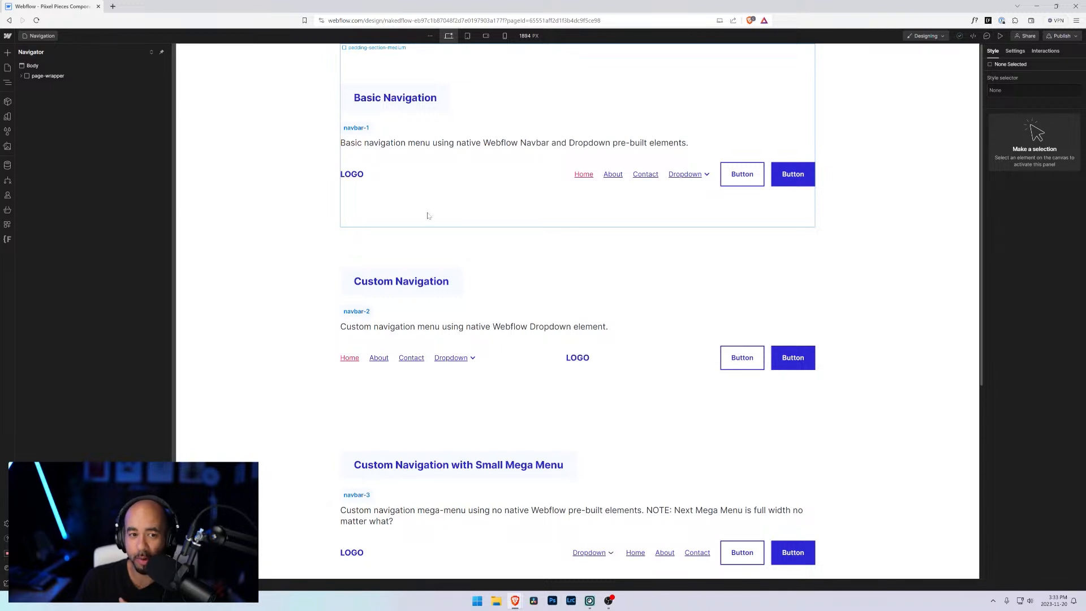
# Step: Browse the navigation component sections and reopen the Navigation page from the pages list
pyautogui.scroll(-4, 538, 292)
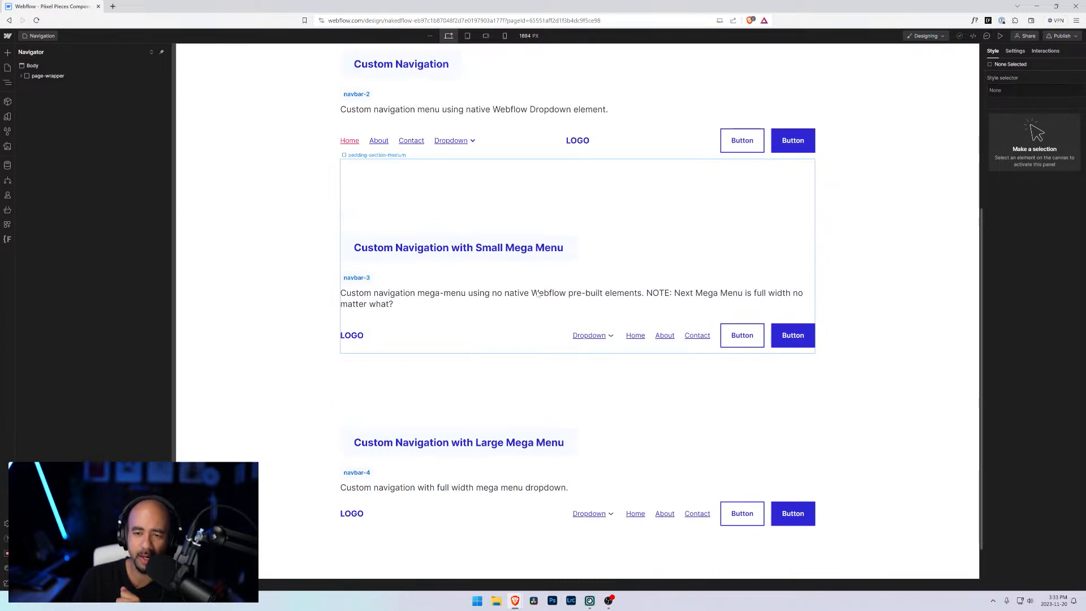
pyautogui.scroll(4, 537, 292)
pyautogui.click(45, 37)
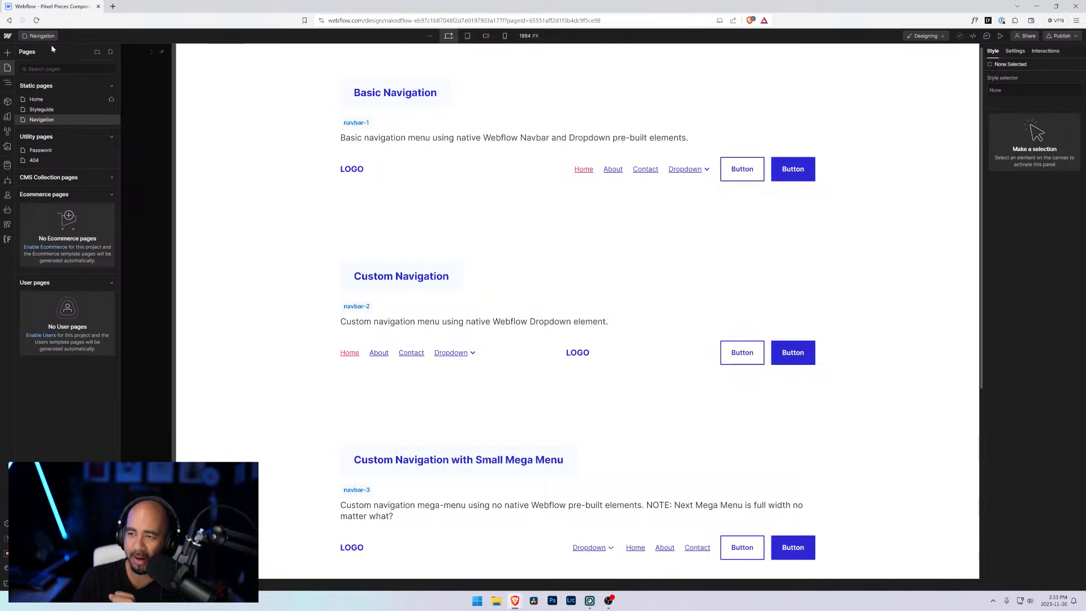
pyautogui.click(46, 119)
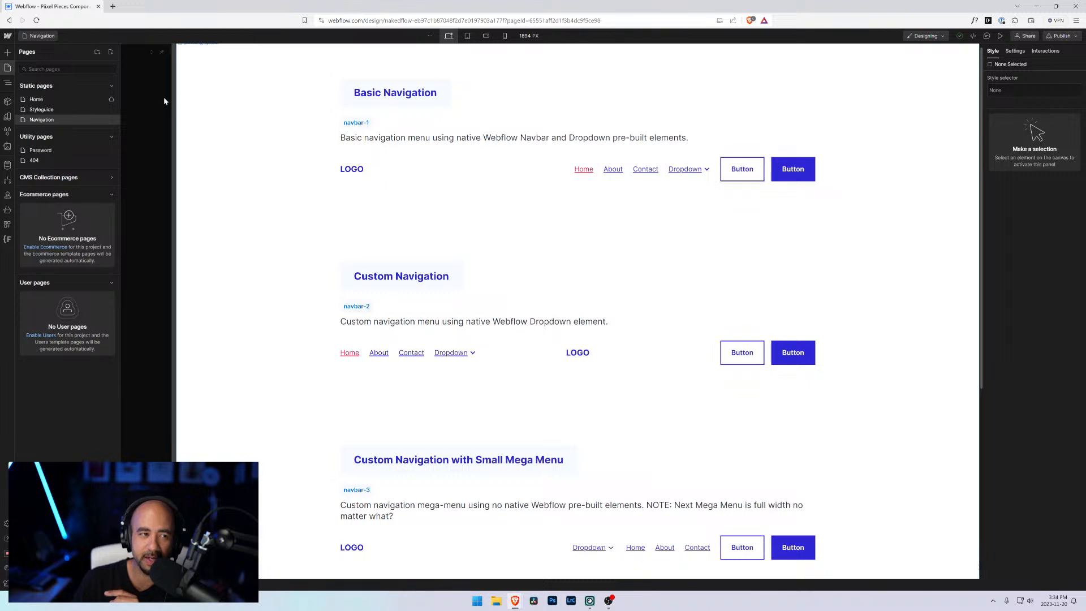
# Step: Go to the dashboard, open the Piixel Pieces folder and launch the Piixel Pieces Styleguide site in the Designer
pyautogui.click(7, 36)
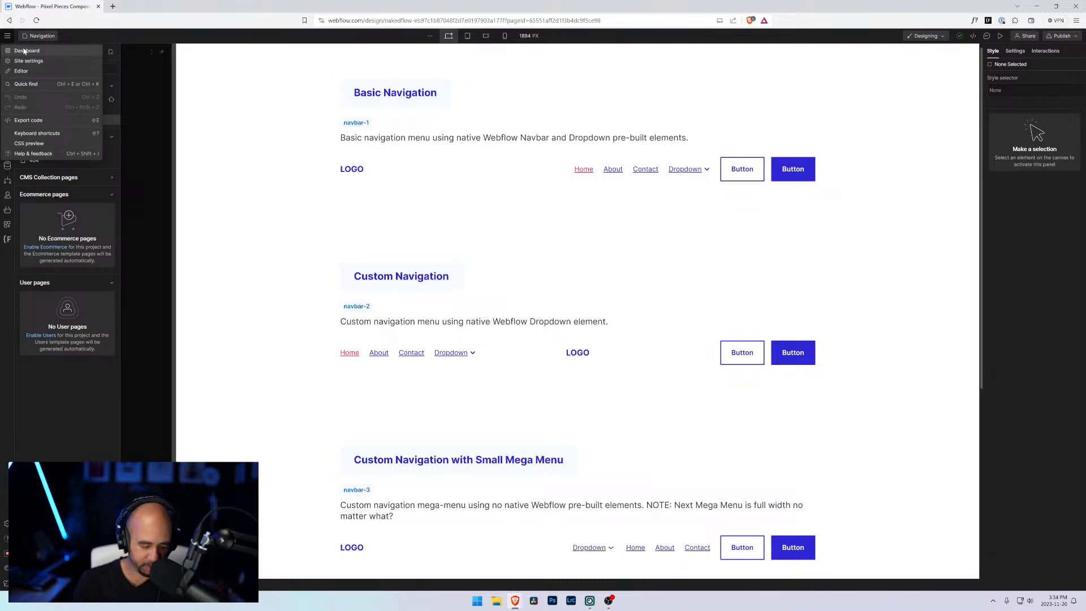
pyautogui.click(24, 52)
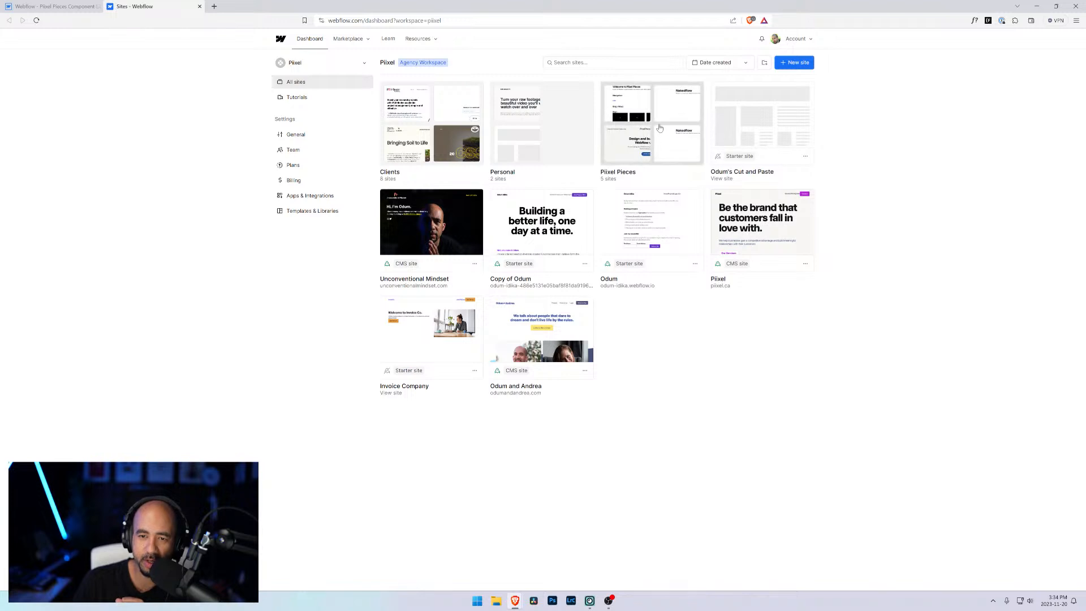
pyautogui.click(654, 126)
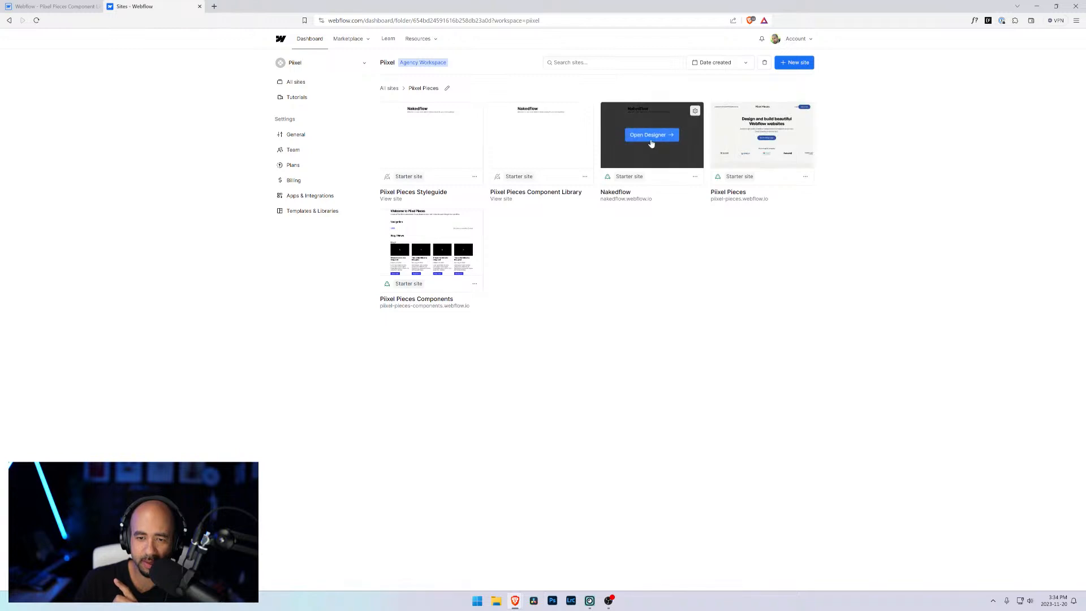
pyautogui.click(434, 140)
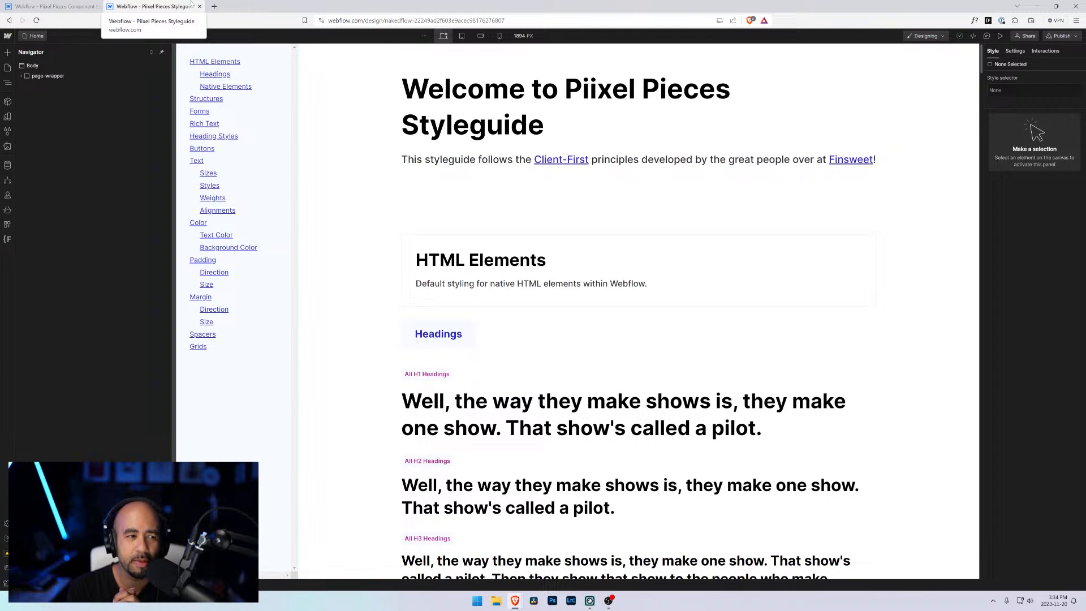
# Step: Examine the styleguide site's page structure and pages list, switching back and forth with the component library tab
pyautogui.click(21, 75)
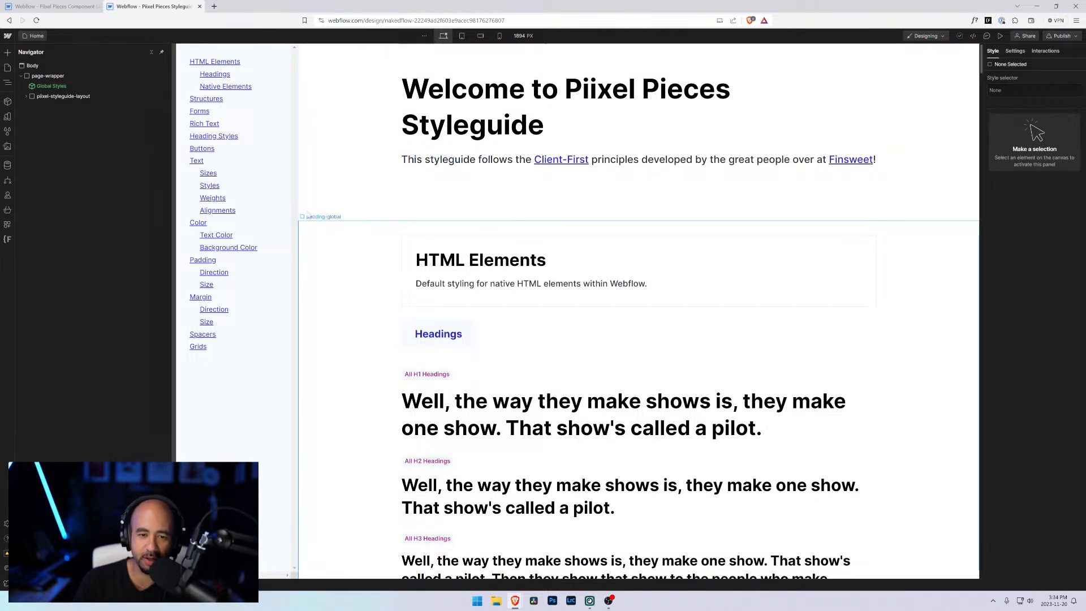
pyautogui.click(40, 36)
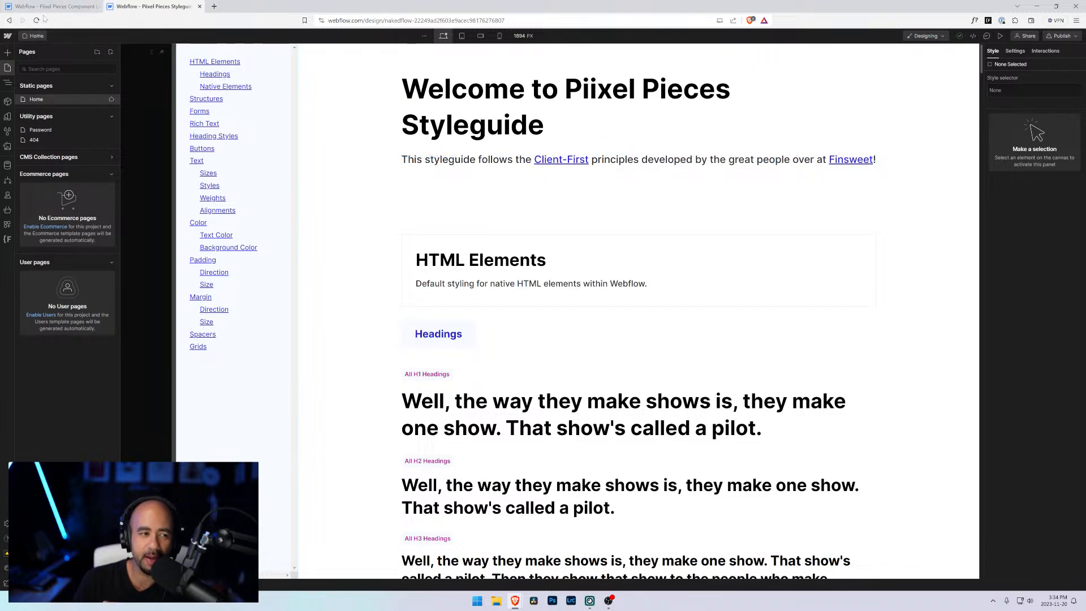
pyautogui.click(61, 5)
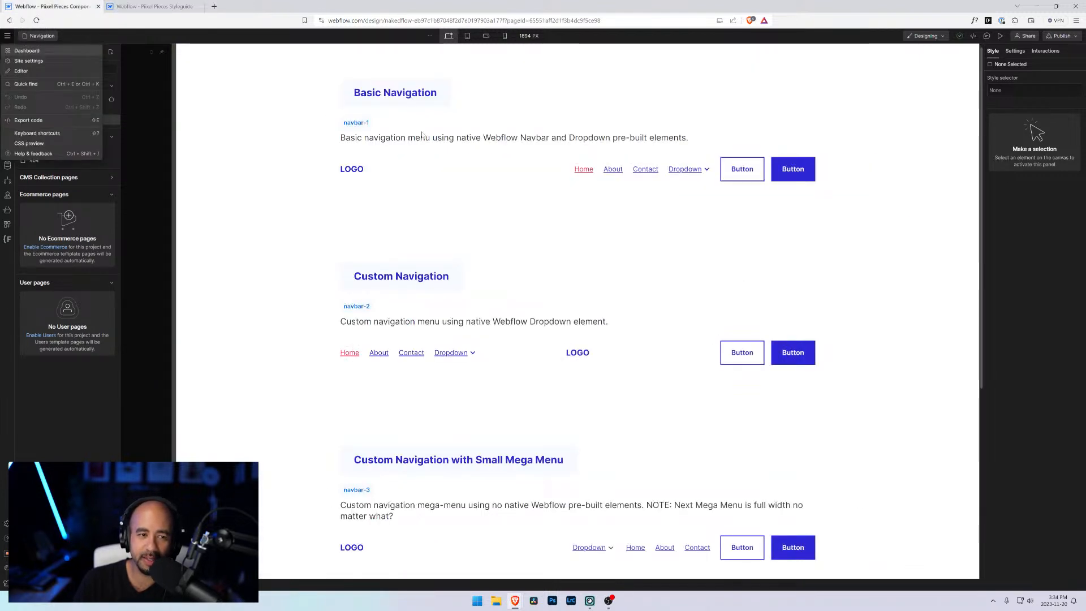
pyautogui.click(297, 150)
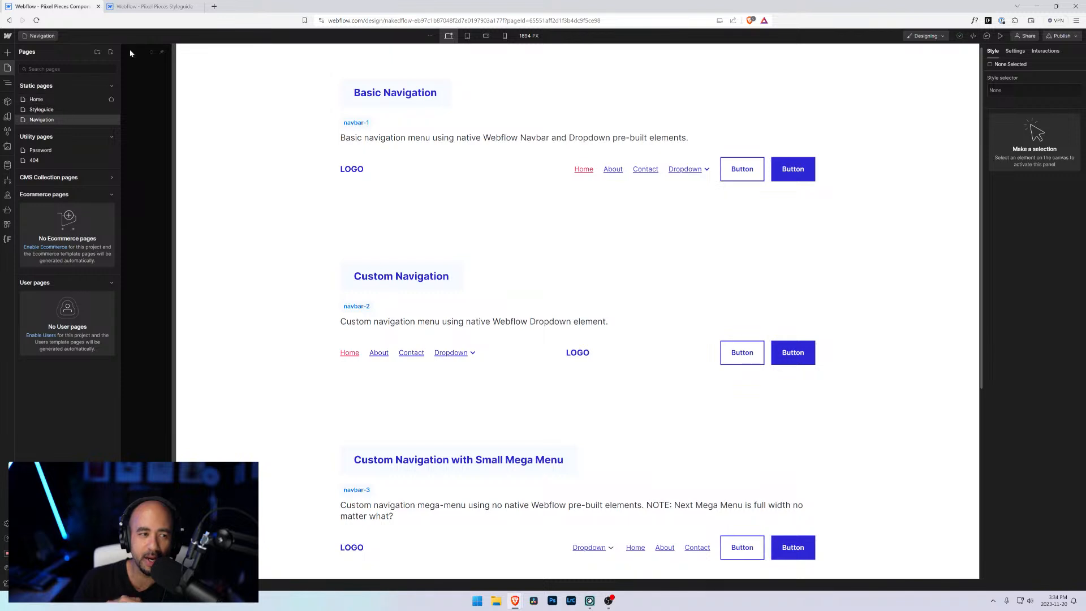
pyautogui.click(154, 7)
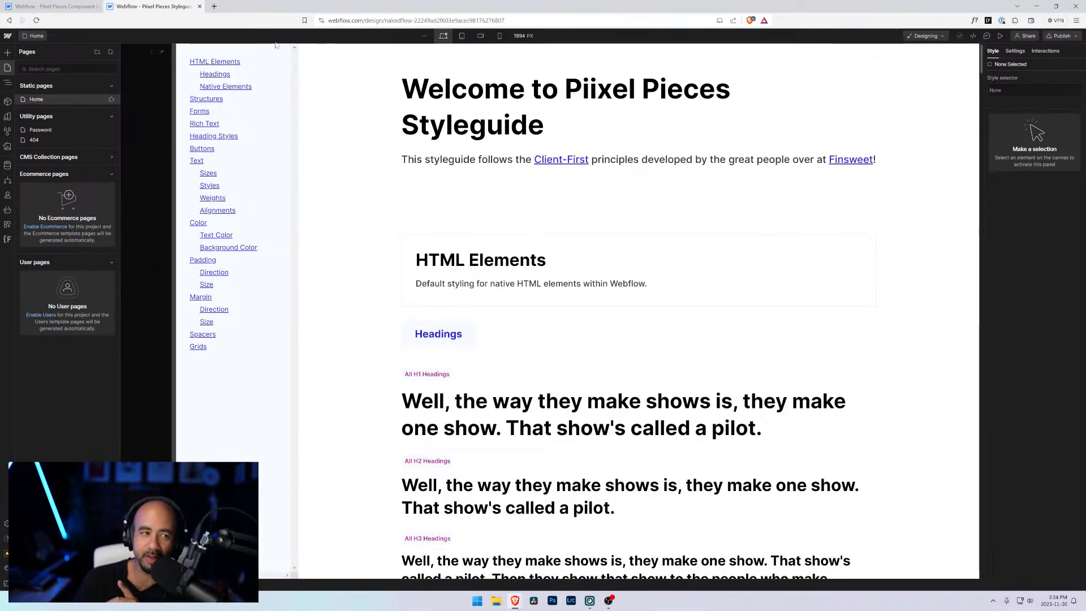
pyautogui.click(69, 6)
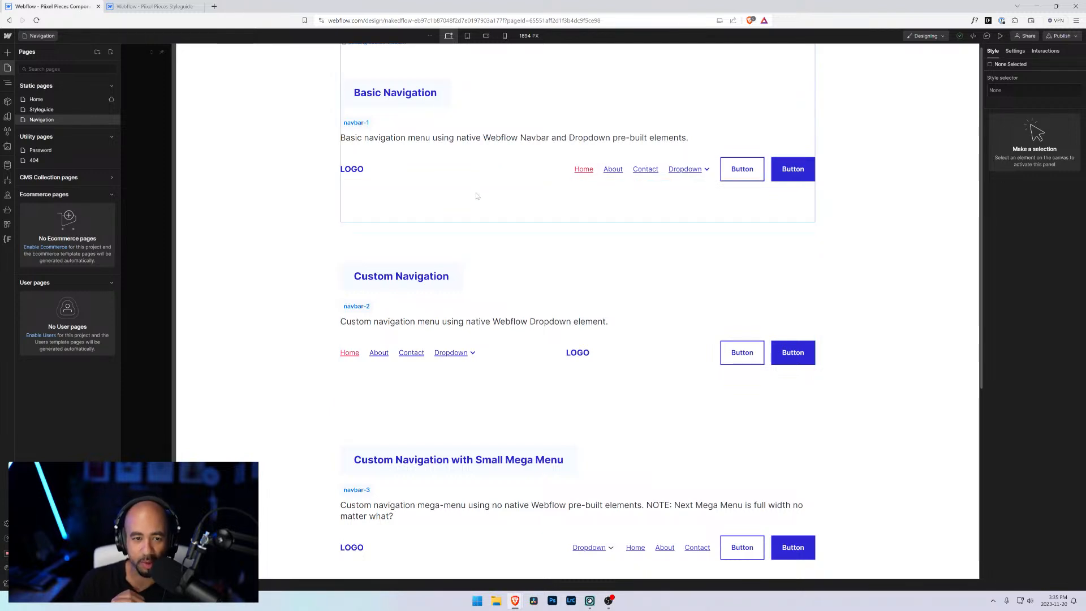
# Step: Select the navigation sections on the canvas and compare them with the styleguide in the other tab
pyautogui.click(477, 195)
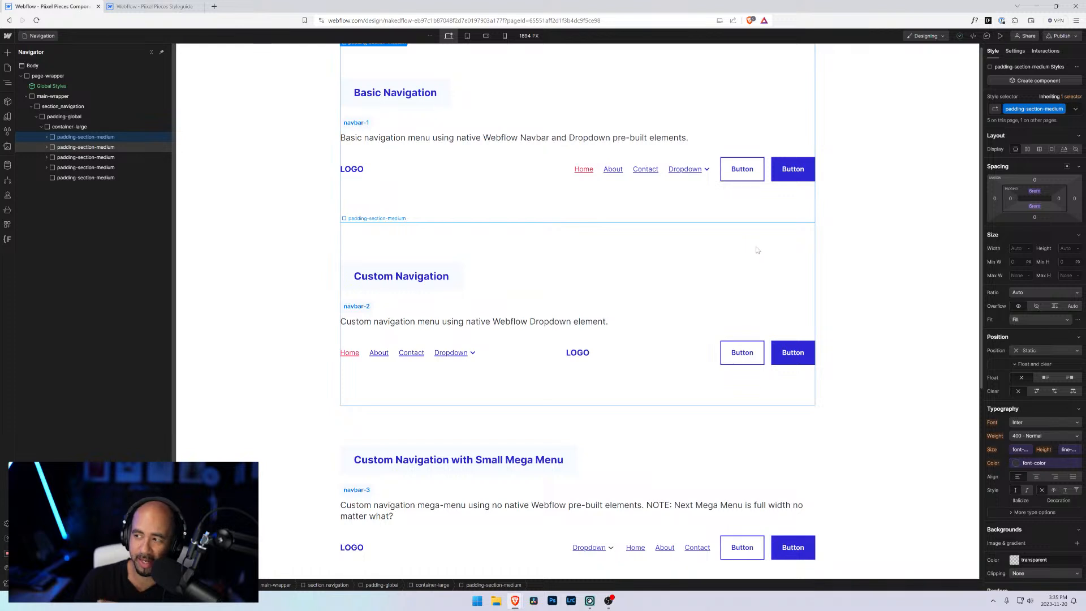
pyautogui.click(152, 7)
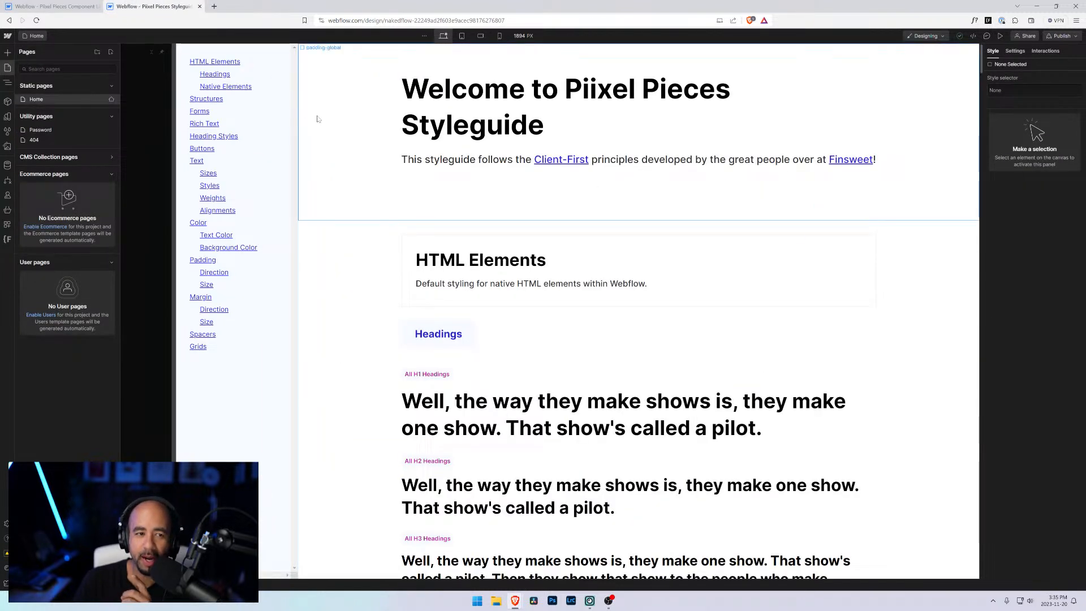
pyautogui.click(53, 7)
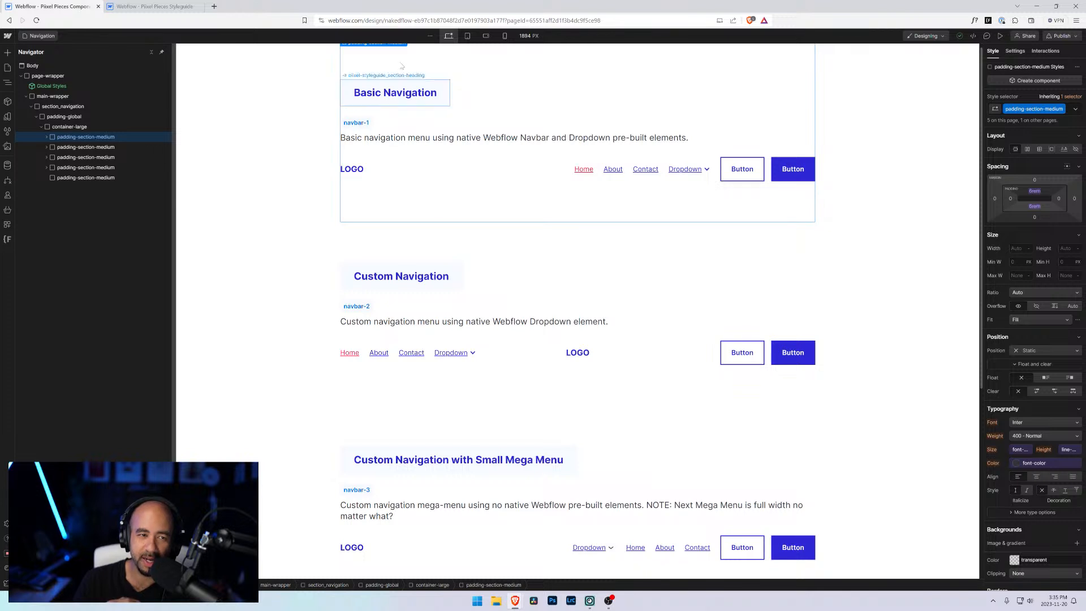
pyautogui.hotkey('ctrl', 'Tab')
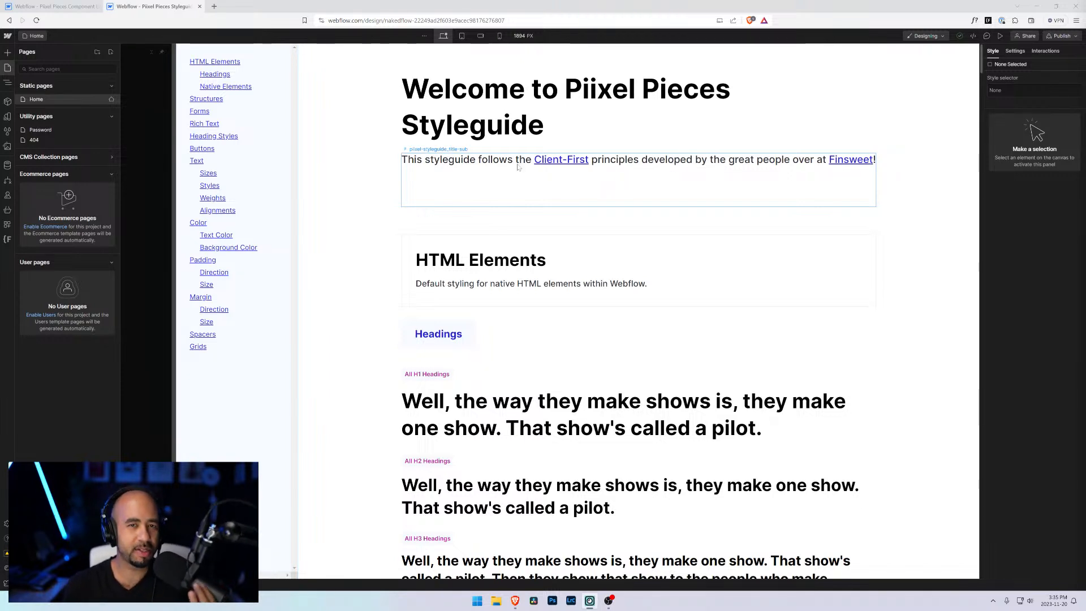
pyautogui.click(48, 8)
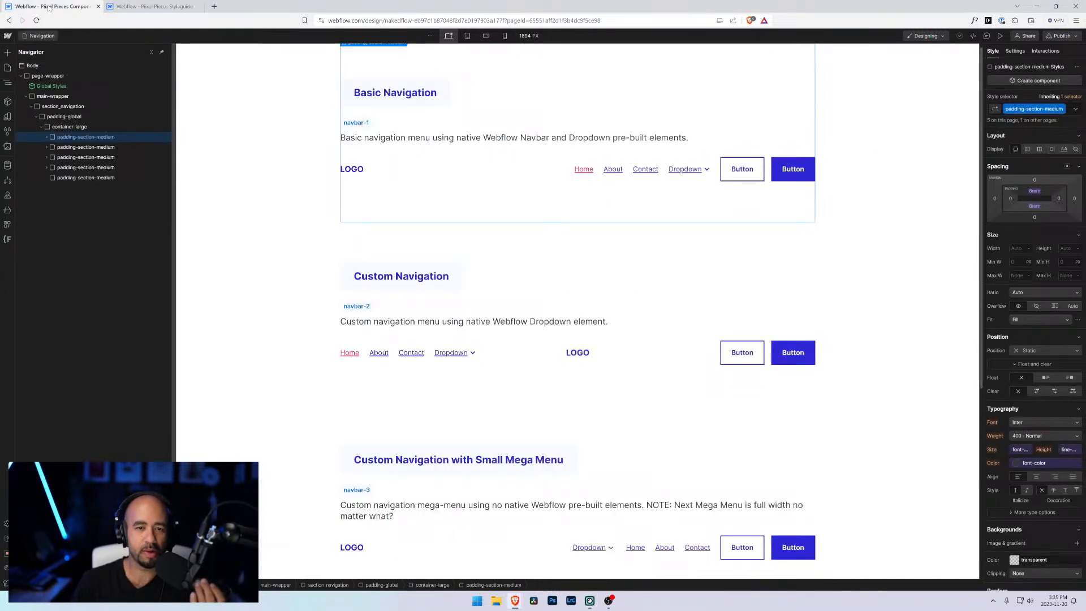
pyautogui.click(467, 255)
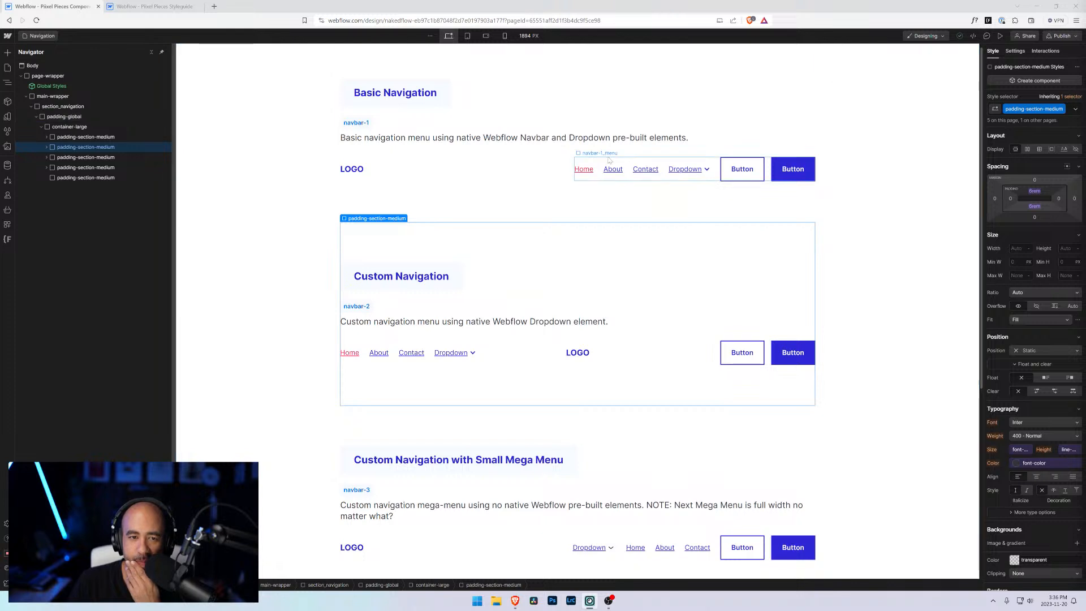
pyautogui.click(490, 188)
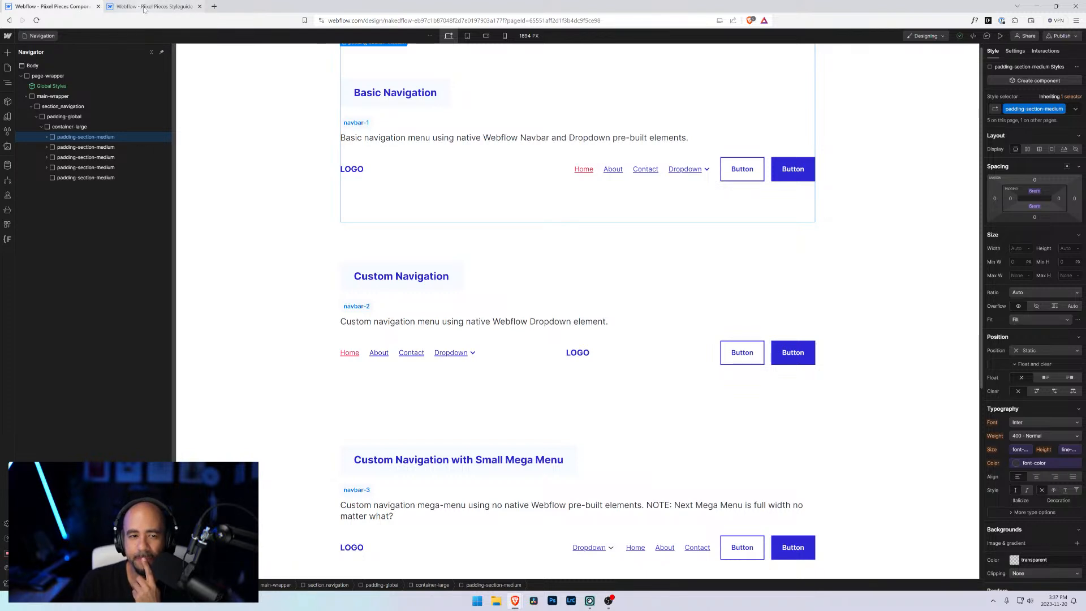
pyautogui.scroll(1, 271, 143)
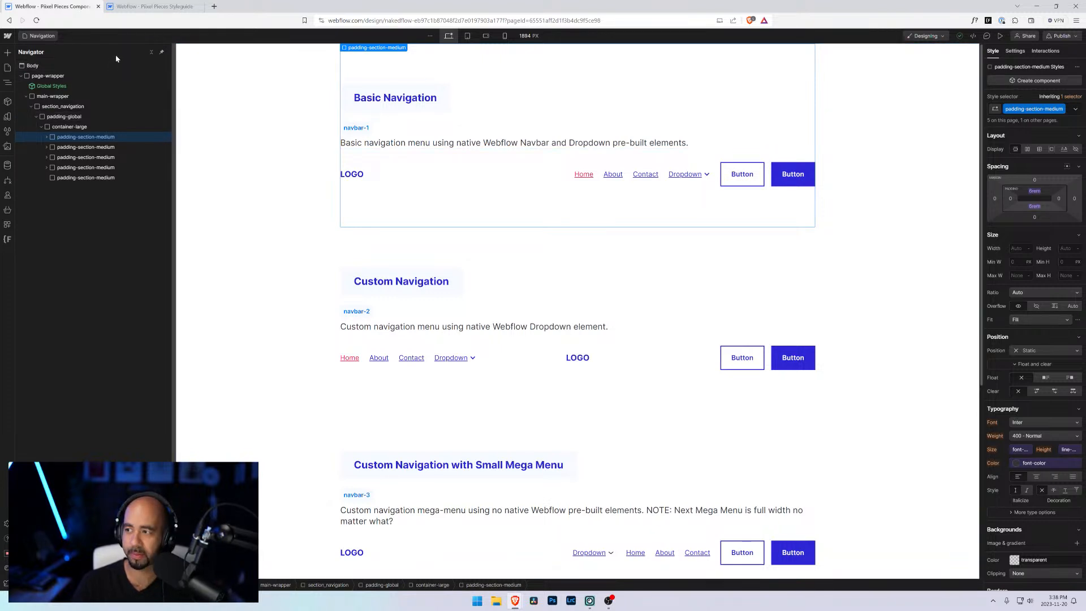
# Step: Open the pages list and zoom the browser view in to enlarge the Designer interface
pyautogui.click(38, 36)
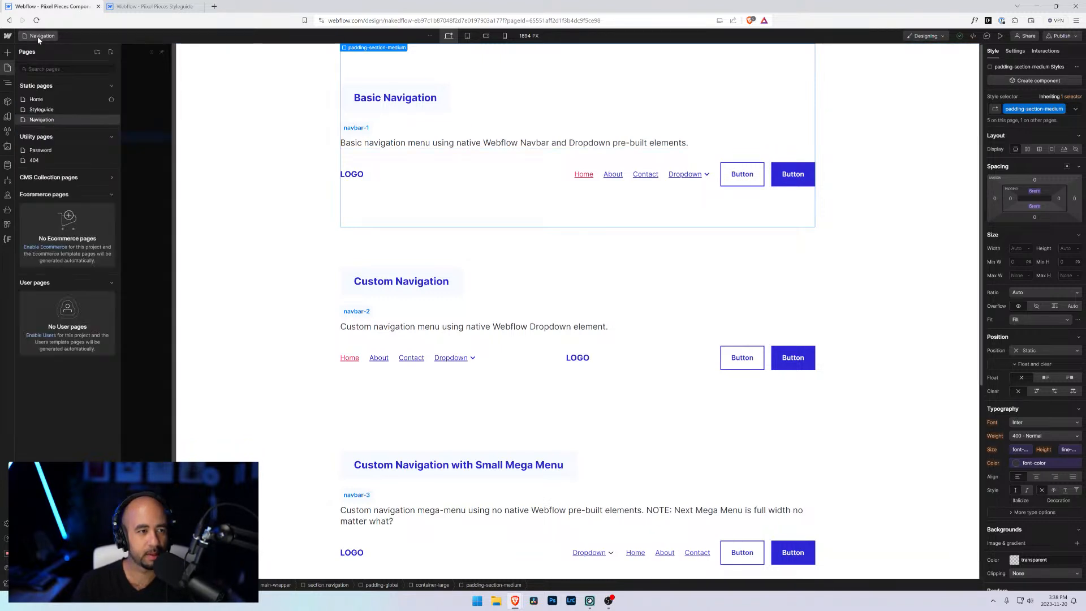
pyautogui.hotkey('ctrl', '+')
pyautogui.hotkey('ctrl', '+')
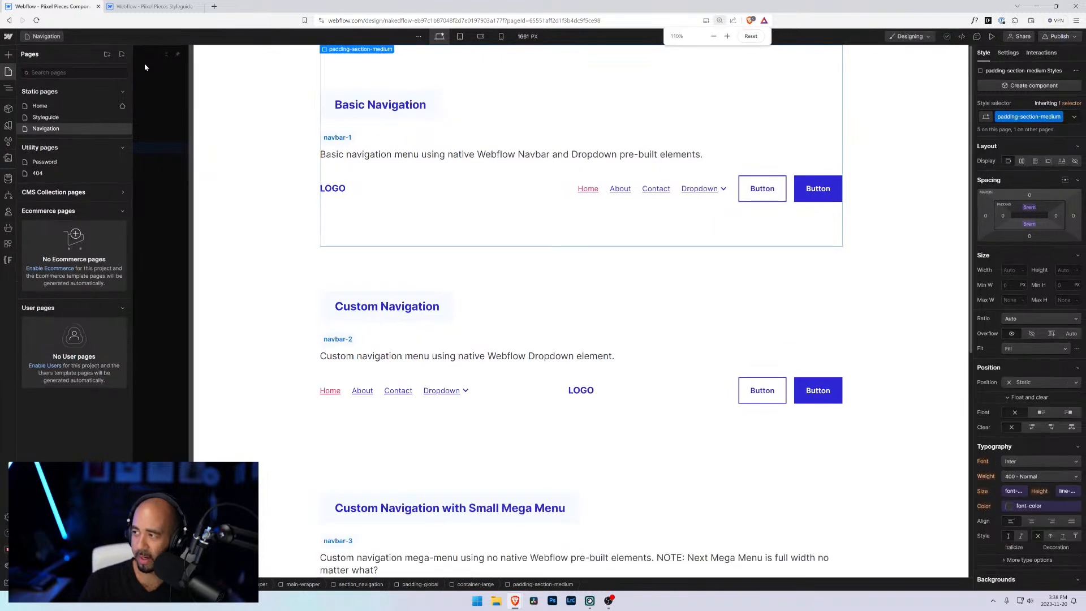
pyautogui.hotkey('ctrl', '+')
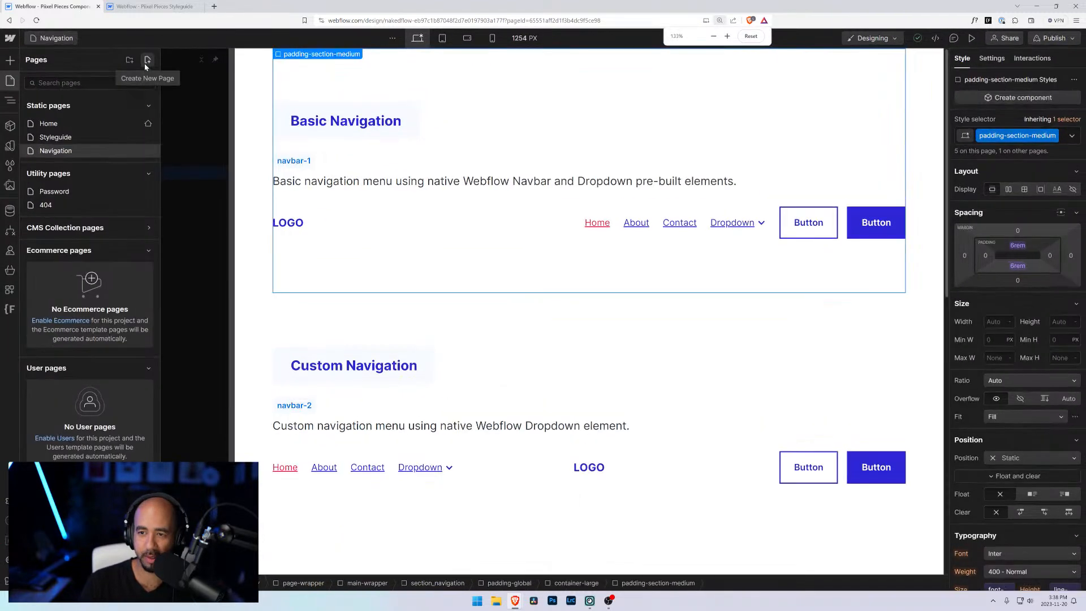
pyautogui.hotkey('ctrl', '-')
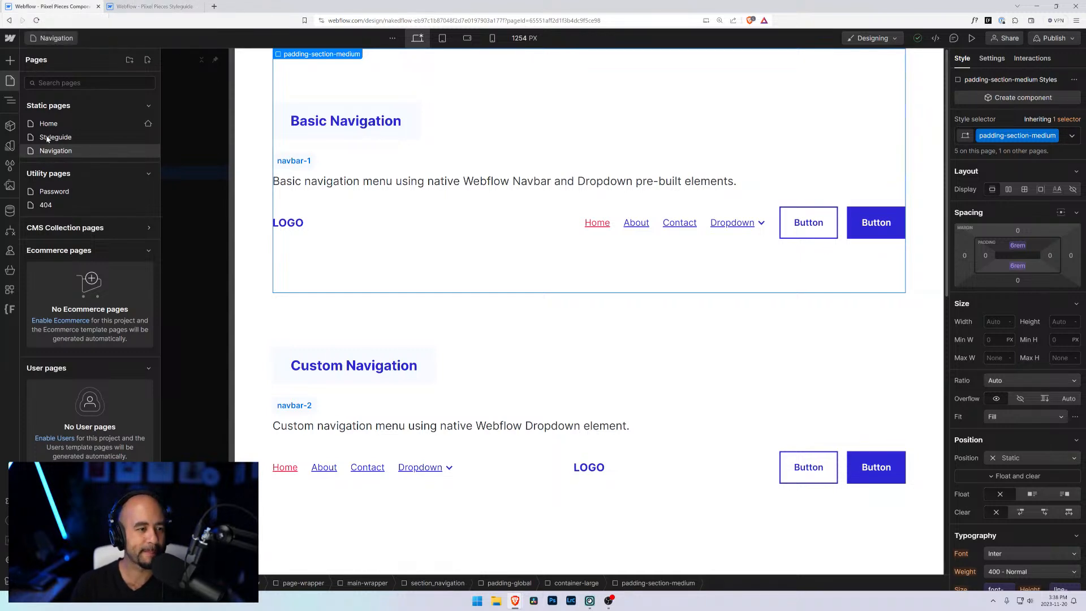
pyautogui.click(55, 40)
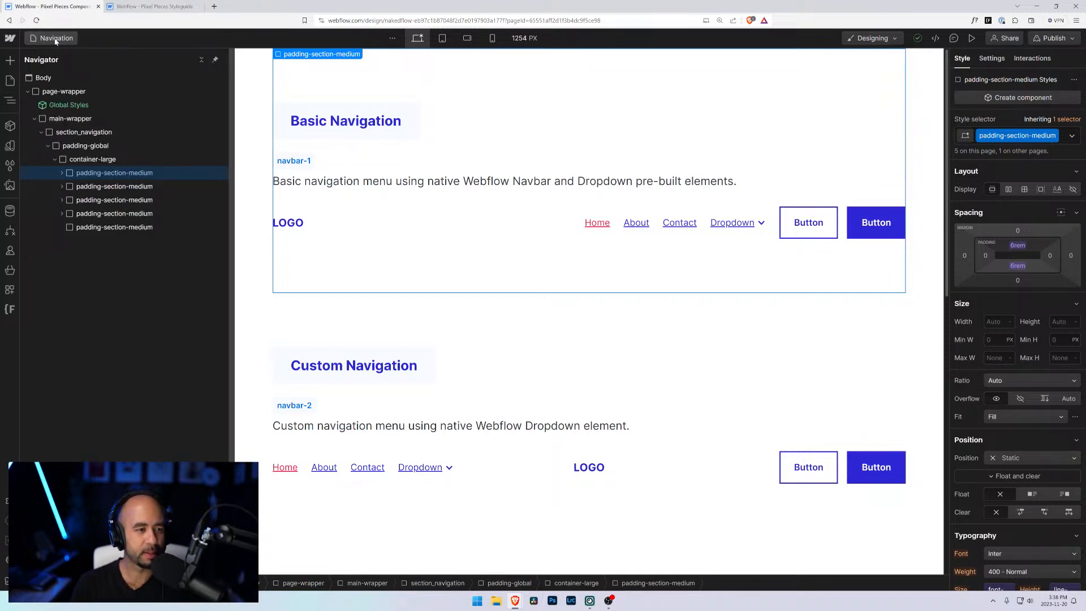
pyautogui.rightClick(56, 41)
pyautogui.click(56, 42)
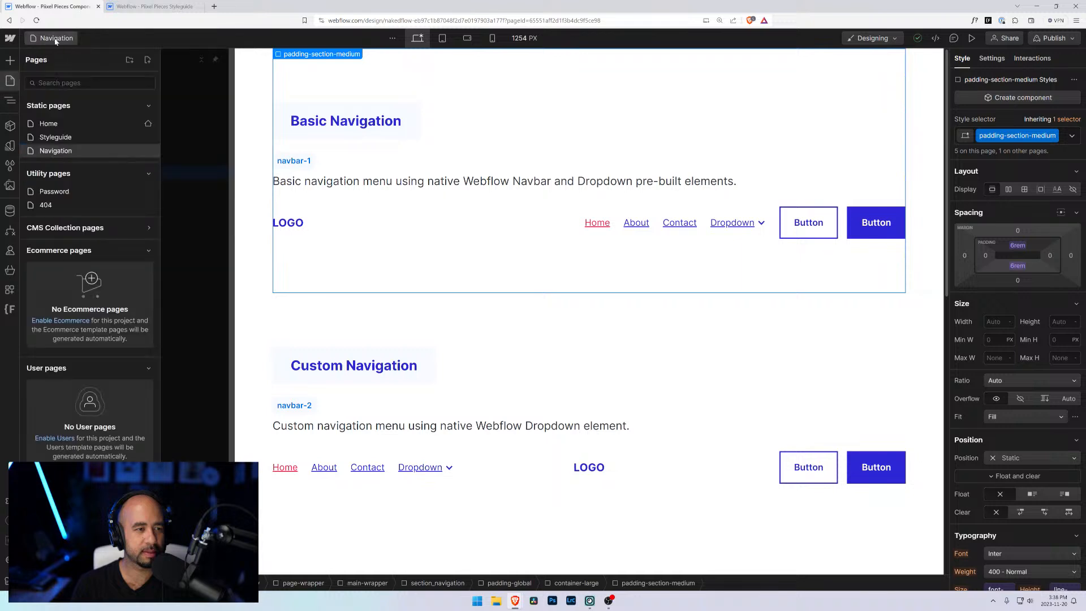
pyautogui.rightClick(56, 41)
pyautogui.press('Escape')
pyautogui.click(56, 40)
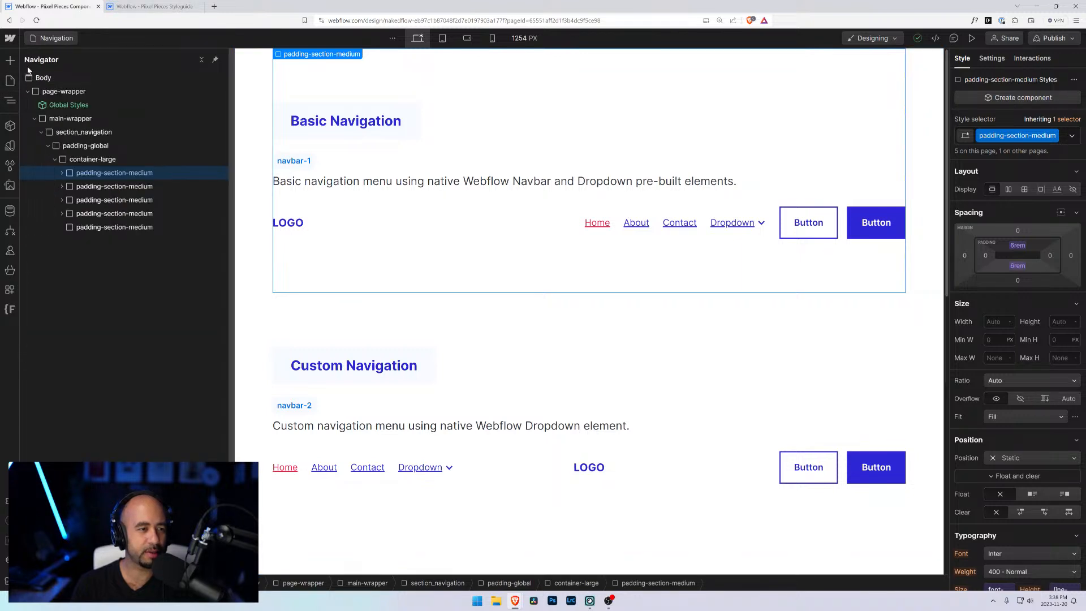
pyautogui.rightClick(48, 41)
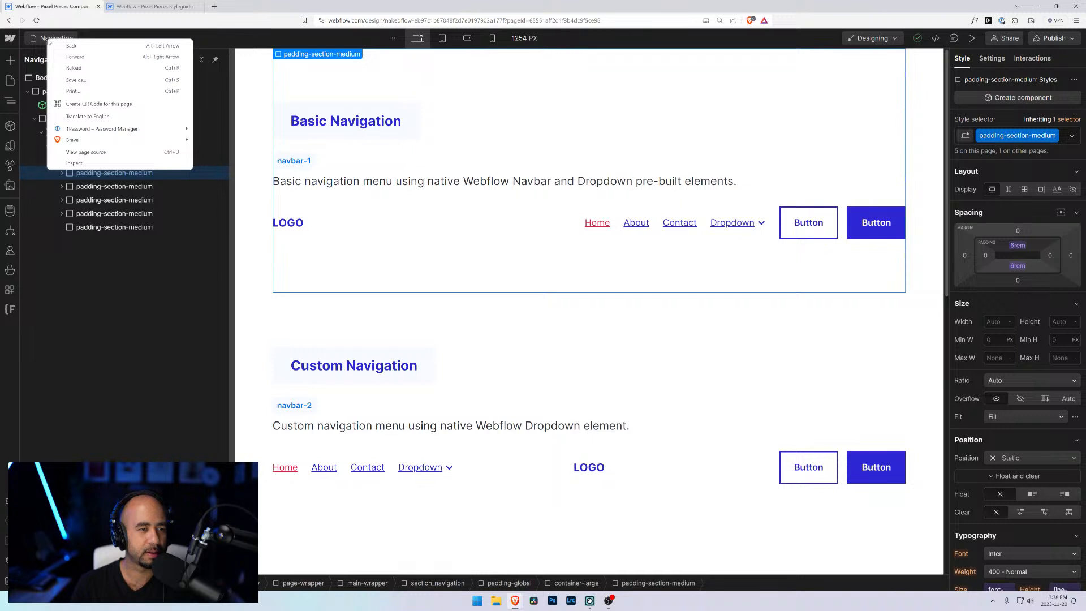
pyautogui.click(49, 38)
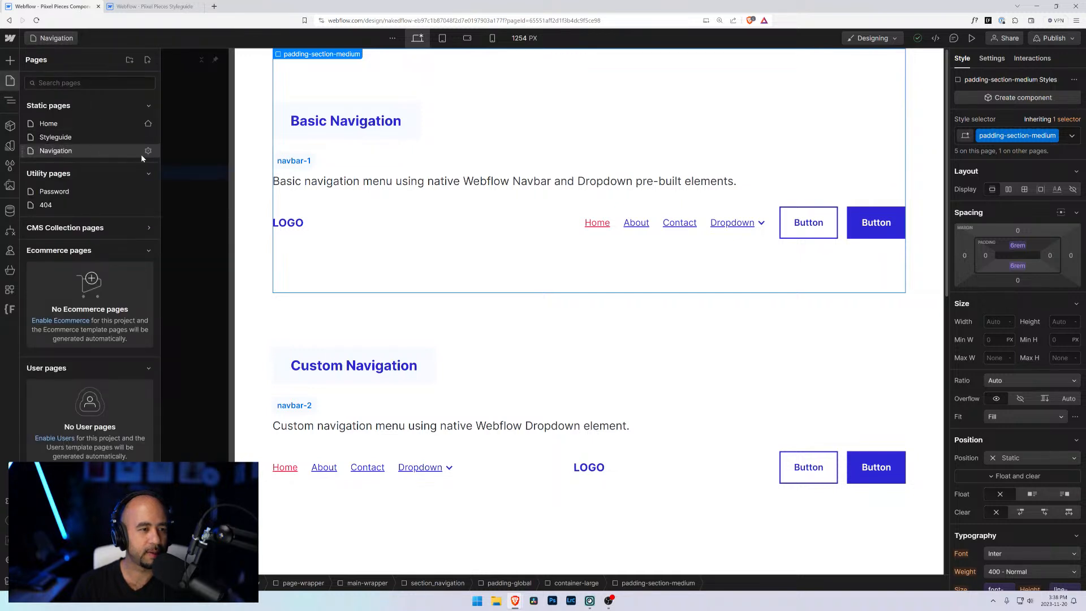
# Step: Duplicate the Navigation page and create the copy with the page name Footer
pyautogui.click(147, 152)
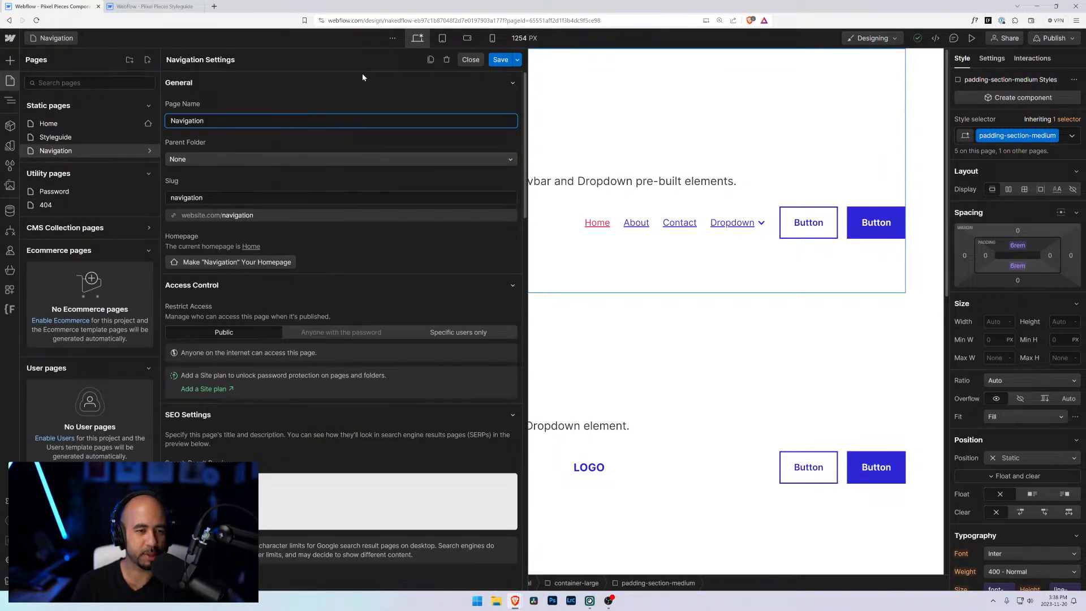
pyautogui.click(430, 60)
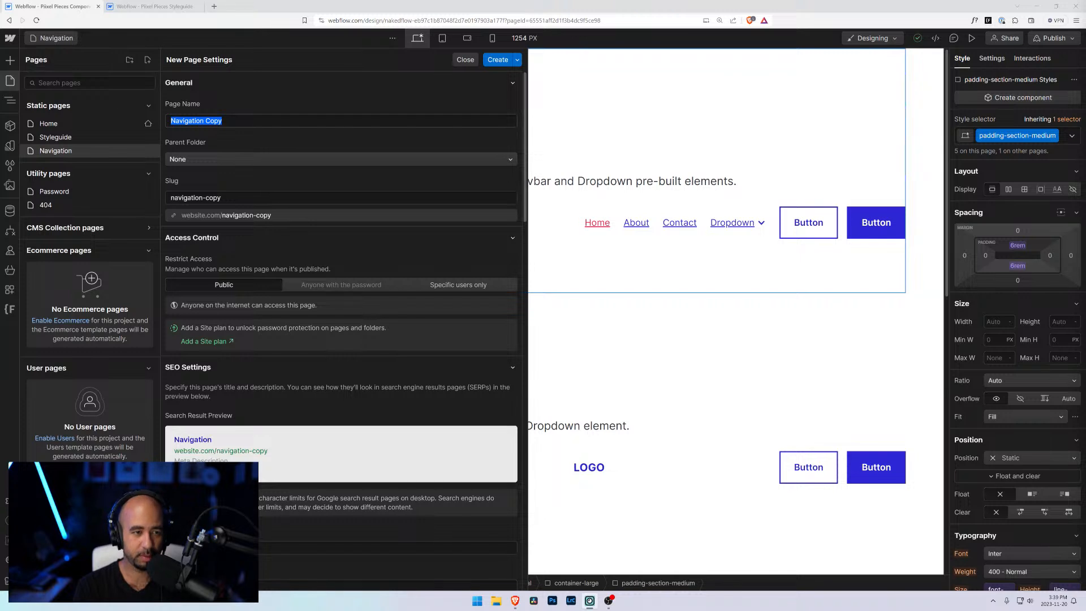
pyautogui.write('F')
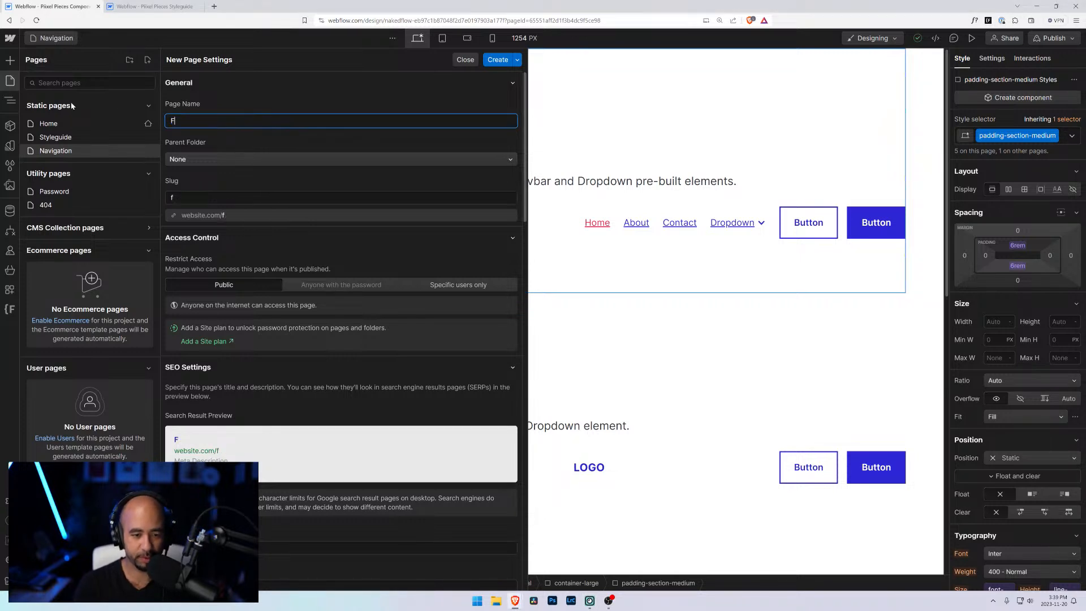
pyautogui.write('ooter')
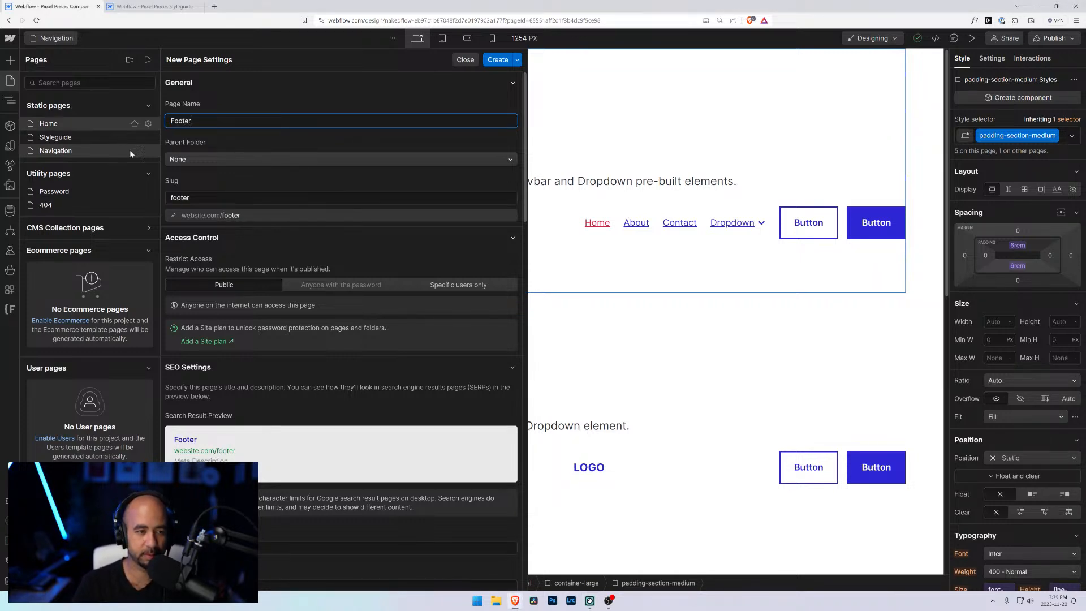
pyautogui.click(498, 60)
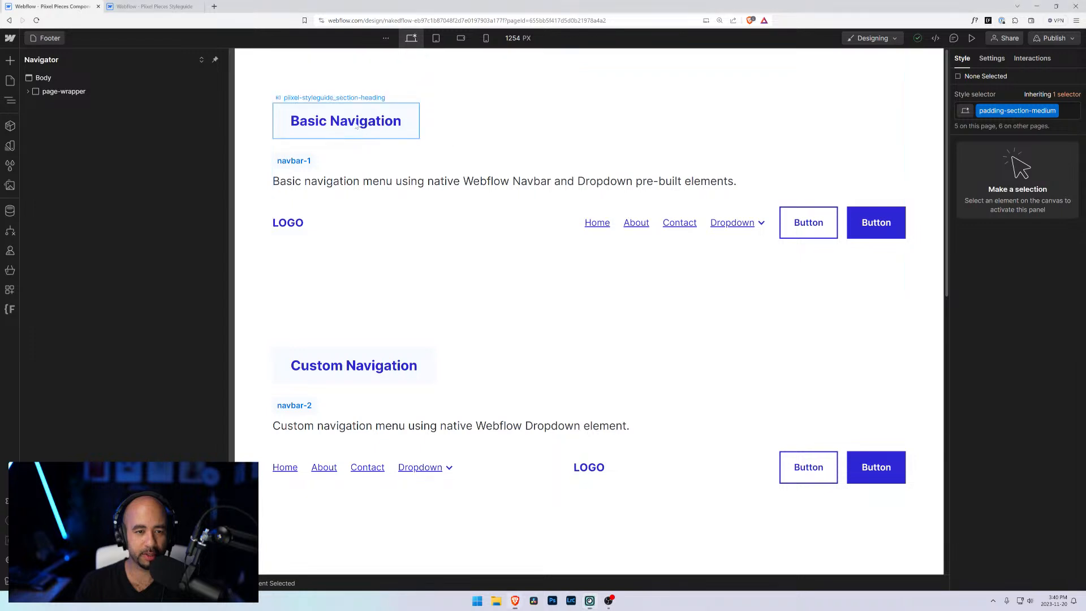
# Step: Rename the first section heading from Basic Navigation to Basic Footer
pyautogui.click(330, 120)
pyautogui.doubleClick(330, 120)
pyautogui.moveTo(329, 121); pyautogui.dragTo(402, 121)
pyautogui.write('Footer')
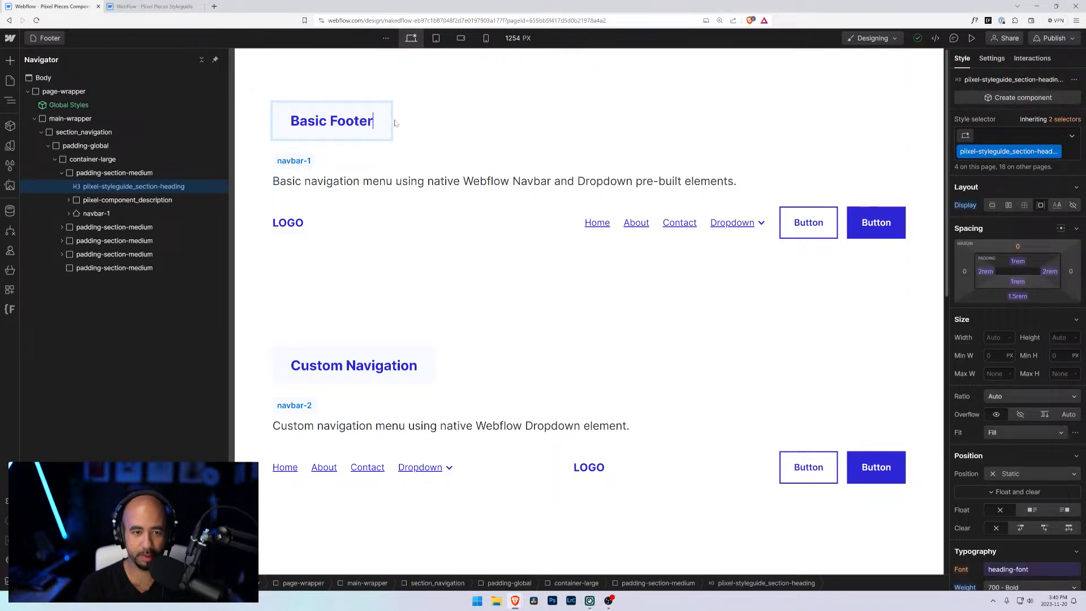
# Step: Delete the other navigation sections and the navbar element inside the first section
pyautogui.click(410, 181)
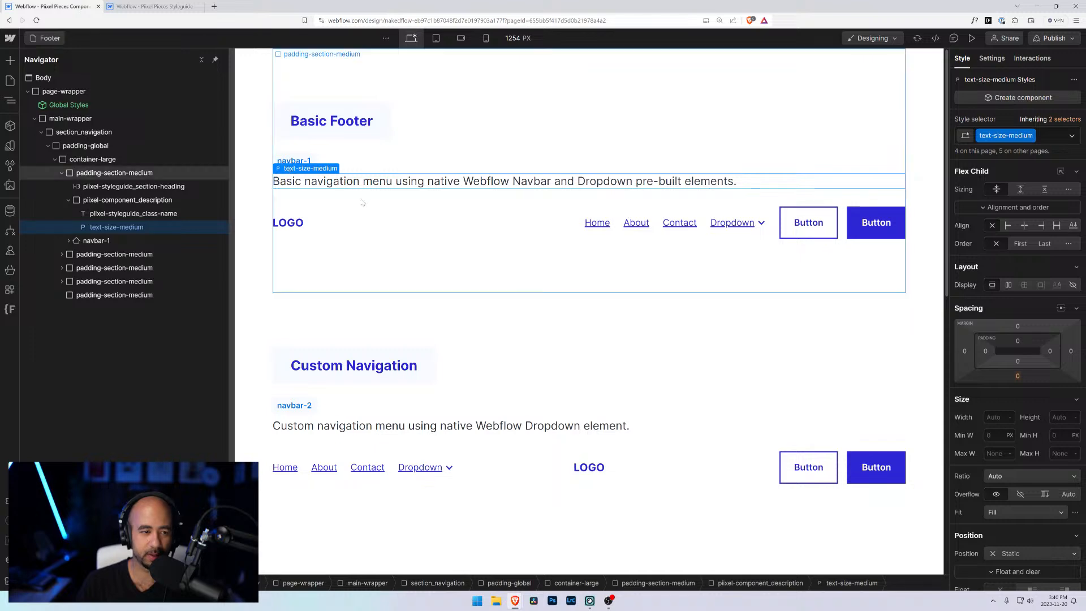
pyautogui.click(437, 227)
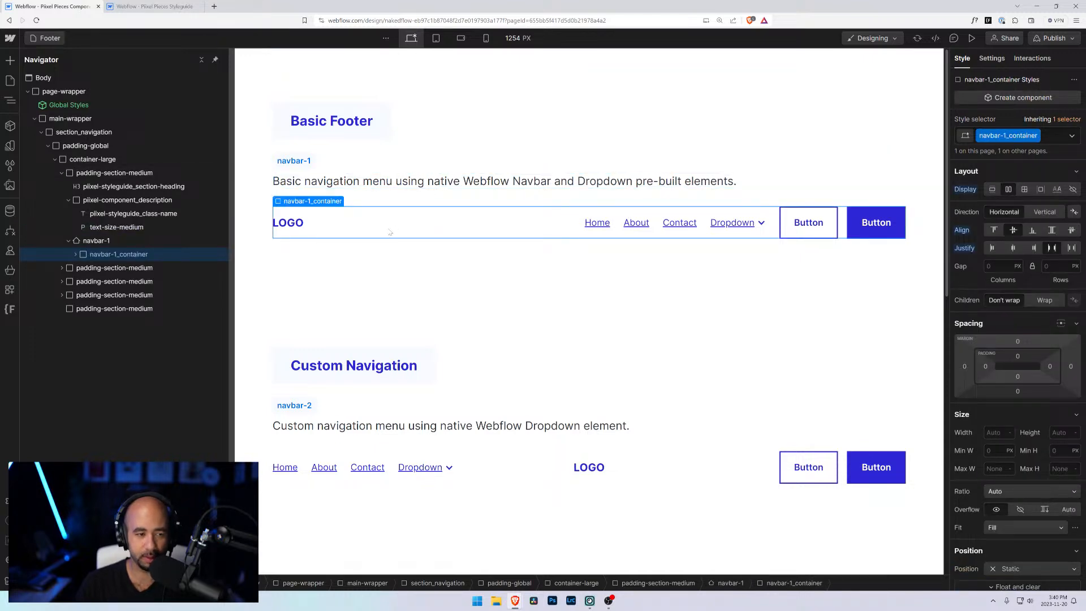
pyautogui.click(111, 308)
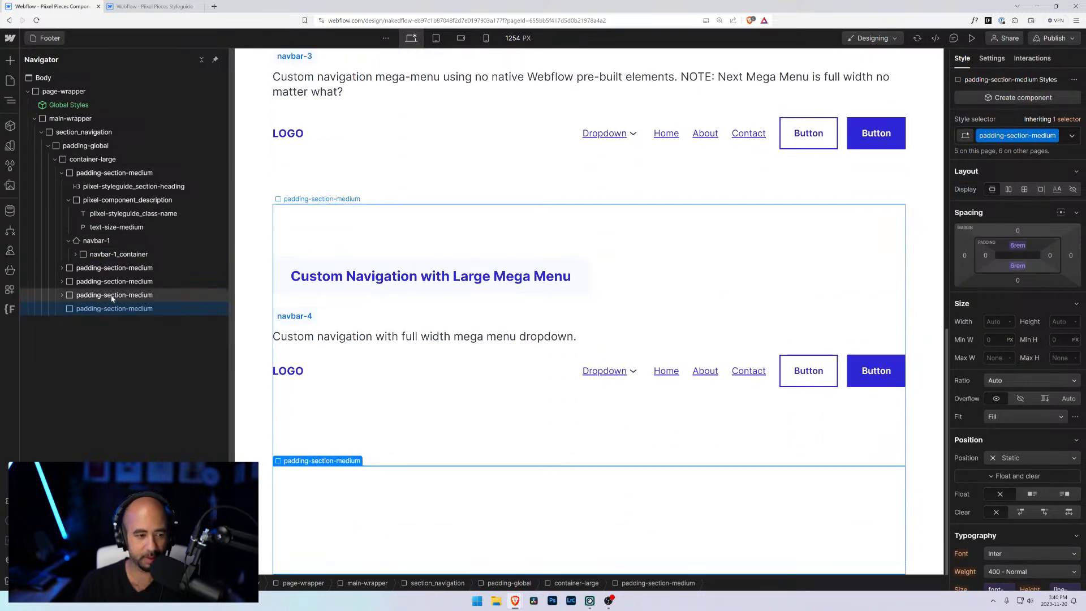
pyautogui.press('Delete')
pyautogui.press('Delete')
pyautogui.press('Delete')
pyautogui.press('Delete')
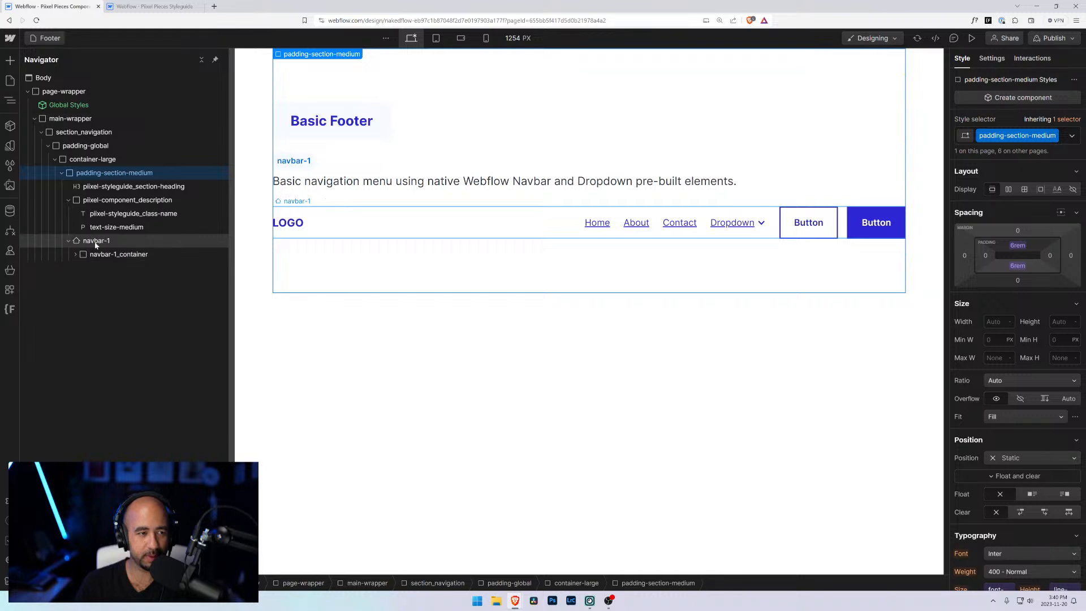
pyautogui.click(97, 243)
pyautogui.press('Delete')
# Step: Change the component class-name label to footer-1
pyautogui.click(292, 161)
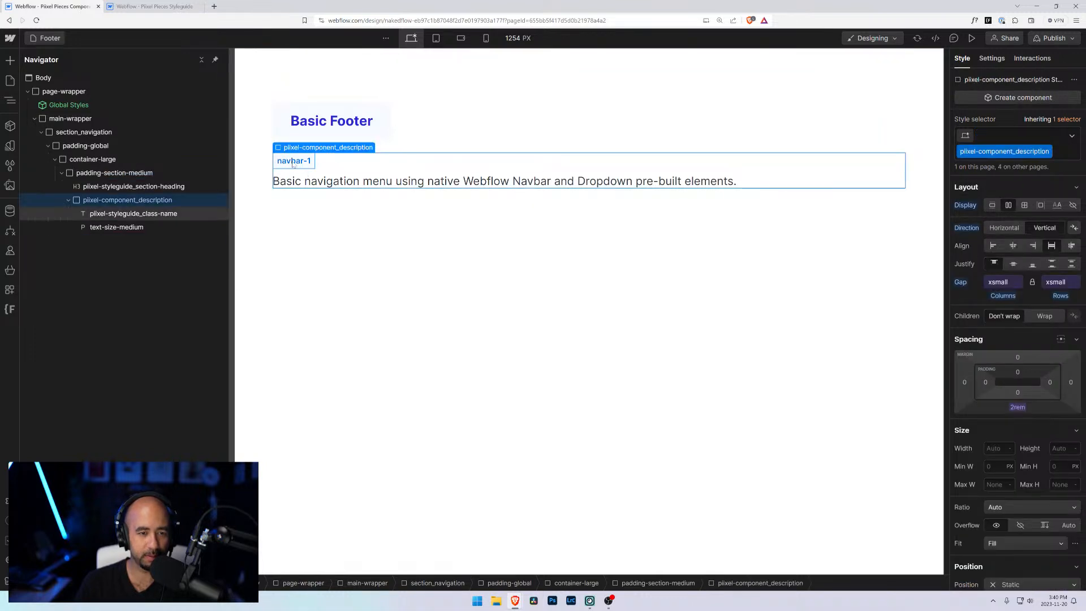
pyautogui.doubleClick(289, 161)
pyautogui.write('footer')
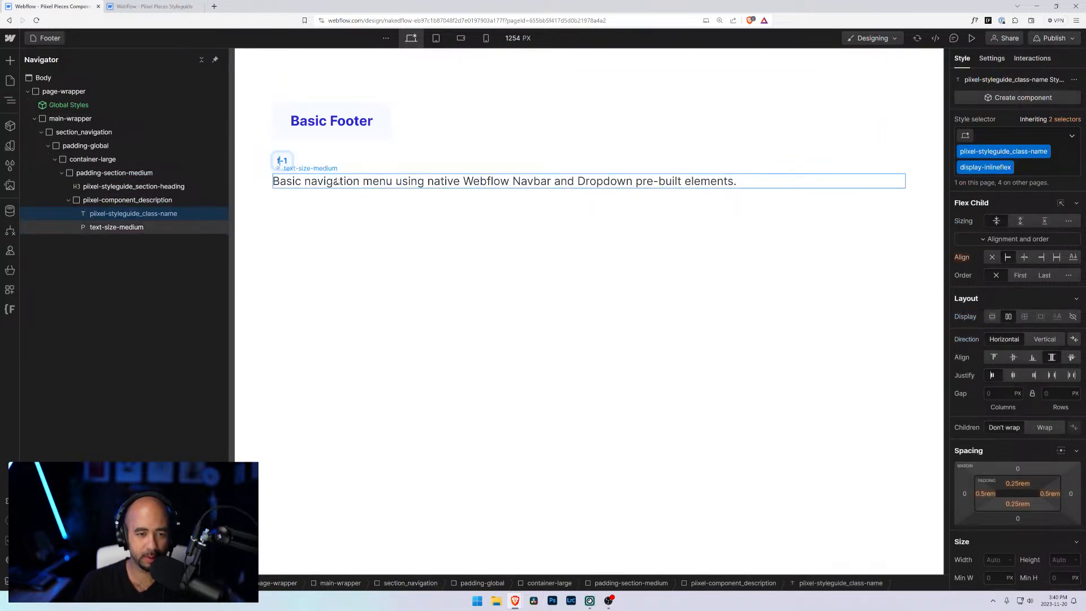
# Step: Replace the word navigation with footer in the section's description paragraph
pyautogui.doubleClick(339, 181)
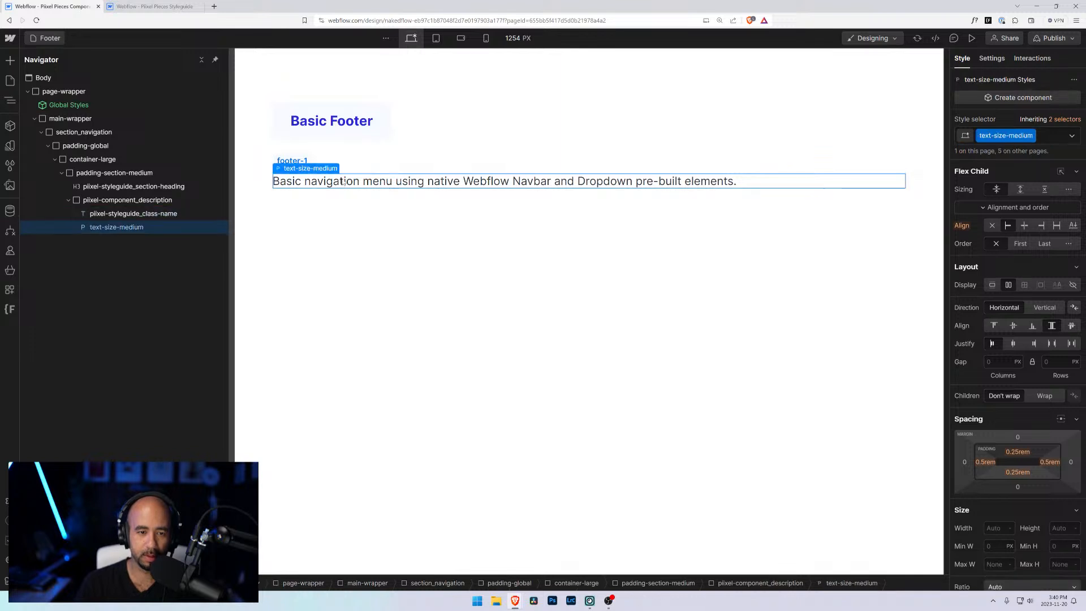
pyautogui.click(311, 181)
pyautogui.moveTo(305, 181); pyautogui.dragTo(360, 181)
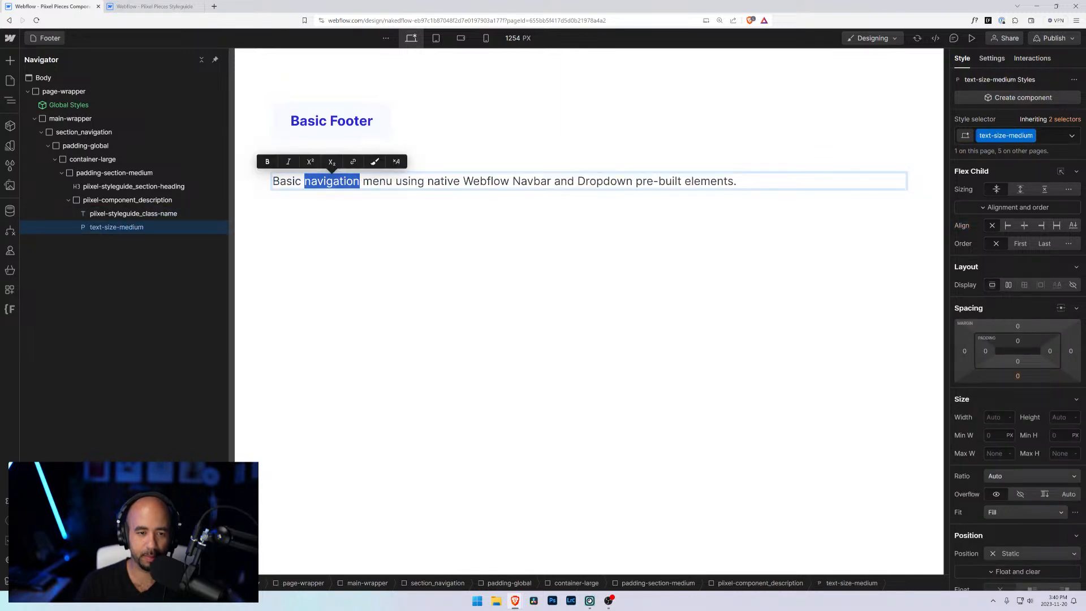
pyautogui.write('F')
pyautogui.press('BackSpace')
pyautogui.write('footer')
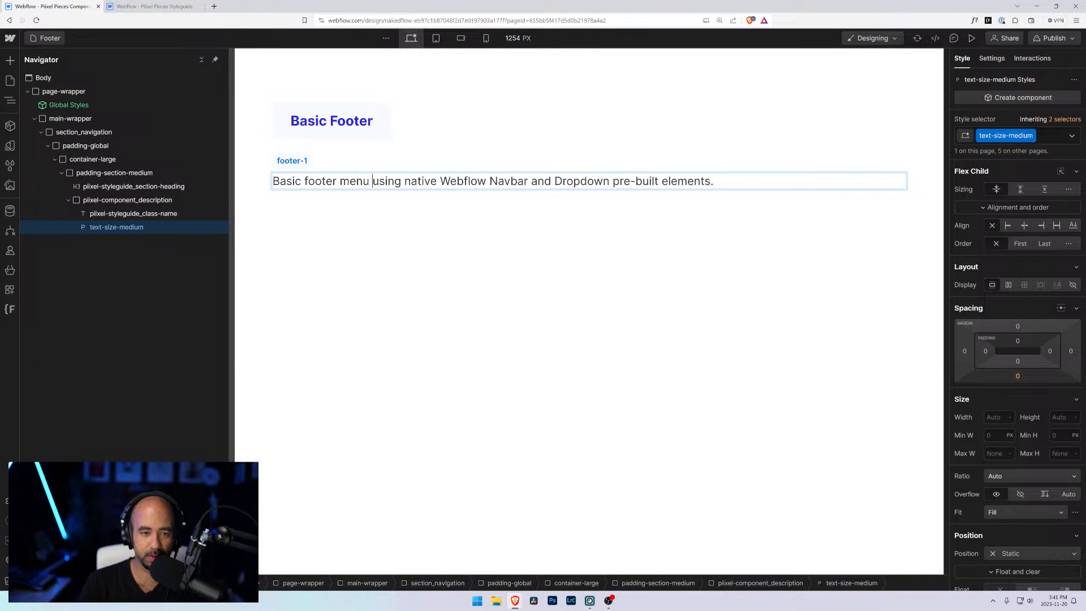
# Step: Replace the rest of the description so it reads "Basic footer menu featuring custom elements."
pyautogui.hotkey('ctrl', 'shift', 'Right')
pyautogui.hotkey('ctrl', 'shift', 'Right')
pyautogui.hotkey('ctrl', 'shift', 'Right')
pyautogui.hotkey('ctrl', 'shift', 'Right')
pyautogui.hotkey('ctrl', 'shift', 'Right')
pyautogui.hotkey('shift', 'End')
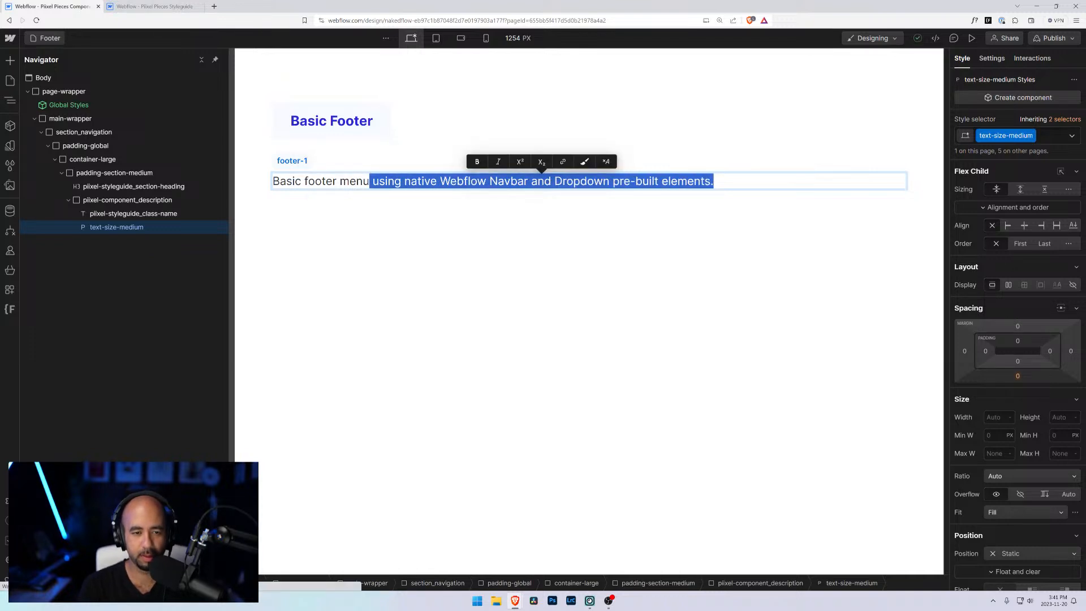
pyautogui.write('.')
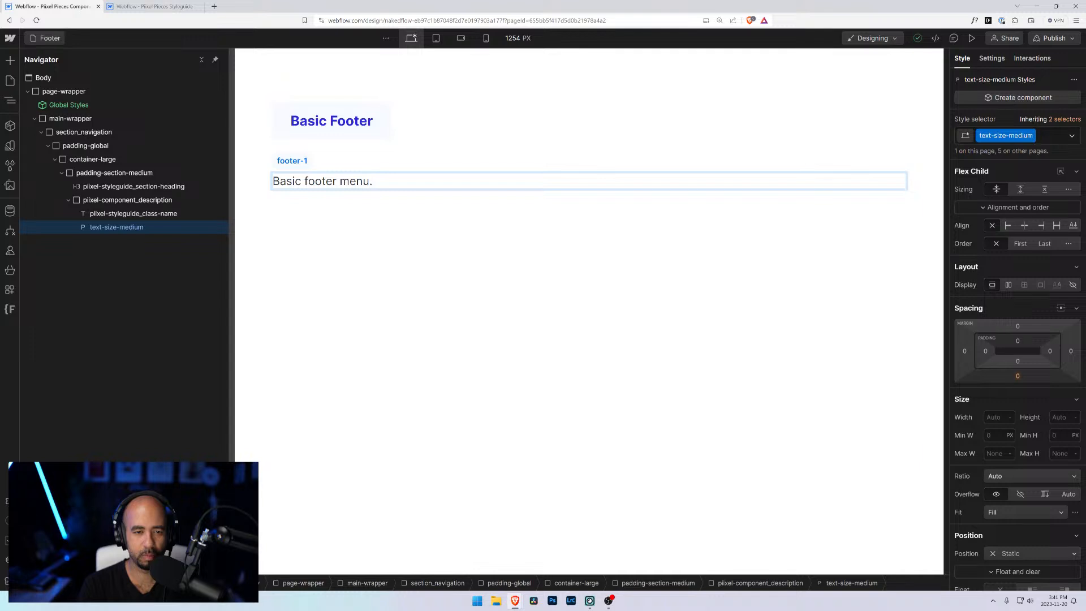
pyautogui.press('BackSpace')
pyautogui.write(' featuring custom')
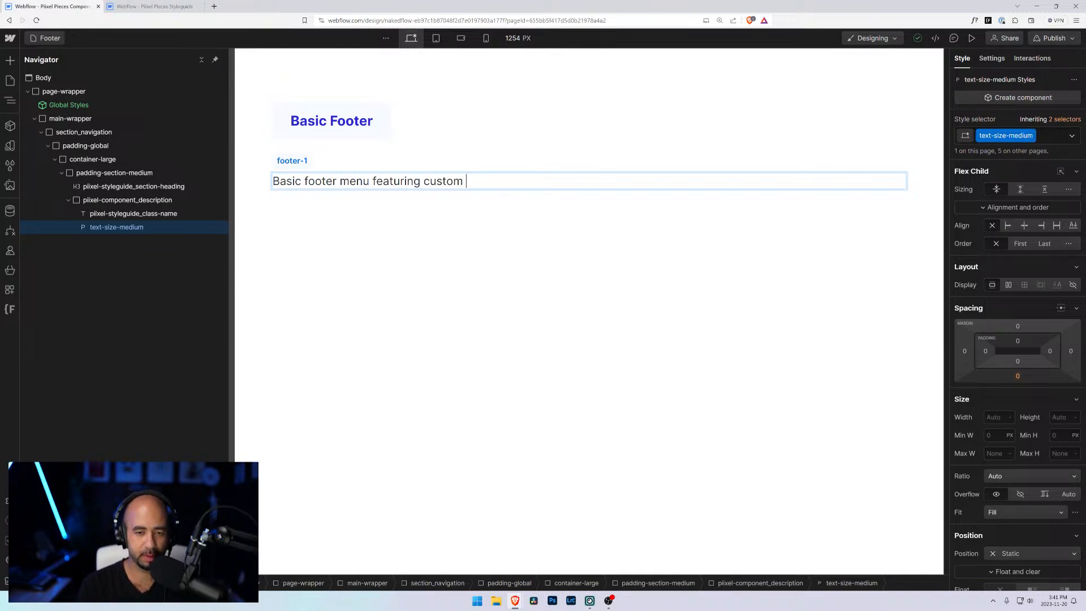
pyautogui.write('elements.')
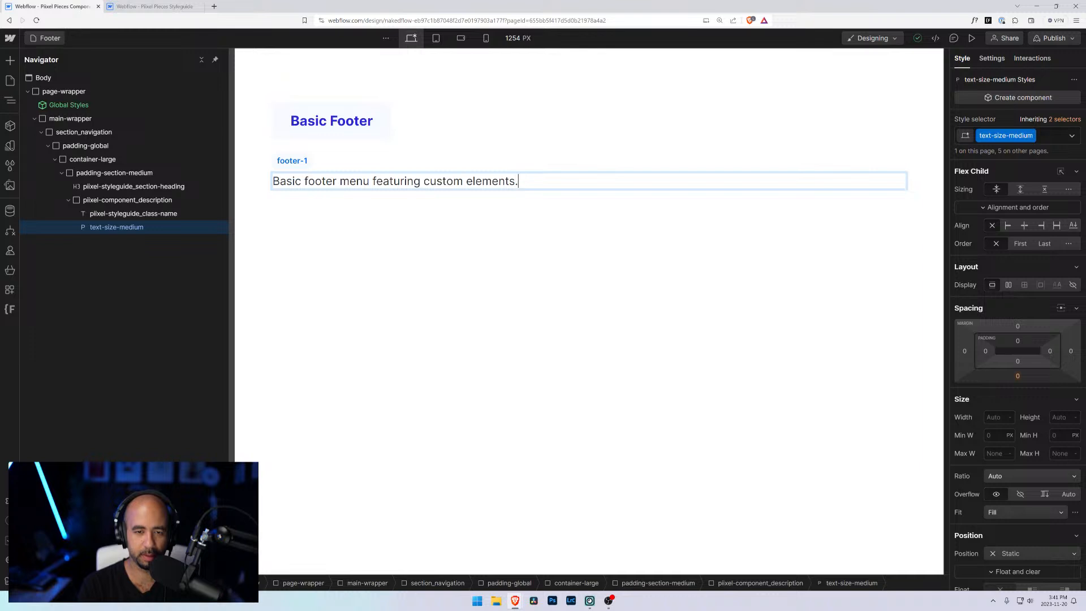
# Step: Browse the categories of elements available in the Add elements panel
pyautogui.click(121, 201)
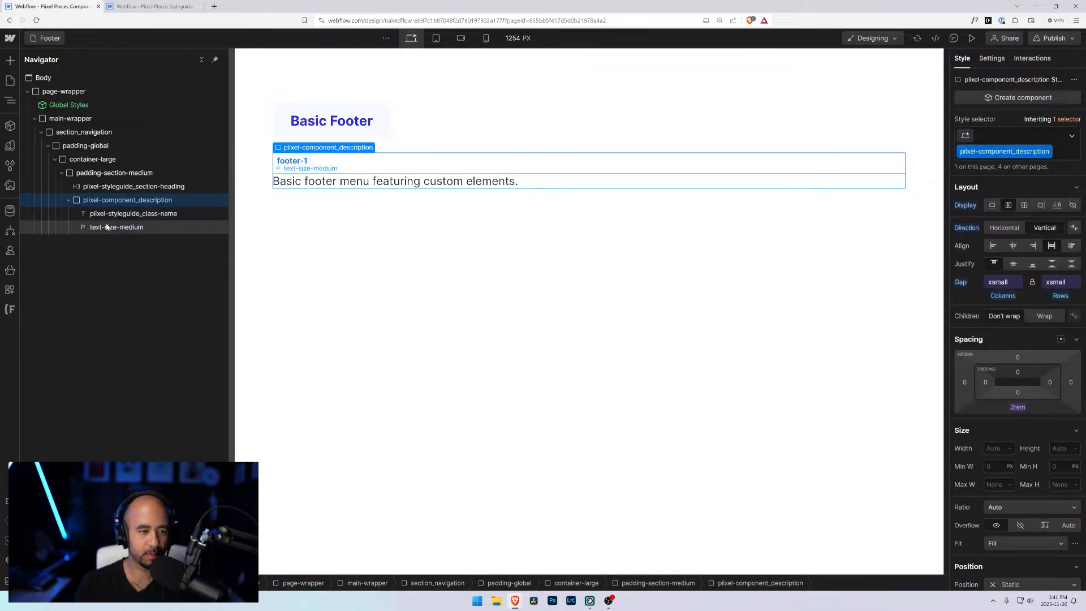
pyautogui.click(119, 226)
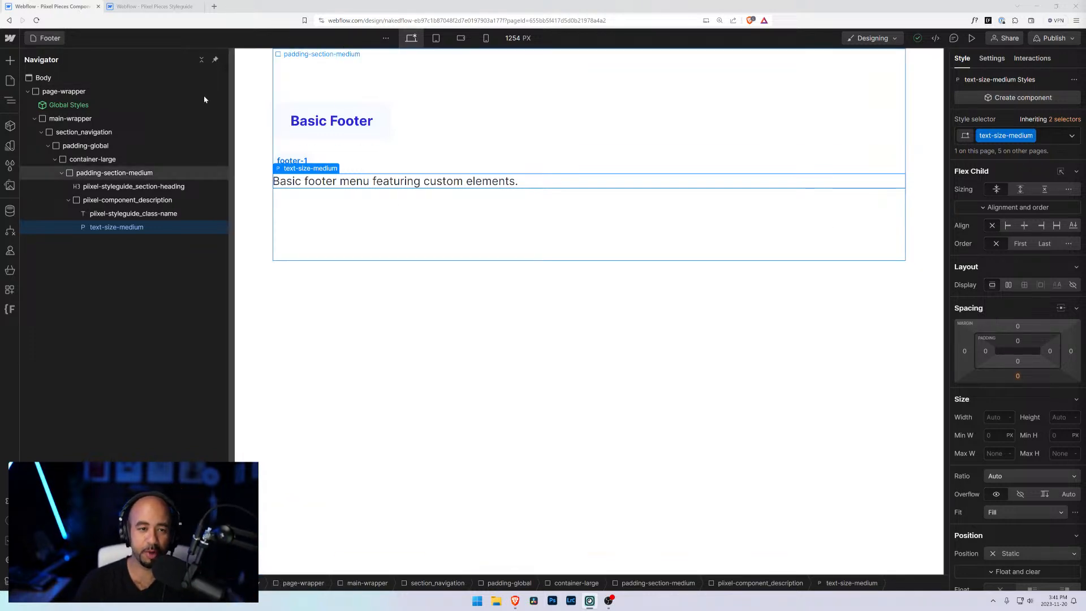
pyautogui.click(430, 249)
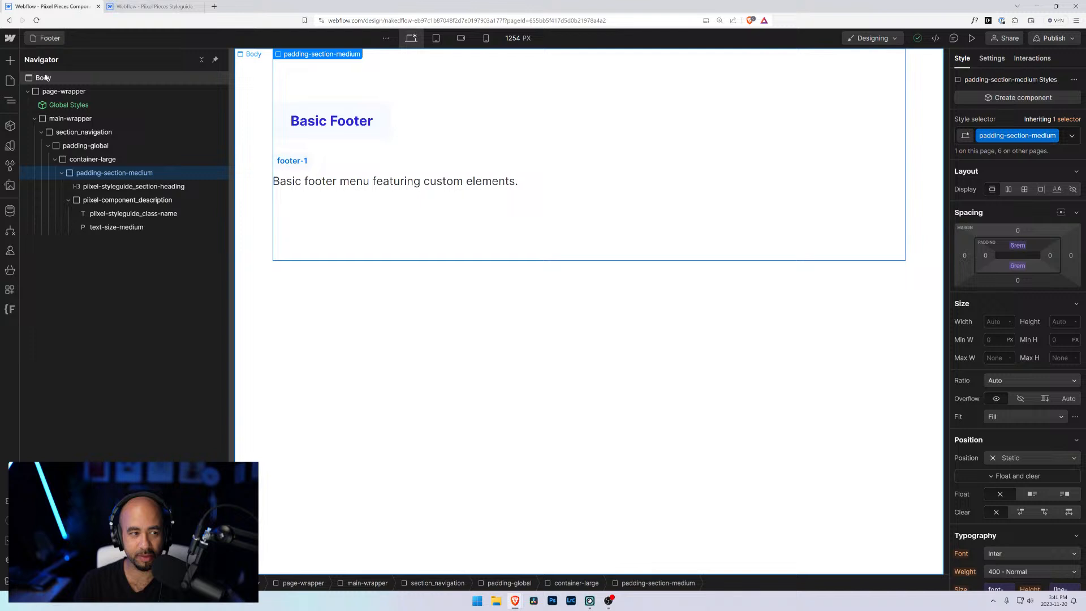
pyautogui.click(10, 61)
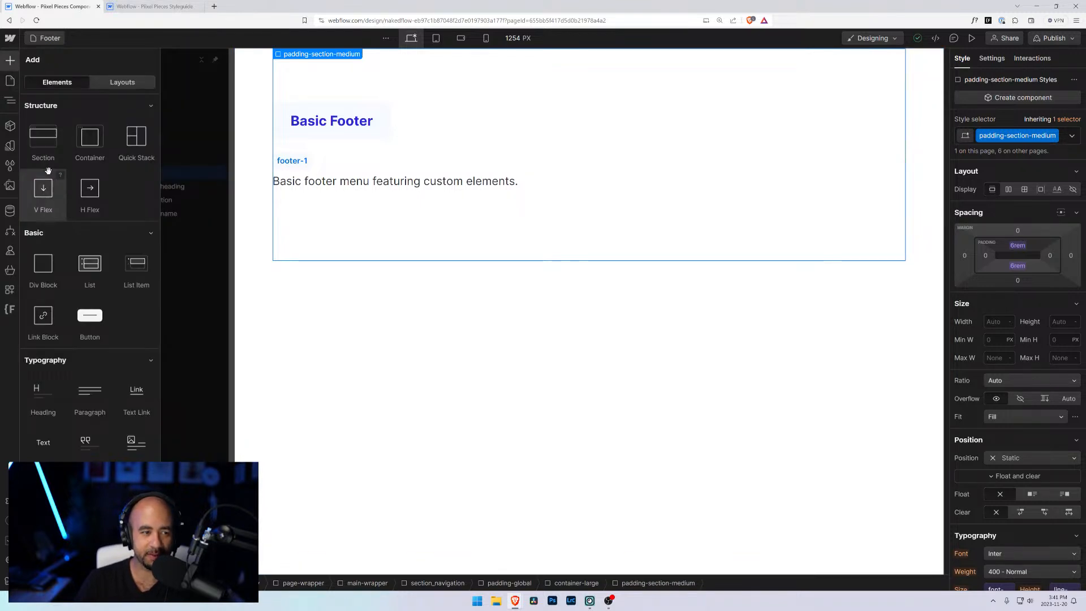
pyautogui.scroll(-1, 48, 170)
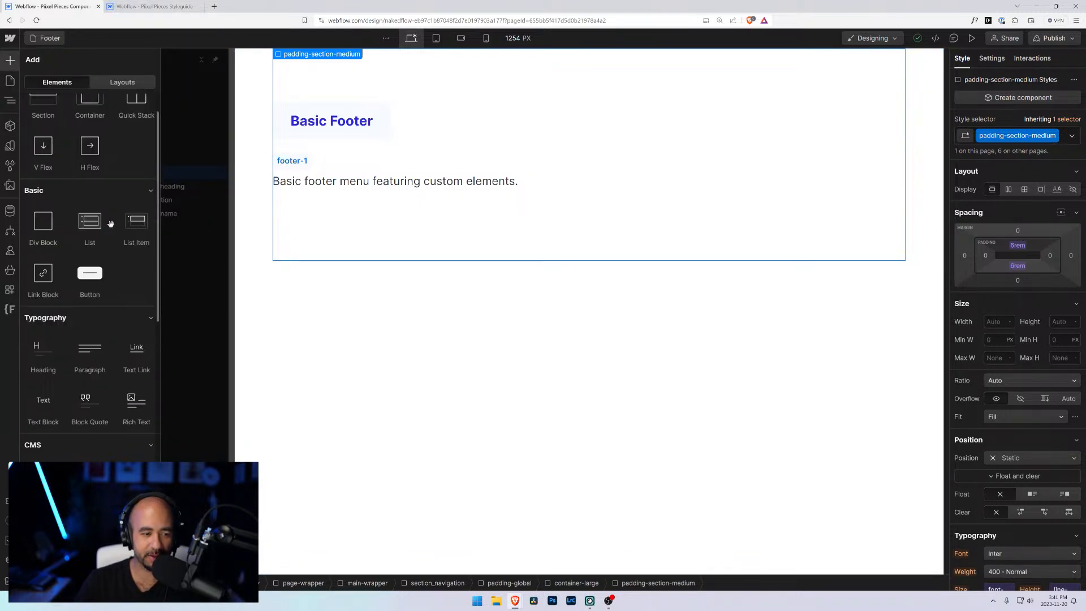
pyautogui.scroll(-4, 125, 372)
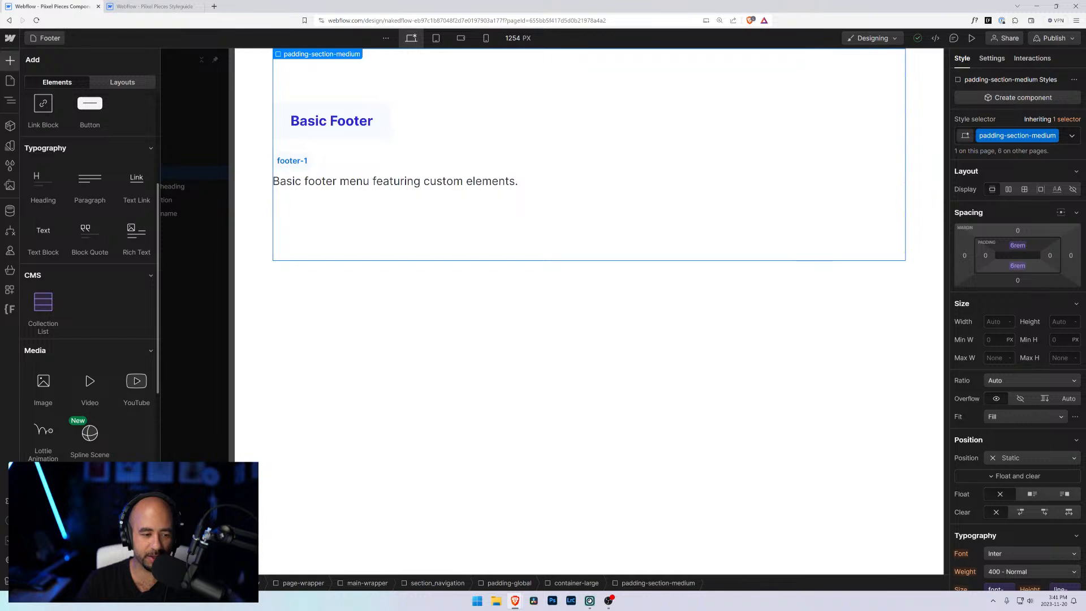
pyautogui.scroll(-9, 90, 454)
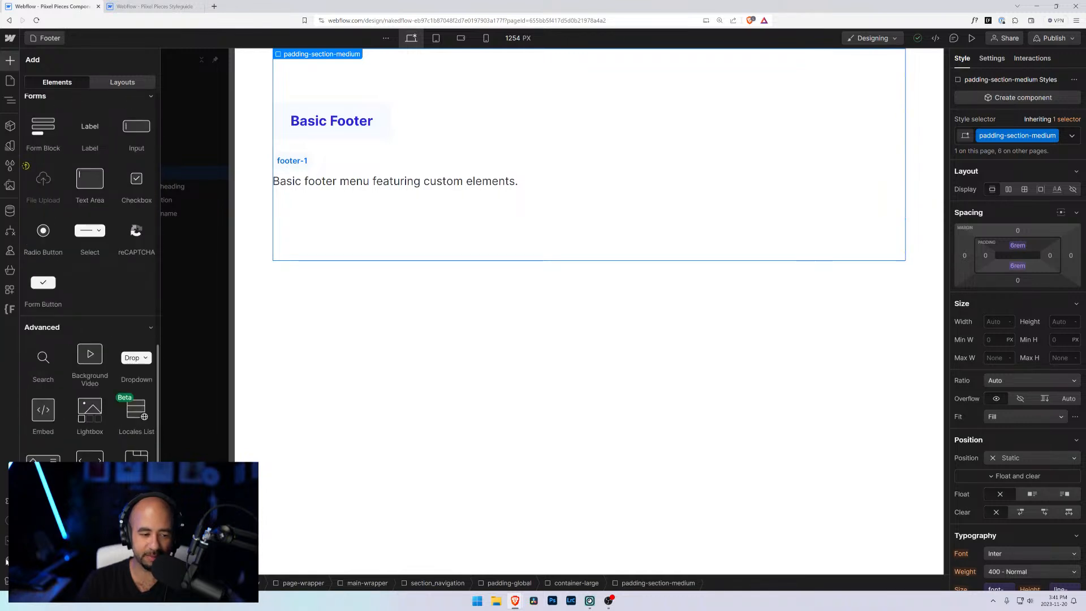
pyautogui.scroll(5, 90, 255)
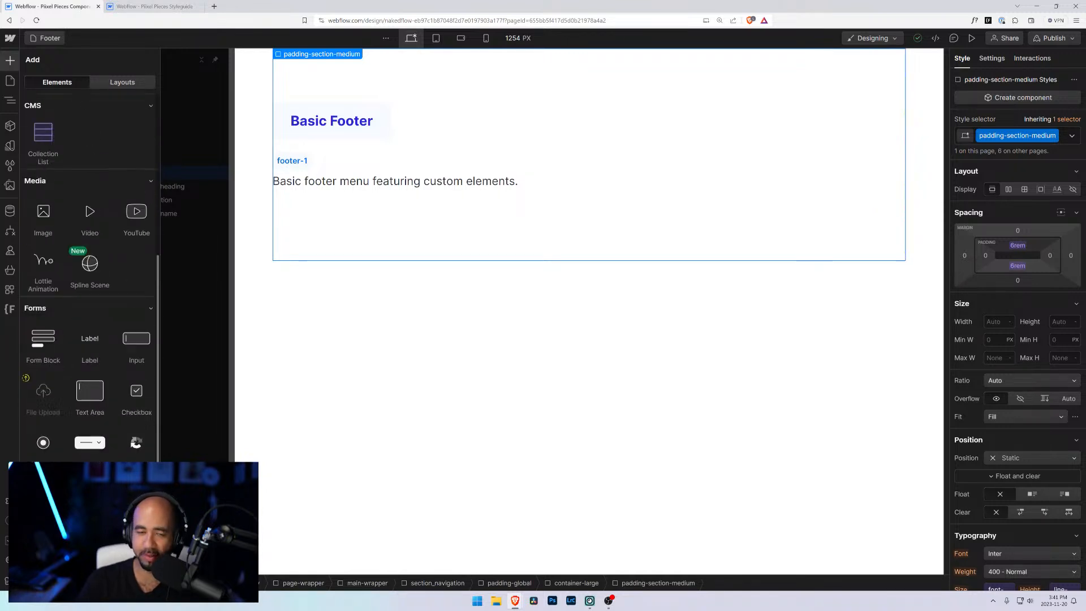
pyautogui.scroll(10, 26, 377)
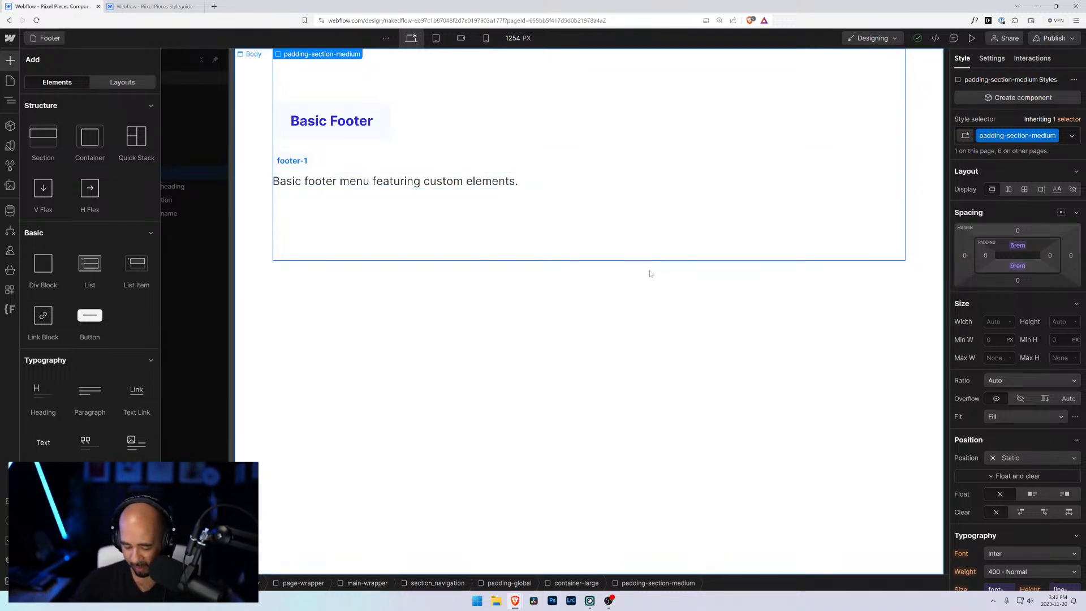
pyautogui.click(444, 180)
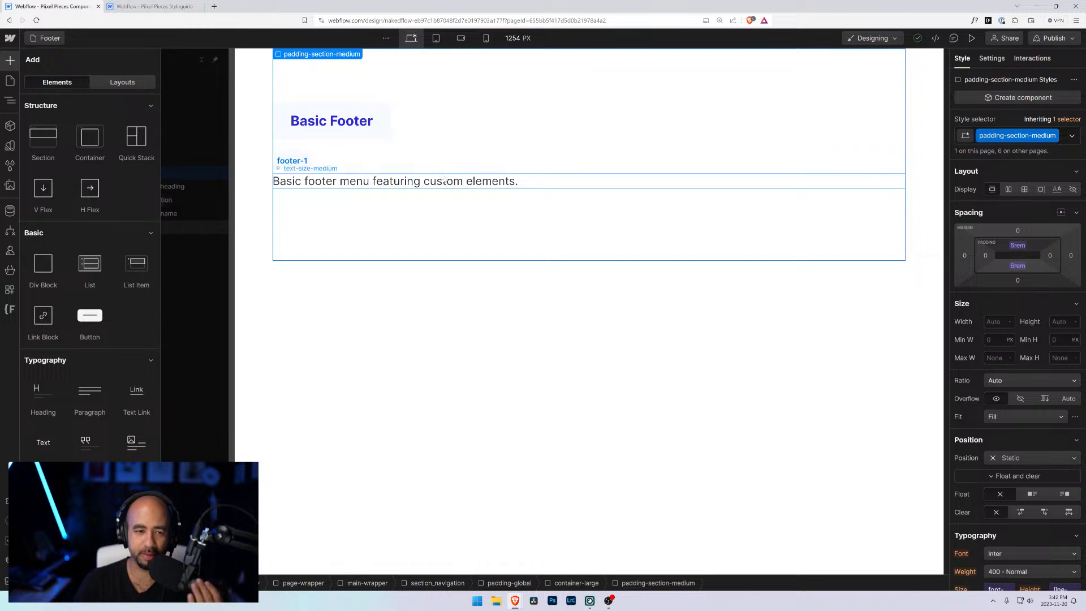
pyautogui.press('z')
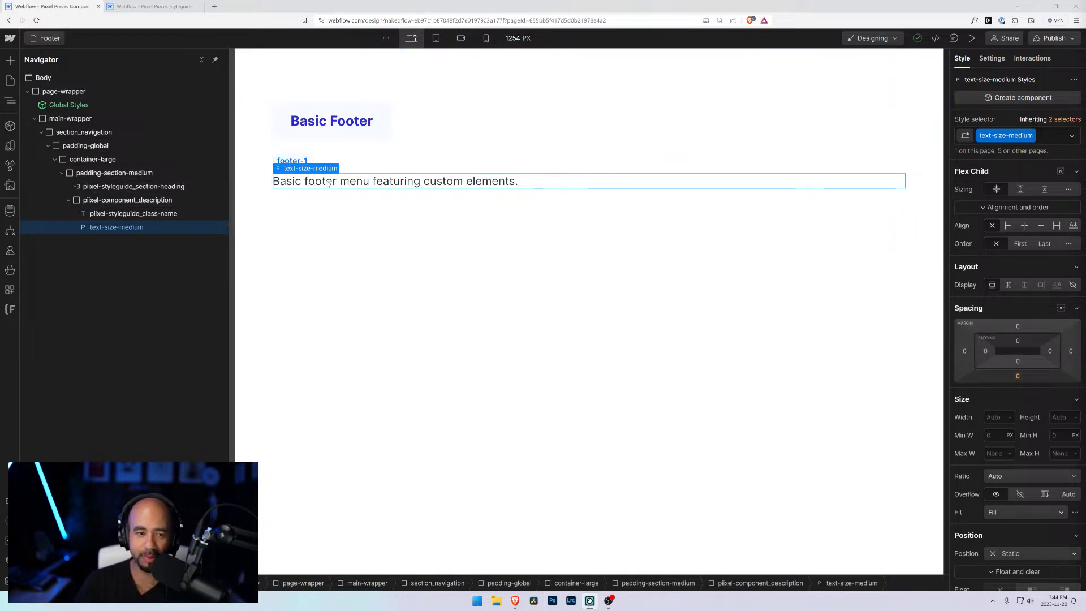
# Step: Add a Div Block inside the section, below the component description, using quick find
pyautogui.click(142, 201)
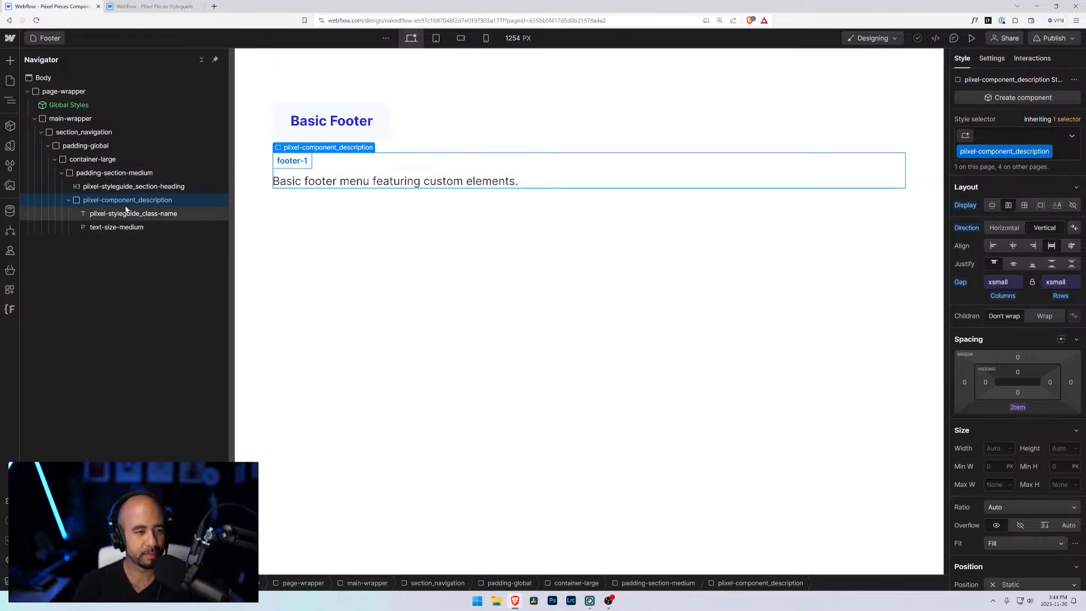
pyautogui.click(126, 226)
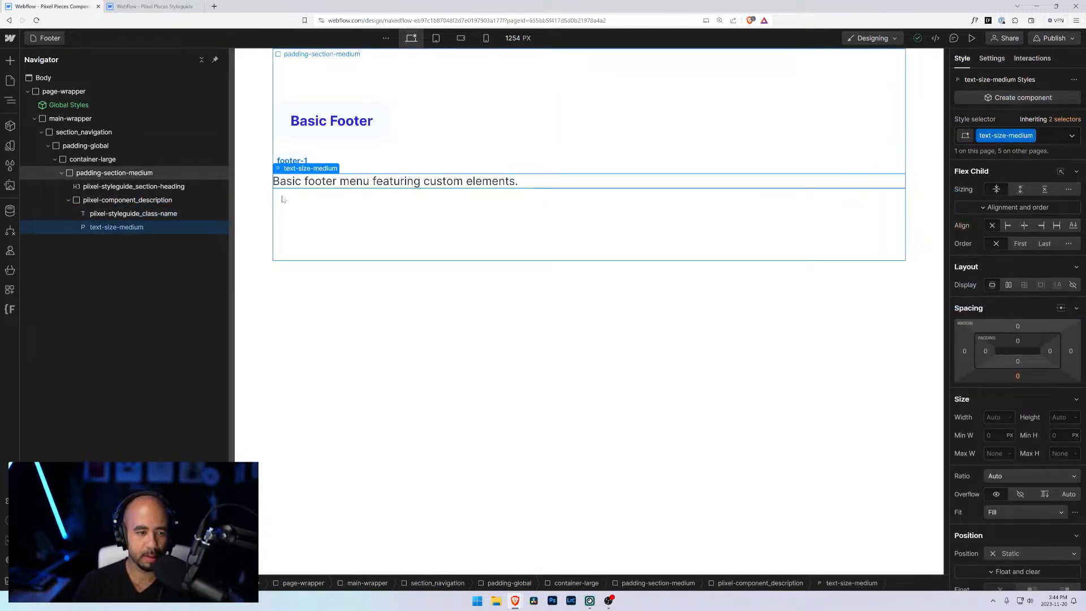
pyautogui.click(66, 201)
pyautogui.click(68, 200)
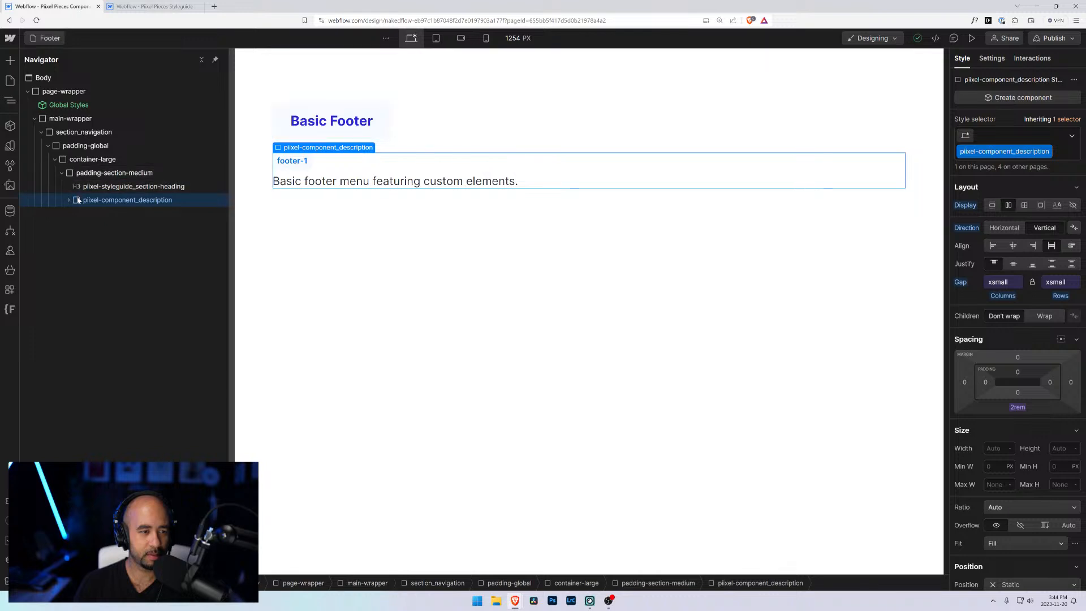
pyautogui.click(77, 176)
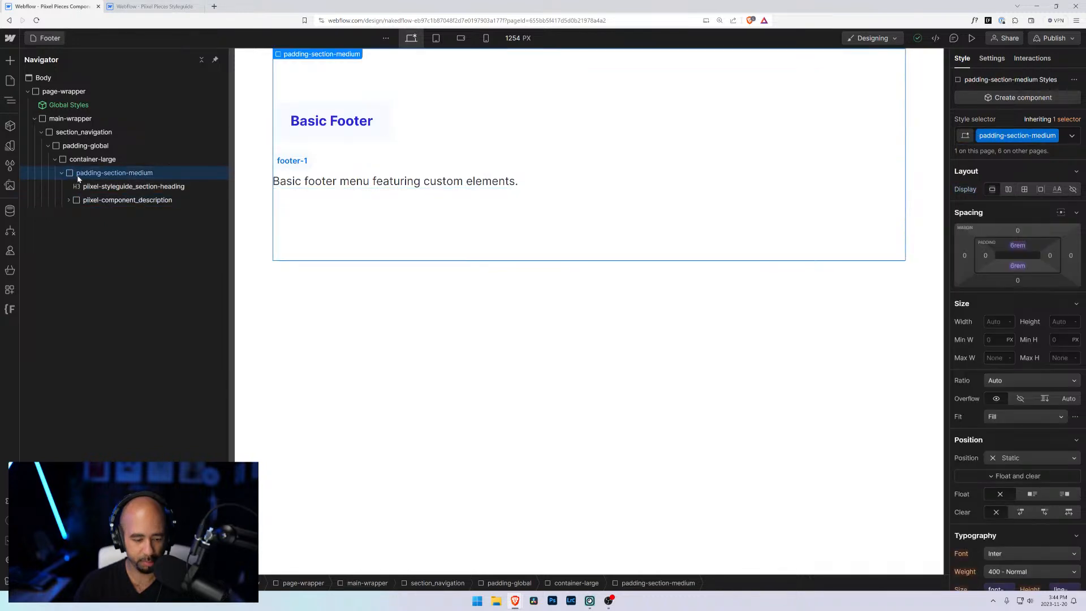
pyautogui.hotkey('ctrl', 'e')
pyautogui.write('div')
pyautogui.press('Return')
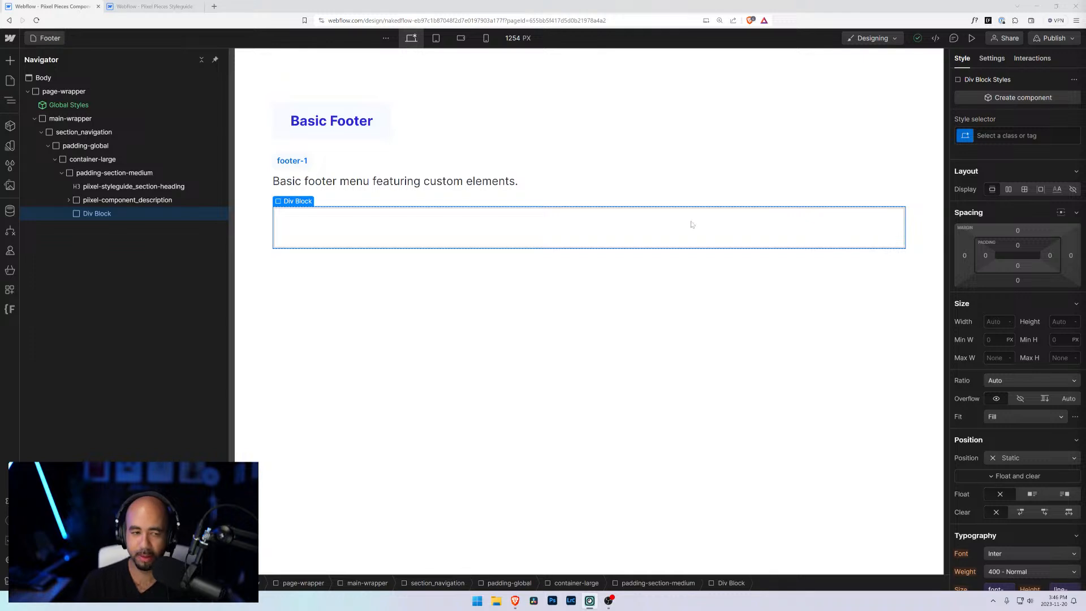
# Step: Give the new div block a new class named footer-1
pyautogui.click(137, 201)
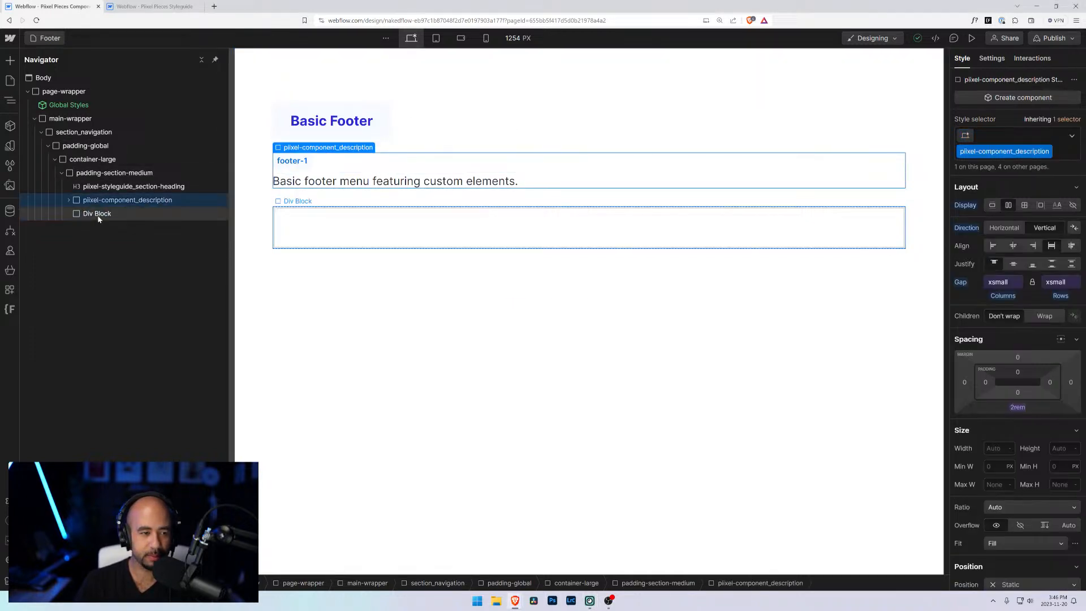
pyautogui.click(97, 215)
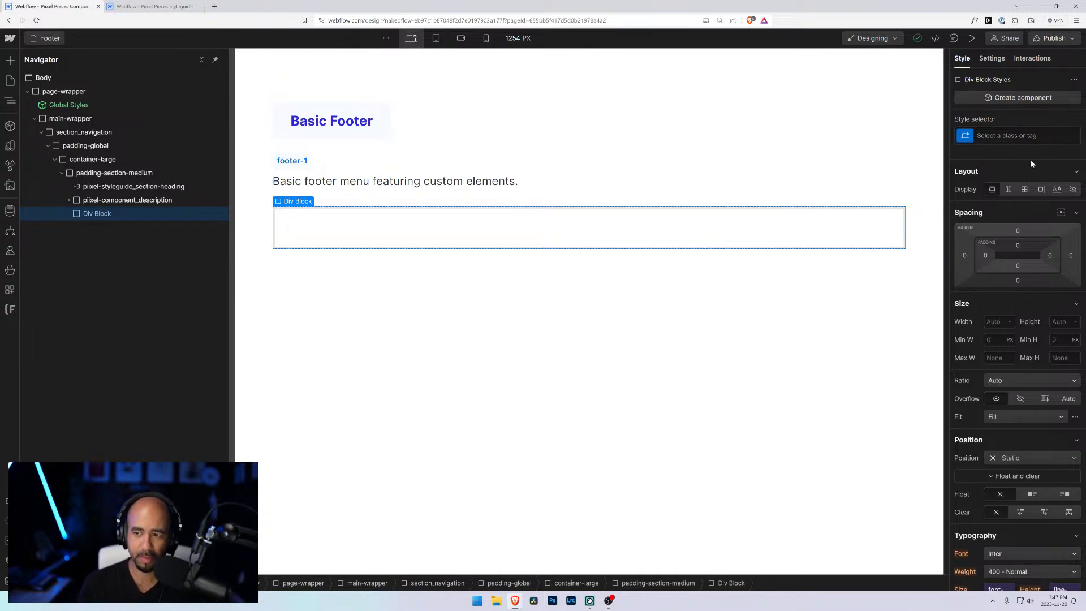
pyautogui.click(1018, 136)
pyautogui.write('footer-1')
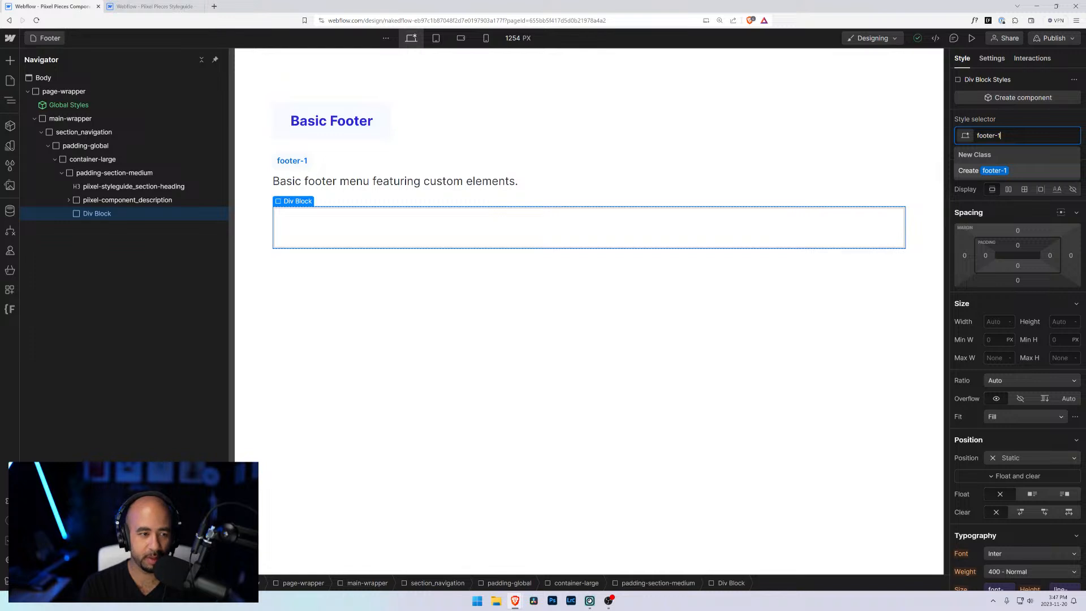
pyautogui.press('Return')
# Step: Add another Div Block nested inside the footer-1 div
pyautogui.hotkey('ctrl', 'e')
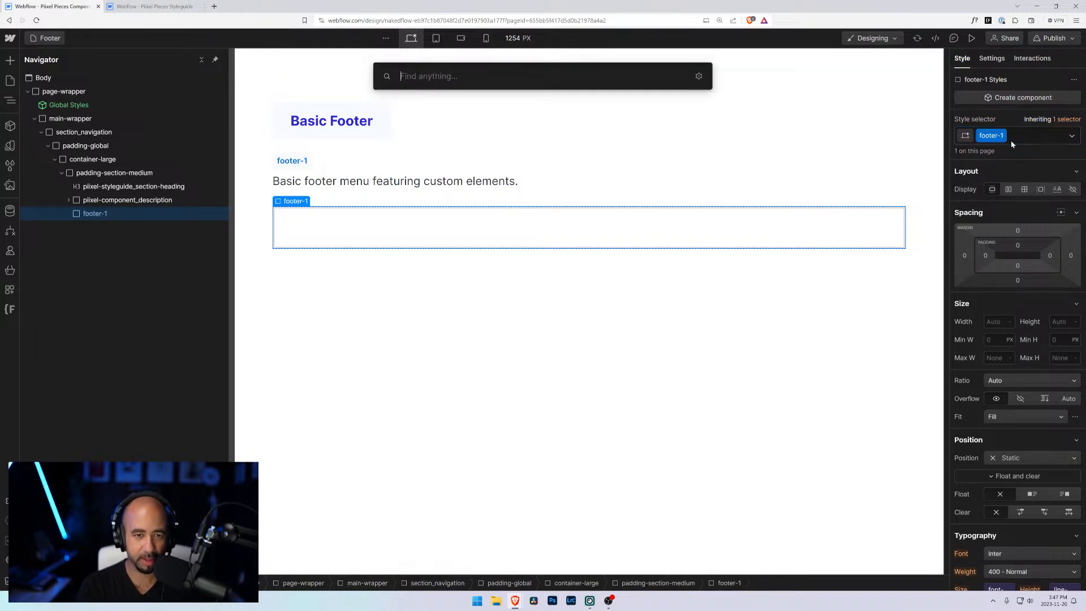
pyautogui.write('div')
pyautogui.press('Return')
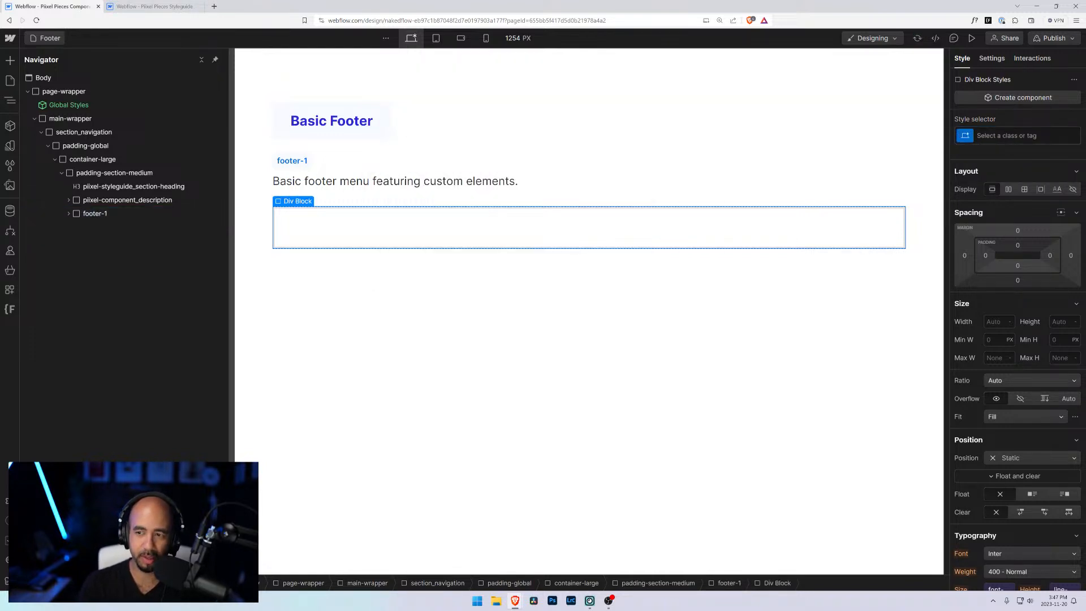
# Step: Apply the grid class plus the grid-5-columns combo class to the nested div
pyautogui.hotkey('ctrl', 'Return')
pyautogui.write('grid')
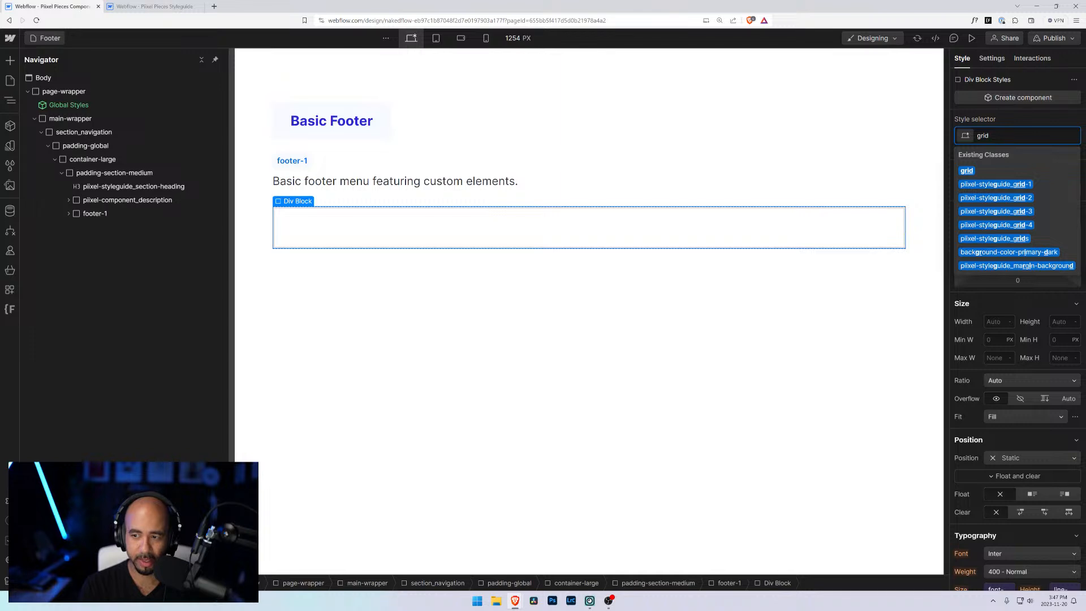
pyautogui.press('Return')
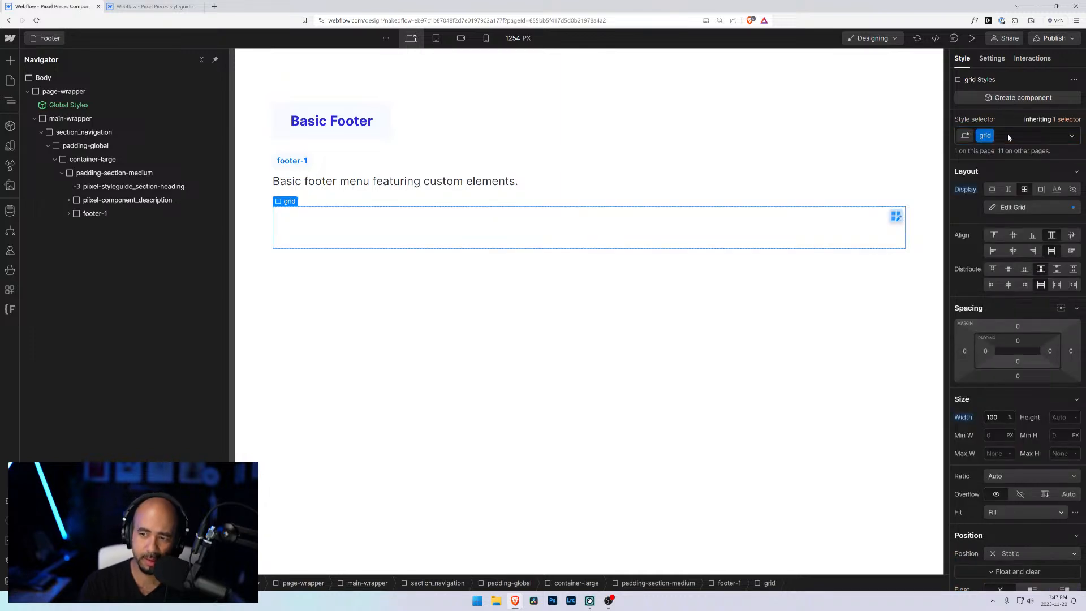
pyautogui.click(1008, 138)
pyautogui.write('grid')
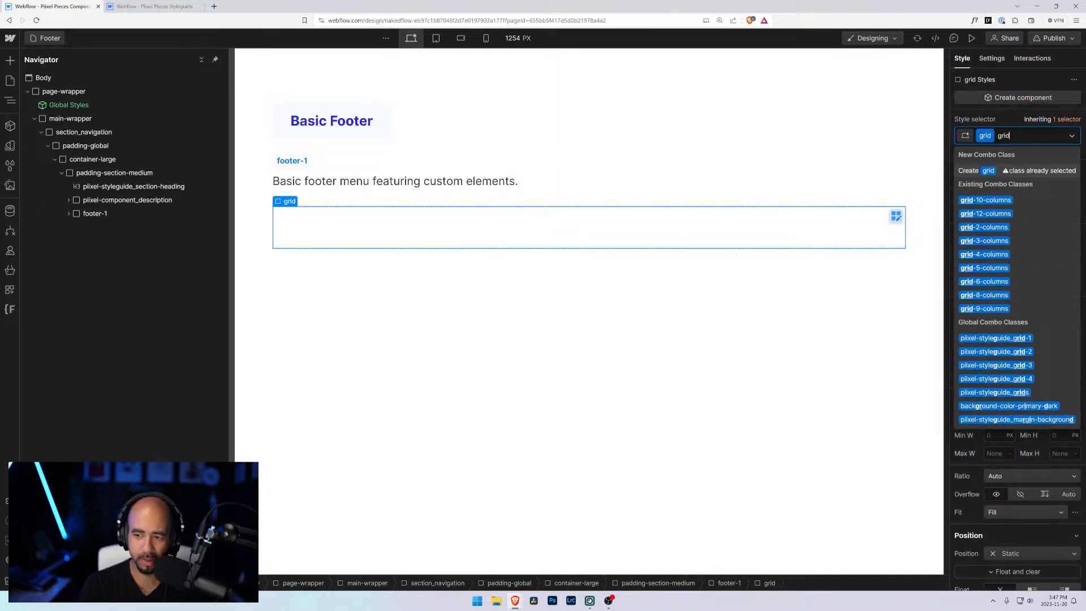
pyautogui.press('Down')
pyautogui.press('Down')
pyautogui.press('Down')
pyautogui.press('Down')
pyautogui.press('Down')
pyautogui.press('Down')
pyautogui.press('Return')
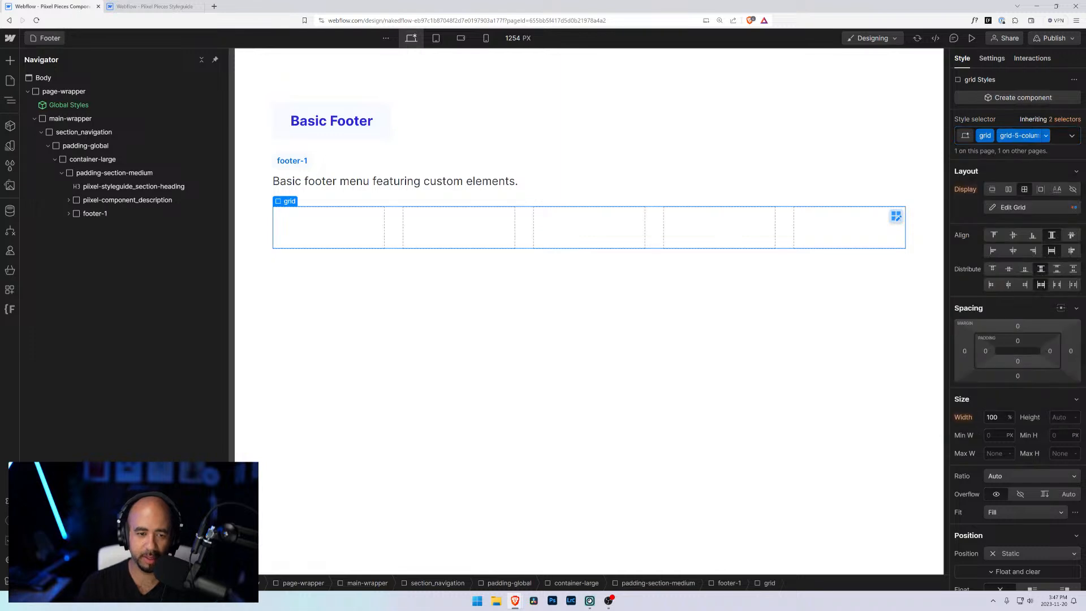
# Step: Copy the navbar-1_logo link block from the Navigation page and return to the Footer page
pyautogui.click(68, 214)
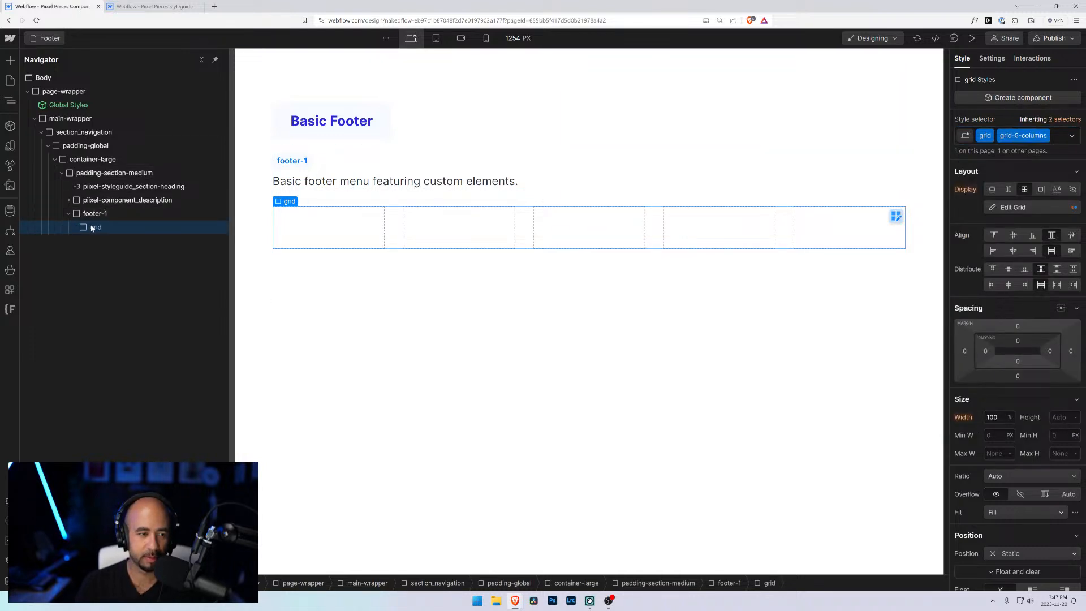
pyautogui.click(55, 41)
pyautogui.click(79, 150)
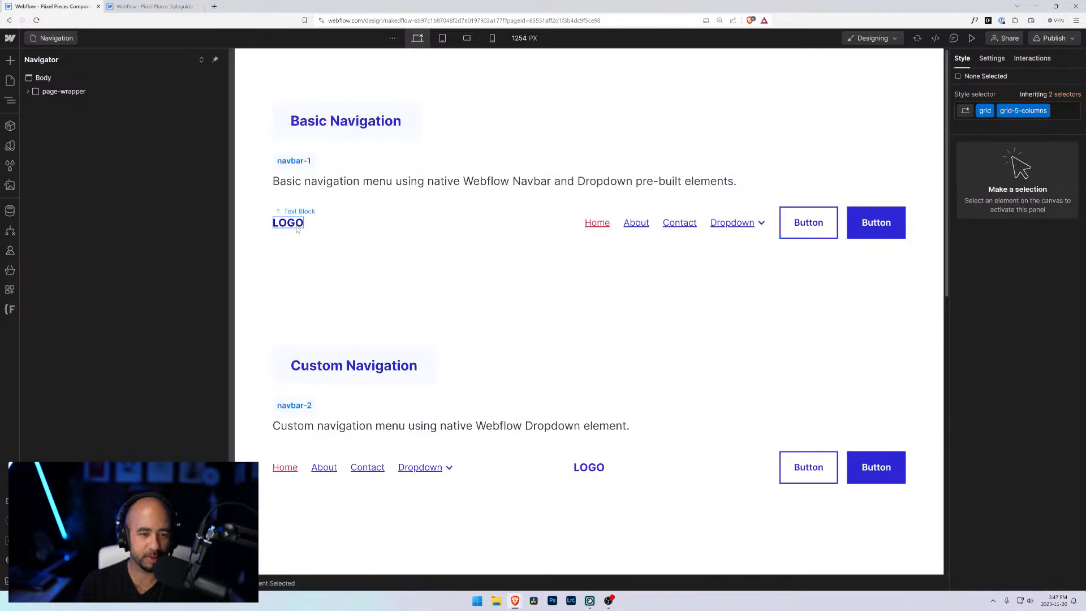
pyautogui.click(288, 222)
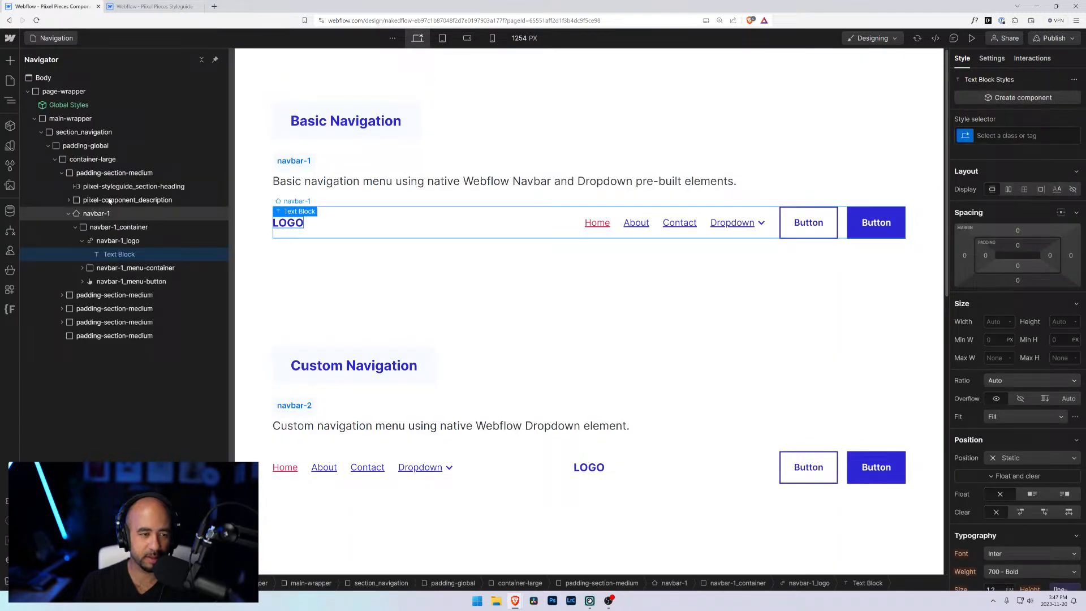
pyautogui.click(117, 242)
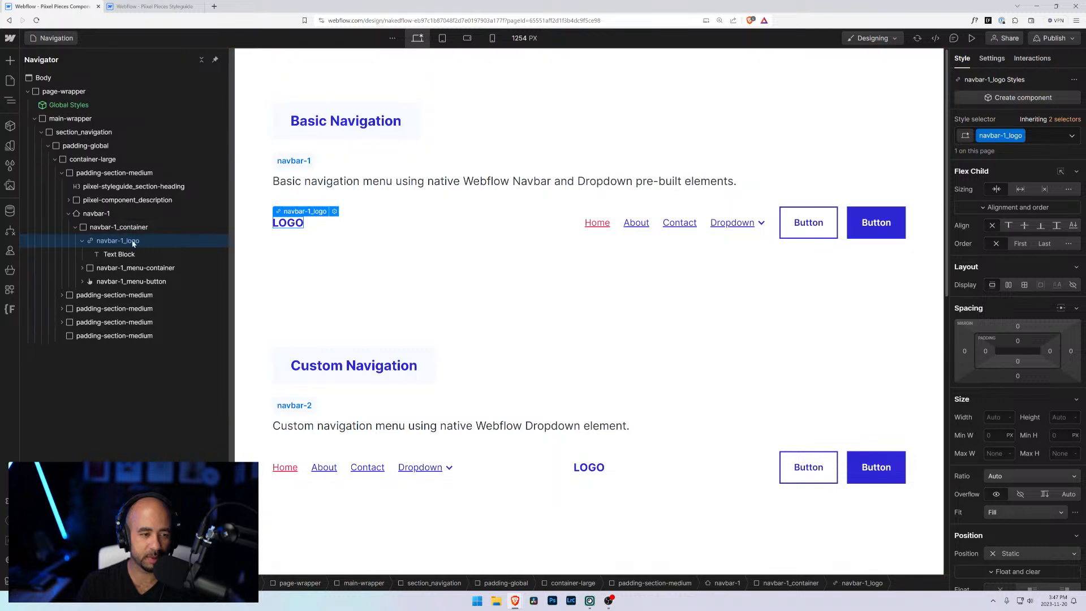
pyautogui.click(38, 38)
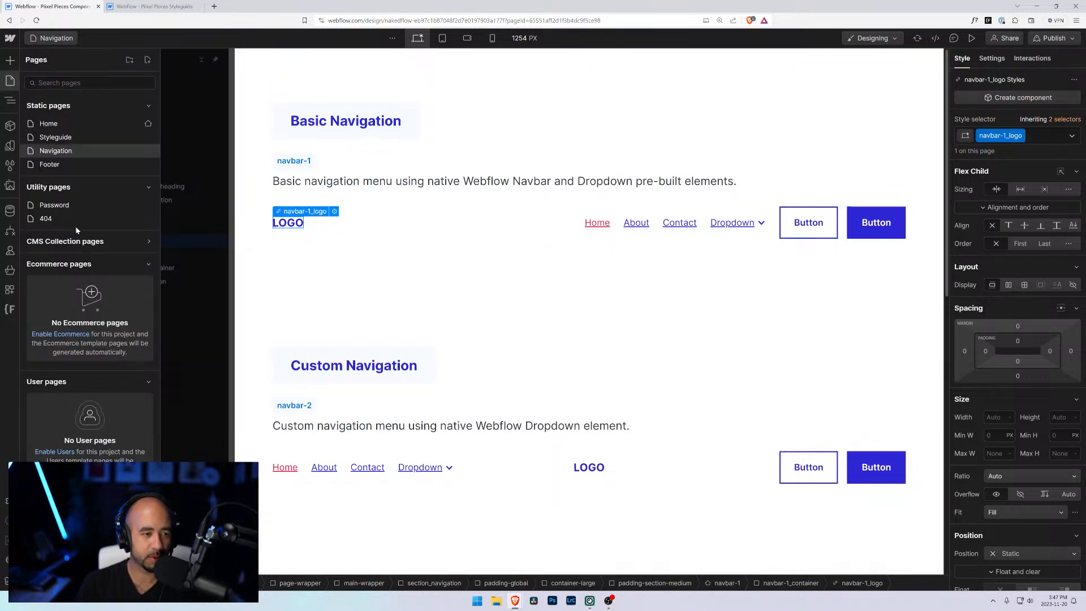
pyautogui.click(56, 165)
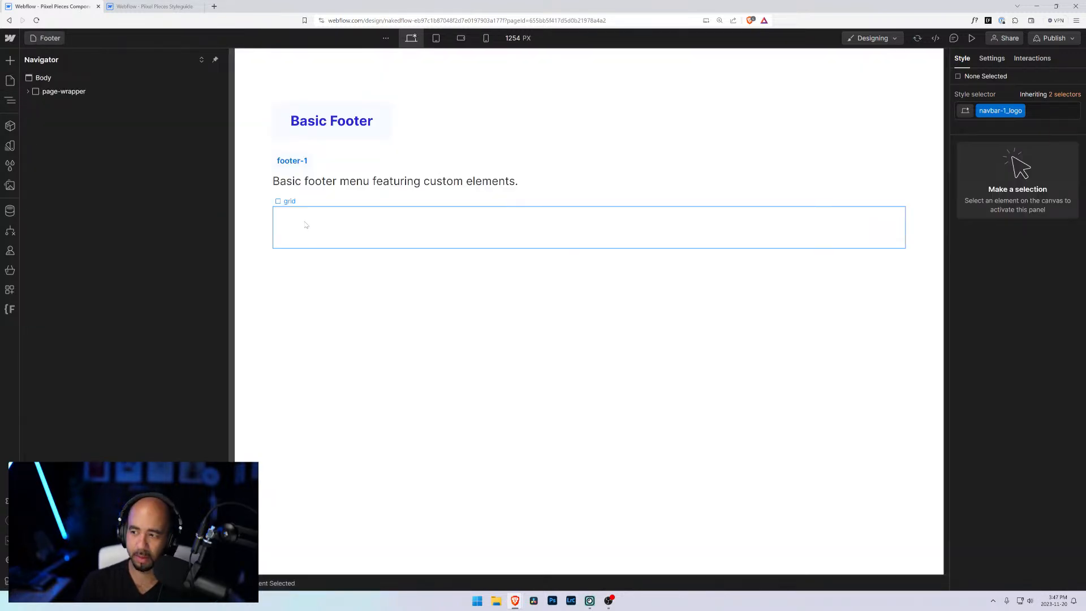
# Step: Add a Div Block inside the grid using quick find
pyautogui.click(305, 225)
pyautogui.click(94, 227)
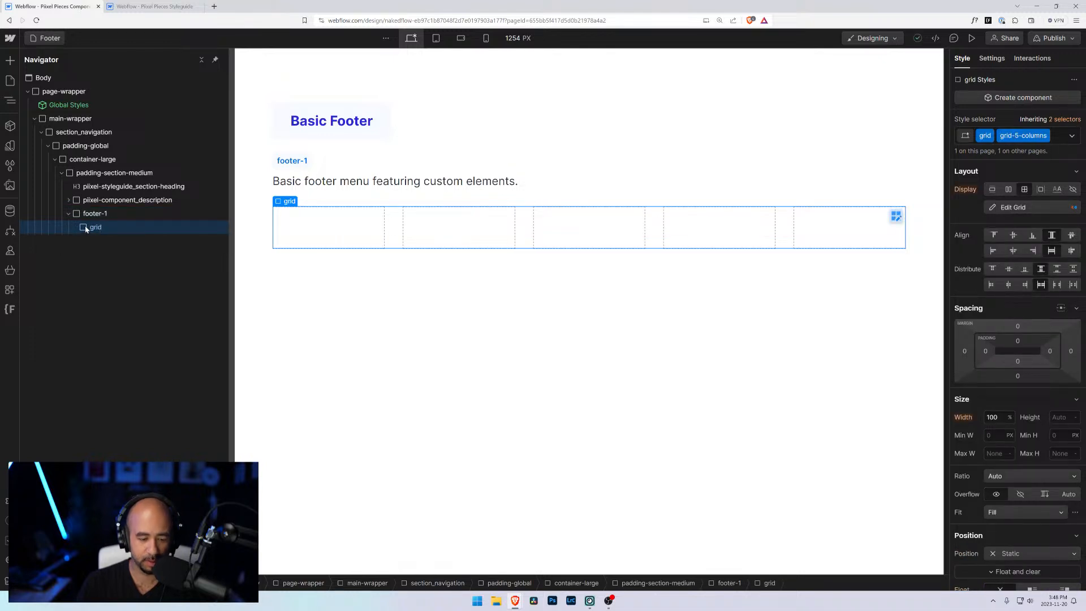
pyautogui.hotkey('ctrl', 'e')
pyautogui.write('div')
pyautogui.press('Return')
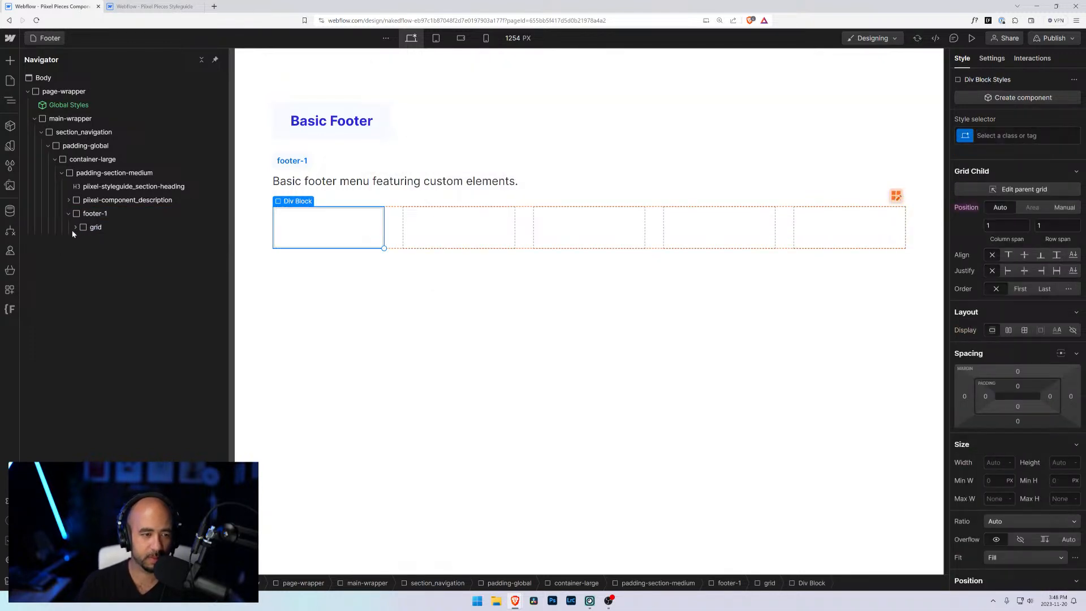
# Step: Paste the copied logo link block into the new Div Block and select it
pyautogui.click(75, 228)
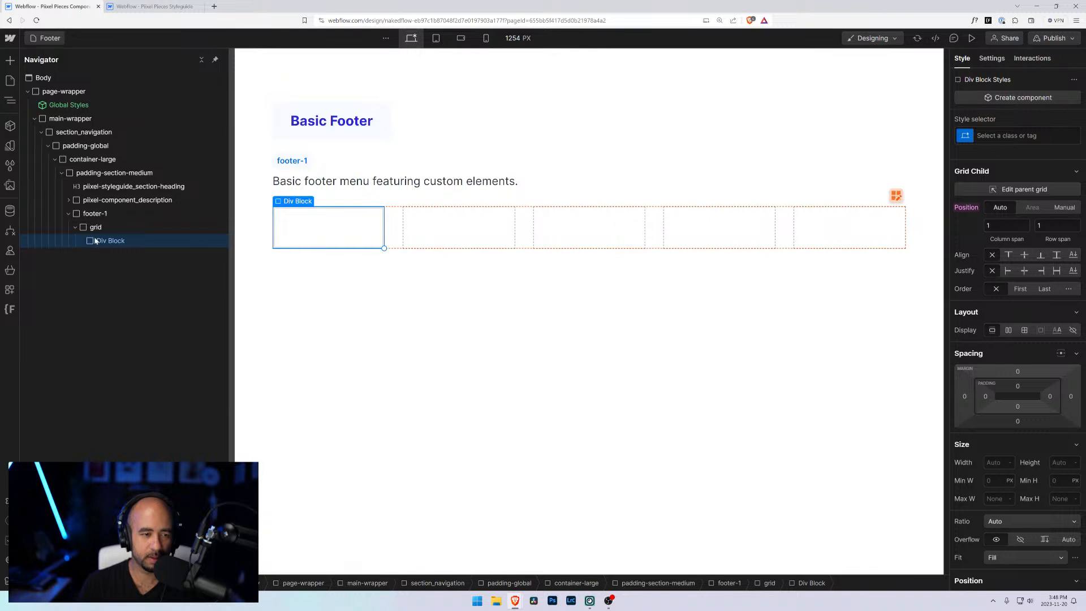
pyautogui.hotkey('ctrl', 'v')
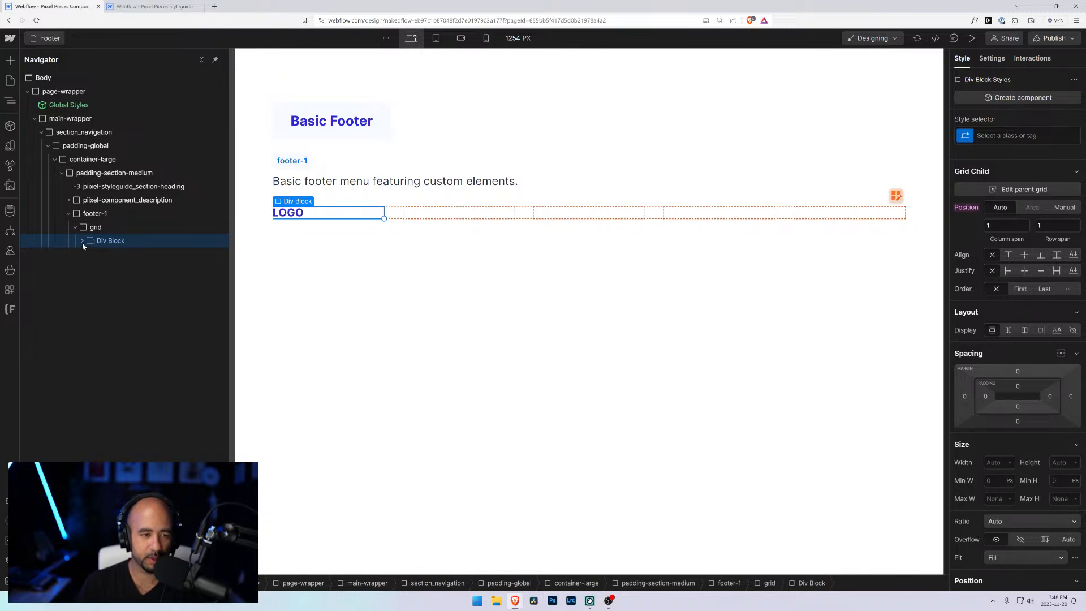
pyautogui.click(82, 241)
pyautogui.click(95, 254)
pyautogui.click(88, 254)
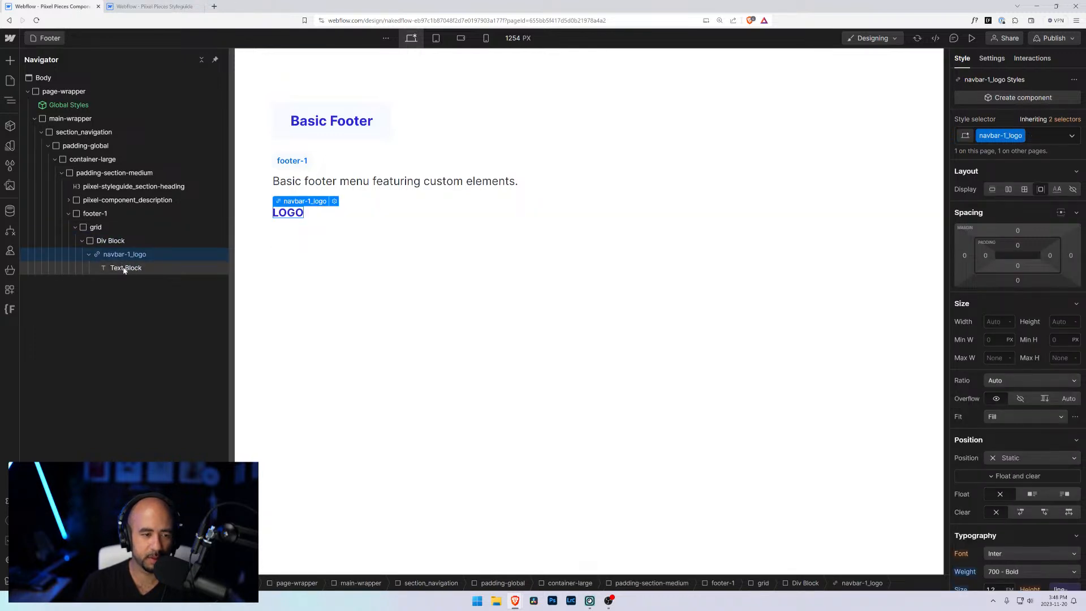
pyautogui.click(1031, 136)
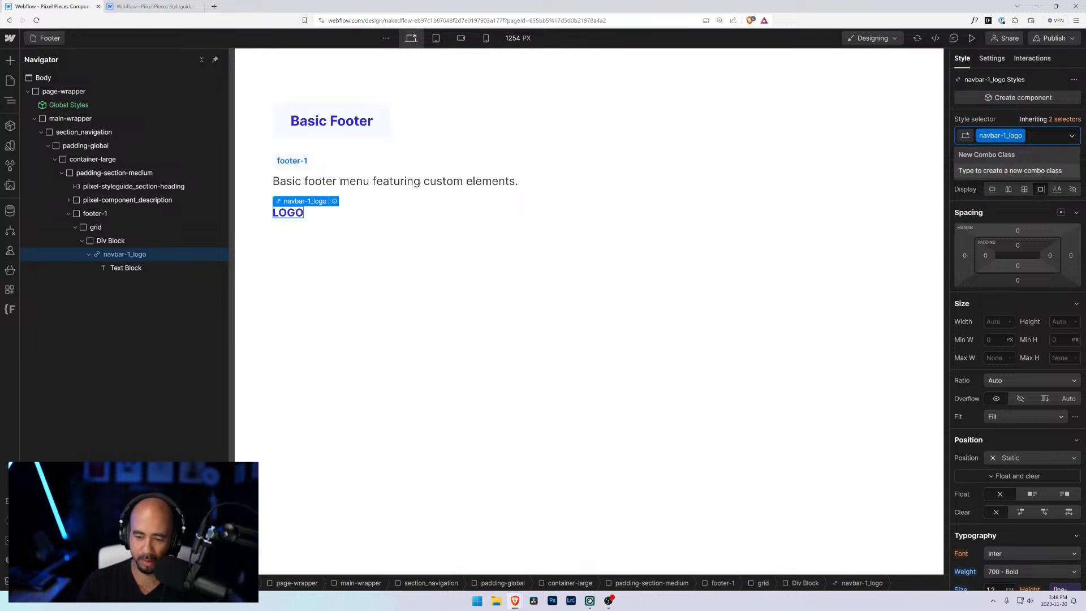
pyautogui.press('BackSpace')
pyautogui.write('boote')
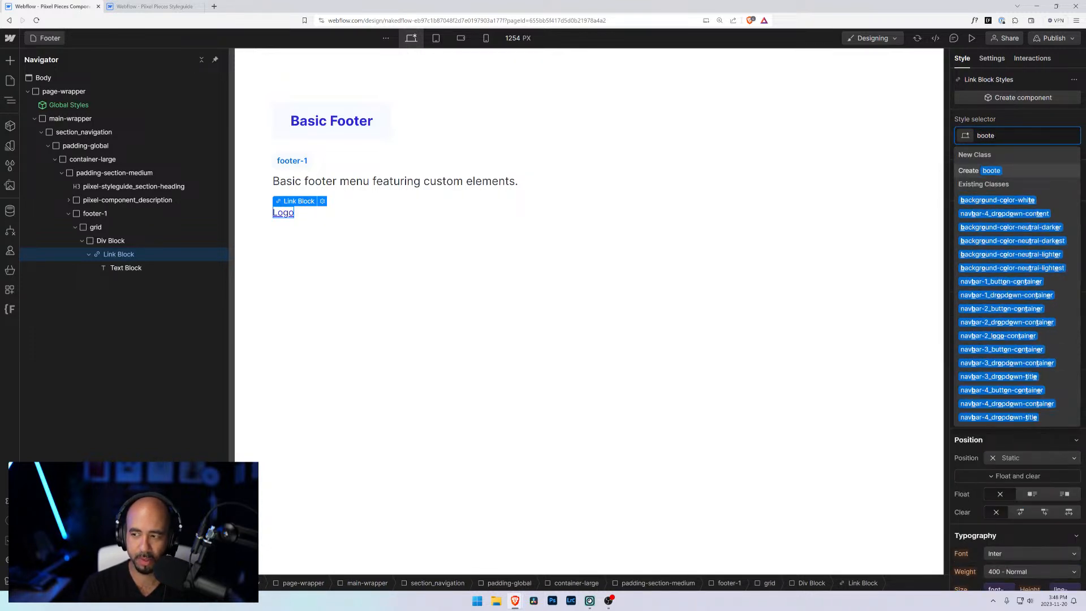
pyautogui.press('BackSpace')
pyautogui.press('BackSpace')
pyautogui.press('BackSpace')
pyautogui.press('BackSpace')
pyautogui.press('BackSpace')
pyautogui.write('nav')
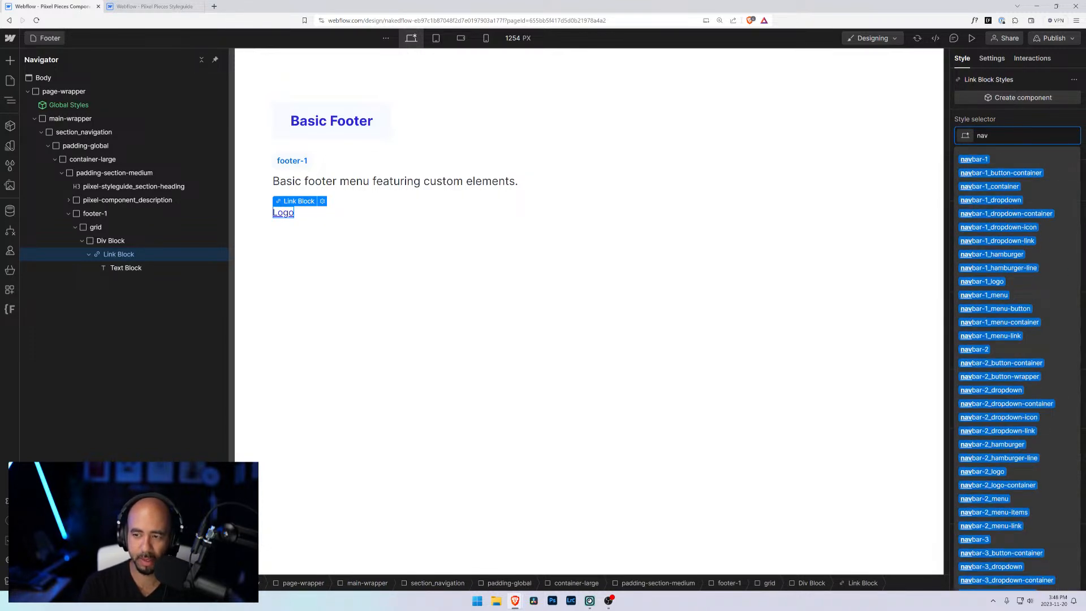
pyautogui.press('Return')
pyautogui.scroll(-5, 1050, 218)
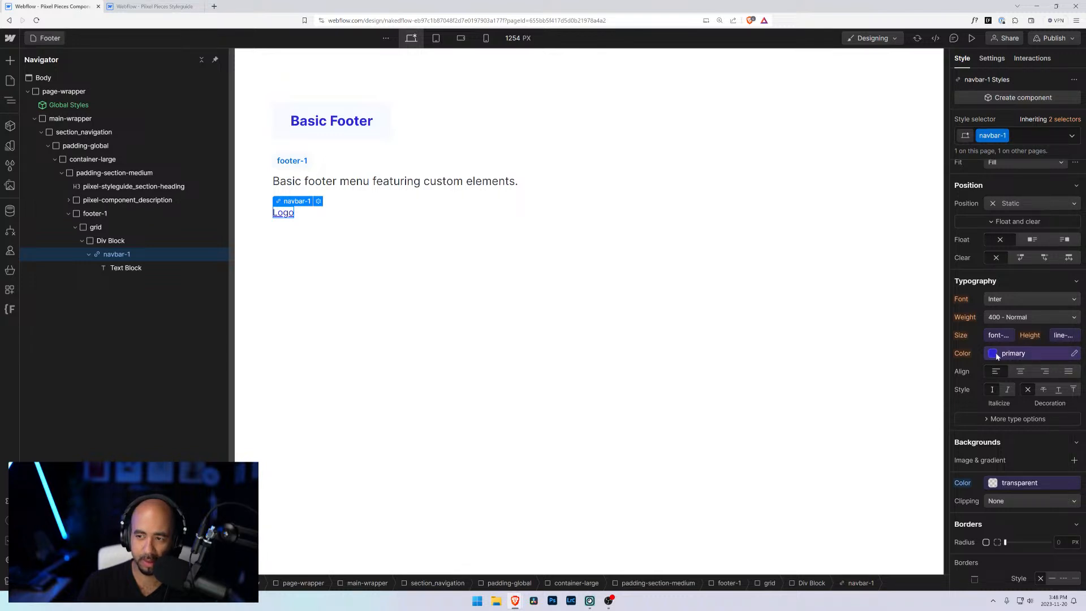
pyautogui.click(1012, 136)
pyautogui.press('BackSpace')
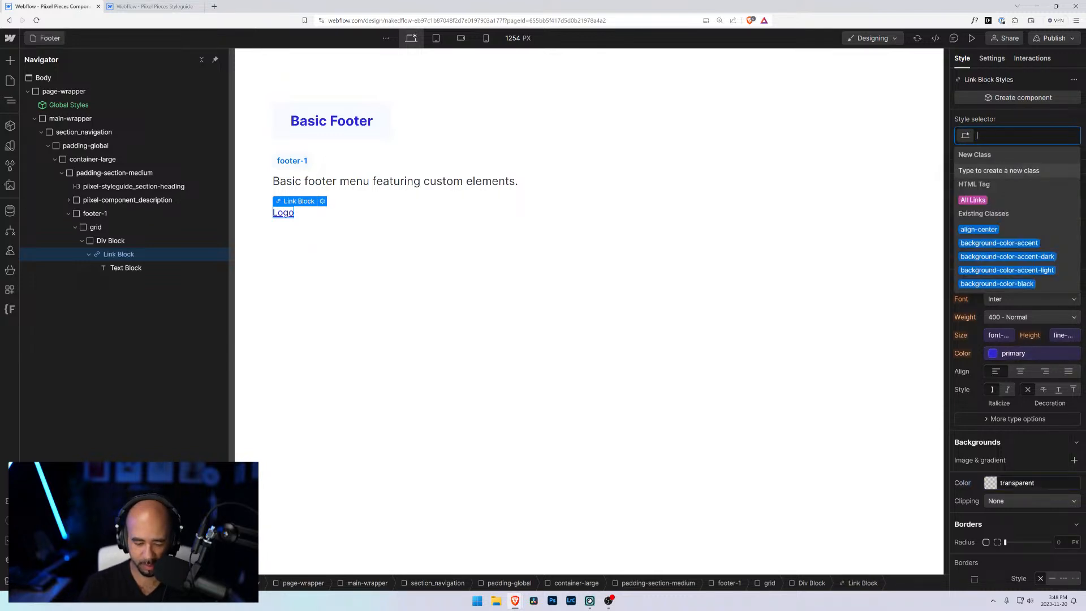
pyautogui.write('logo')
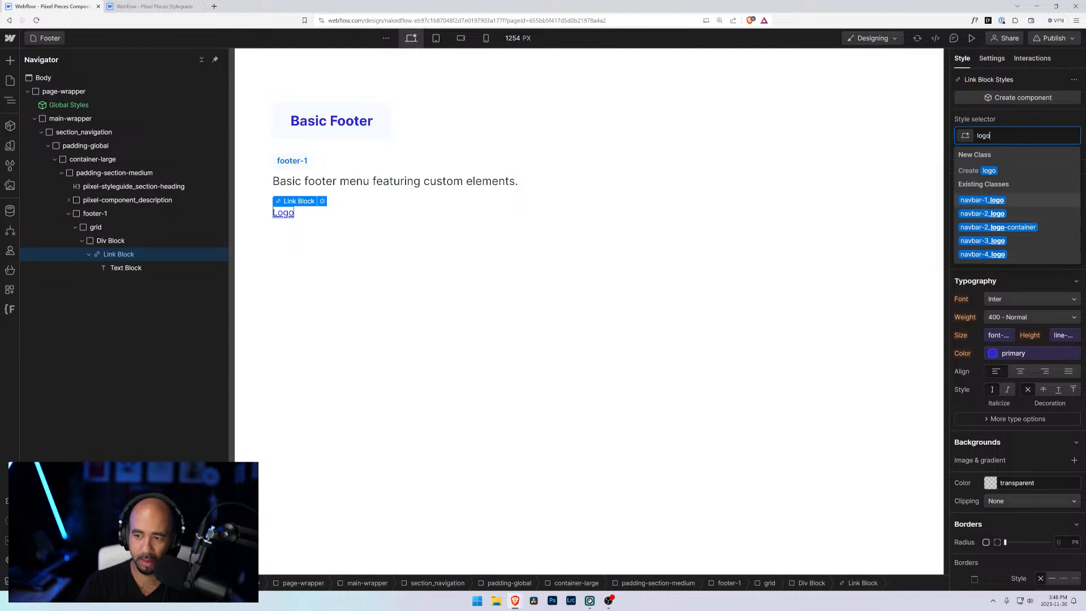
pyautogui.press('Return')
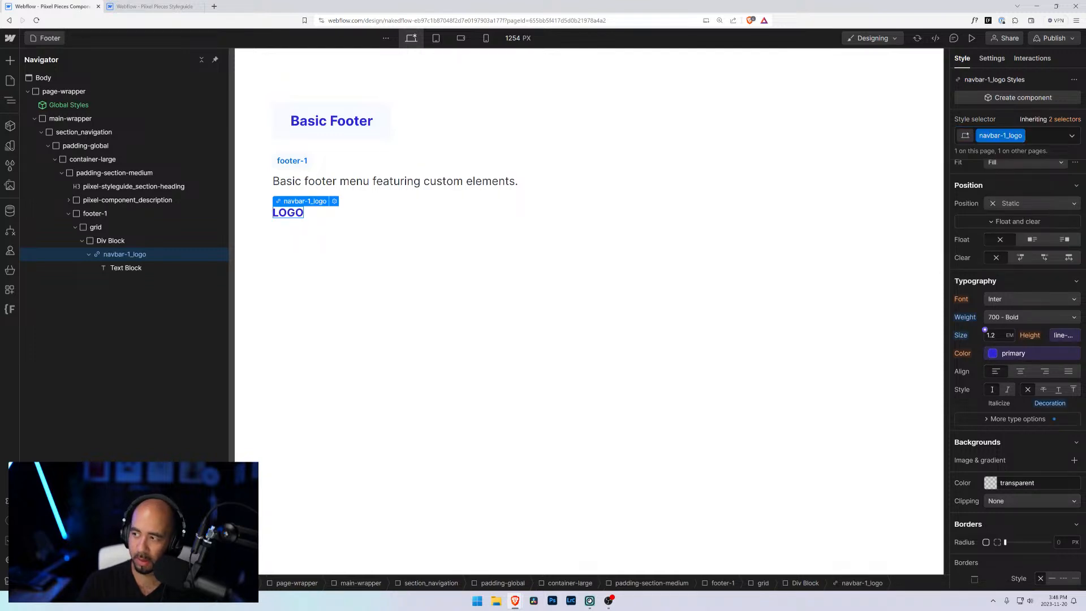
# Step: Review the logo's typography settings, including the more type options
pyautogui.scroll(-3, 995, 371)
pyautogui.scroll(3, 994, 376)
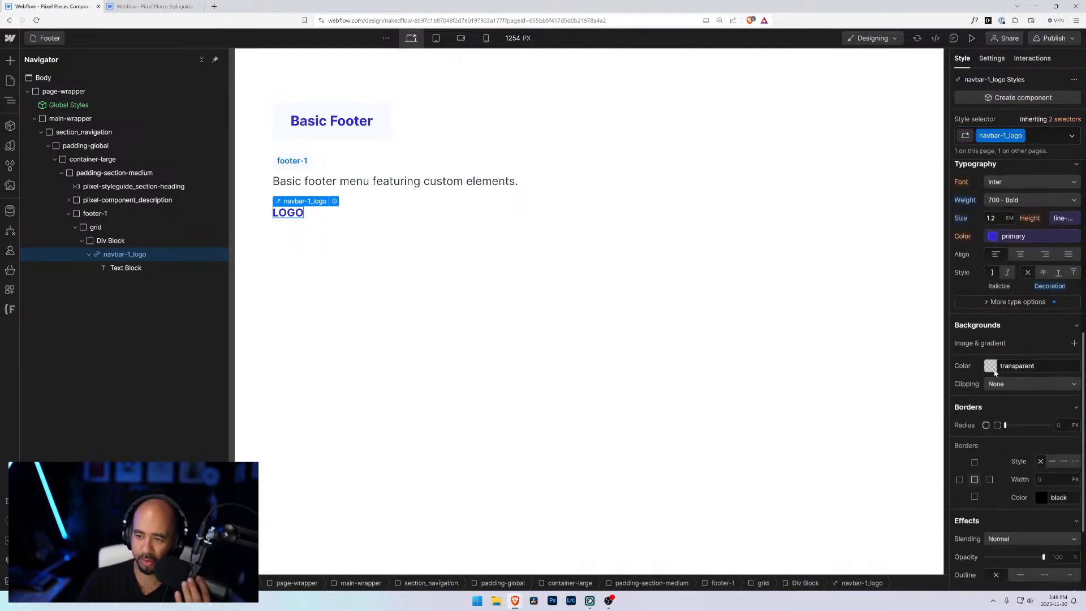
pyautogui.scroll(4, 1005, 188)
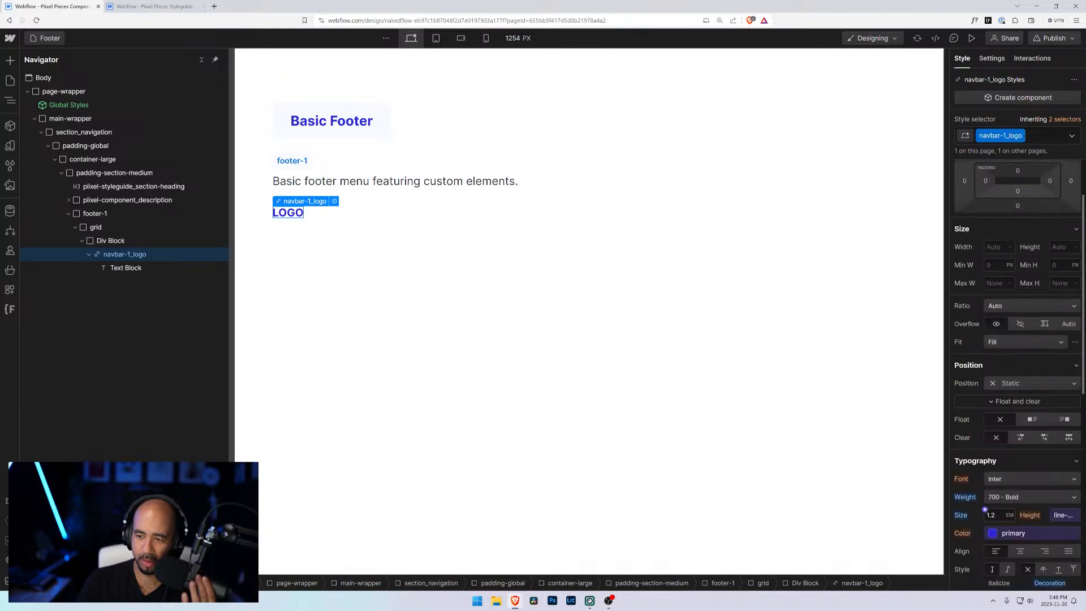
pyautogui.scroll(-3, 1010, 282)
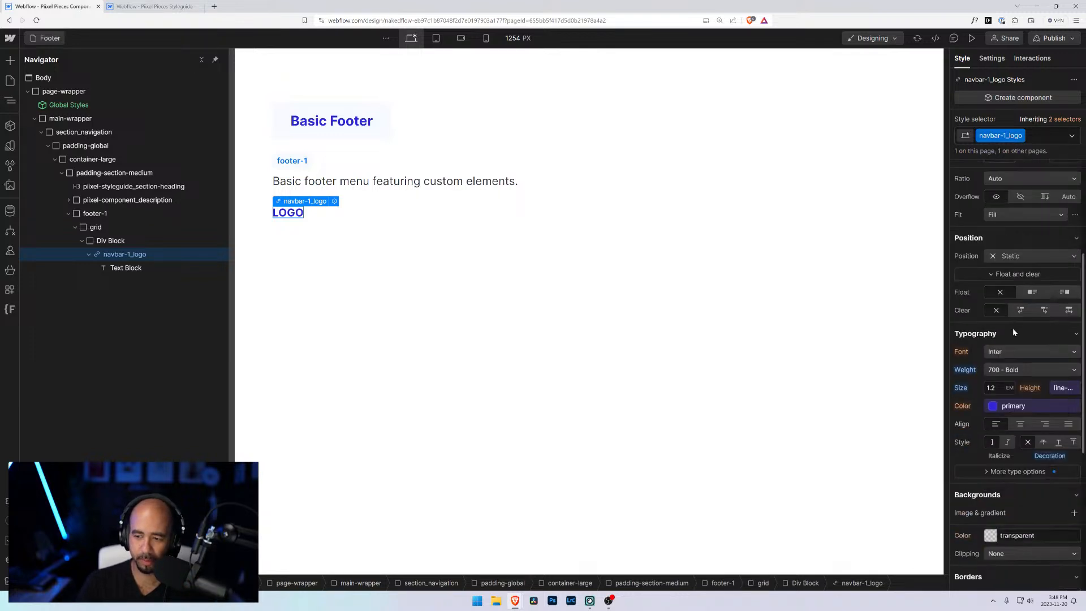
pyautogui.click(990, 473)
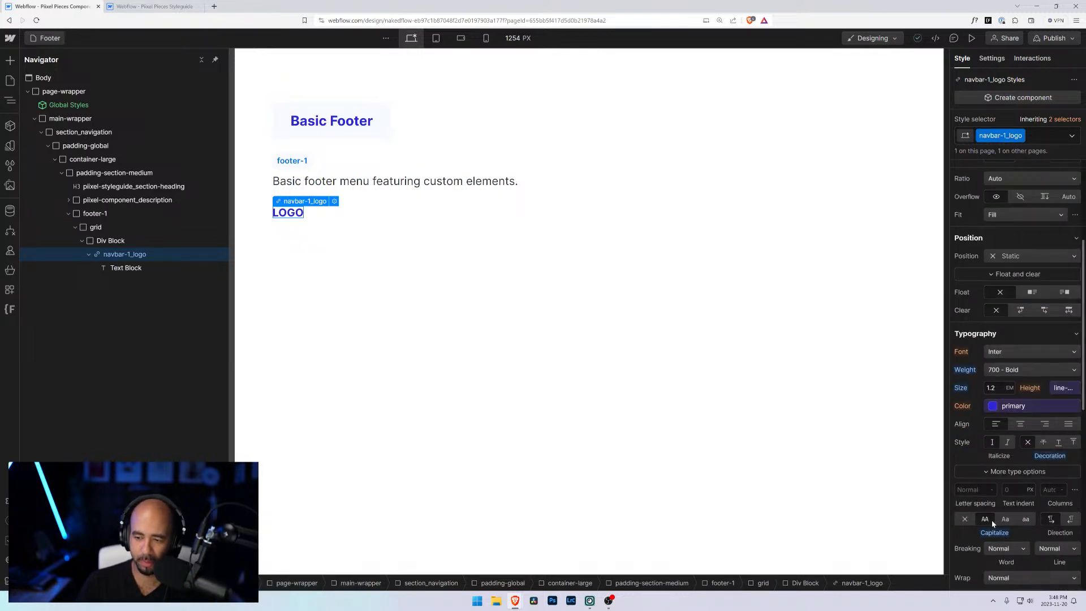
pyautogui.scroll(5, 1018, 294)
# Step: Replace the logo's class with a new class named footer-1_logo
pyautogui.click(1034, 134)
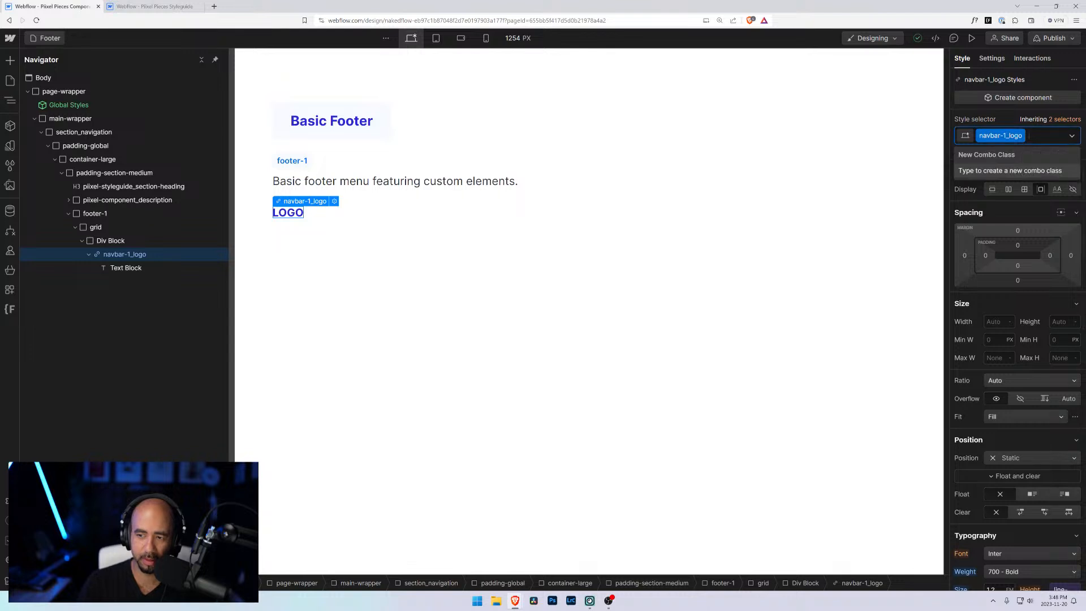
pyautogui.press('BackSpace')
pyautogui.write('footer')
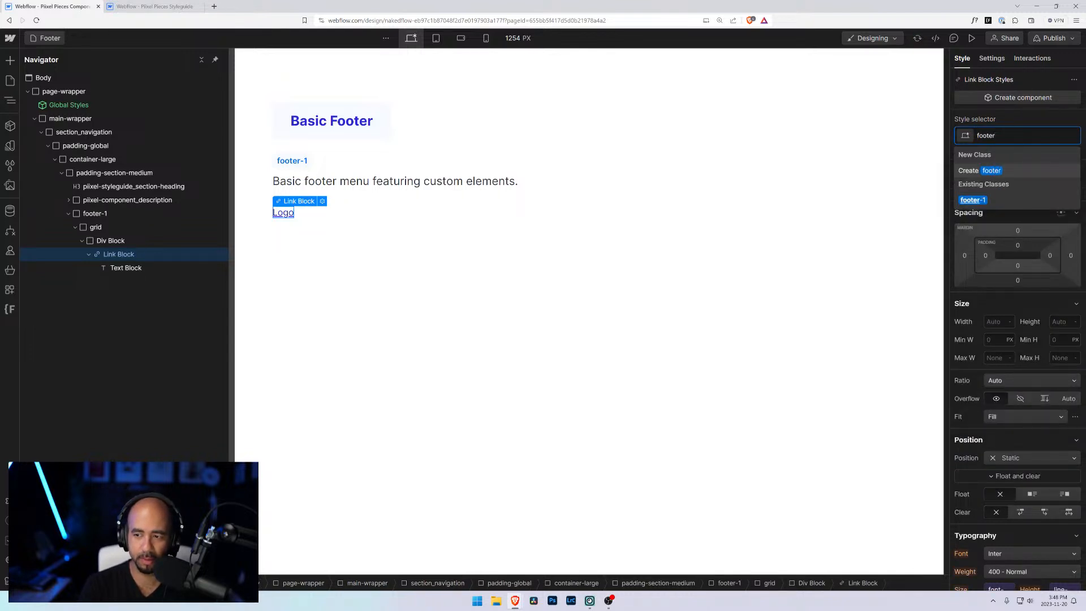
pyautogui.write('-1_logo')
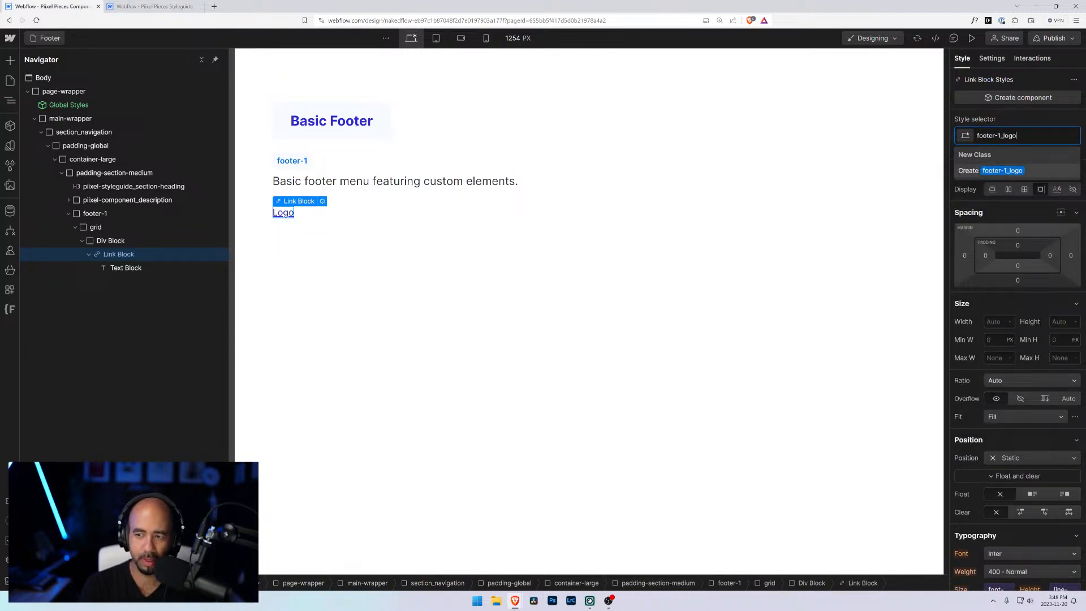
pyautogui.press('Return')
# Step: Set the footer logo's font size to 1.2 rem and its weight to 700 - Bold
pyautogui.scroll(-4, 1025, 362)
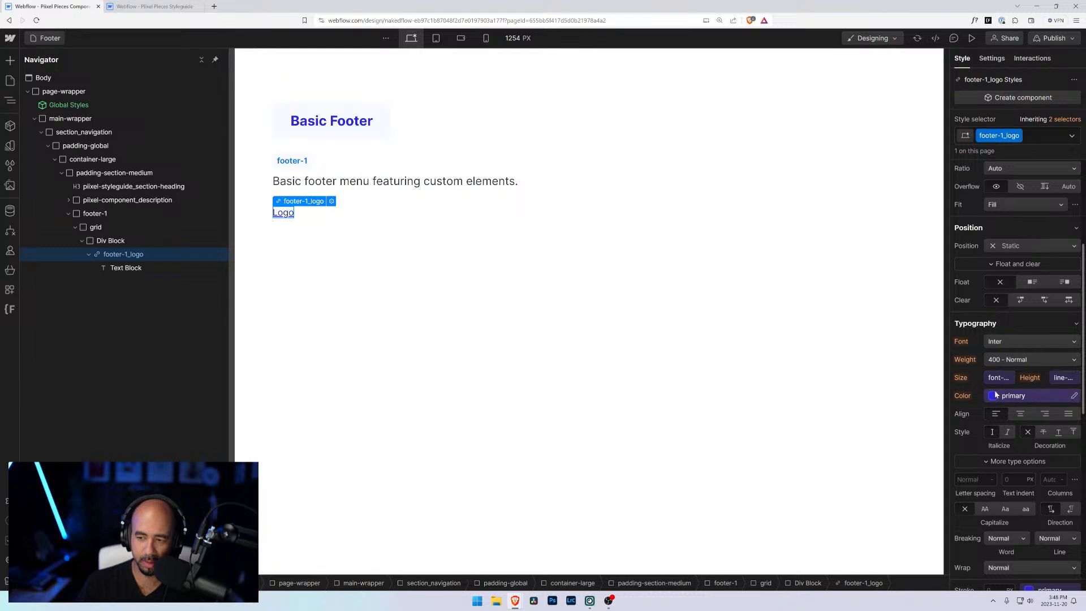
pyautogui.click(998, 378)
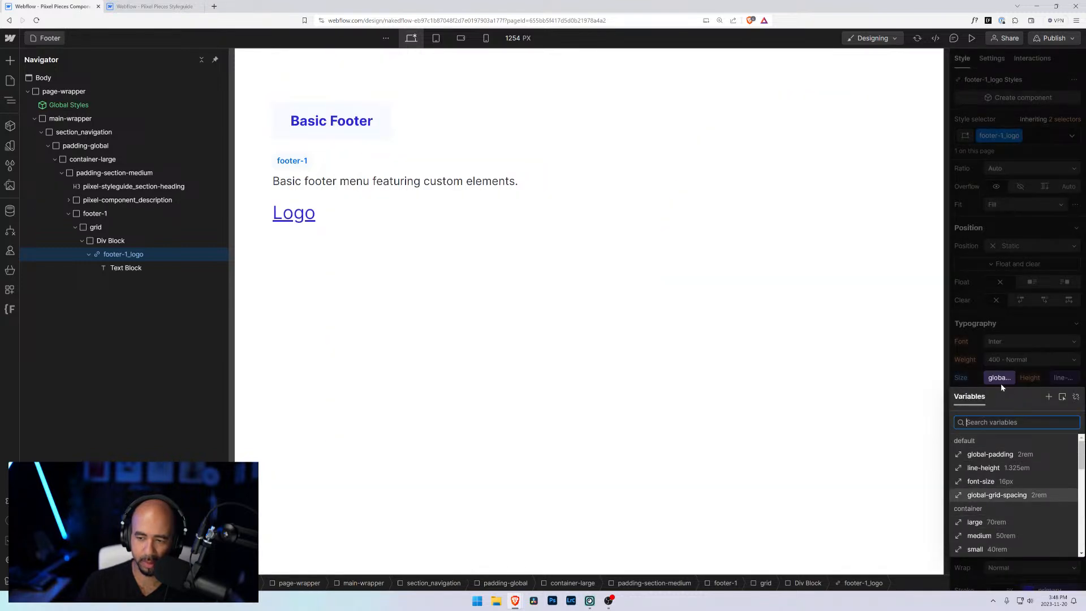
pyautogui.click(1001, 384)
pyautogui.click(999, 377)
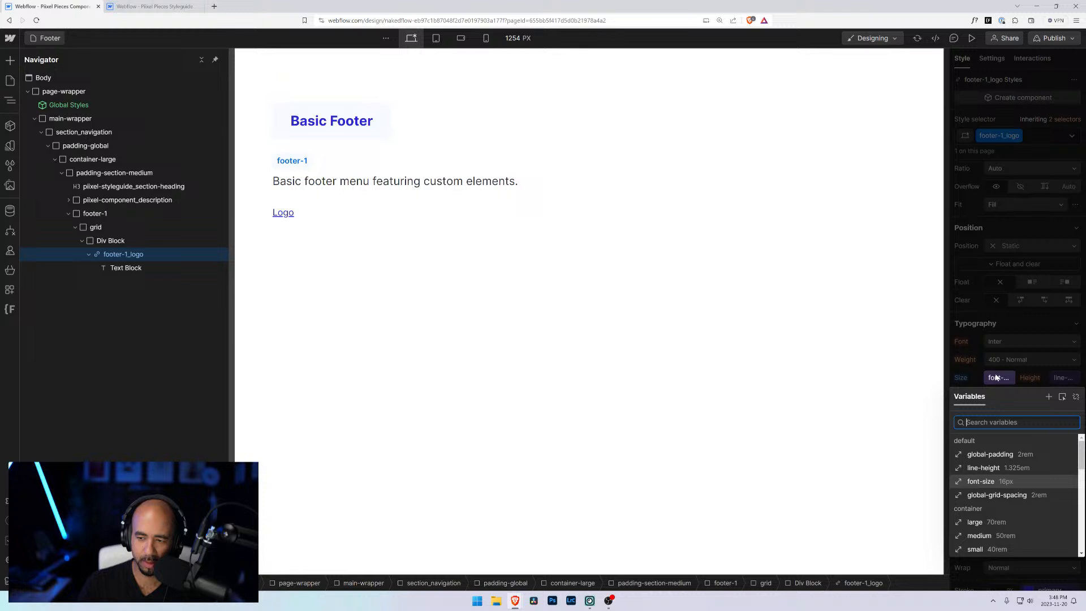
pyautogui.click(1077, 398)
pyautogui.click(995, 378)
pyautogui.write('1.')
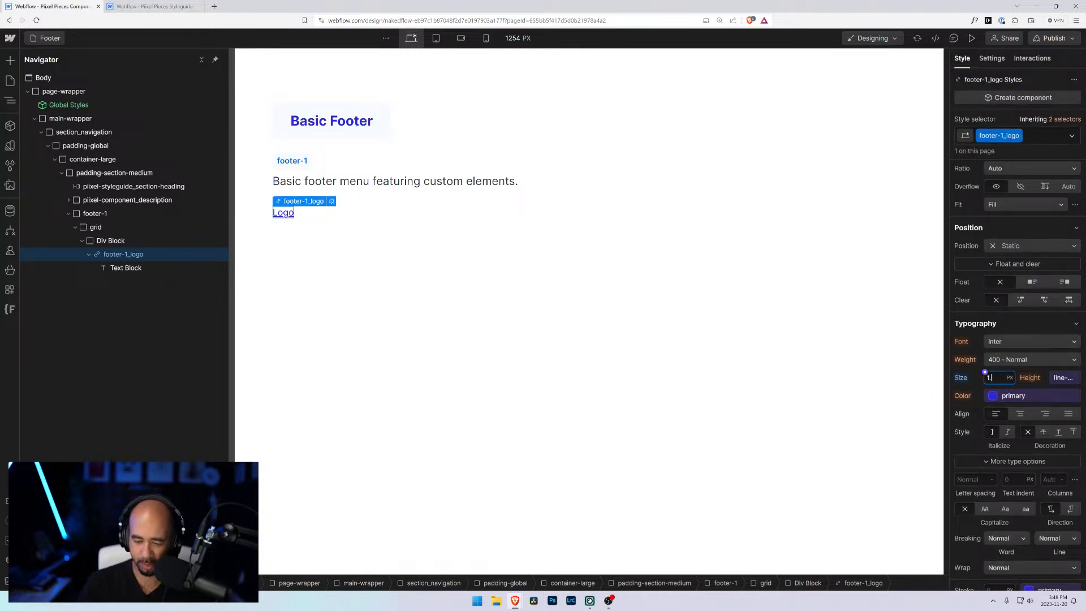
pyautogui.write('2')
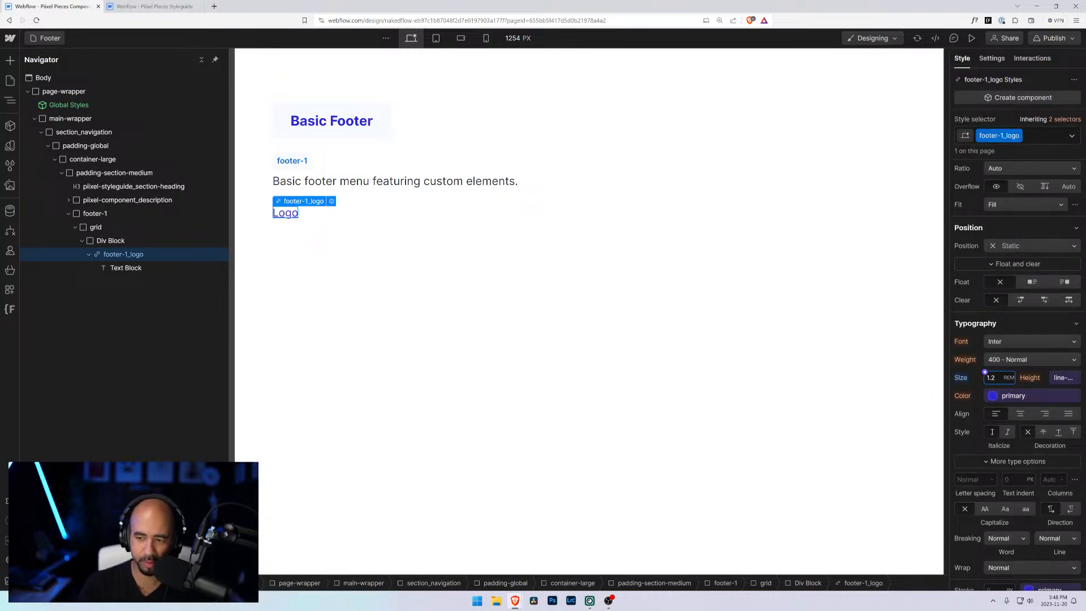
pyautogui.click(1013, 359)
pyautogui.click(1002, 396)
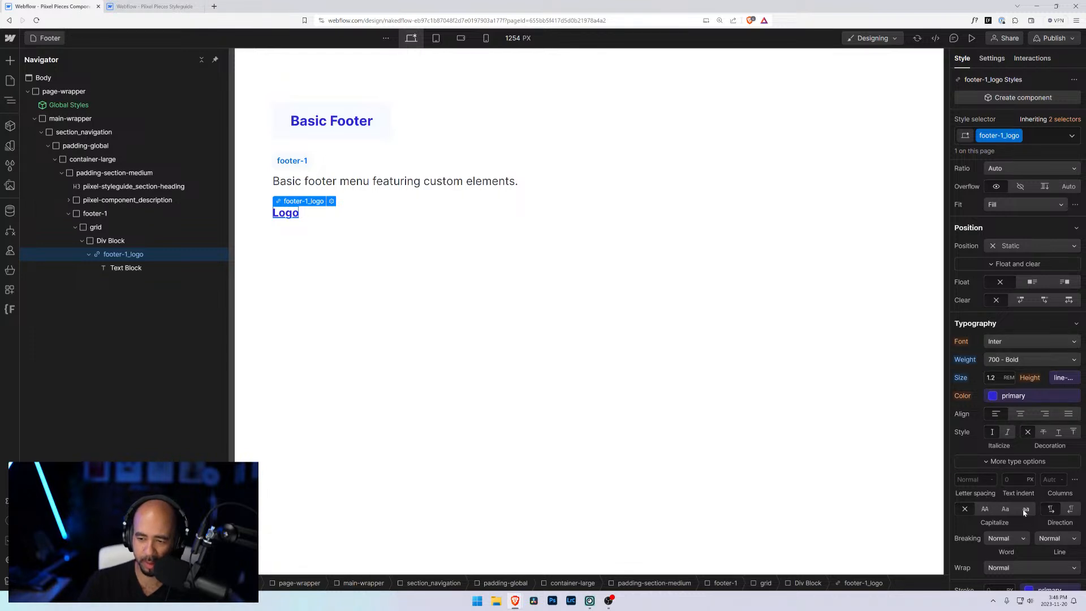
# Step: Set the footer logo's text to uppercase and remove its underline decoration
pyautogui.scroll(-2, 999, 518)
pyautogui.click(985, 424)
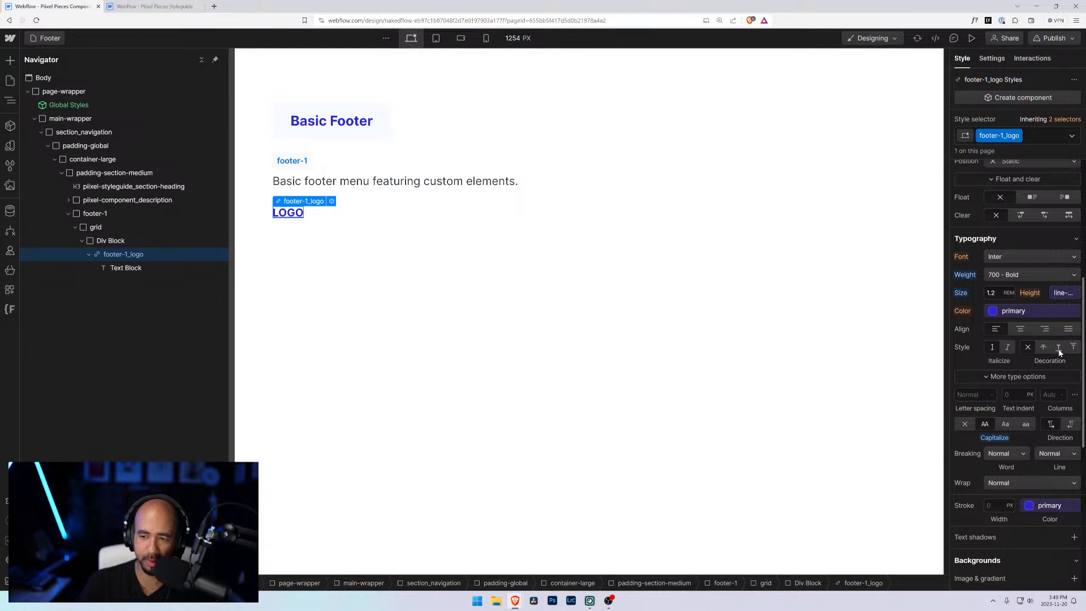
pyautogui.click(1059, 348)
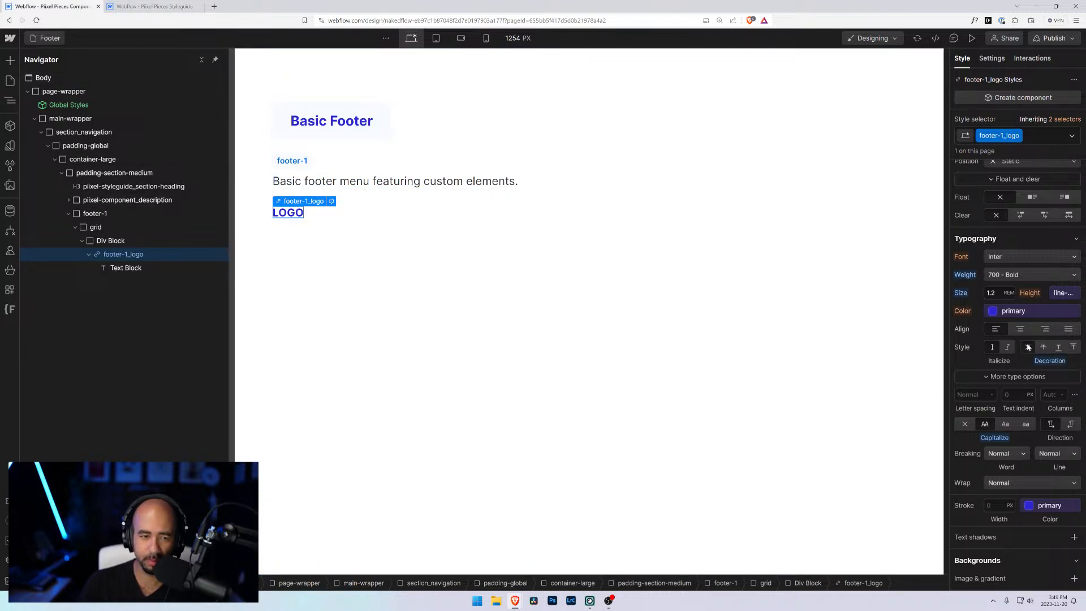
# Step: Add a new Div Block to the grid after the logo's Div Block
pyautogui.click(416, 246)
pyautogui.click(317, 212)
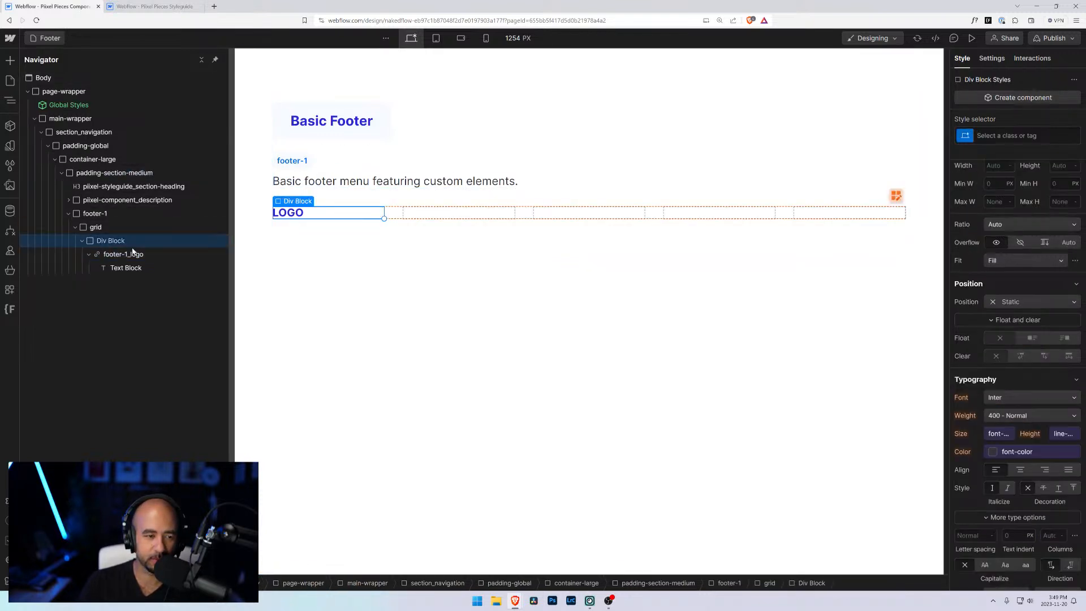
pyautogui.click(89, 254)
pyautogui.click(82, 240)
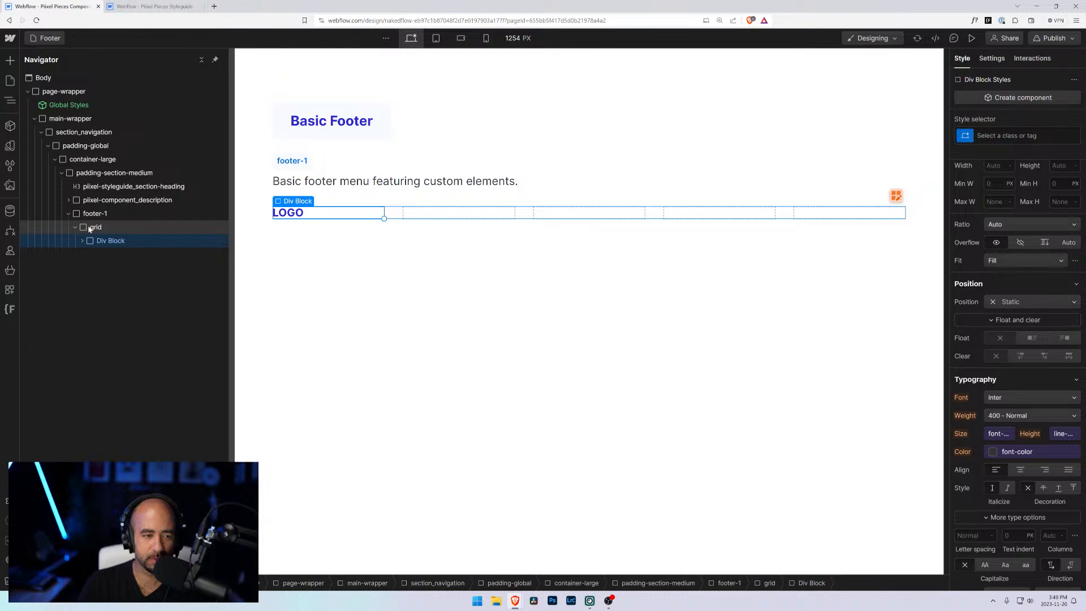
pyautogui.click(89, 227)
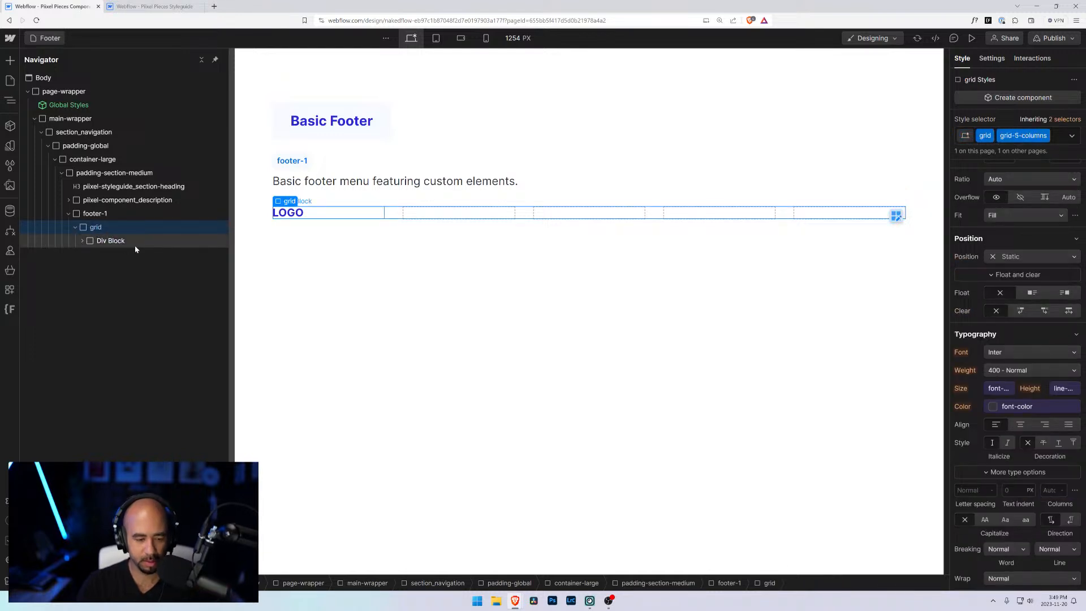
pyautogui.hotkey('ctrl', 'k')
pyautogui.write('div')
pyautogui.press('Return')
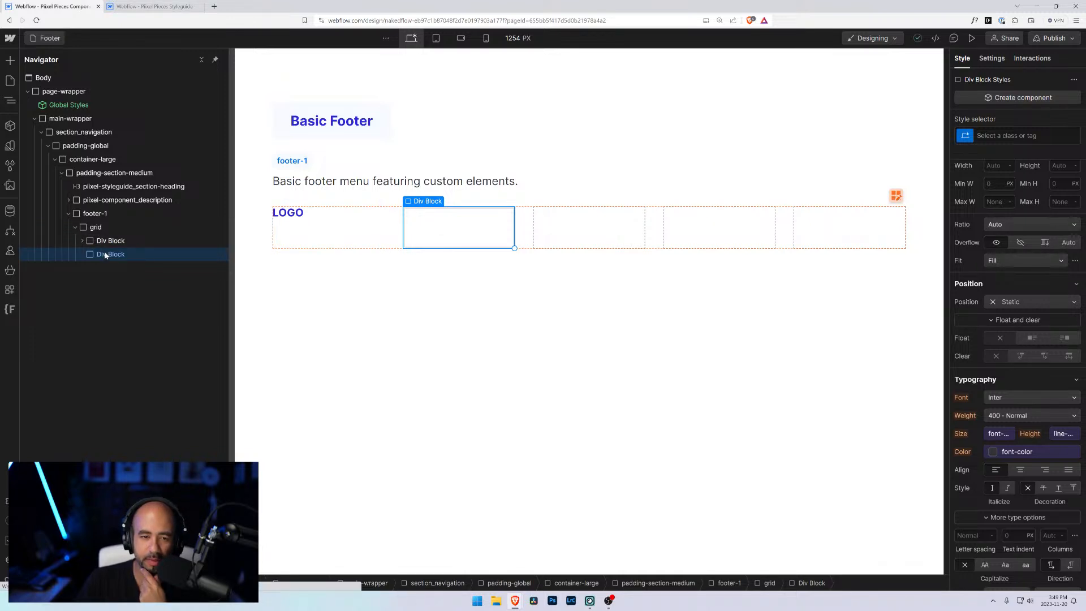
# Step: Add a Text Block inside the new Div Block and change its text to Company
pyautogui.hotkey('ctrl', 'k')
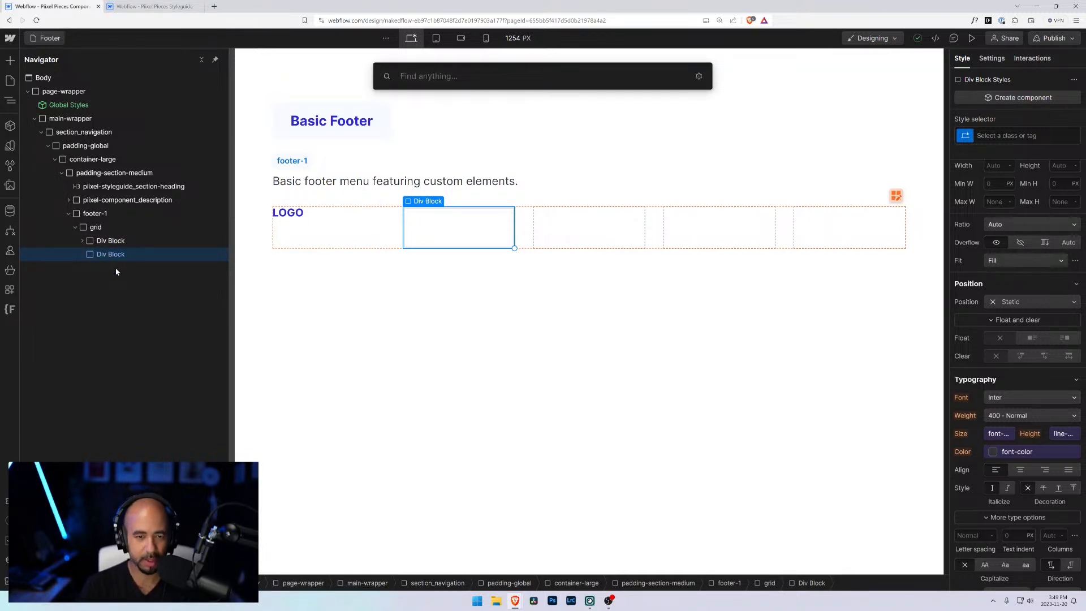
pyautogui.write('hea')
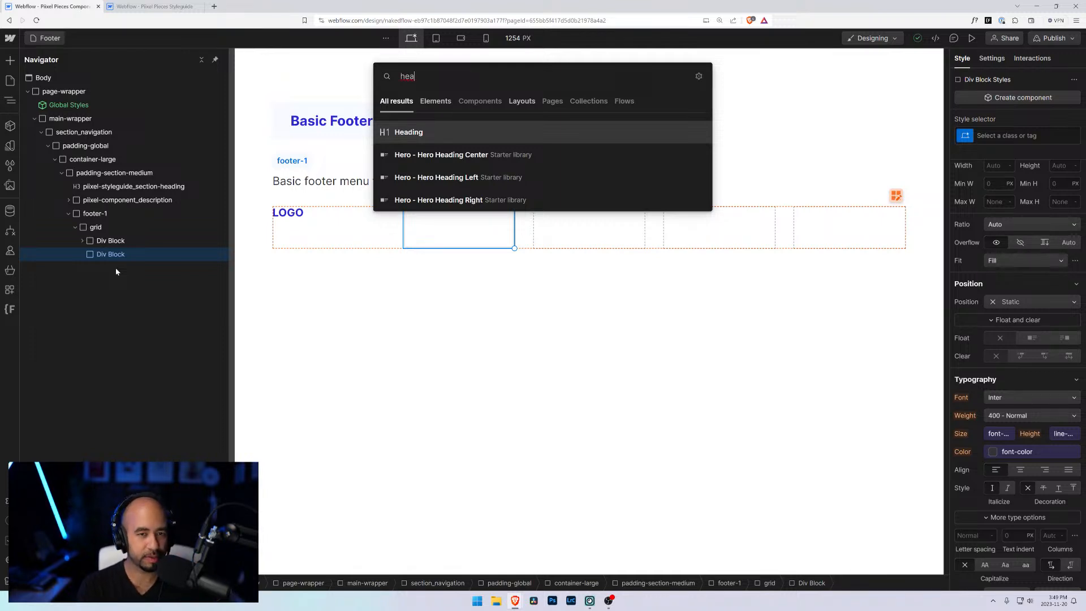
pyautogui.press('BackSpace')
pyautogui.press('BackSpace')
pyautogui.press('BackSpace')
pyautogui.write('tes')
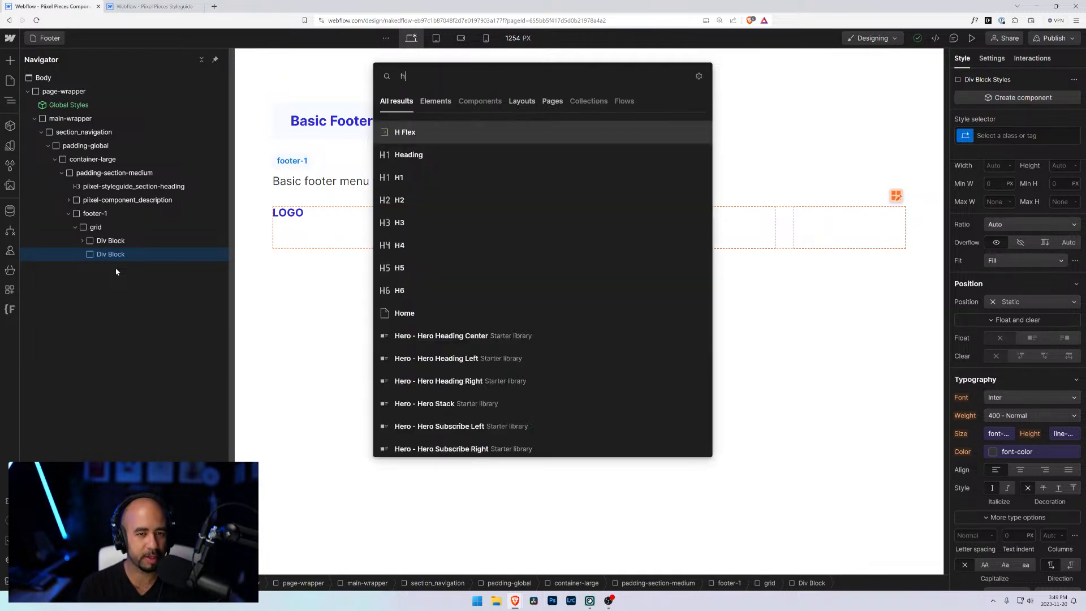
pyautogui.press('BackSpace')
pyautogui.write('xt')
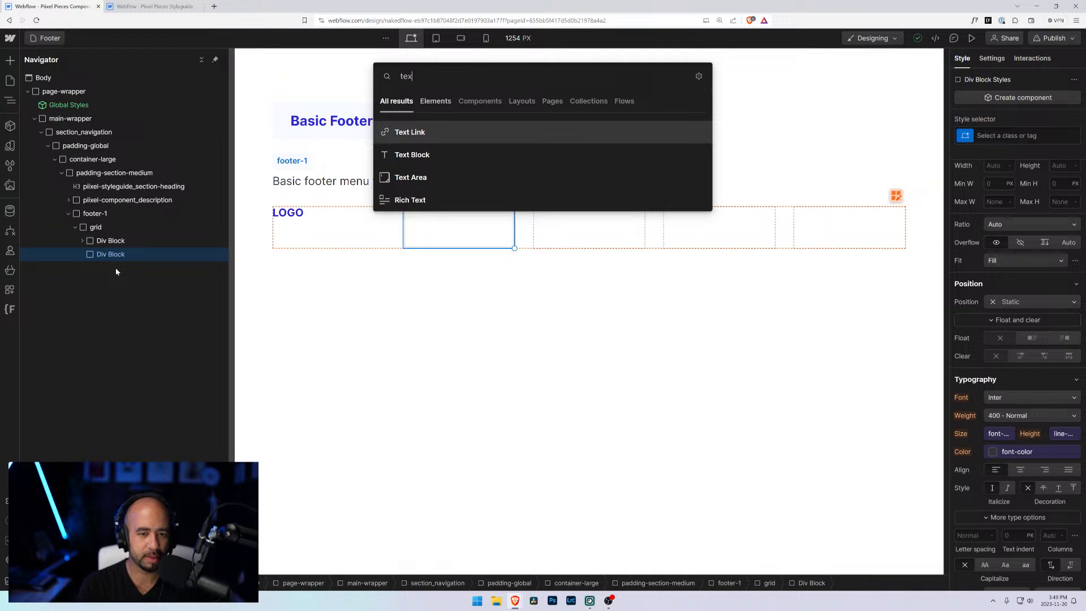
pyautogui.press('Down')
pyautogui.press('Return')
pyautogui.click(83, 255)
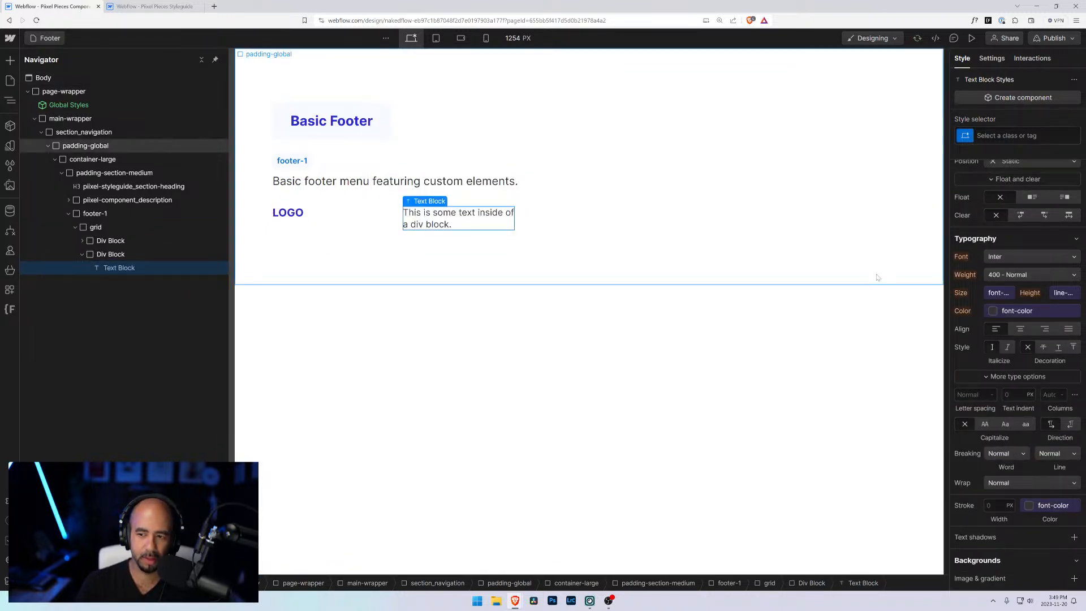
pyautogui.doubleClick(446, 214)
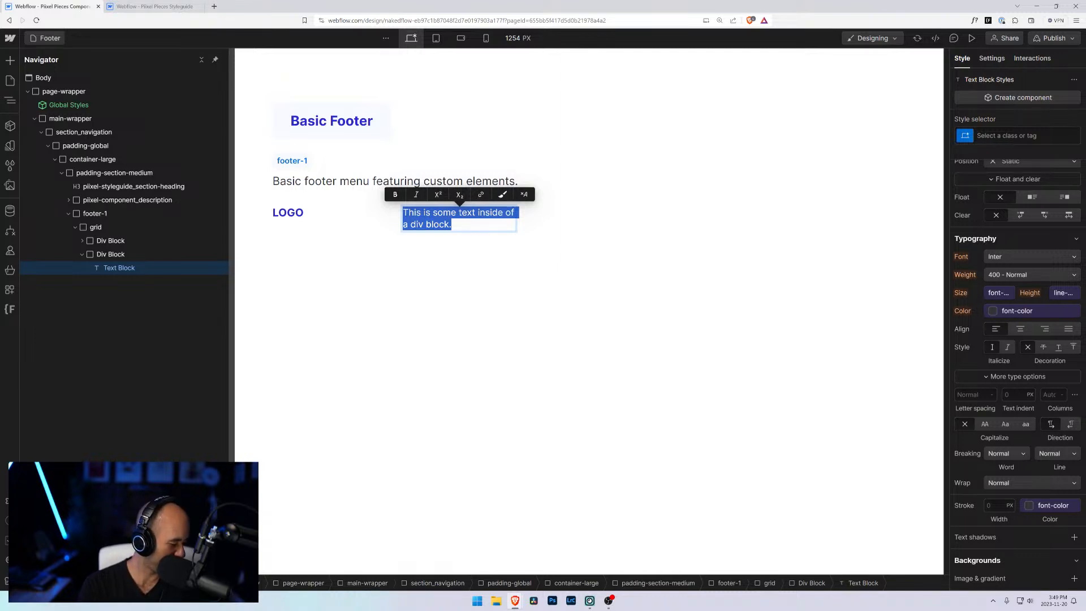
pyautogui.write('Company')
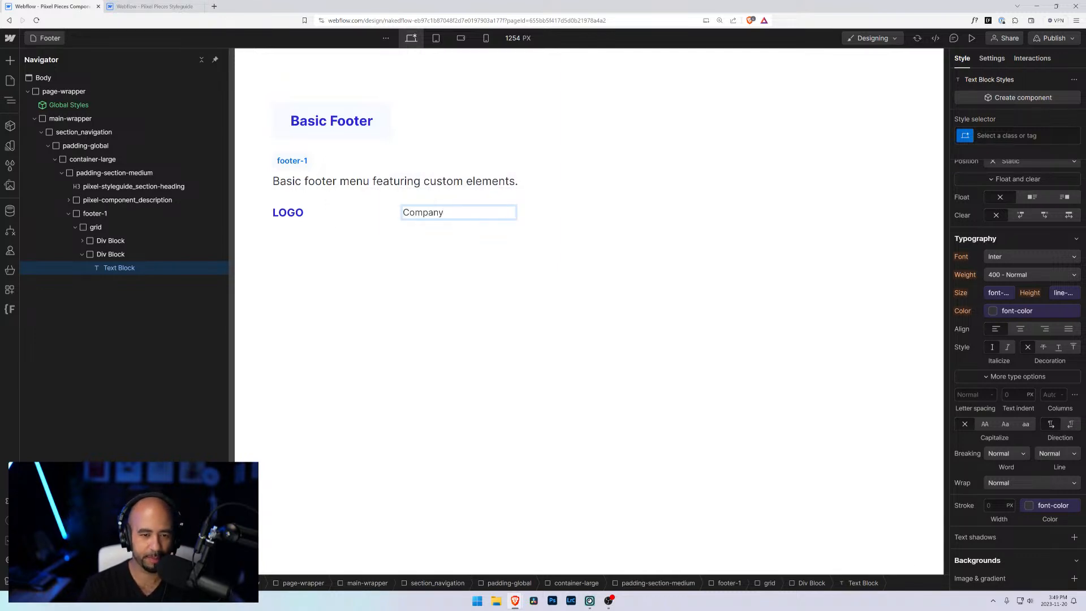
pyautogui.click(112, 255)
pyautogui.click(121, 268)
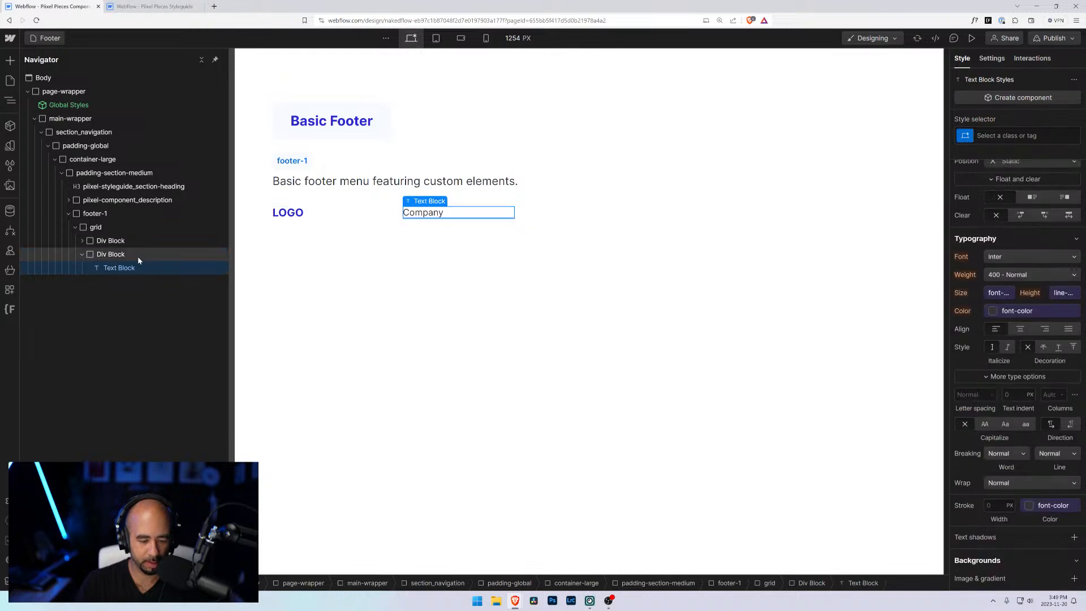
pyautogui.hotkey('ctrl', 'e')
pyautogui.write('text')
pyautogui.press('Down')
pyautogui.press('Return')
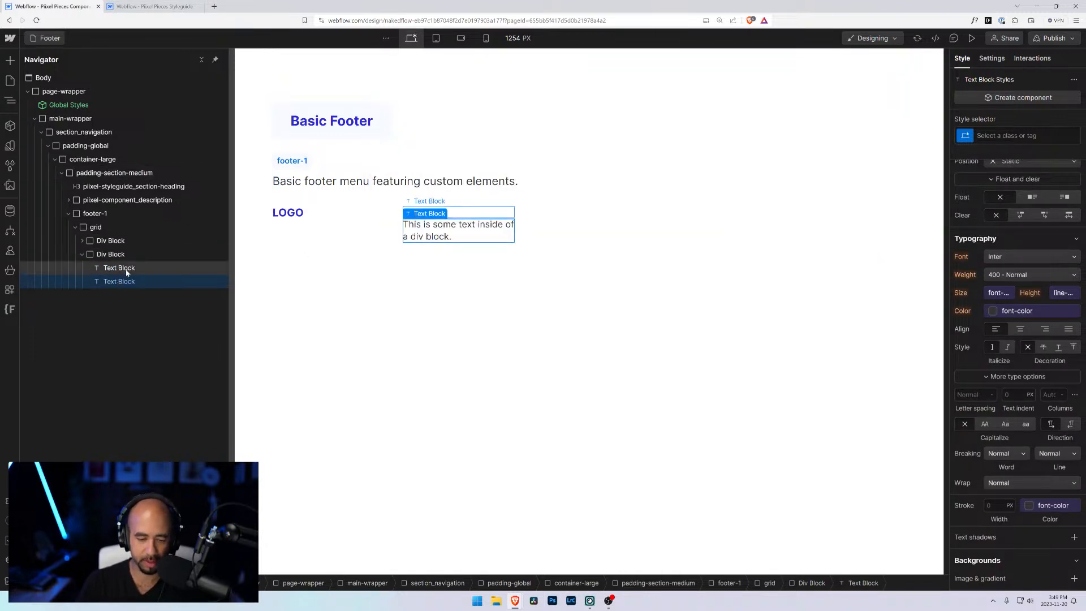
pyautogui.press('Delete')
# Step: Add a Text Link below the Company text and set its text to About us
pyautogui.hotkey('ctrl', 'e')
pyautogui.write('link')
pyautogui.press('Down')
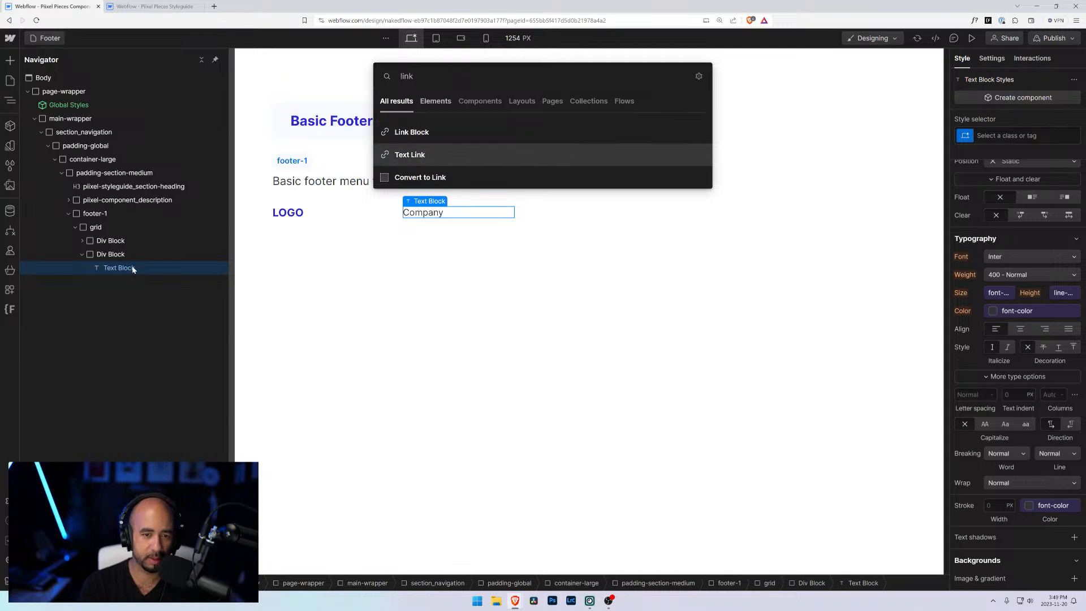
pyautogui.press('Return')
pyautogui.doubleClick(425, 226)
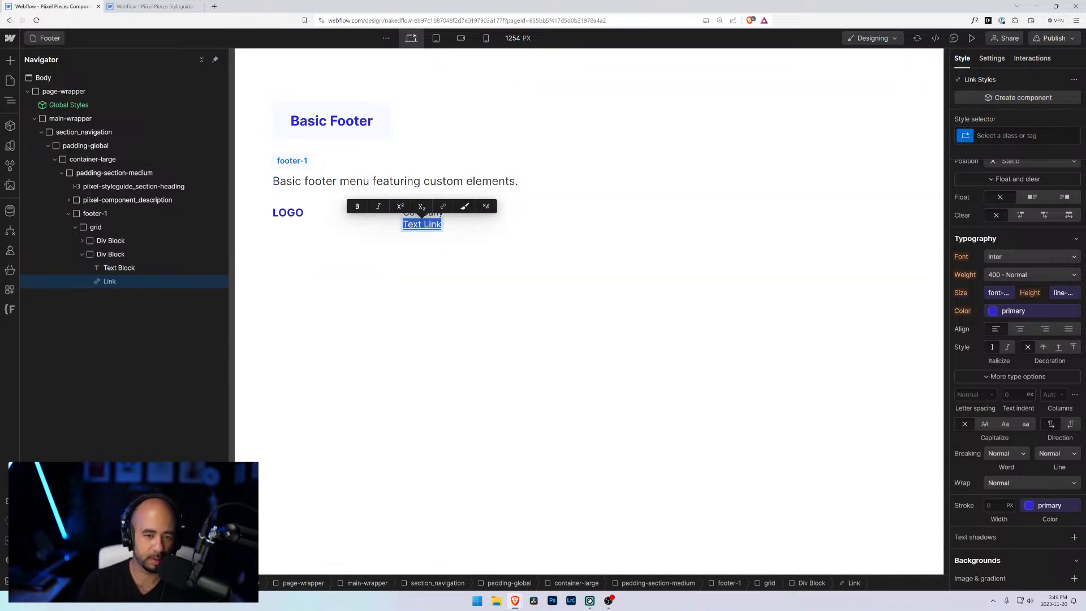
pyautogui.write('About')
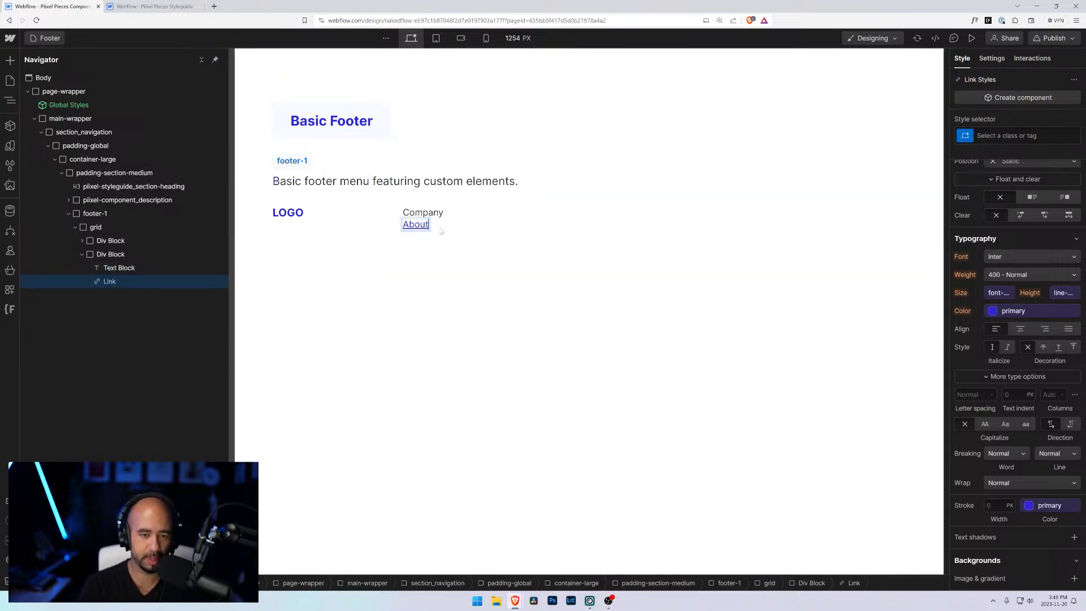
pyautogui.write(' us')
# Step: Duplicate the About us link three times within the same Div Block
pyautogui.click(135, 267)
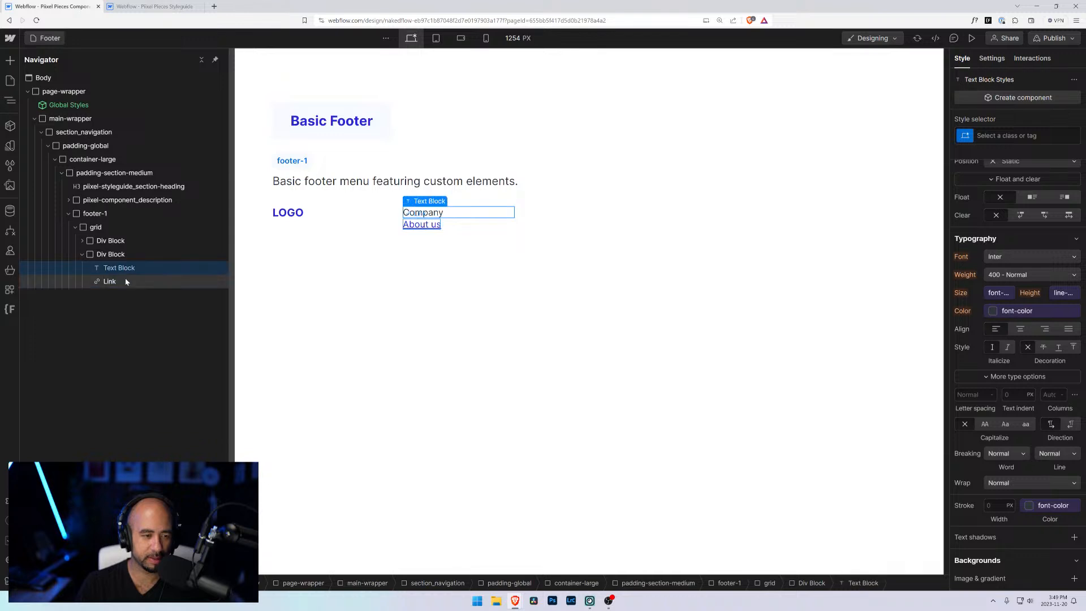
pyautogui.click(126, 281)
pyautogui.hotkey('ctrl', 'c')
pyautogui.hotkey('ctrl', 'v')
pyautogui.hotkey('ctrl', 'v')
pyautogui.hotkey('ctrl', 'v')
# Step: Rename the second link's text to Privacy
pyautogui.click(114, 295)
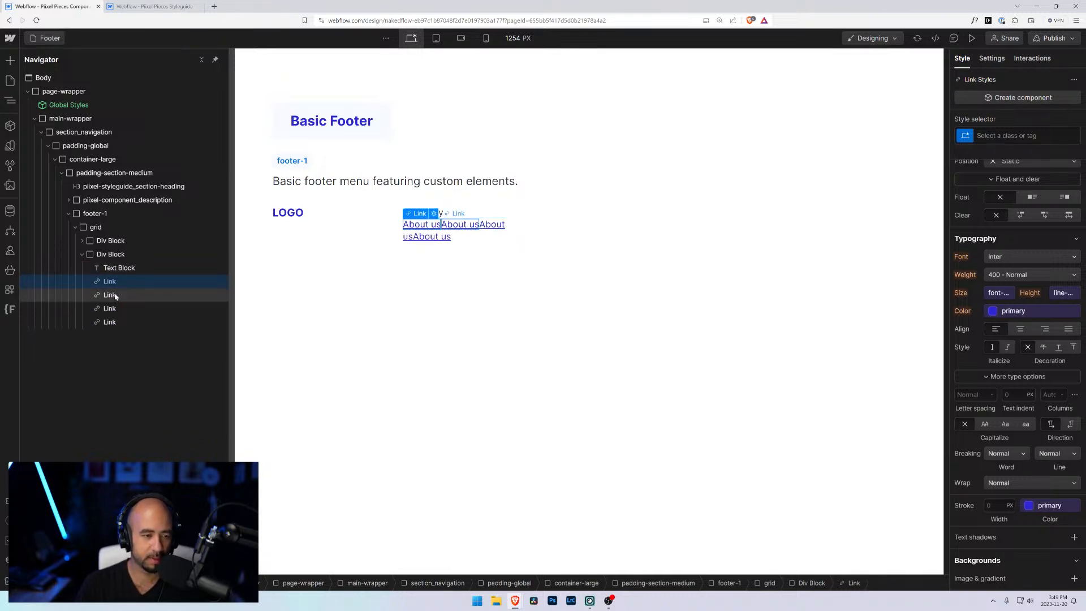
pyautogui.doubleClick(456, 226)
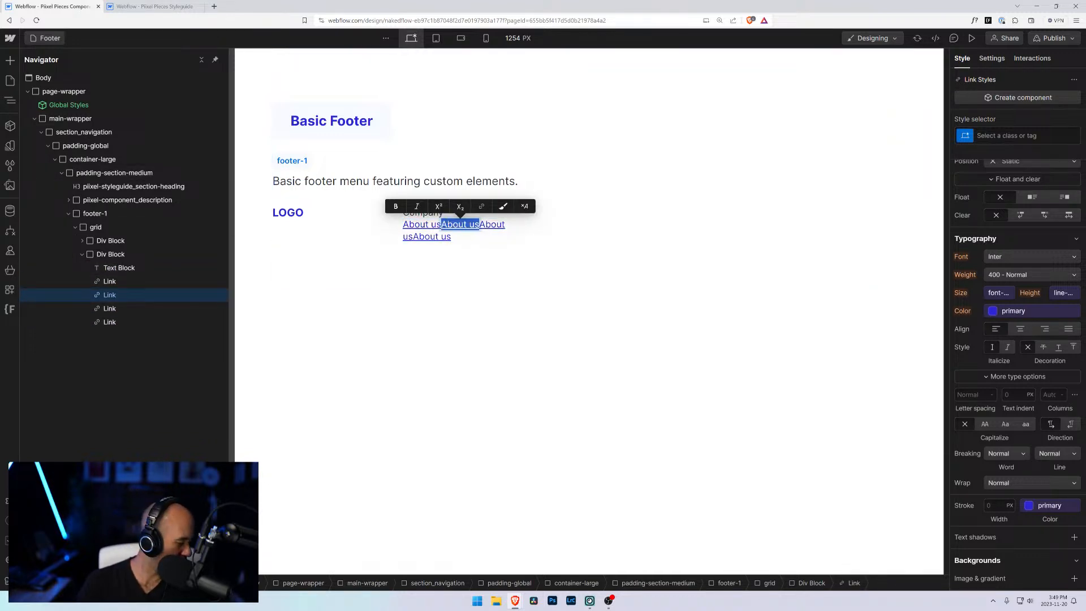
pyautogui.write('Privcay')
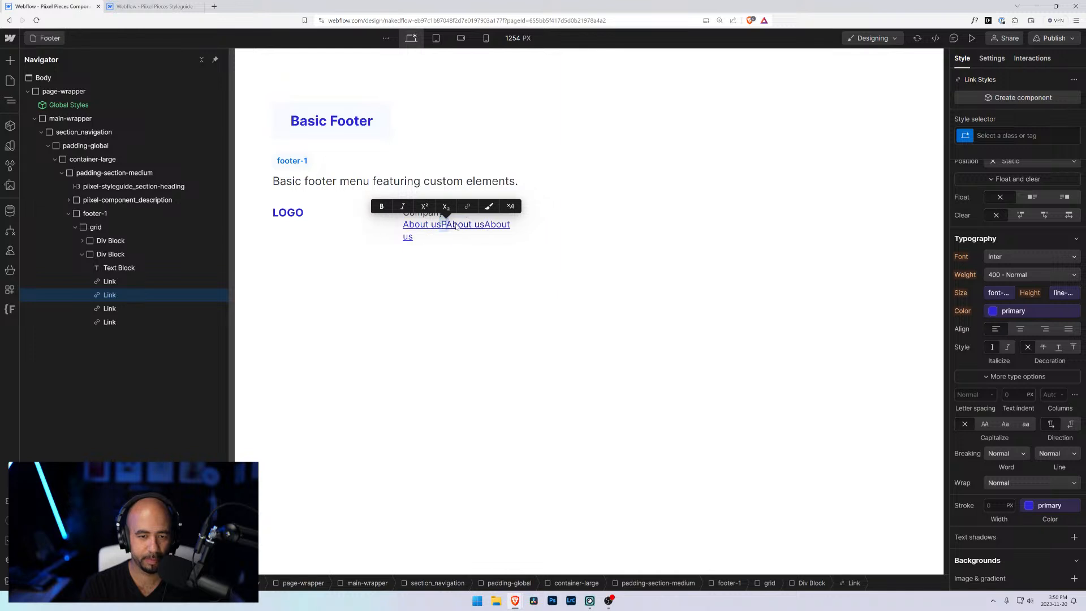
pyautogui.press('BackSpace')
pyautogui.press('BackSpace')
pyautogui.press('BackSpace')
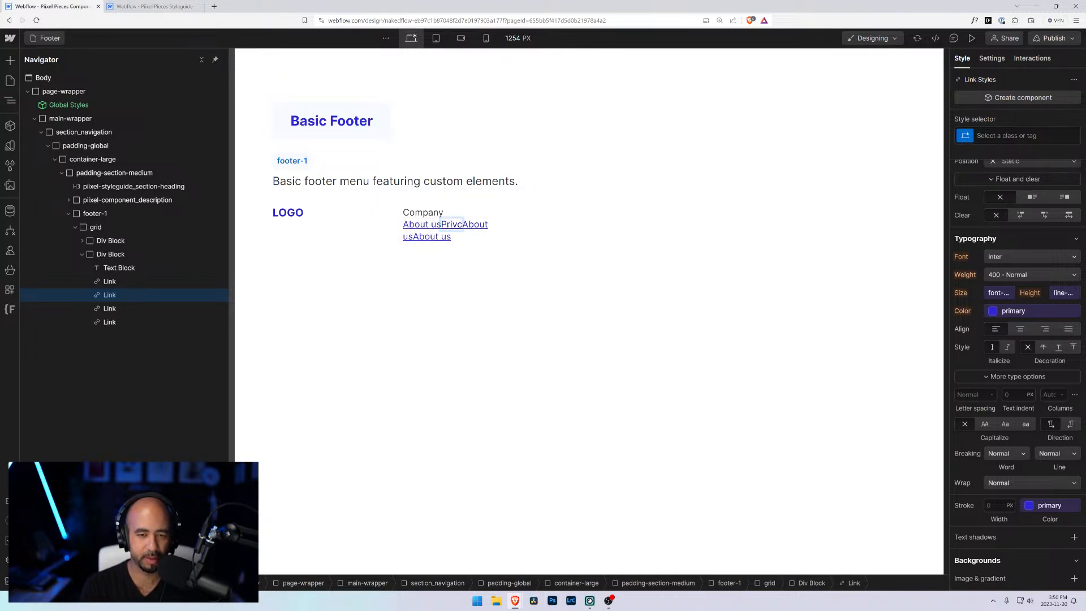
pyautogui.write('acy')
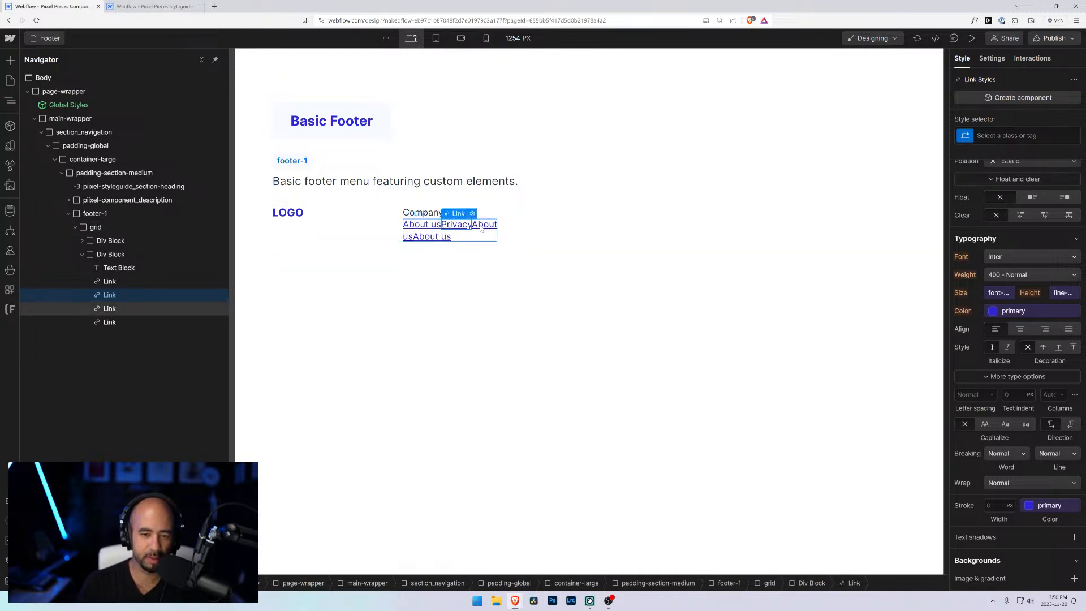
# Step: Rename the third and fourth links' text to Pricing and Jobs
pyautogui.doubleClick(532, 232)
pyautogui.write('Pricing')
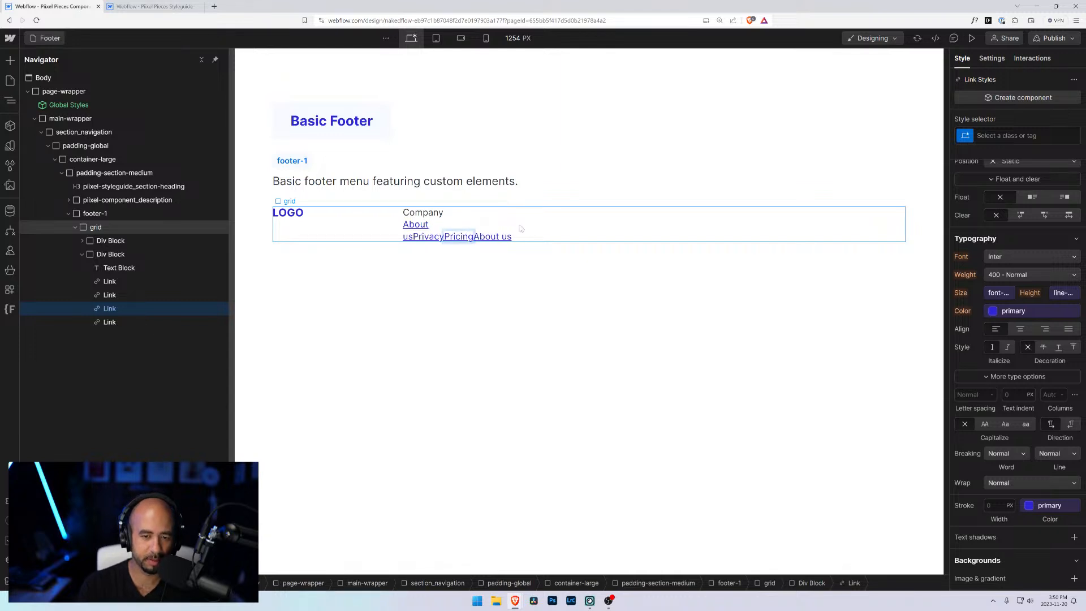
pyautogui.doubleClick(491, 237)
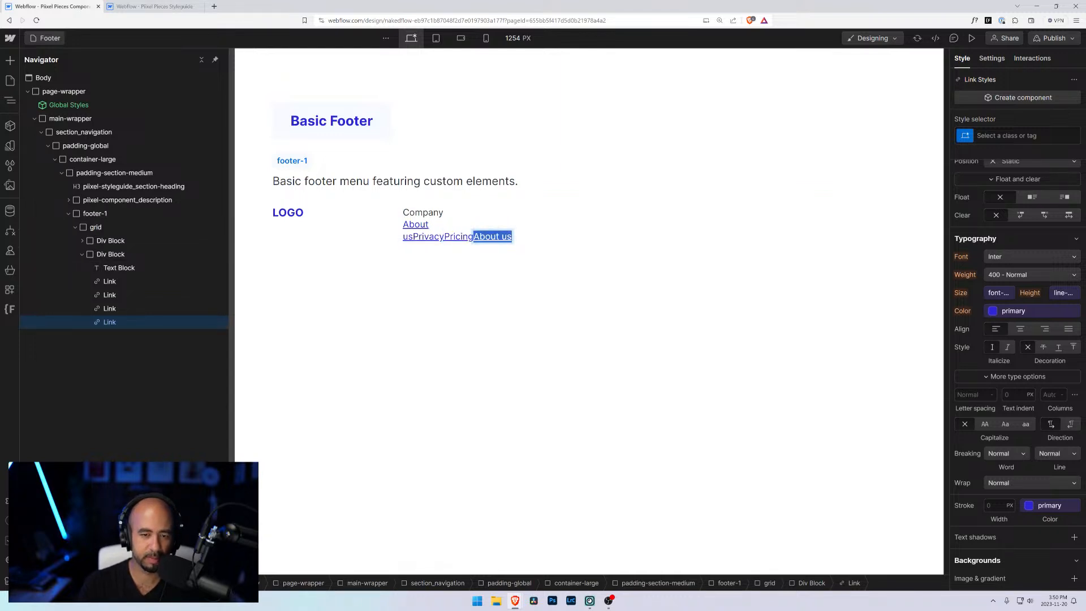
pyautogui.write('Cu')
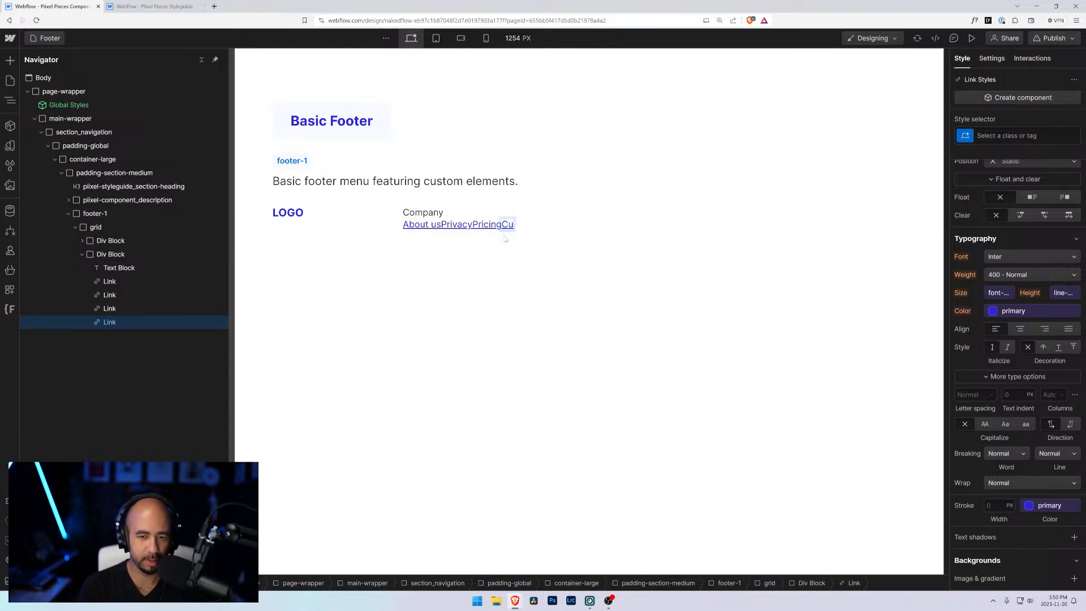
pyautogui.press('BackSpace')
pyautogui.press('BackSpace')
pyautogui.write('Jobs')
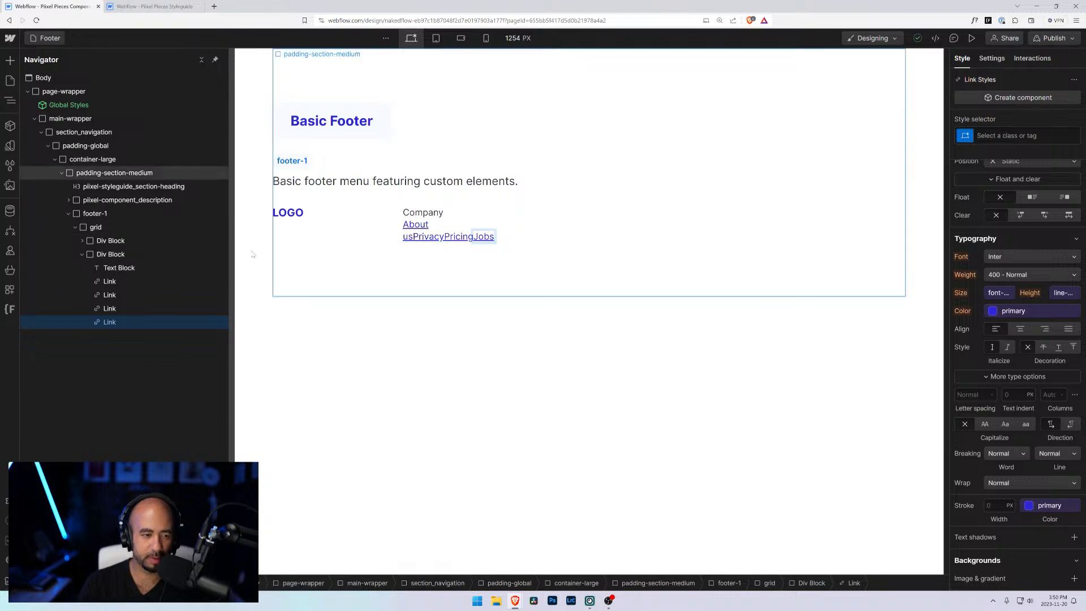
# Step: Add a new class named footer-1_column to the second Div Block holding the Company links
pyautogui.click(119, 268)
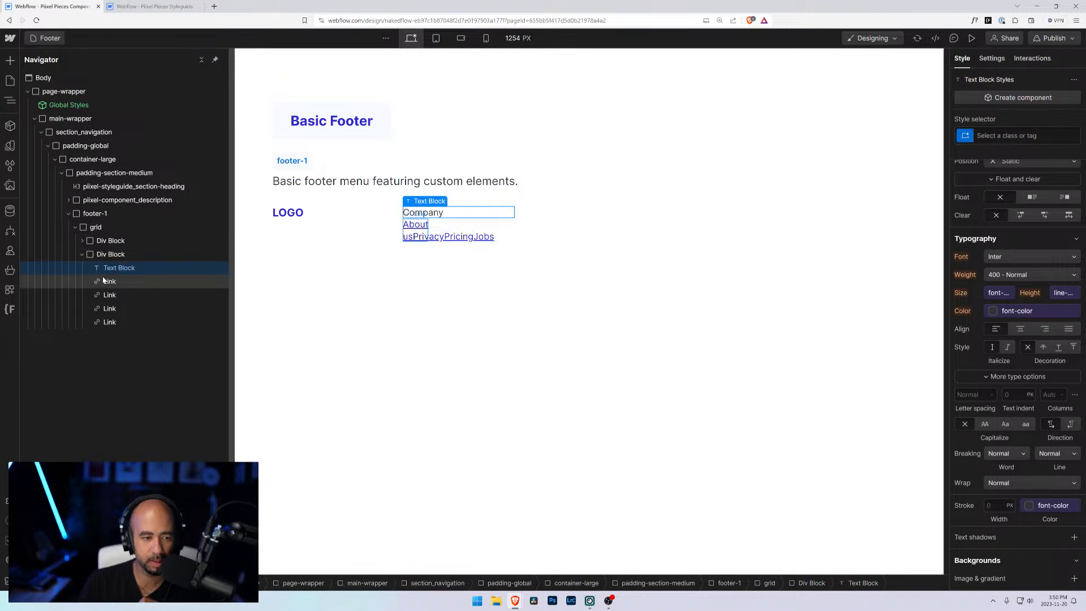
pyautogui.click(109, 255)
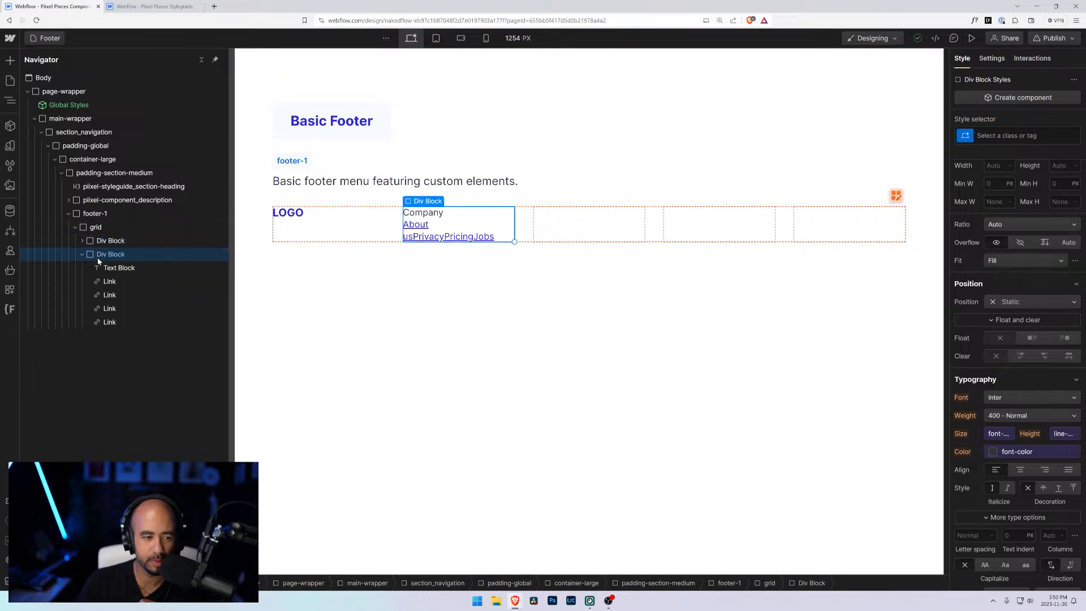
pyautogui.click(1002, 135)
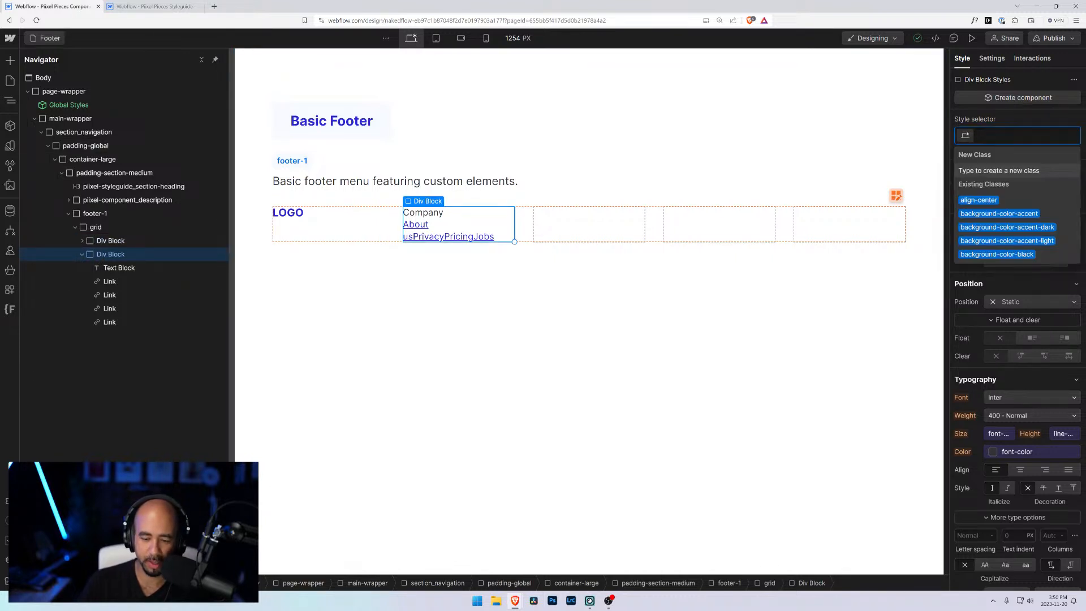
pyautogui.write('oter_1')
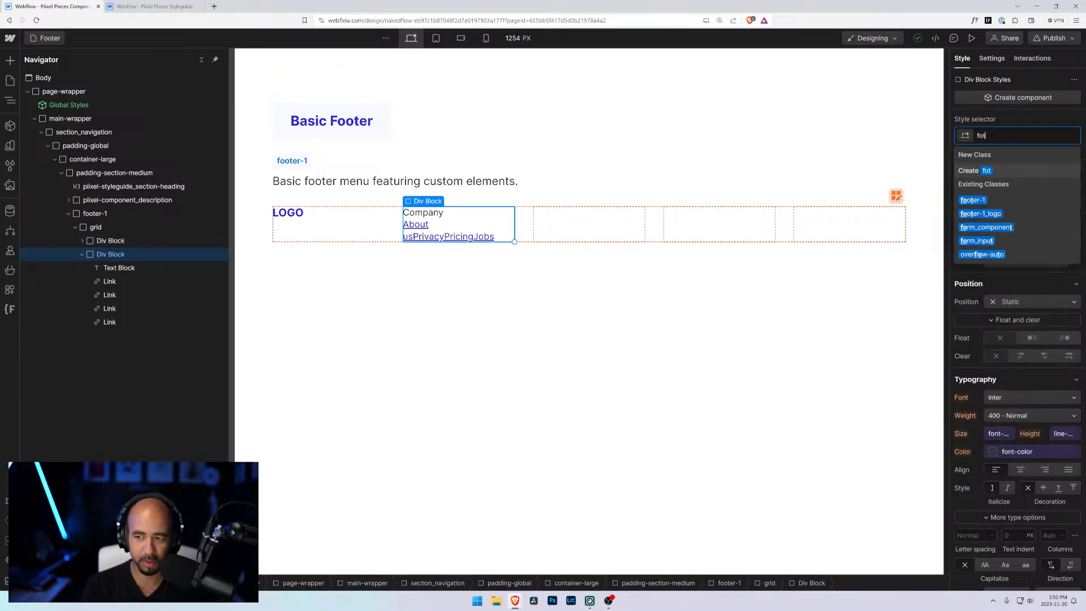
pyautogui.press('BackSpace')
pyautogui.press('BackSpace')
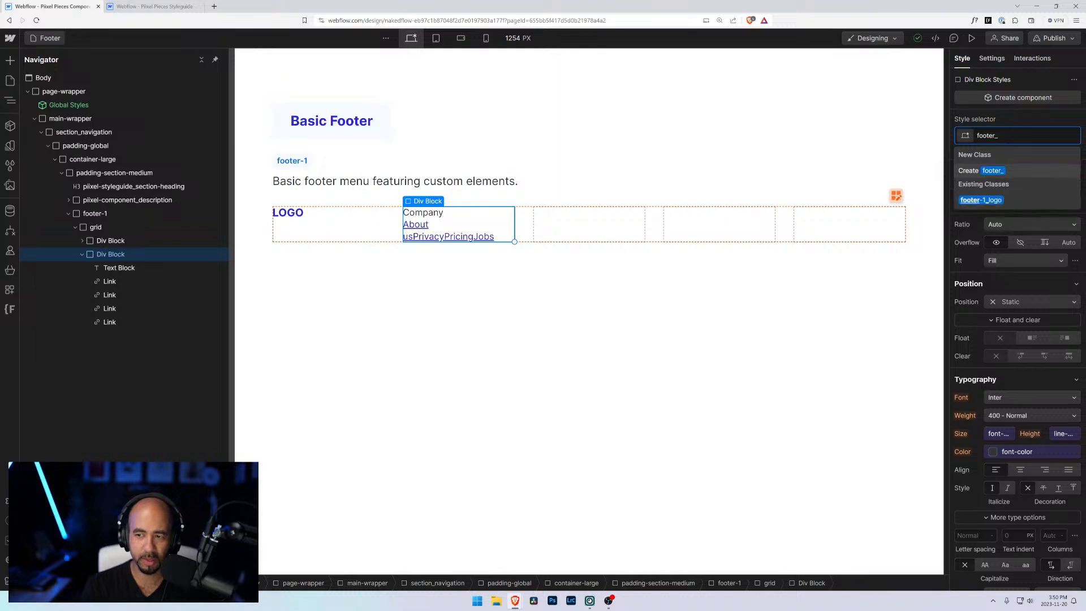
pyautogui.write('-1_')
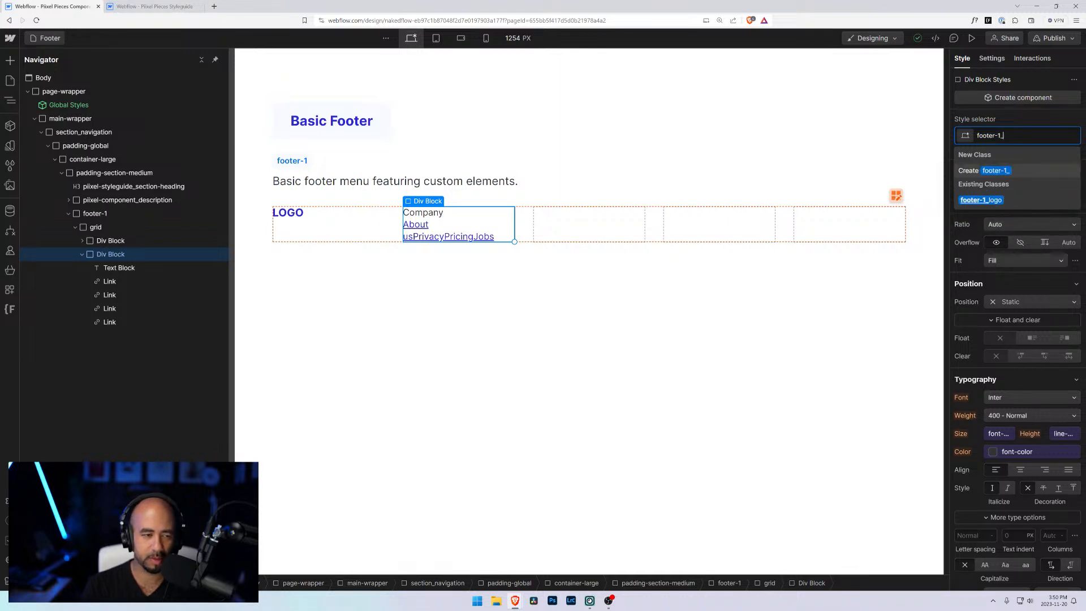
pyautogui.write('column')
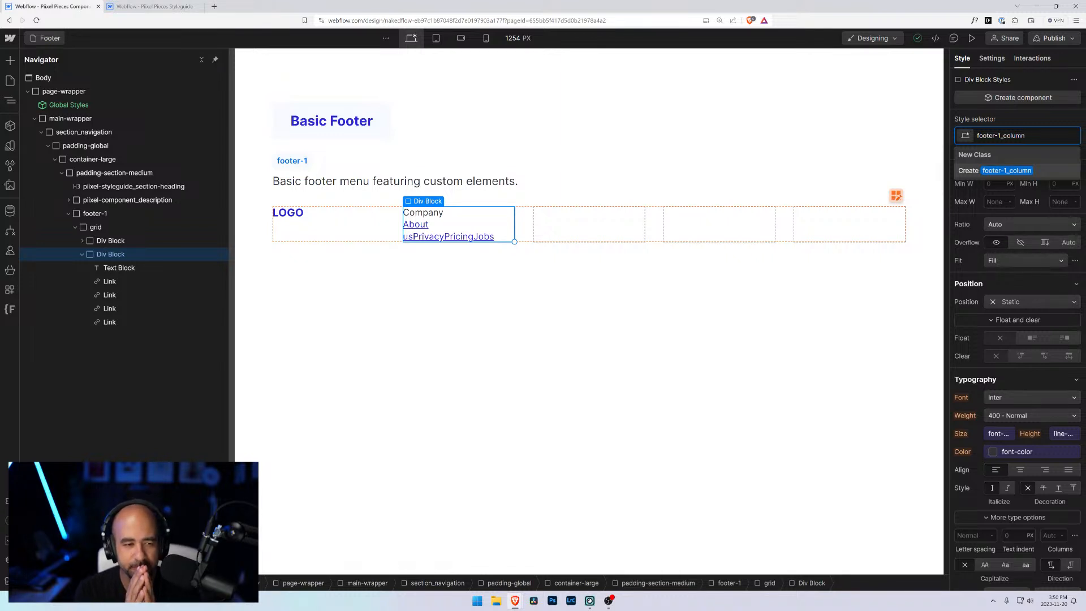
pyautogui.press('Return')
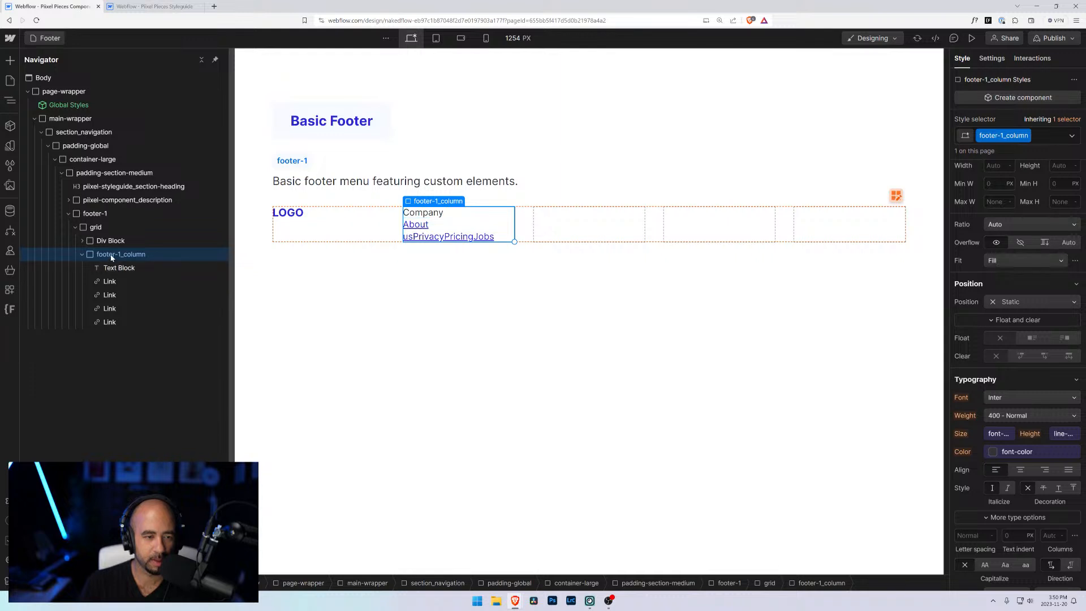
# Step: Set footer-1_column to a vertical flex layout with a 0.25rem gap
pyautogui.scroll(5, 996, 215)
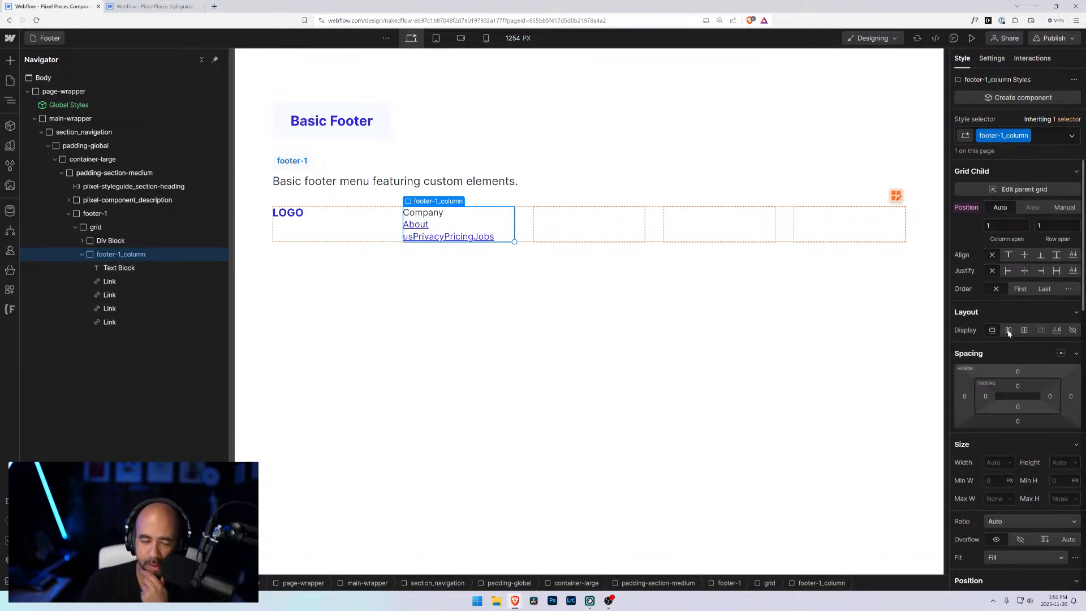
pyautogui.click(1008, 331)
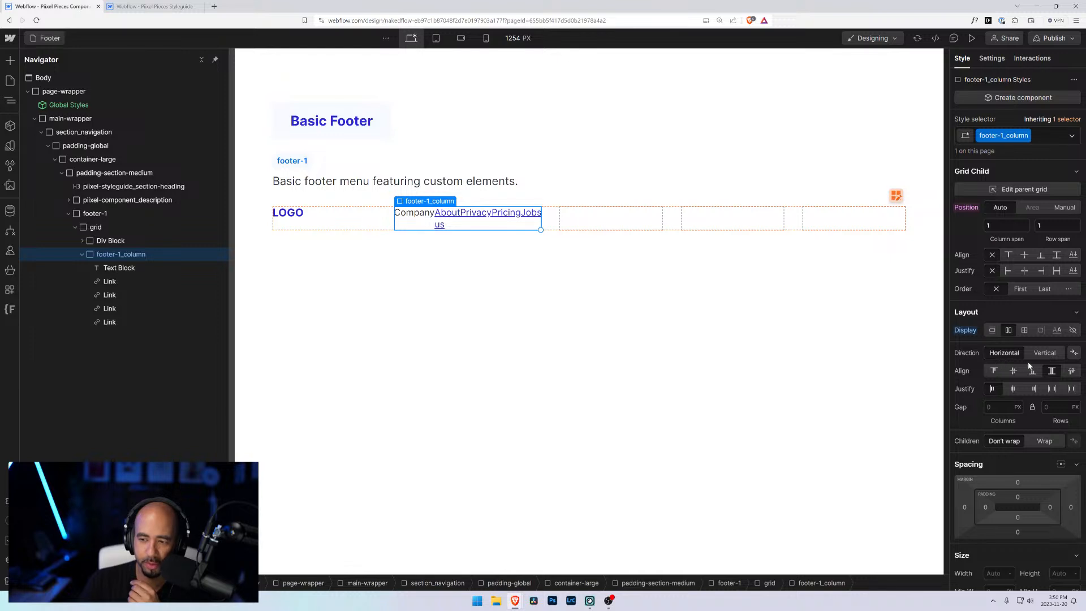
pyautogui.click(1044, 352)
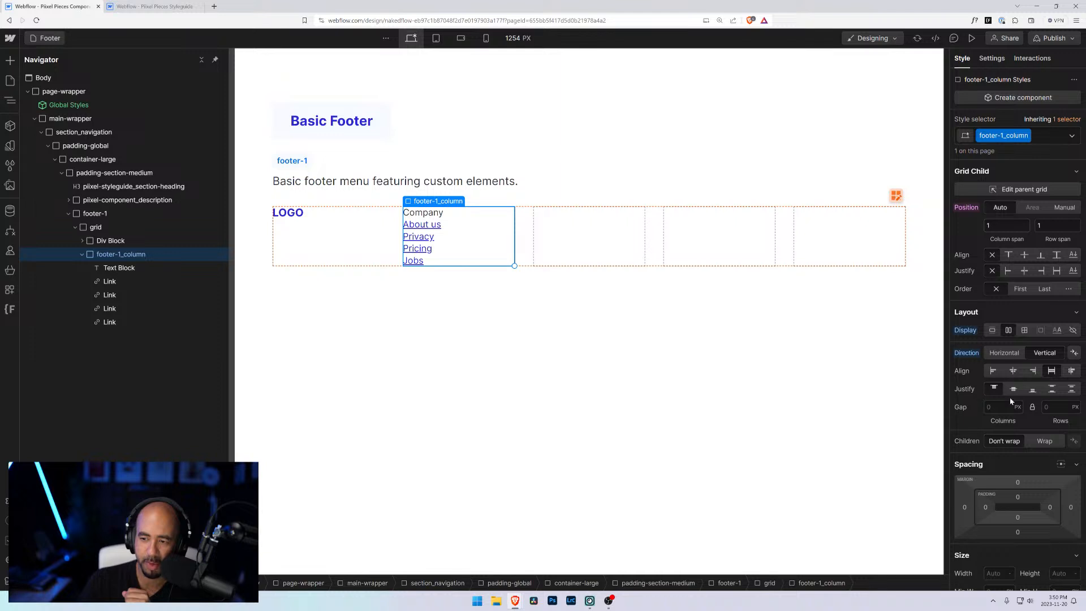
pyautogui.click(986, 402)
pyautogui.write('0.5rem')
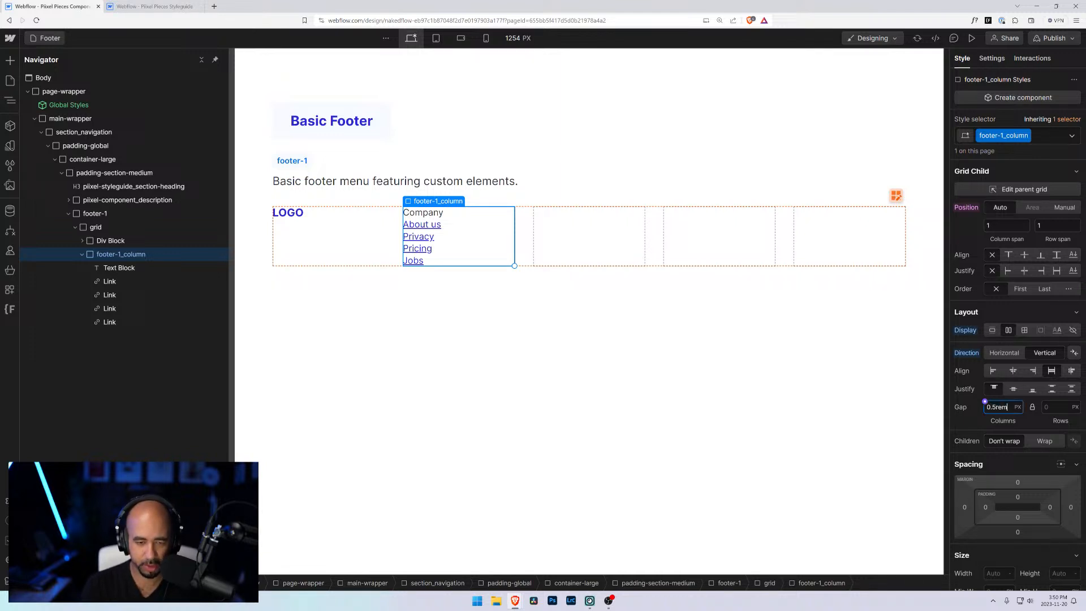
pyautogui.press('Return')
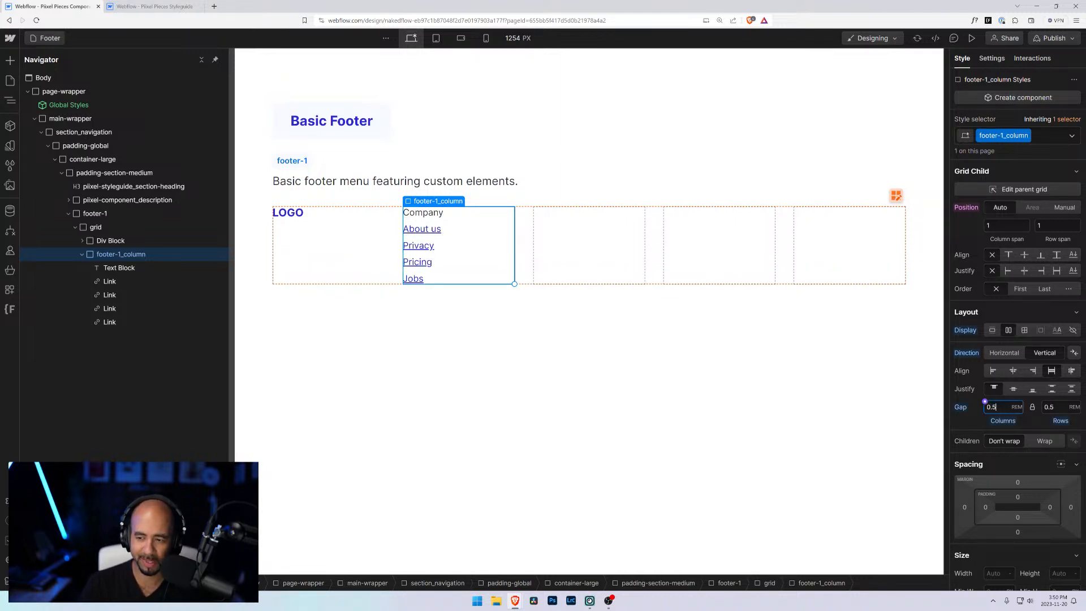
pyautogui.write('2')
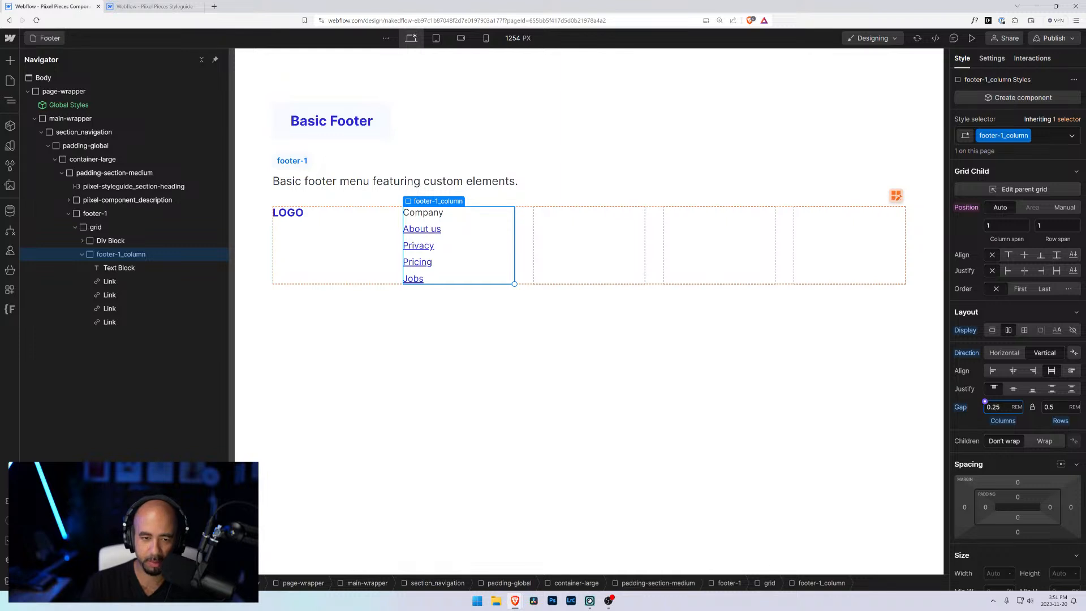
pyautogui.press('Return')
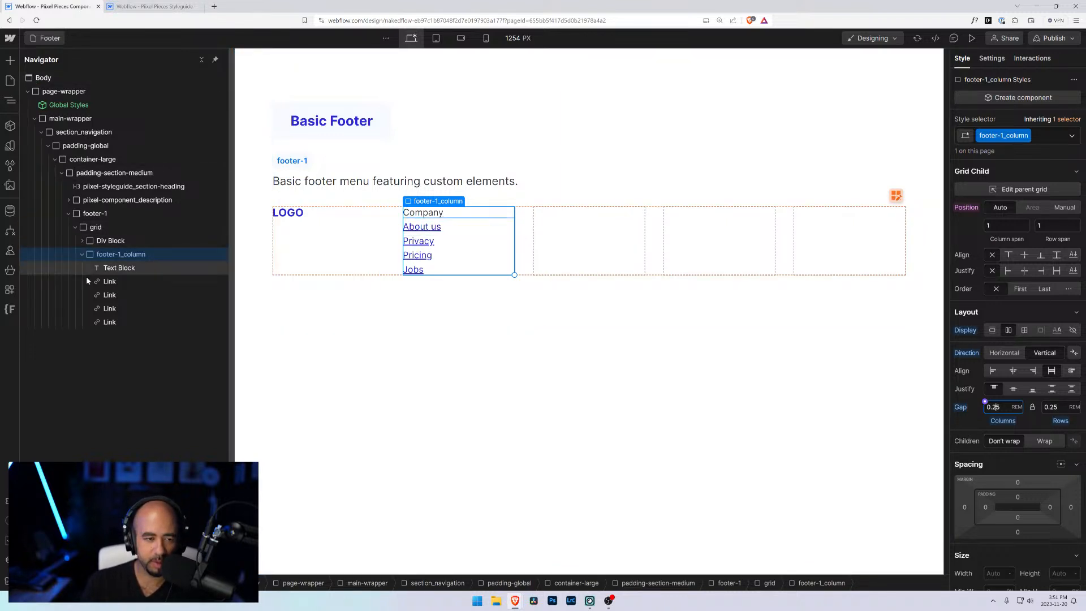
pyautogui.click(113, 267)
pyautogui.click(1012, 135)
pyautogui.write('f')
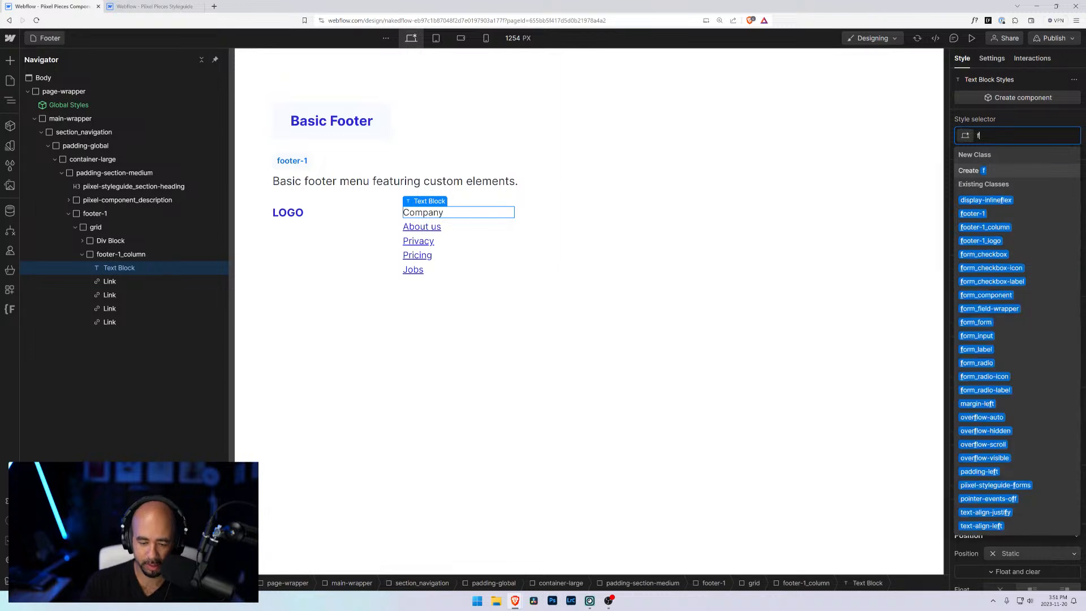
pyautogui.write('ooter-1')
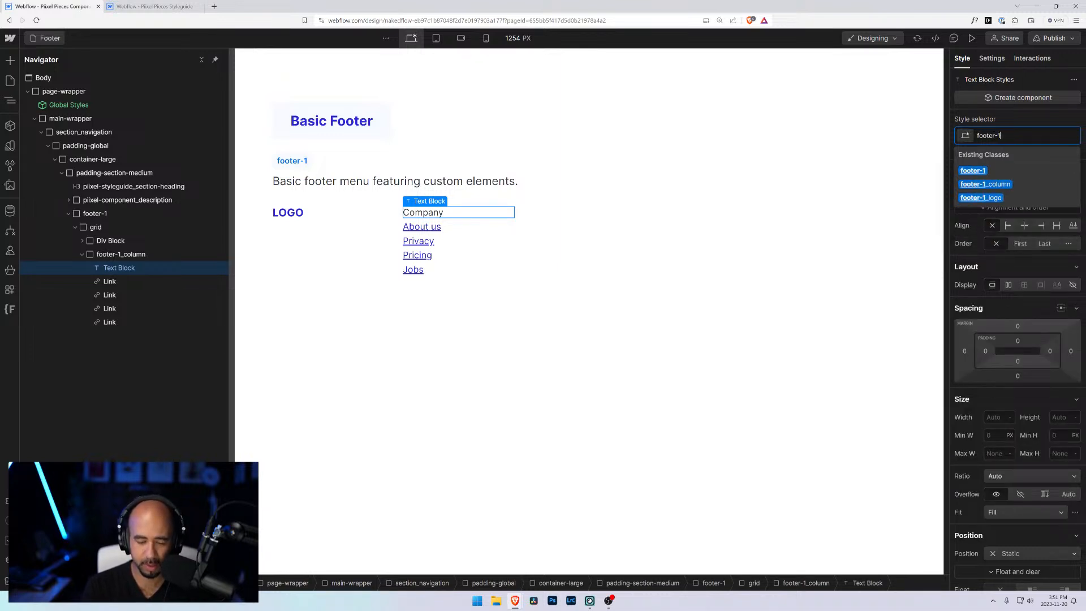
pyautogui.write('_column')
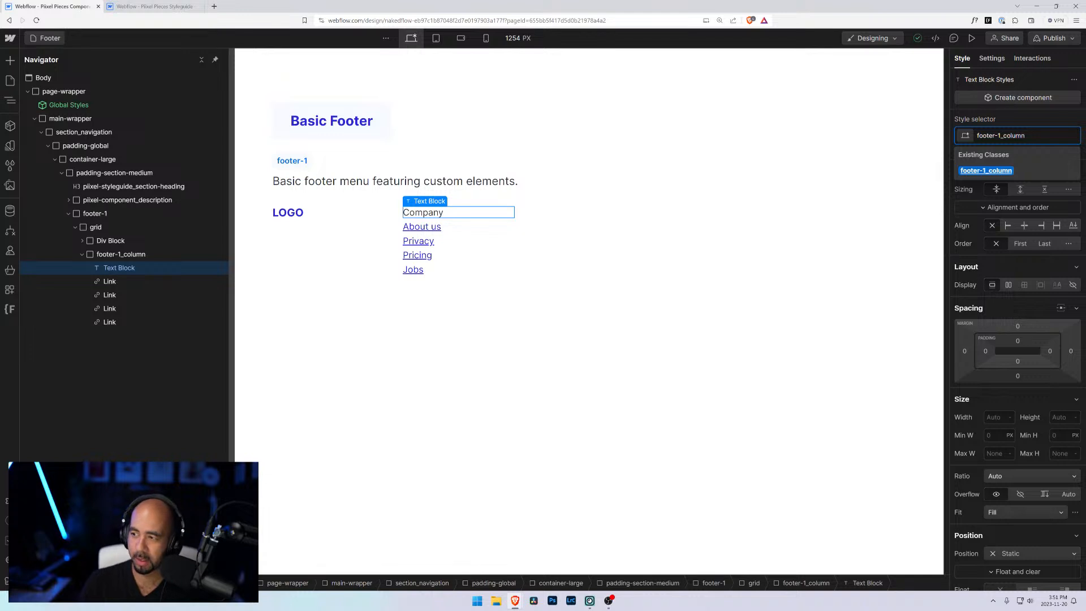
pyautogui.press('Escape')
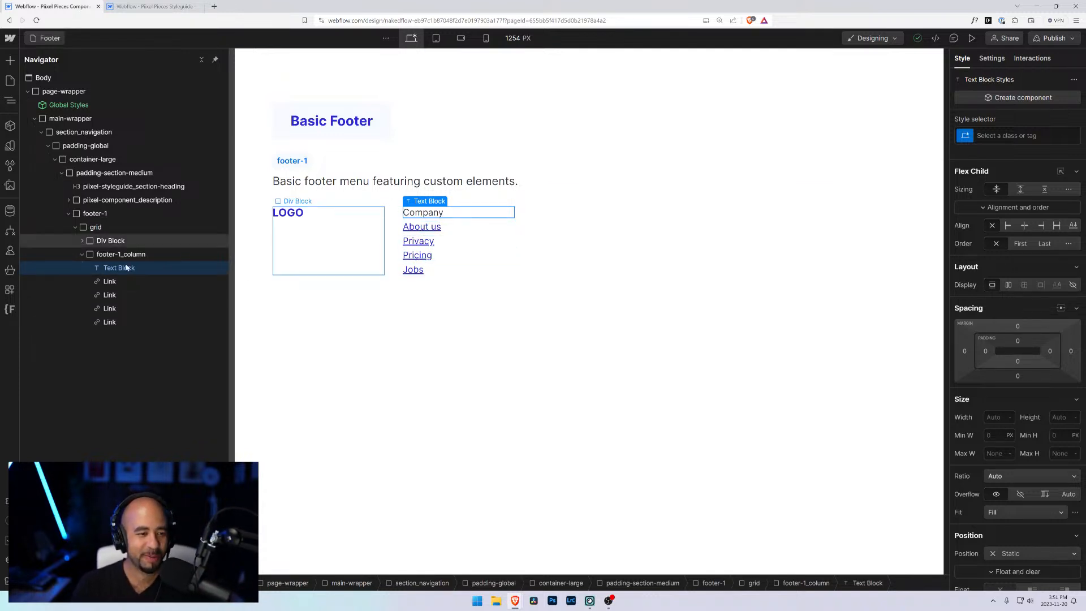
# Step: Add a new class named footer-1_column-title to the Company text block
pyautogui.click(1019, 136)
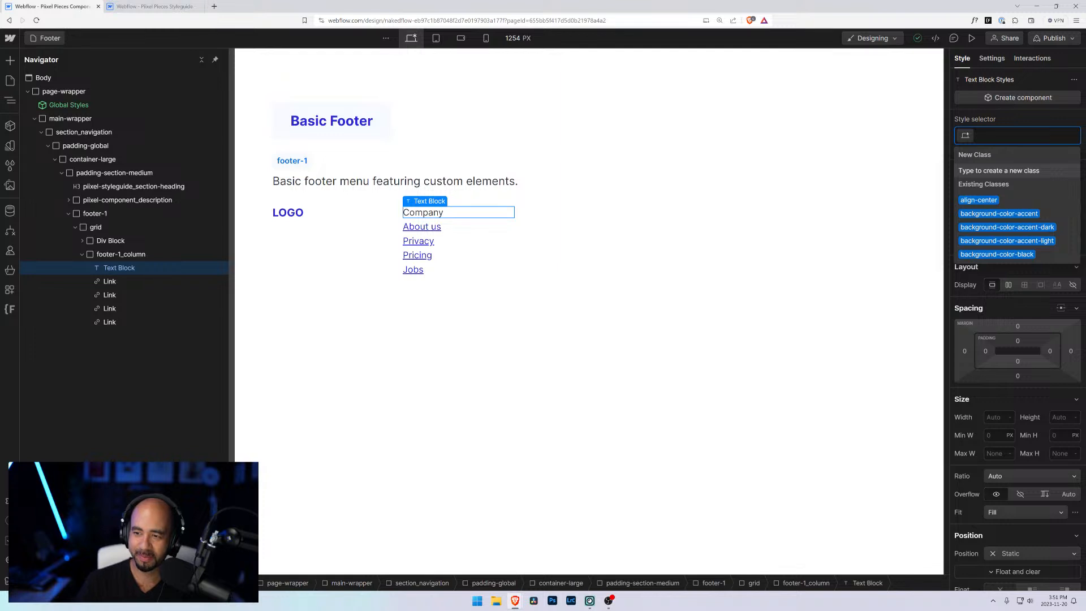
pyautogui.write('footer')
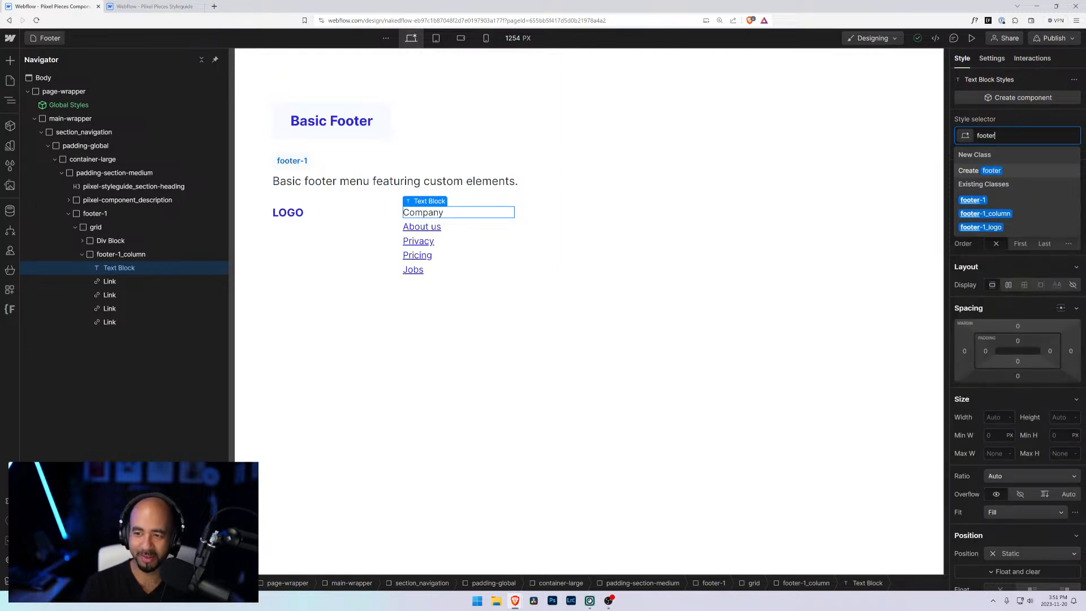
pyautogui.write('-1_')
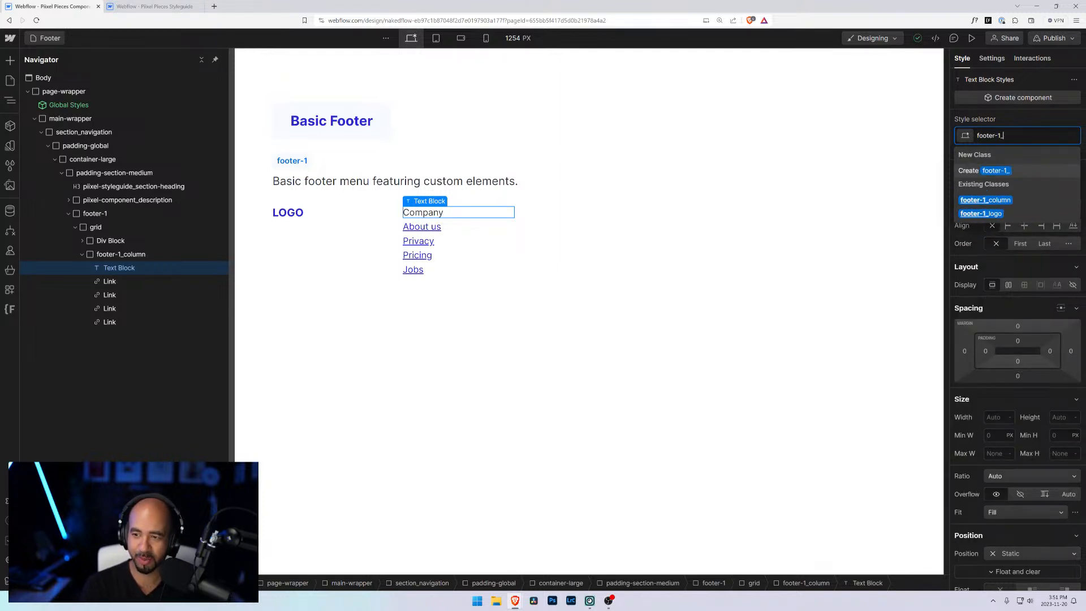
pyautogui.write('column')
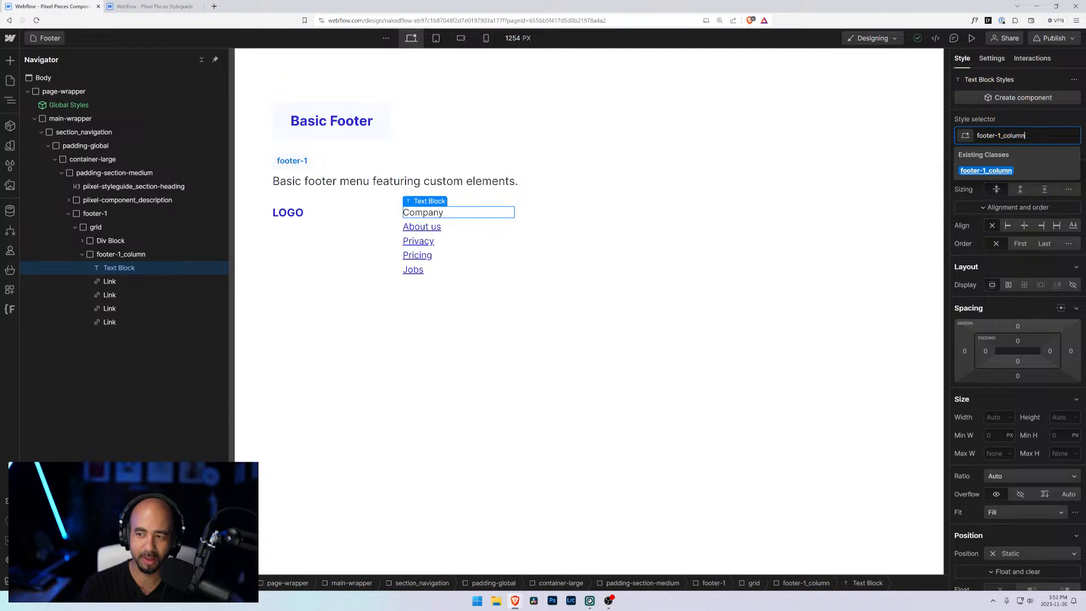
pyautogui.write('-title')
pyautogui.press('Return')
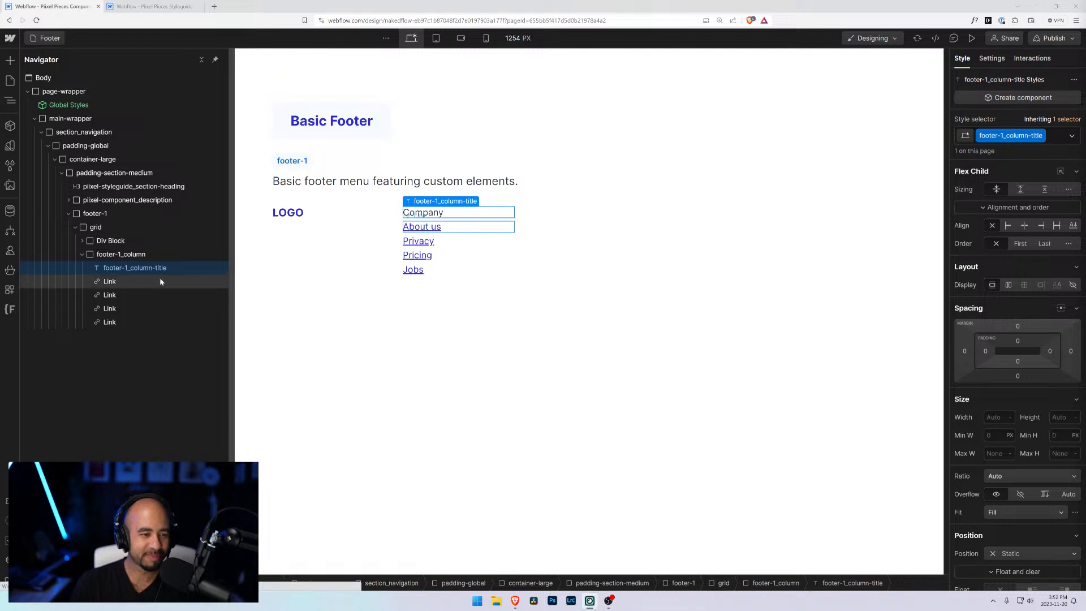
# Step: Set the column title's font weight to 700 - Bold
pyautogui.scroll(-4, 1008, 463)
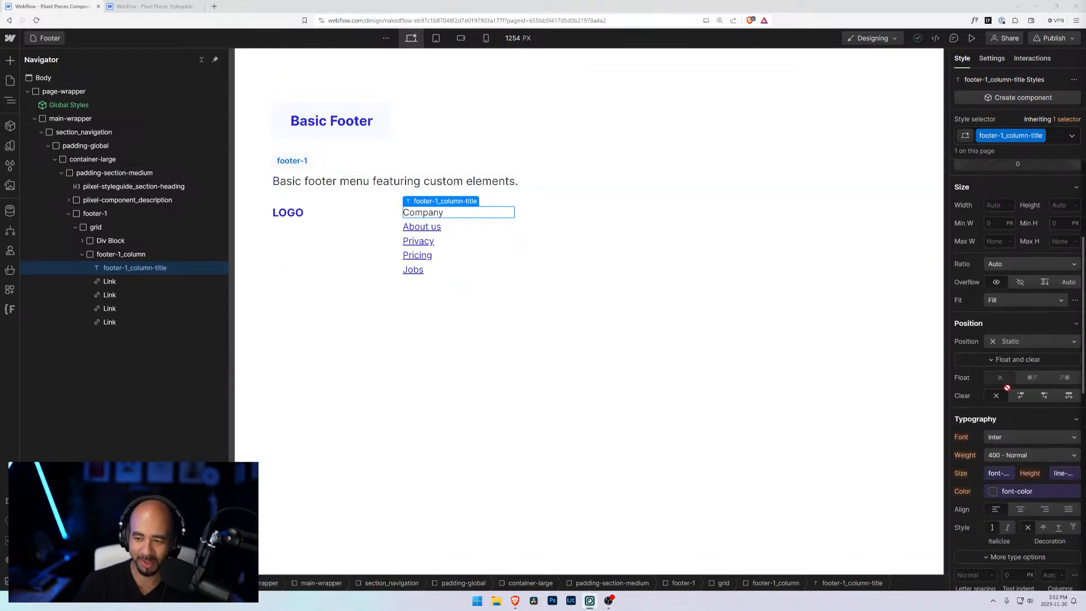
pyautogui.scroll(-3, 1009, 465)
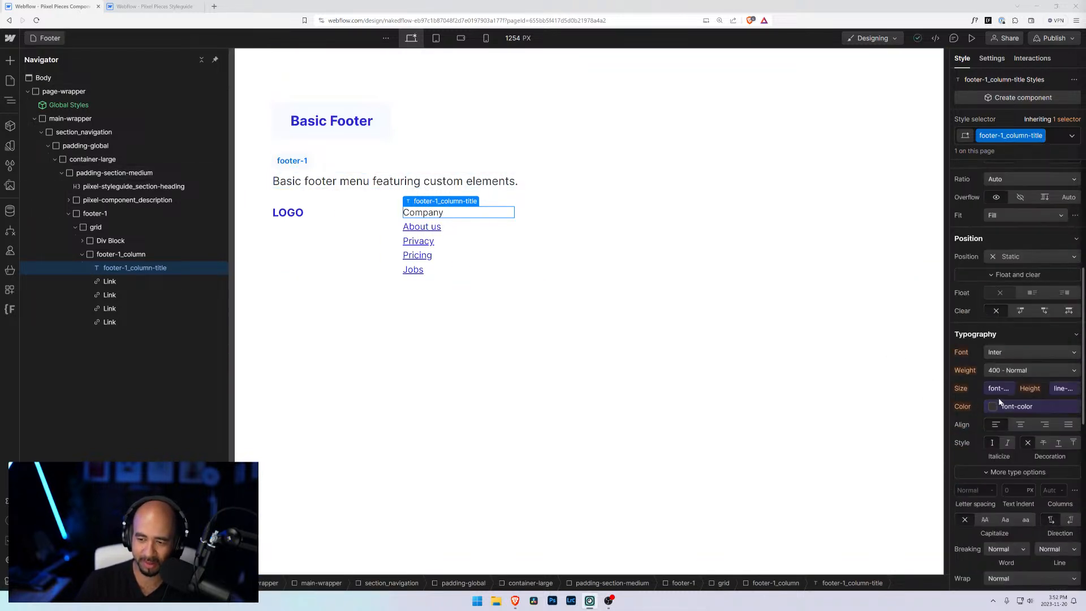
pyautogui.click(1012, 371)
pyautogui.click(995, 410)
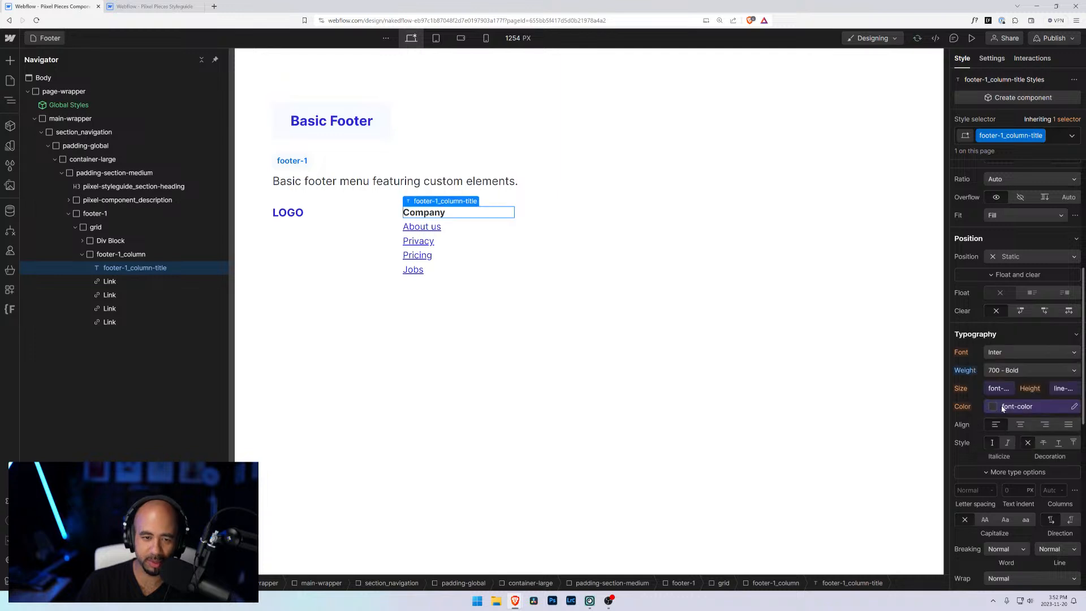
pyautogui.click(1008, 388)
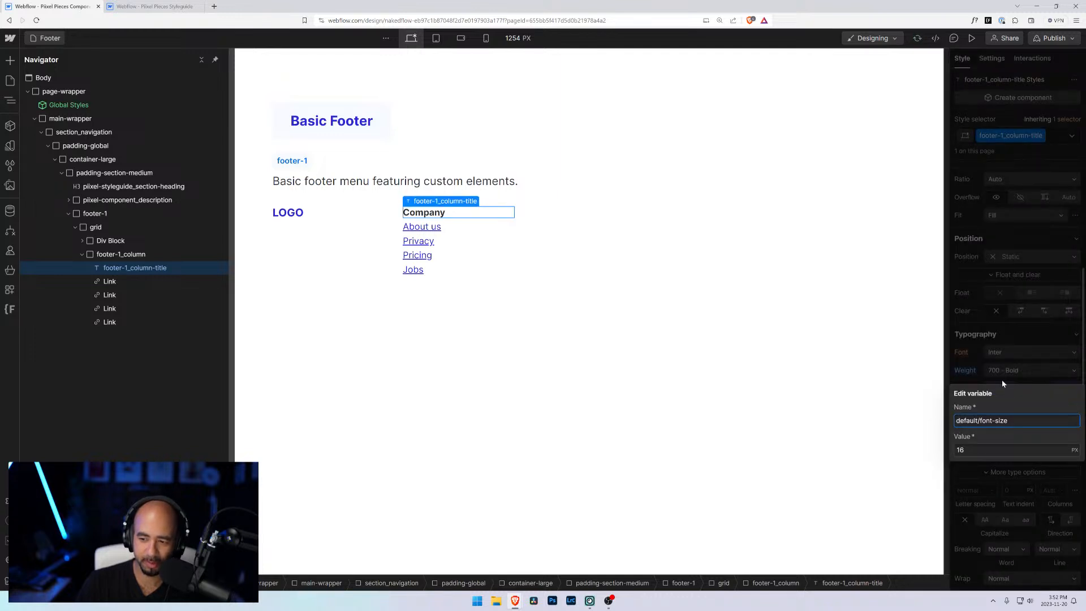
pyautogui.click(1005, 383)
pyautogui.click(988, 387)
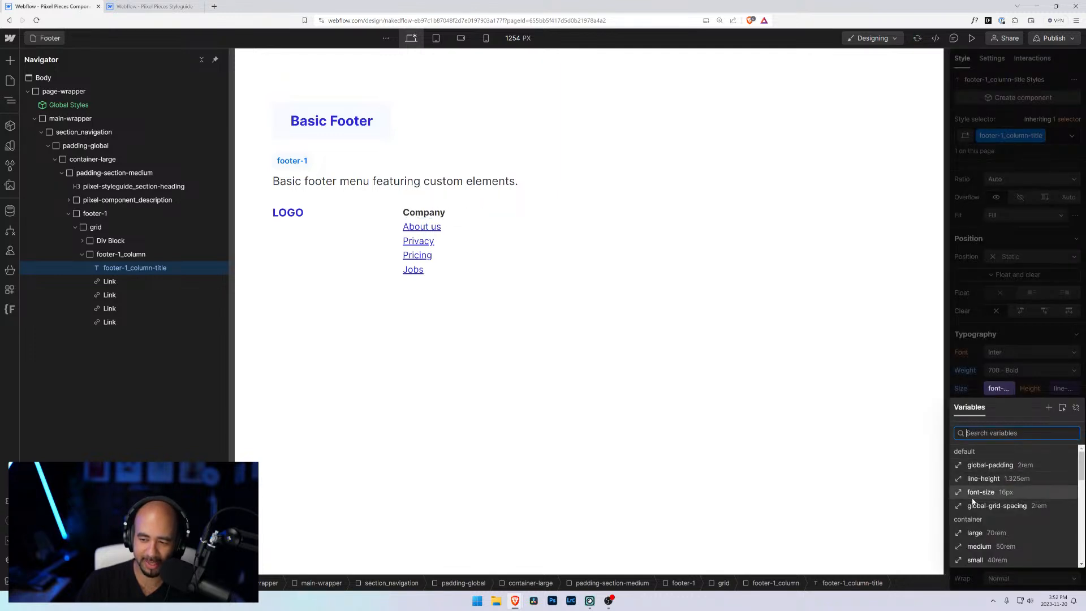
pyautogui.scroll(-6, 984, 509)
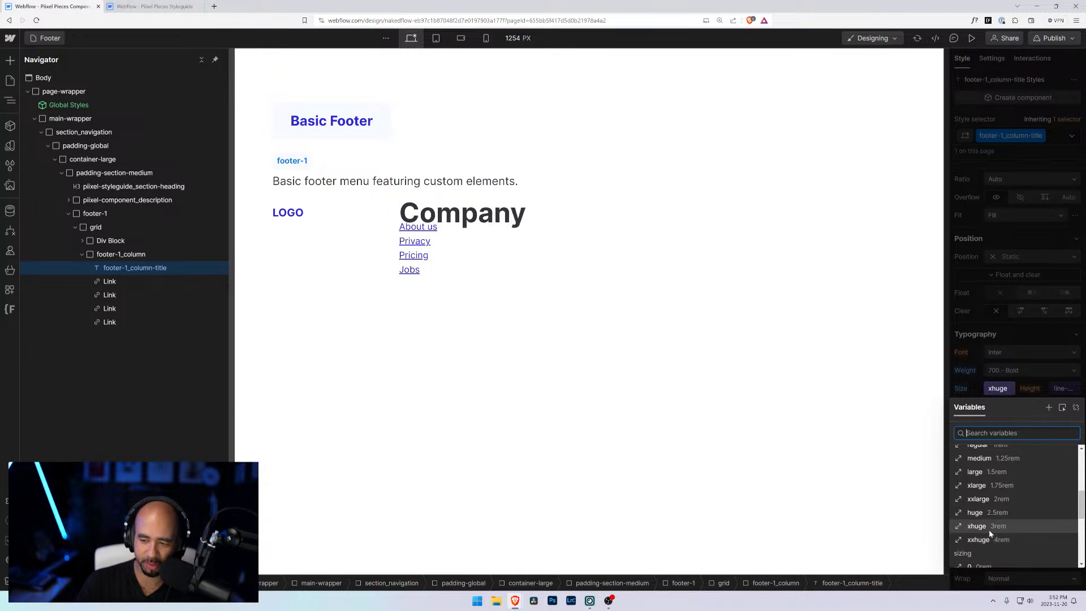
pyautogui.scroll(-3, 988, 529)
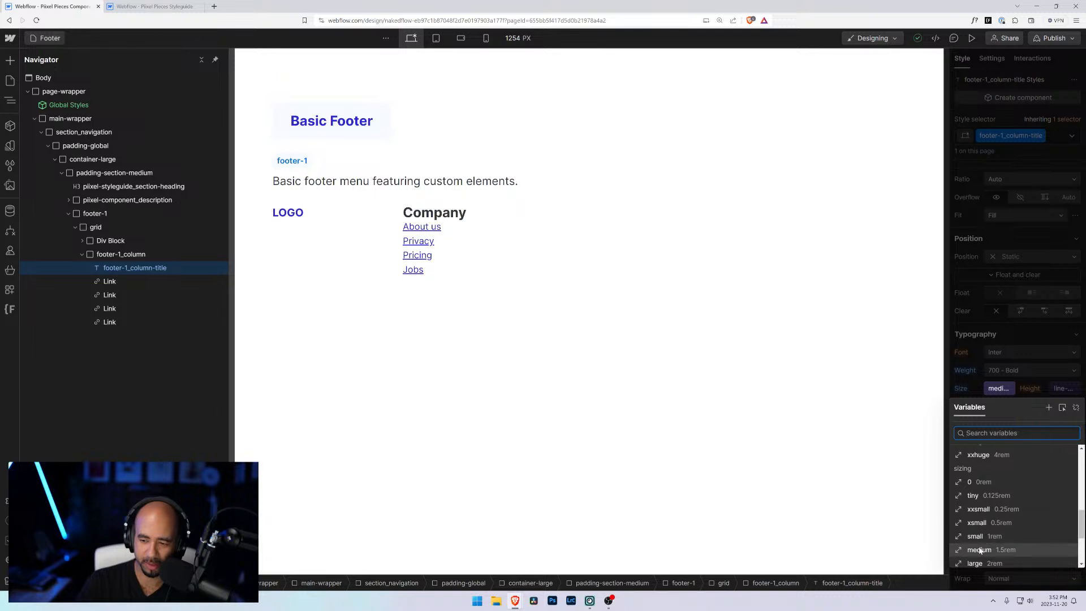
pyautogui.click(962, 382)
pyautogui.click(998, 390)
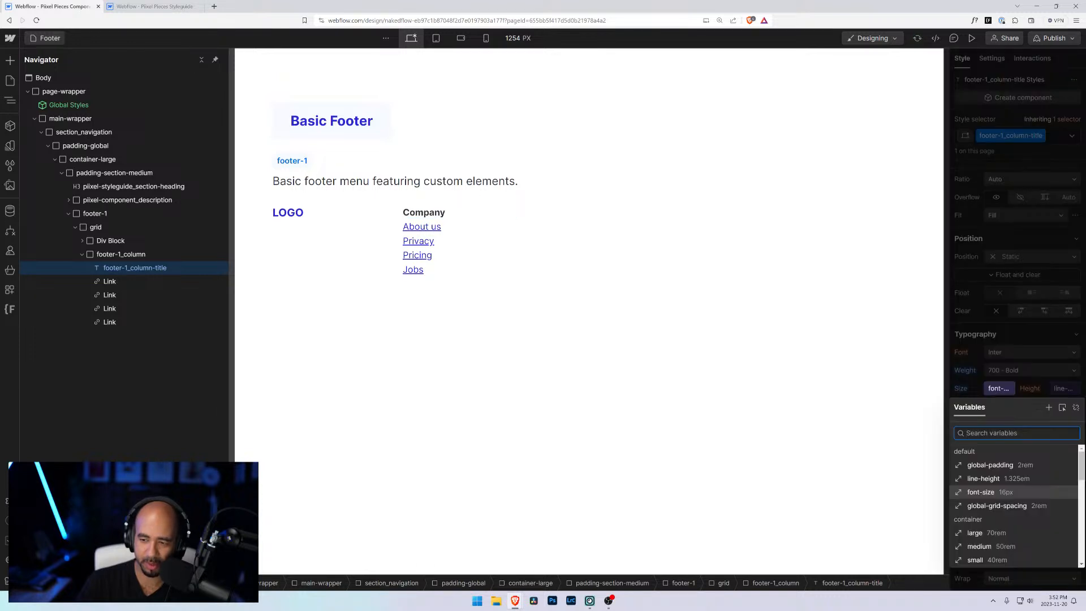
pyautogui.click(974, 379)
# Step: Set the column title's font size to 1.25rem
pyautogui.click(1000, 389)
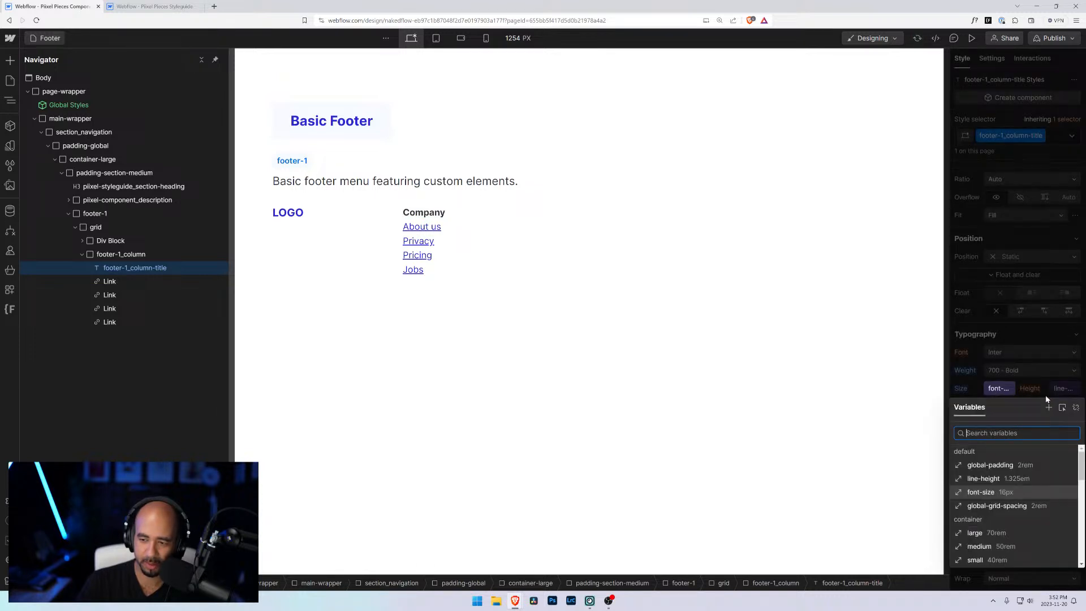
pyautogui.click(1076, 408)
pyautogui.write('1.25r')
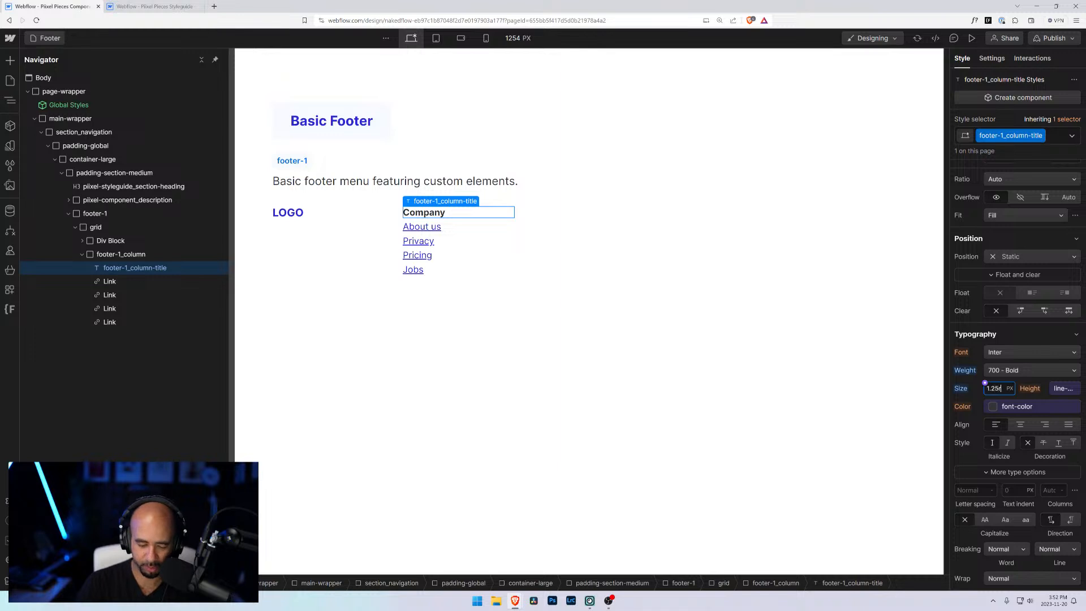
pyautogui.write('em')
pyautogui.press('Return')
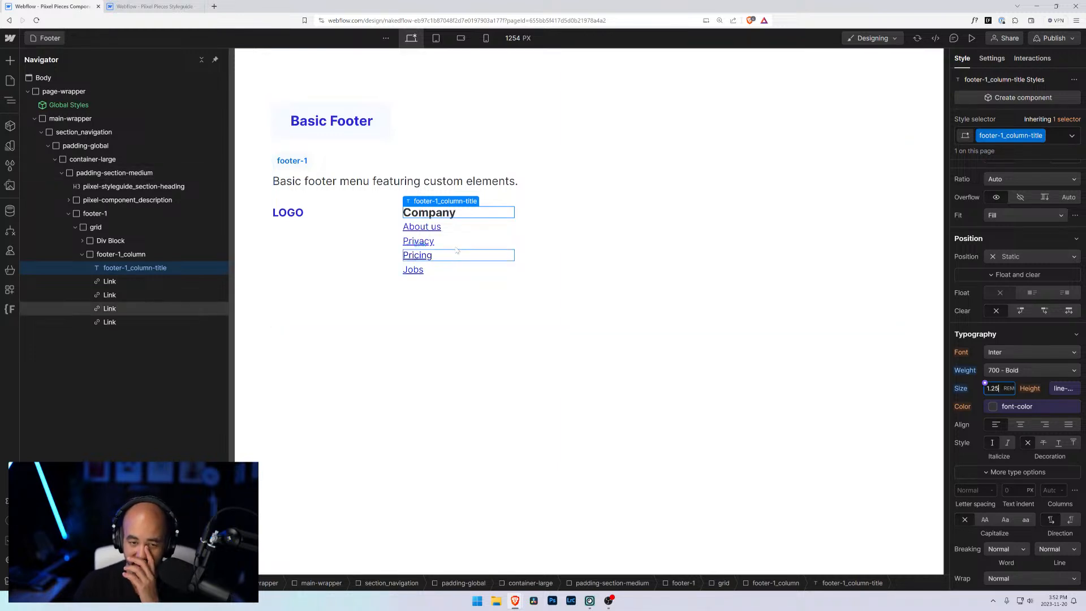
pyautogui.click(456, 228)
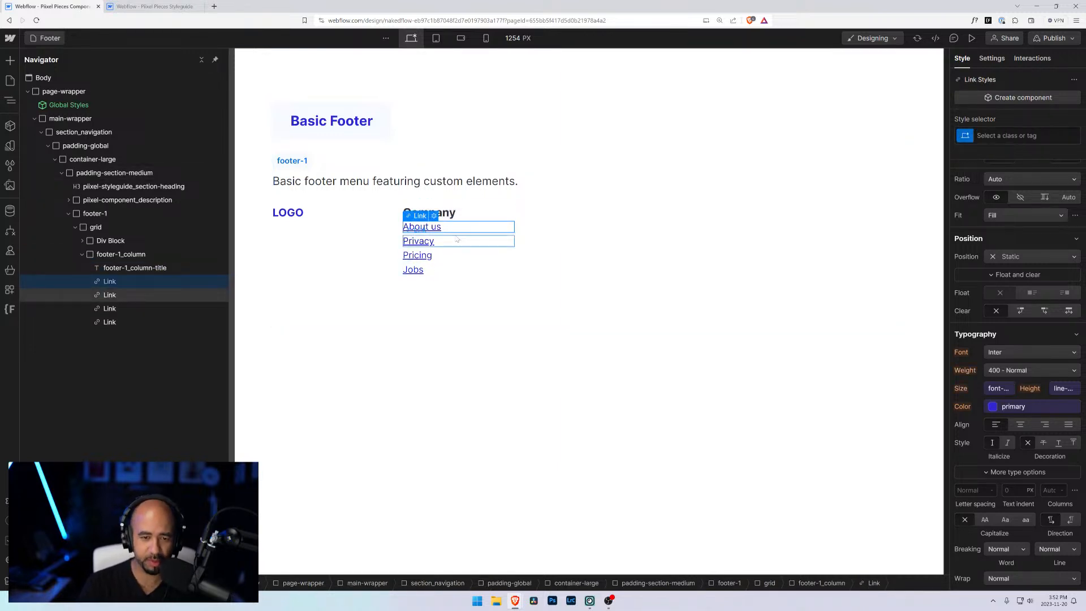
pyautogui.hotkey('ctrl', '-')
pyautogui.hotkey('ctrl', '-')
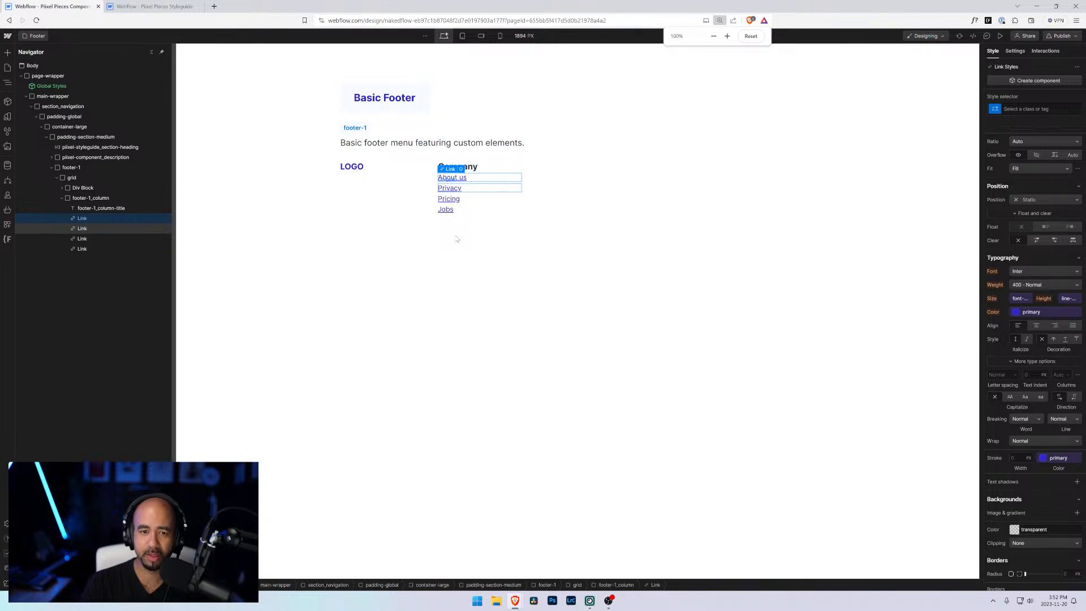
pyautogui.click(307, 365)
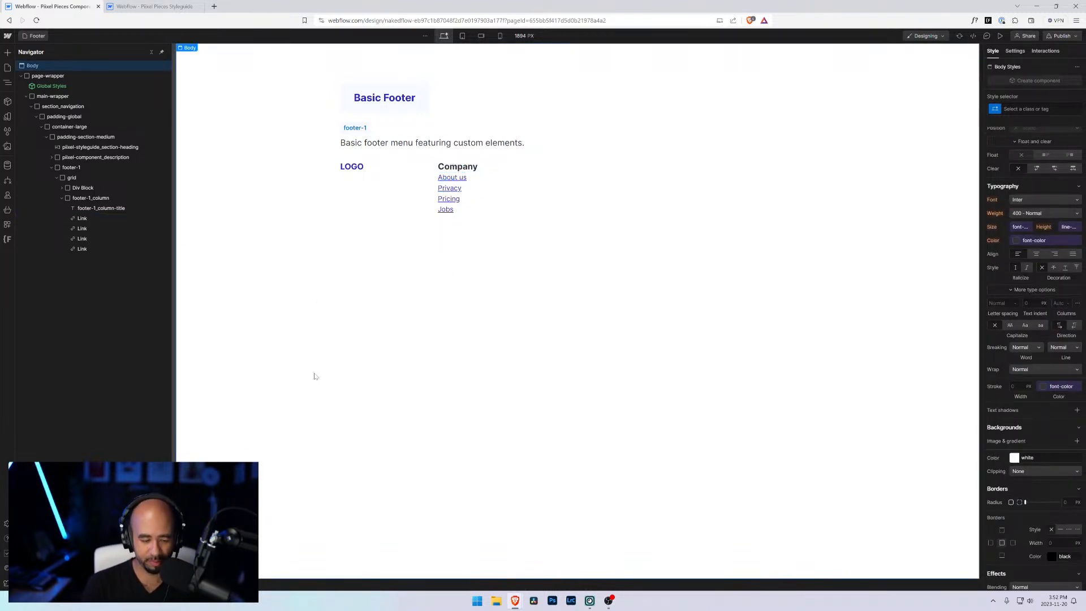
pyautogui.hotkey('ctrl', '+')
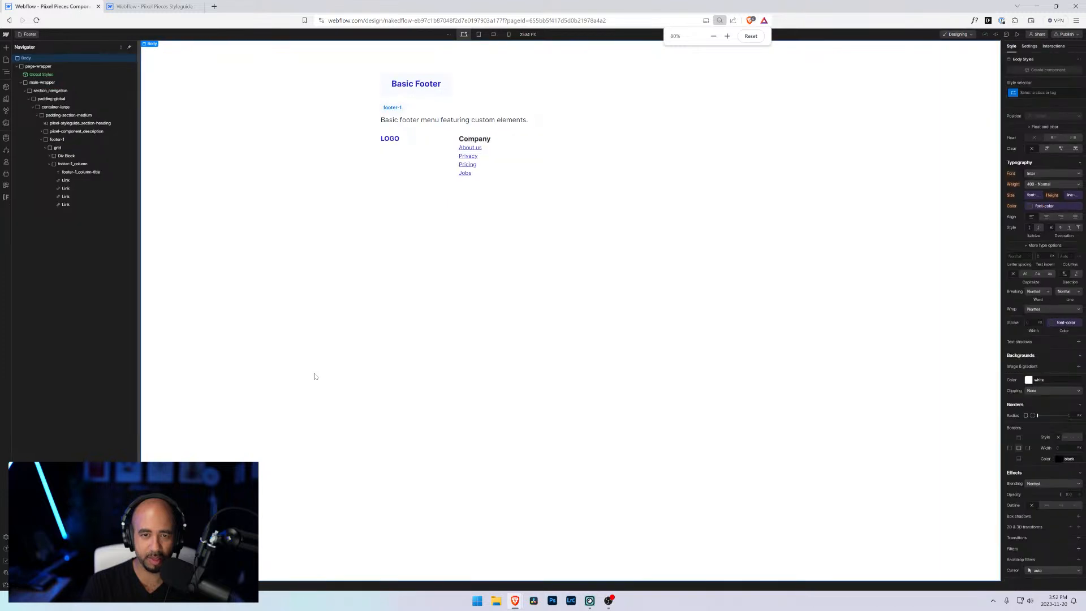
pyautogui.hotkey('ctrl', '+')
pyautogui.hotkey('ctrl', '+')
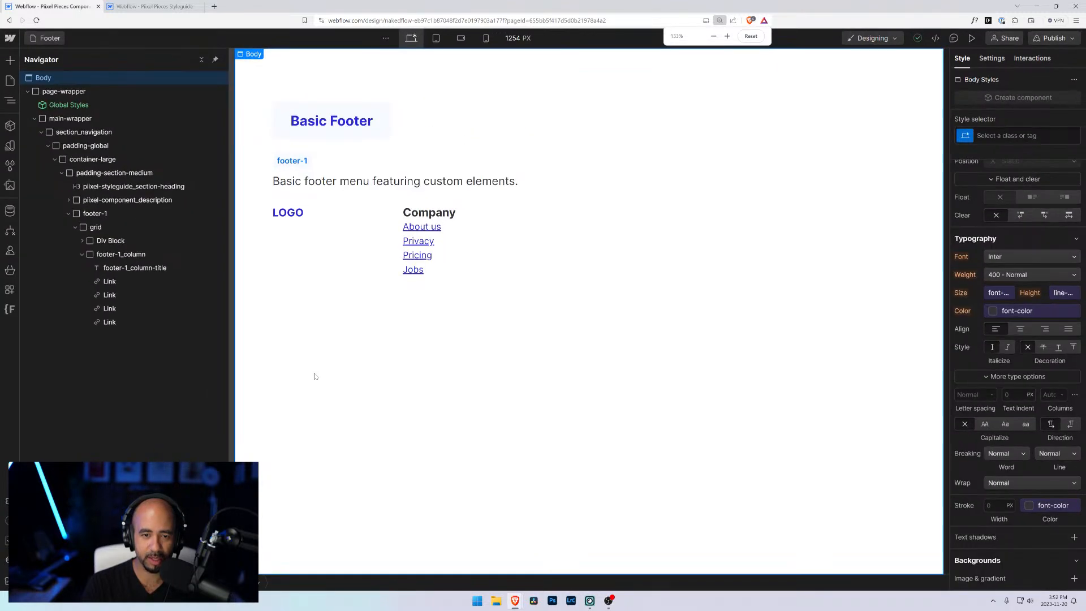
# Step: Set the Company column title's font size to 1.125rem
pyautogui.click(429, 213)
pyautogui.click(986, 385)
pyautogui.click(994, 383)
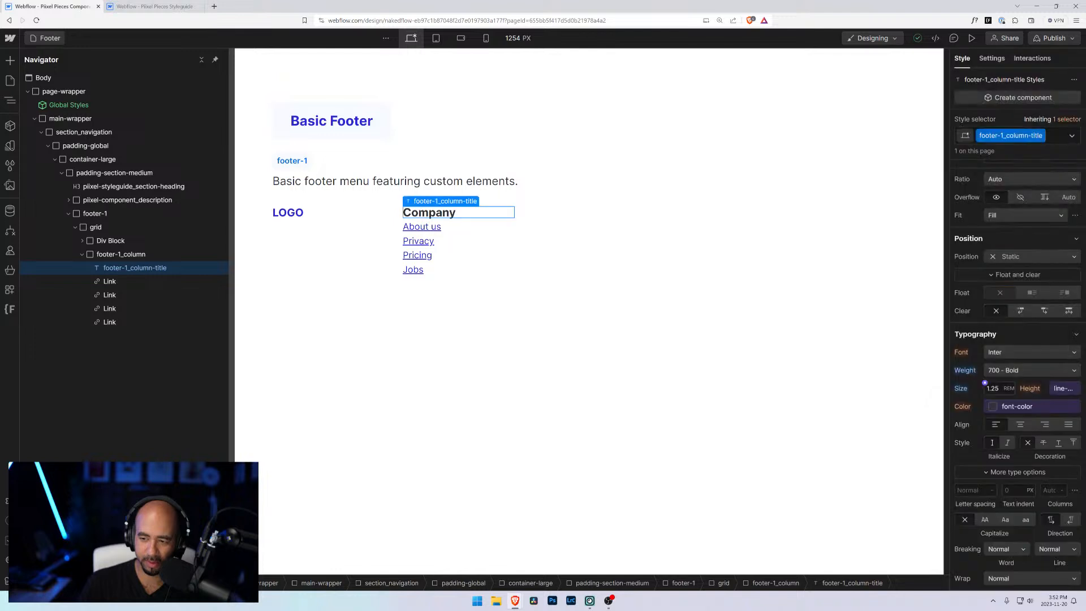
pyautogui.click(992, 390)
pyautogui.write('1.125')
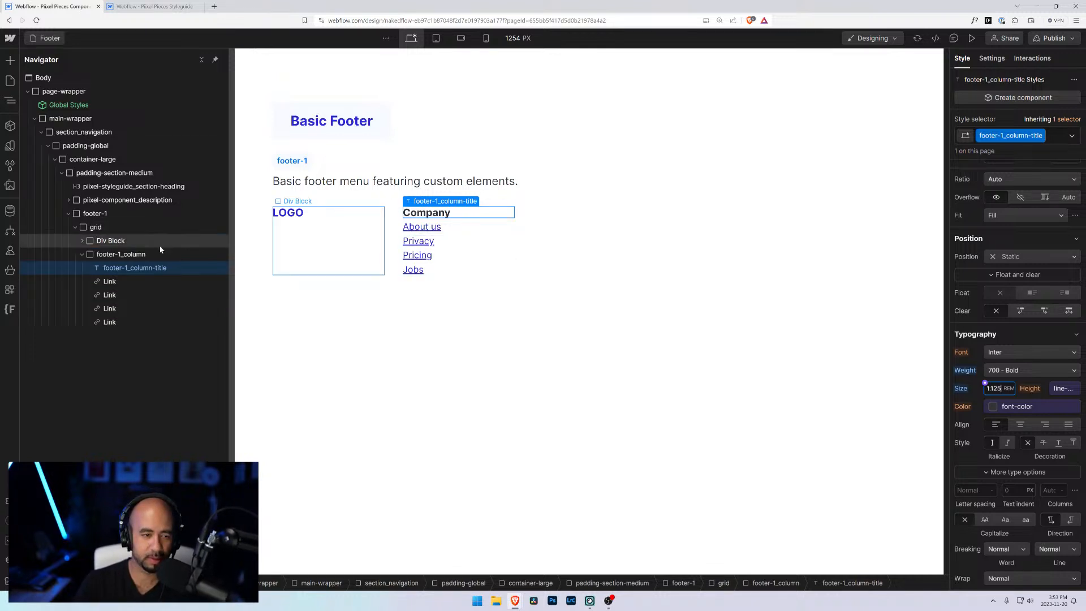
# Step: Add a new class named footer-1_column-link to the About us link
pyautogui.click(109, 281)
pyautogui.click(1012, 135)
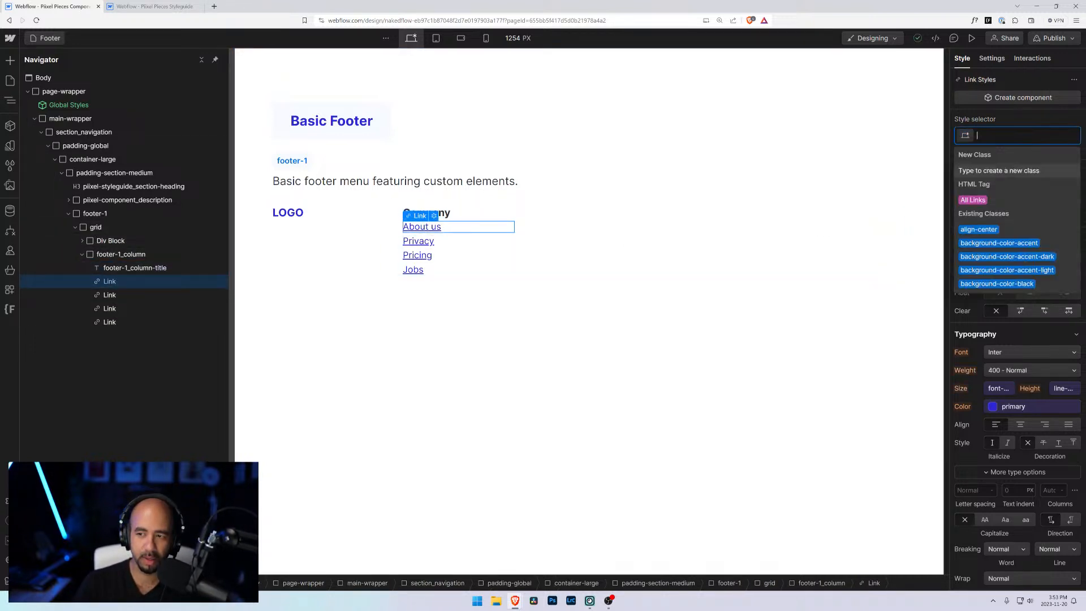
pyautogui.write('footer-1')
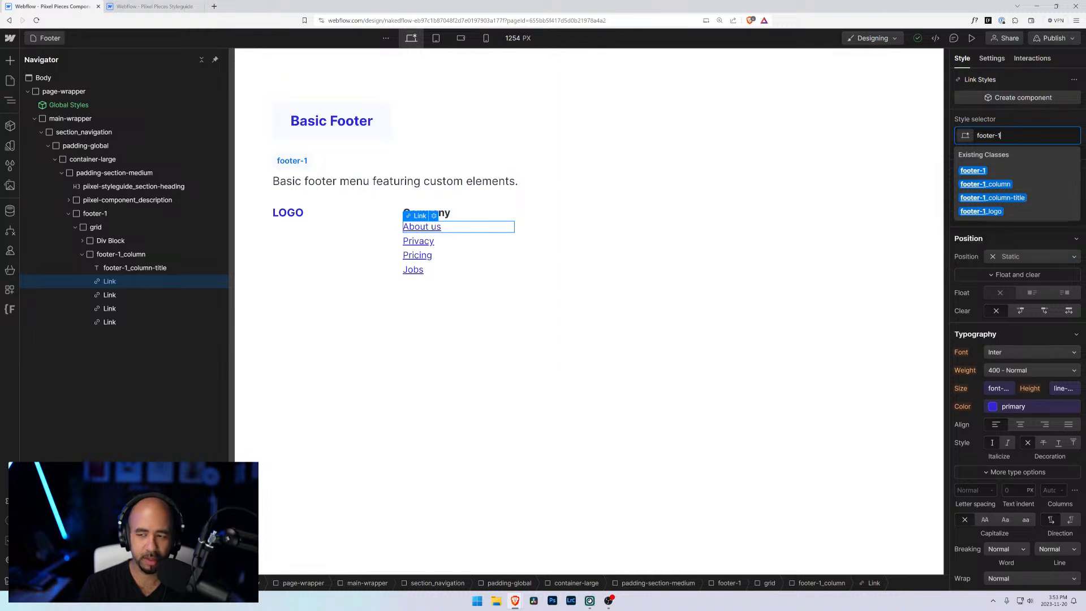
pyautogui.write(')')
pyautogui.press('BackSpace')
pyautogui.write('_')
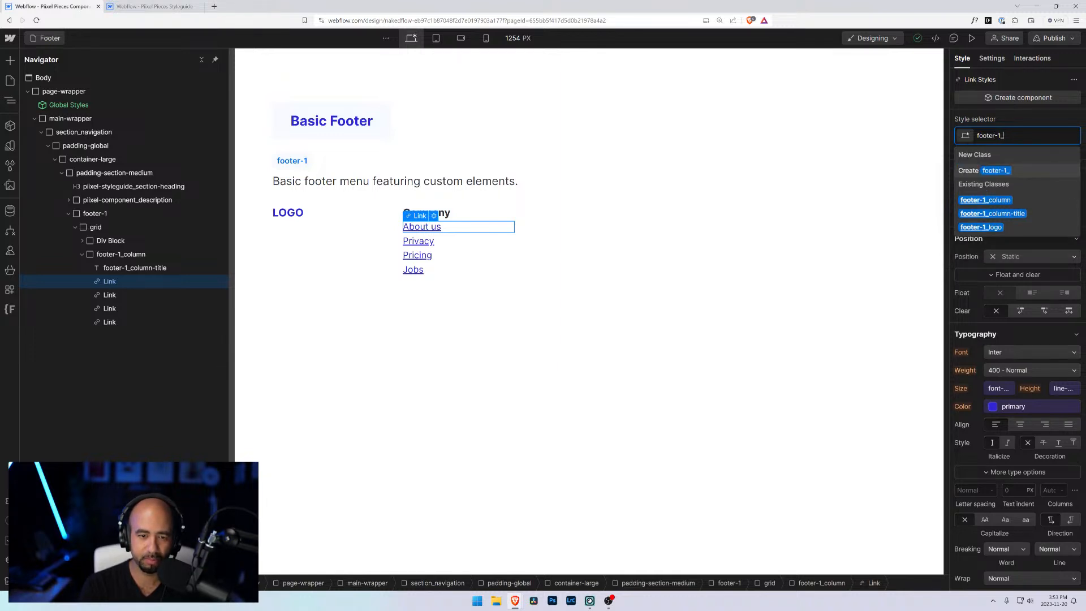
pyautogui.write('link')
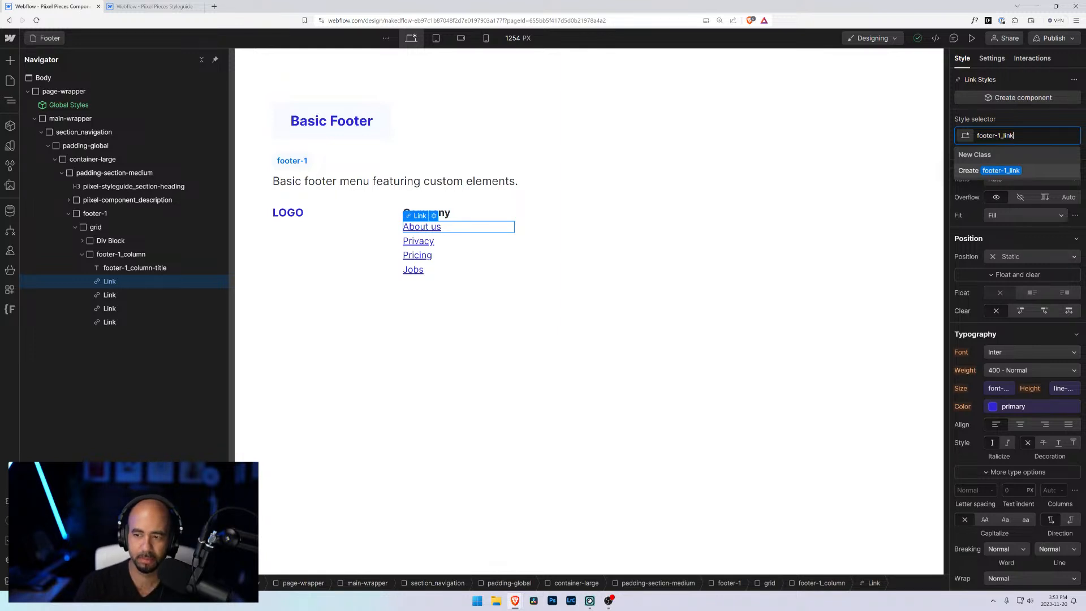
pyautogui.hotkey('ctrl', 'shift', 'Left')
pyautogui.hotkey('shift', 'Right')
pyautogui.hotkey('shift', 'Right')
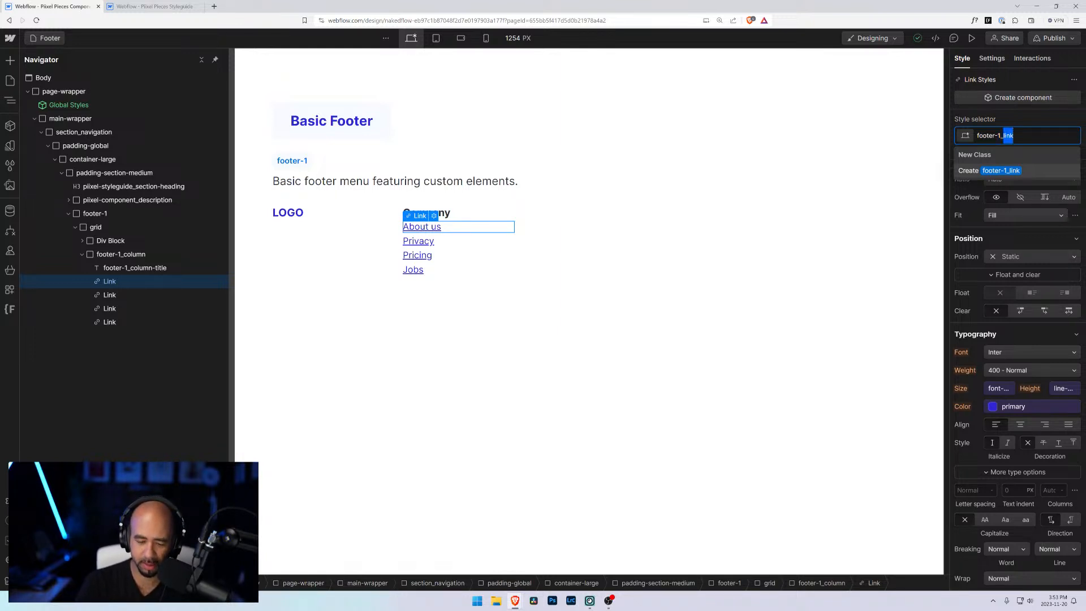
pyautogui.write('column-lin')
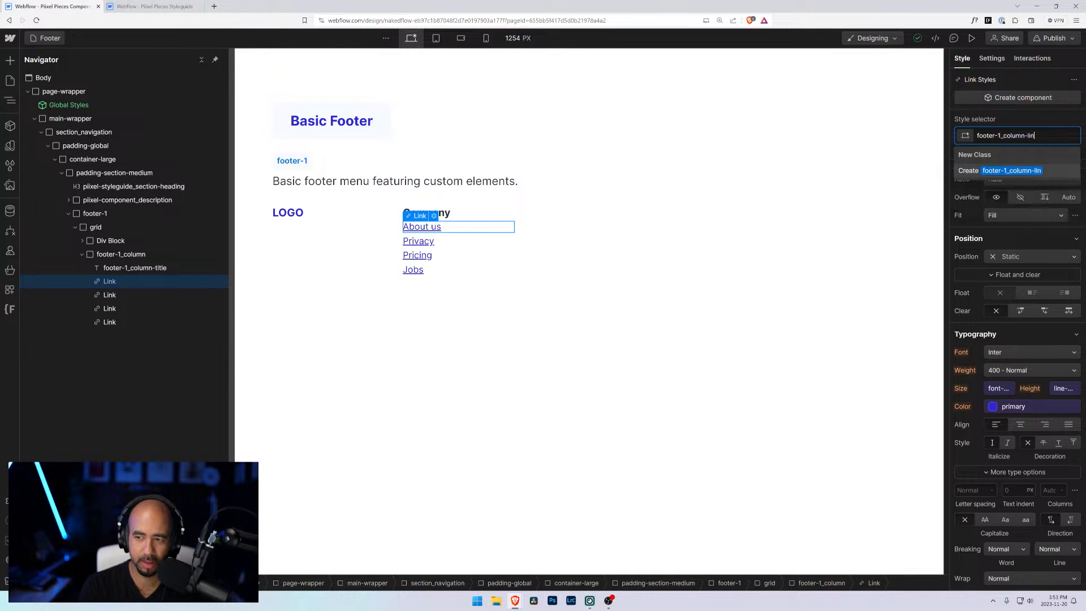
pyautogui.write('k')
pyautogui.press('Return')
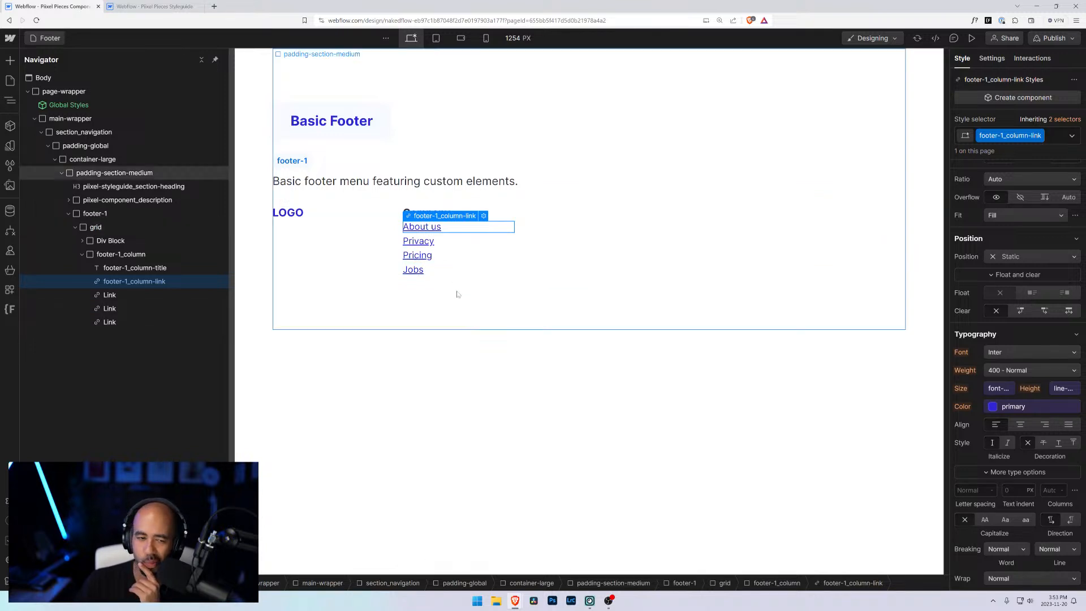
# Step: Apply the existing footer-1_column class to the logo's Div Block
pyautogui.click(464, 311)
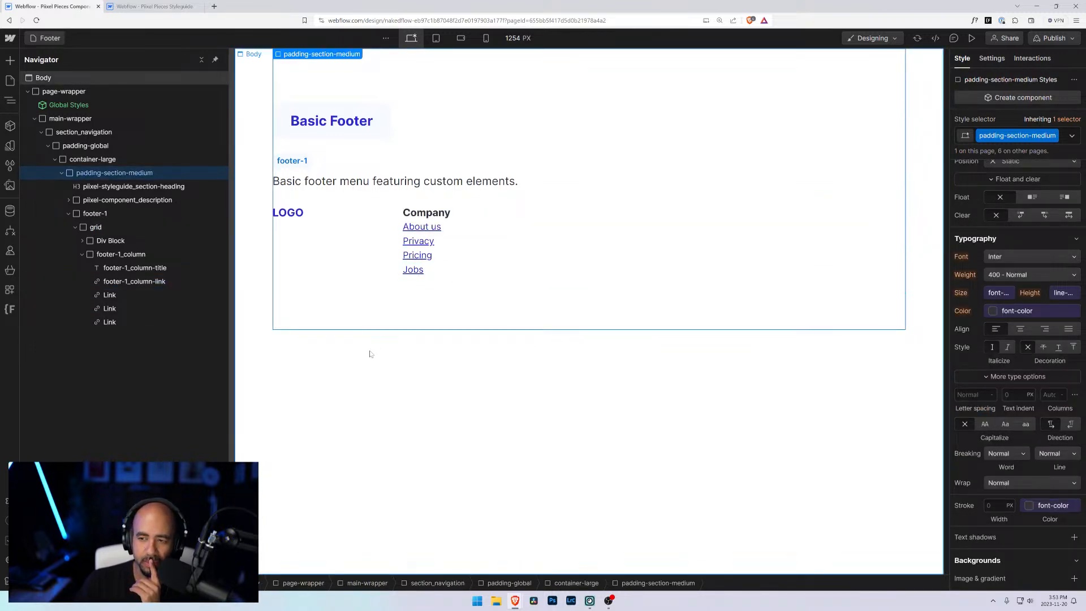
pyautogui.click(142, 281)
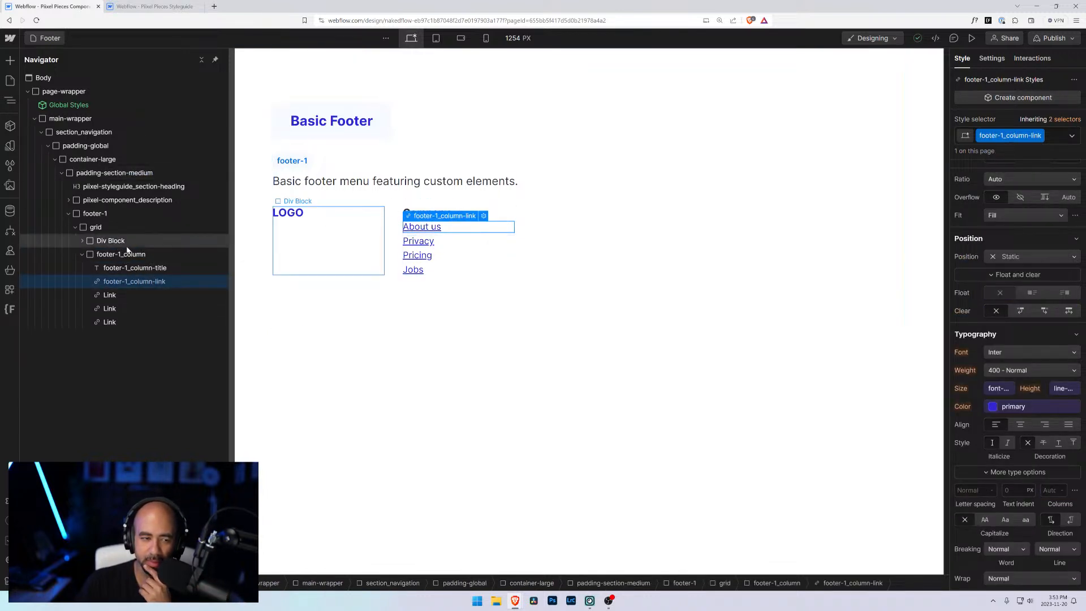
pyautogui.click(120, 255)
pyautogui.click(135, 281)
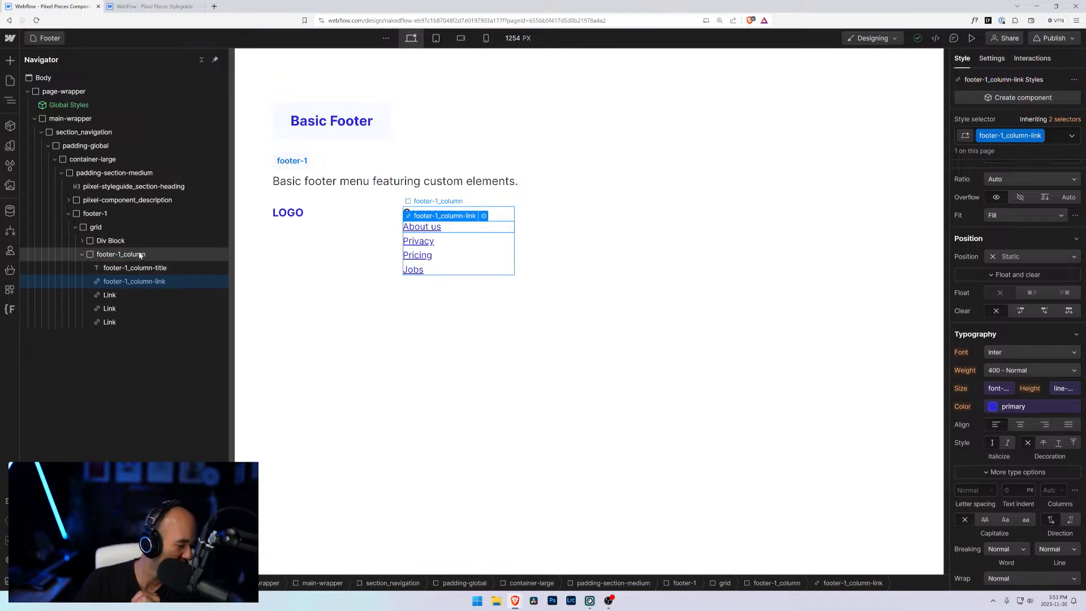
pyautogui.click(115, 245)
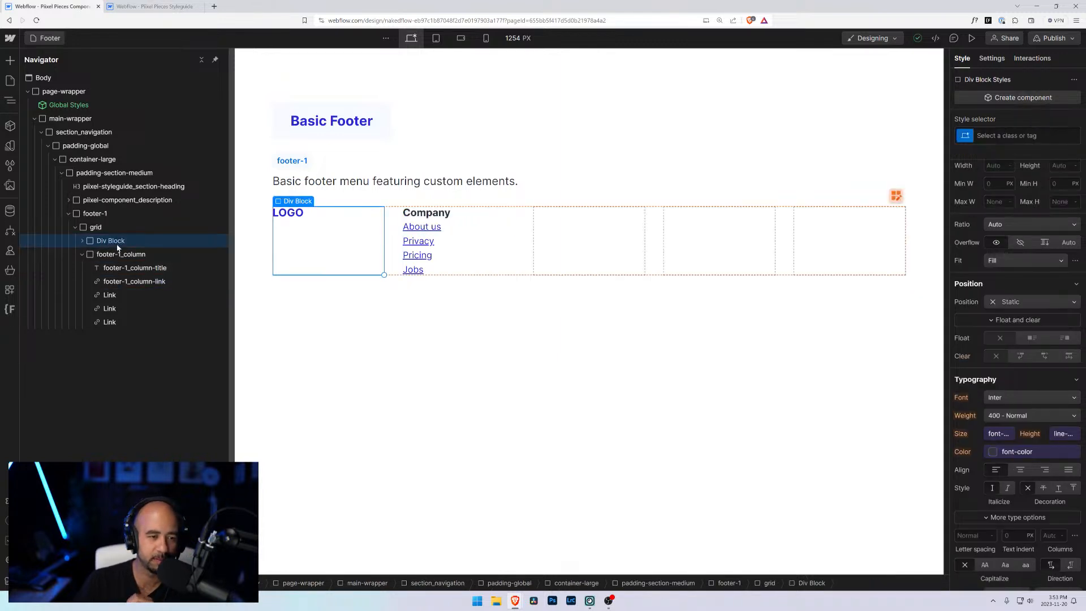
pyautogui.click(987, 136)
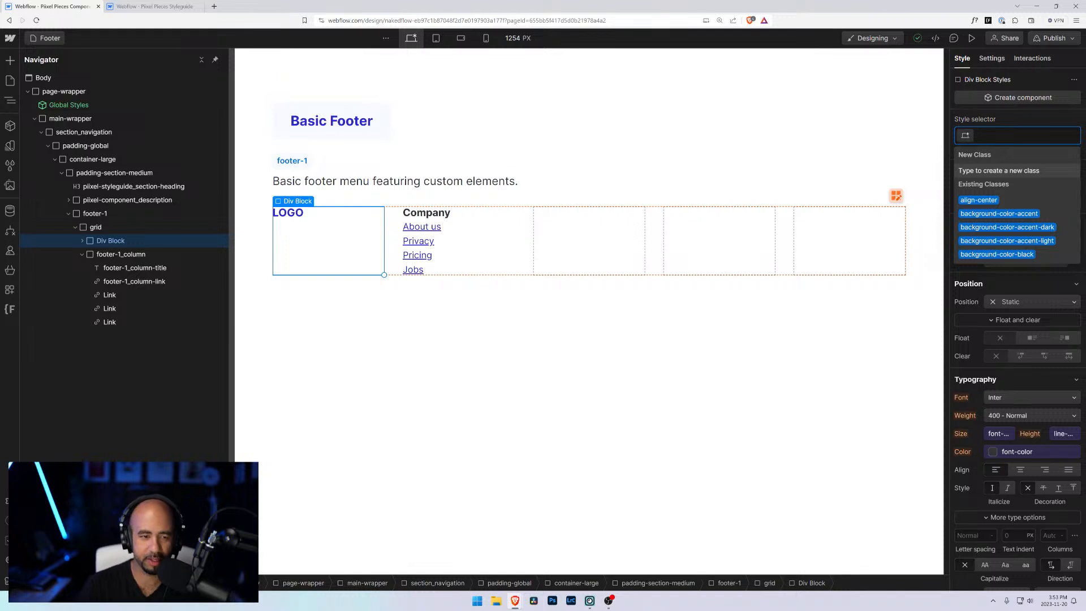
pyautogui.write('footer-')
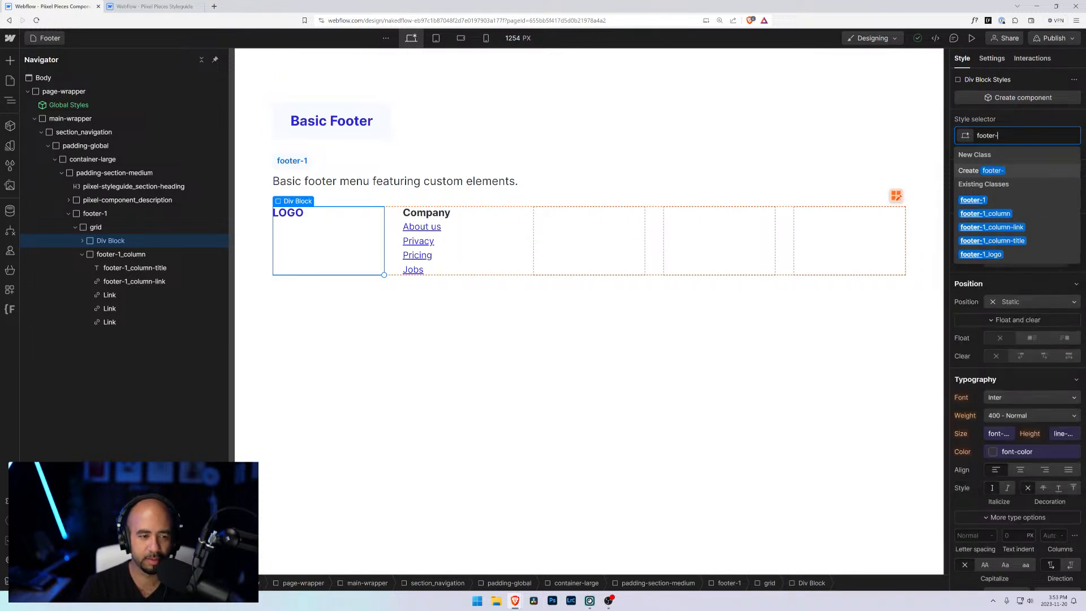
pyautogui.write('1_column')
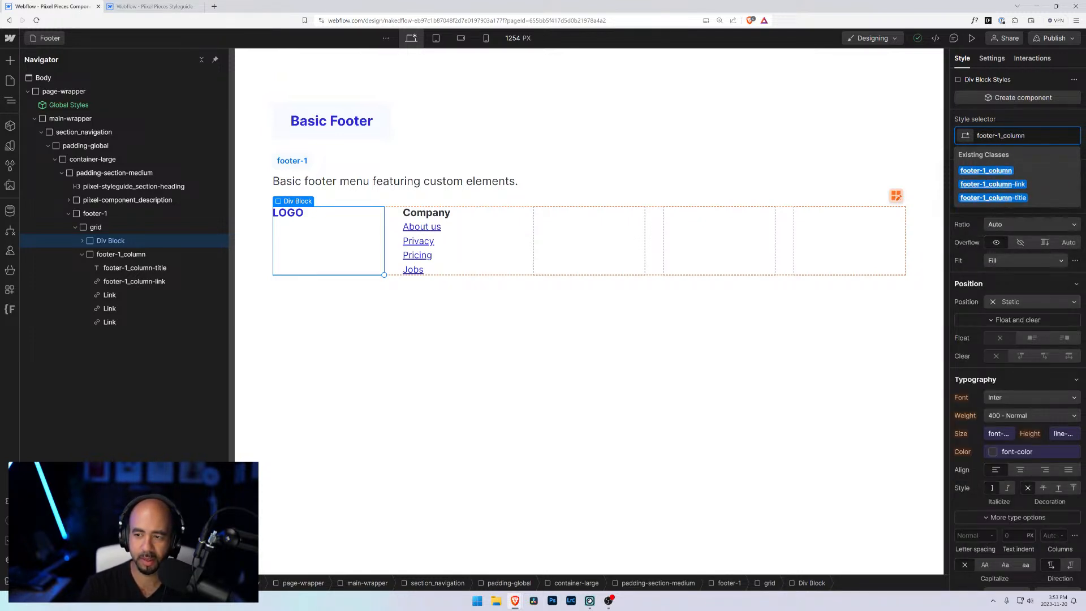
pyautogui.press('Return')
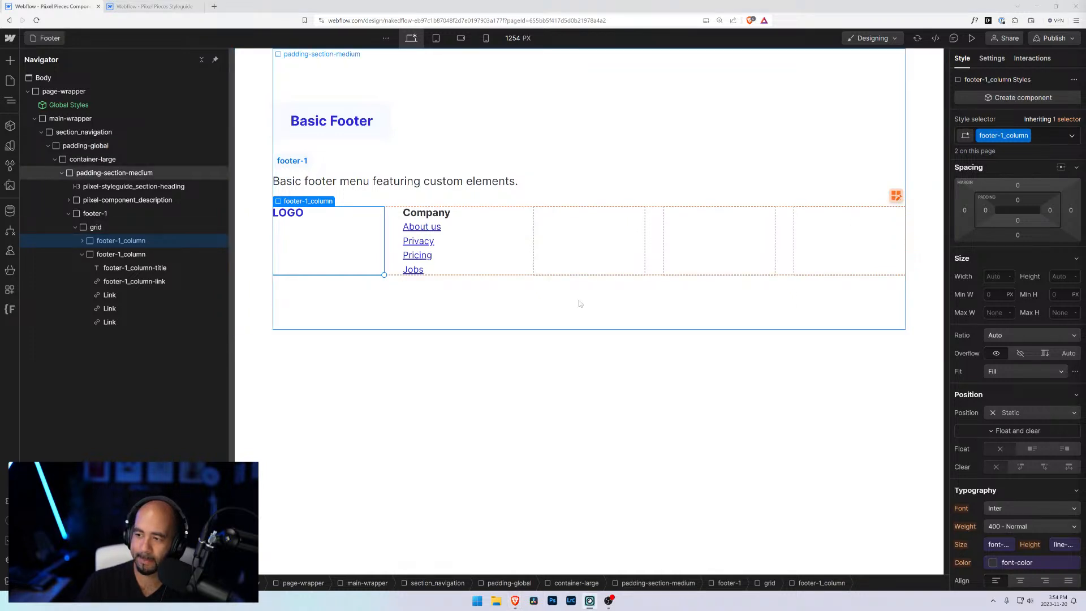
# Step: Duplicate the link column twice to make three link columns
pyautogui.click(83, 255)
pyautogui.click(101, 255)
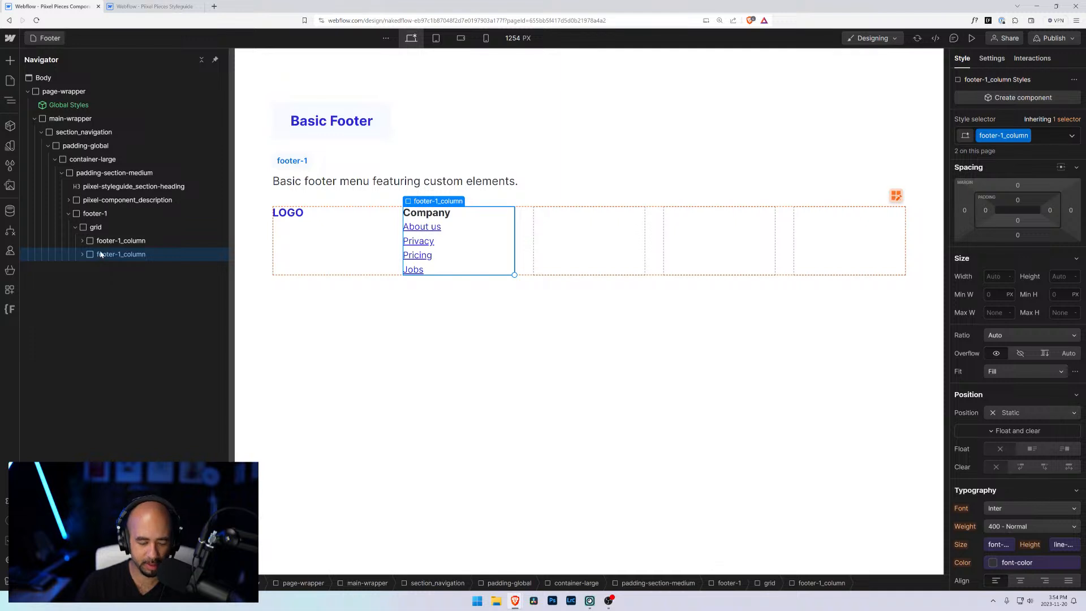
pyautogui.hotkey('ctrl', 'd')
pyautogui.hotkey('ctrl', 'd')
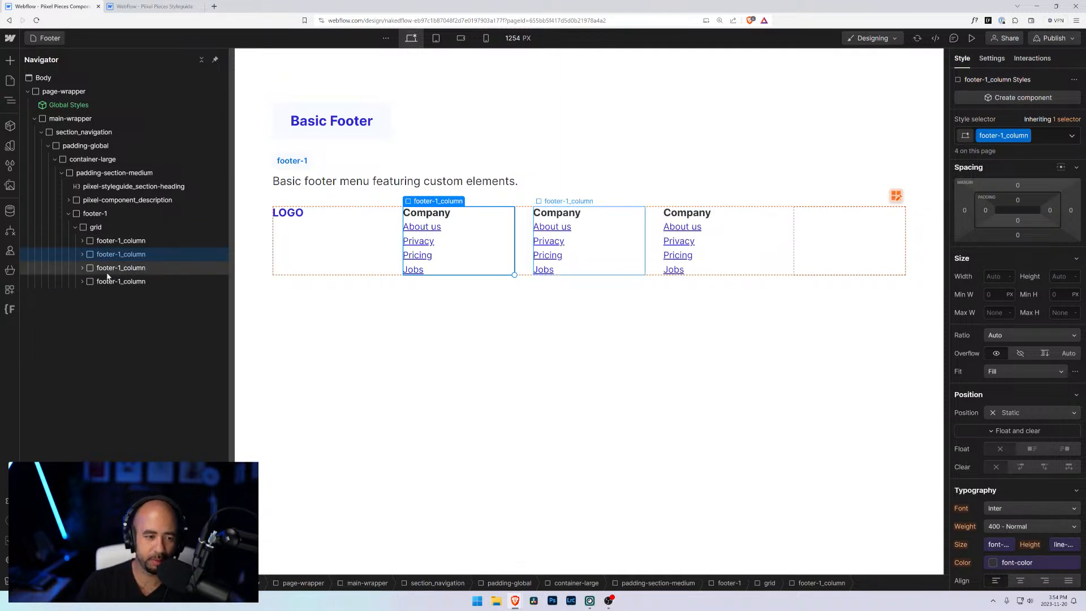
# Step: Retitle the second link column Services and rename its first link to Website design
pyautogui.click(136, 267)
pyautogui.doubleClick(588, 217)
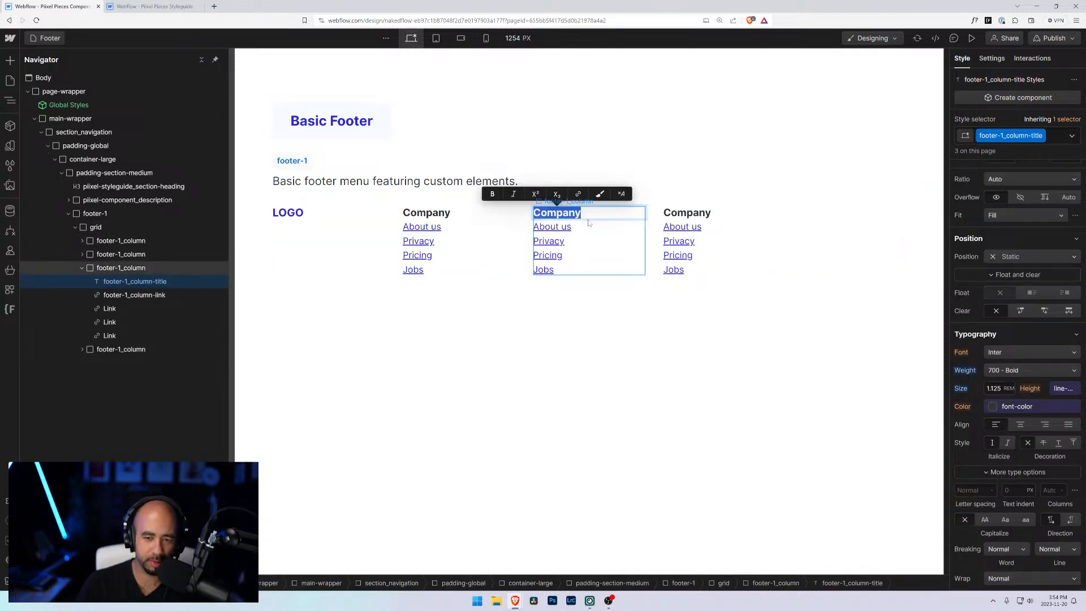
pyautogui.write('Services')
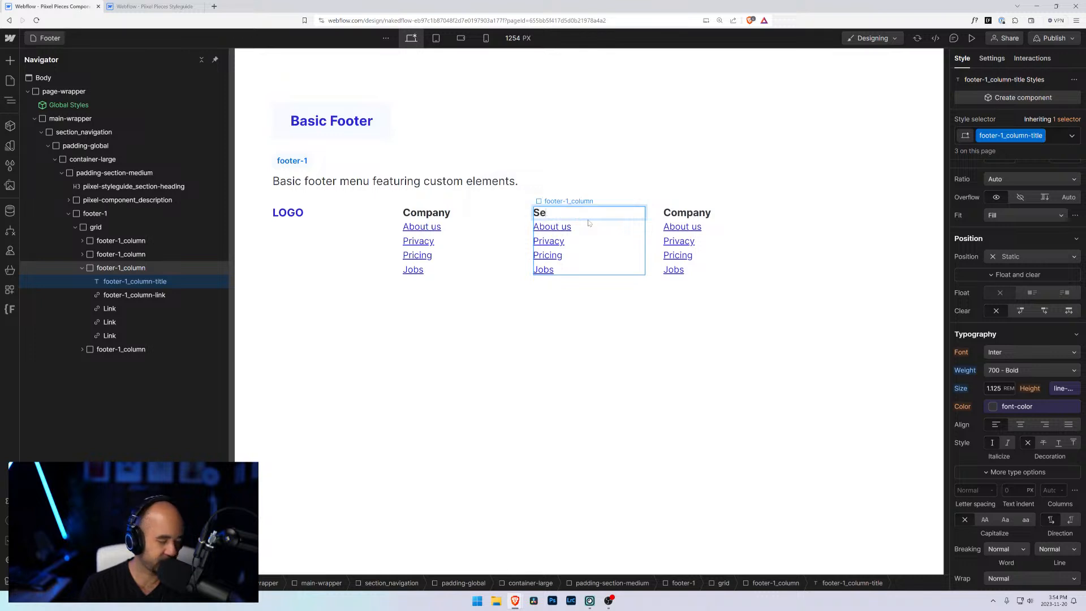
pyautogui.doubleClick(567, 227)
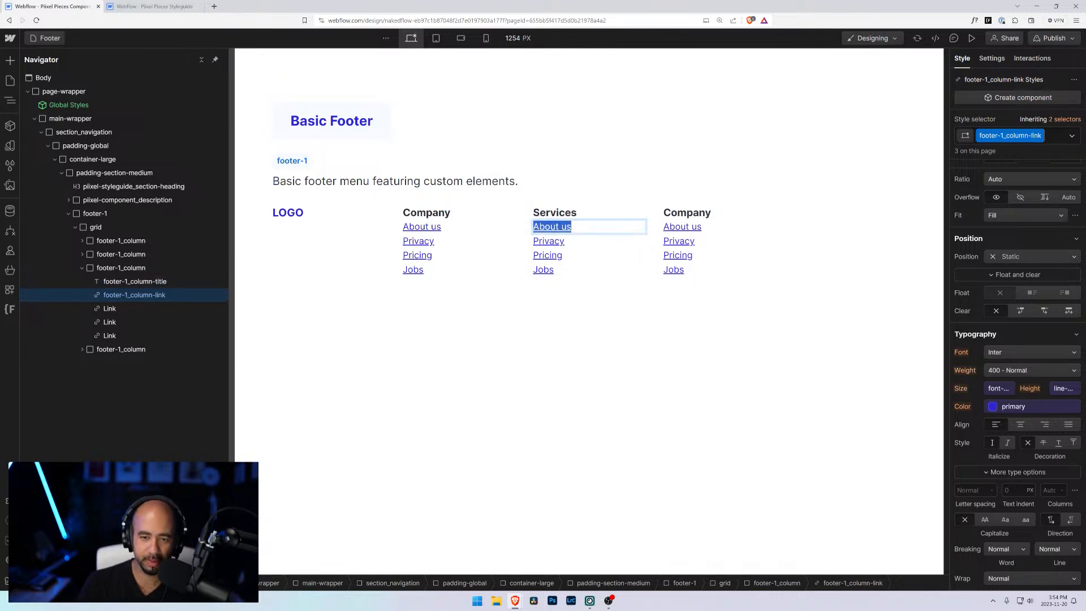
pyautogui.write('Website Design')
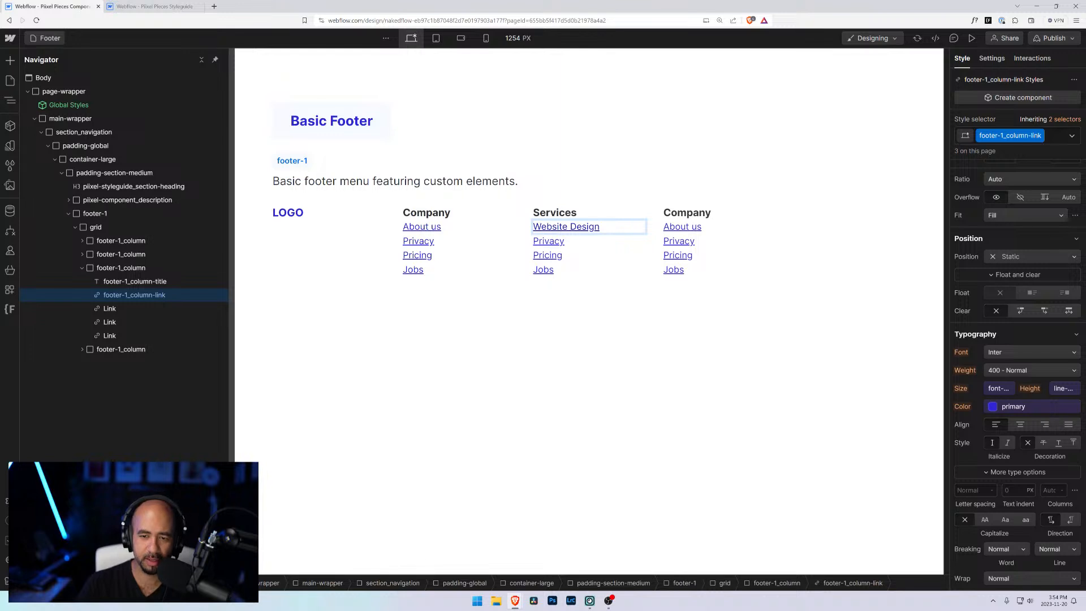
pyautogui.hotkey('ctrl', 'shift', 'Left')
pyautogui.write('design')
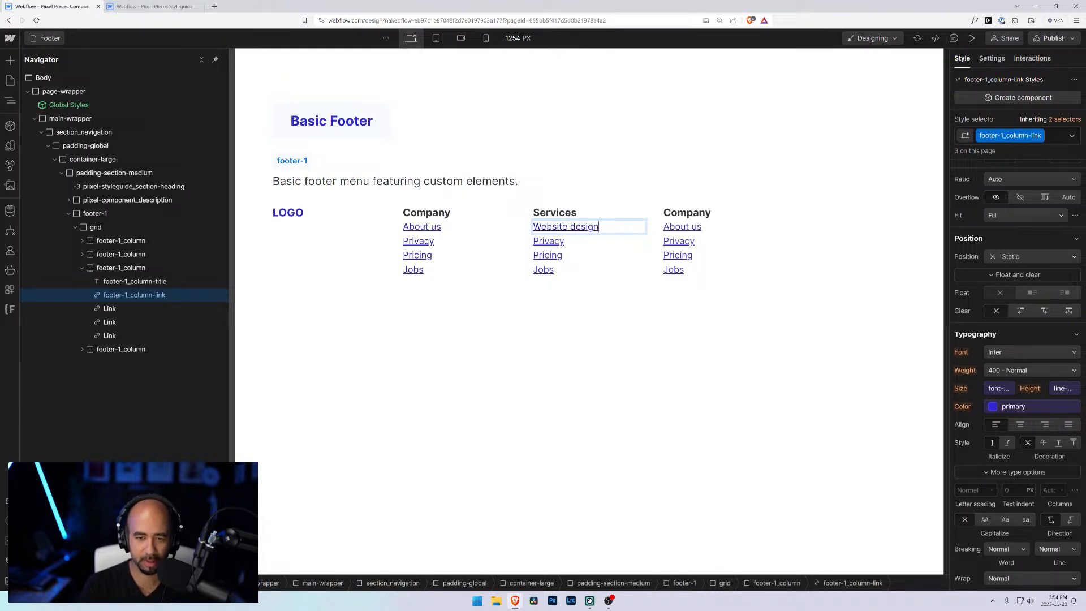
# Step: Rename the Services column's second link to Website development
pyautogui.click(552, 243)
pyautogui.hotkey('ctrl', 's')
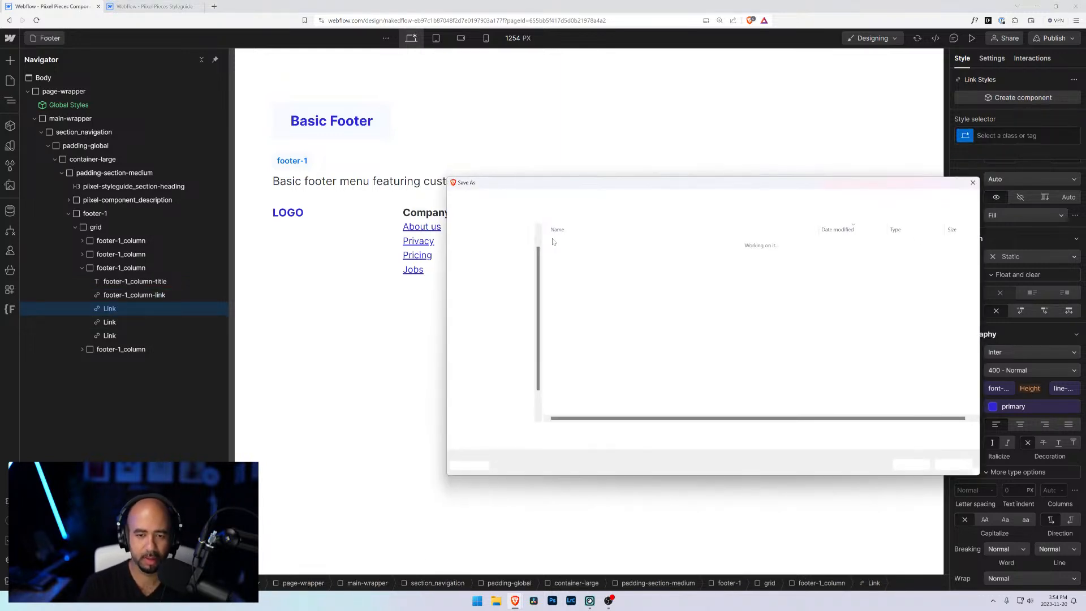
pyautogui.press('Escape')
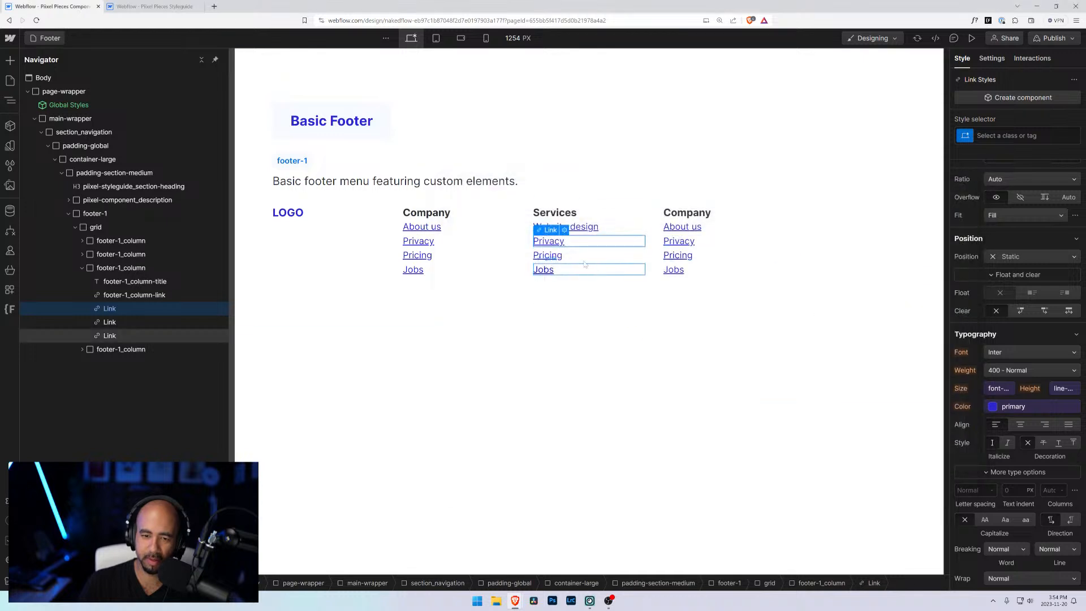
pyautogui.doubleClick(551, 242)
pyautogui.write('Web')
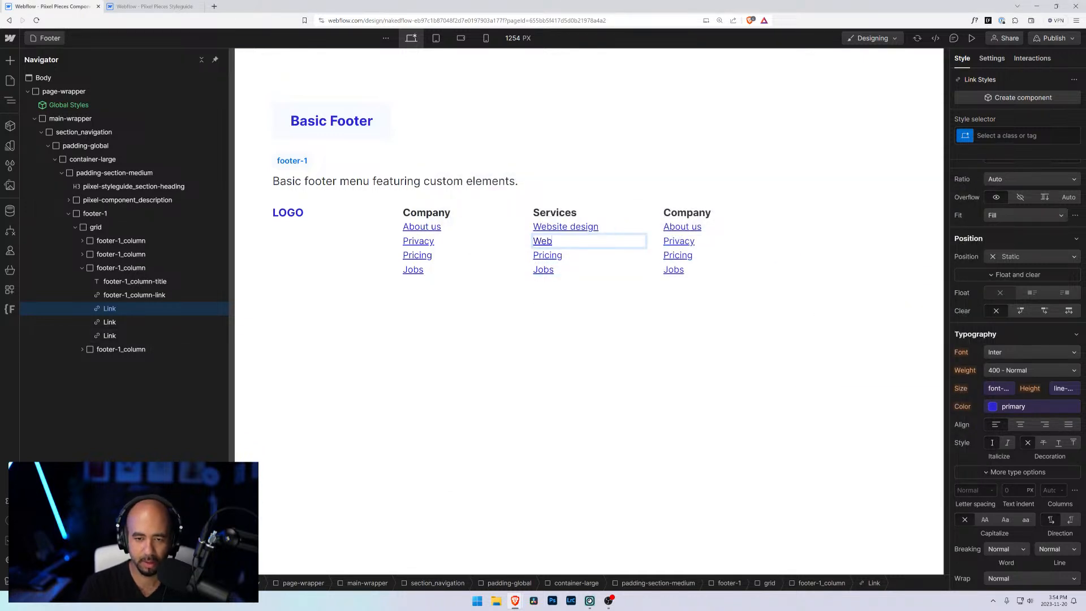
pyautogui.write('site development')
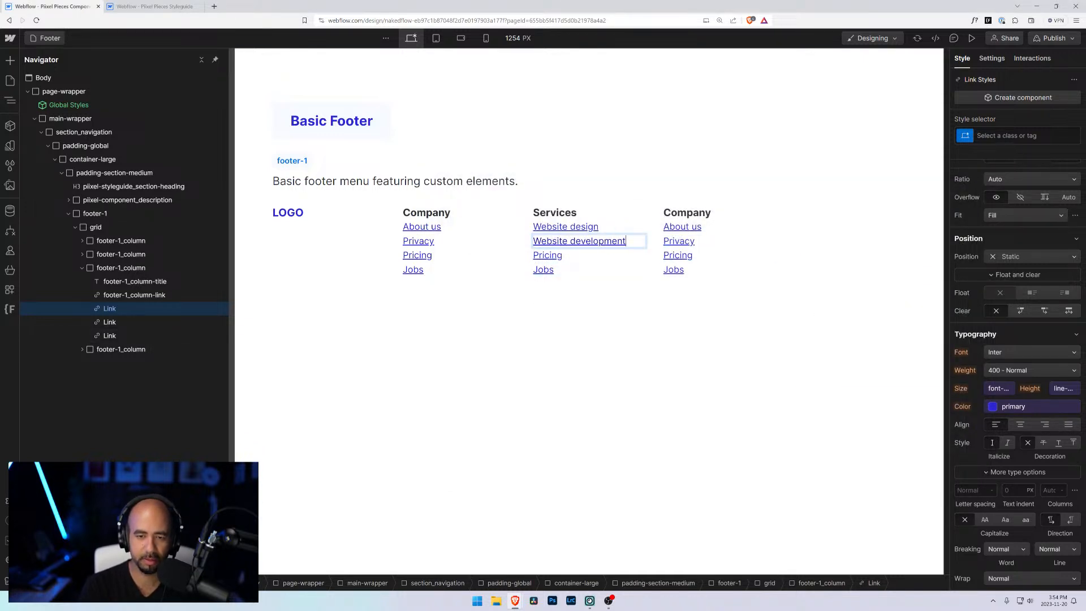
# Step: Rename the Services column's third link to Graphic design
pyautogui.doubleClick(547, 255)
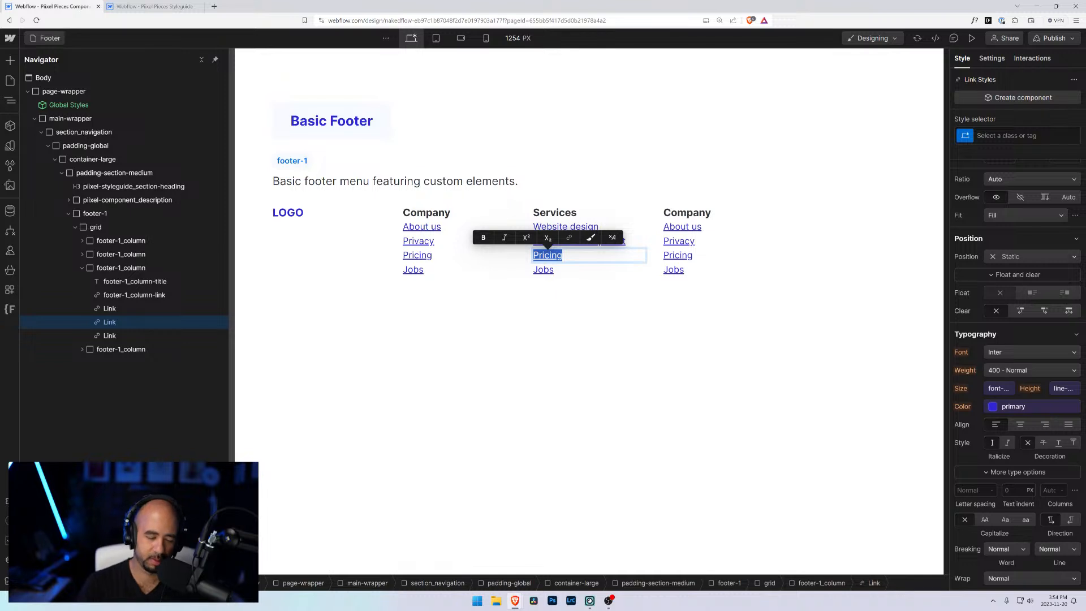
pyautogui.write('Graphic')
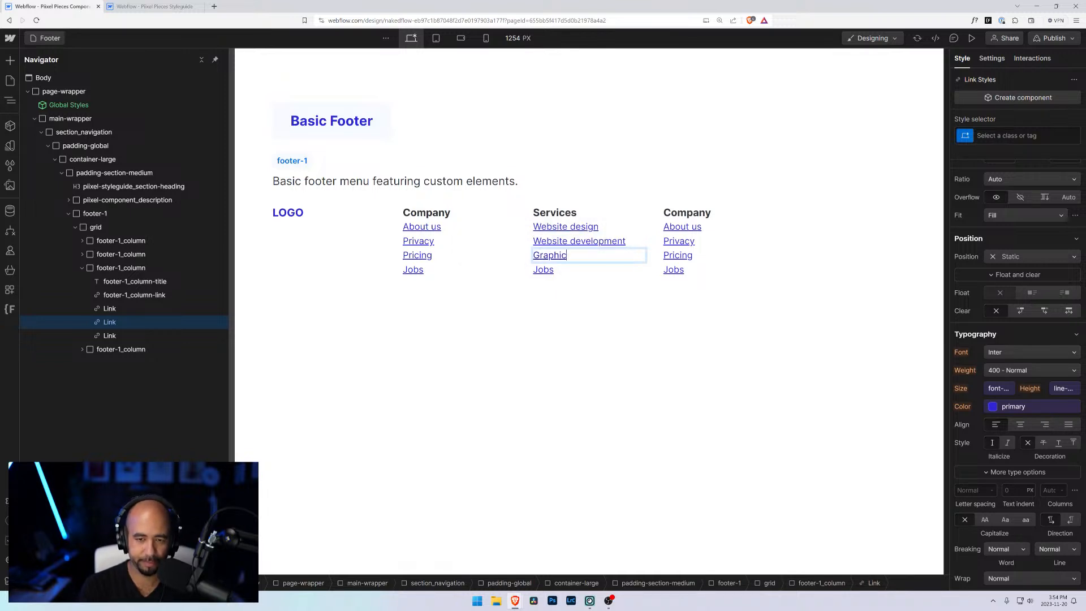
pyautogui.write(' Design')
pyautogui.press('BackSpace')
pyautogui.press('BackSpace')
pyautogui.press('BackSpace')
pyautogui.press('BackSpace')
pyautogui.press('BackSpace')
pyautogui.press('BackSpace')
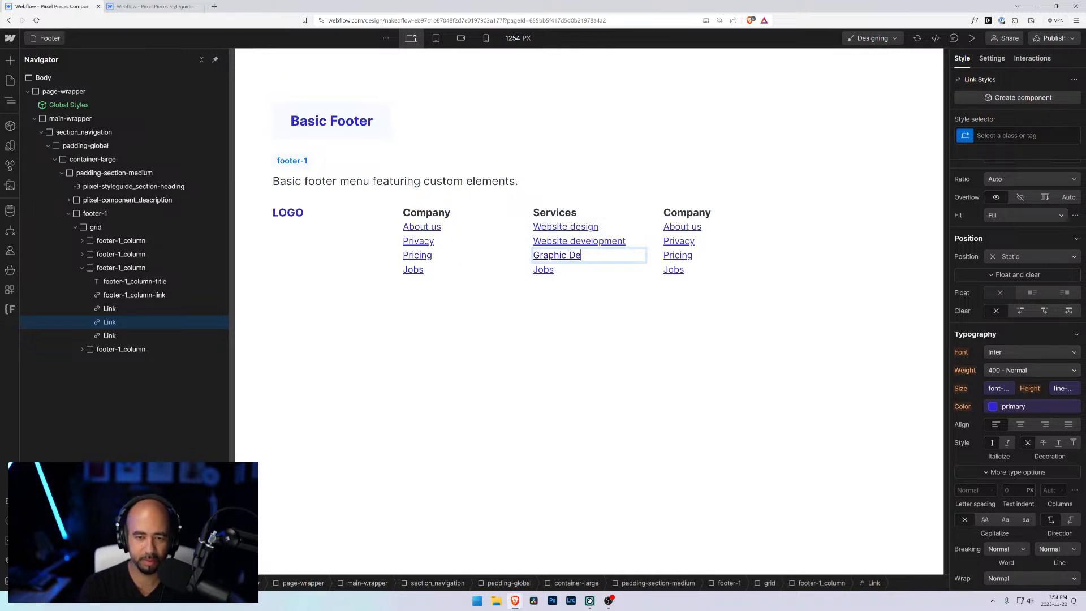
pyautogui.write('design')
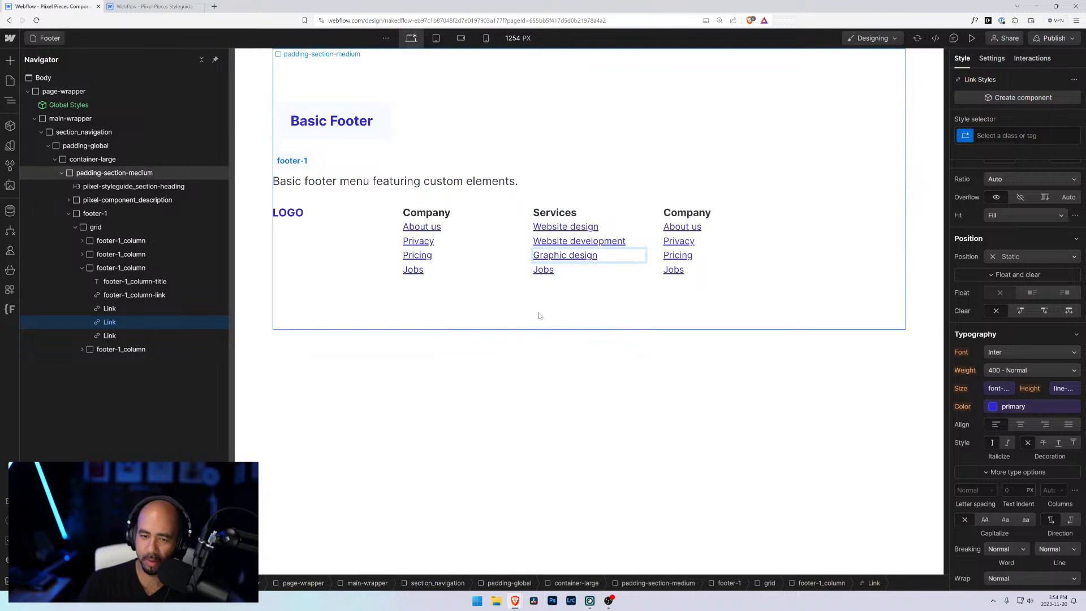
# Step: Rename the Services column's fourth link to Creative services
pyautogui.doubleClick(561, 273)
pyautogui.hotkey('ctrl', 'a')
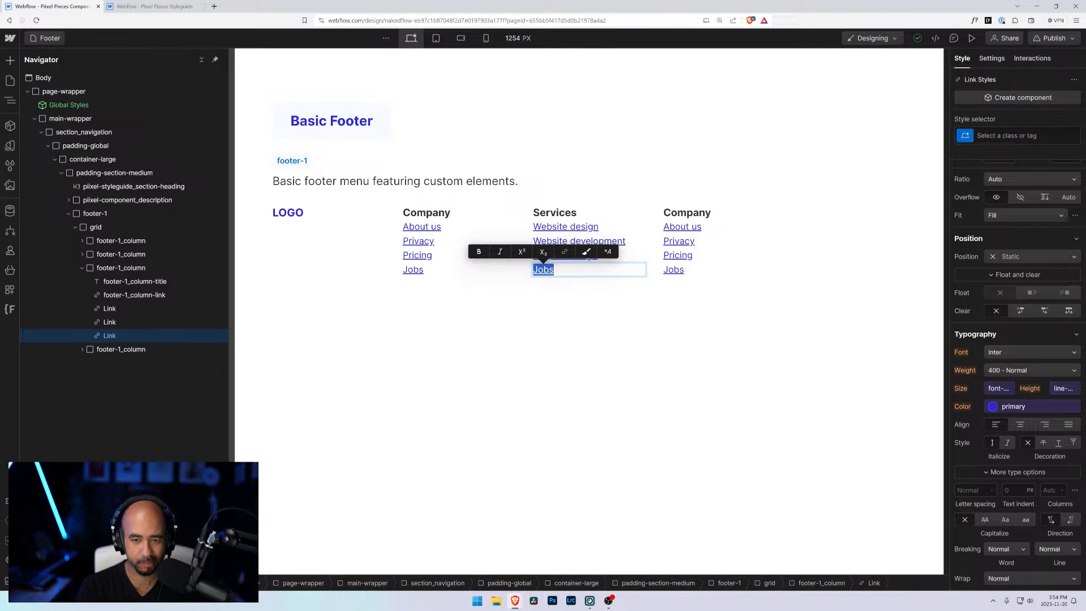
pyautogui.write('App')
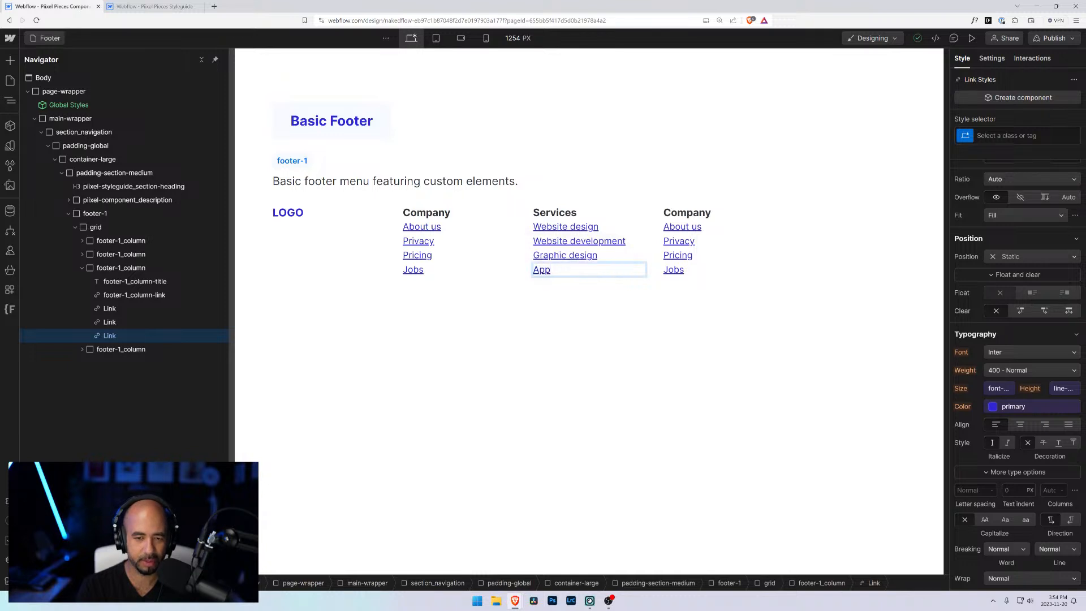
pyautogui.write('lication developm')
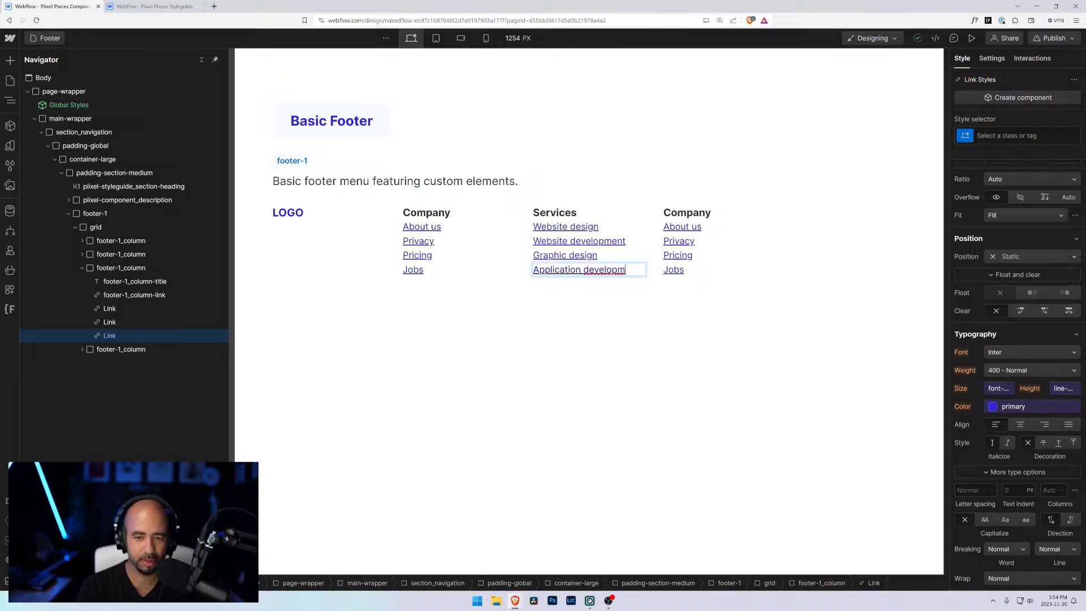
pyautogui.hotkey('ctrl', 'a')
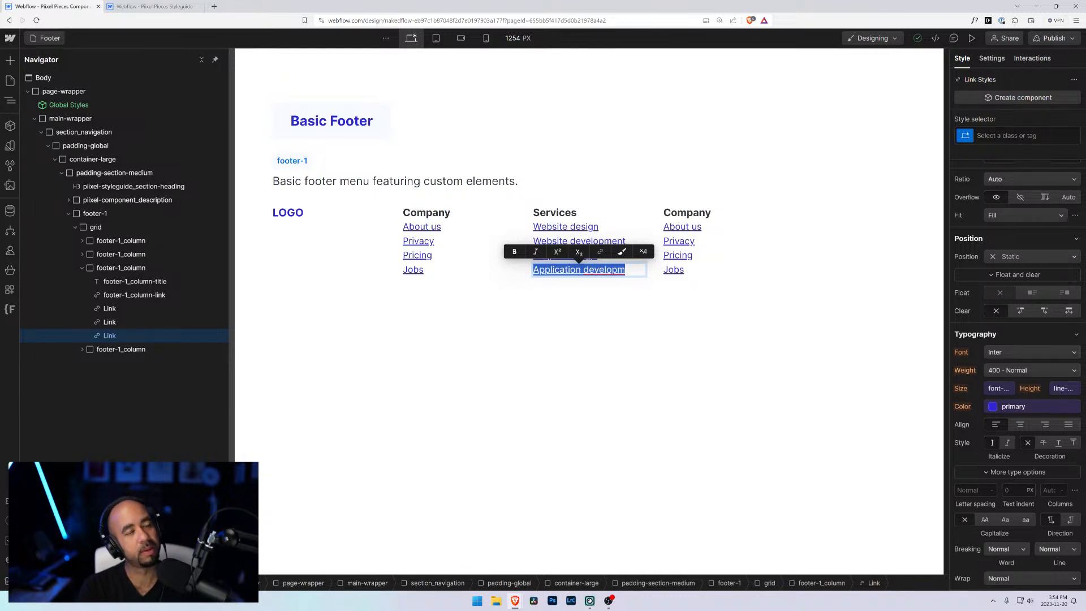
pyautogui.write('Creat')
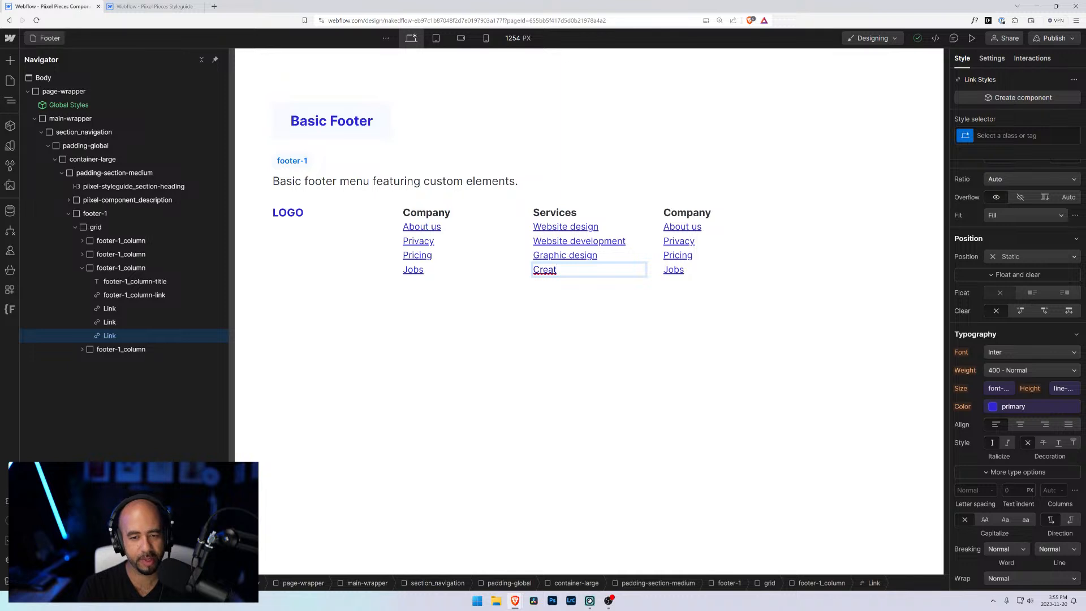
pyautogui.write('ive ')
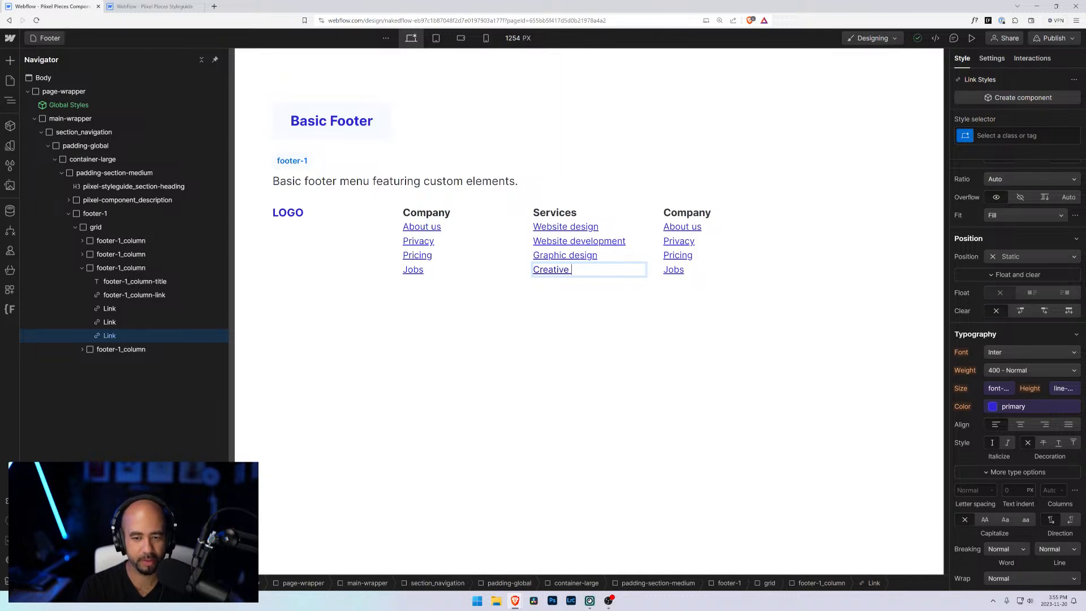
pyautogui.write('services')
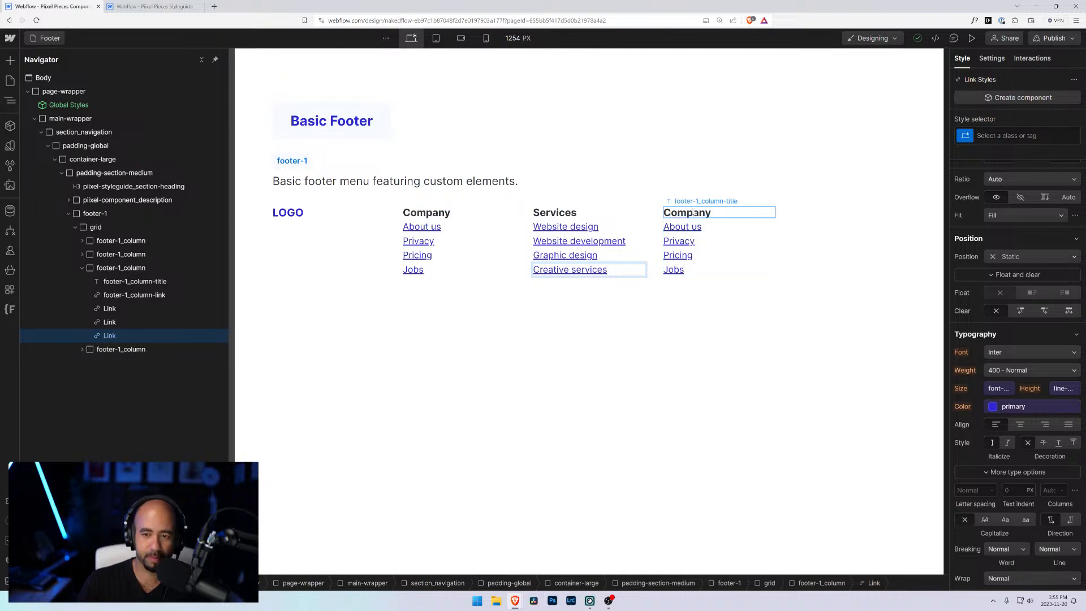
# Step: Retitle the third link column Products
pyautogui.doubleClick(694, 213)
pyautogui.write('Prodcuts')
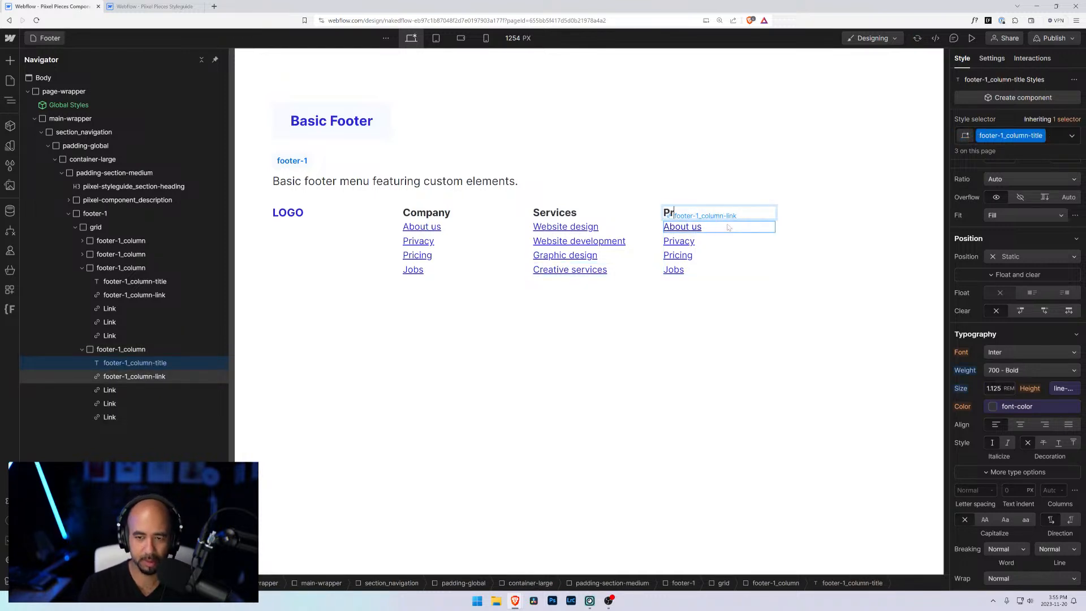
pyautogui.press('BackSpace')
pyautogui.press('BackSpace')
pyautogui.press('BackSpace')
pyautogui.press('BackSpace')
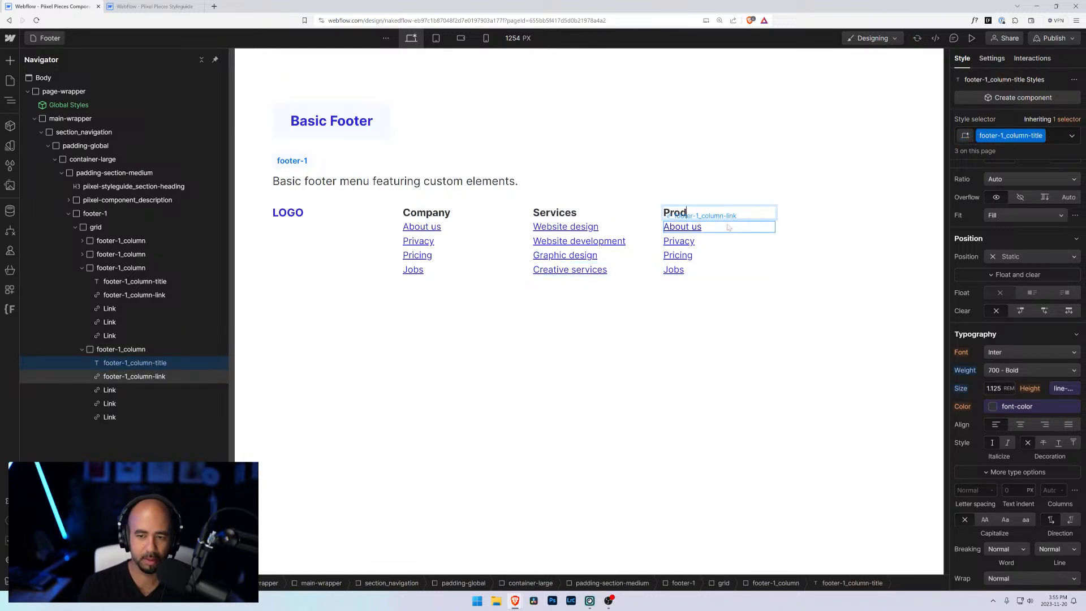
pyautogui.write('ucts')
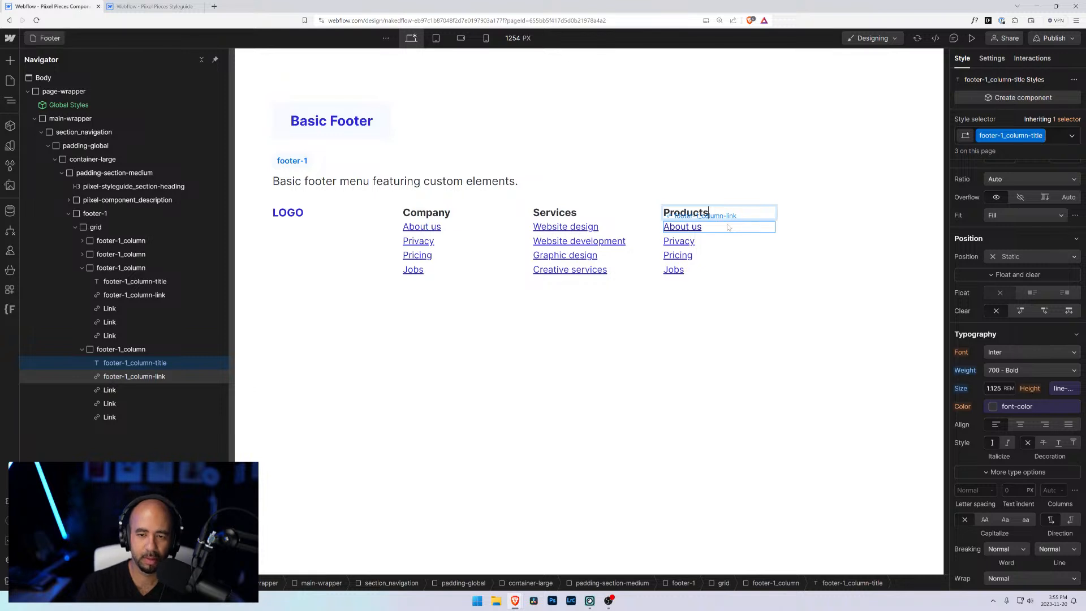
# Step: Rename the Products column's first two links to Templates and Components
pyautogui.click(685, 228)
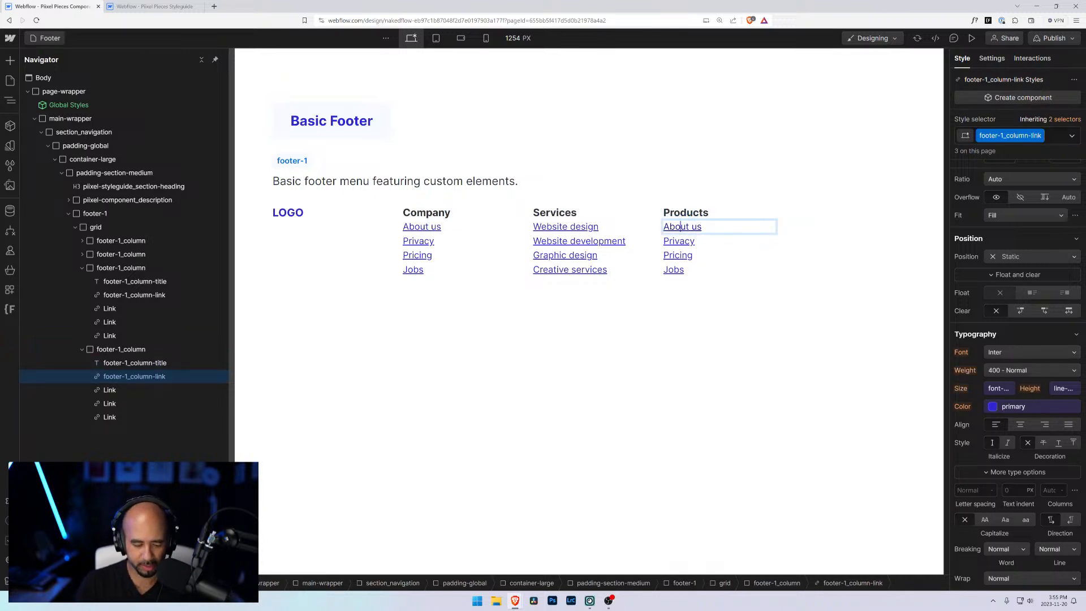
pyautogui.doubleClick(684, 228)
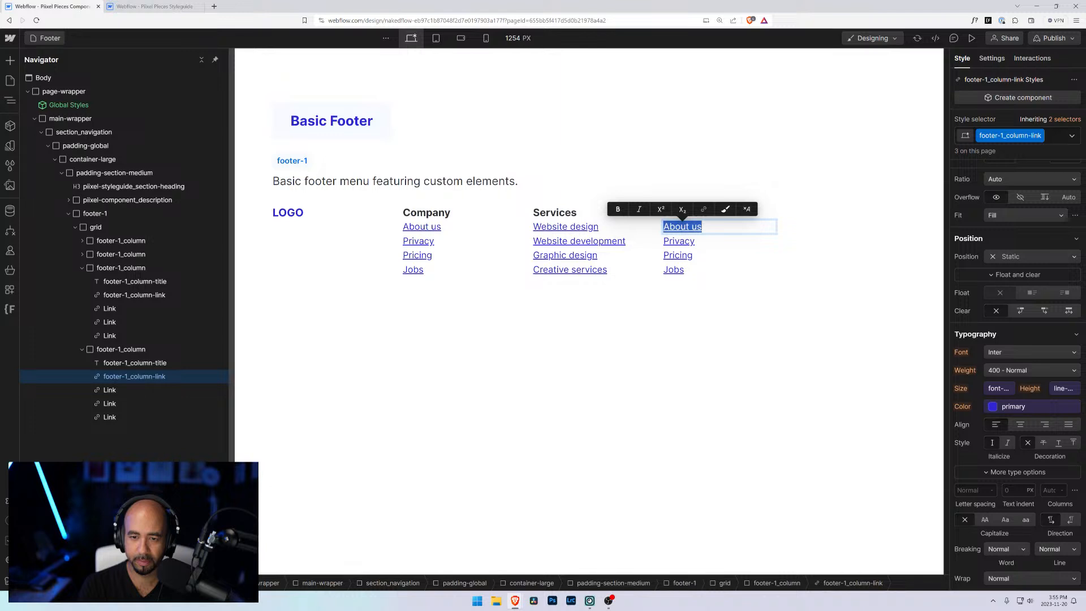
pyautogui.write('Templates')
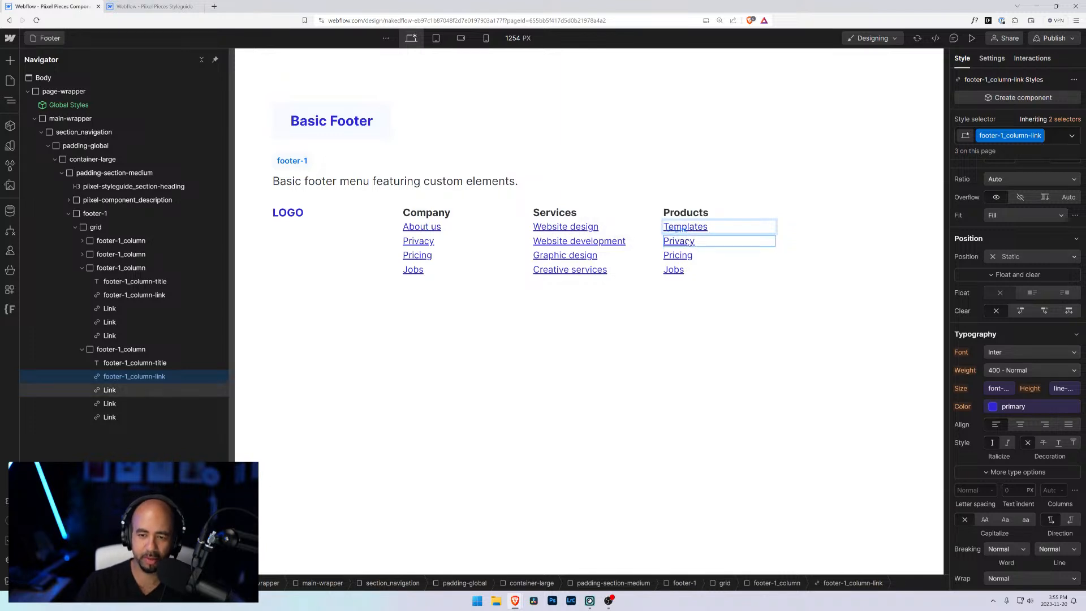
pyautogui.doubleClick(679, 241)
pyautogui.write('Compo')
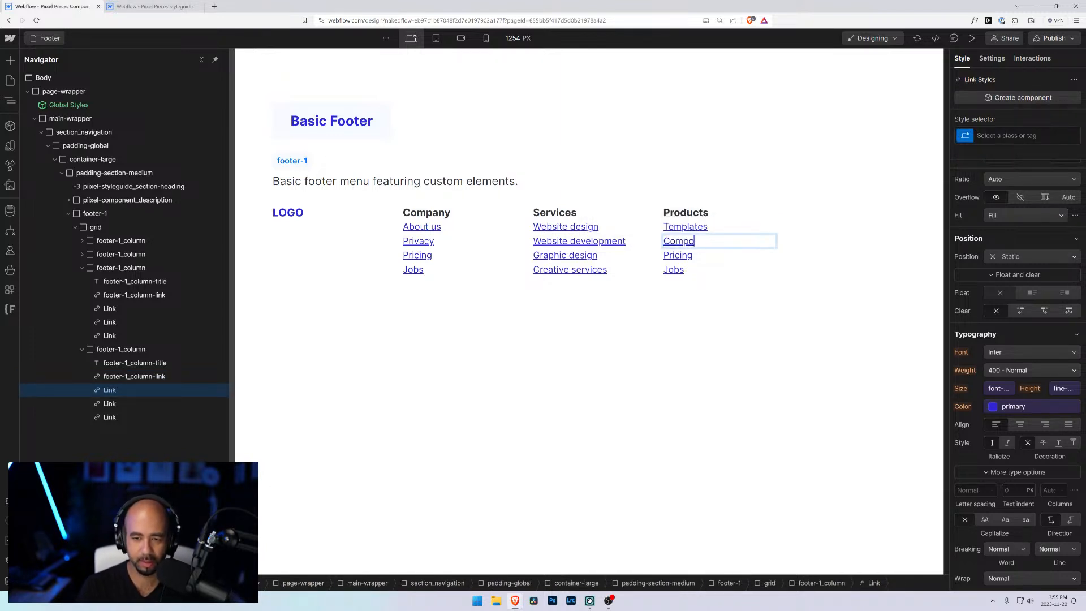
pyautogui.write('nents')
# Step: Rename the Products column's last two links to Stickers and T-shirts
pyautogui.doubleClick(678, 255)
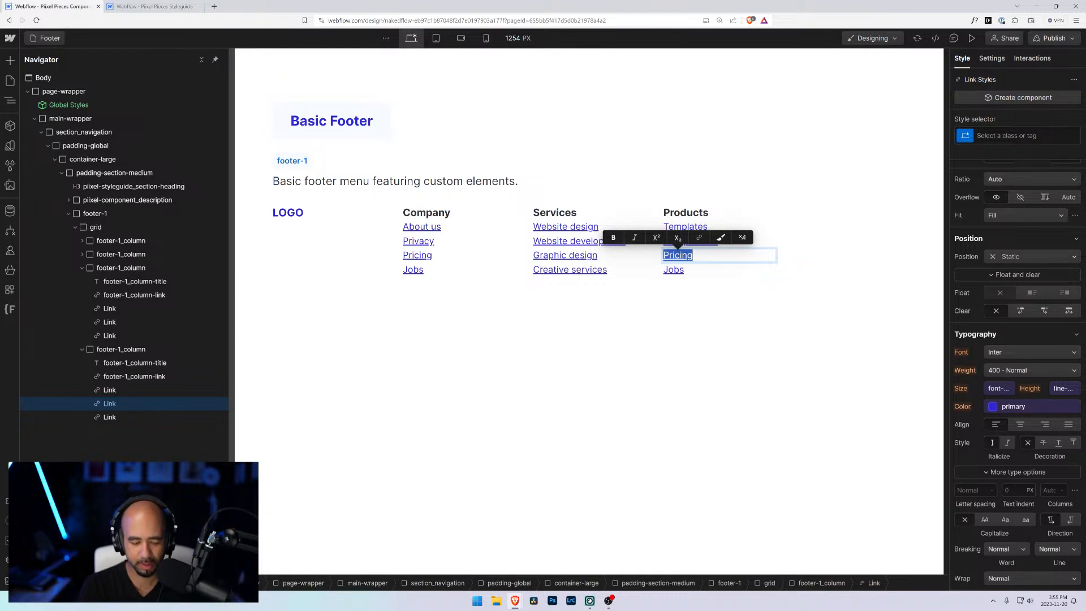
pyautogui.write('Print')
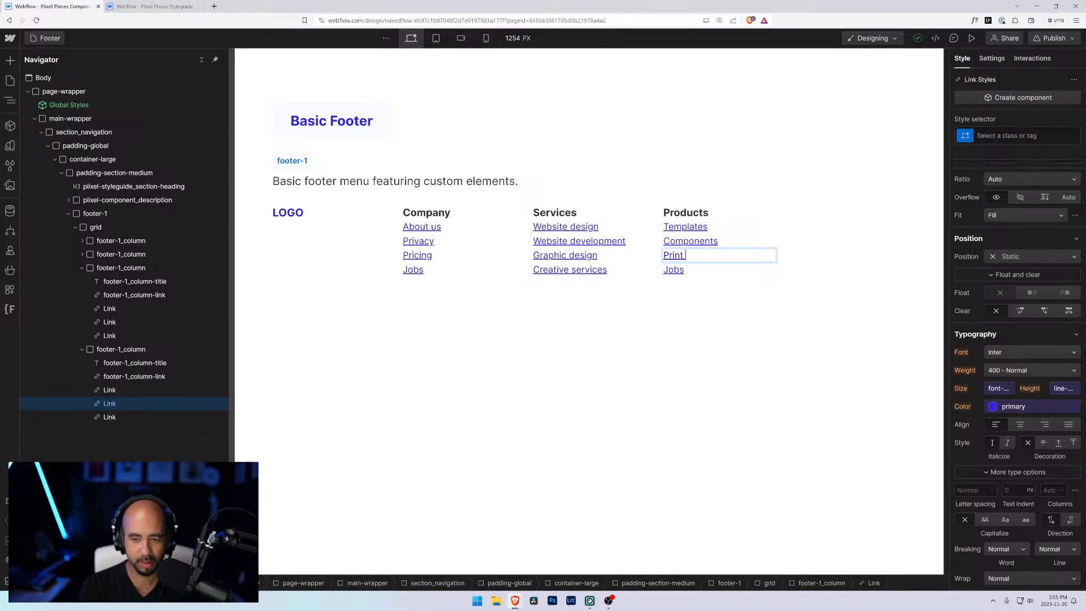
pyautogui.press('BackSpace')
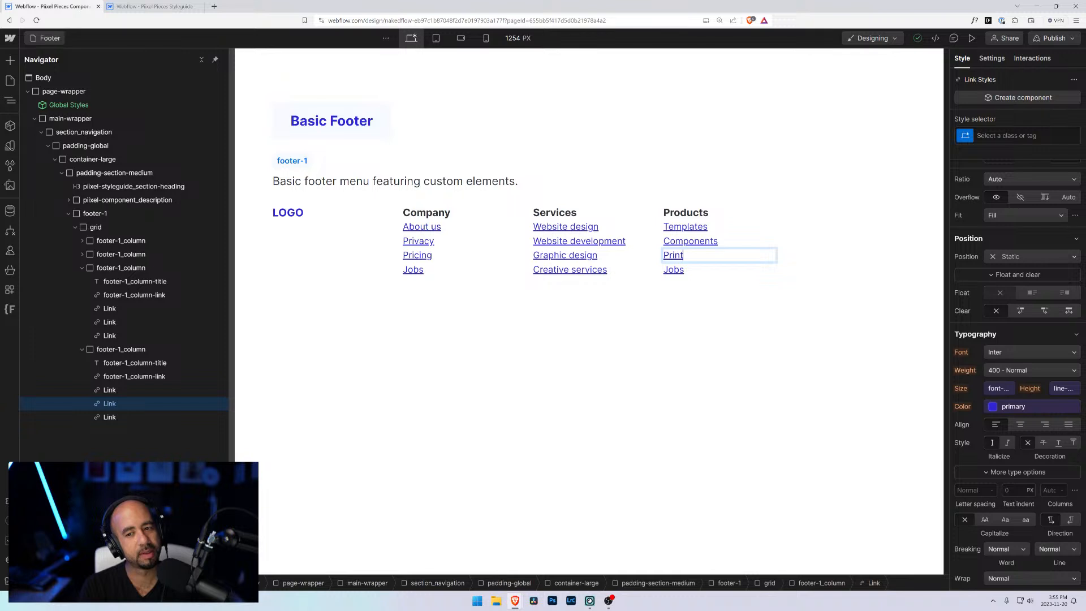
pyautogui.hotkey('ctrl', 'a')
pyautogui.write('Stickers')
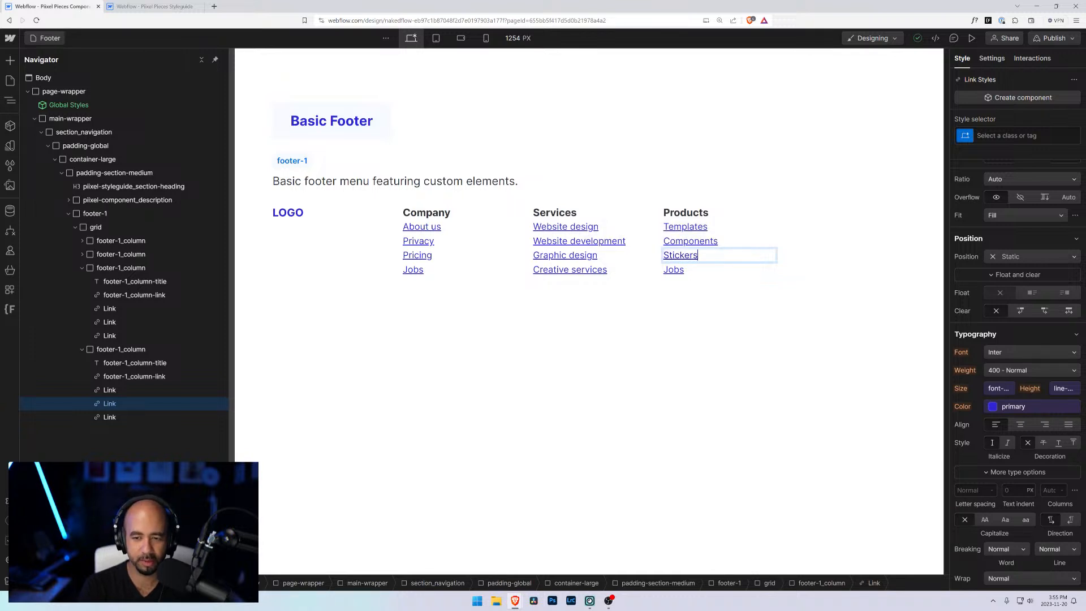
pyautogui.doubleClick(676, 270)
pyautogui.hotkey('ctrl', 'a')
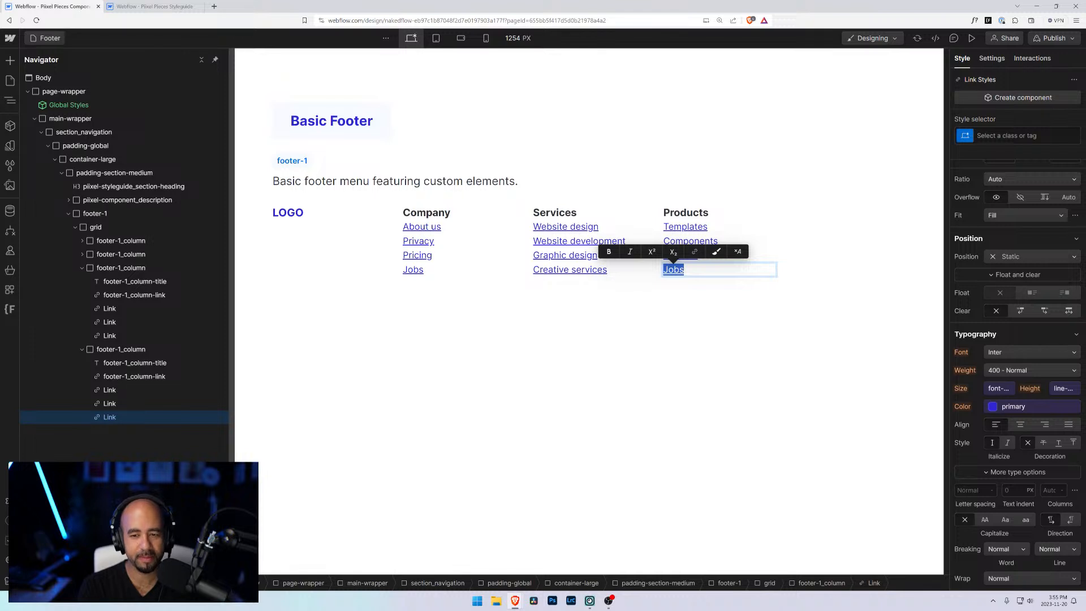
pyautogui.write('T-shirts')
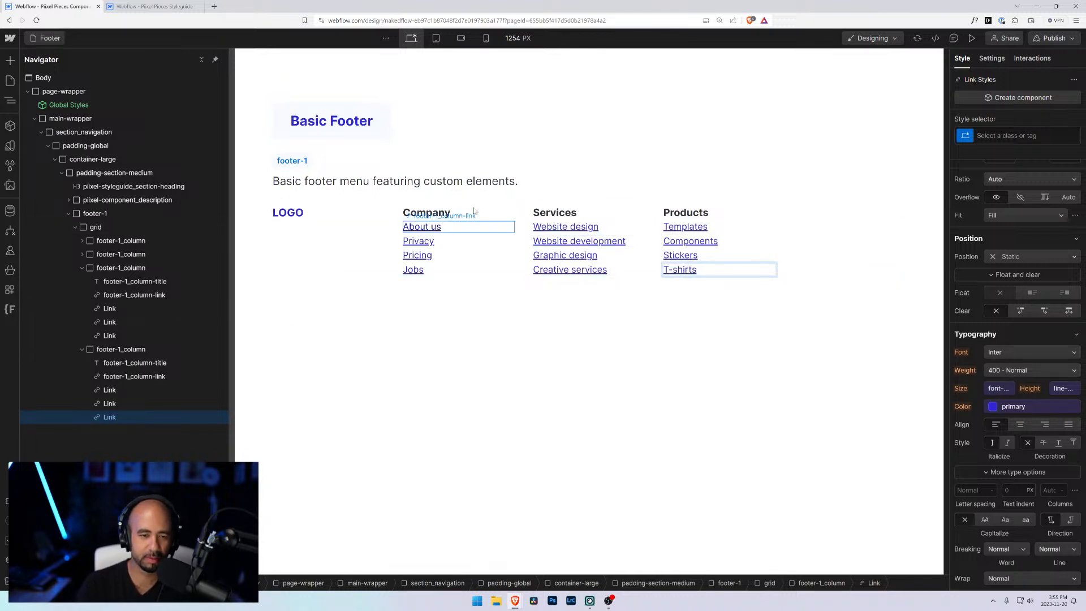
# Step: Shorten the Services links to Design and Development and rename the third to Consulting
pyautogui.click(426, 228)
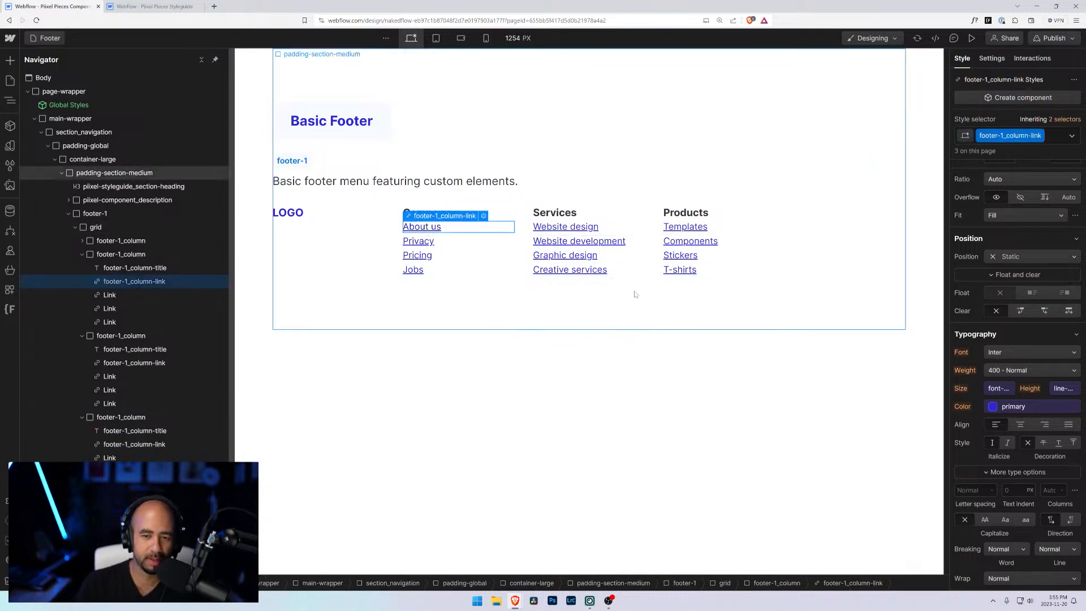
pyautogui.click(565, 227)
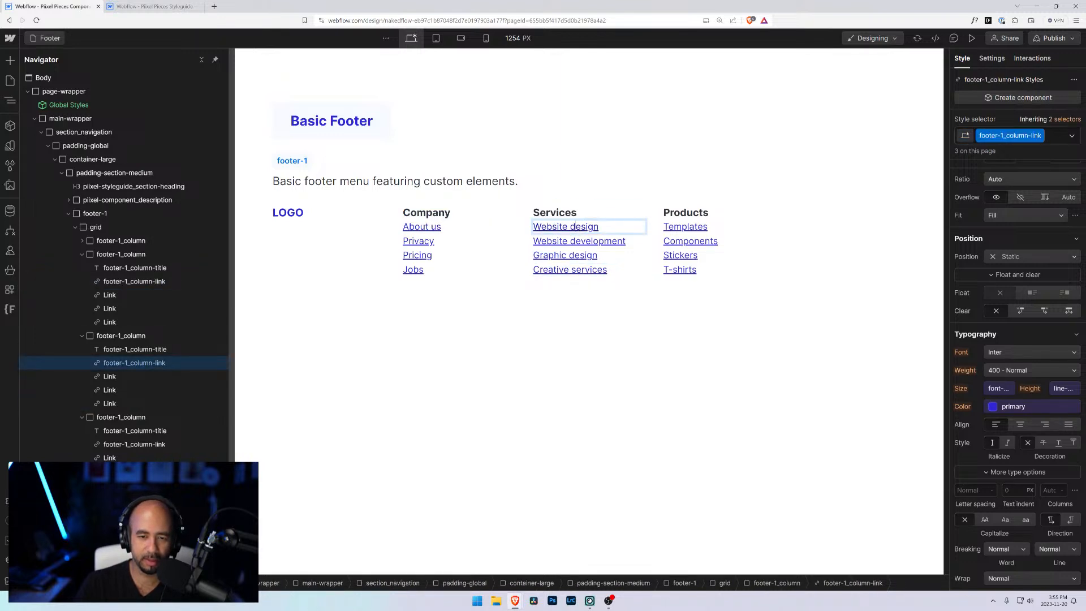
pyautogui.moveTo(575, 227); pyautogui.dragTo(531, 241)
pyautogui.write('D')
pyautogui.doubleClick(568, 242)
pyautogui.write('D')
pyautogui.click(572, 255)
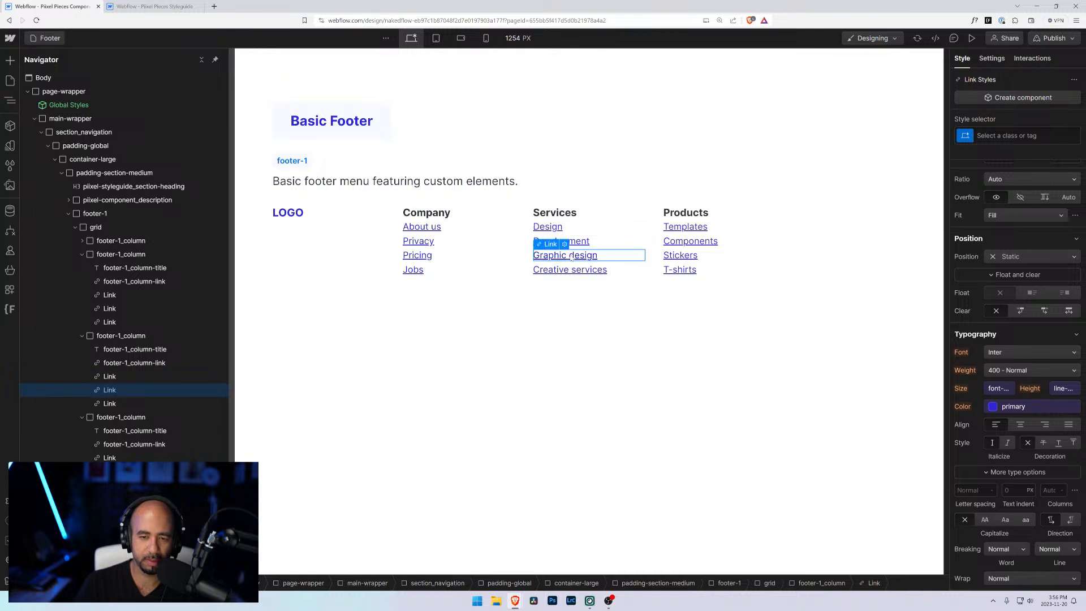
pyautogui.doubleClick(571, 257)
pyautogui.click(568, 255)
pyautogui.moveTo(599, 255); pyautogui.dragTo(532, 255)
pyautogui.write('Consulting')
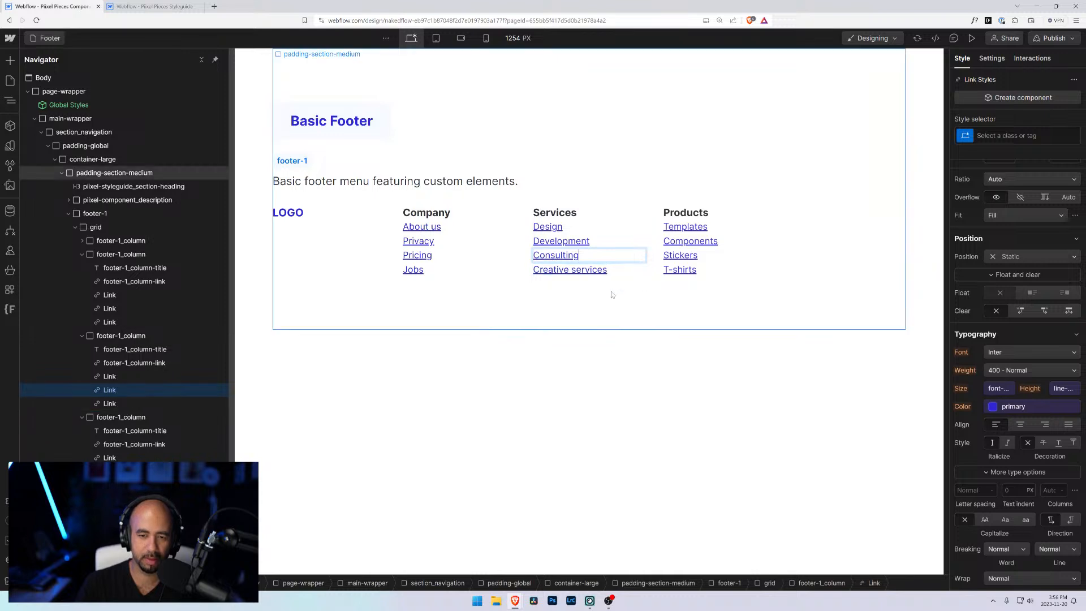
# Step: Duplicate the Products column to add a fifth column to the footer grid
pyautogui.click(792, 305)
pyautogui.click(792, 253)
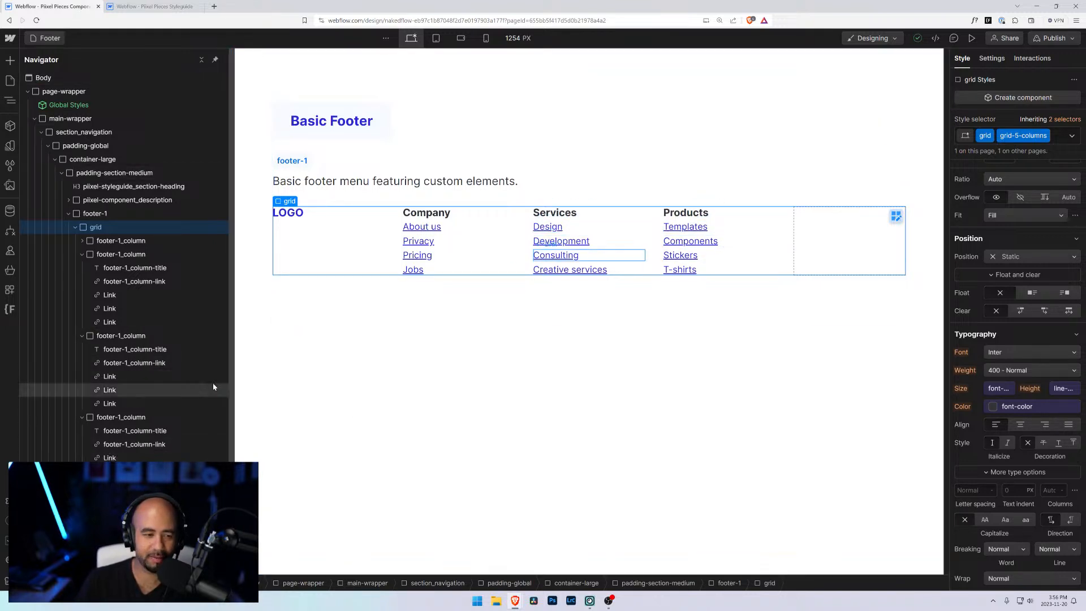
pyautogui.click(82, 254)
pyautogui.click(81, 267)
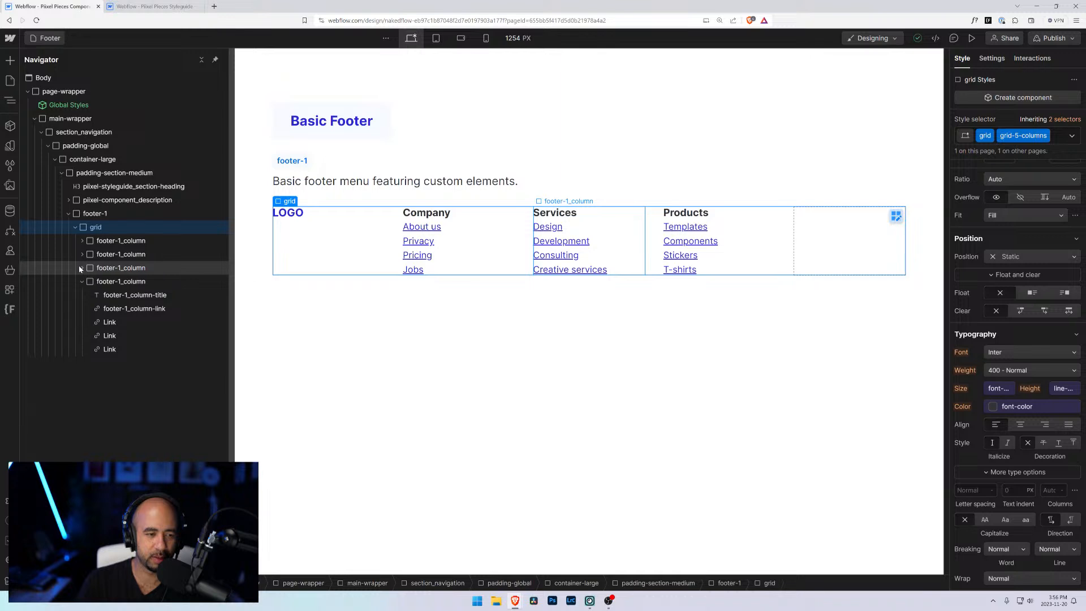
pyautogui.click(88, 284)
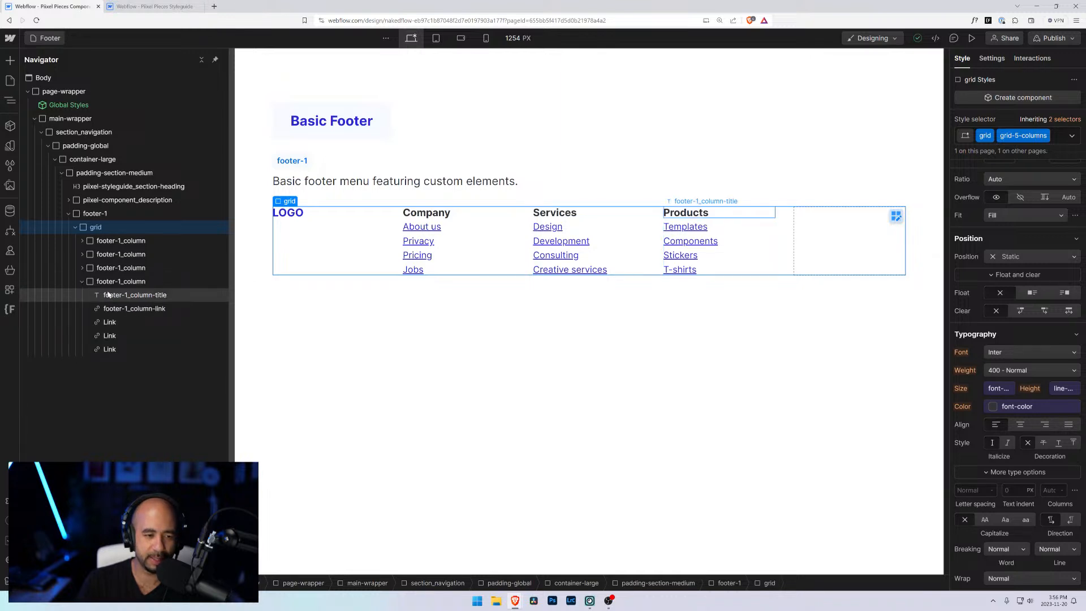
pyautogui.click(82, 282)
pyautogui.hotkey('ctrl', 'd')
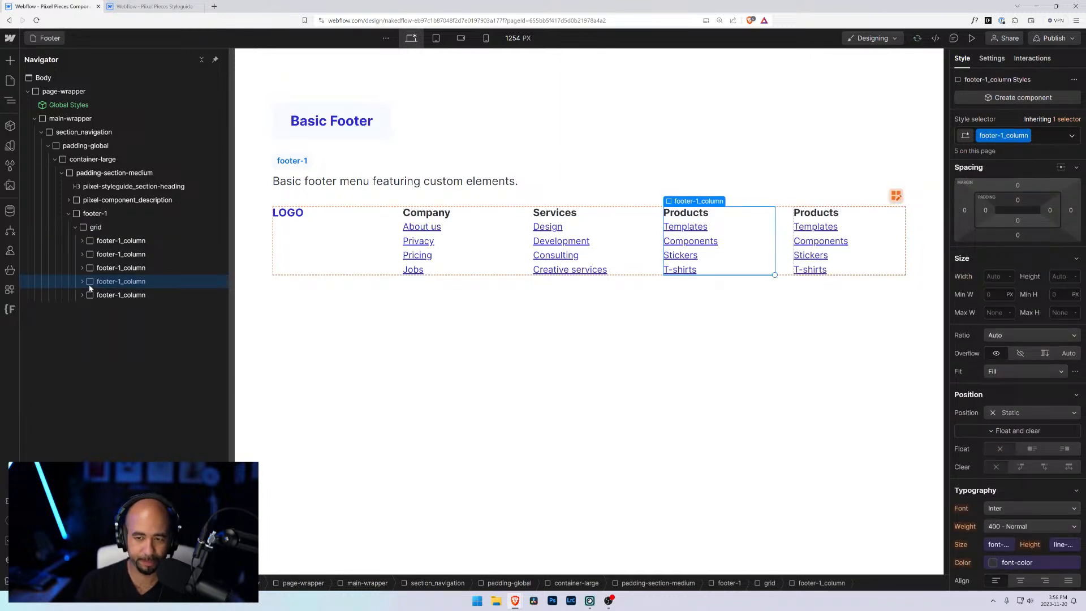
# Step: Rename the fifth column's heading to Social
pyautogui.doubleClick(816, 213)
pyautogui.write('Social')
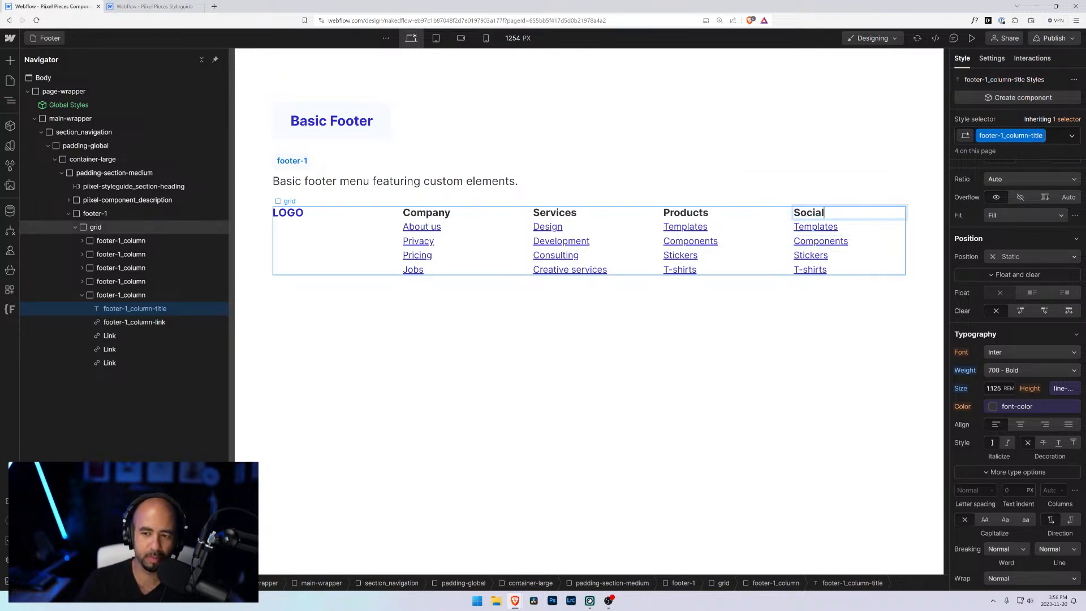
# Step: Apply the footer-1_column-link class to the Social column's Components link
pyautogui.click(110, 325)
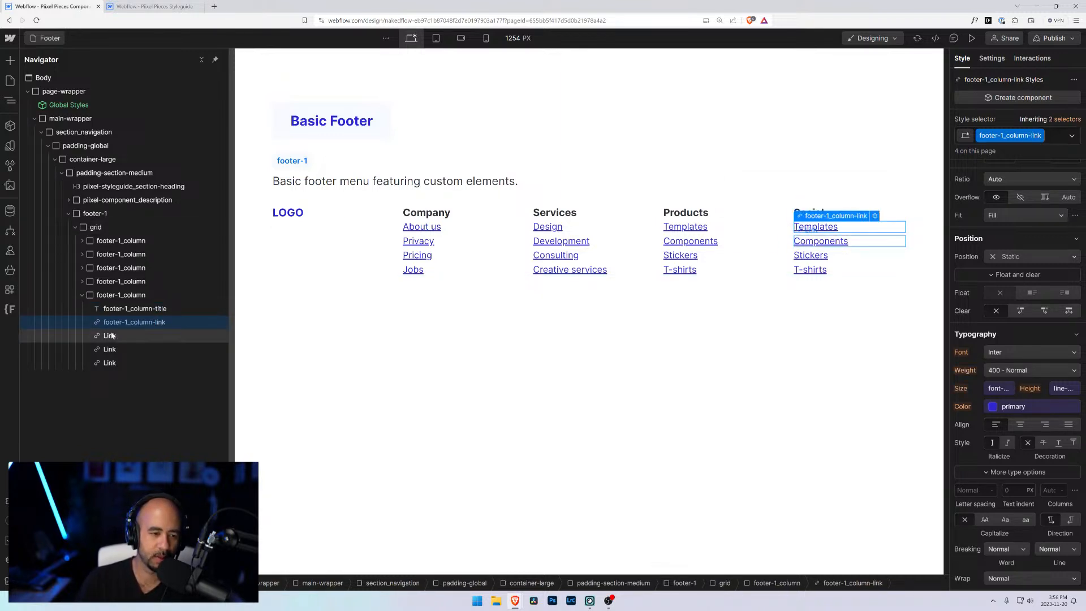
pyautogui.click(112, 336)
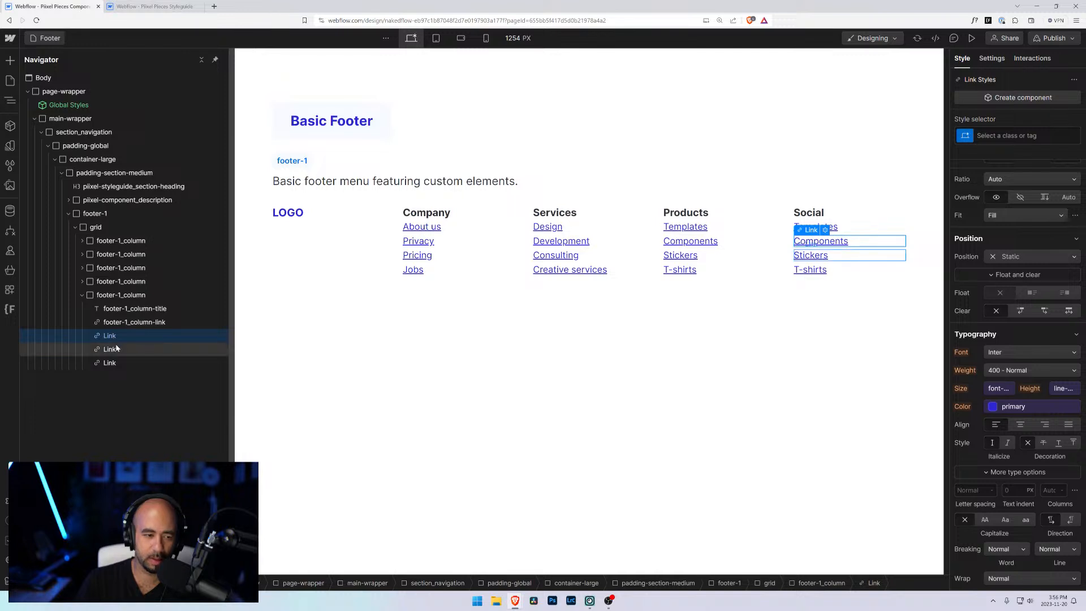
pyautogui.click(110, 350)
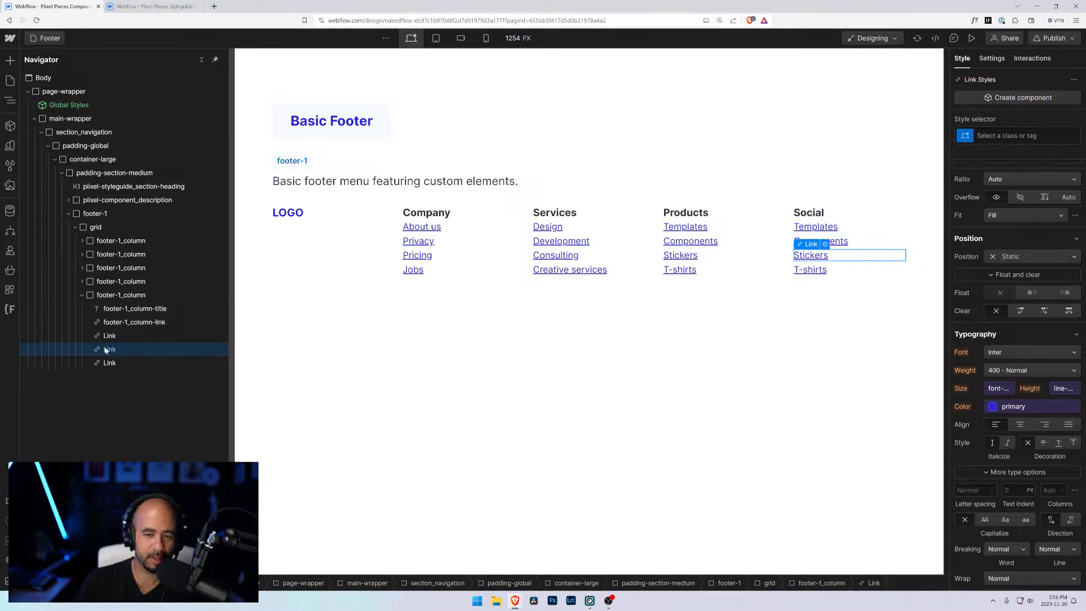
pyautogui.click(125, 325)
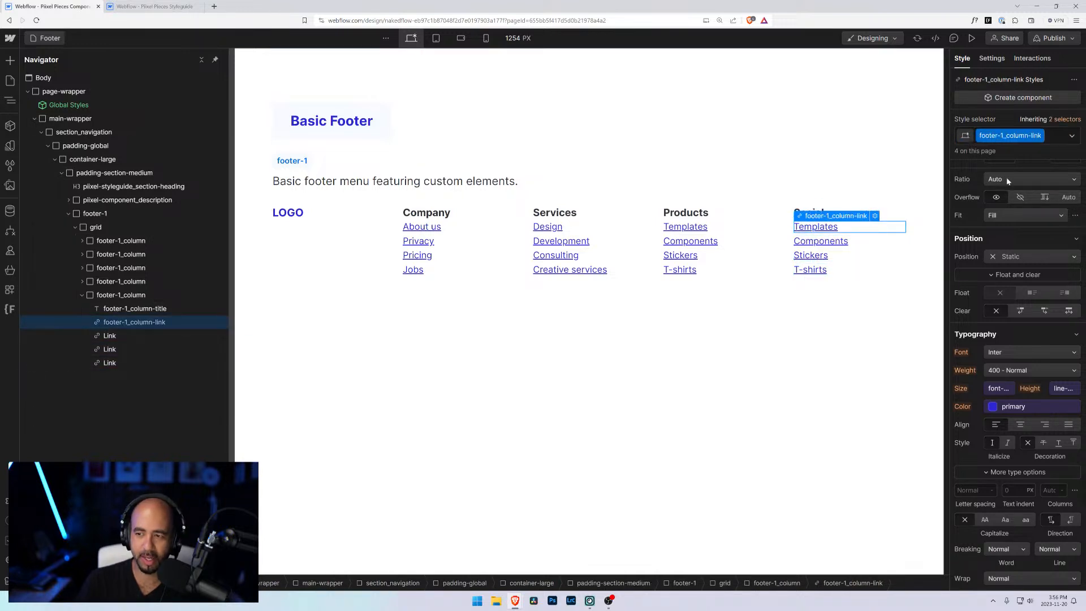
pyautogui.hotkey('ctrl', 'Return')
pyautogui.hotkey('ctrl', 'c')
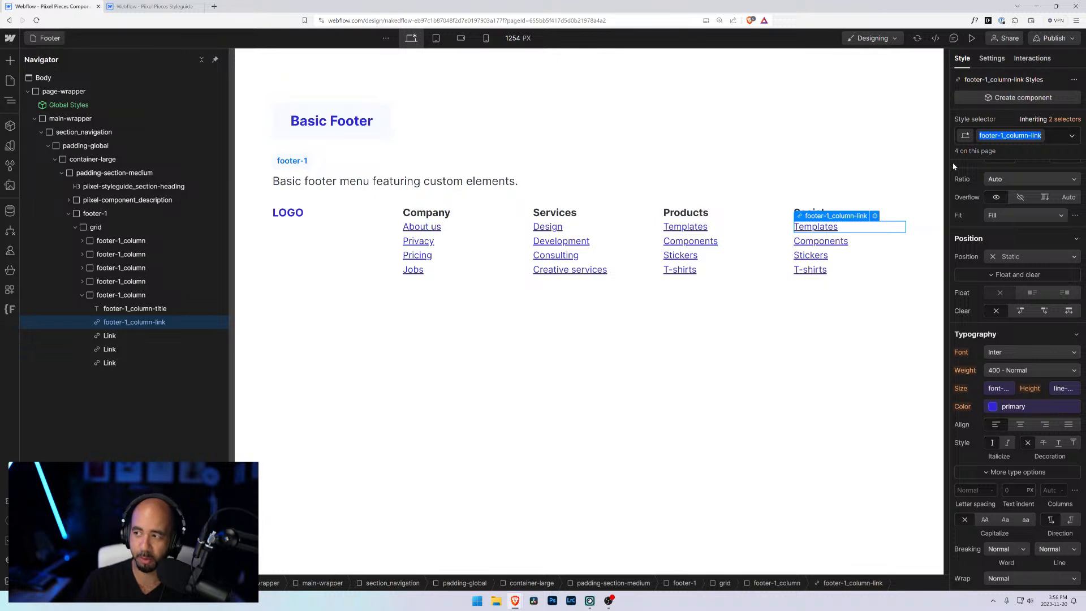
pyautogui.click(840, 242)
pyautogui.click(1007, 135)
pyautogui.hotkey('ctrl', 'v')
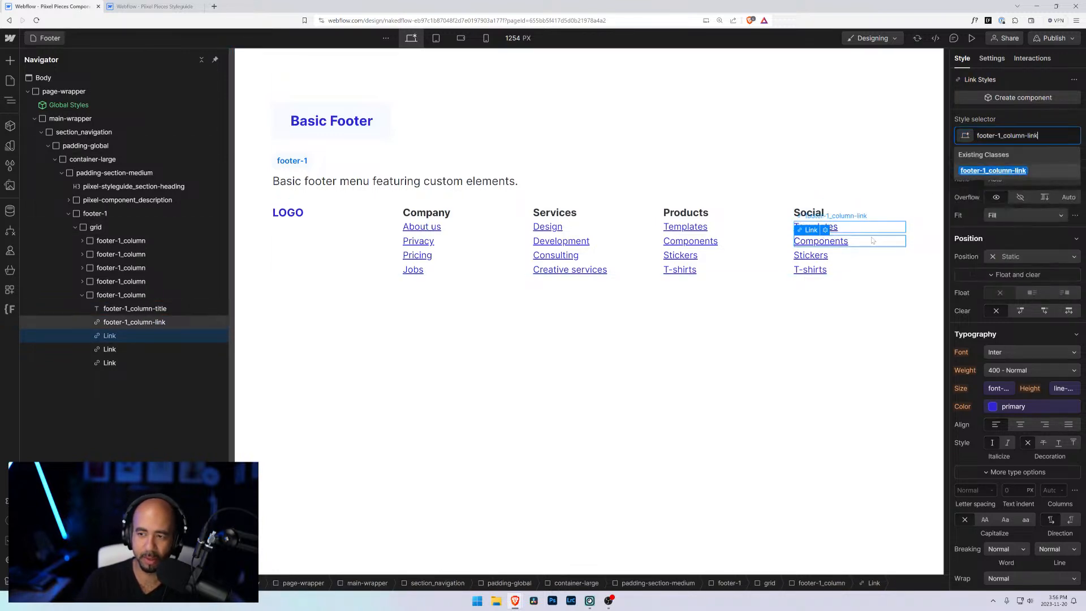
pyautogui.press('Return')
# Step: Apply the footer-1_column-link class to the Social column's Stickers and T-shirts links
pyautogui.click(814, 256)
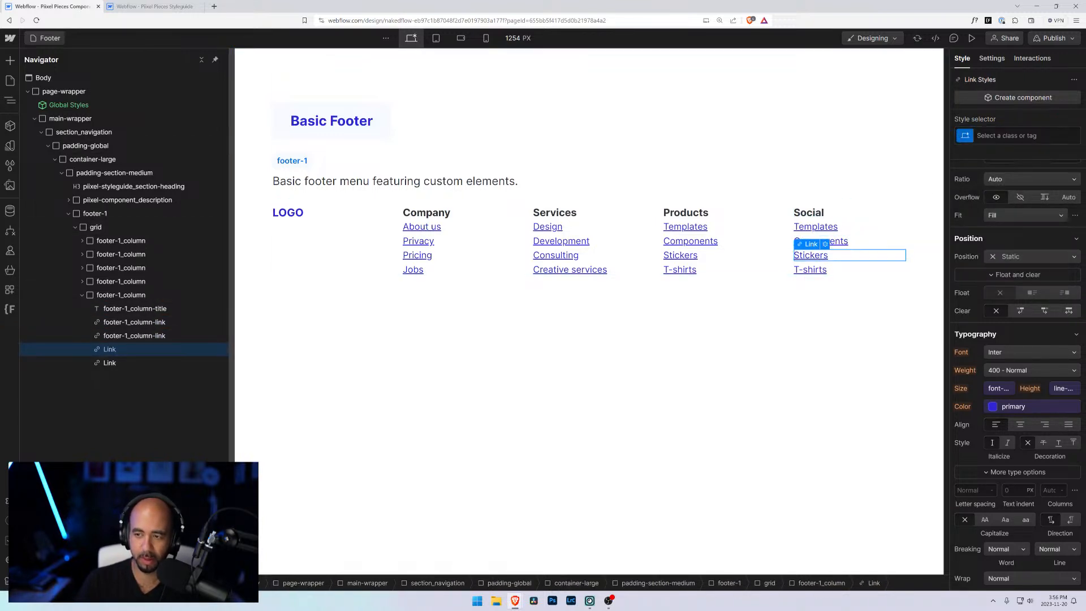
pyautogui.hotkey('ctrl', 'Return')
pyautogui.hotkey('ctrl', 'v')
pyautogui.press('Return')
pyautogui.click(811, 270)
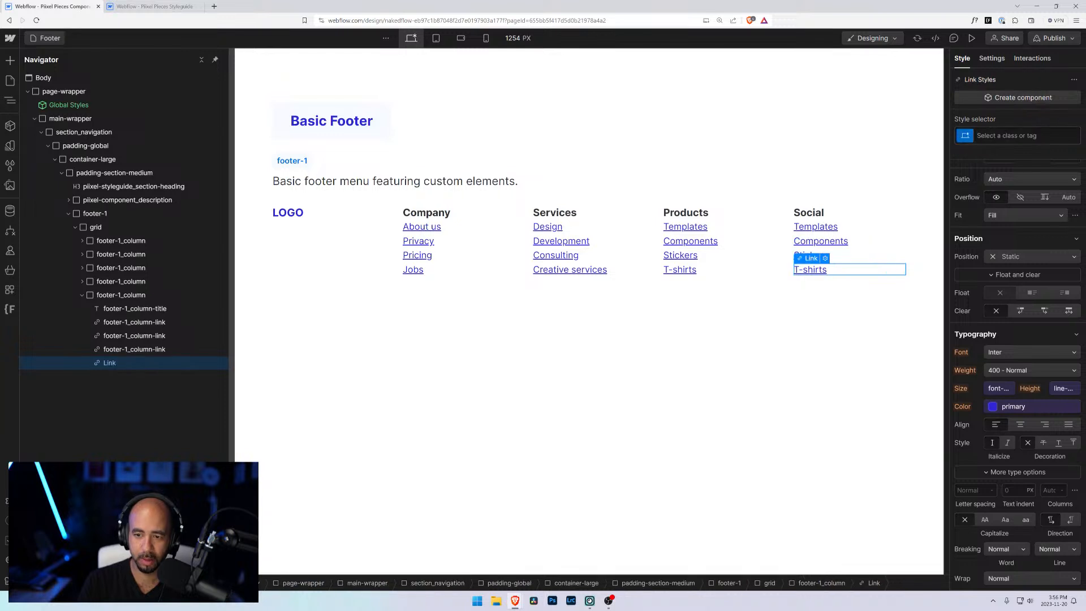
pyautogui.hotkey('ctrl', 'Return')
pyautogui.hotkey('ctrl', 'v')
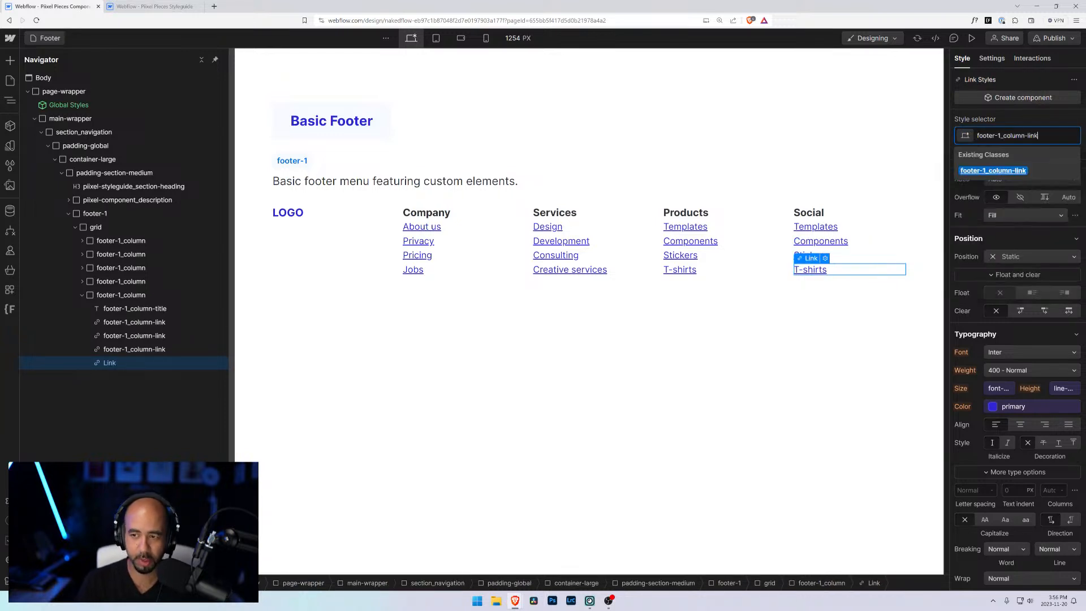
pyautogui.press('Return')
# Step: Apply the footer-1_column-link class to the Company column's Privacy, Pricing and Jobs links
pyautogui.click(419, 241)
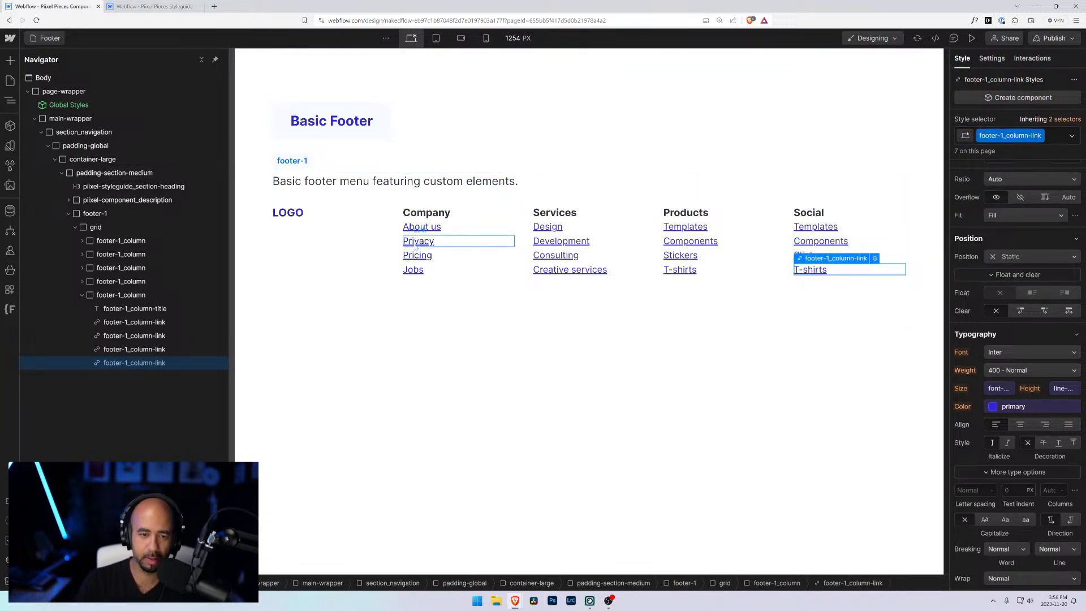
pyautogui.hotkey('ctrl', 'Return')
pyautogui.hotkey('ctrl', 'v')
pyautogui.press('Return')
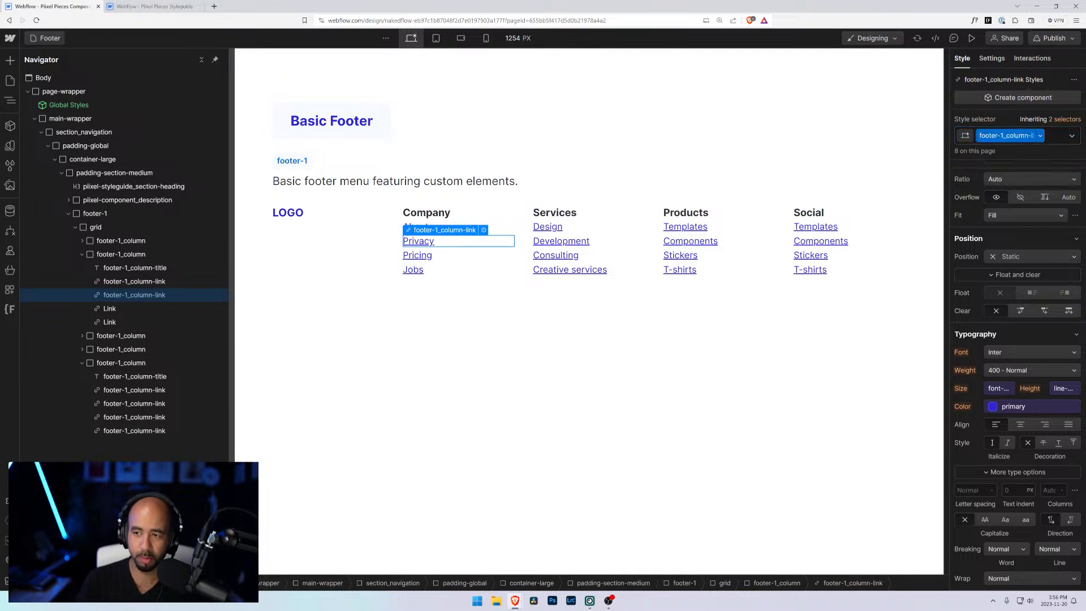
pyautogui.click(417, 255)
pyautogui.hotkey('ctrl', 'Return')
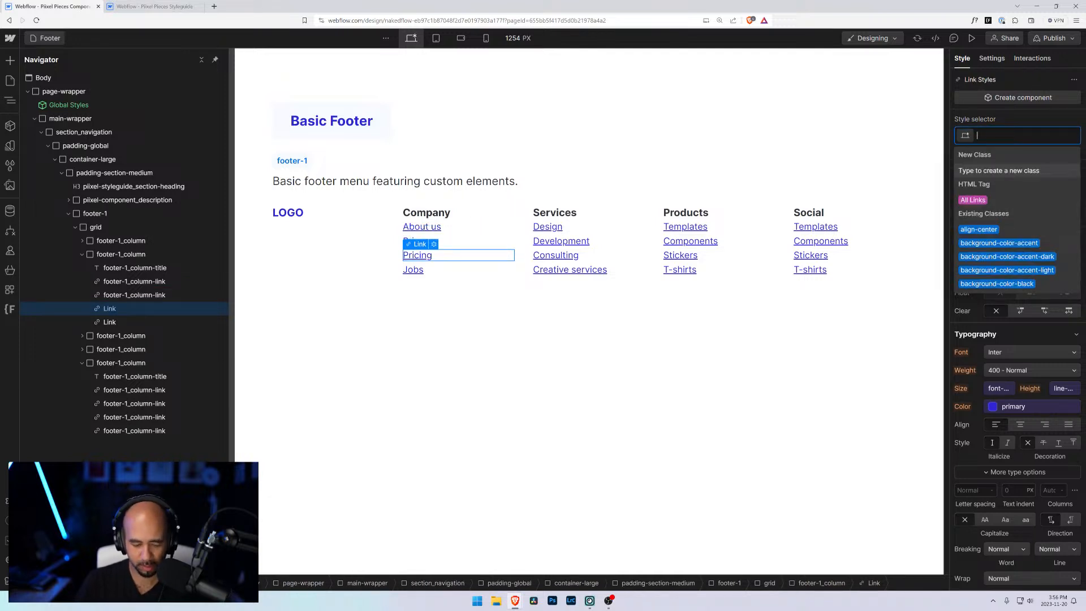
pyautogui.hotkey('ctrl', 'v')
pyautogui.press('Return')
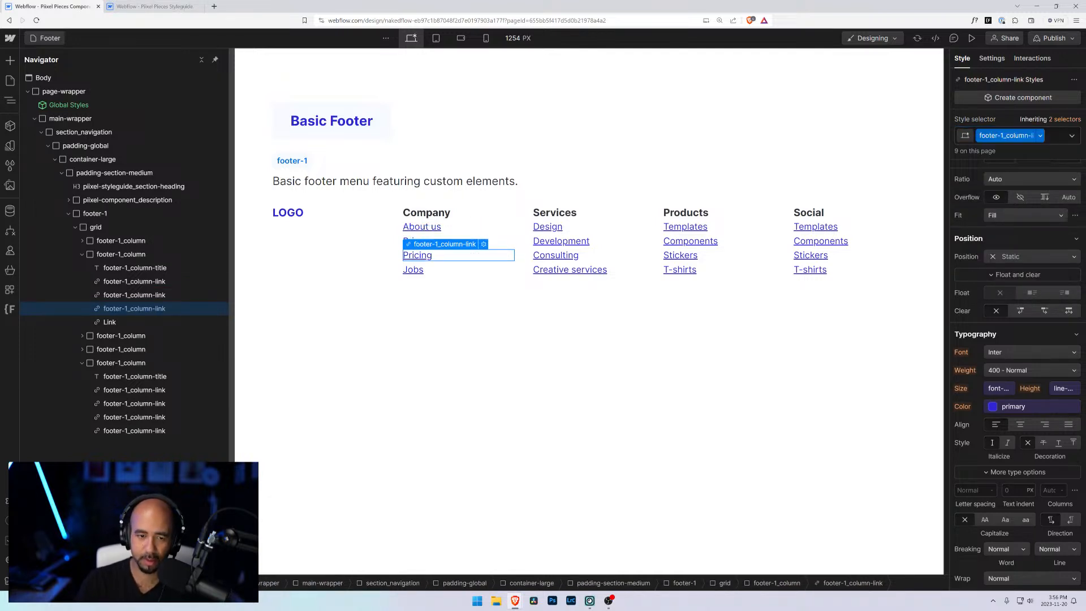
pyautogui.press('Down')
pyautogui.hotkey('ctrl', 'Return')
pyautogui.hotkey('ctrl', 'v')
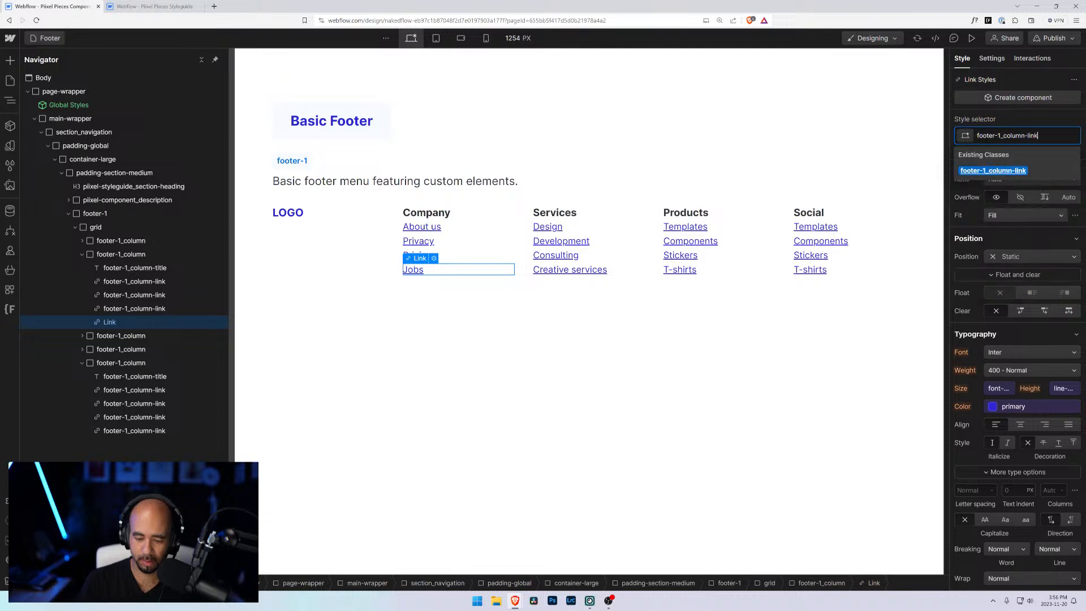
pyautogui.press('Return')
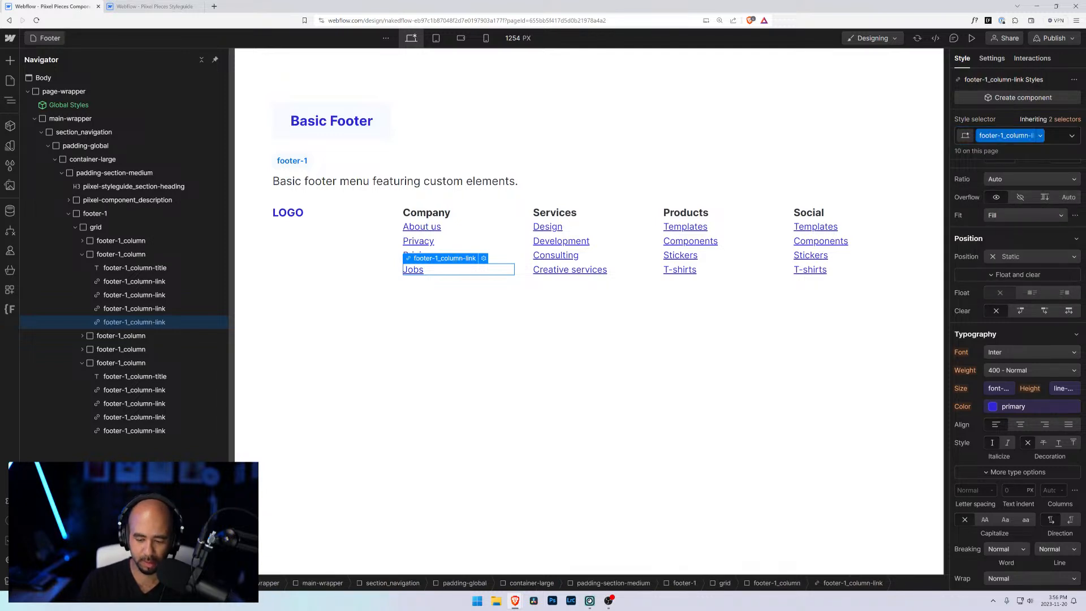
pyautogui.hotkey('ctrl', 'Down')
pyautogui.hotkey('ctrl', 'z')
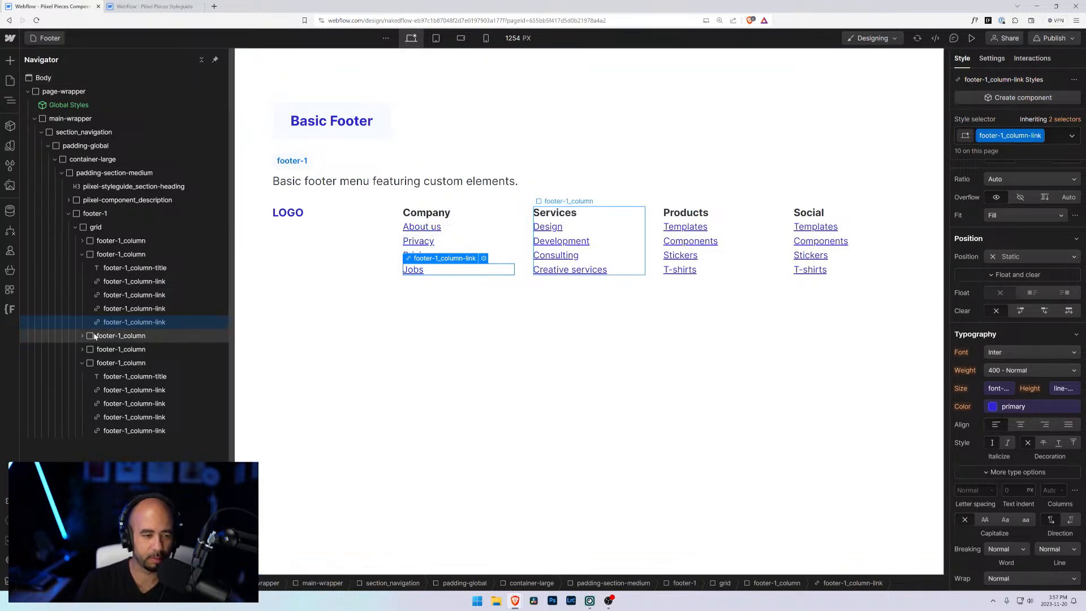
# Step: Apply the footer-1_column-link class to the Services column's Development, Consulting and Creative services links
pyautogui.click(548, 226)
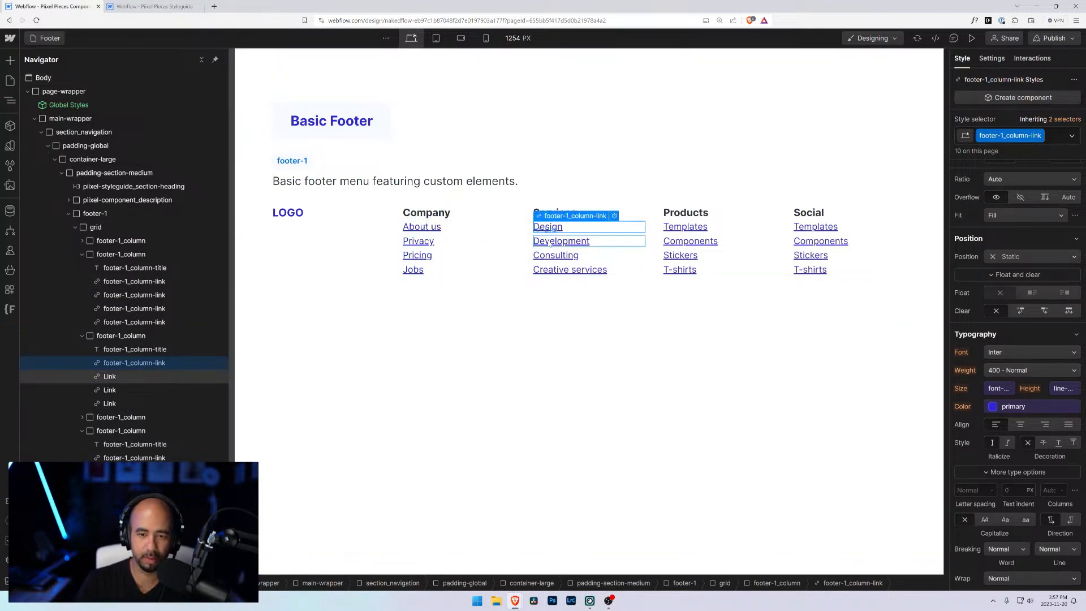
pyautogui.click(549, 243)
pyautogui.hotkey('ctrl', 'Return')
pyautogui.write('footer-1_column-link')
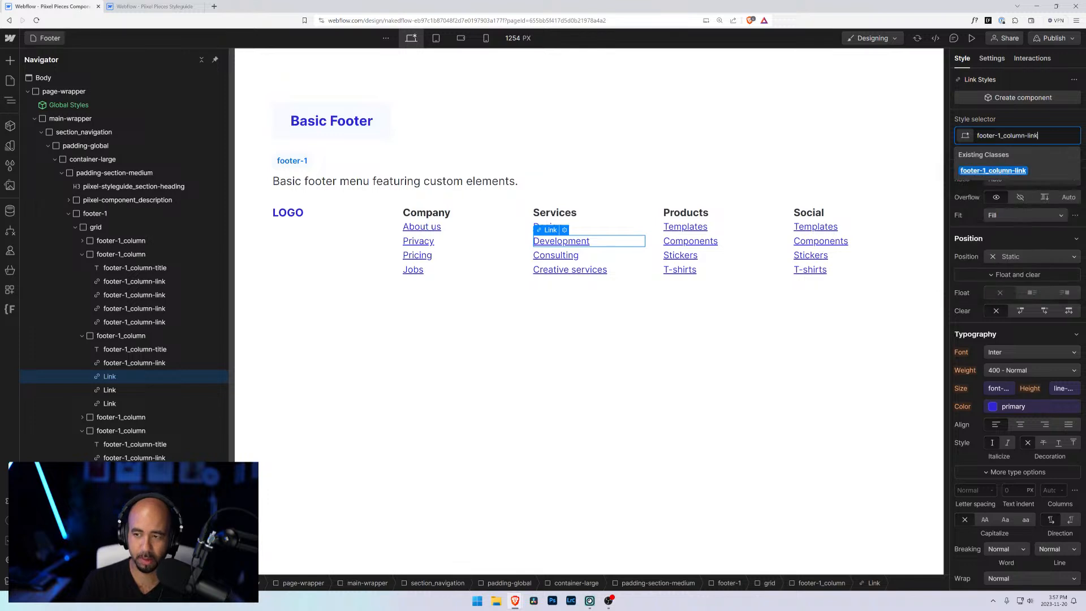
pyautogui.press('Return')
pyautogui.click(551, 255)
pyautogui.hotkey('ctrl', 'Return')
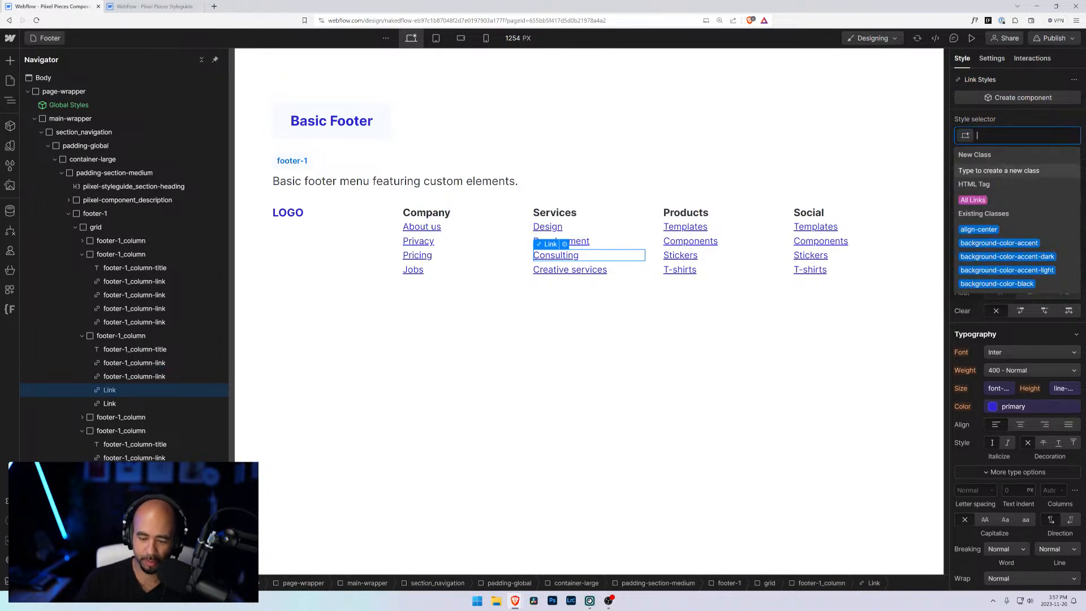
pyautogui.write('footer-1_column-link')
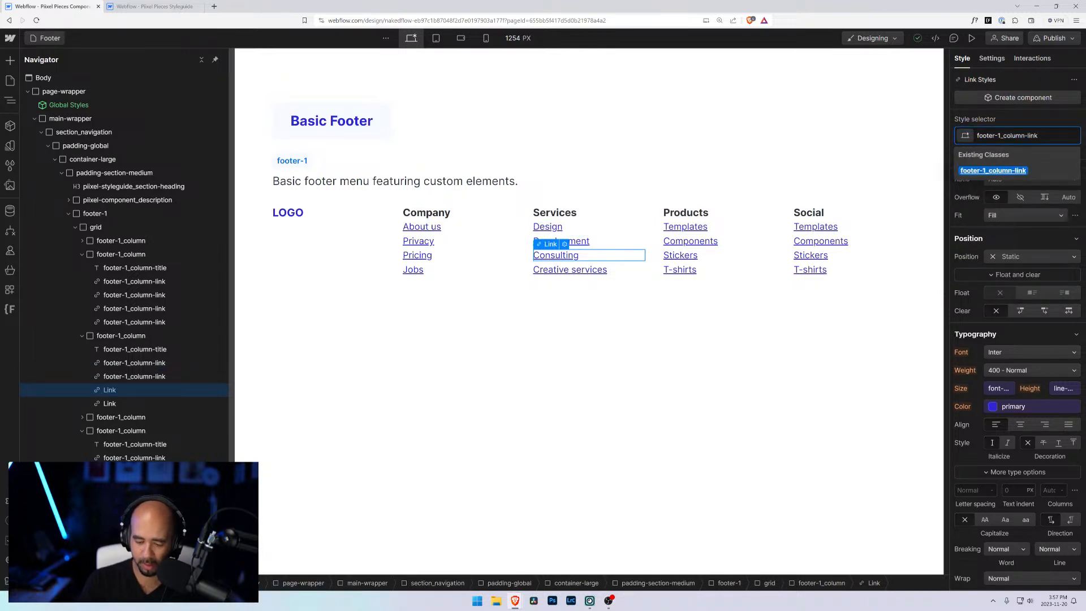
pyautogui.press('Return')
pyautogui.press('Down')
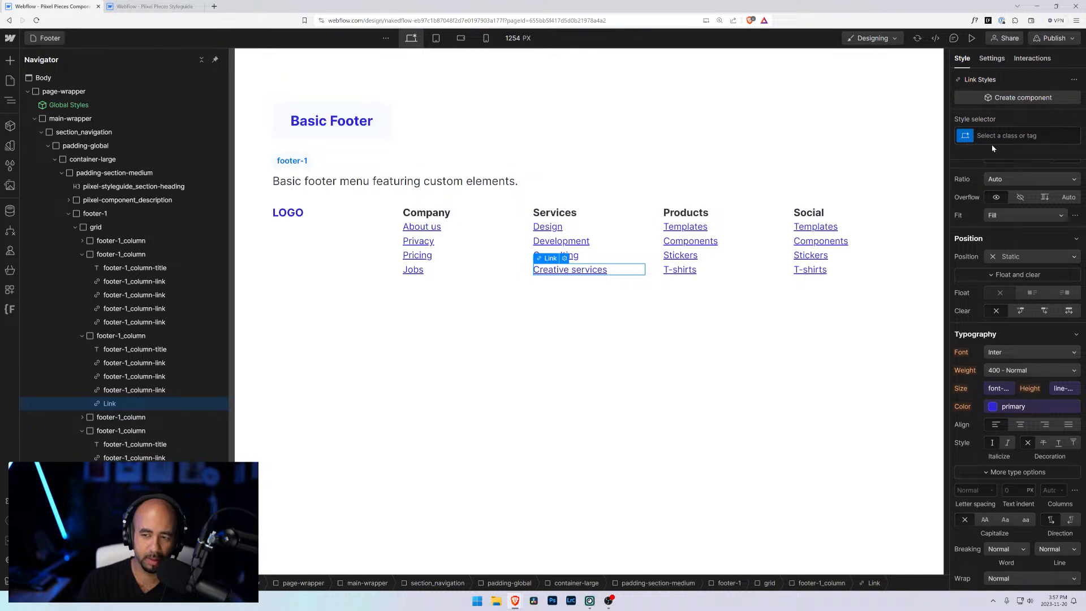
pyautogui.hotkey('ctrl', 'Return')
pyautogui.write('footer-1_column-link')
pyautogui.press('Return')
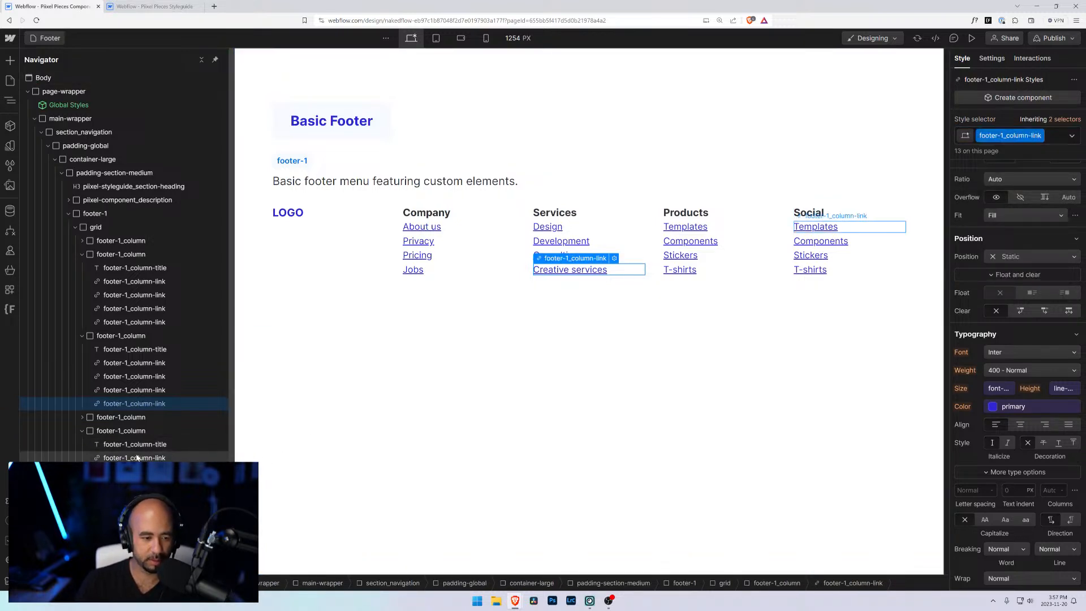
# Step: Apply the footer-1_column-link class to the Products column's Components, Stickers and T-shirts links
pyautogui.click(82, 417)
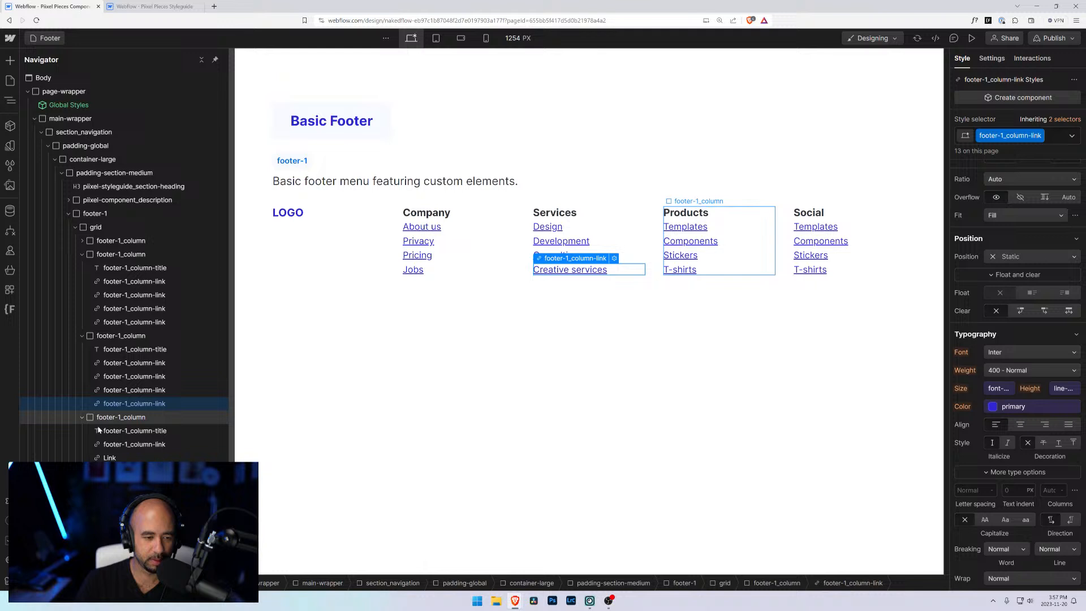
pyautogui.click(116, 457)
pyautogui.click(1012, 135)
pyautogui.write('footer-1_column-link')
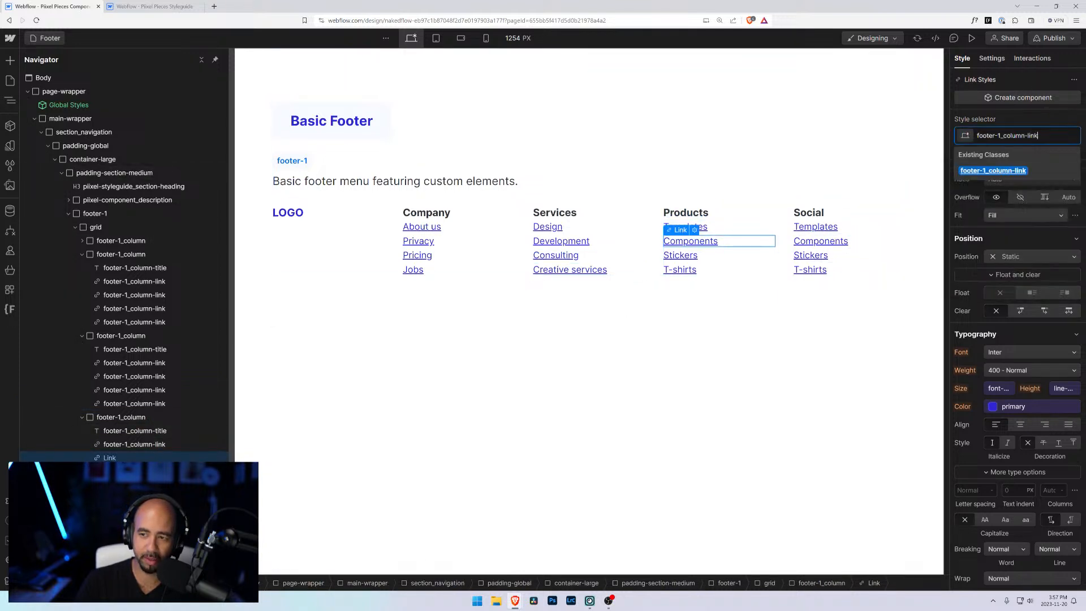
pyautogui.press('Return')
pyautogui.press('Down')
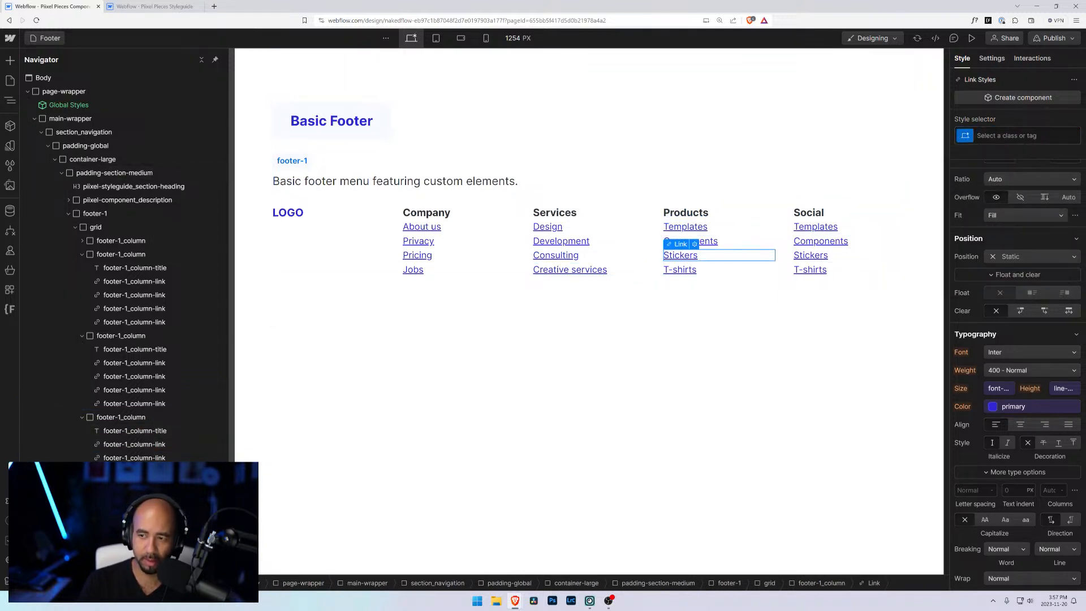
pyautogui.press('Return')
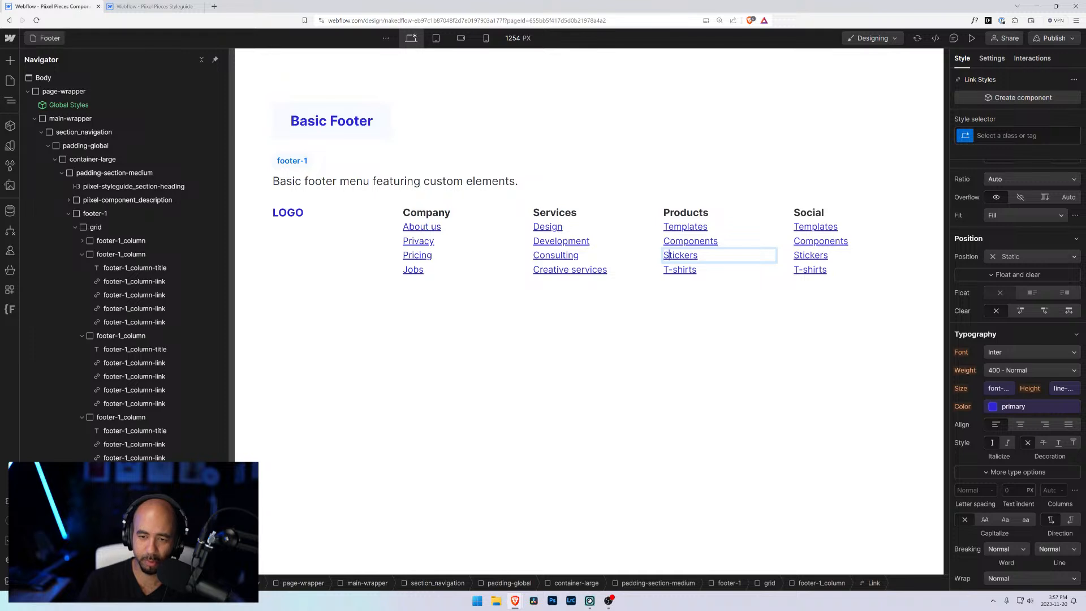
pyautogui.hotkey('ctrl', 'Return')
pyautogui.write('footer-1_column-link')
pyautogui.press('Return')
pyautogui.press('Down')
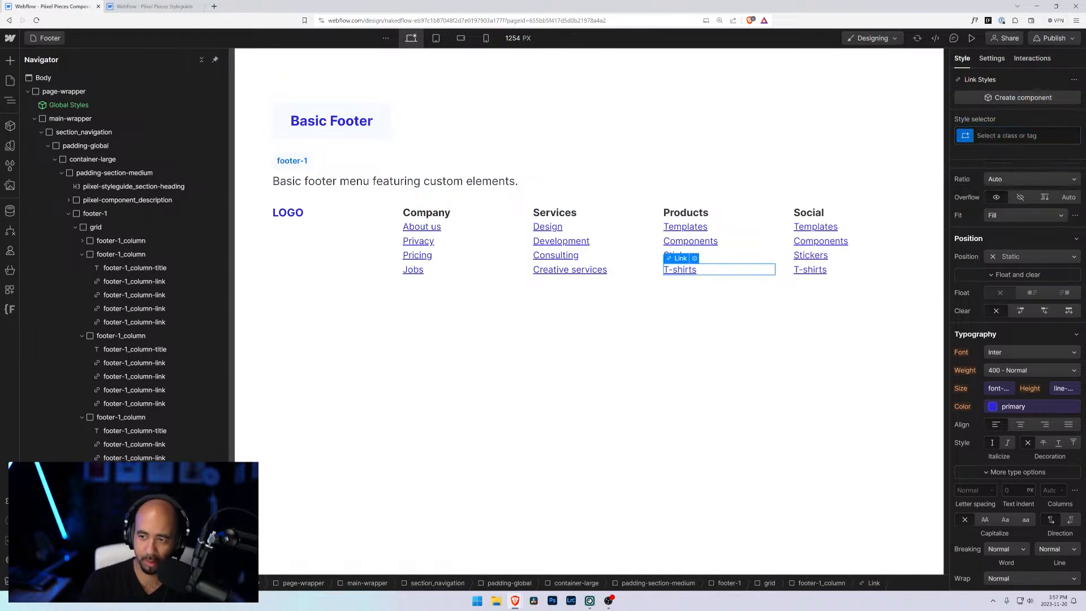
pyautogui.hotkey('ctrl', 'Return')
pyautogui.write('footer-1_column-link')
pyautogui.press('Return')
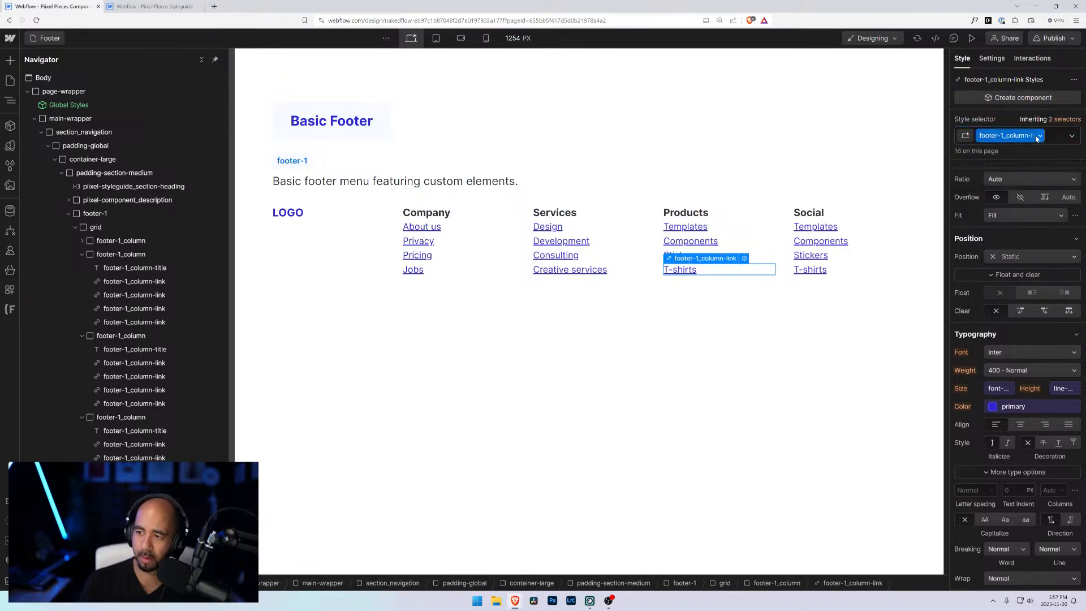
# Step: Open the Social column's first link text for editing
pyautogui.click(814, 242)
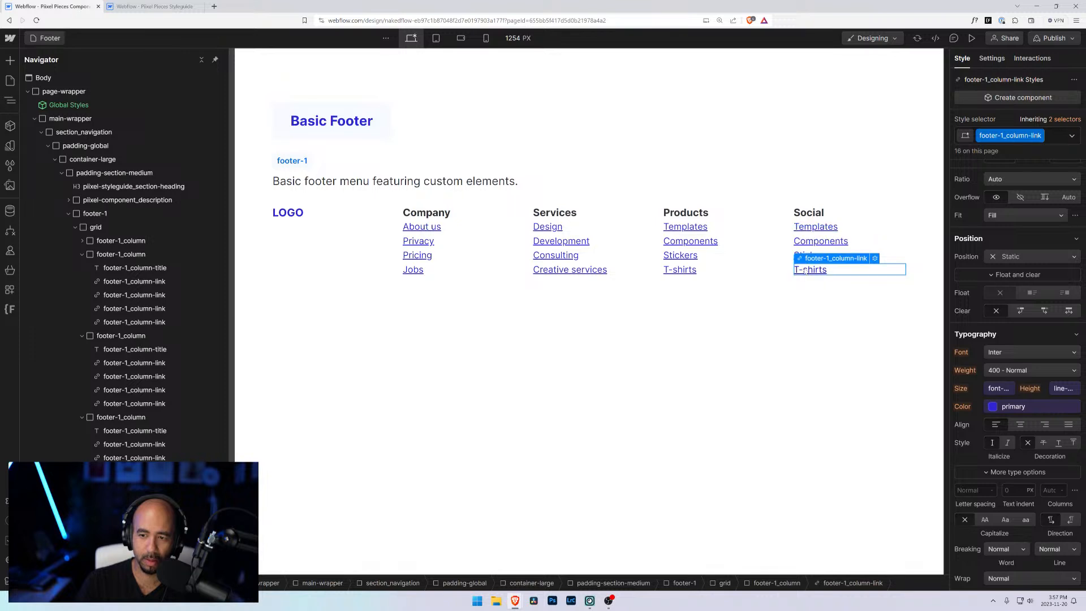
pyautogui.click(676, 365)
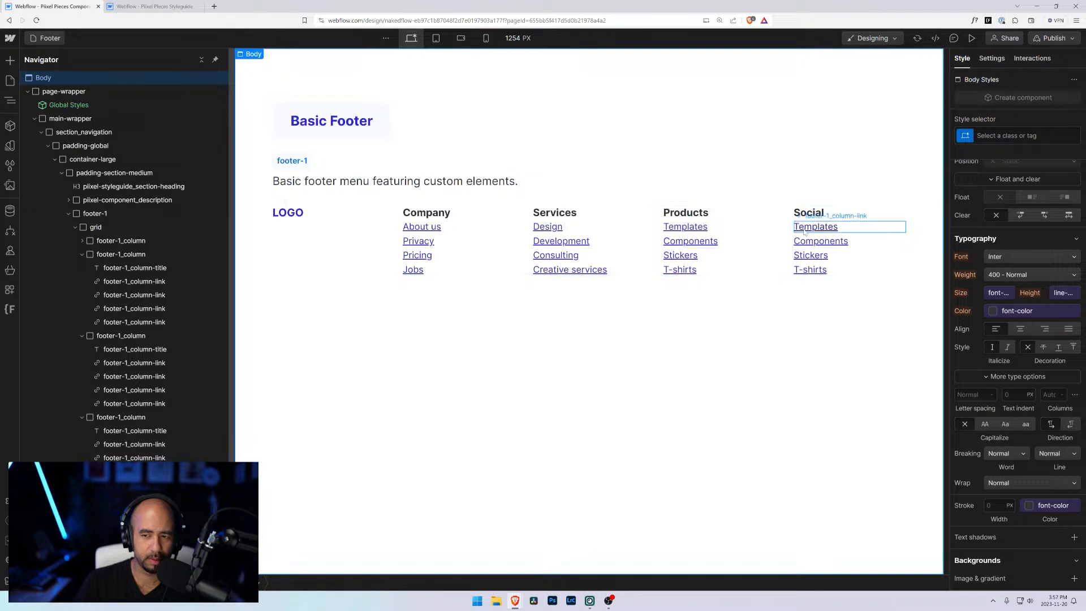
pyautogui.click(836, 229)
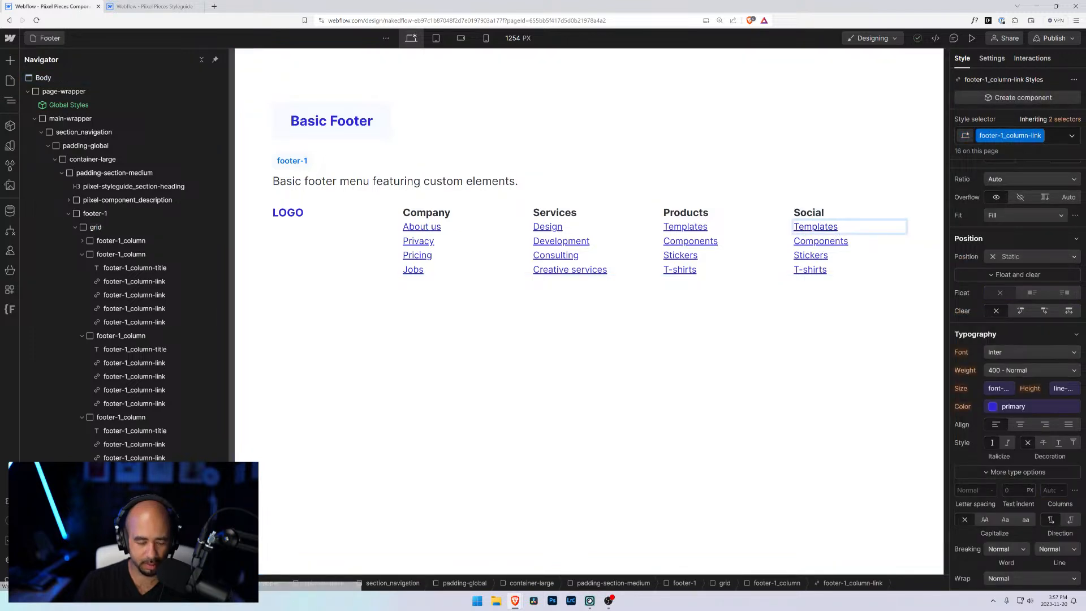
pyautogui.doubleClick(837, 229)
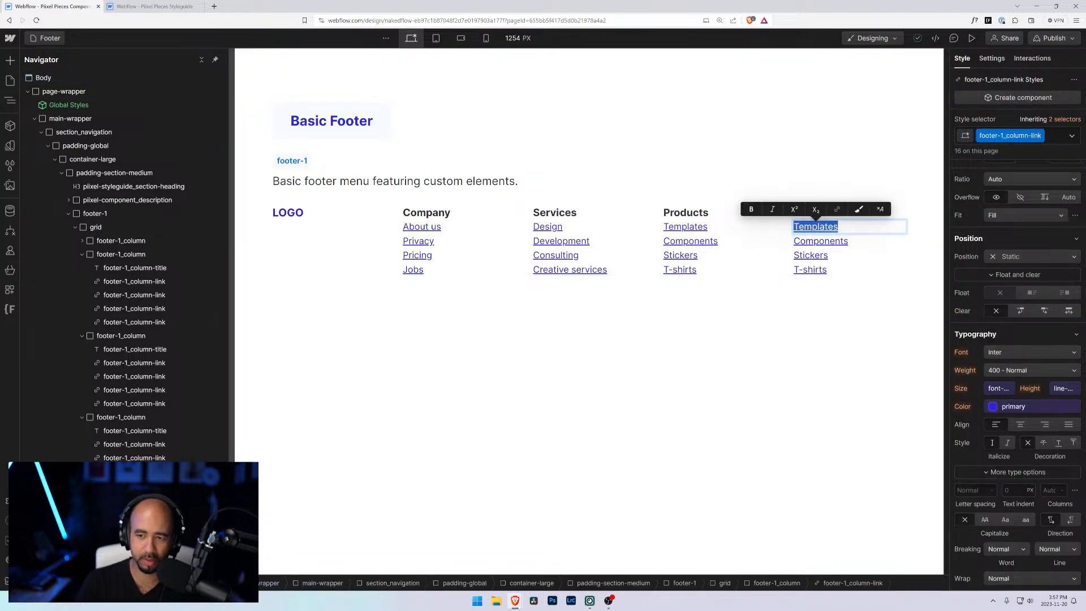
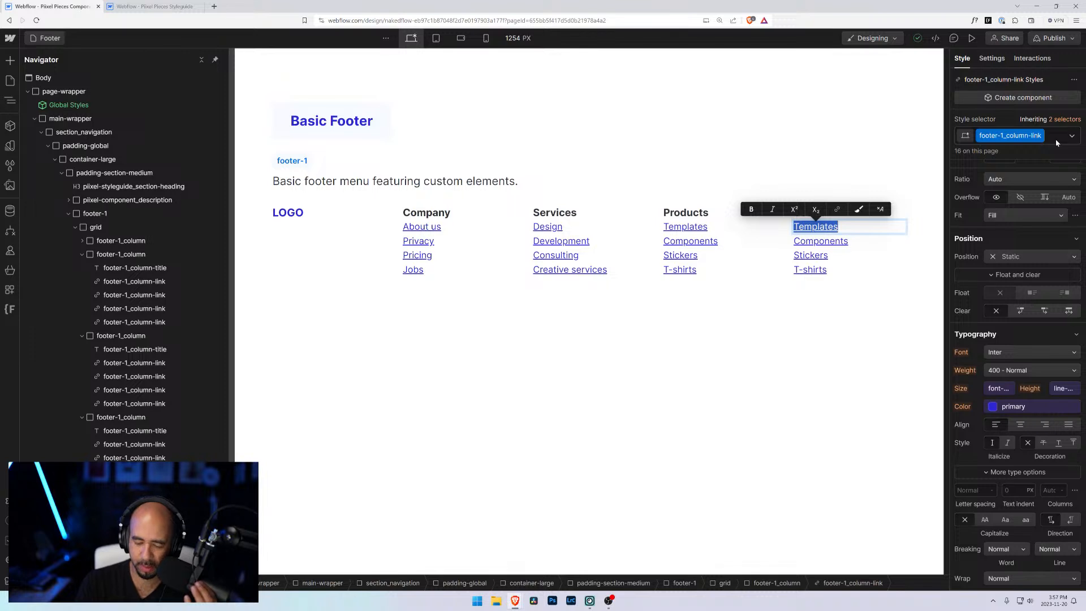
# Step: Replace the Social column's first link text with a sample phone number
pyautogui.write('1-')
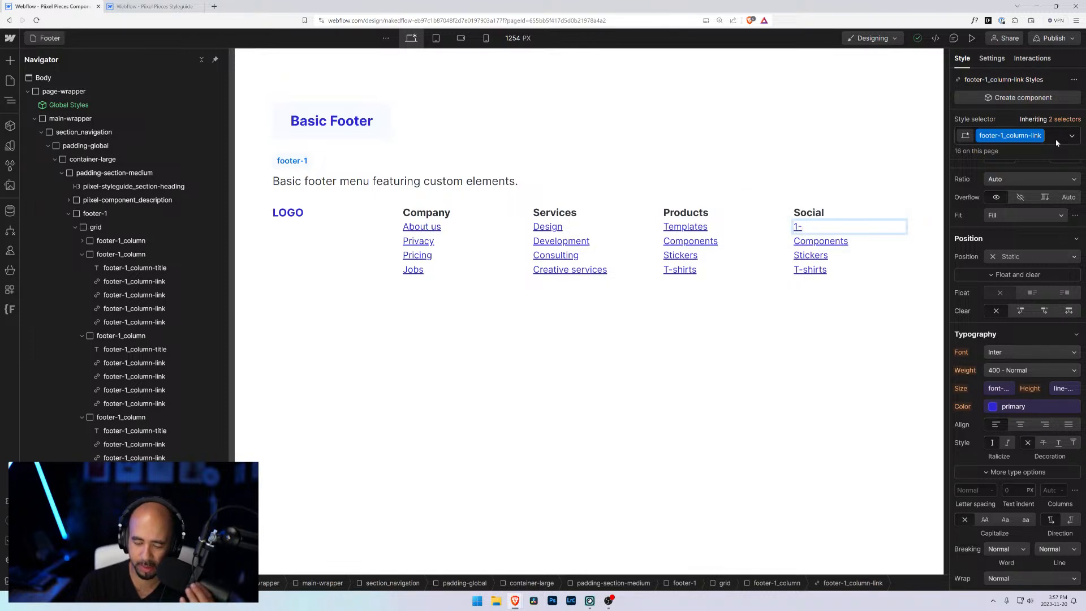
pyautogui.write('800-')
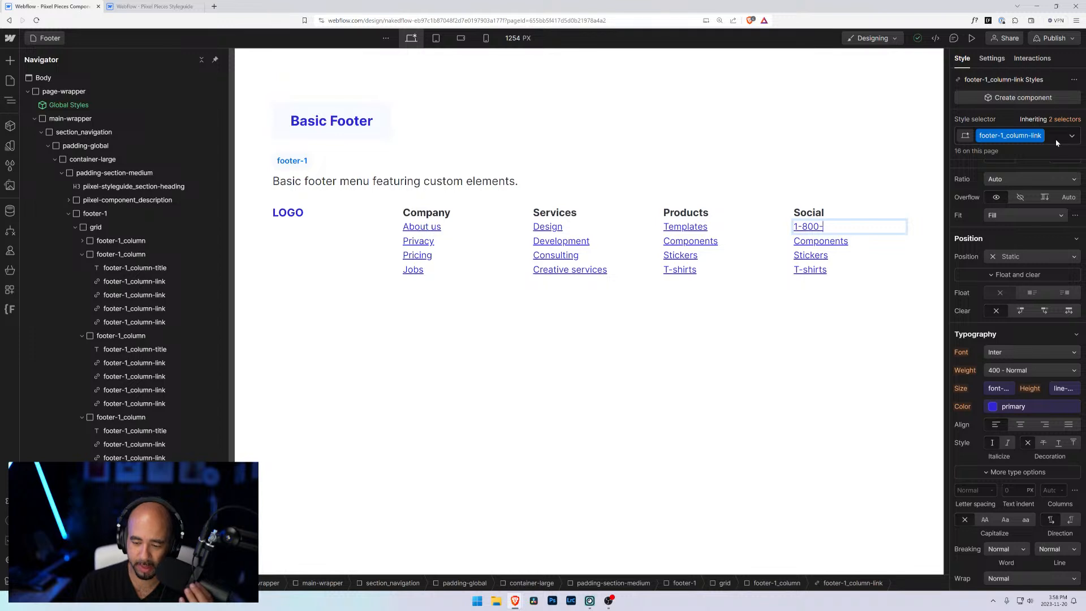
pyautogui.press('BackSpace')
pyautogui.press('BackSpace')
pyautogui.press('BackSpace')
pyautogui.press('BackSpace')
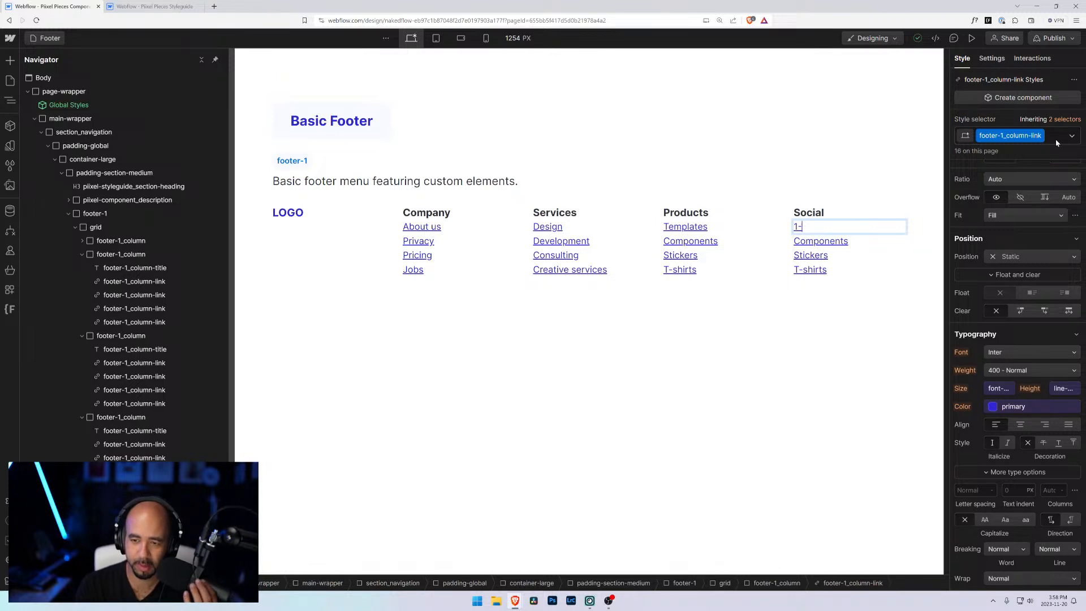
pyautogui.write('902-')
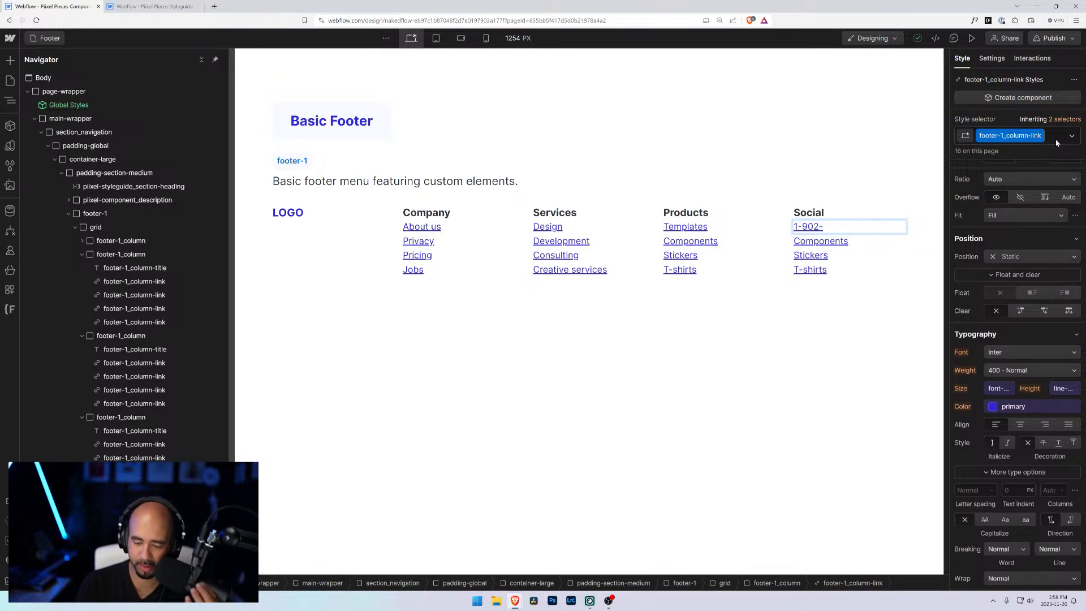
pyautogui.write('555-1234')
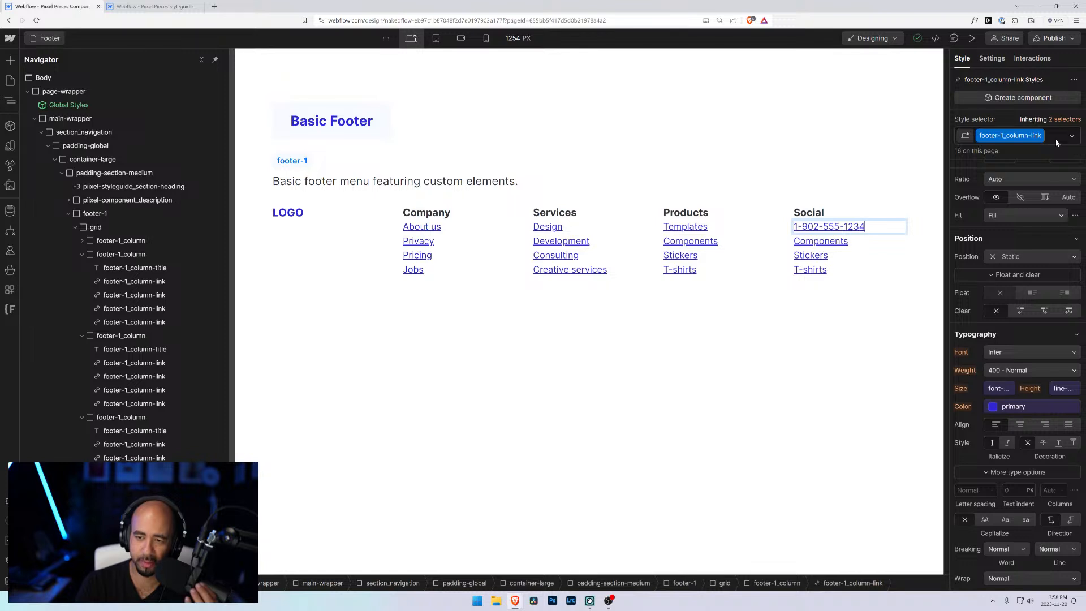
# Step: Try to link the first Social link by copying its number text into the link URL field
pyautogui.click(826, 248)
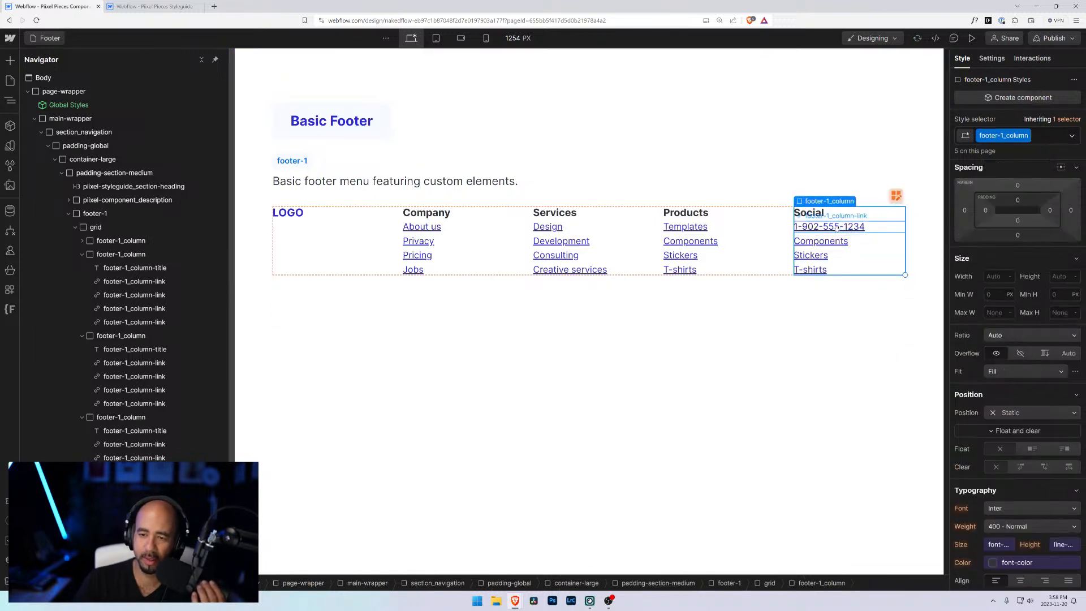
pyautogui.click(836, 228)
pyautogui.click(992, 60)
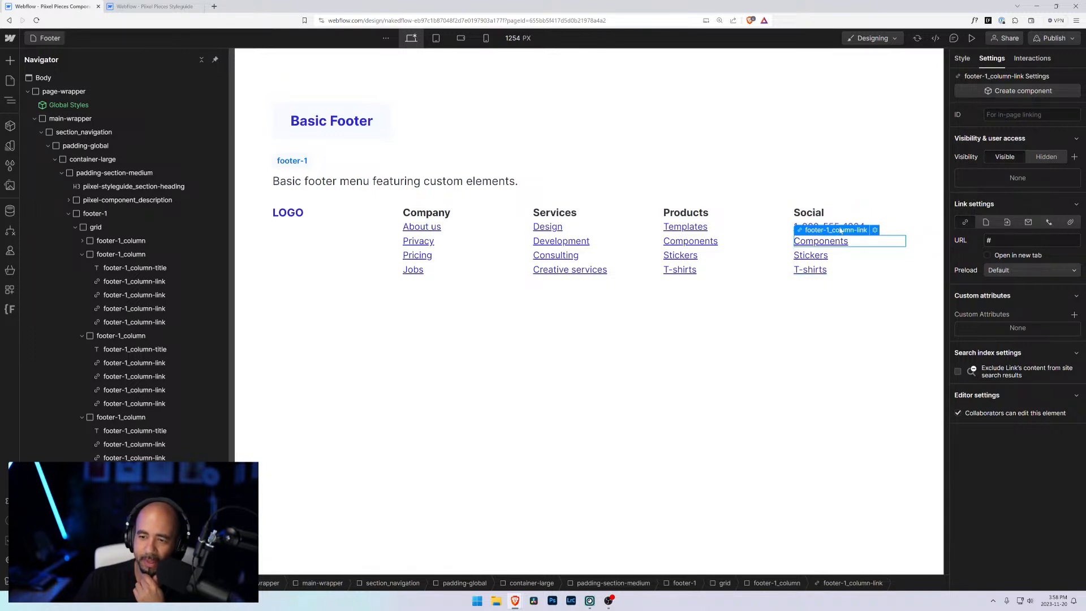
pyautogui.click(1048, 222)
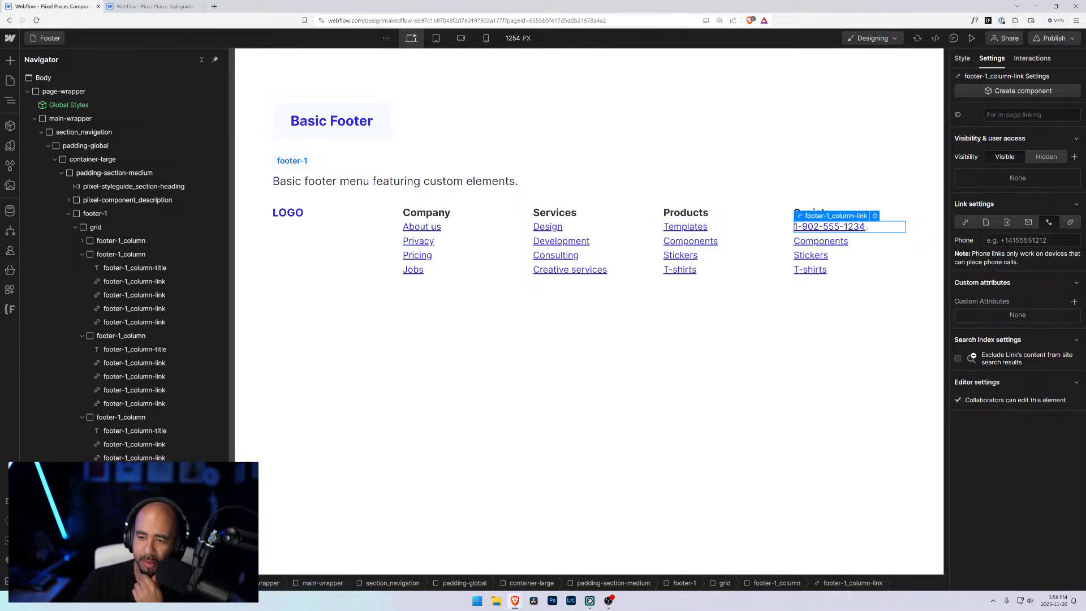
pyautogui.doubleClick(867, 228)
pyautogui.moveTo(866, 228); pyautogui.dragTo(786, 224)
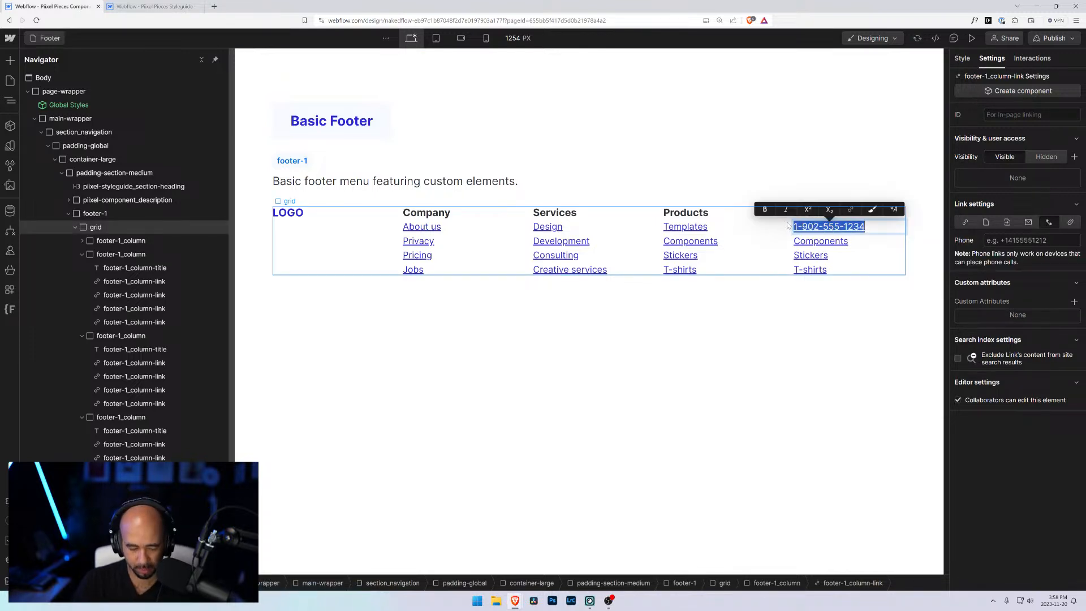
pyautogui.hotkey('ctrl', 'c')
pyautogui.click(1027, 241)
pyautogui.hotkey('ctrl', 'v')
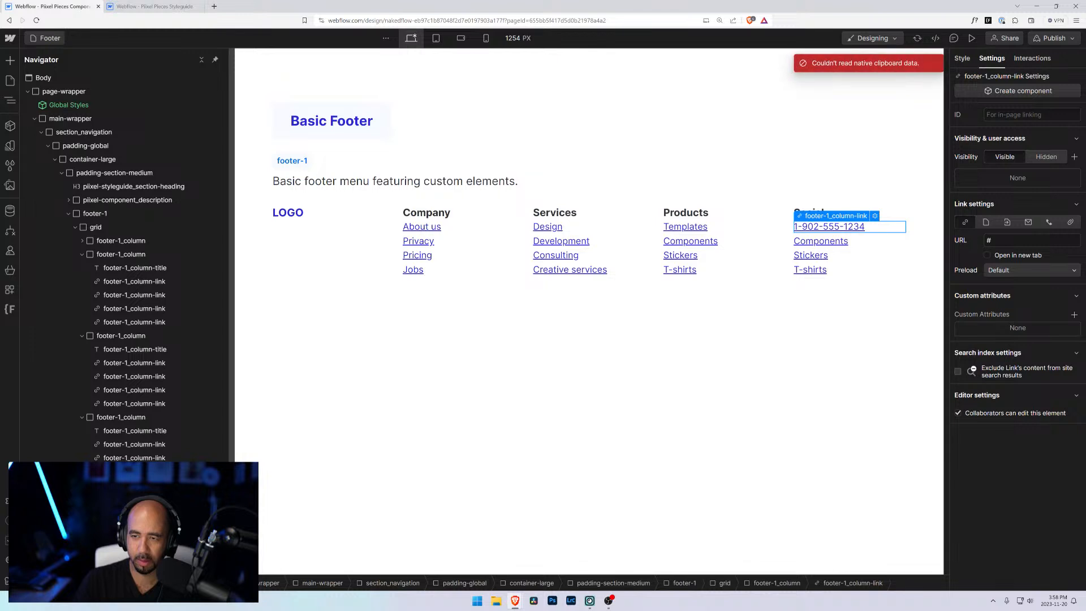
pyautogui.moveTo(1011, 241); pyautogui.dragTo(960, 241)
pyautogui.hotkey('ctrl', 'v')
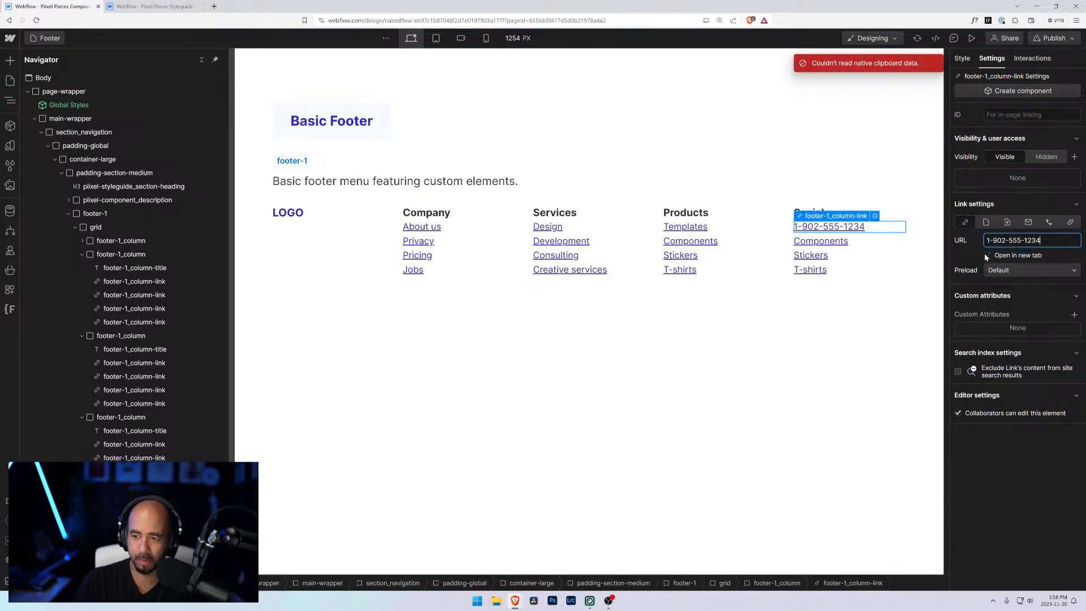
pyautogui.click(1036, 267)
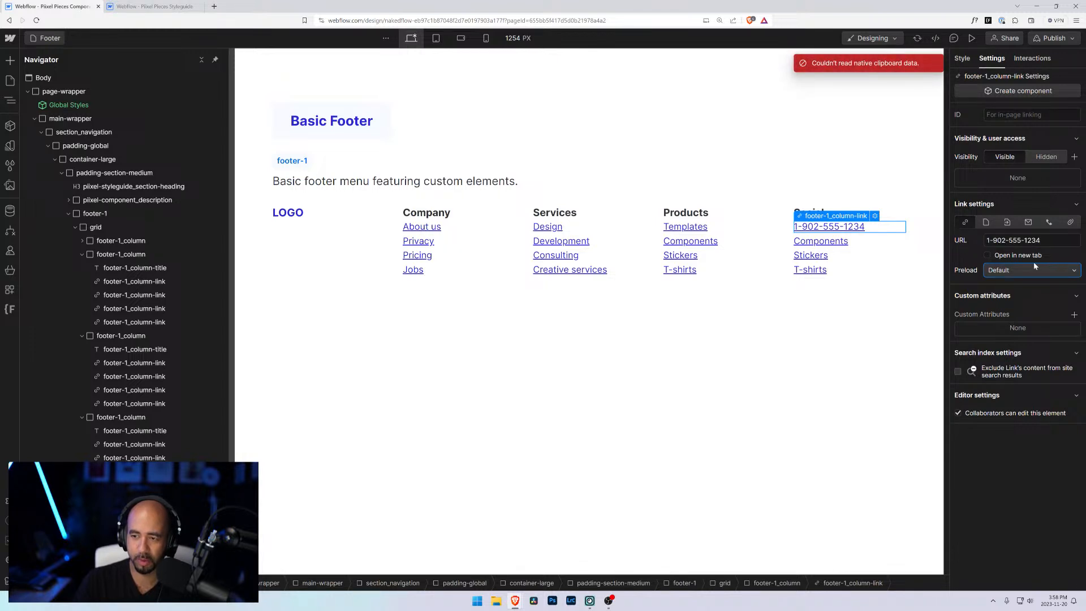
# Step: Set the first Social link's type to Phone and enter the sample phone number digits
pyautogui.click(1049, 222)
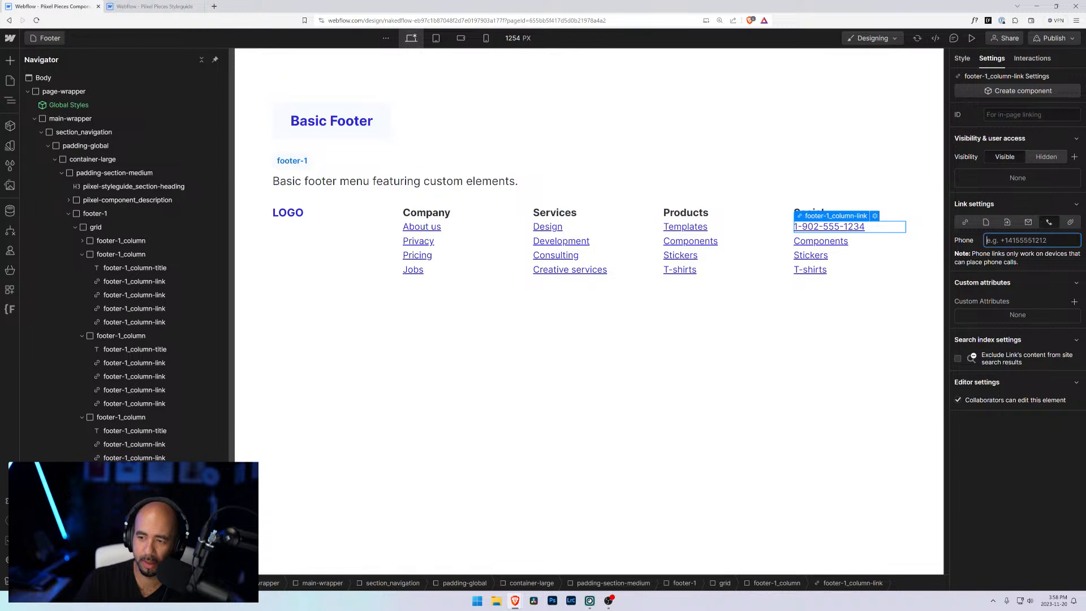
pyautogui.write('1902555')
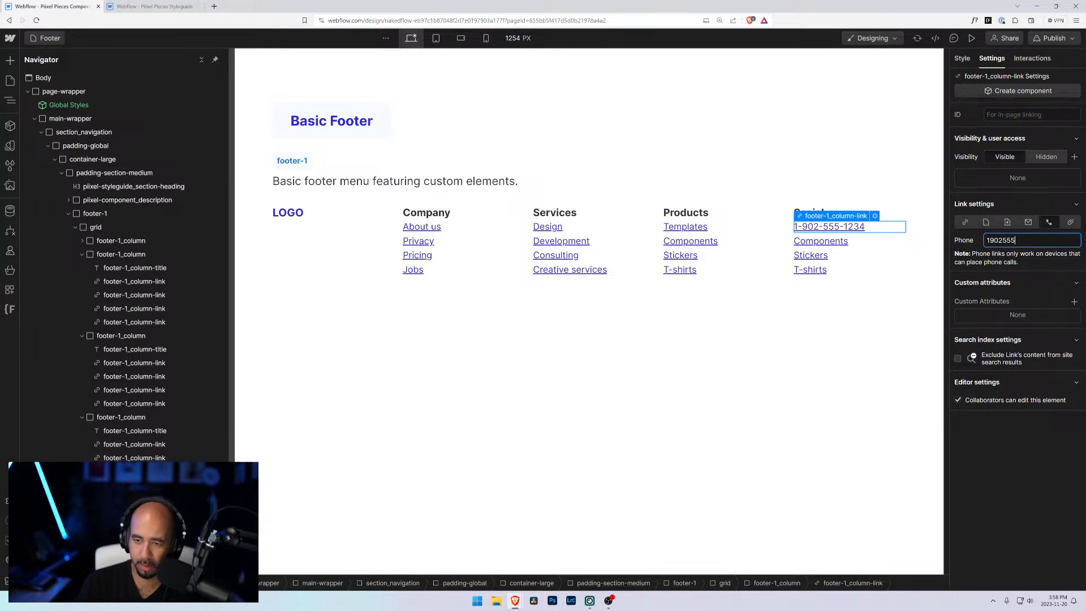
pyautogui.write('1234')
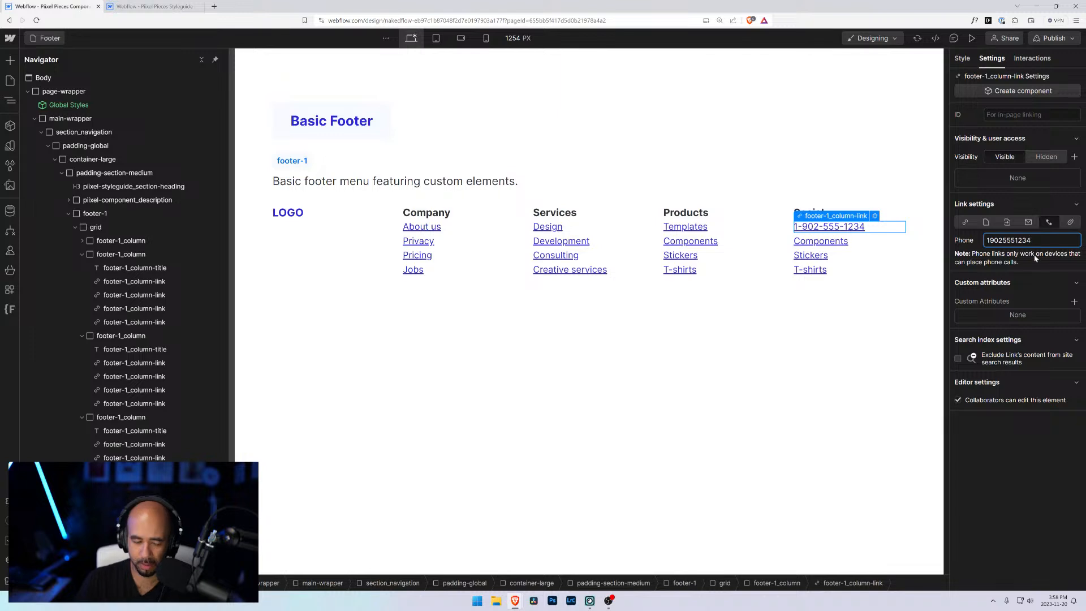
pyautogui.click(1016, 203)
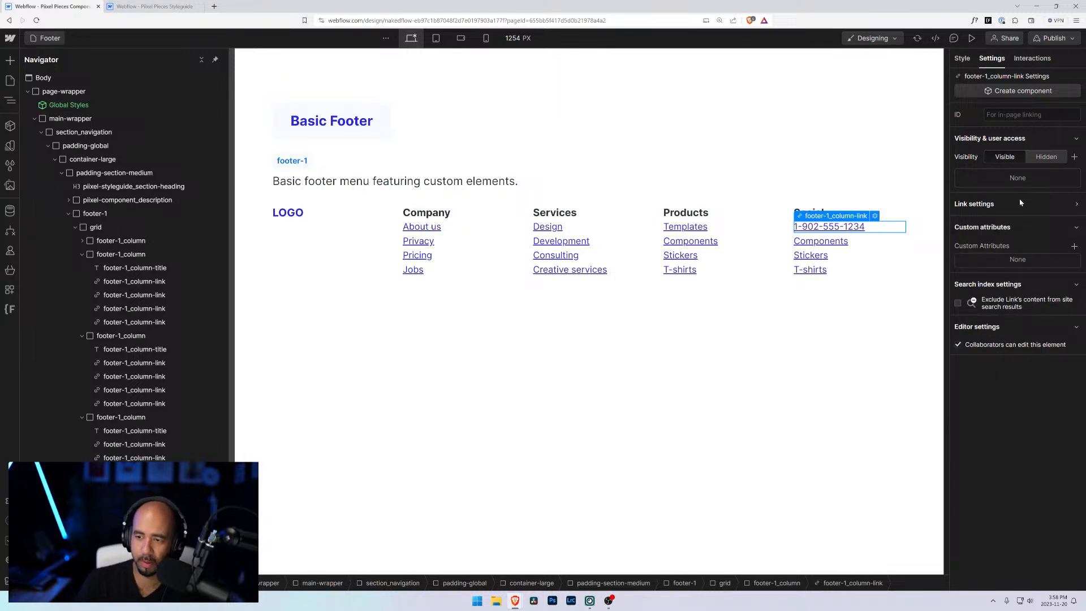
# Step: Review the first Social link's style and link settings
pyautogui.click(820, 239)
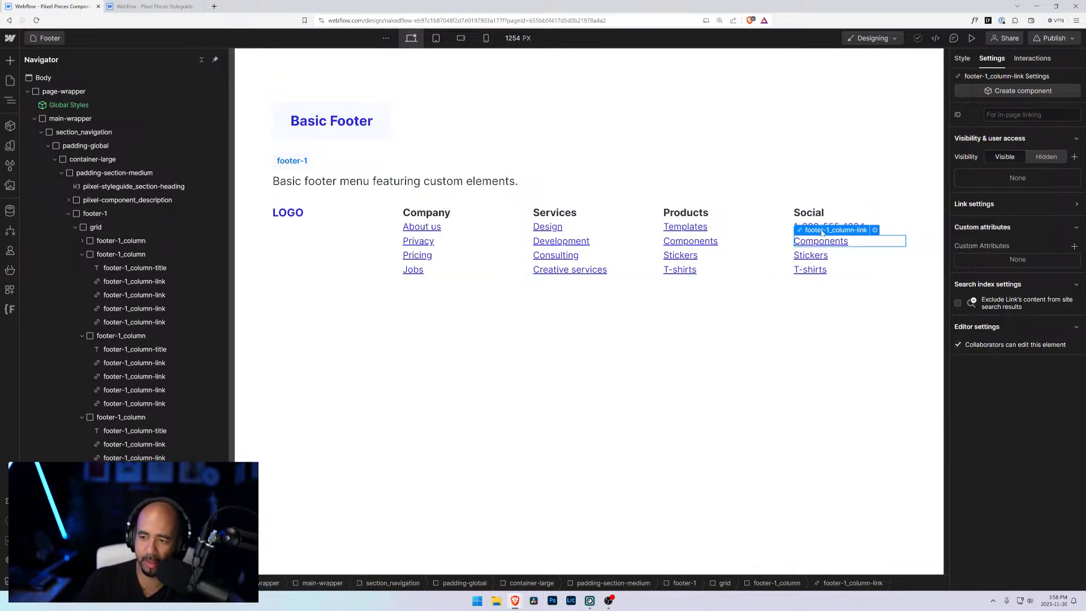
pyautogui.click(875, 230)
pyautogui.click(849, 220)
pyautogui.click(858, 228)
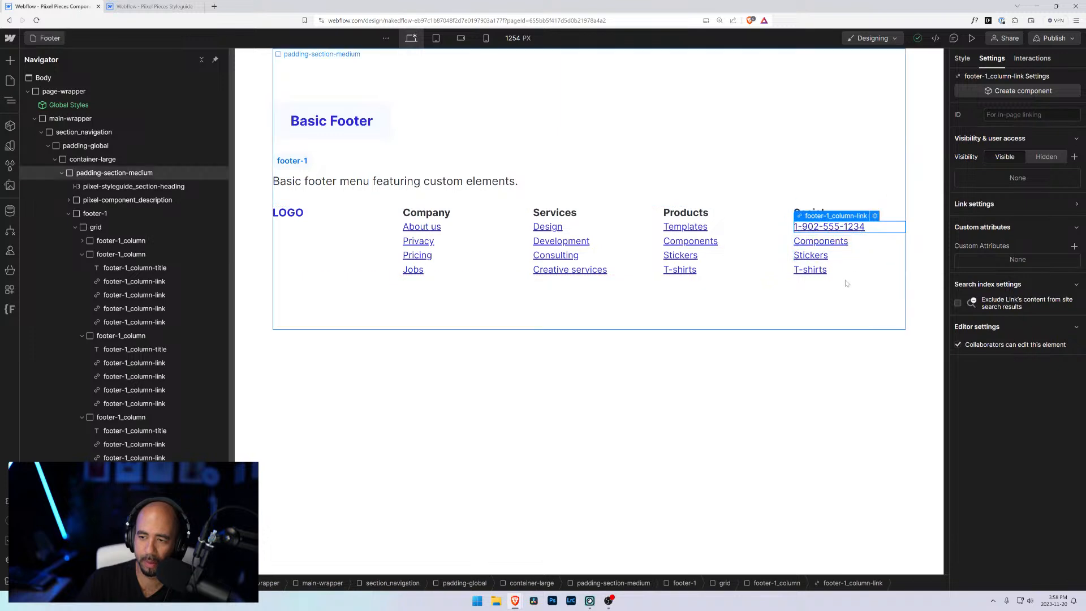
pyautogui.click(969, 65)
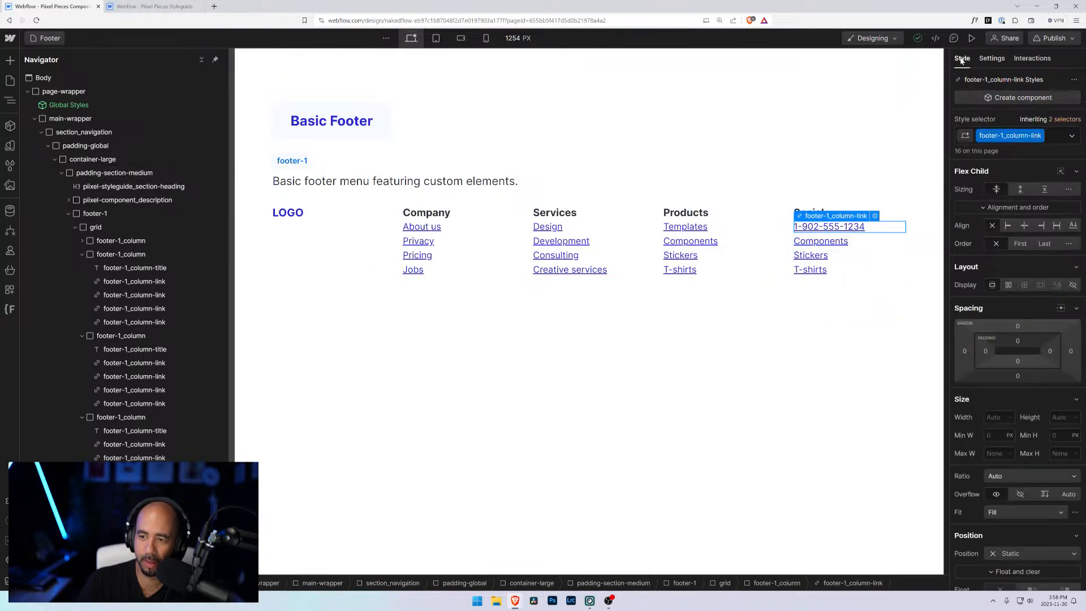
pyautogui.click(822, 245)
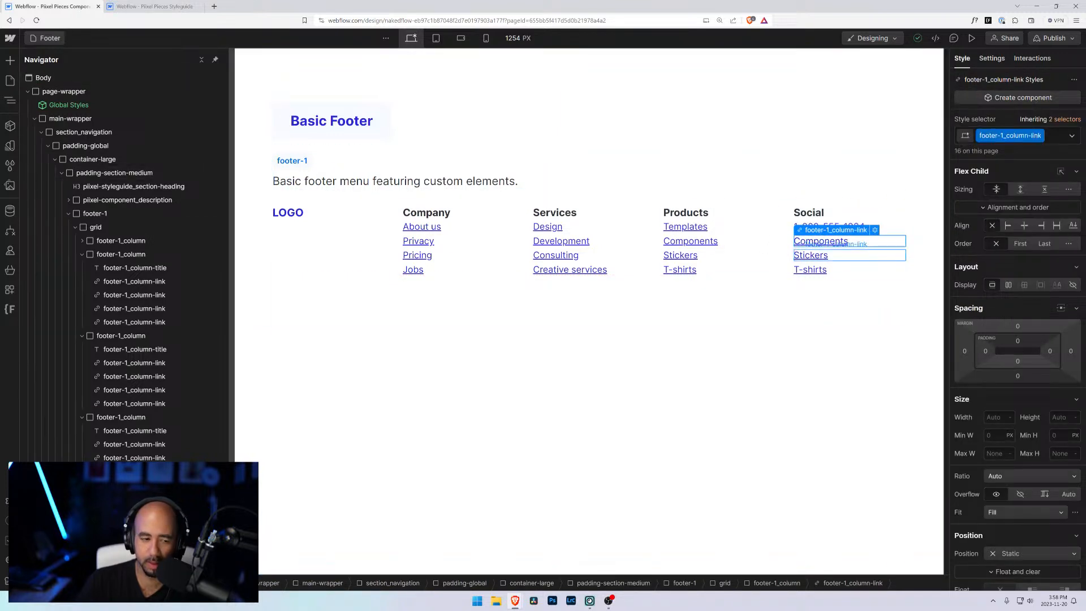
pyautogui.click(830, 228)
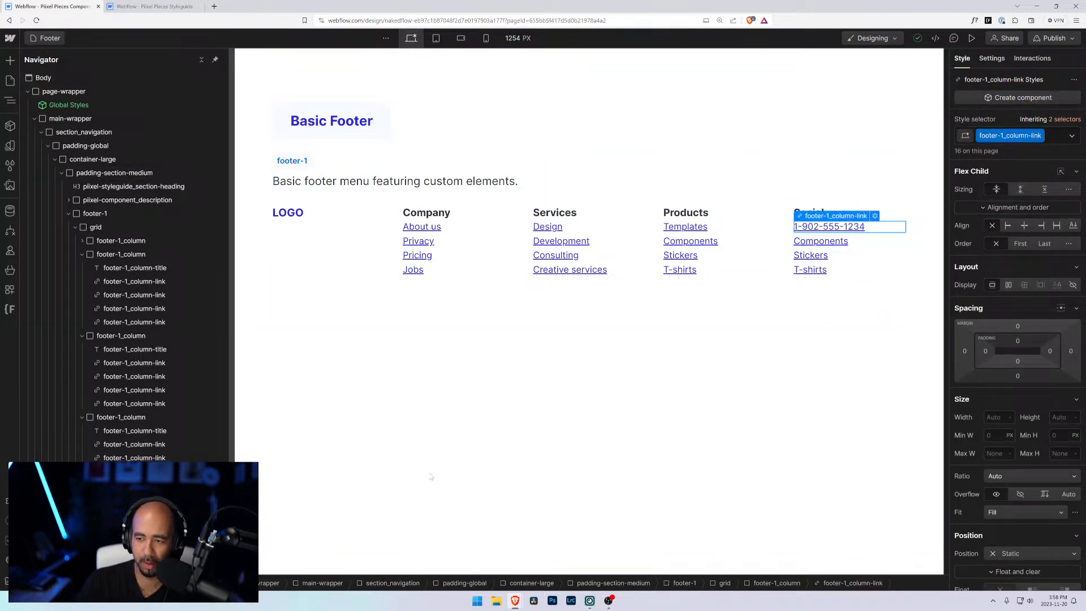
pyautogui.click(991, 58)
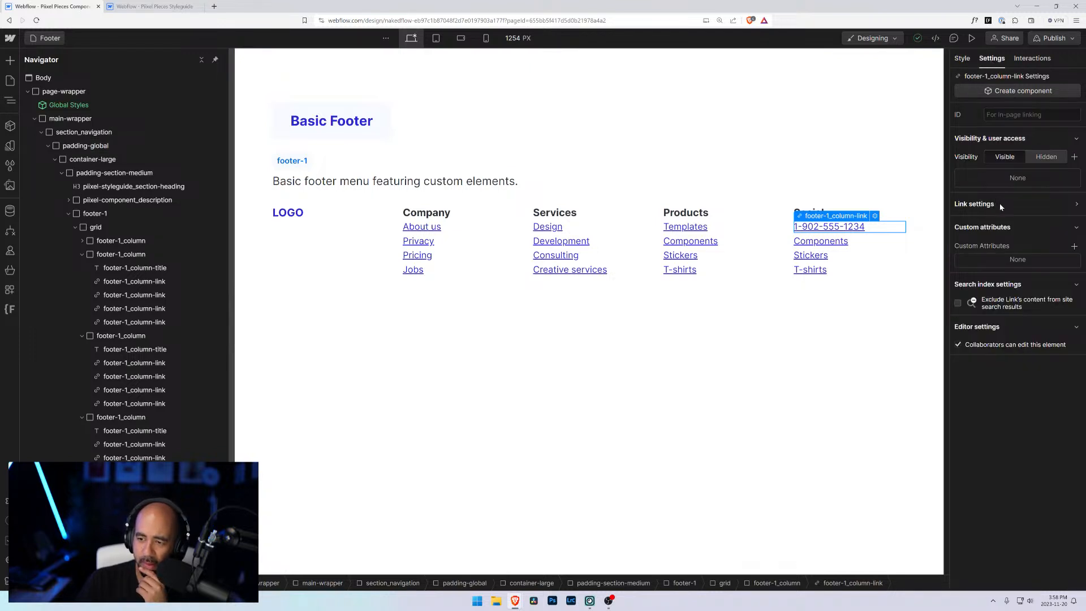
pyautogui.click(821, 242)
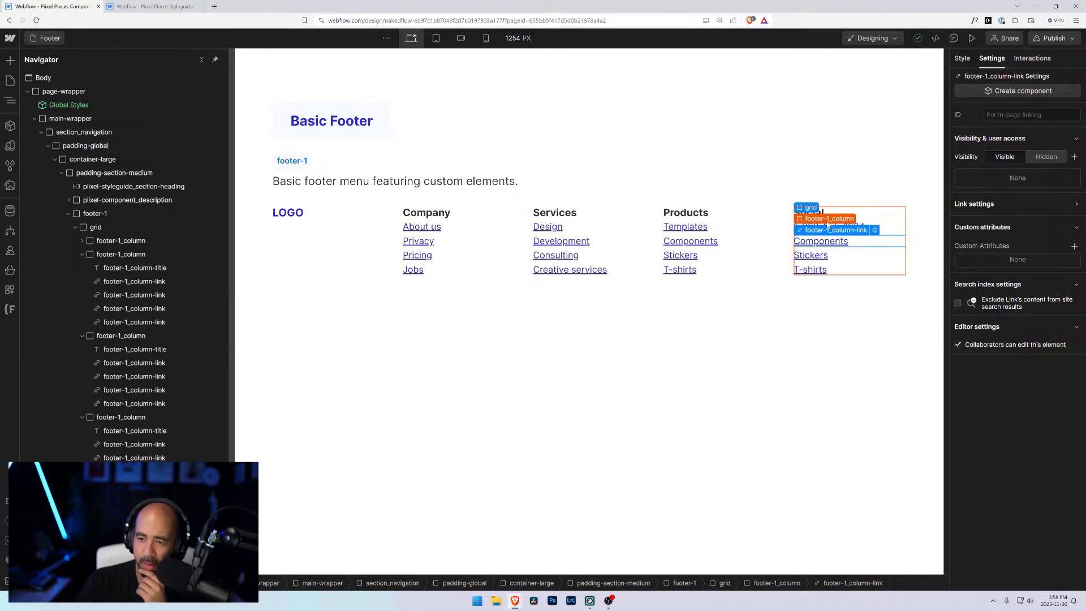
pyautogui.click(803, 228)
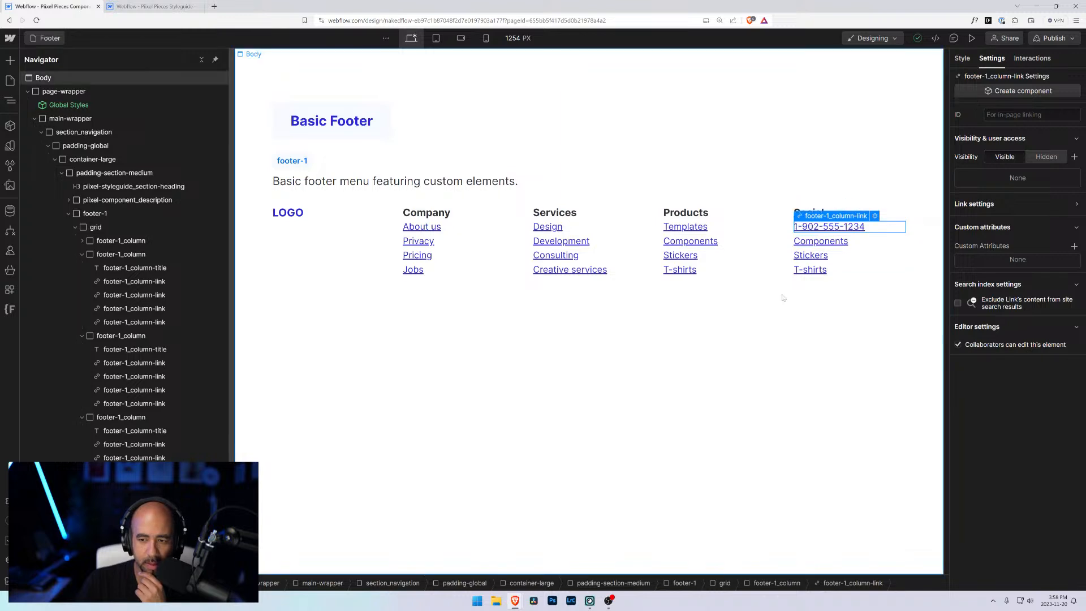
pyautogui.click(875, 216)
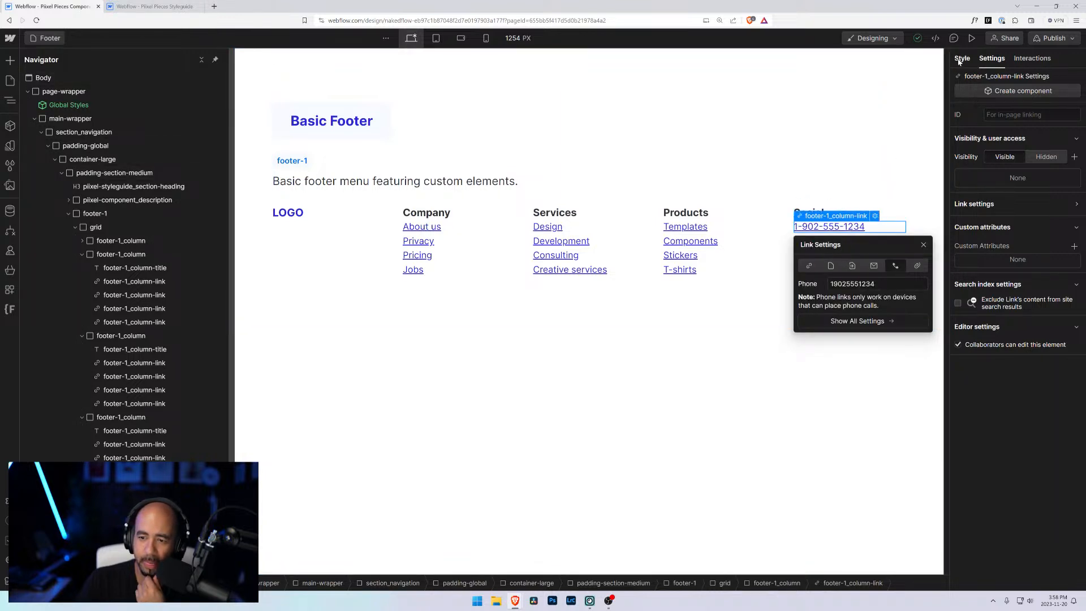
pyautogui.click(843, 213)
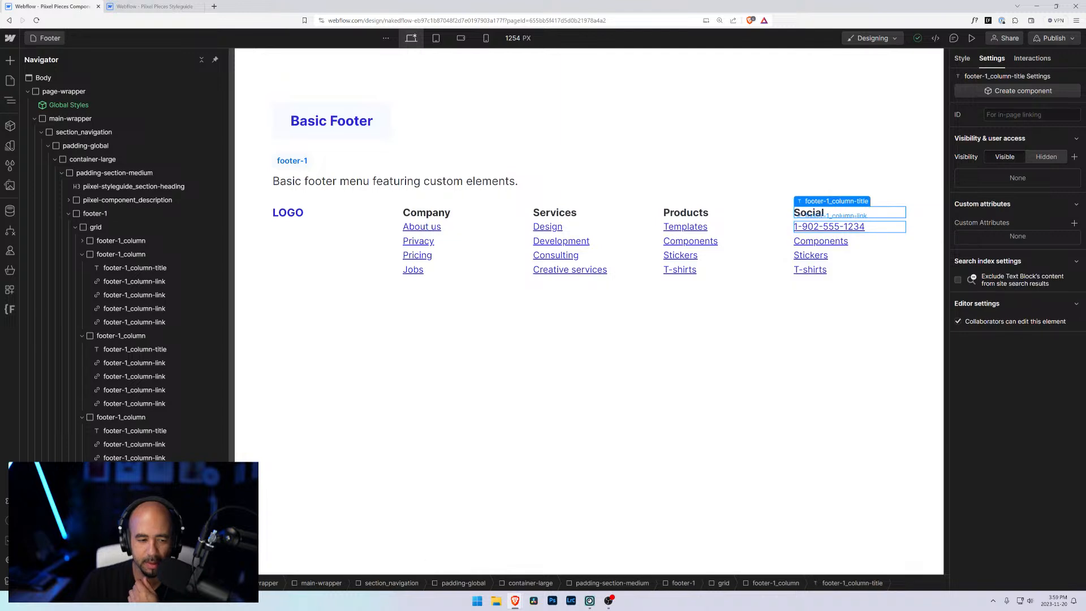
# Step: Duplicate the phone link in the Social column
pyautogui.click(843, 227)
pyautogui.hotkey('ctrl', 'c')
pyautogui.hotkey('ctrl', 'v')
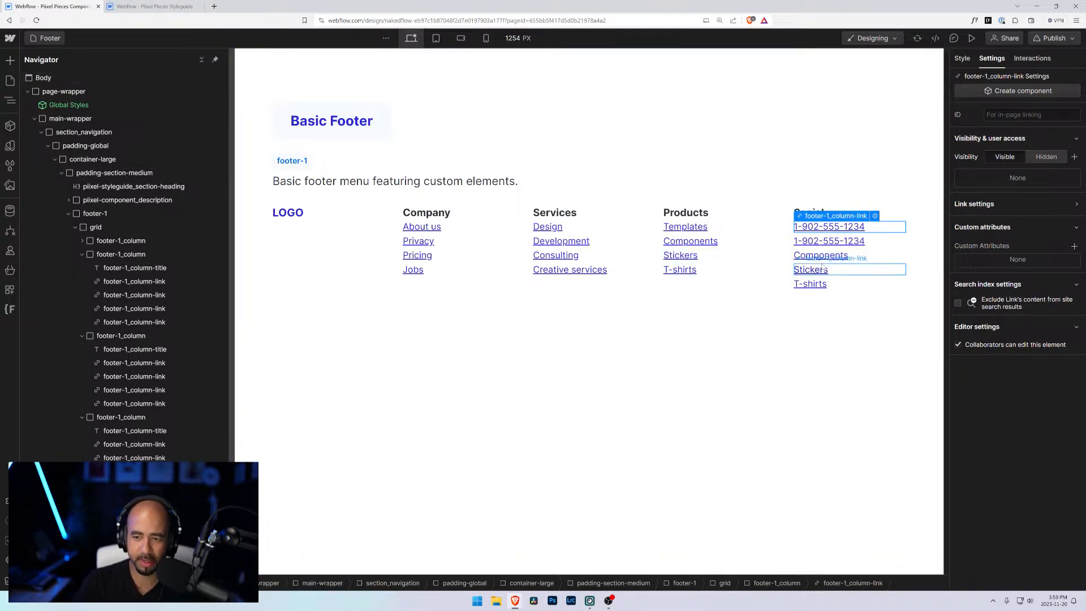
# Step: Review the duplicated phone link's style and link settings
pyautogui.click(963, 60)
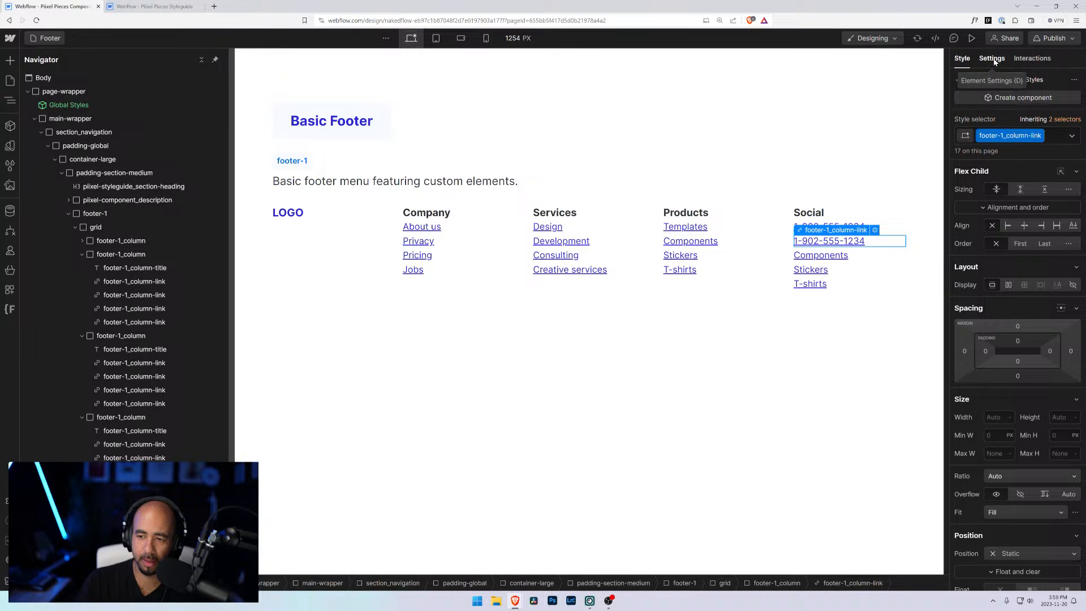
pyautogui.scroll(-10, 983, 338)
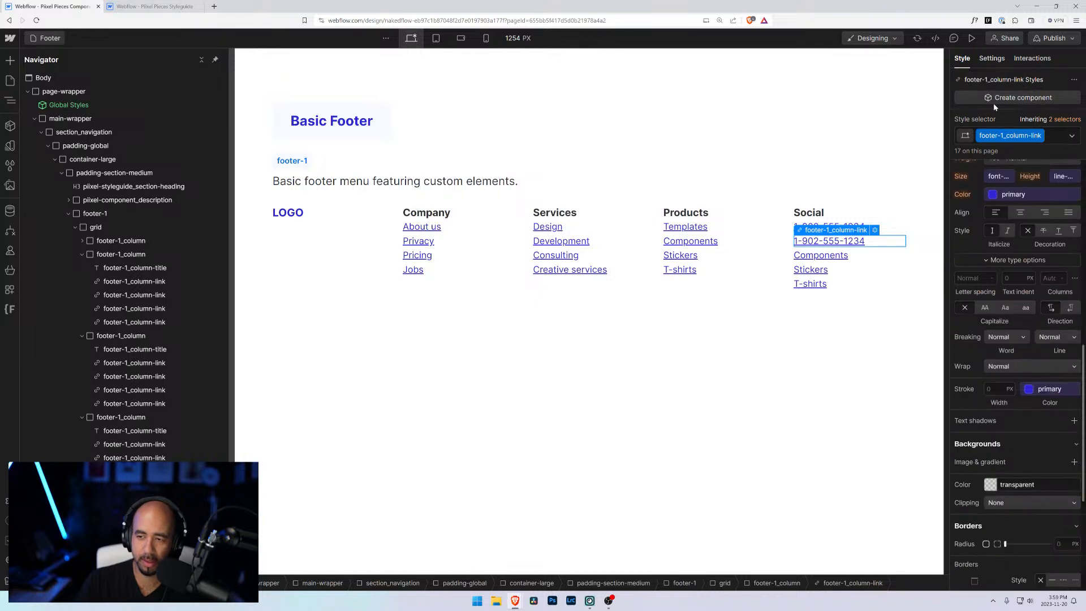
pyautogui.click(991, 58)
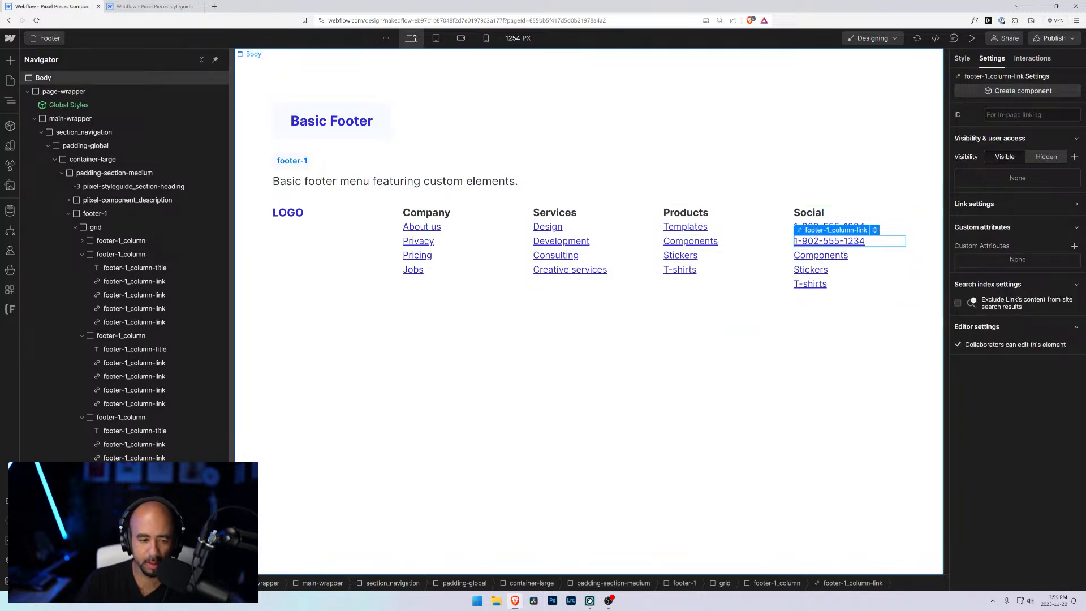
pyautogui.click(875, 230)
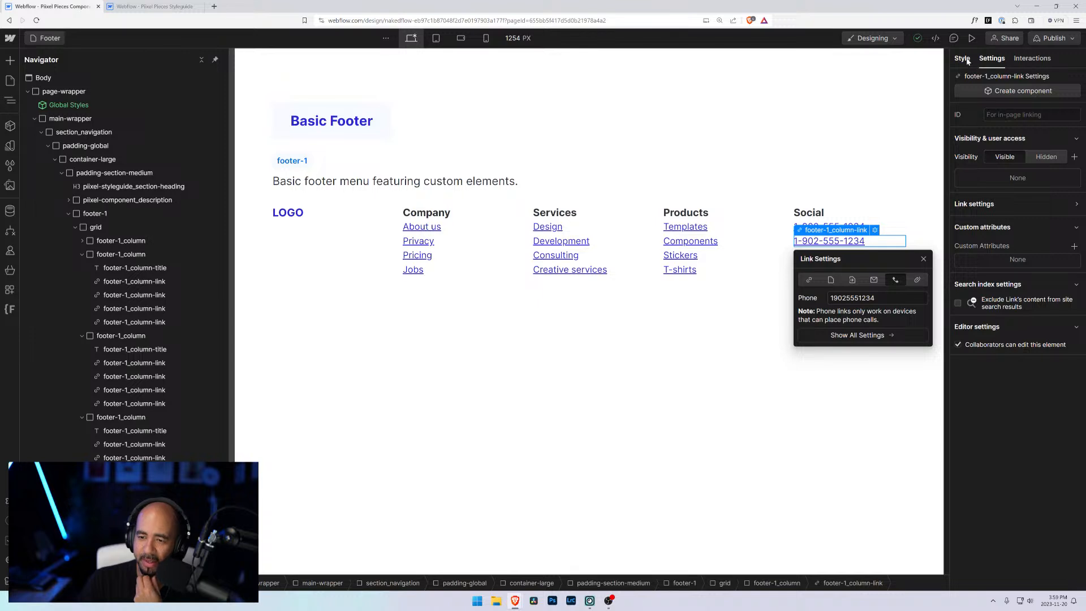
pyautogui.click(979, 72)
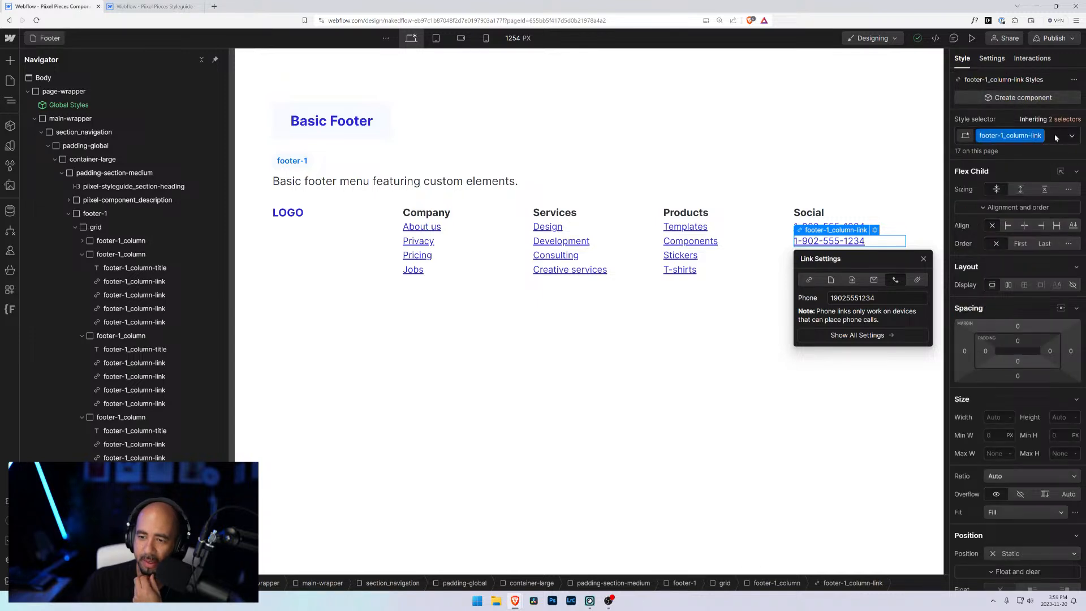
# Step: Replace the first phone link's class with a new class named is-phone
pyautogui.click(1055, 137)
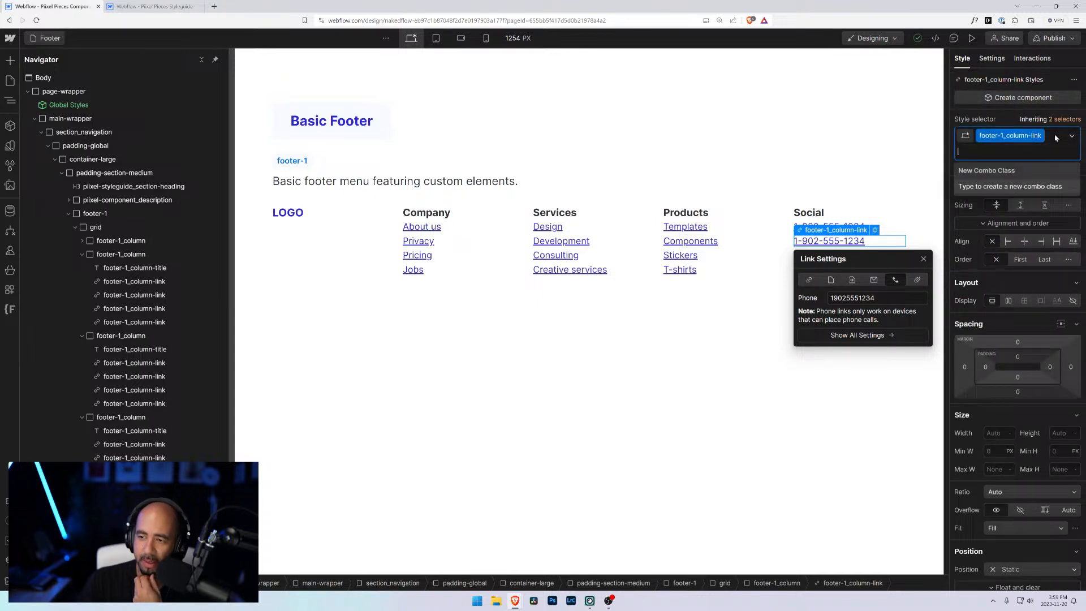
pyautogui.click(872, 281)
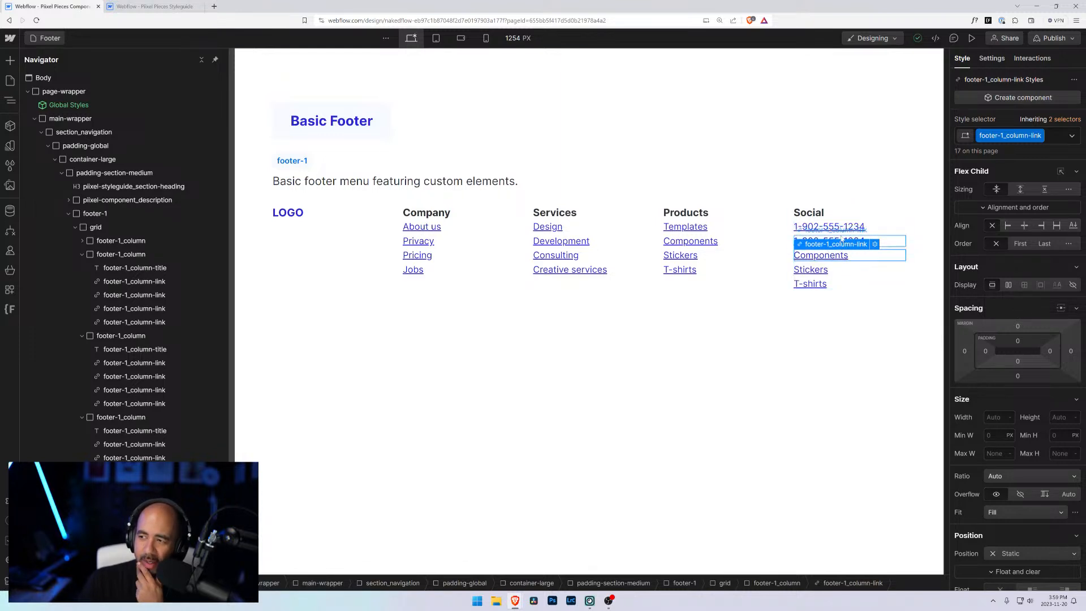
pyautogui.click(1053, 135)
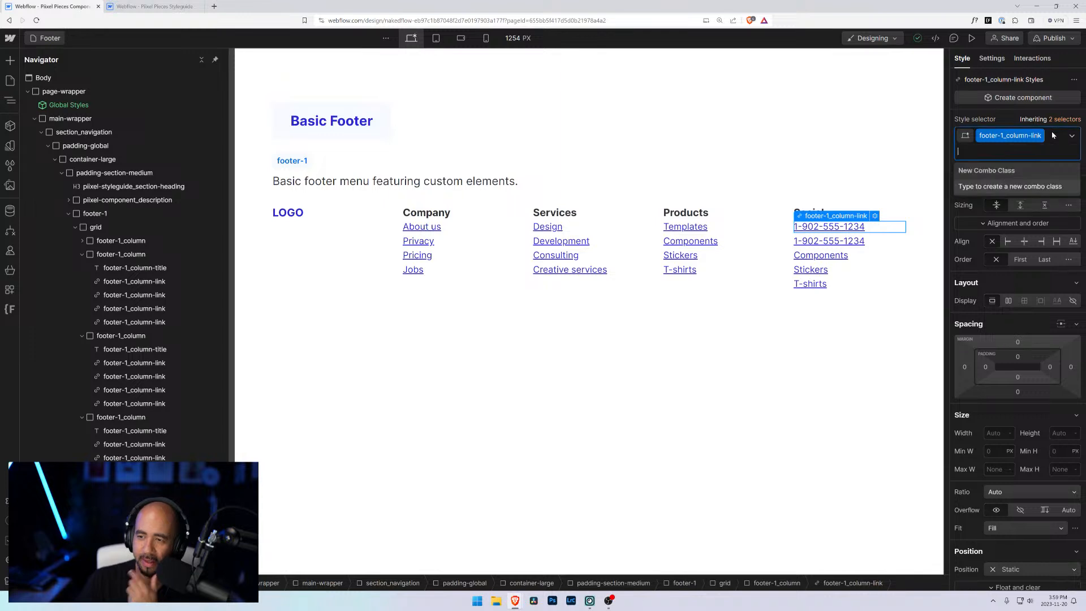
pyautogui.write('IS-HPONE')
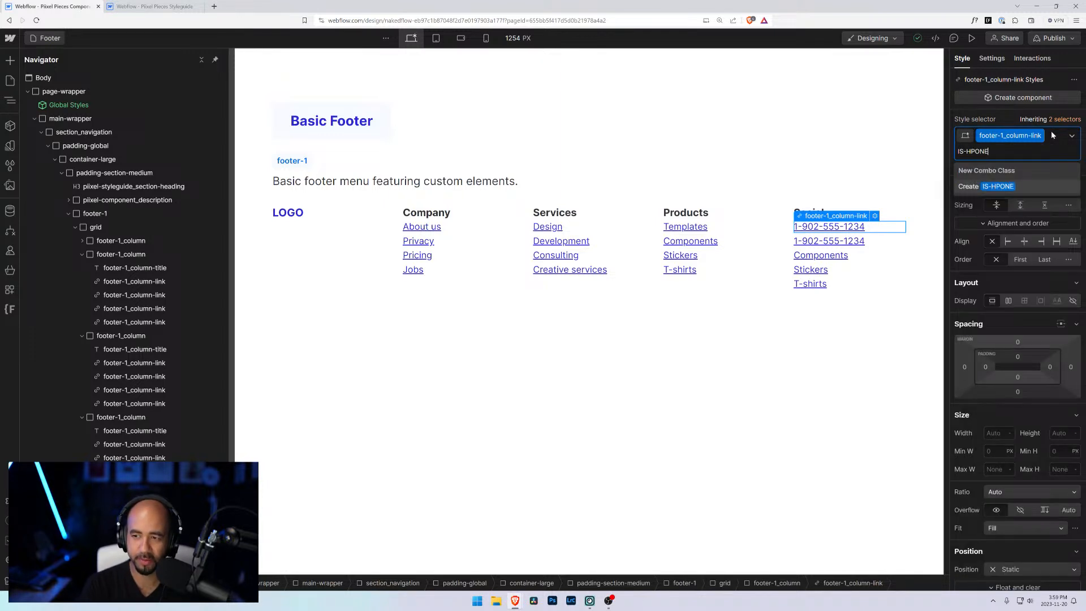
pyautogui.press('BackSpace')
pyautogui.press('BackSpace')
pyautogui.press('BackSpace')
pyautogui.press('BackSpace')
pyautogui.press('BackSpace')
pyautogui.press('BackSpace')
pyautogui.press('BackSpace')
pyautogui.press('BackSpace')
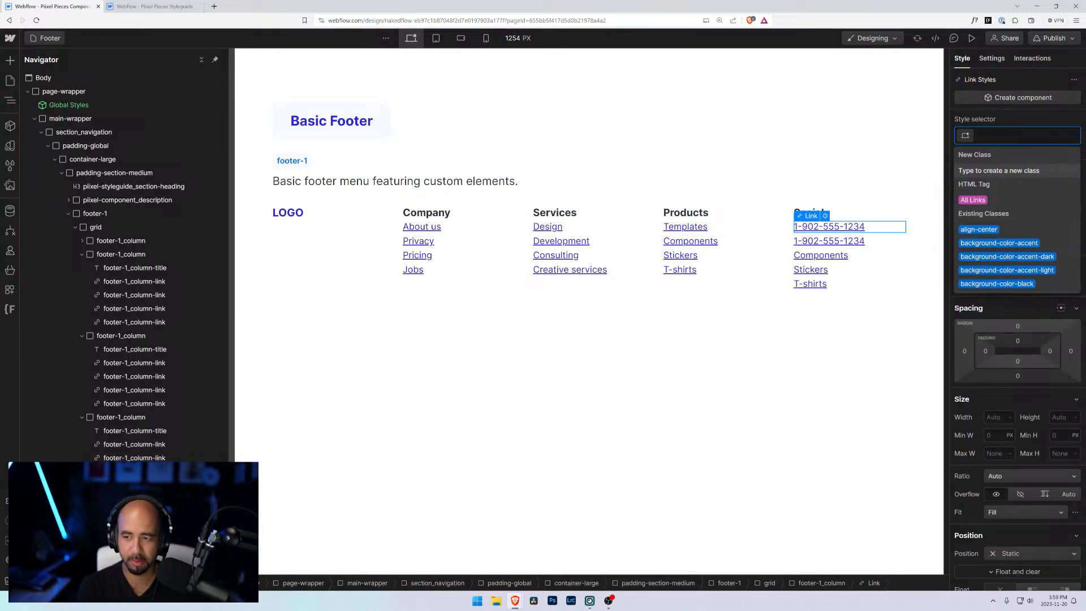
pyautogui.write('is-phone')
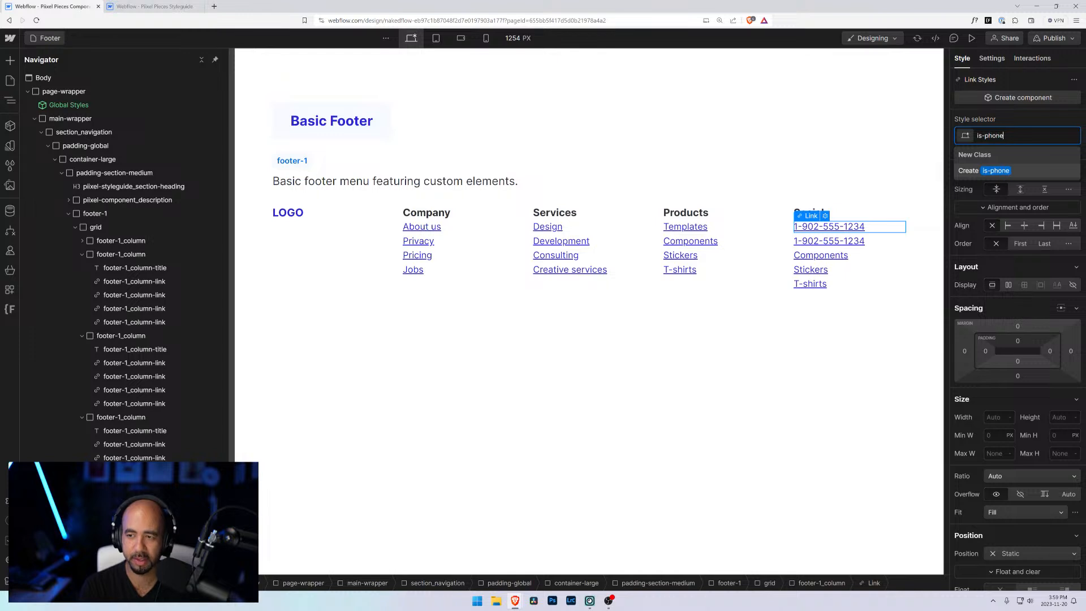
pyautogui.press('Return')
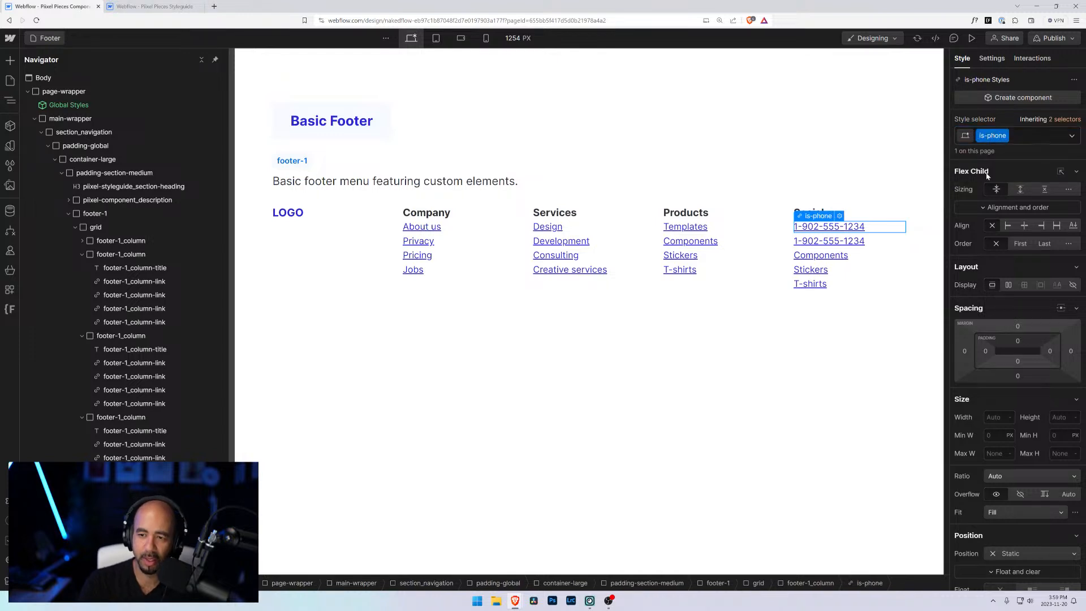
# Step: Change the first phone link's target number to a different sample 1-888 phone number
pyautogui.click(839, 216)
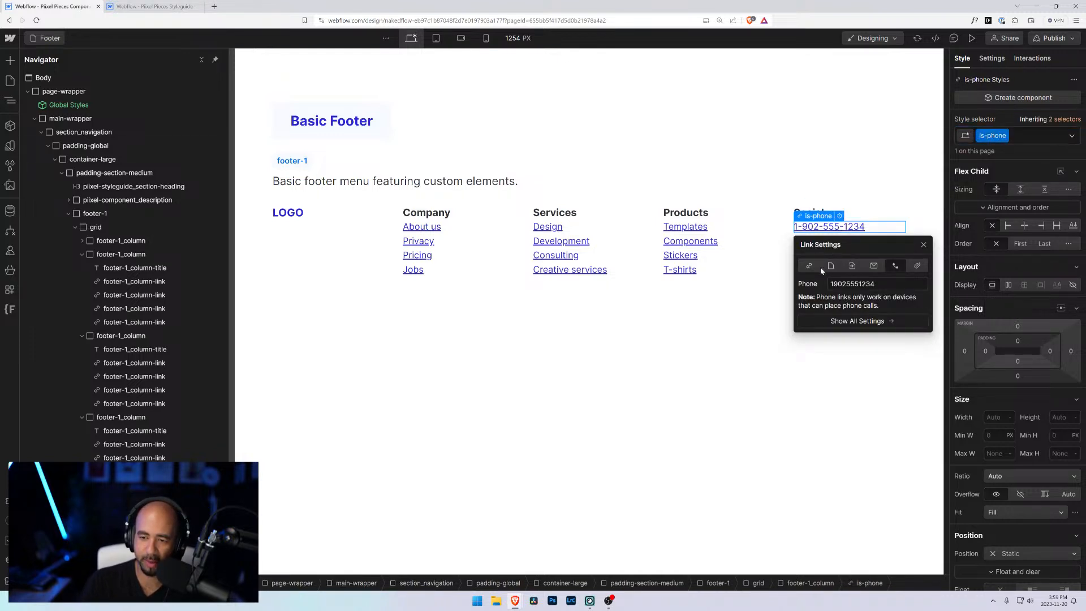
pyautogui.click(831, 265)
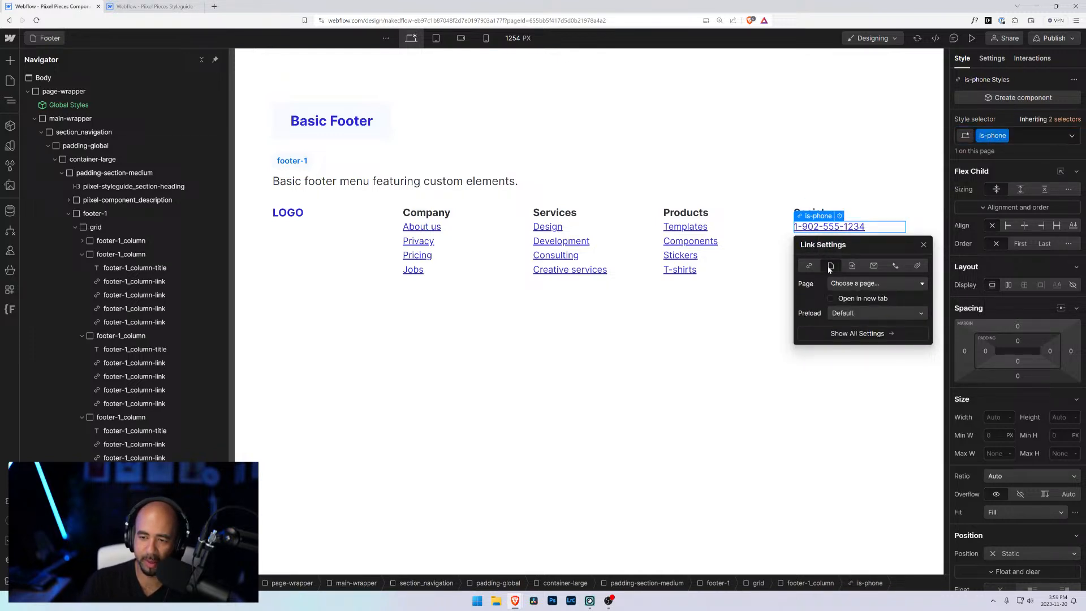
pyautogui.click(895, 266)
pyautogui.write('1')
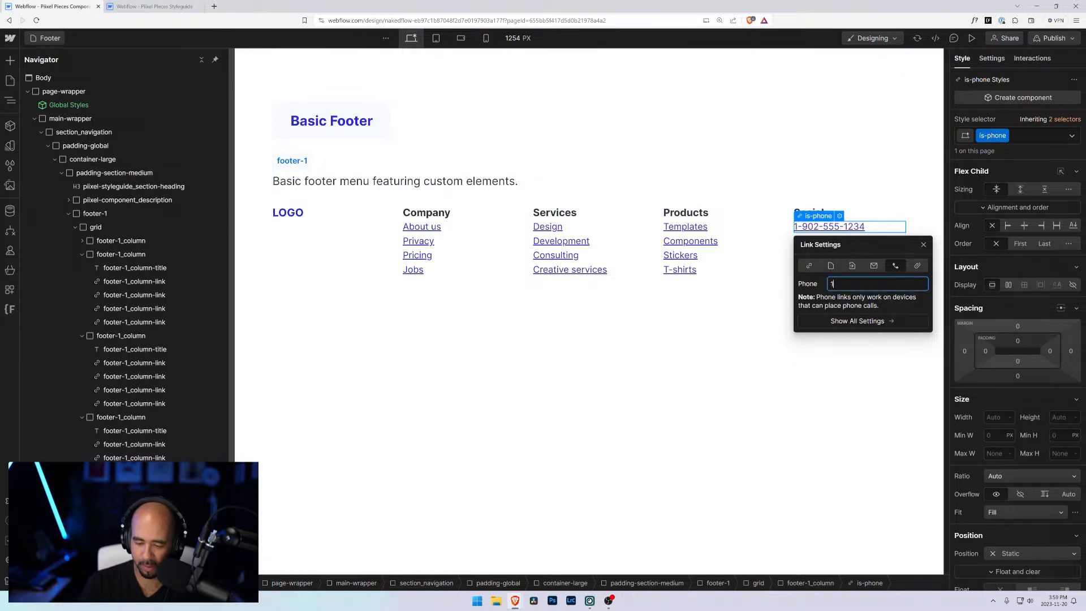
pyautogui.write('-888-555-123')
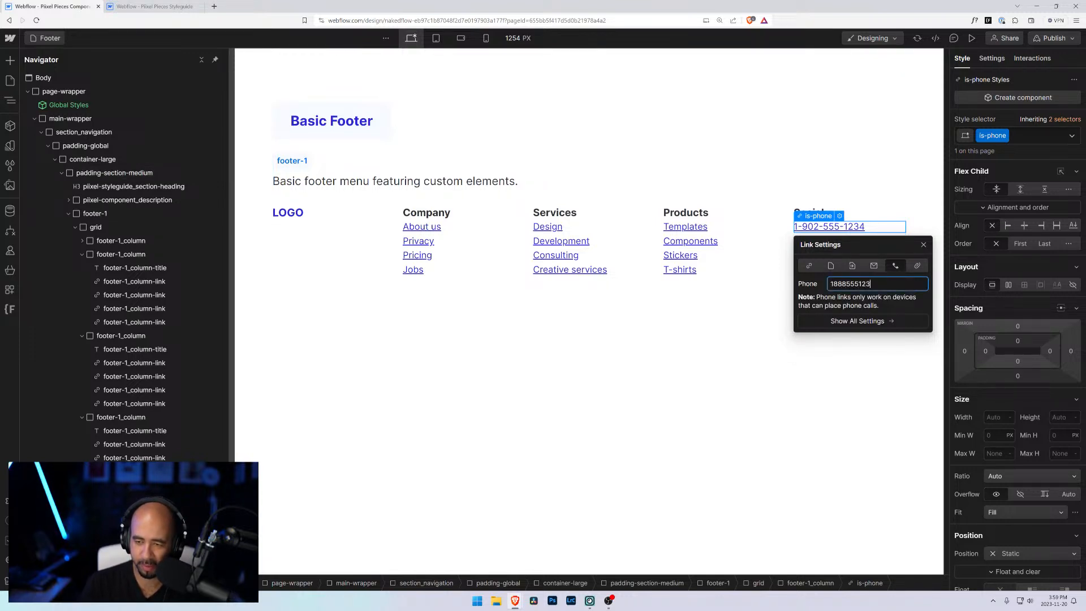
pyautogui.write('4')
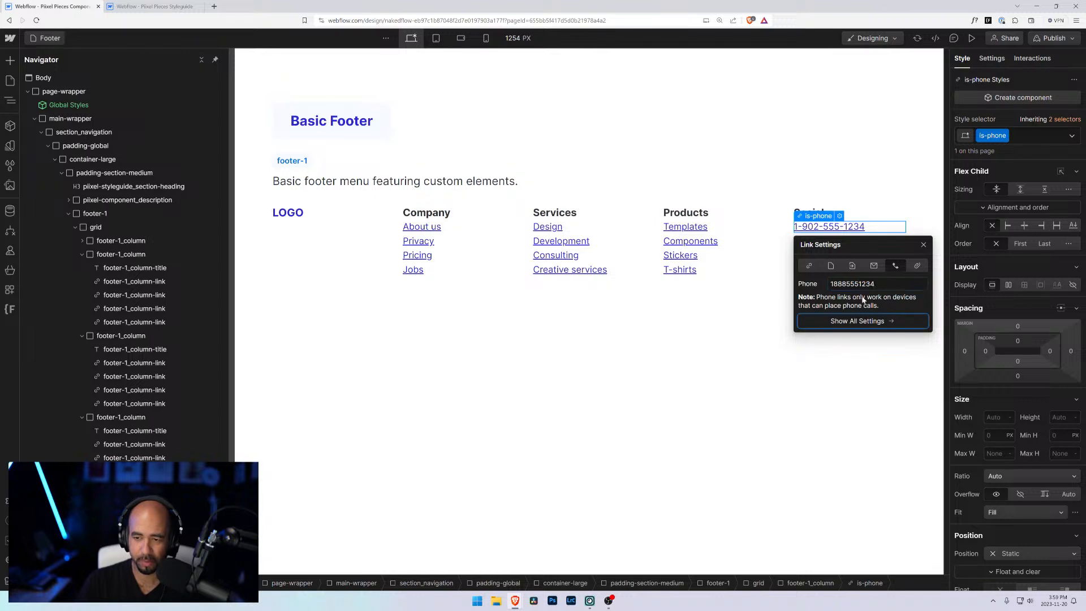
pyautogui.click(815, 241)
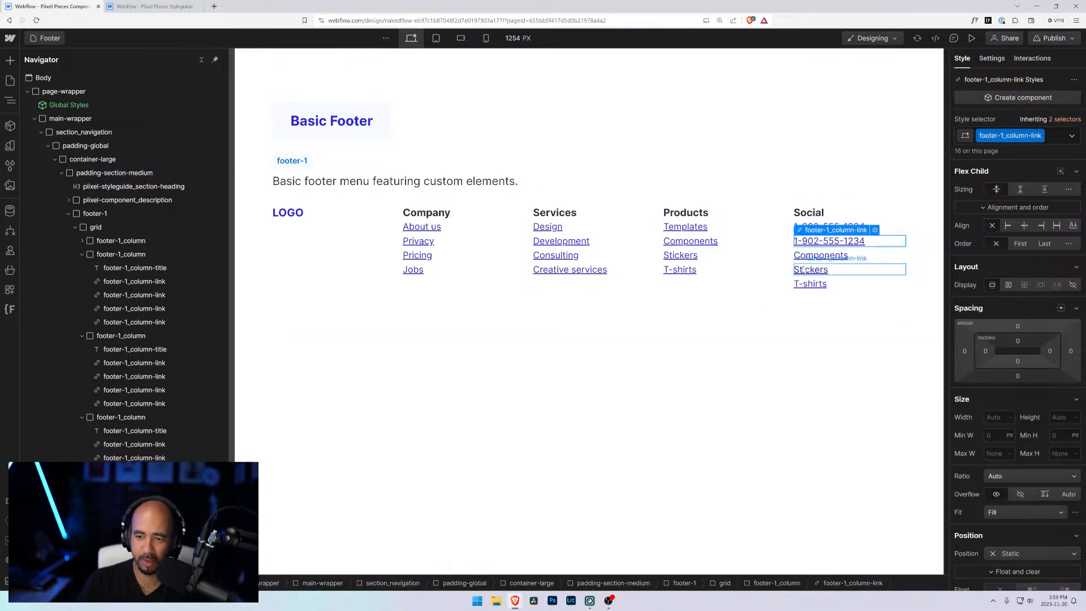
# Step: Assign the is-phone class to the Components link in the Social column
pyautogui.click(808, 258)
pyautogui.click(1051, 136)
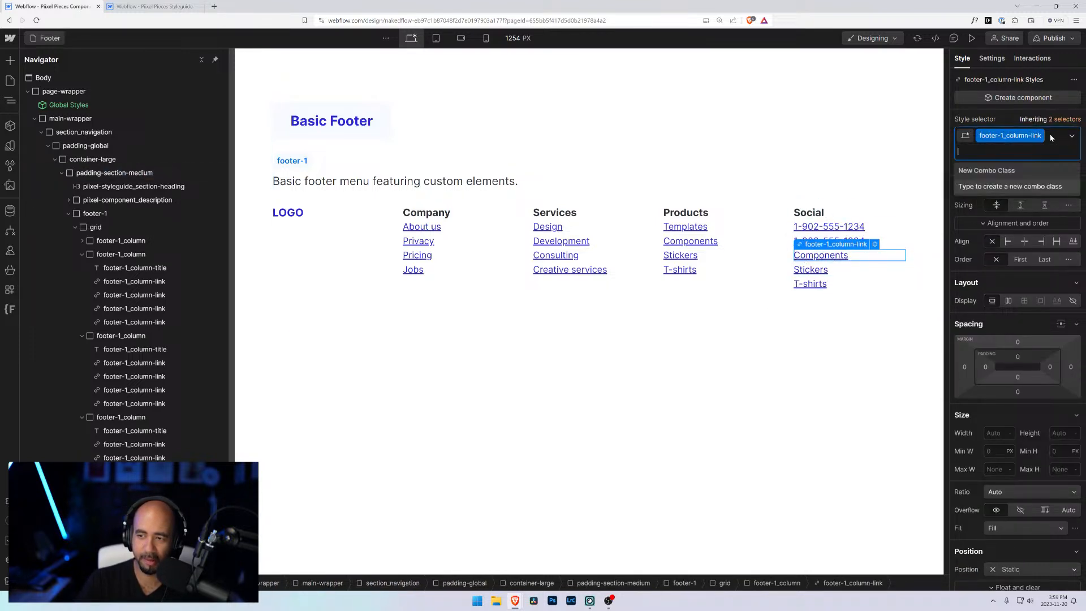
pyautogui.press('BackSpace')
pyautogui.write('is-phone')
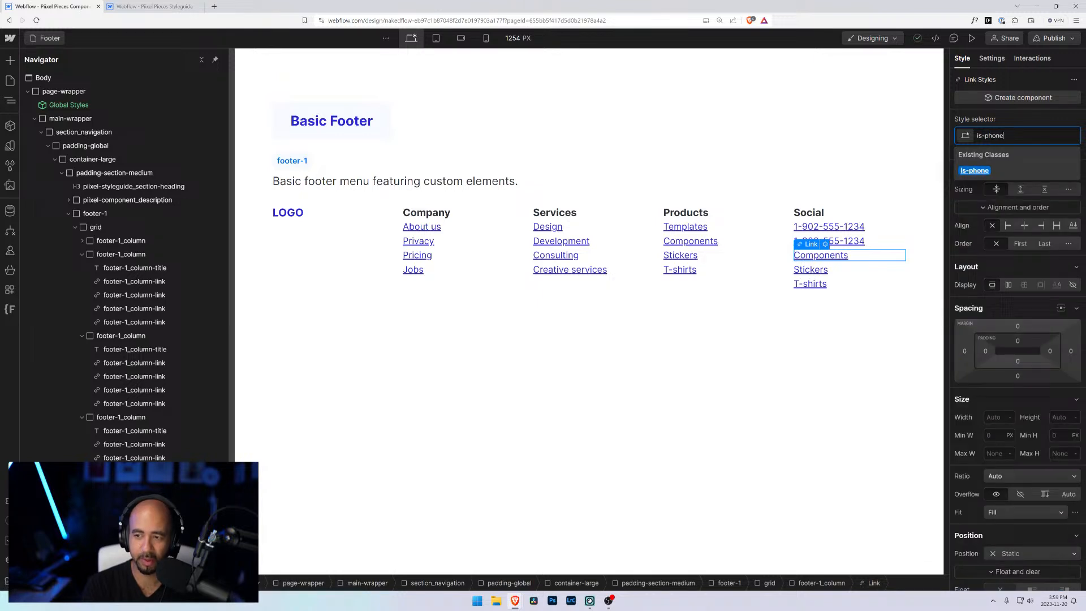
pyautogui.press('Return')
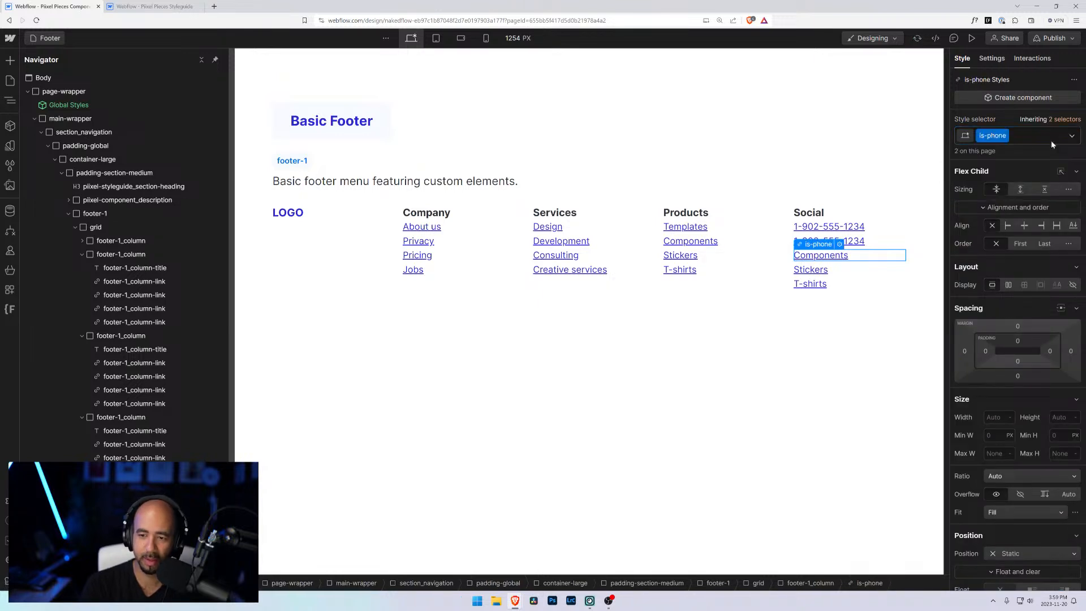
# Step: Delete the Components link from the Social column
pyautogui.click(840, 244)
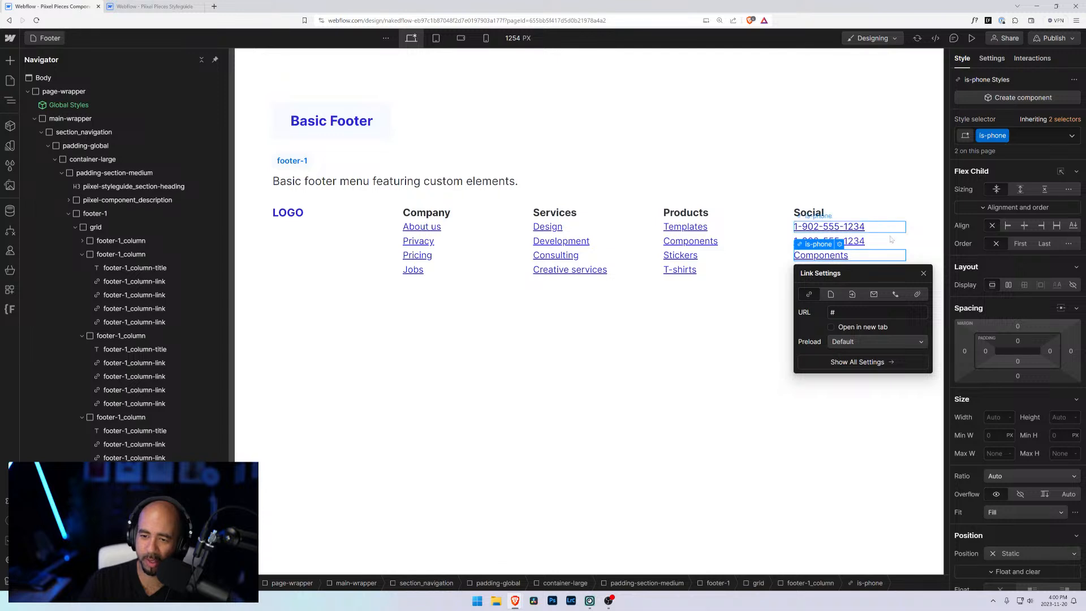
pyautogui.click(865, 245)
pyautogui.click(855, 260)
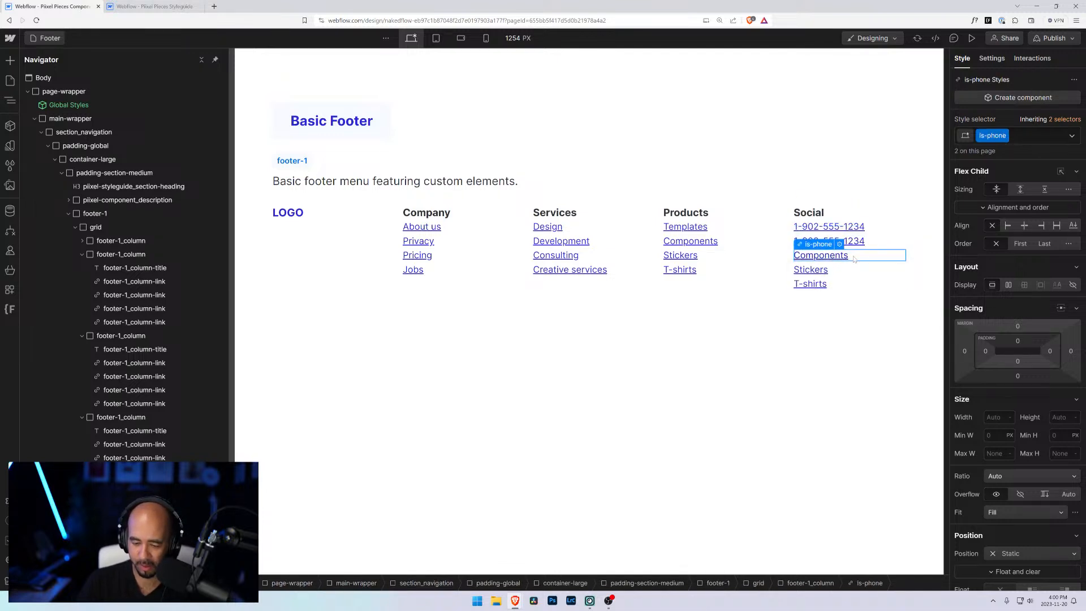
pyautogui.press('Delete')
# Step: Restore the footer-1_column-link class on the first phone link in the Social column
pyautogui.click(856, 244)
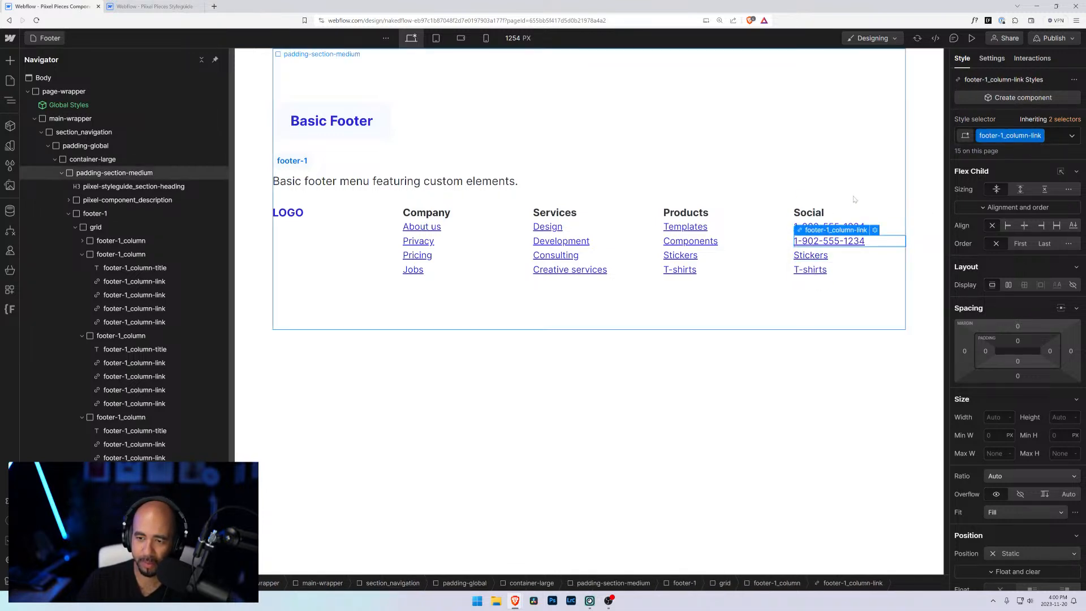
pyautogui.click(868, 227)
pyautogui.click(1015, 136)
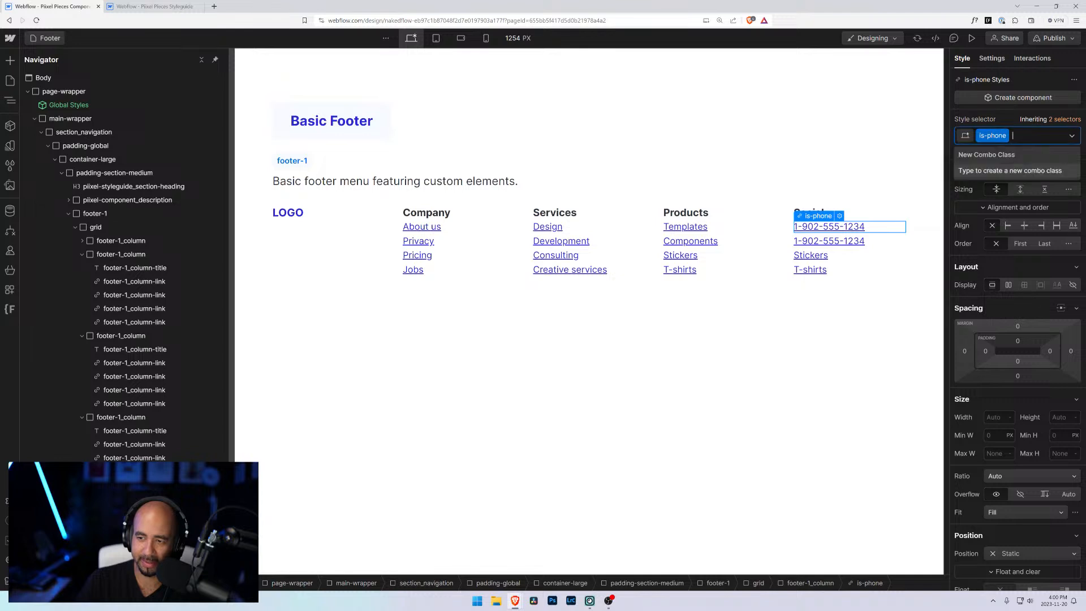
pyautogui.press('BackSpace')
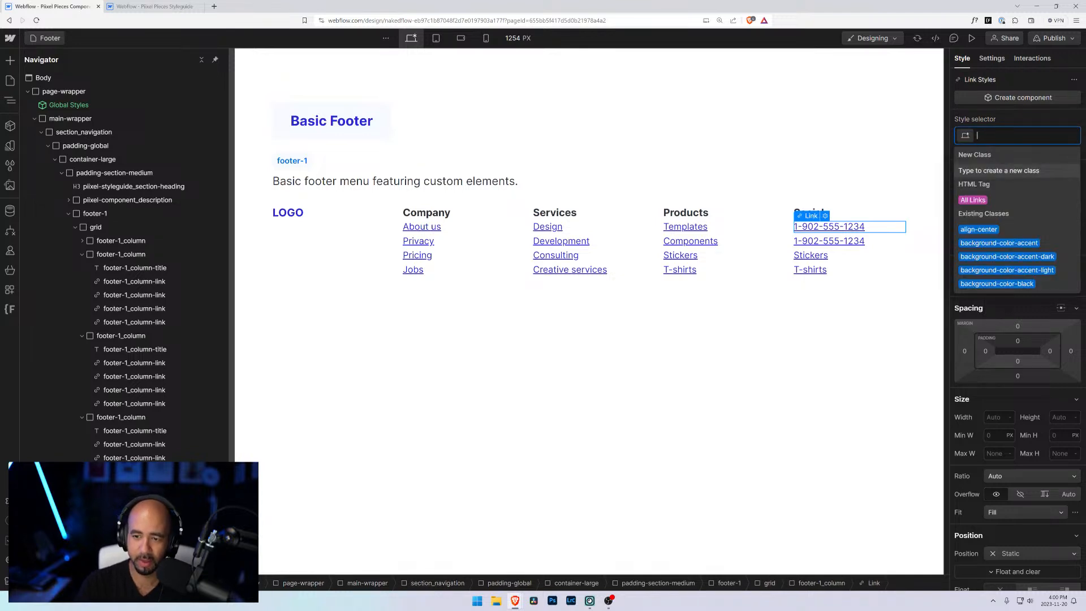
pyautogui.write('footer-1_')
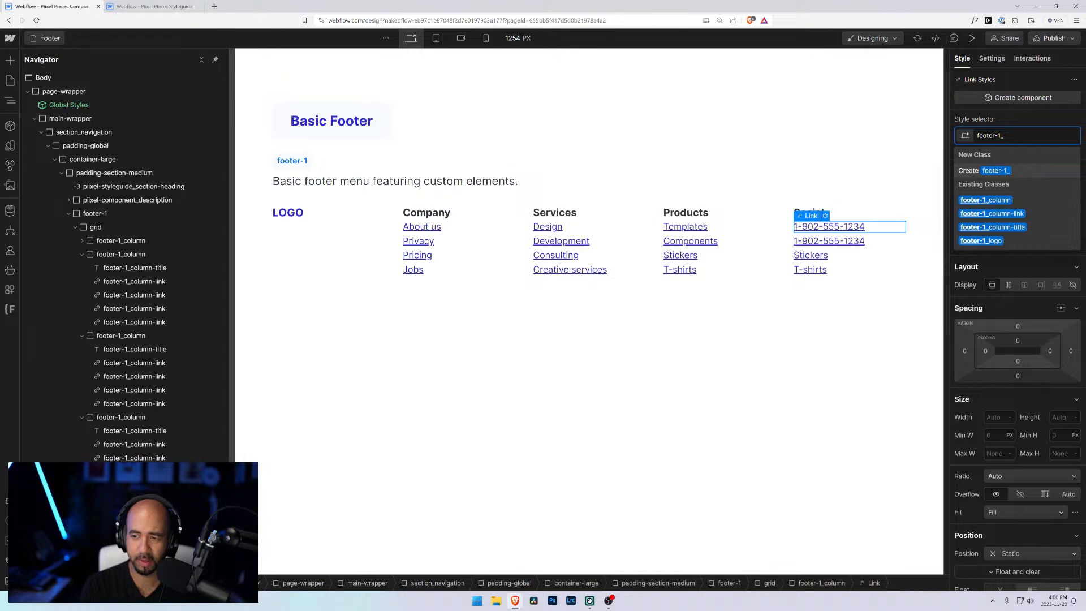
pyautogui.write('colu')
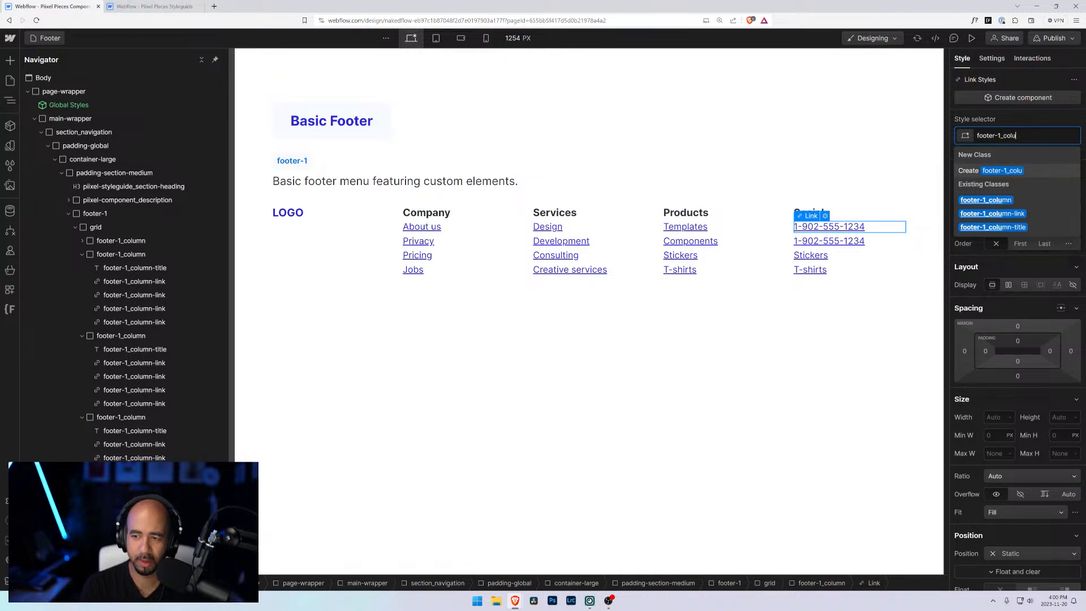
pyautogui.press('Down')
pyautogui.press('Down')
pyautogui.press('Return')
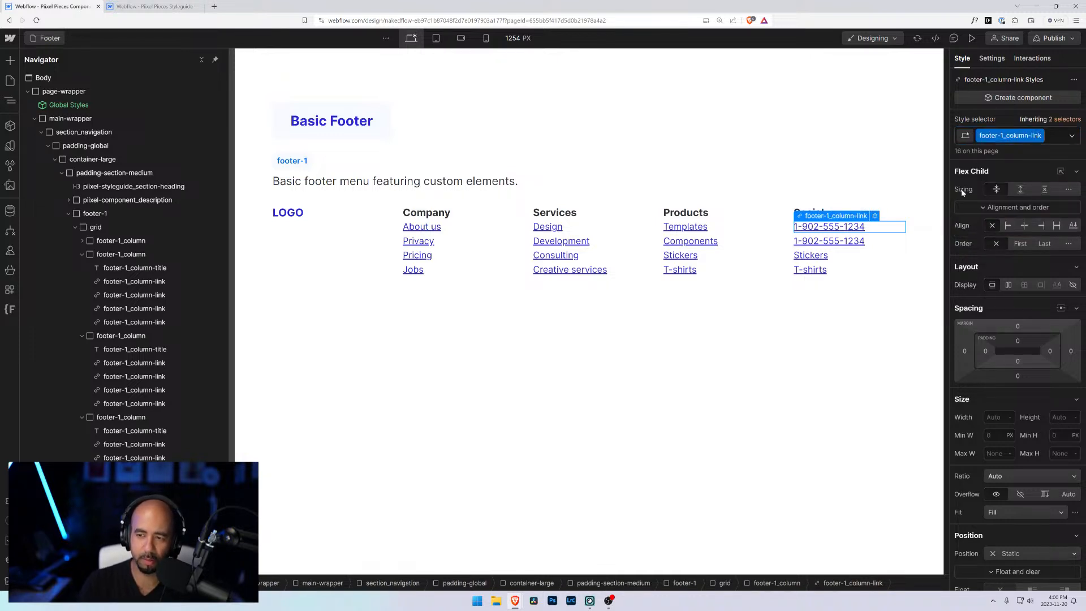
# Step: Re-enter the original sample phone number as the first phone link's target
pyautogui.click(875, 215)
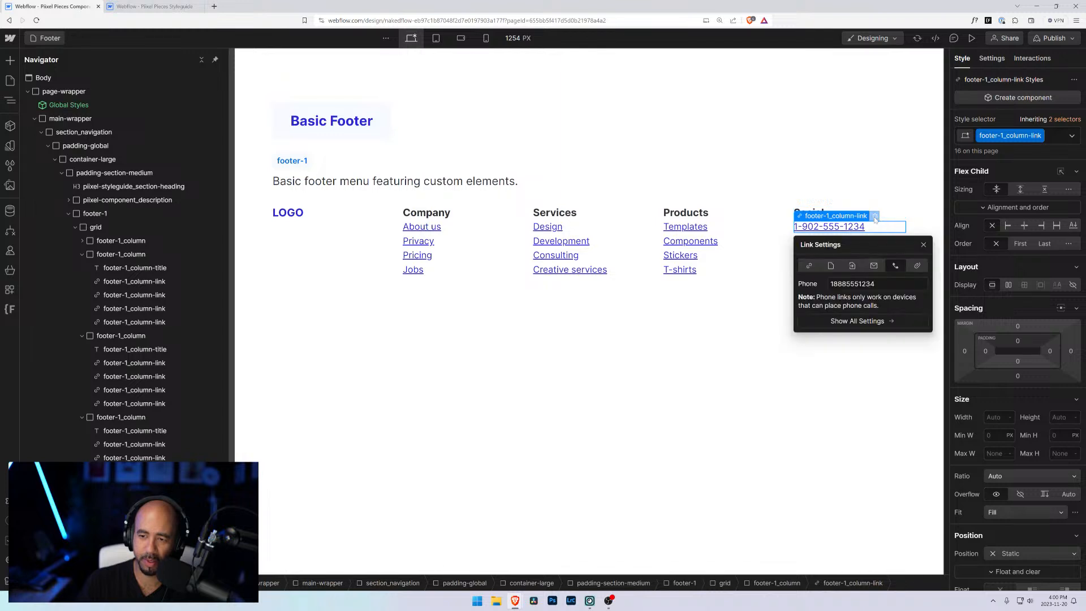
pyautogui.click(831, 287)
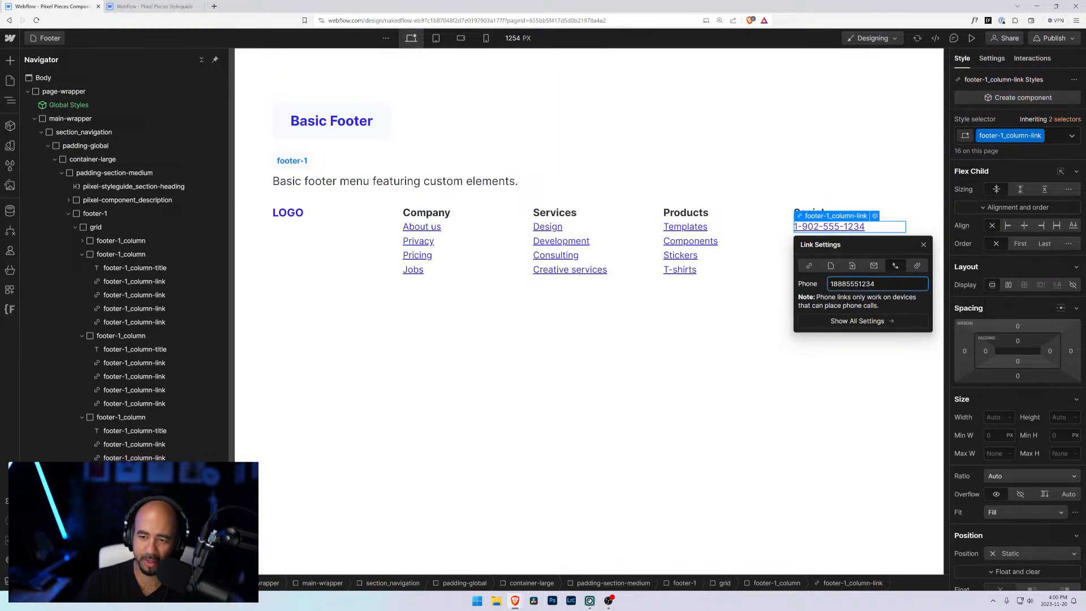
pyautogui.doubleClick(837, 284)
pyautogui.write('1920')
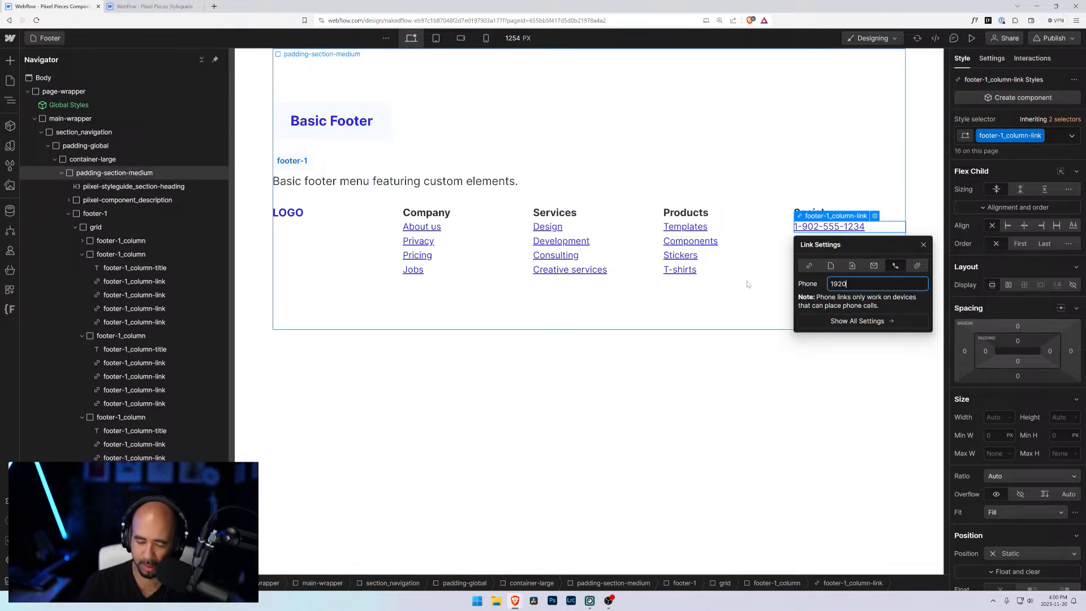
pyautogui.write('025551234')
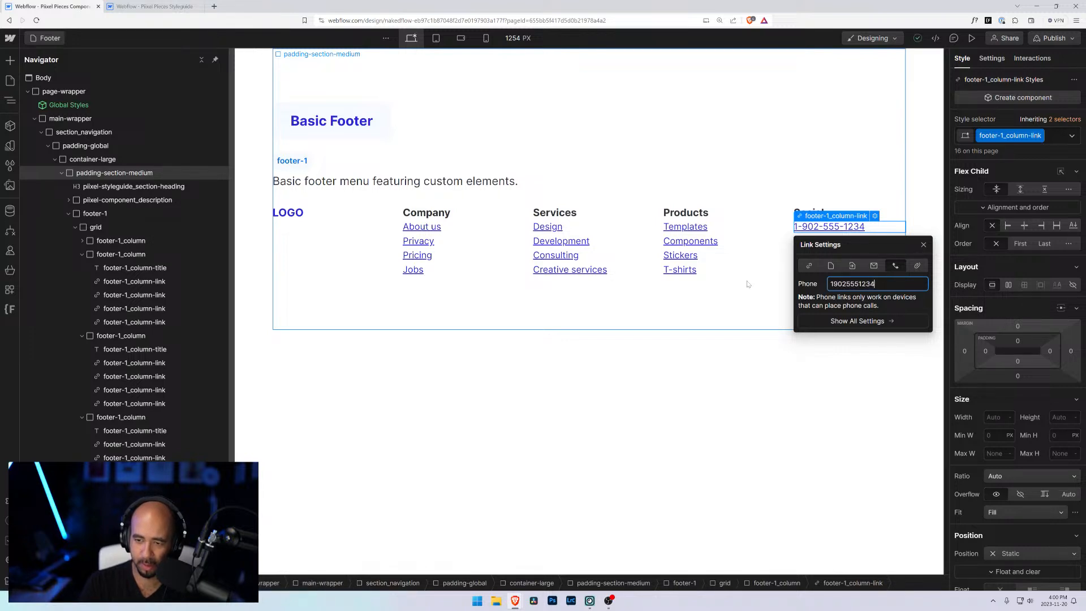
pyautogui.press('Return')
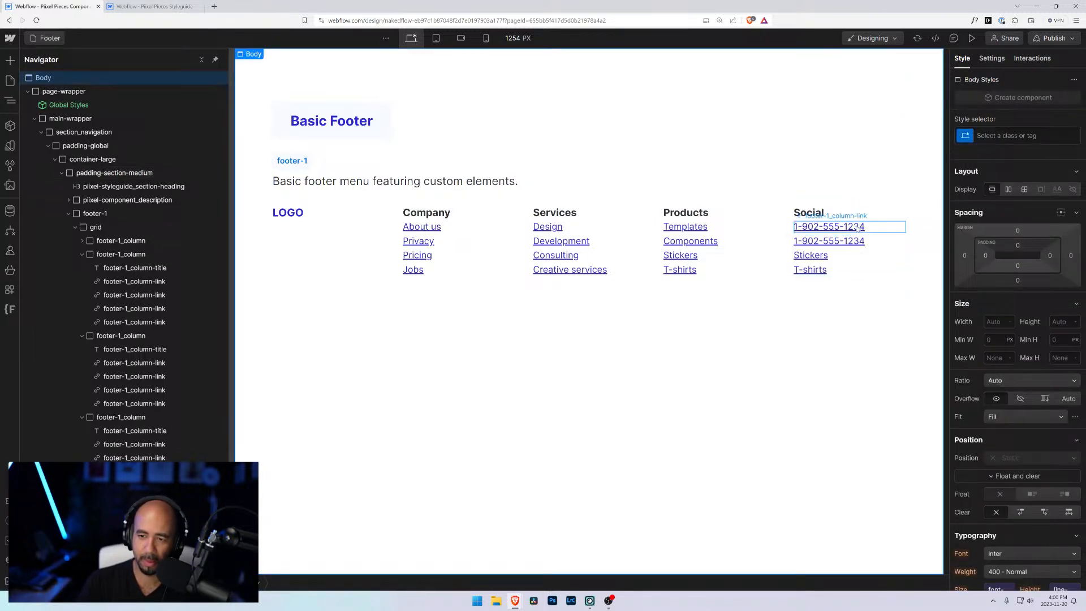
# Step: Replace the second Social link's text with a sample e-mail address and reselect that link
pyautogui.click(830, 241)
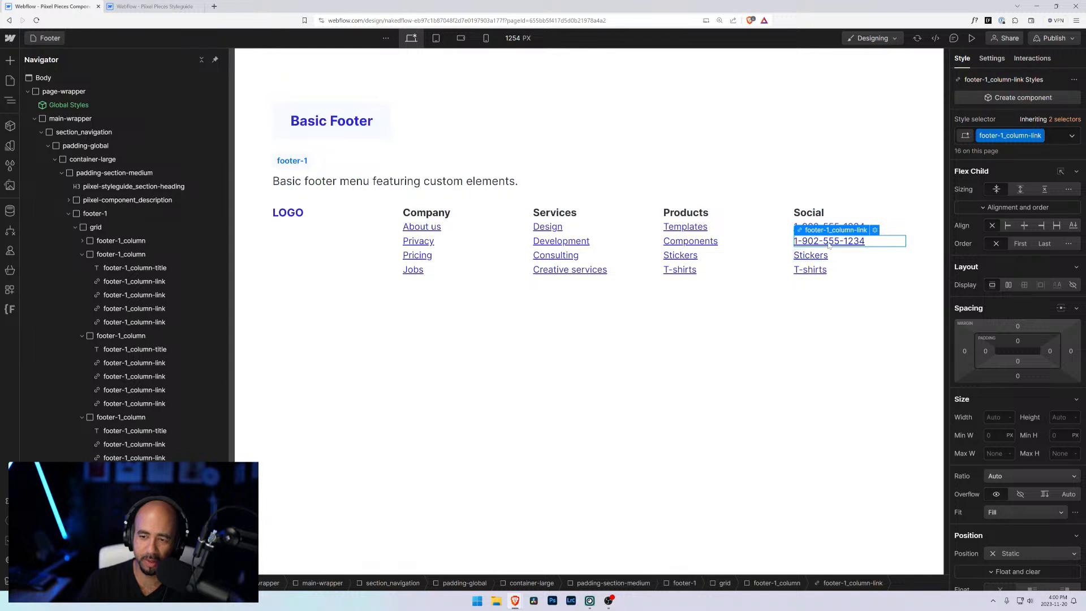
pyautogui.doubleClick(827, 241)
pyautogui.hotkey('ctrl', 'a')
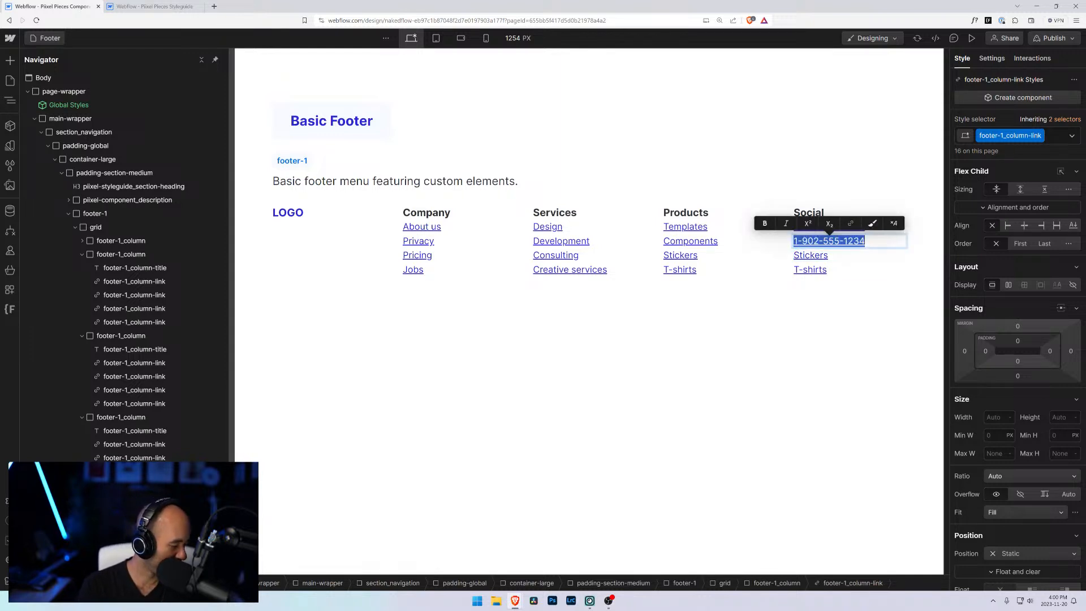
pyautogui.write('email@')
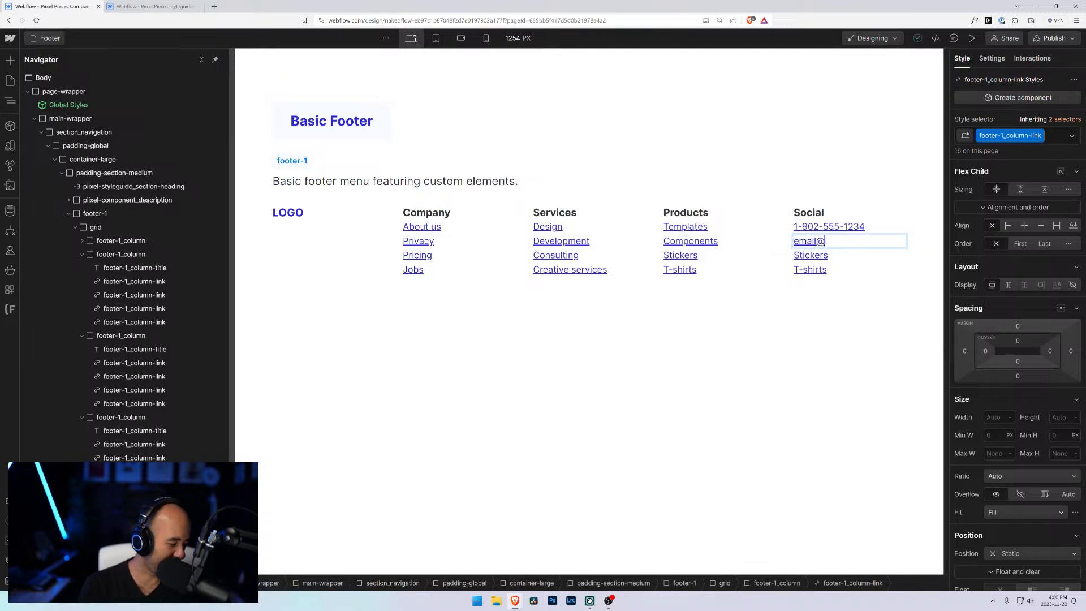
pyautogui.write('me.com')
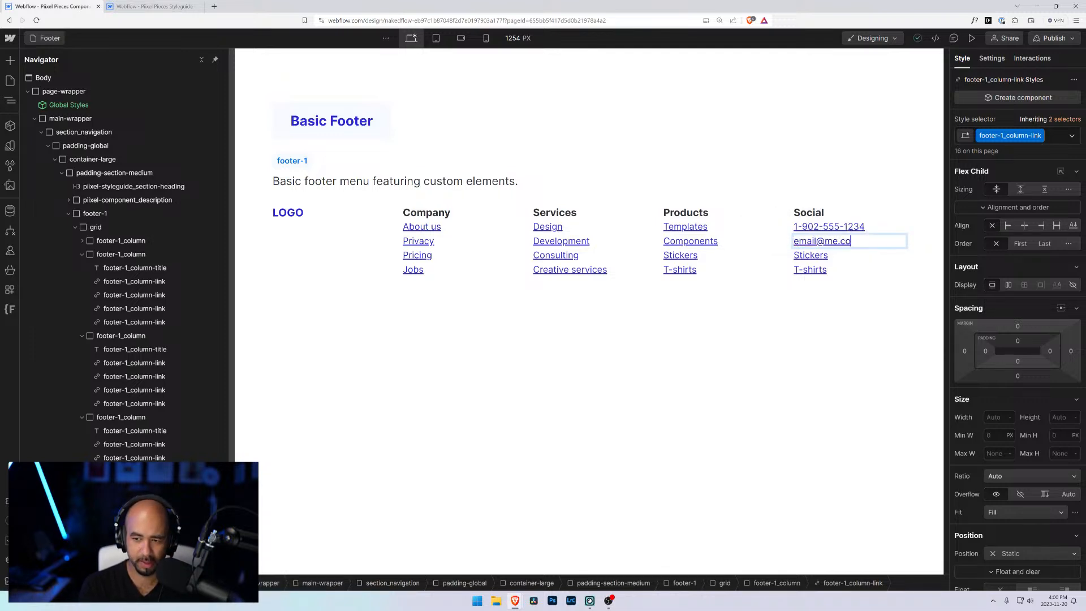
pyautogui.click(807, 256)
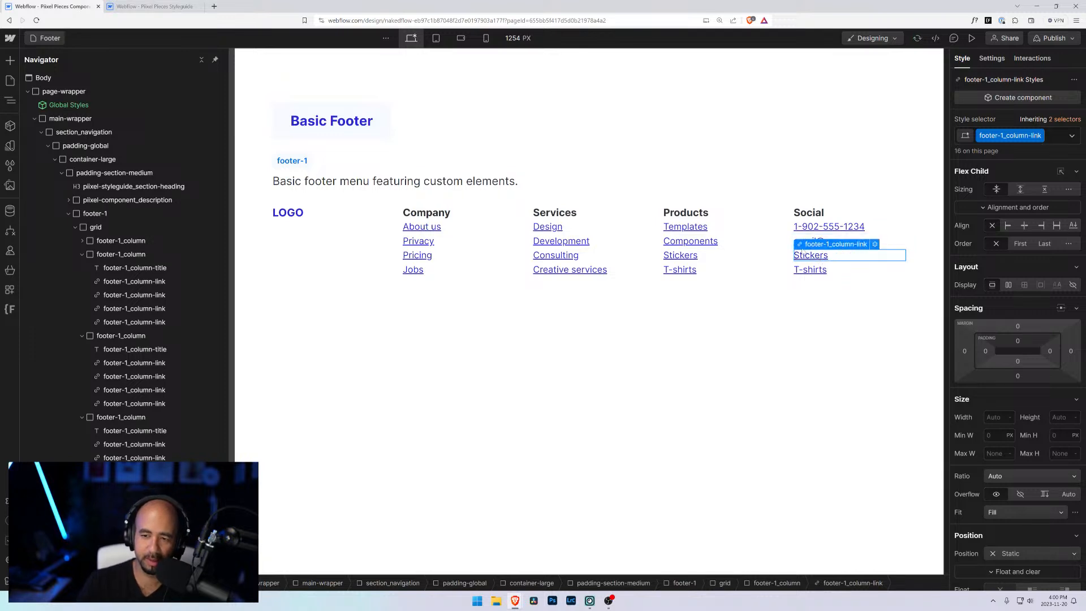
pyautogui.click(873, 240)
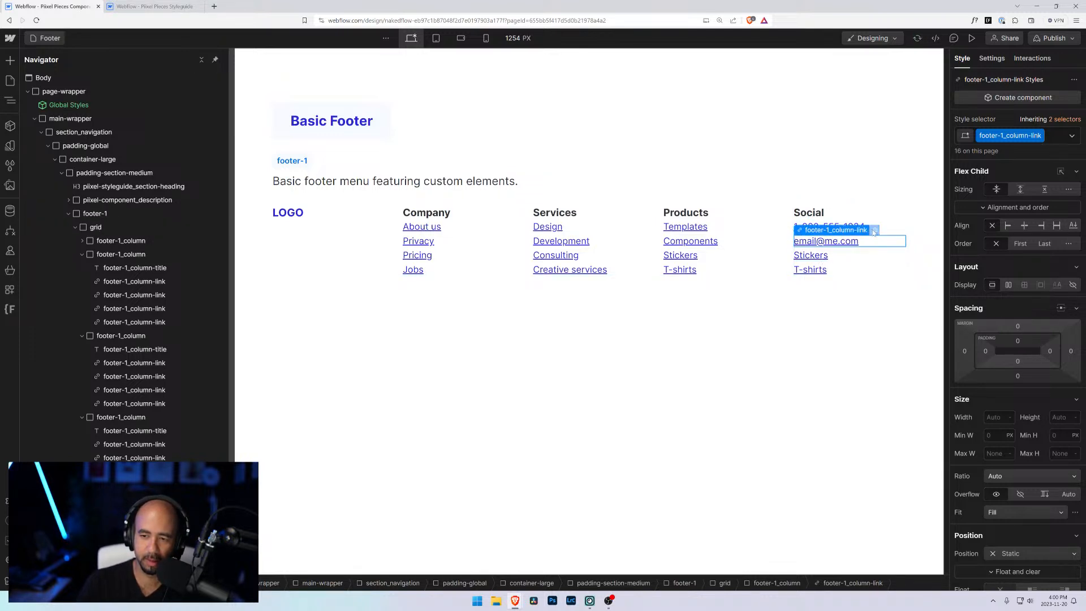
pyautogui.click(875, 229)
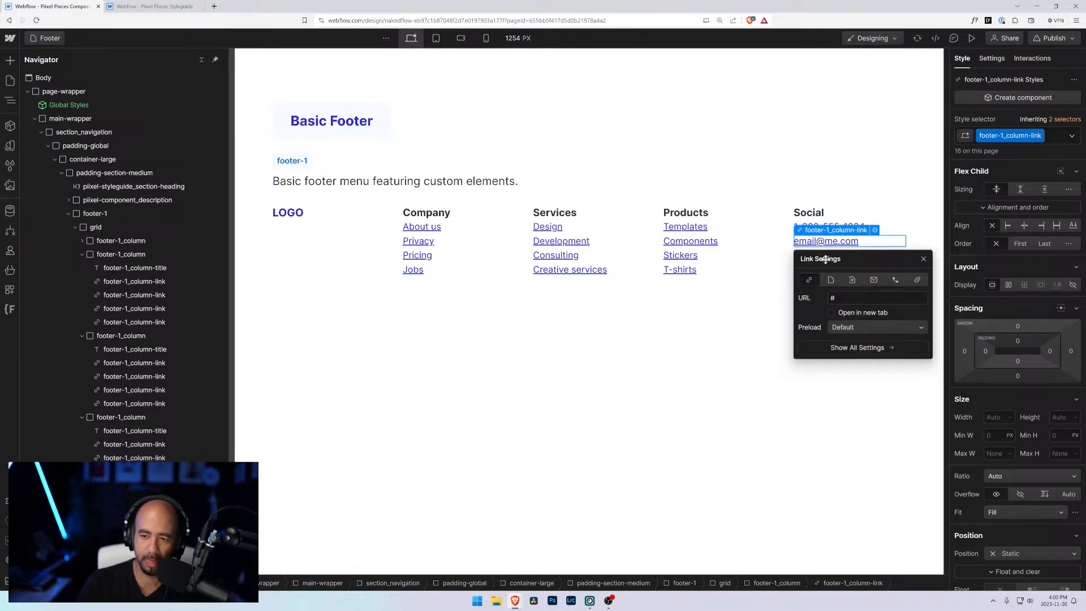
pyautogui.click(874, 279)
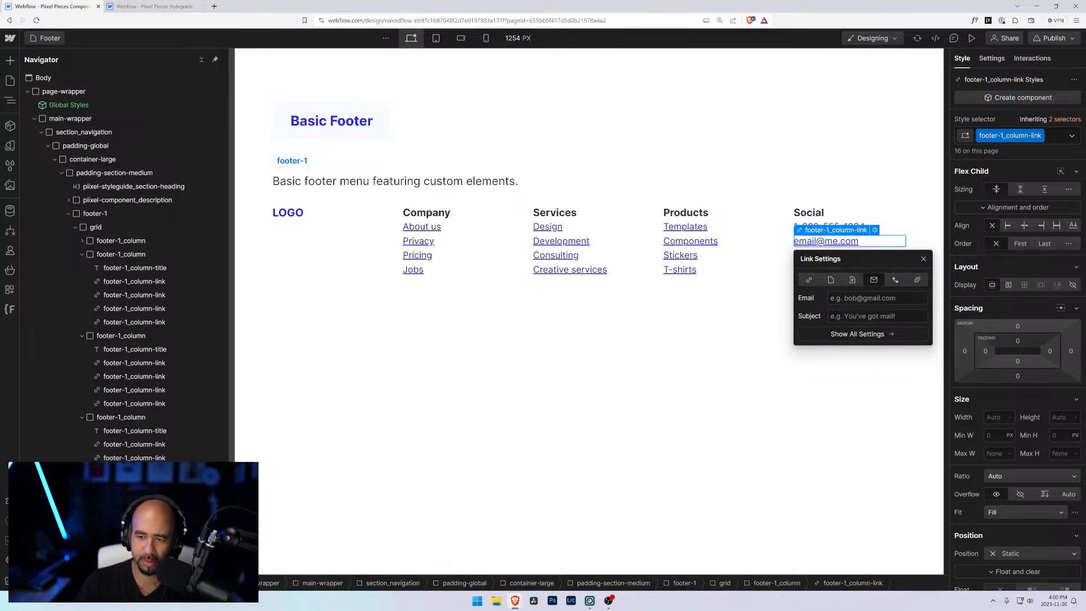
pyautogui.write('e')
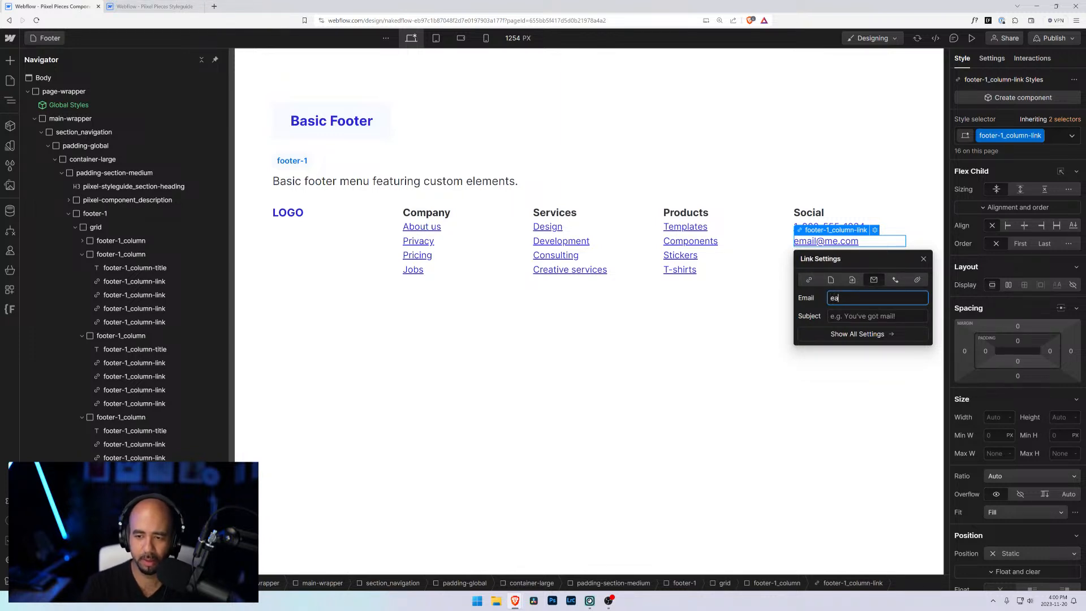
pyautogui.write('mail@me.com')
pyautogui.press('Tab')
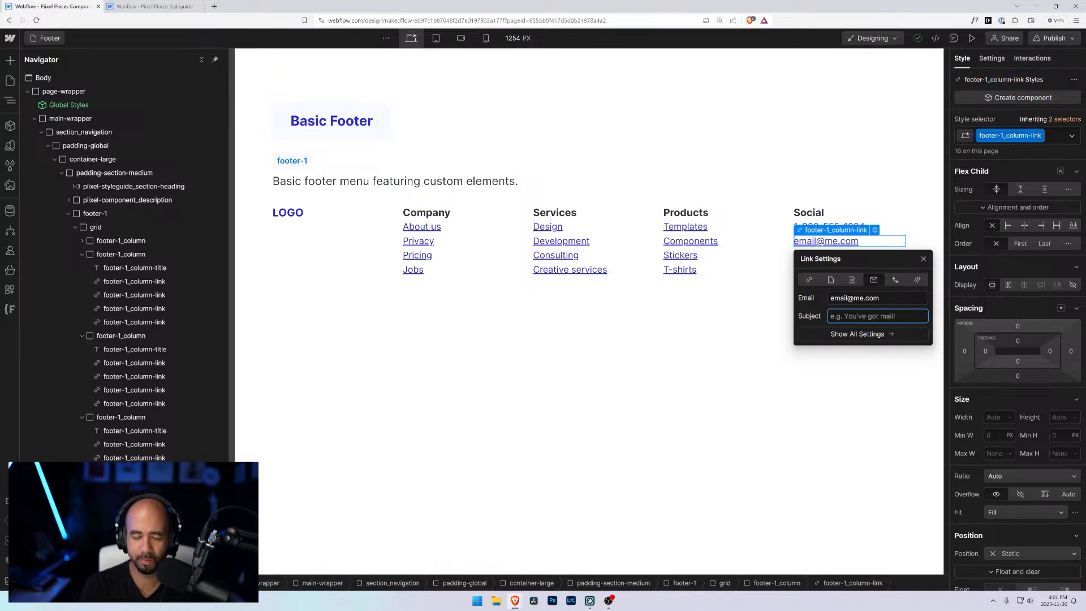
pyautogui.write('Hello fro')
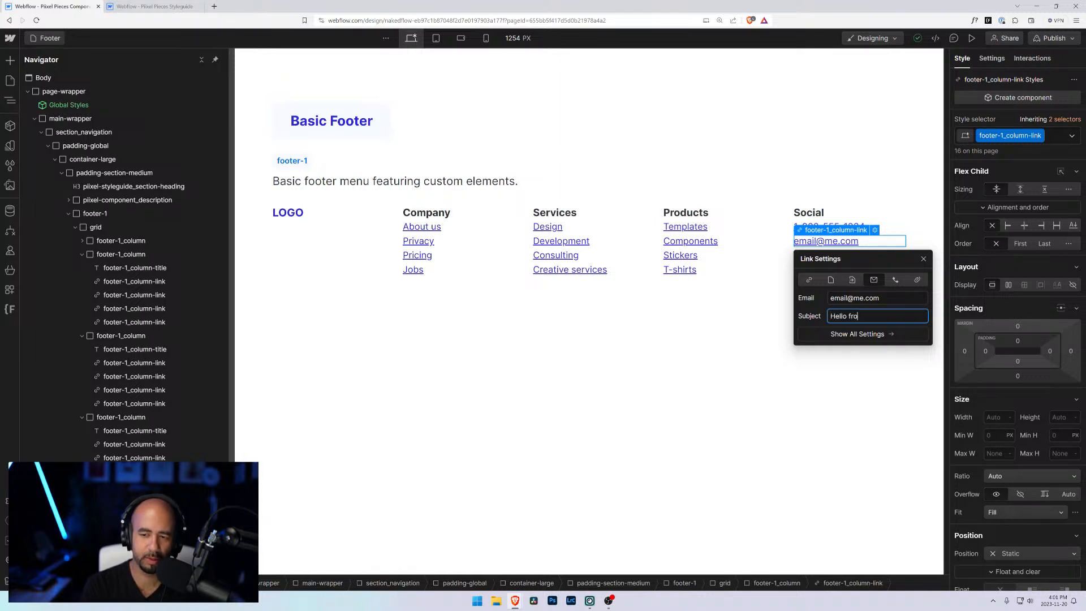
pyautogui.write('m your website!')
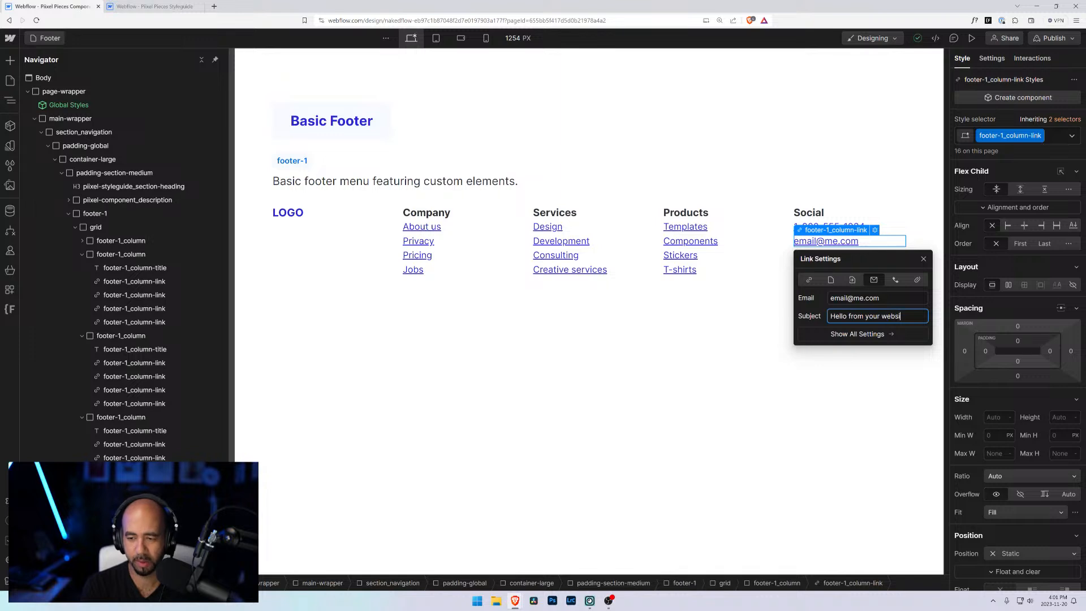
pyautogui.click(801, 389)
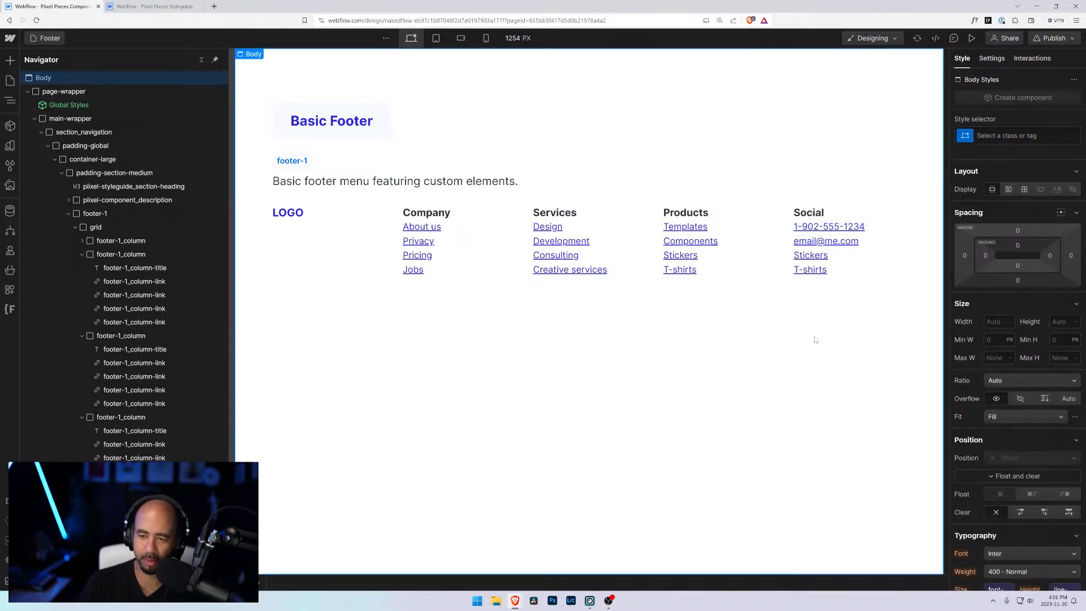
# Step: Delete the Stickers and T-shirts links from the Social column
pyautogui.click(816, 268)
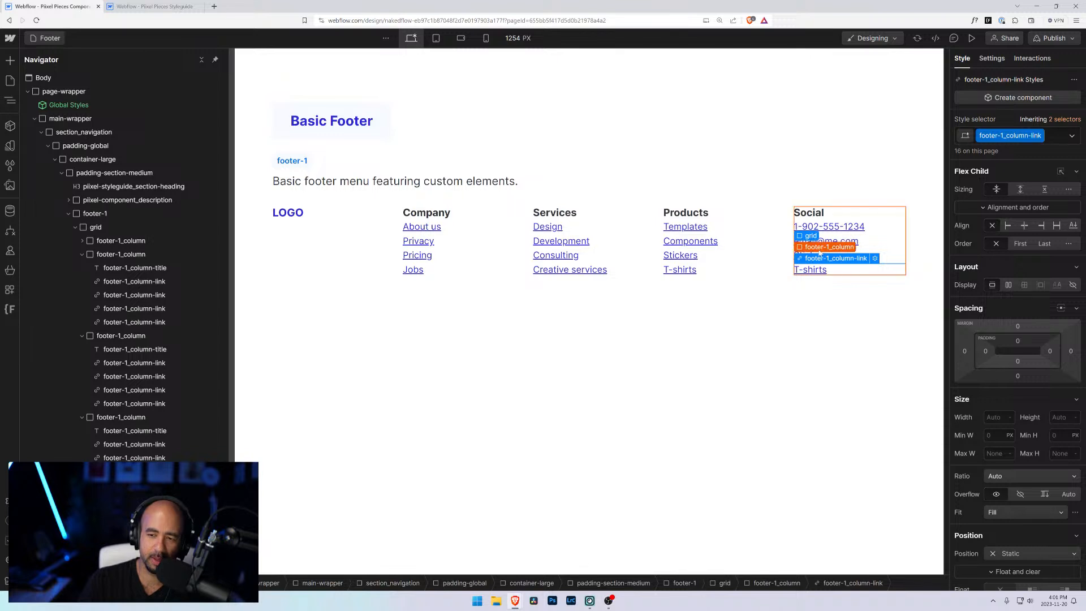
pyautogui.click(820, 248)
pyautogui.click(878, 255)
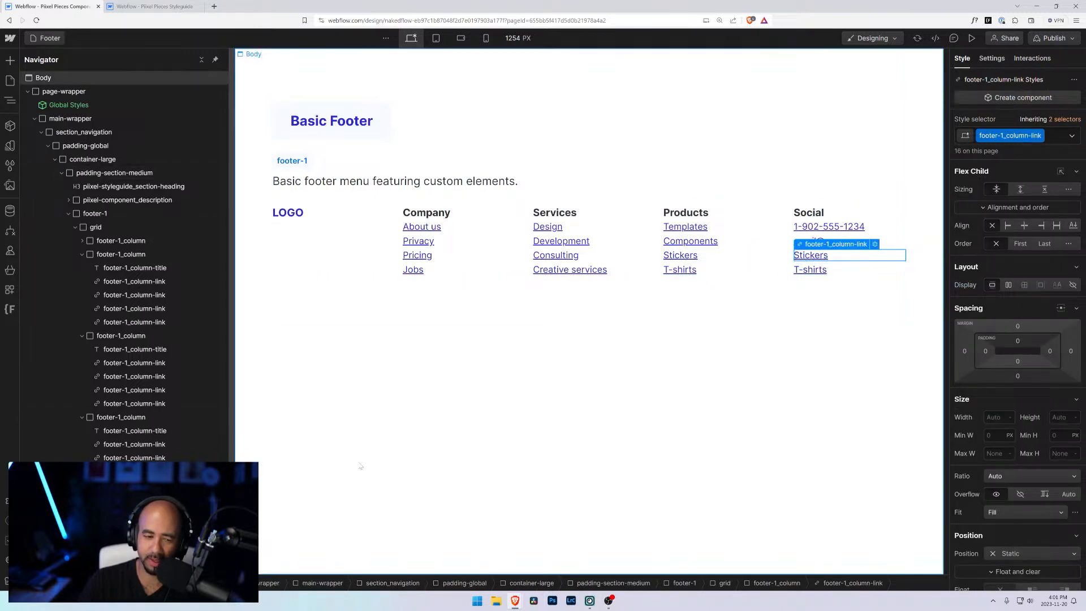
pyautogui.click(819, 270)
pyautogui.press('Delete')
pyautogui.press('Delete')
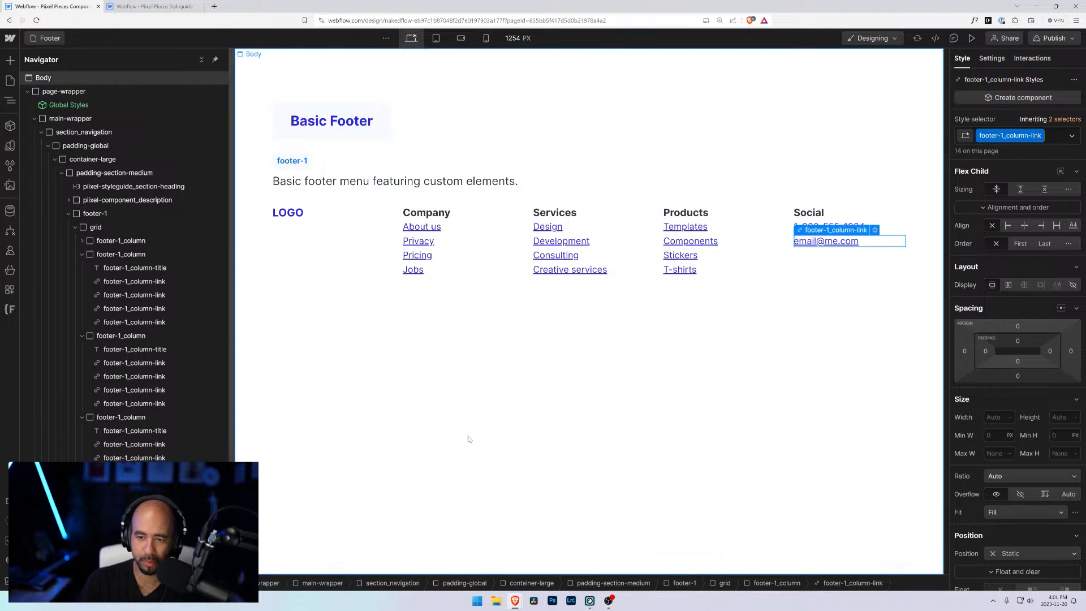
# Step: Add a Div Block inside the Social column
pyautogui.click(832, 263)
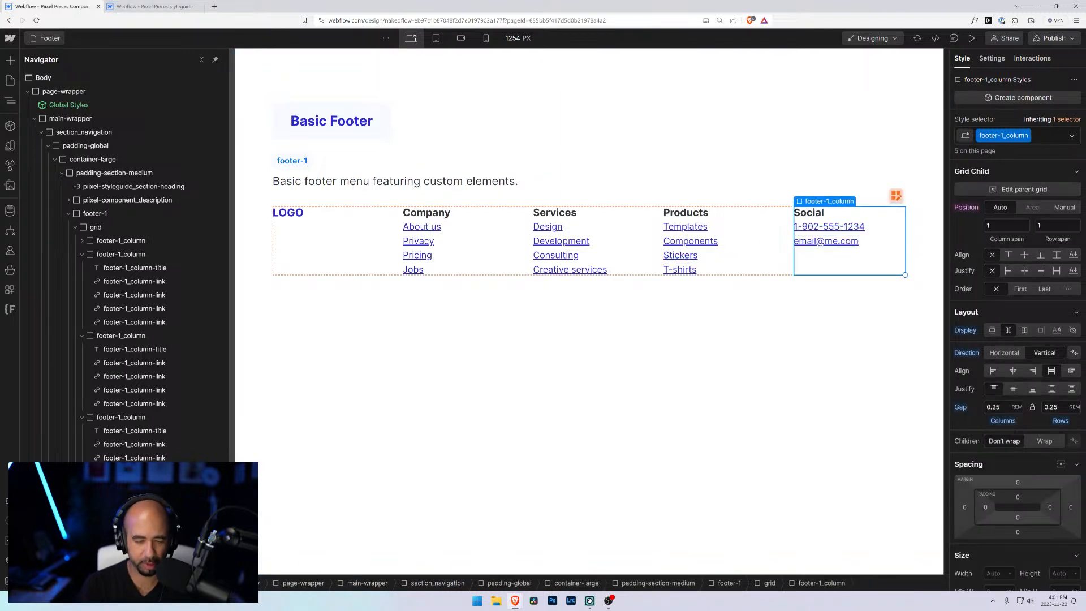
pyautogui.hotkey('ctrl', 'e')
pyautogui.write('div')
pyautogui.press('Return')
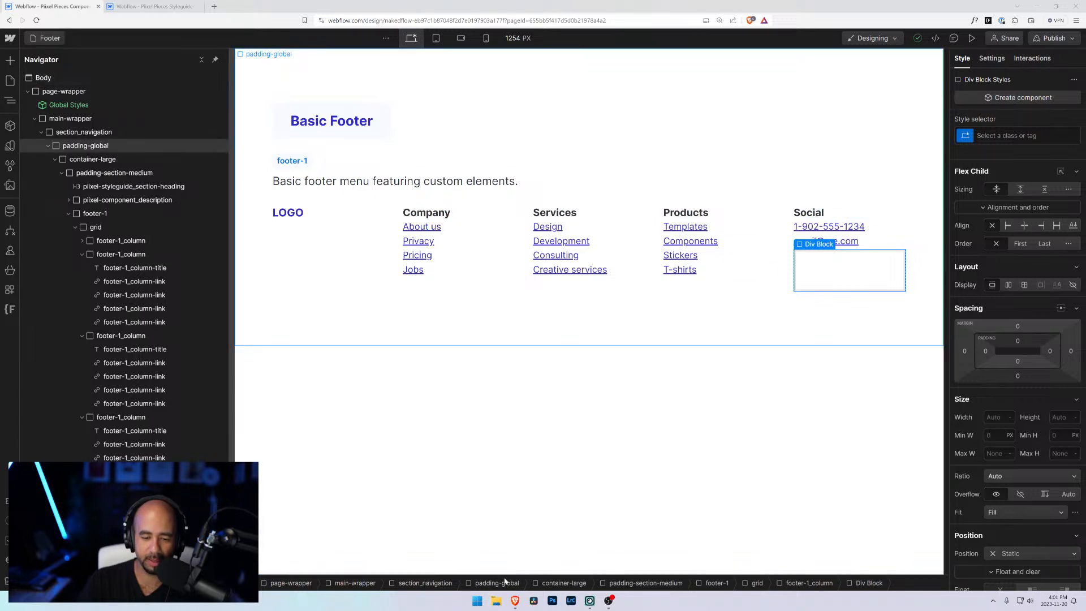
# Step: Browse the local icon folders to the Social Media and Brands line SVGs and preview the YouTube icon
pyautogui.click(496, 600)
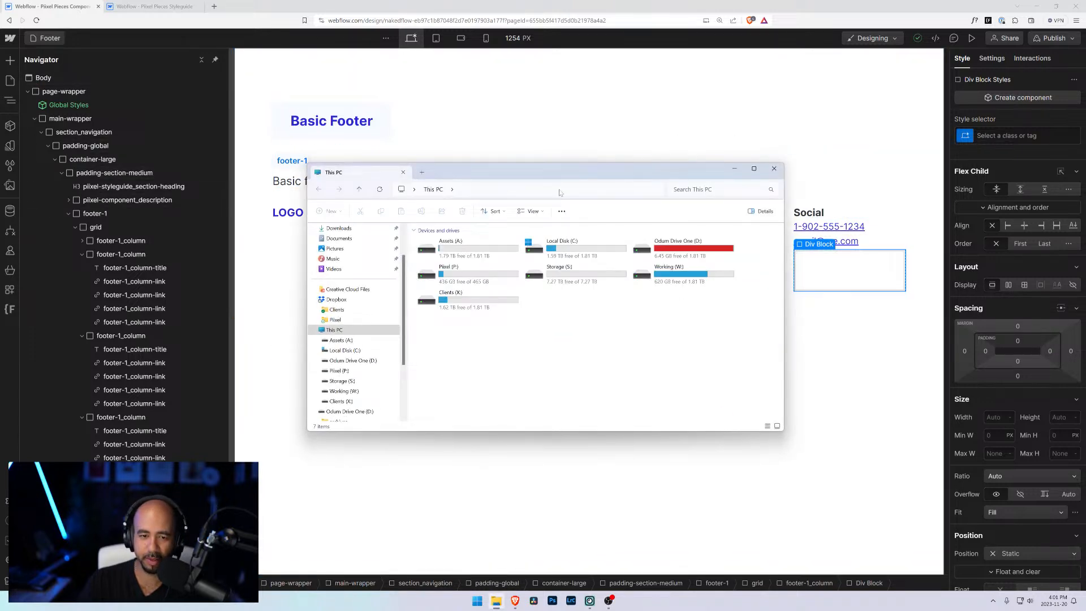
pyautogui.doubleClick(448, 244)
pyautogui.doubleClick(436, 260)
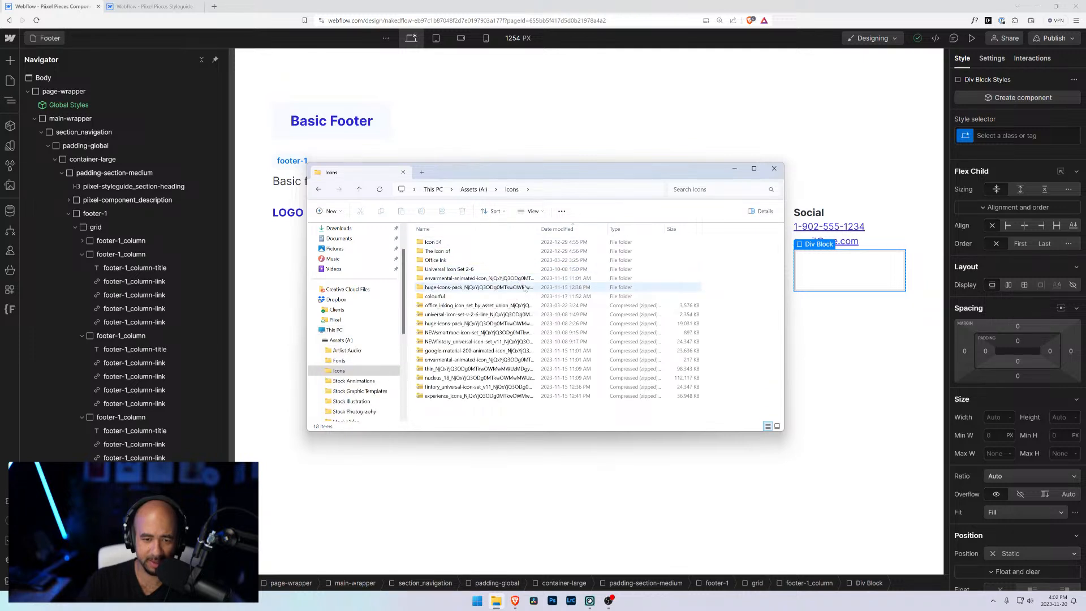
pyautogui.doubleClick(449, 269)
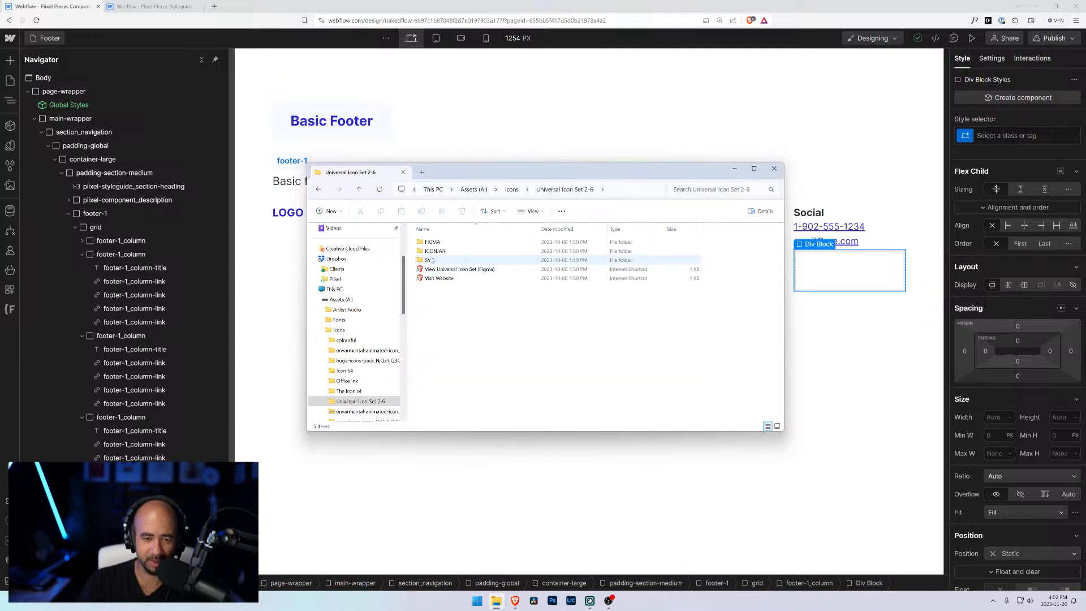
pyautogui.doubleClick(429, 260)
pyautogui.doubleClick(453, 242)
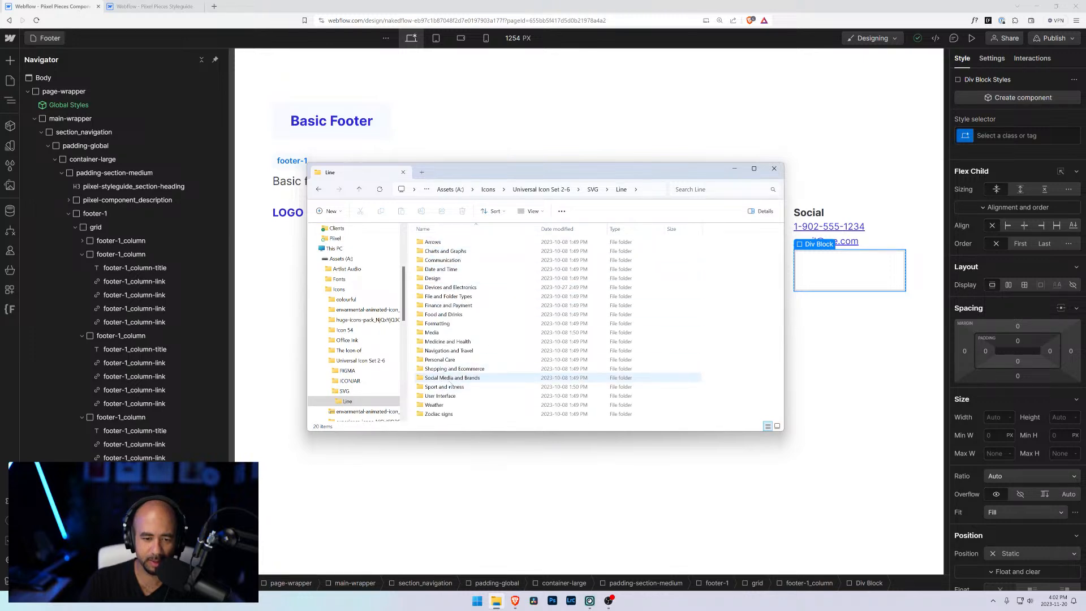
pyautogui.click(451, 378)
pyautogui.doubleClick(451, 379)
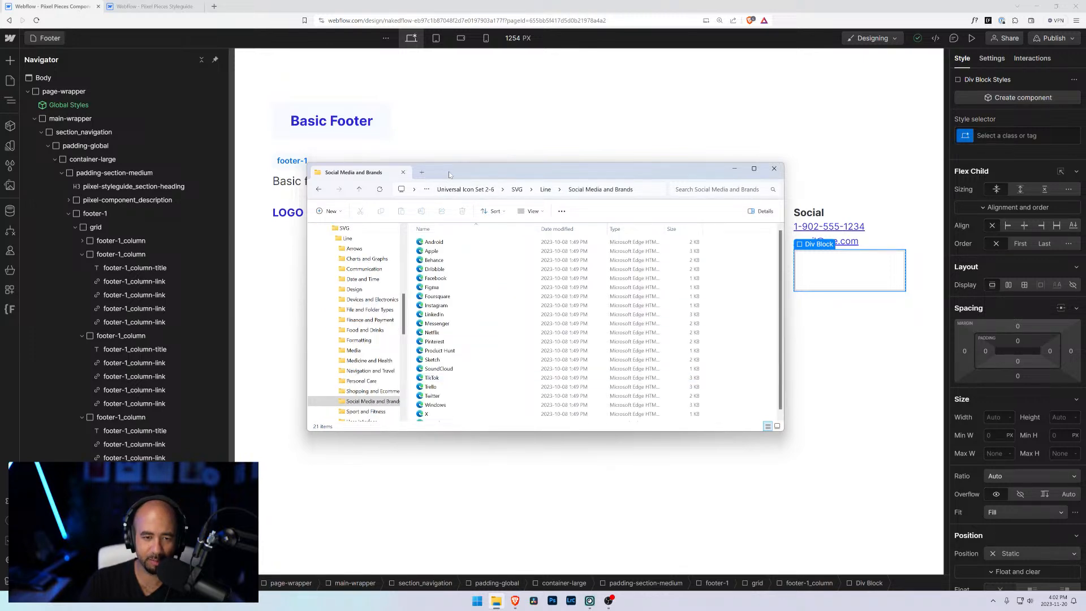
pyautogui.moveTo(450, 171); pyautogui.dragTo(568, 183)
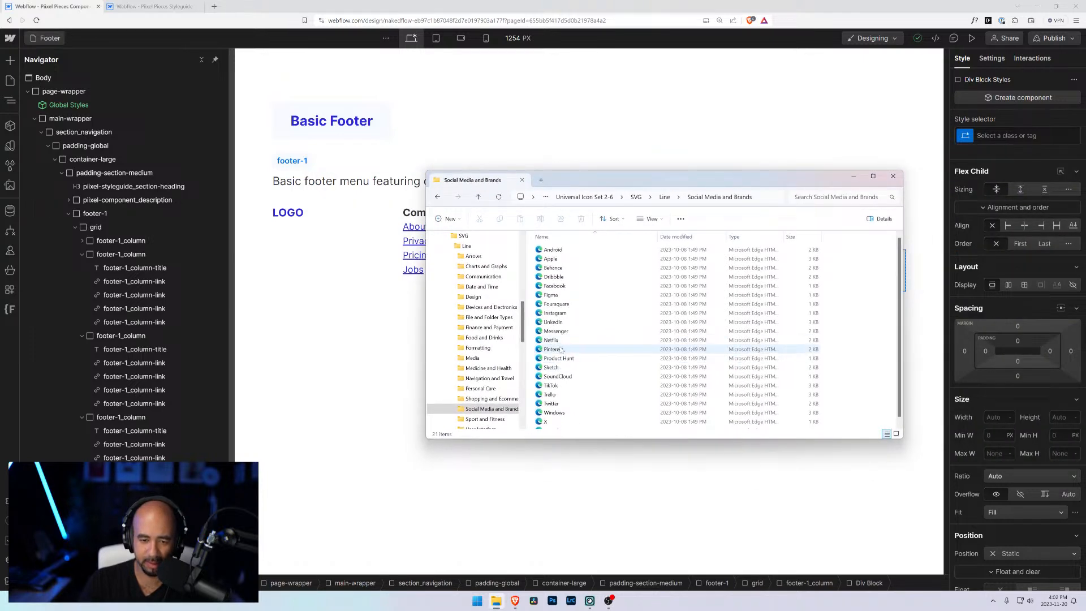
pyautogui.scroll(-1, 560, 354)
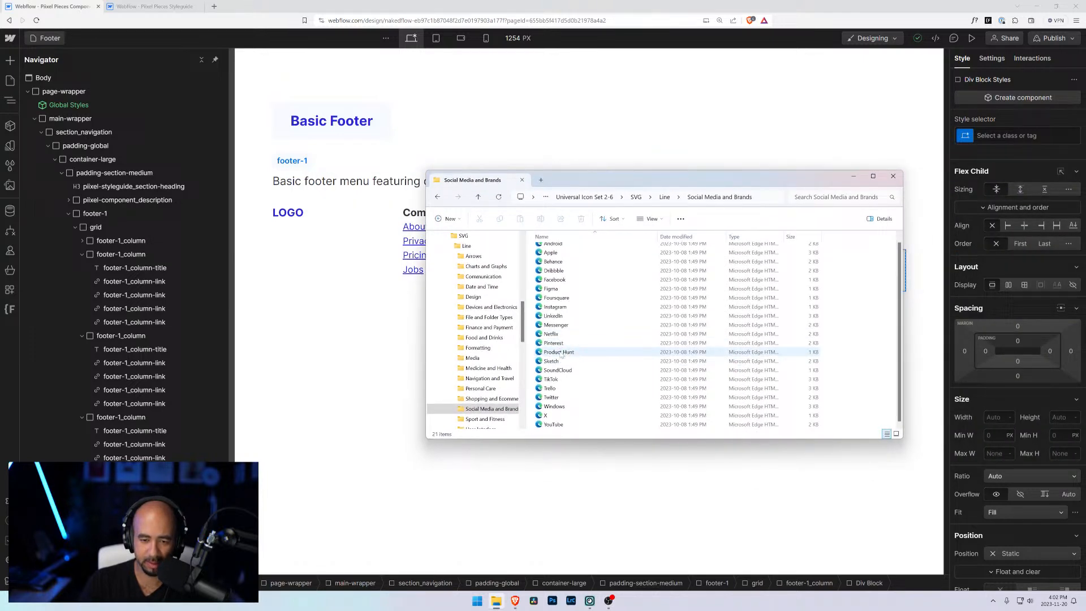
pyautogui.doubleClick(554, 425)
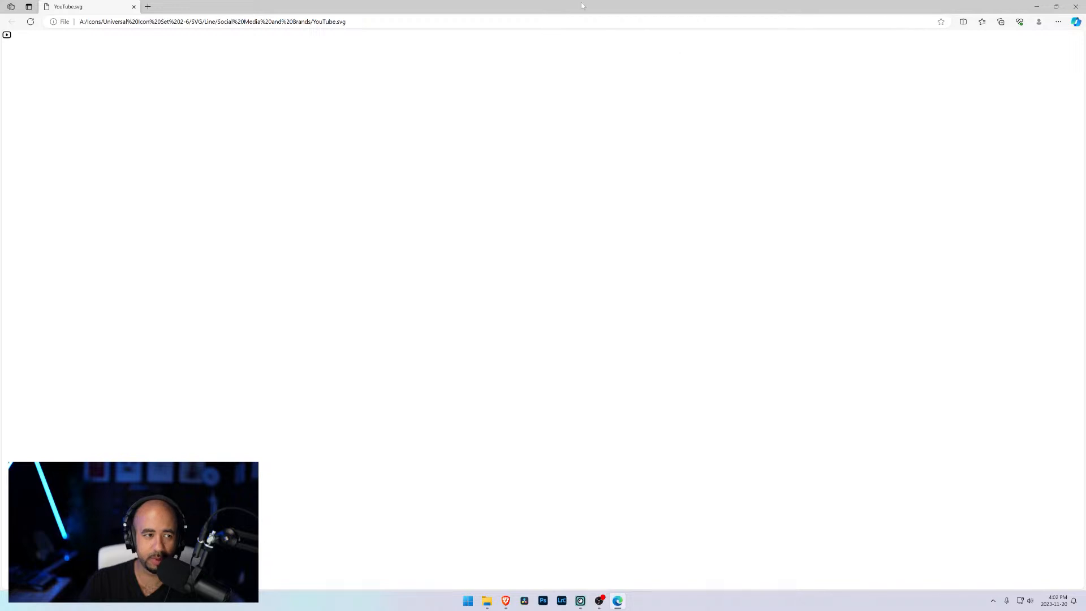
pyautogui.click(1075, 6)
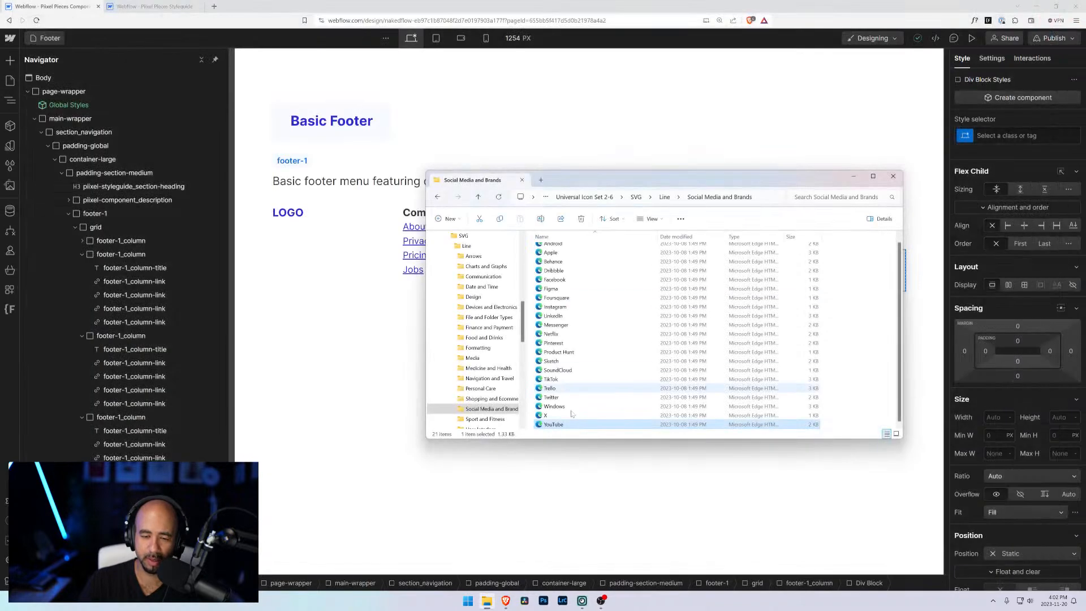
# Step: Open the YouTube SVG in Visual Studio Code to copy its code, and return to the designer
pyautogui.rightClick(548, 425)
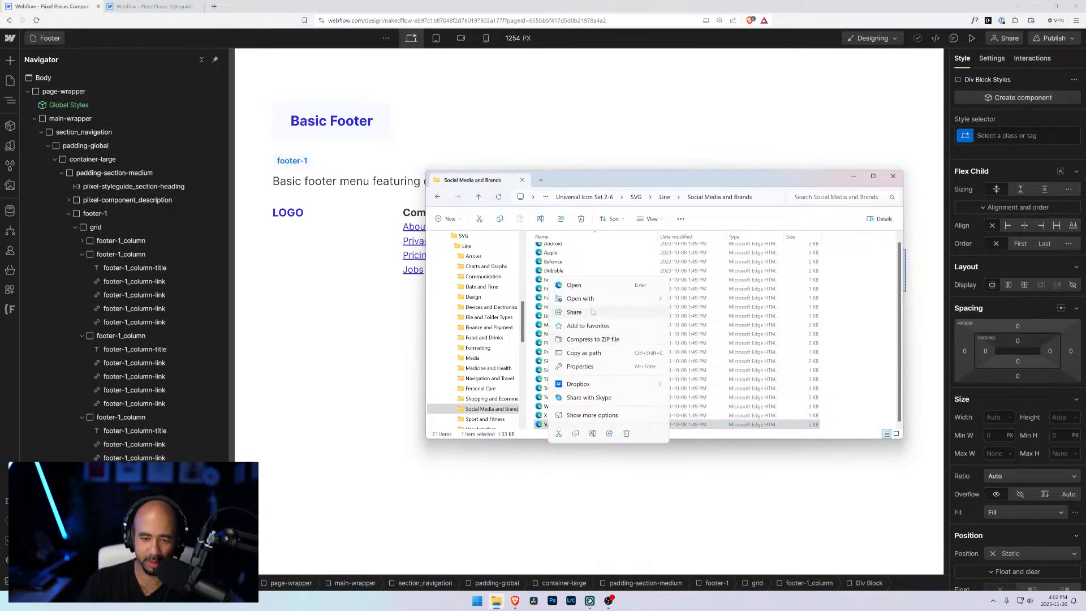
pyautogui.moveTo(601, 300)
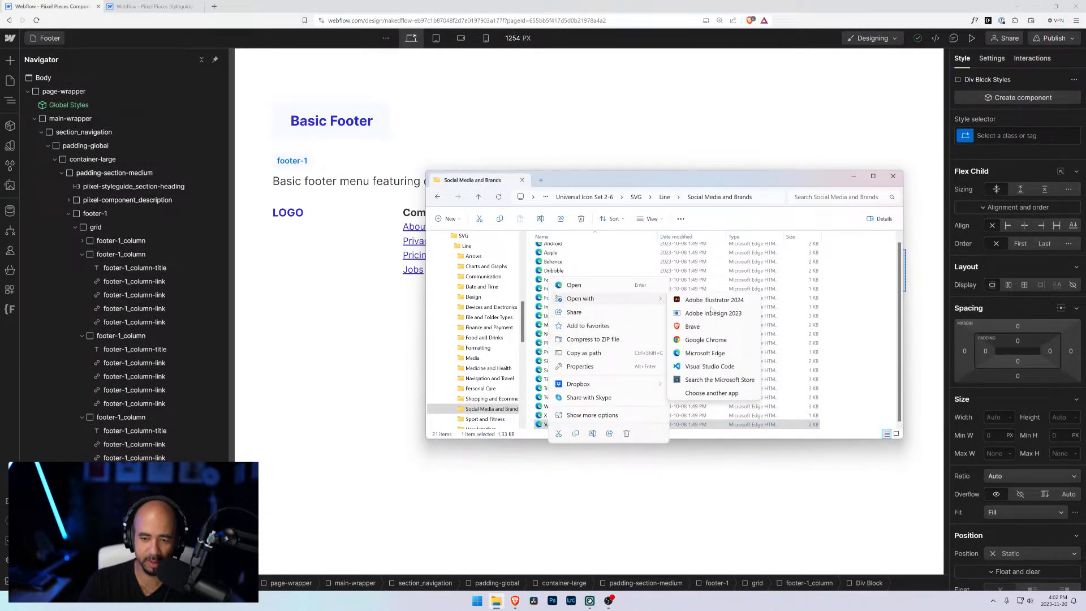
pyautogui.click(710, 367)
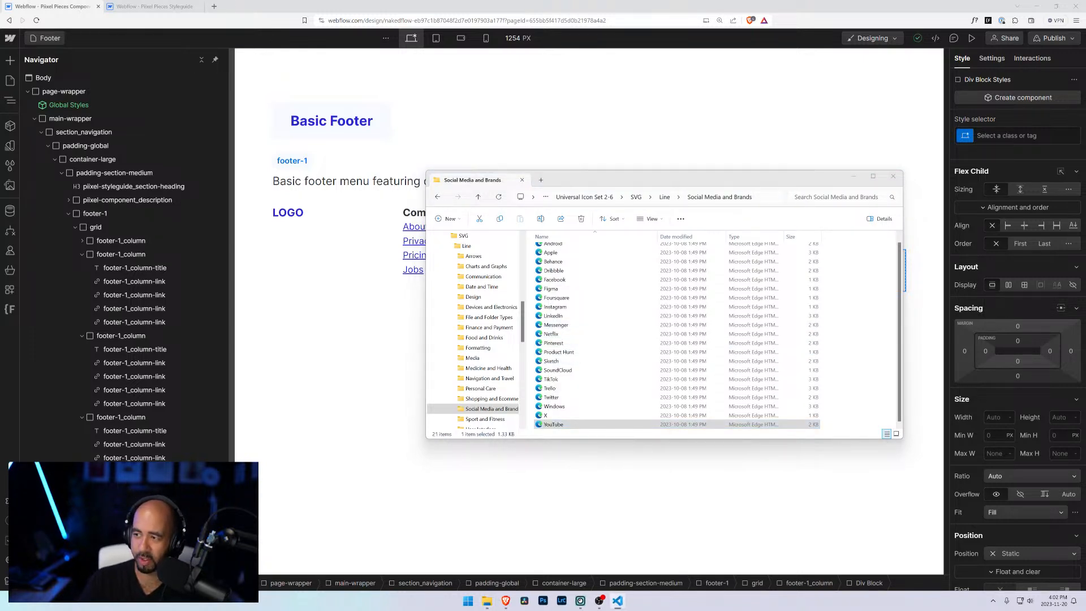
pyautogui.click(36, 5)
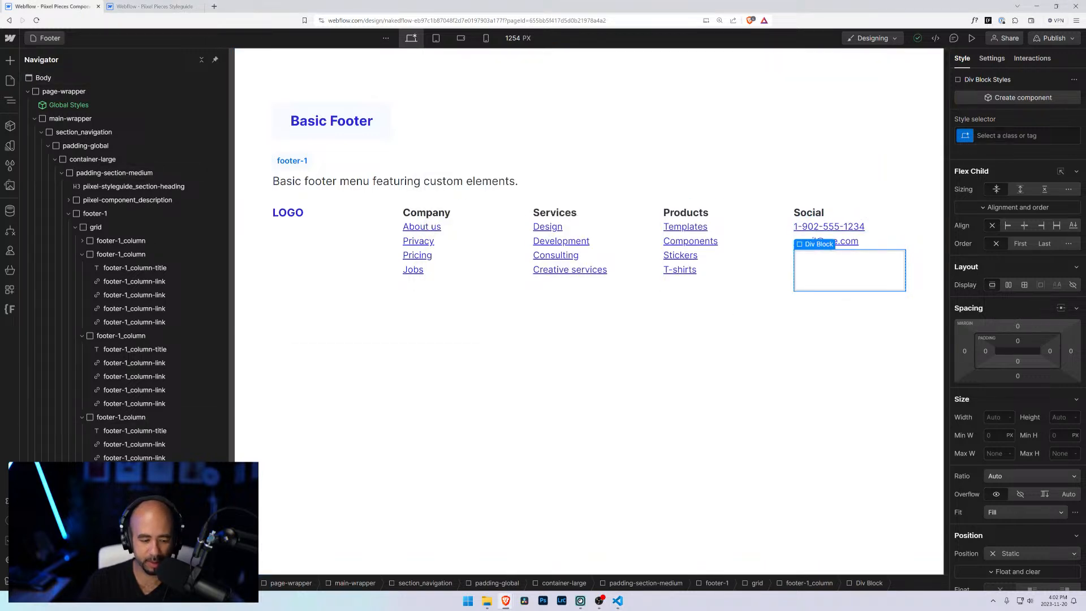
# Step: Add an HTML Embed in the Div Block and paste the YouTube SVG code into it
pyautogui.hotkey('ctrl', 'k')
pyautogui.write('emb')
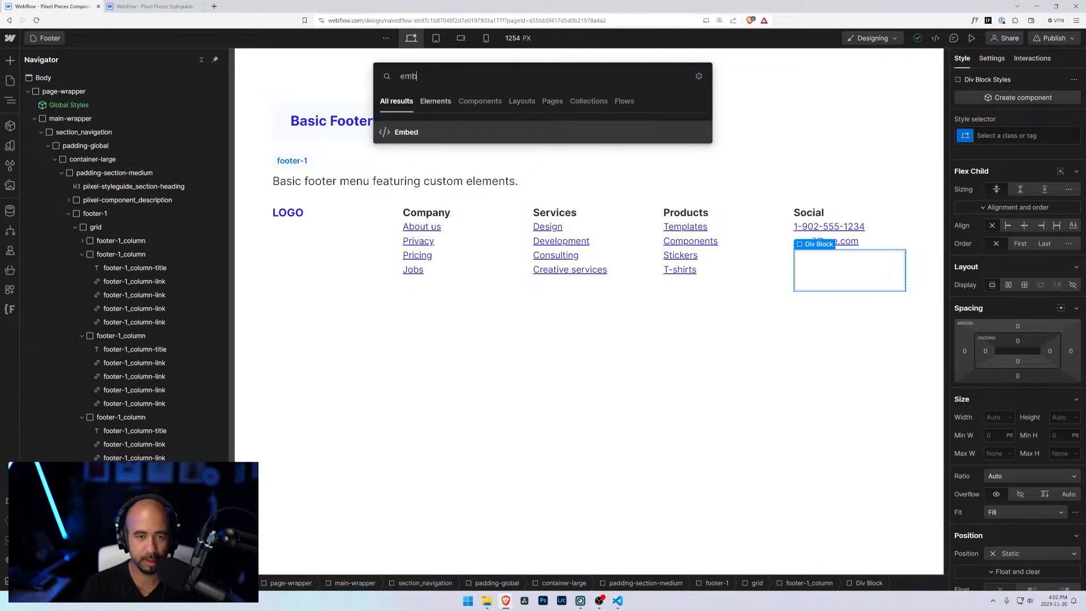
pyautogui.press('Return')
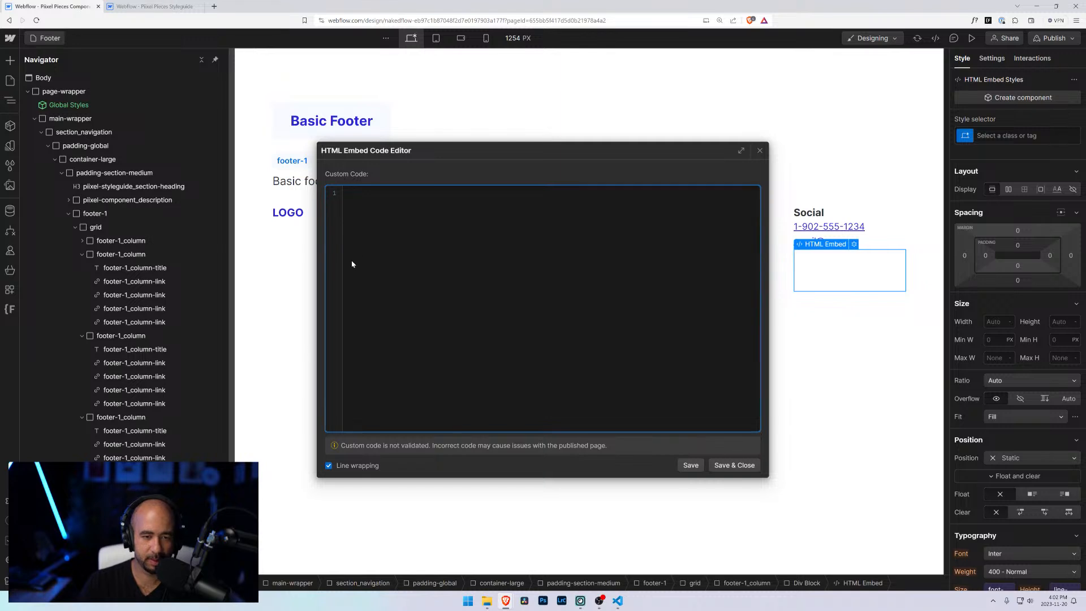
pyautogui.write('<svg width="24" height="24" viewBox="0 0 24 24" fill="none" xmlns="http://www.w3.org/2000/svg"> <path fill-rule="evenodd" clip-rule="evenodd" d="M12 6C9.45073 6 7.31021 6.0974 5.72494 6.20483C4.89327 6.2612 4.22483 6.91721 4.16689 7.80827C4.07733 9.18566 4 10.7453 4 12C4 13.2547 4.07733 14.8143 4.16689 16.1917C4.22483 17.0828 4.89327 17.7388 5.72494 17.7952C7.31021 17.9026 9.45073 18 12 18C14.5493 18 16.6898 17.9026 18.2751 17.7952C19.1067 17.7388 19.7752 17.0828 19.8331 16.1917C19.9227 14.8143 20 13.2547 20 12C20 10.7453 19.9227 9.18566 19.8331 7.80827C19.7752 6.91721 19.1067 6.2612 18.2751 6.20483C16.6898 6.0974 14.5493 6 12 6ZM5.58971 4.20941C3.72849 4.33555 2.29215 5.81694 2.1711 7.6785C2.08072 9.06851 2 10.6796 2 12C2 13.3204 2.08072 14.9315 2.1711 16.3215C2.29215 18.1831 3.72849 19.6645 5.58971 19.7906C7.21433 19.9007 9.40027 20 12 20C14.5997 20 16.7857 19.9007 18.4103 19.7906C20.2715 19.6645 21.7078 18.1831 21.8289 16.3215C21.9193 14.9315 22 13.3204 22 12C22 10.6796 21.9193 9.06851 21.8289 7.6785C21.7078 5.81694 20.2715 4.33555 18.4103 4.20941C16.7857 4.09931 14.5997 4 12 4C9.40027 4 7.21433 4.09931 5.58971 4.20941Z" fill="black"/> <path d="M10 10.0017C10 9.20441 10.8873 8.72773 11.5521 9.16788L14.5455 11.1499C15.1547 11.5532 15.1546 12.4475 14.5454 12.8508L11.552 14.8326C10.8873 15.2727 10 14.796 10 13.9987V10.0017Z" fill="black"/> </svg>')
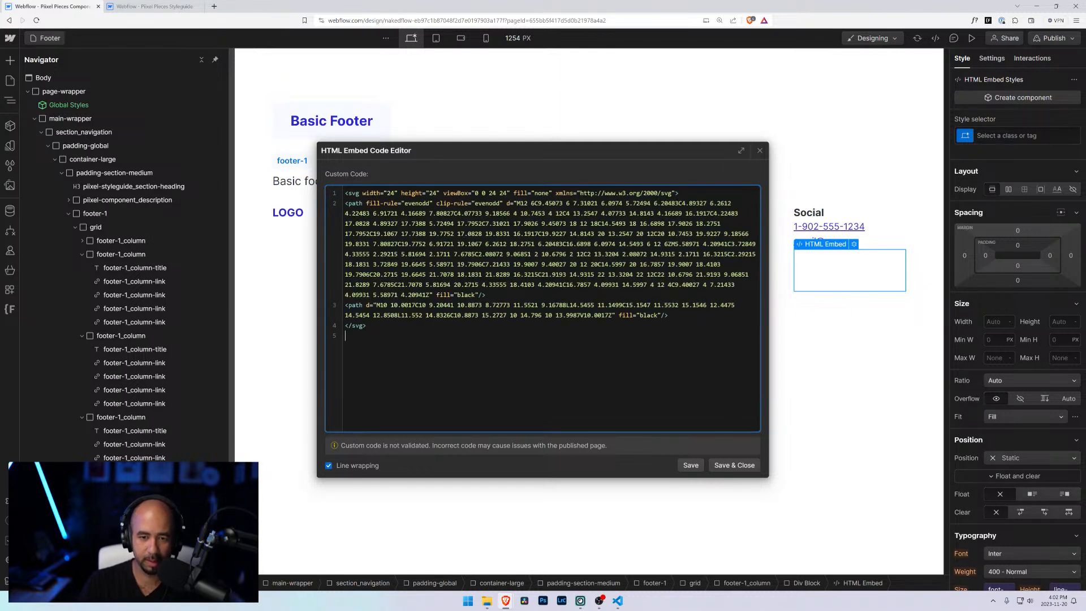
pyautogui.click(727, 466)
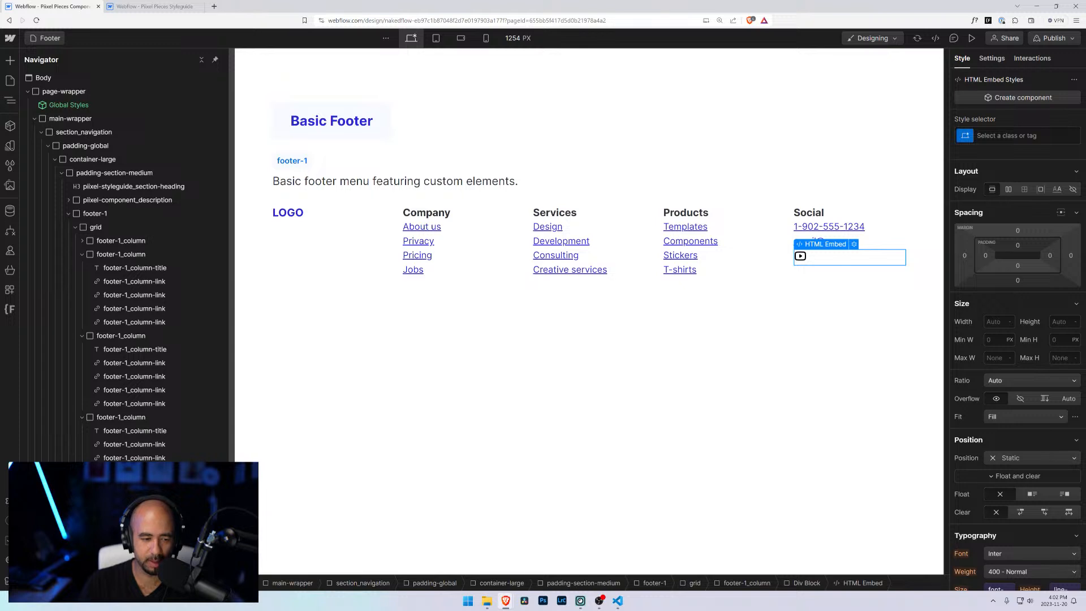
# Step: Paste three more copies of the YouTube icon embed below the first one
pyautogui.hotkey('ctrl', 'v')
pyautogui.hotkey('ctrl', 'v')
pyautogui.hotkey('ctrl', 'v')
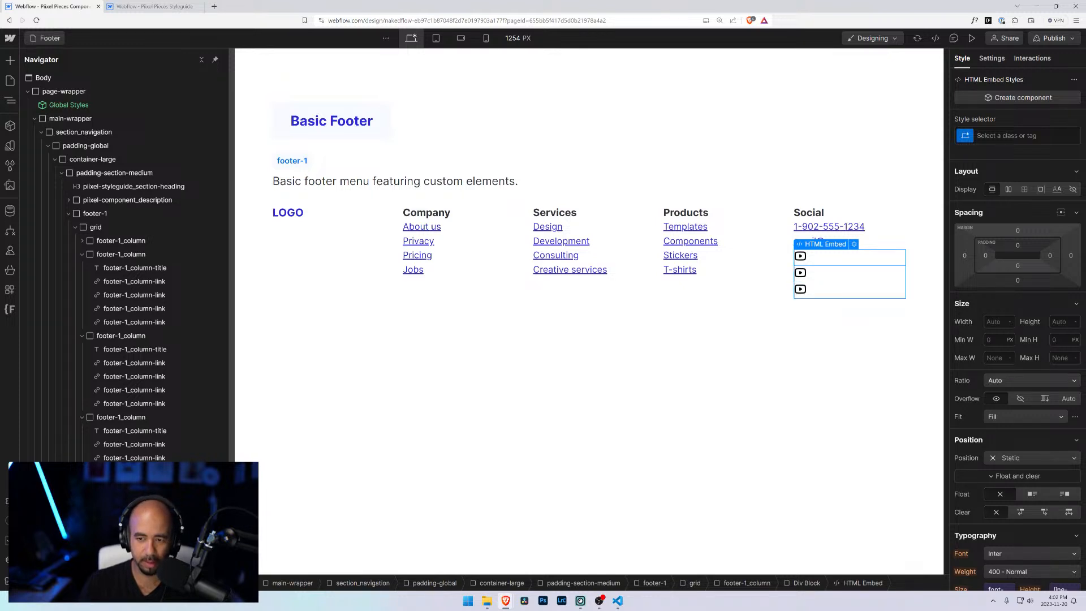
pyautogui.click(811, 276)
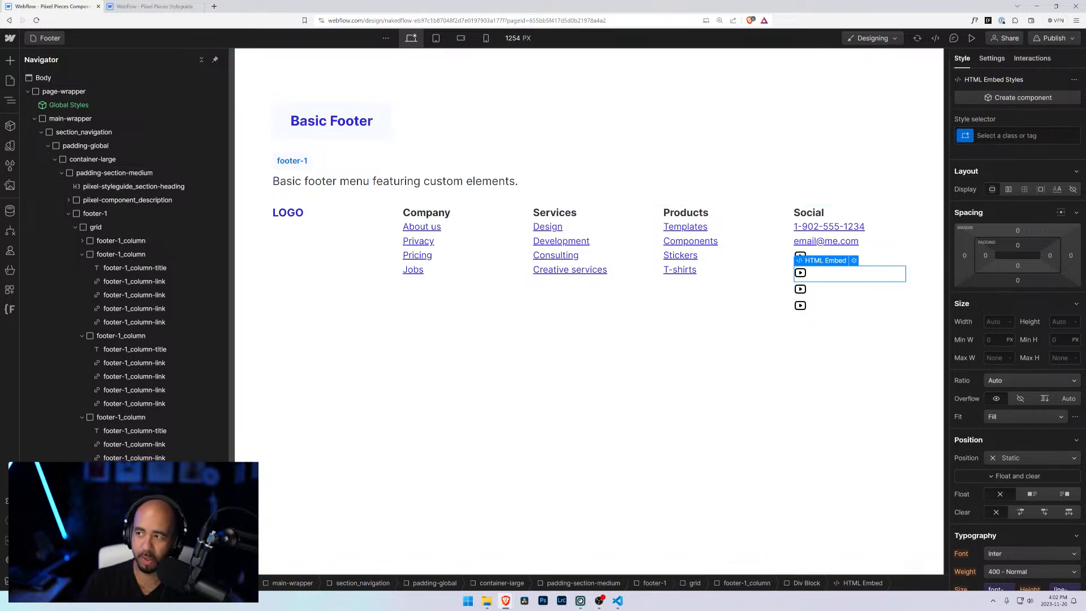
# Step: Open the Facebook SVG from the Social Media and Brands folder in Visual Studio Code to copy its code, then return to the designer
pyautogui.hotkey('alt', 'Tab')
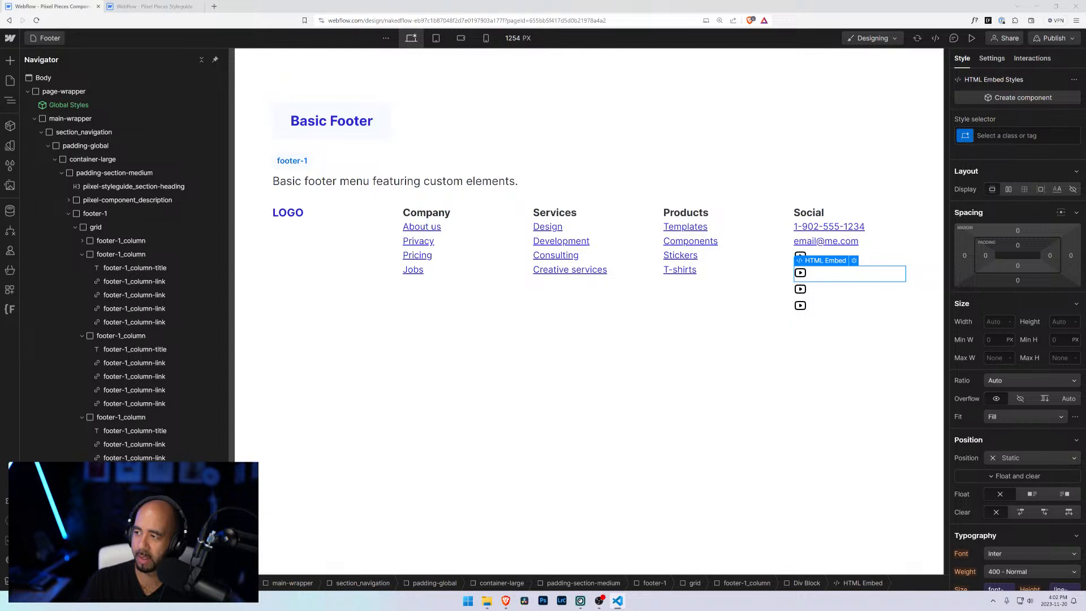
pyautogui.click(486, 601)
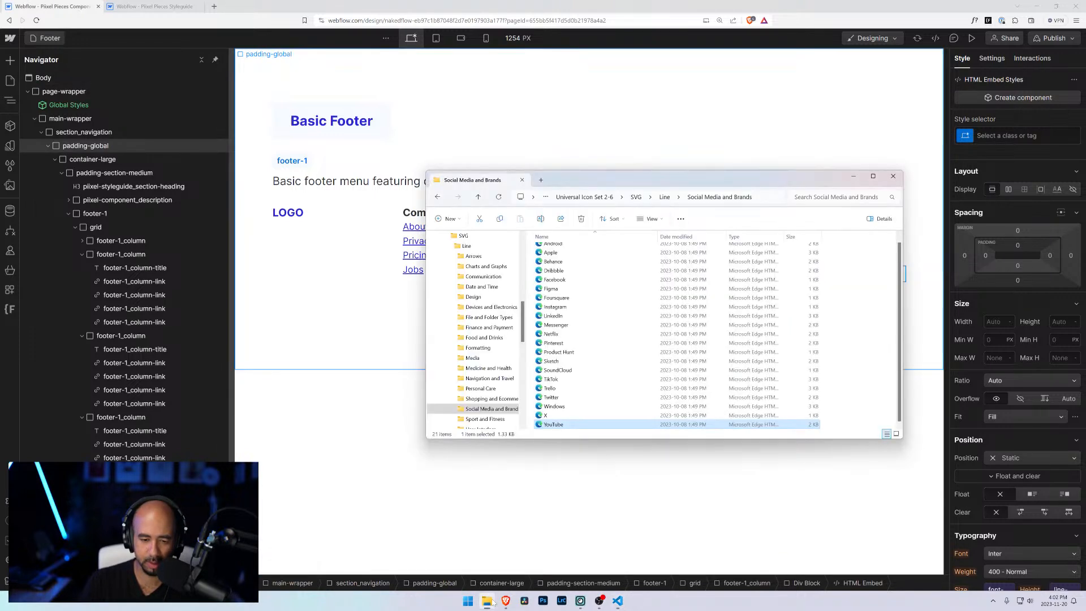
pyautogui.doubleClick(561, 280)
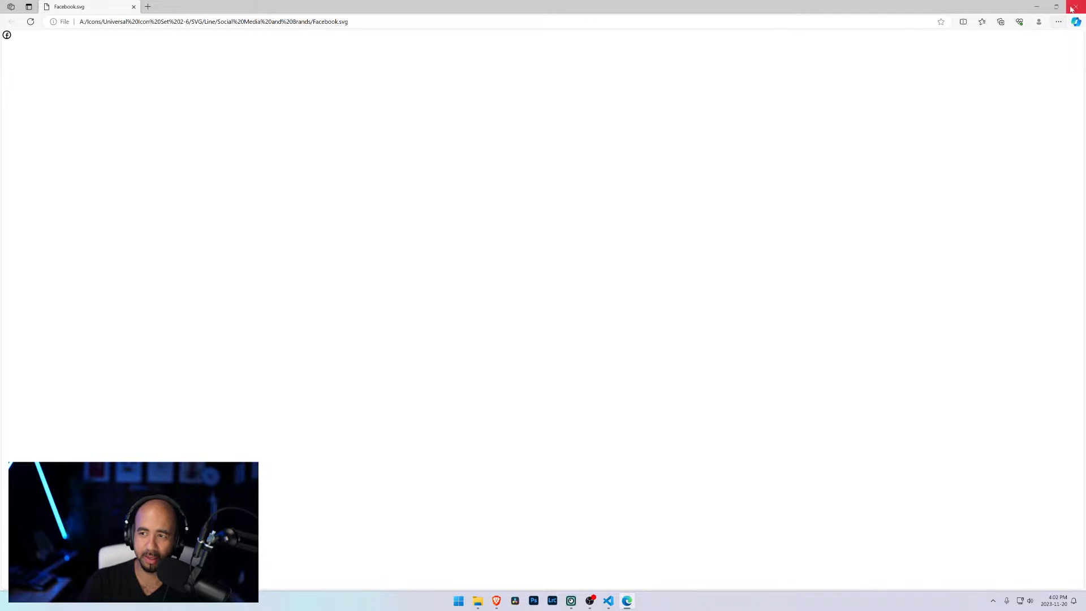
pyautogui.click(1075, 6)
pyautogui.rightClick(552, 280)
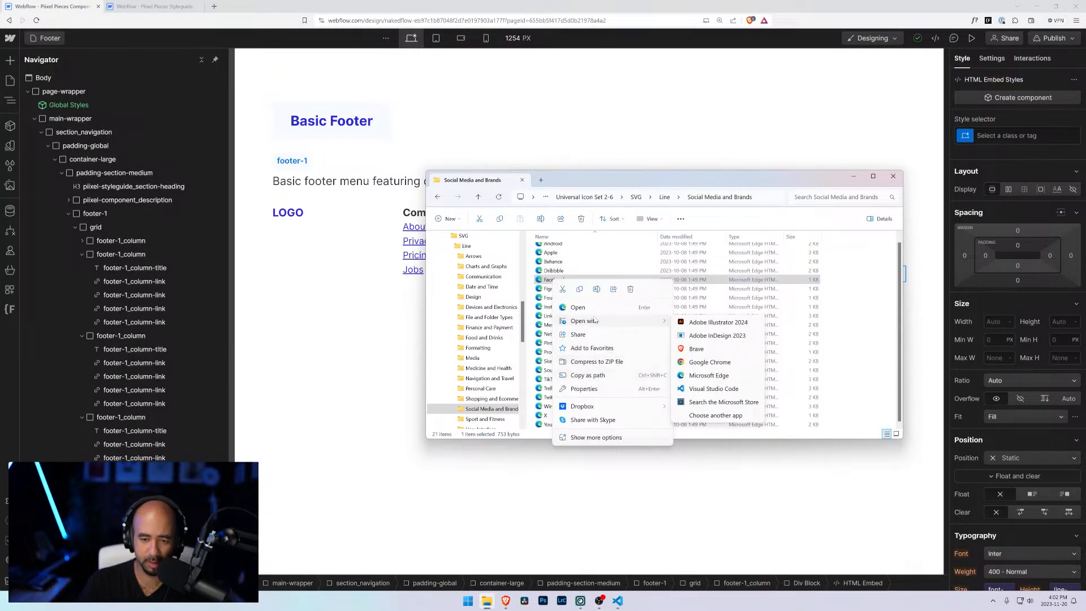
pyautogui.click(714, 389)
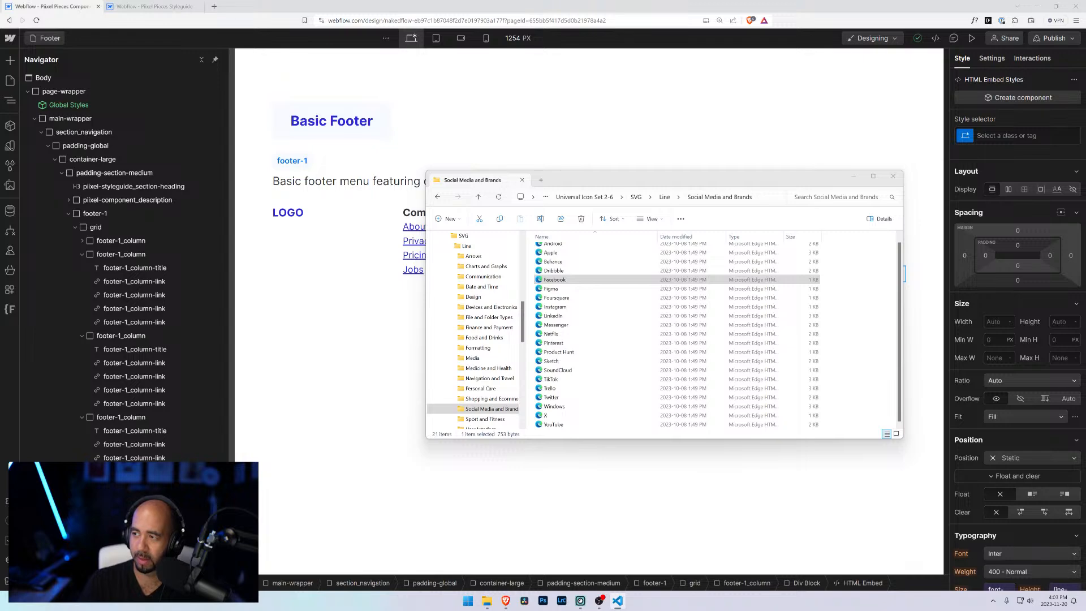
pyautogui.click(355, 278)
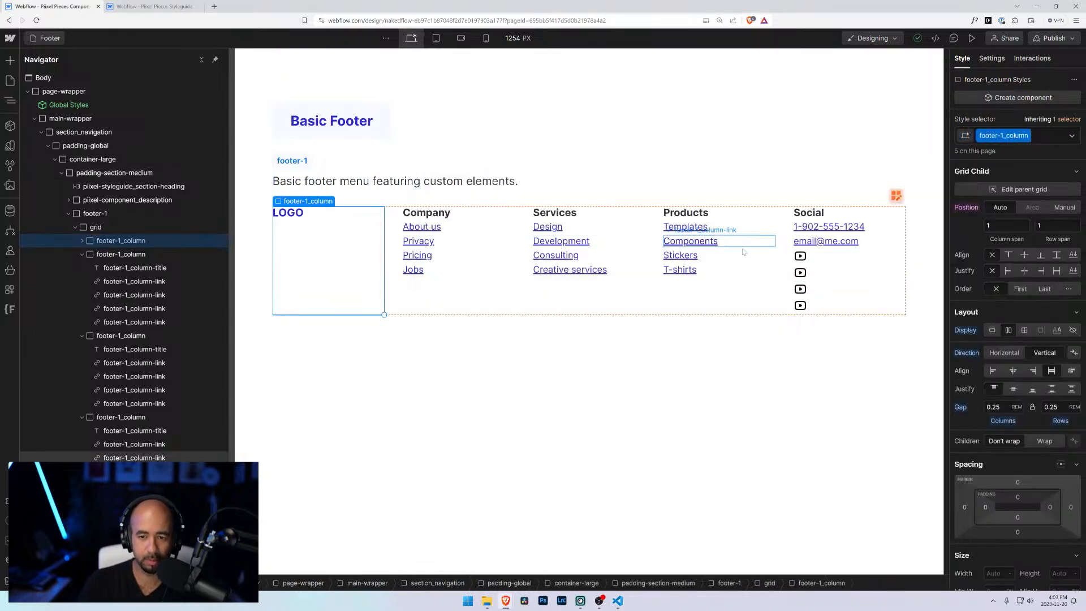
# Step: Replace the second icon embed's code with the Facebook SVG code and save it
pyautogui.click(800, 276)
pyautogui.click(853, 261)
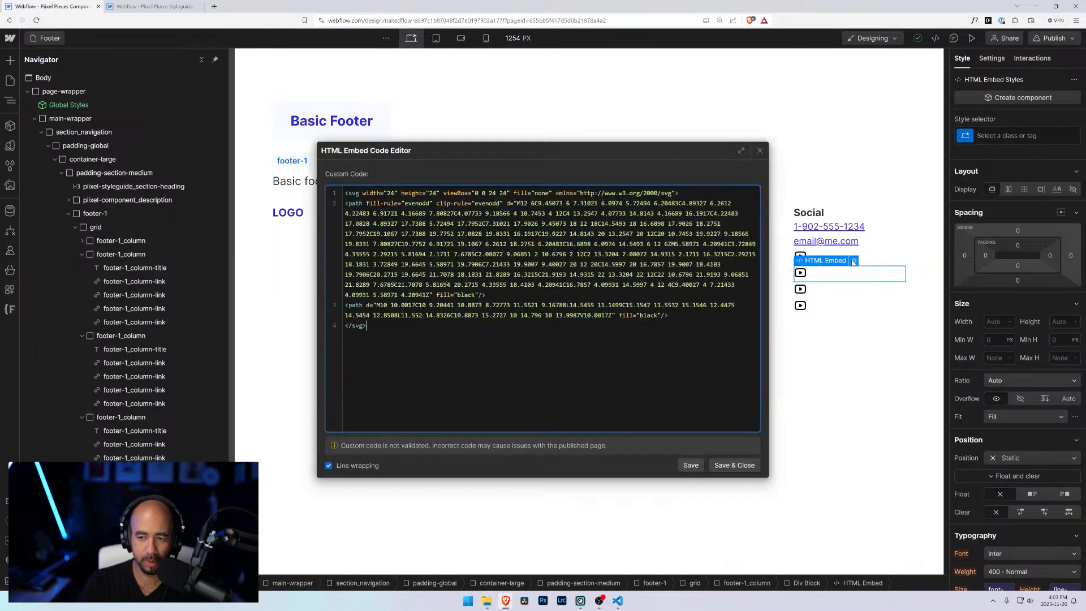
pyautogui.hotkey('ctrl', 'a')
pyautogui.hotkey('ctrl', 'v')
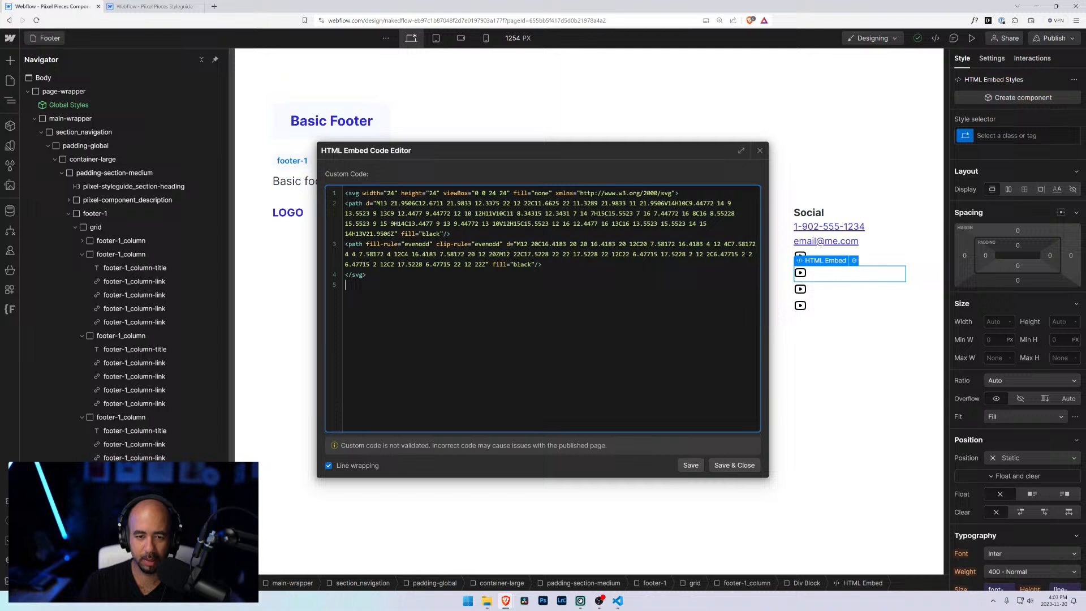
pyautogui.click(734, 465)
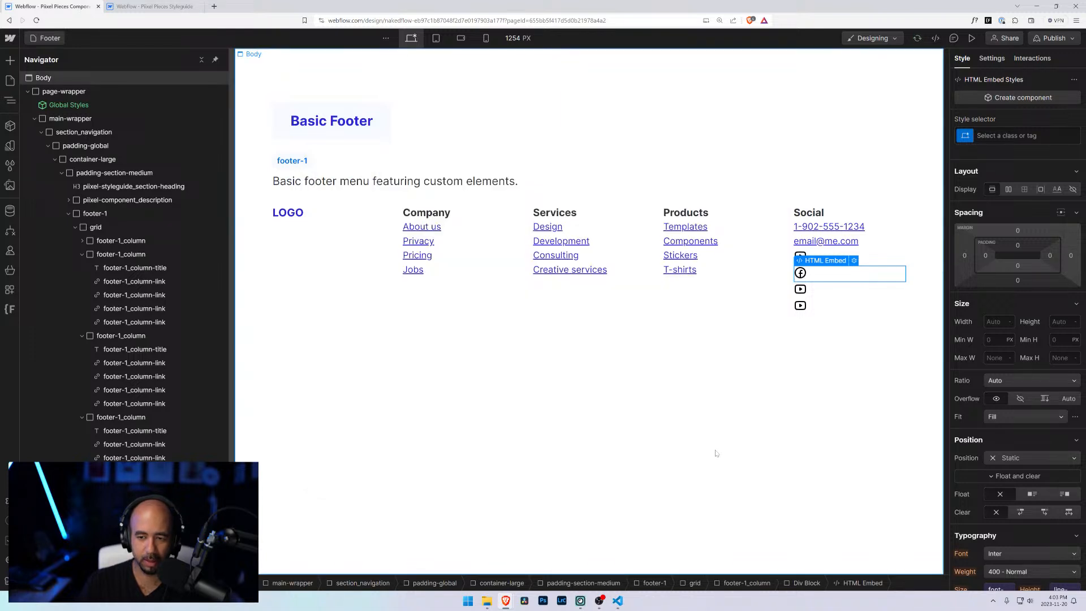
# Step: Open the Instagram SVG in Visual Studio Code to copy its code, then return to the designer
pyautogui.click(487, 601)
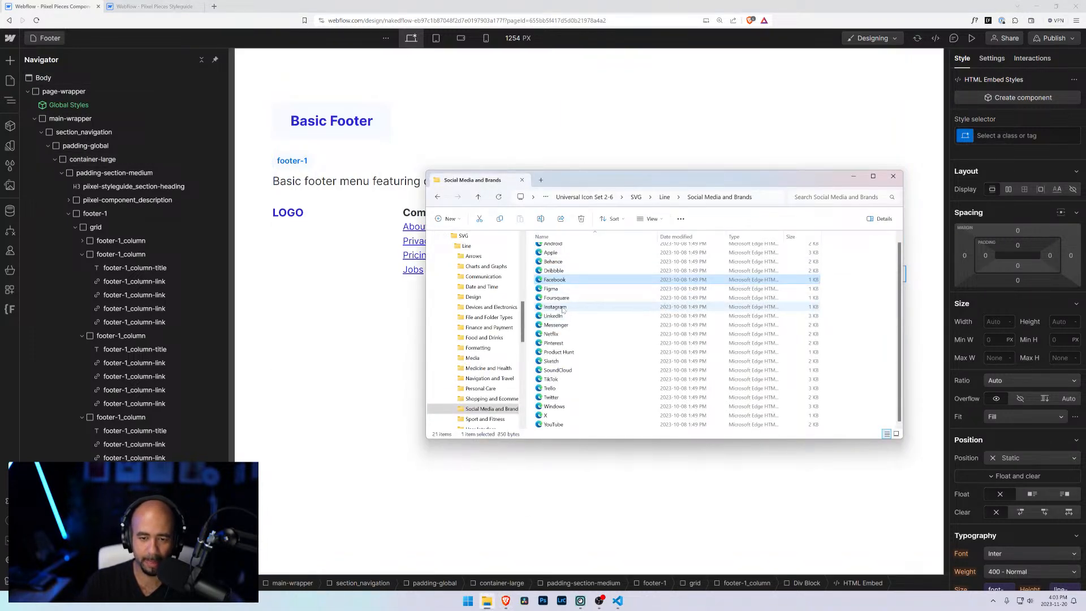
pyautogui.click(562, 309)
pyautogui.rightClick(563, 309)
pyautogui.moveTo(622, 350)
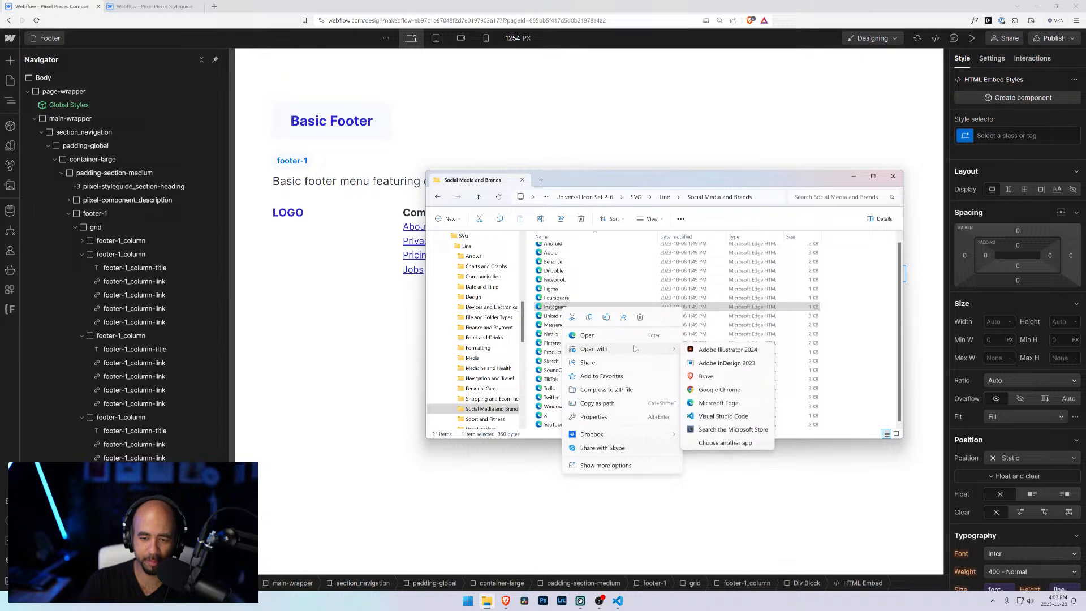
pyautogui.click(717, 417)
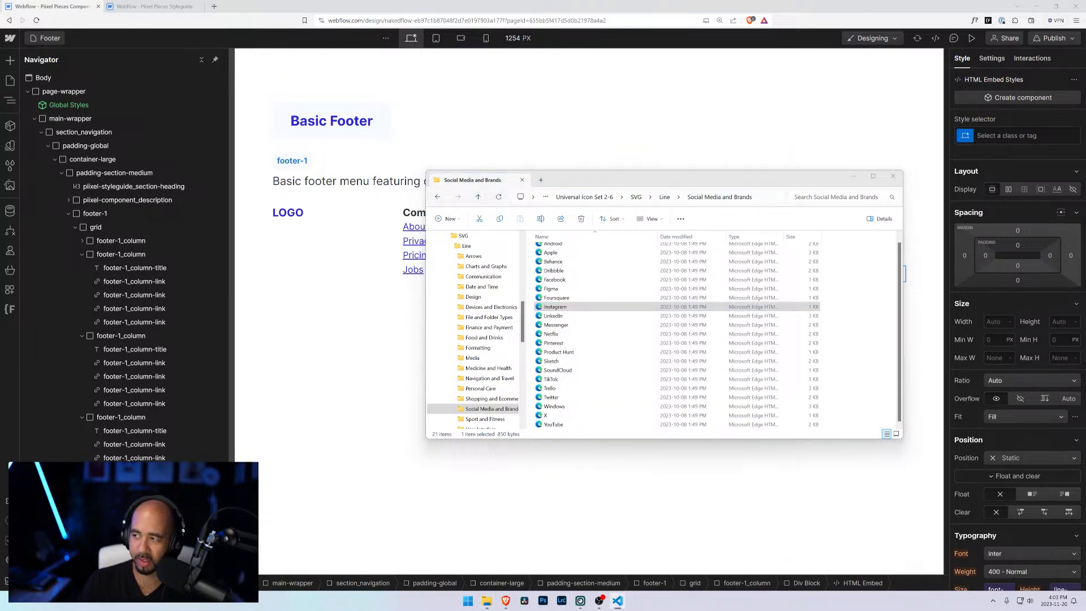
pyautogui.click(354, 243)
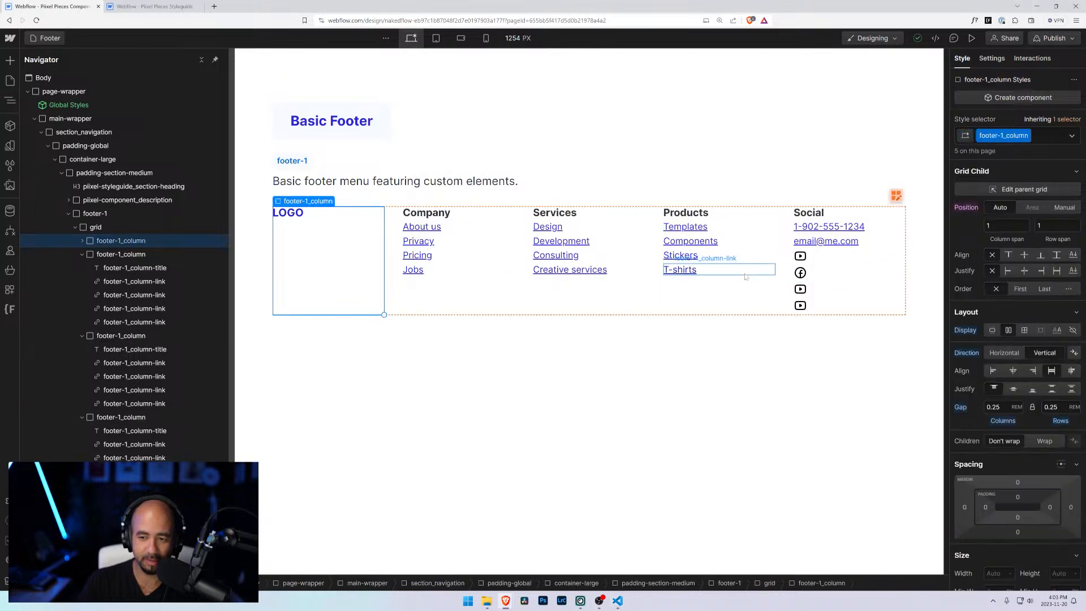
# Step: Replace the third icon embed's code with the Instagram SVG code and save it
pyautogui.click(837, 289)
pyautogui.click(854, 277)
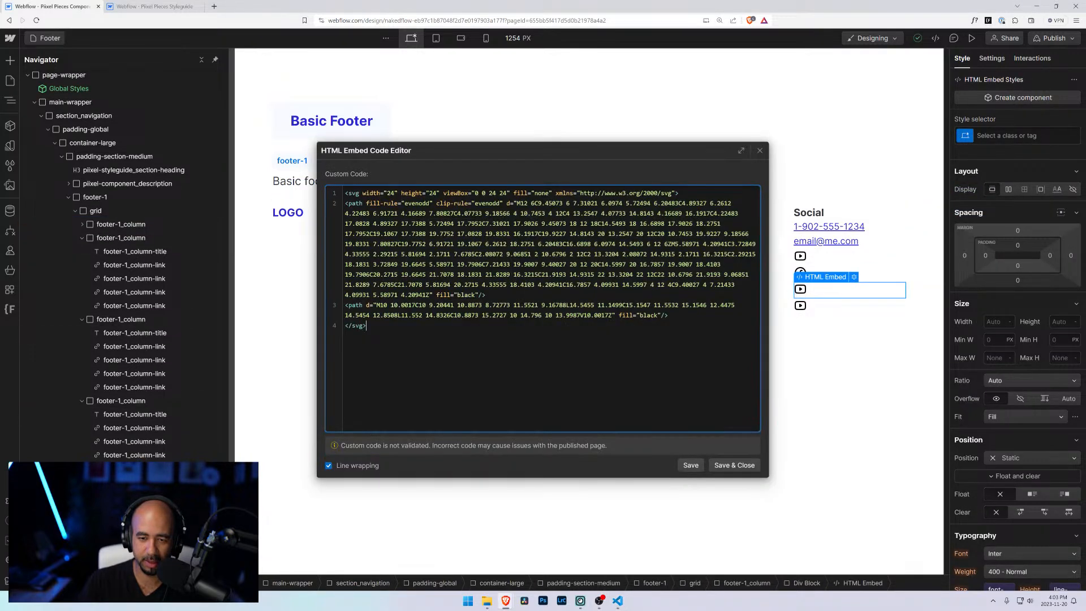
pyautogui.hotkey('ctrl', 'a')
pyautogui.hotkey('ctrl', 'v')
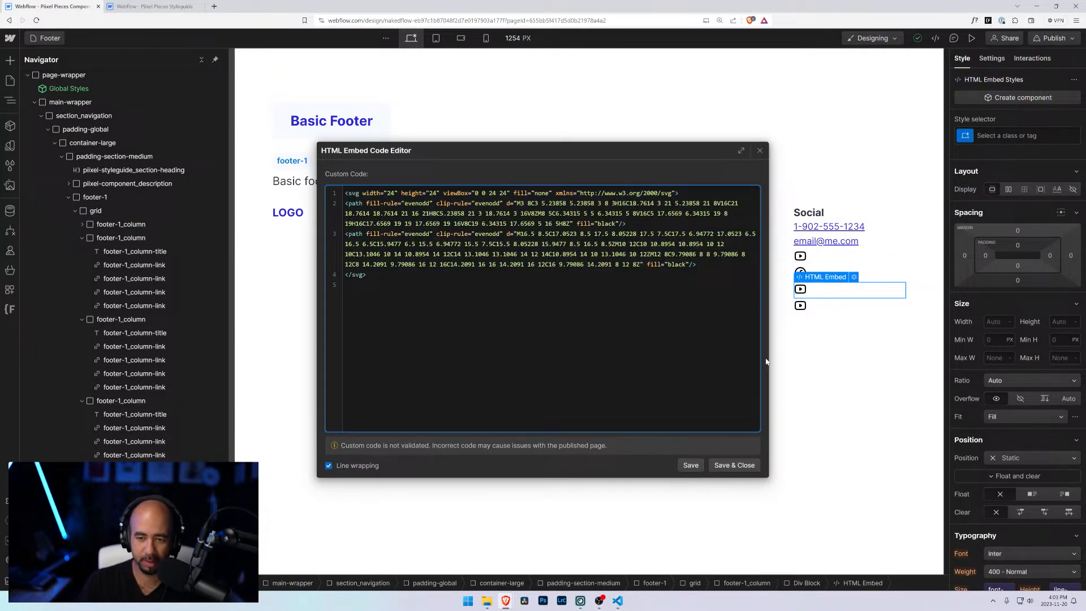
pyautogui.click(734, 465)
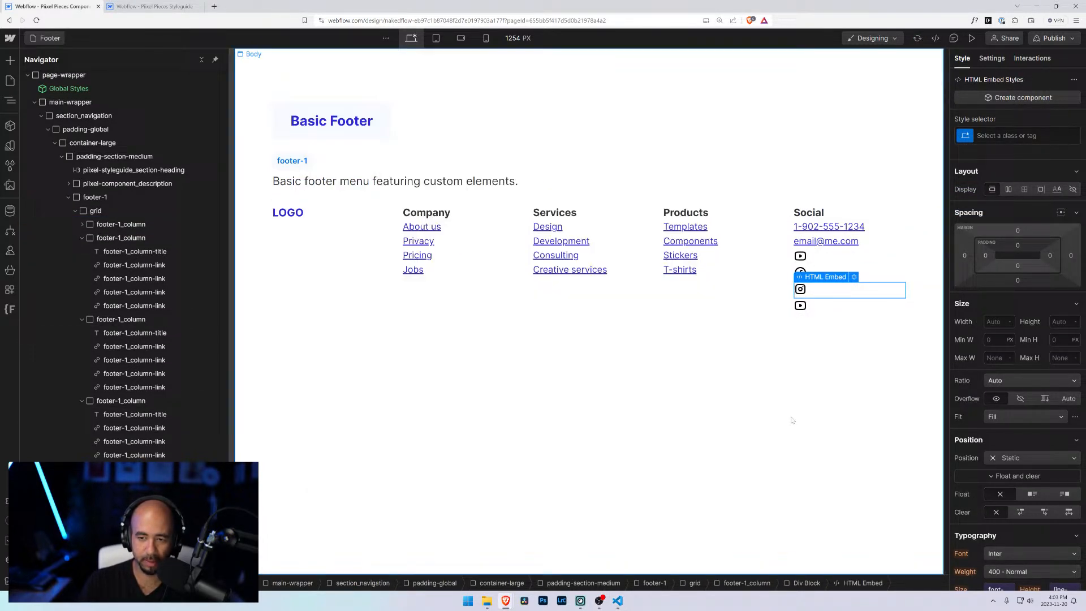
# Step: Open the X SVG in Visual Studio Code to copy its code, then return to the Webflow tab
pyautogui.click(487, 601)
pyautogui.click(546, 416)
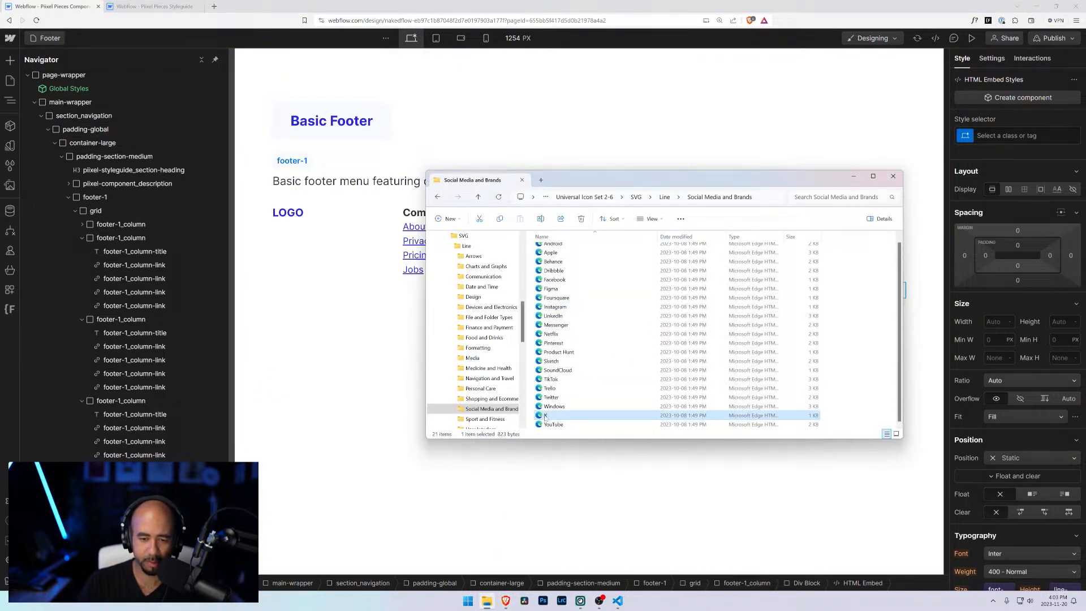
pyautogui.rightClick(541, 418)
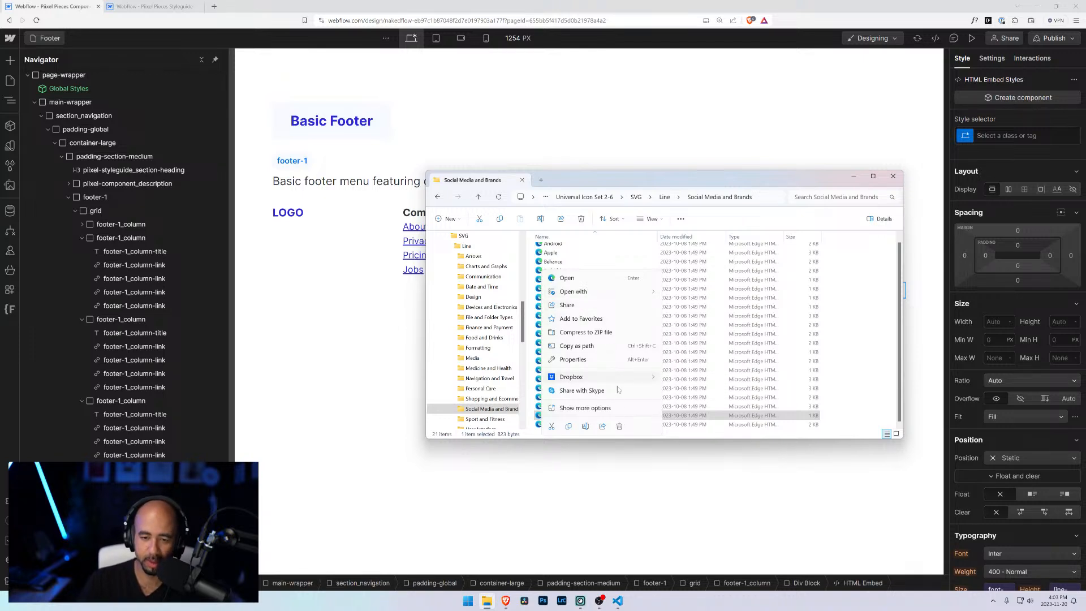
pyautogui.moveTo(586, 289)
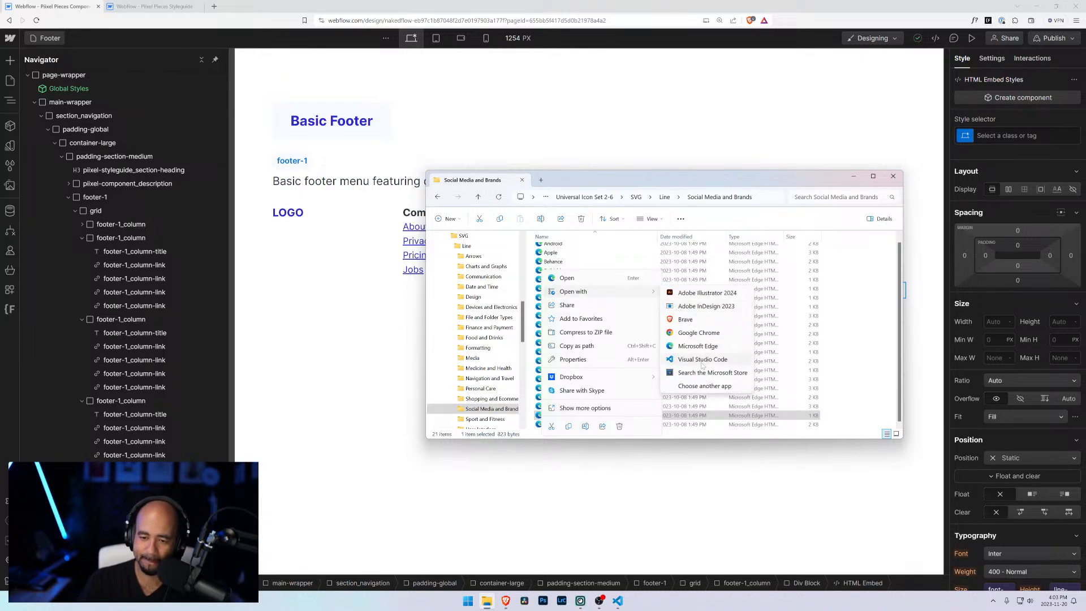
pyautogui.click(656, 322)
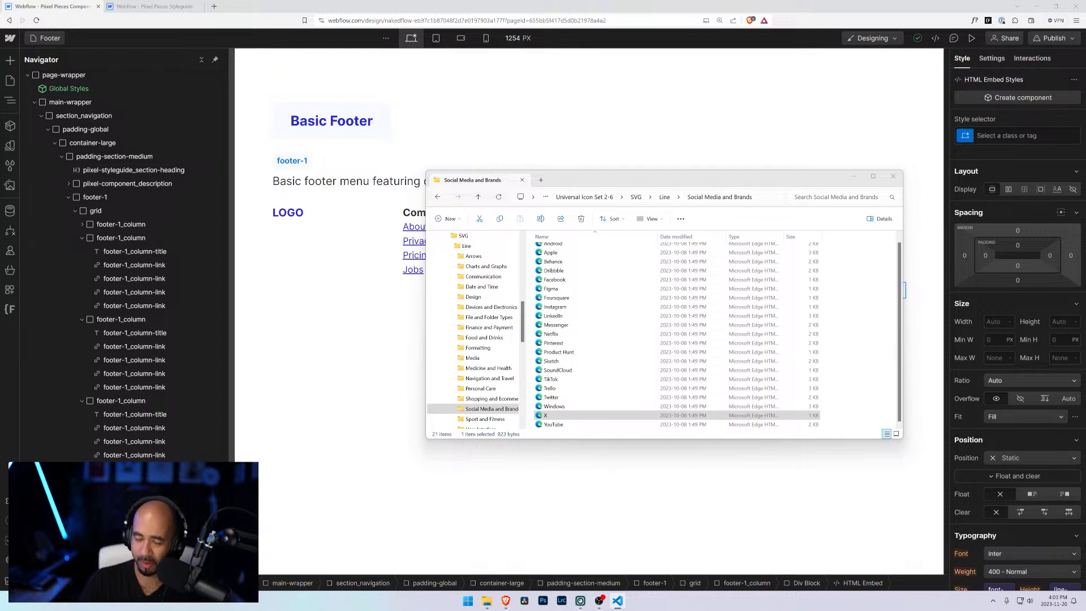
pyautogui.click(64, 5)
# Step: Replace the fourth icon embed's code with the X SVG code and save it
pyautogui.click(813, 306)
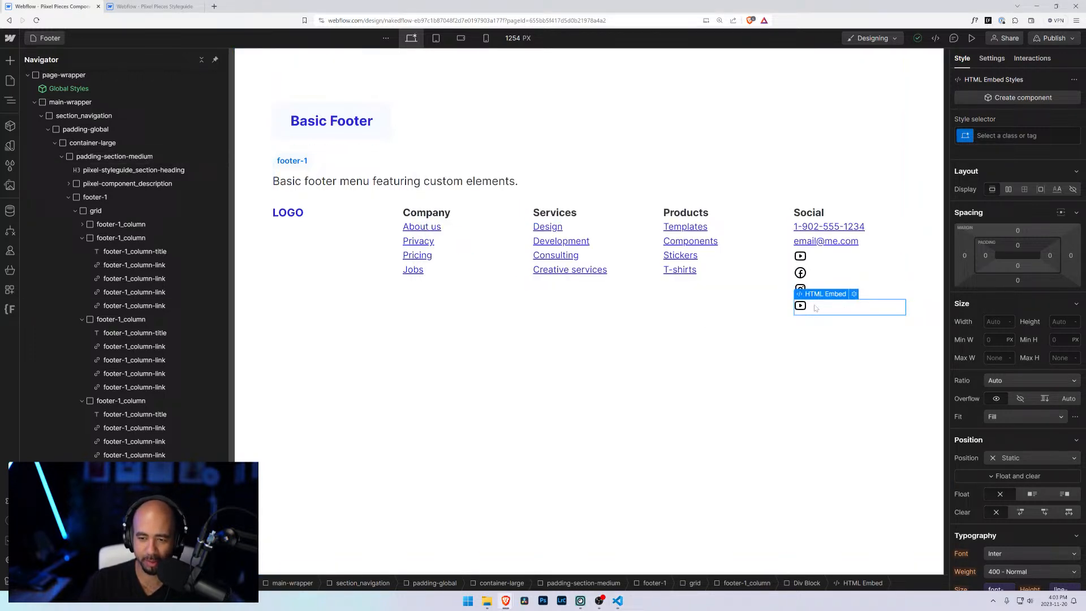
pyautogui.click(854, 295)
pyautogui.hotkey('ctrl', 'a')
pyautogui.hotkey('ctrl', 'v')
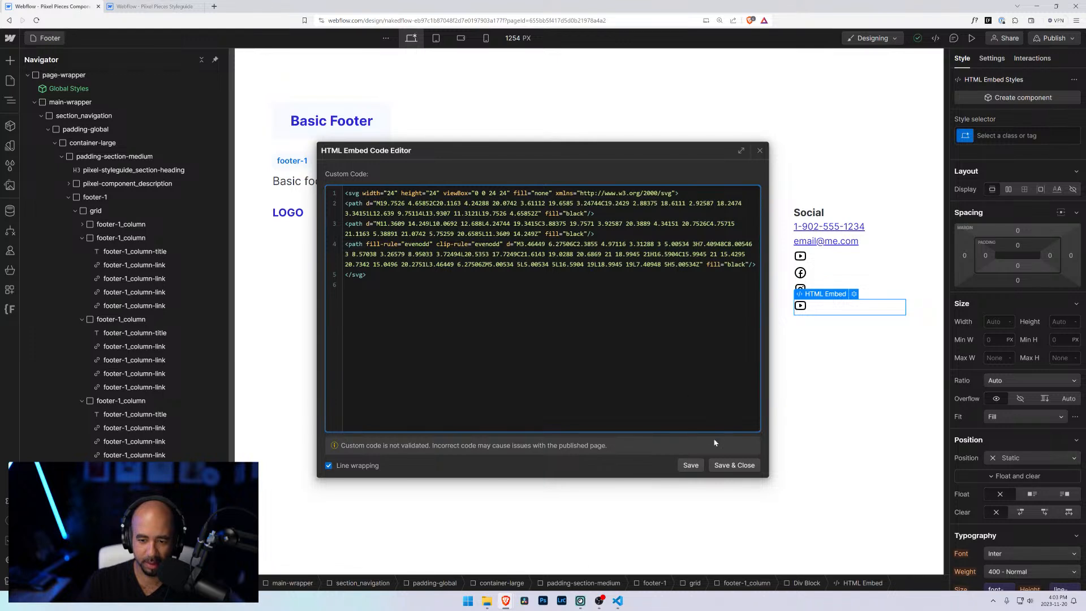
pyautogui.click(734, 465)
pyautogui.click(883, 342)
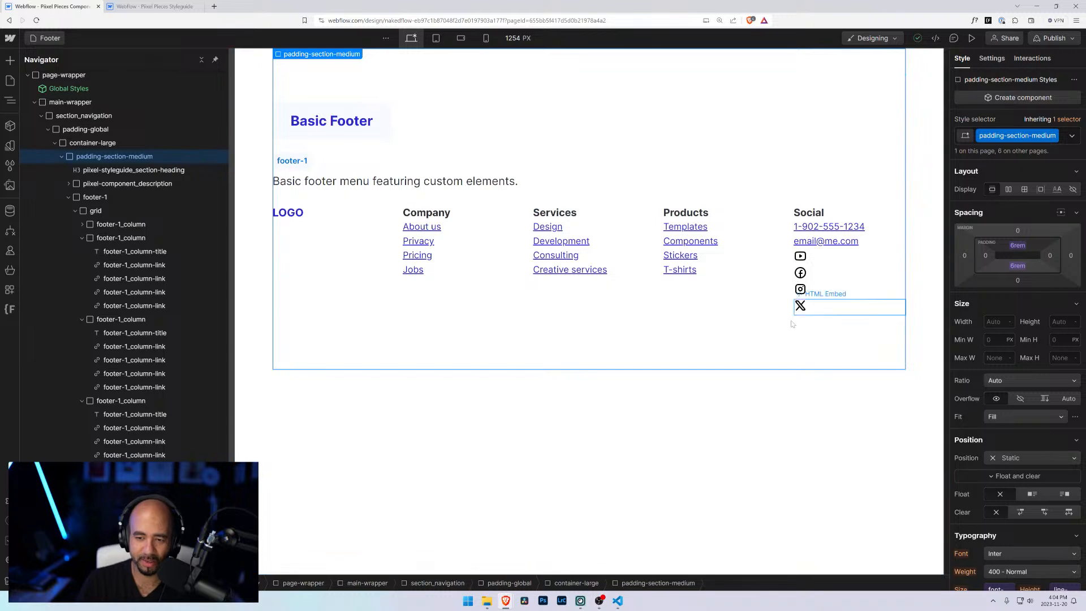
# Step: Open the LinkedIn SVG in Visual Studio Code to copy its code, then return to the designer
pyautogui.click(487, 601)
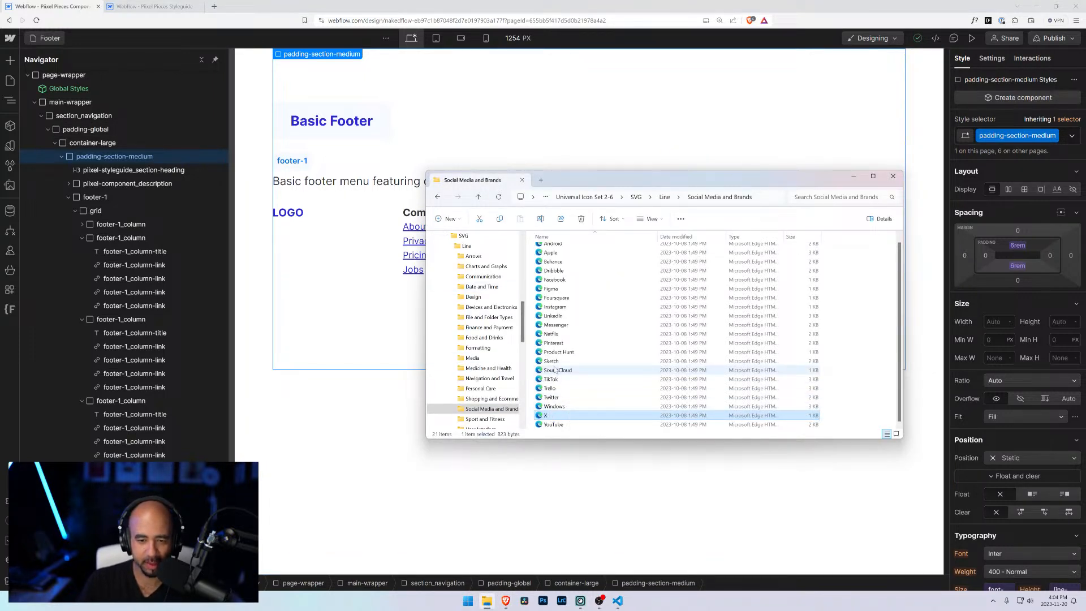
pyautogui.scroll(1, 557, 367)
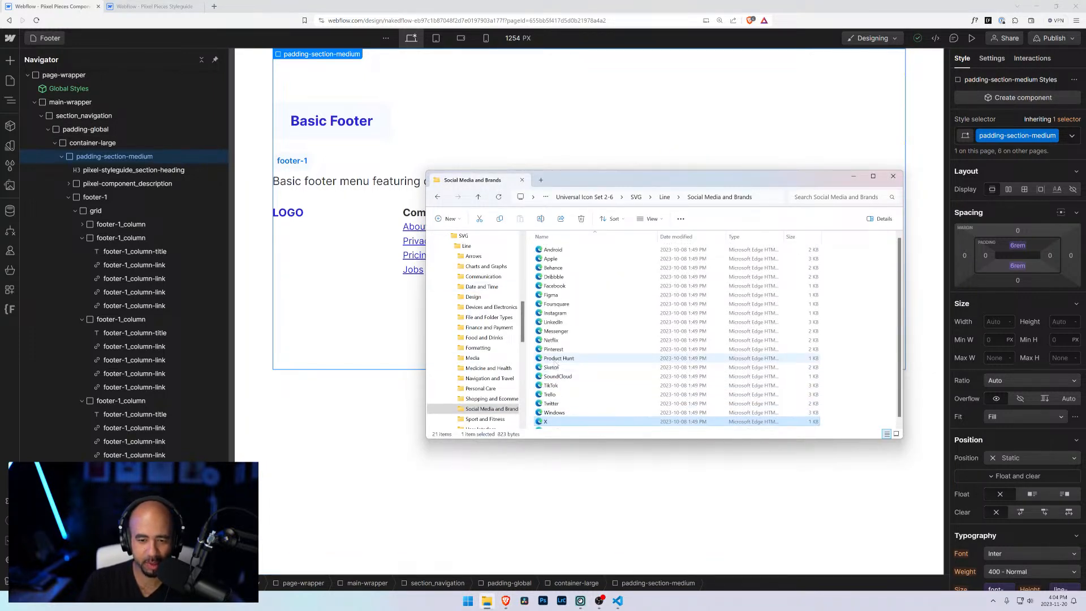
pyautogui.click(559, 323)
pyautogui.rightClick(554, 324)
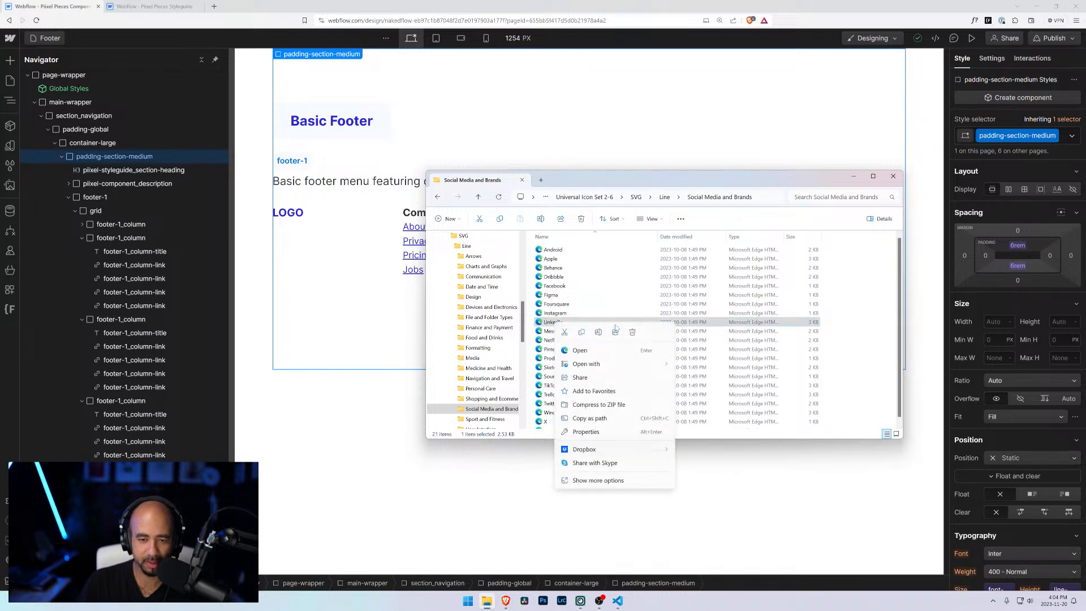
pyautogui.moveTo(620, 365)
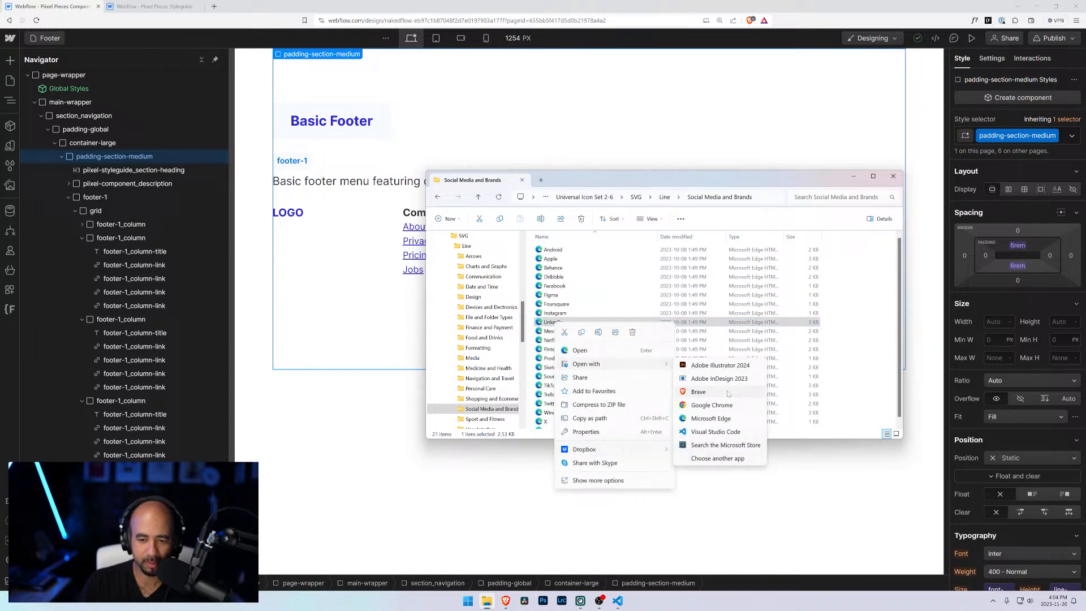
pyautogui.click(717, 433)
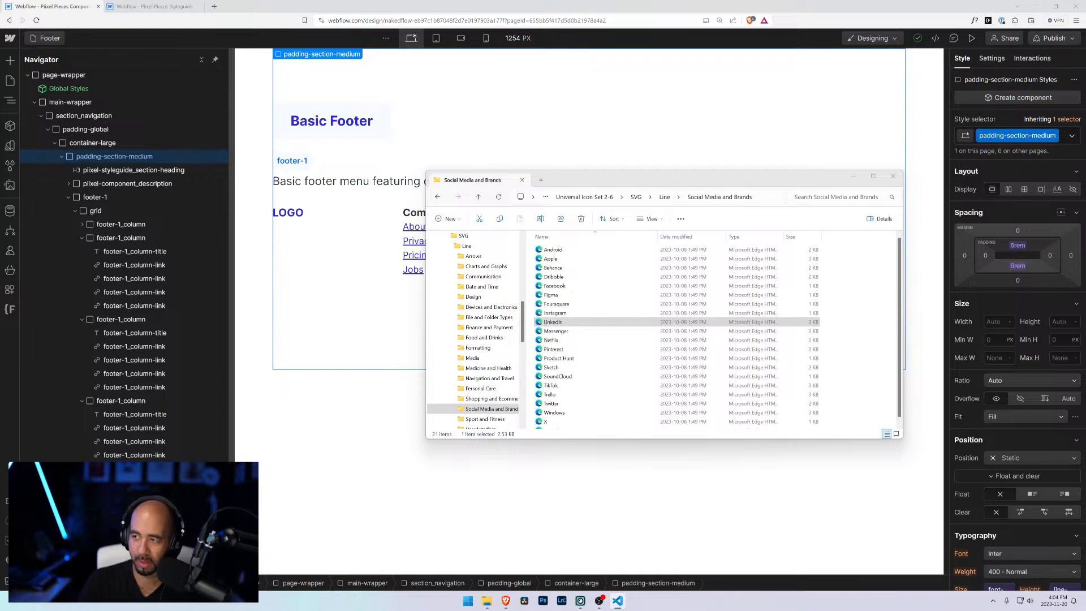
pyautogui.click(375, 357)
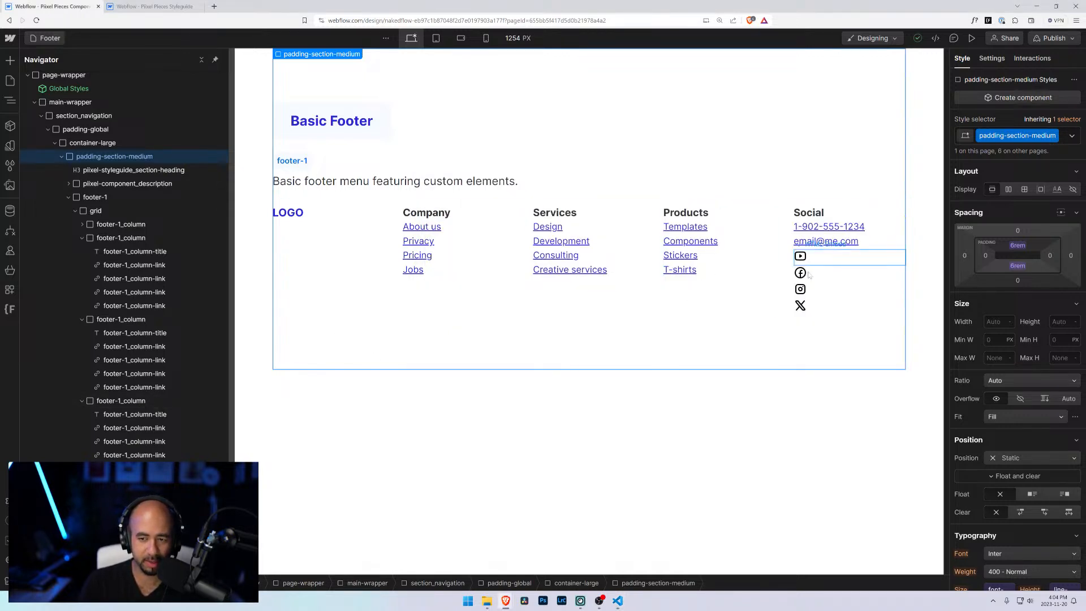
# Step: Duplicate the X icon embed in the Social column
pyautogui.click(797, 308)
pyautogui.rightClick(130, 367)
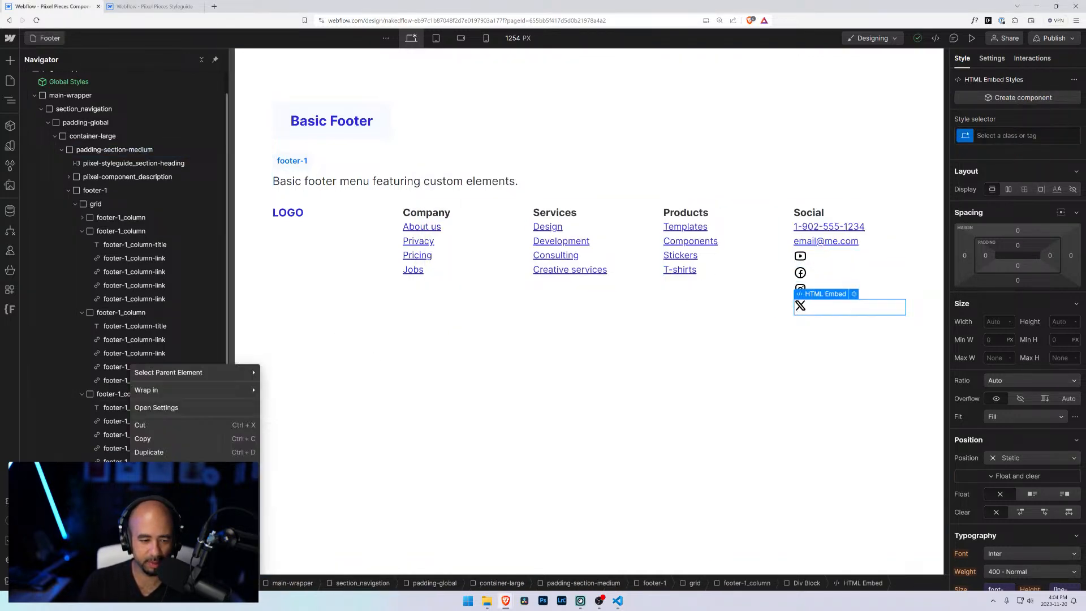
pyautogui.click(148, 452)
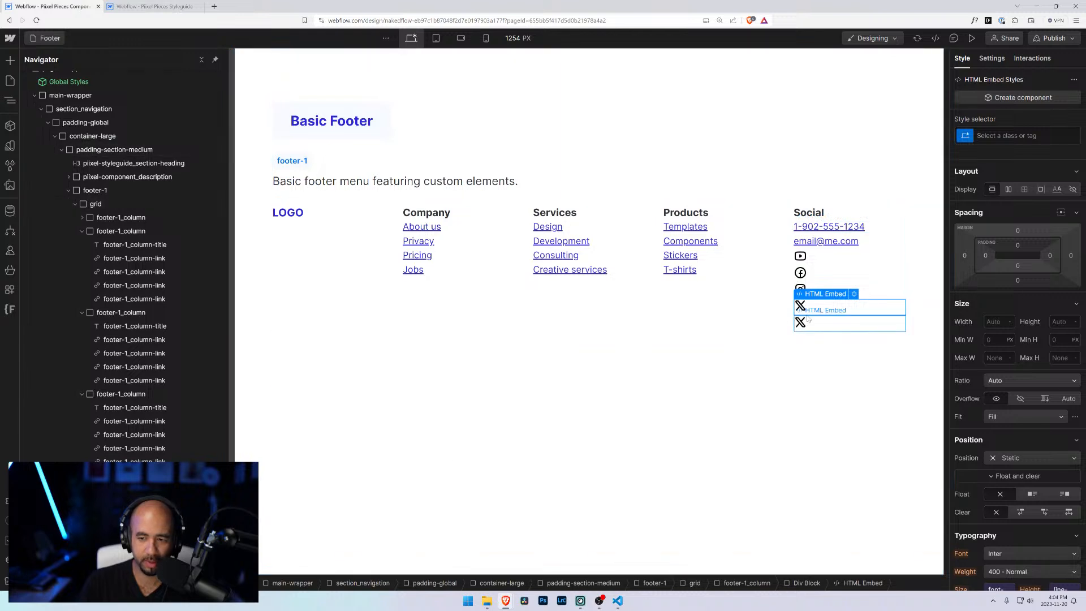
# Step: Replace the duplicated embed's code with the LinkedIn SVG code and save it
pyautogui.doubleClick(833, 332)
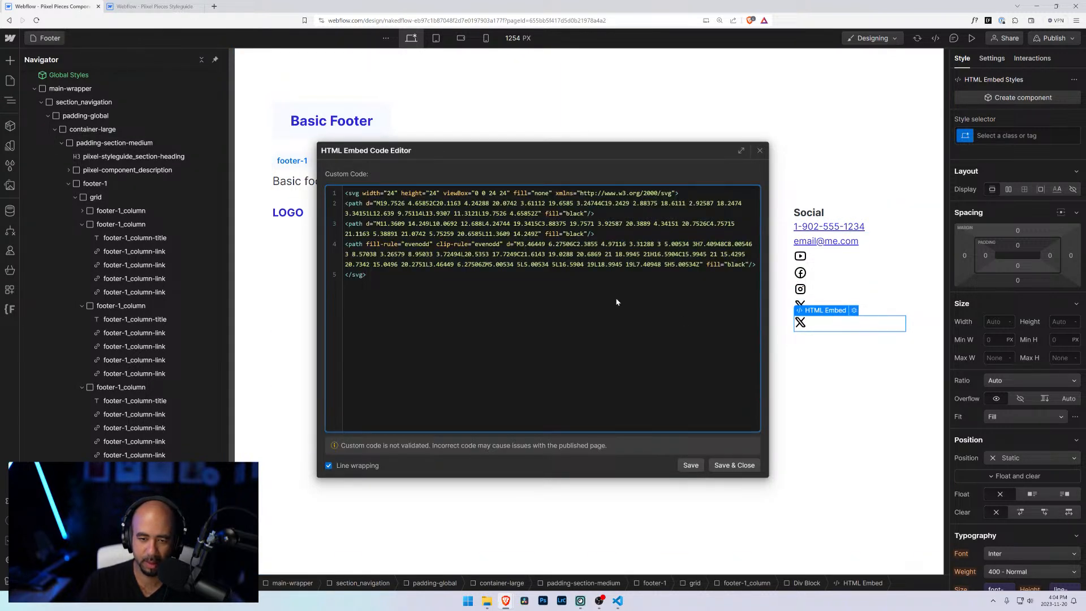
pyautogui.scroll(-3, 615, 301)
pyautogui.click(733, 465)
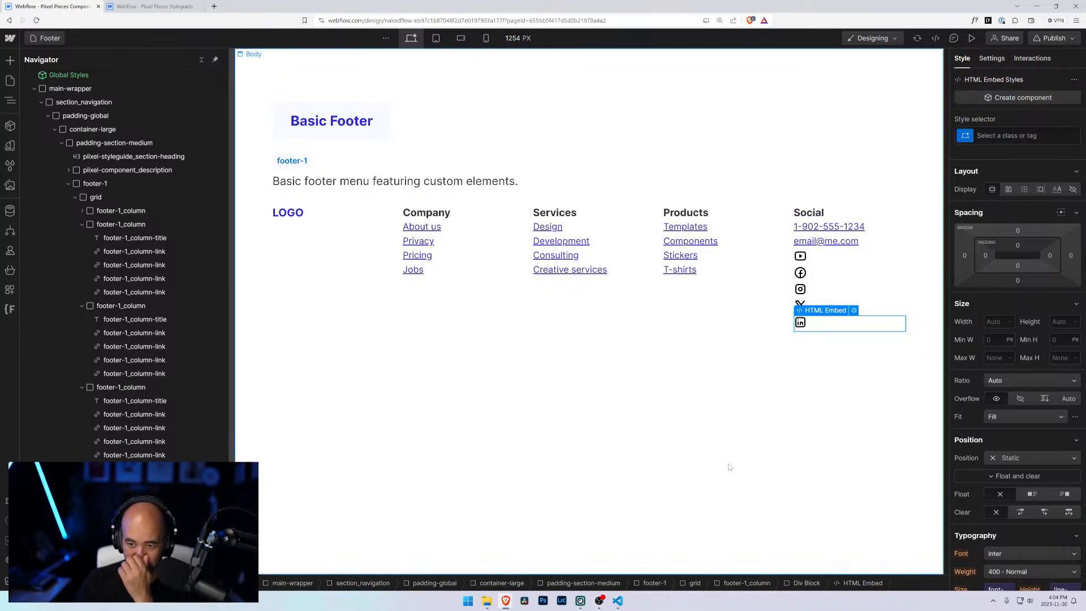
pyautogui.click(871, 384)
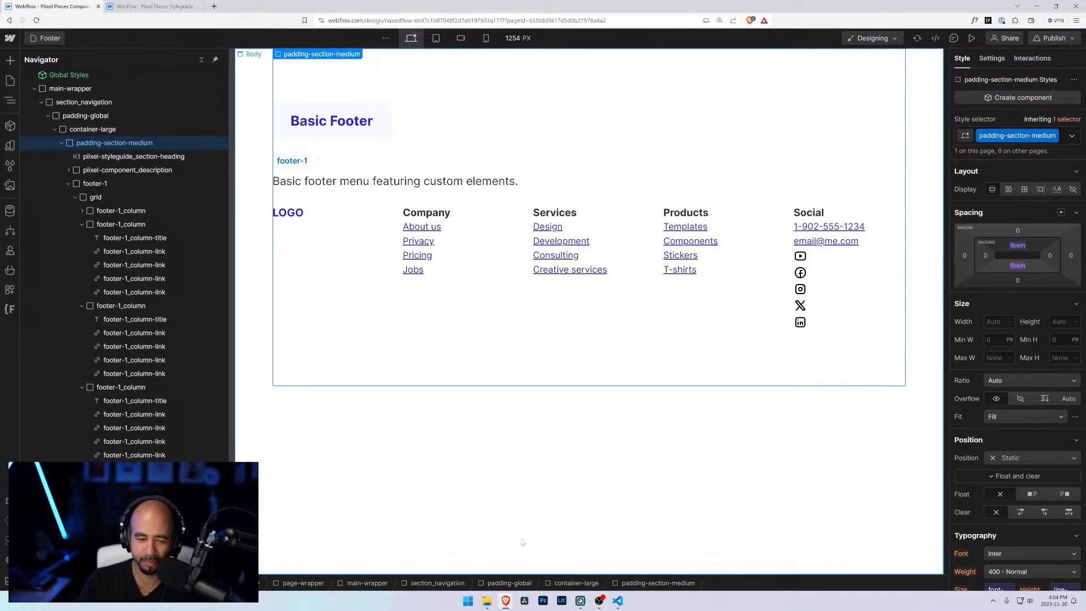
# Step: Open the TikTok SVG in Visual Studio Code to copy its code, then return to the designer
pyautogui.click(486, 602)
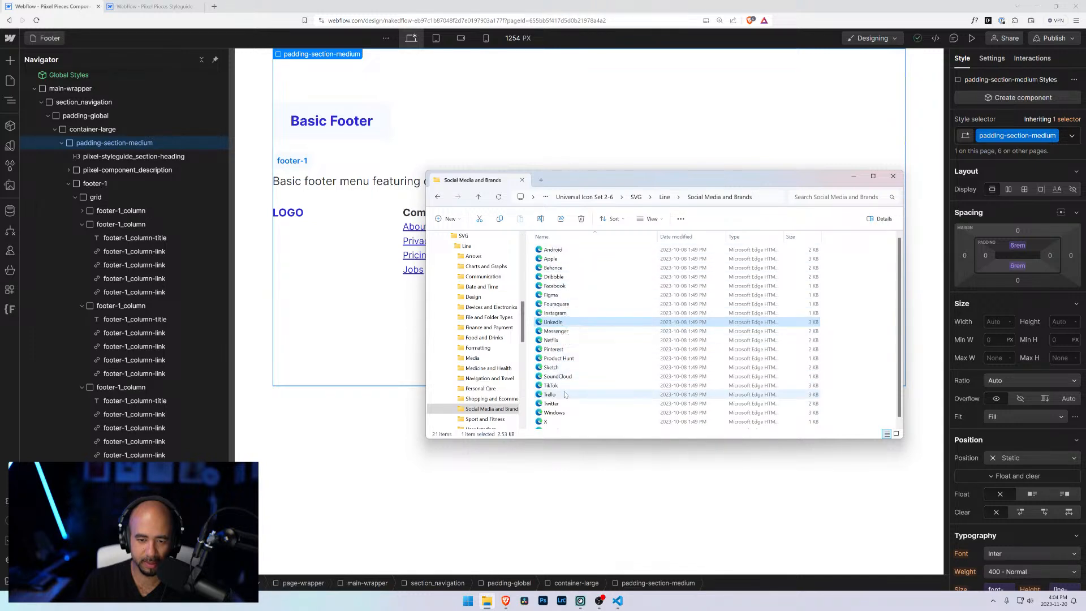
pyautogui.scroll(-1, 564, 397)
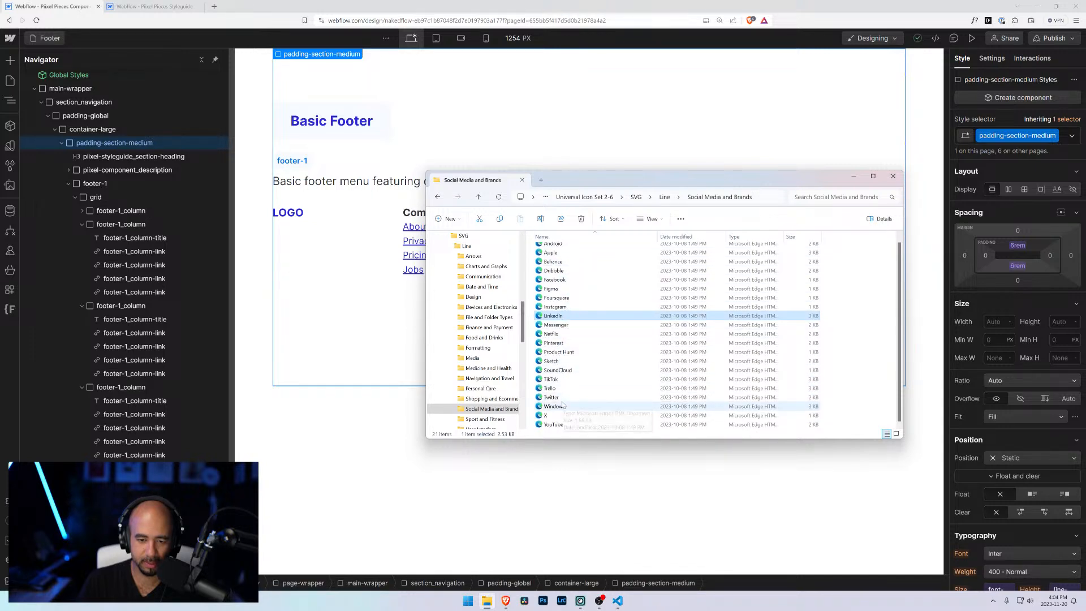
pyautogui.rightClick(559, 381)
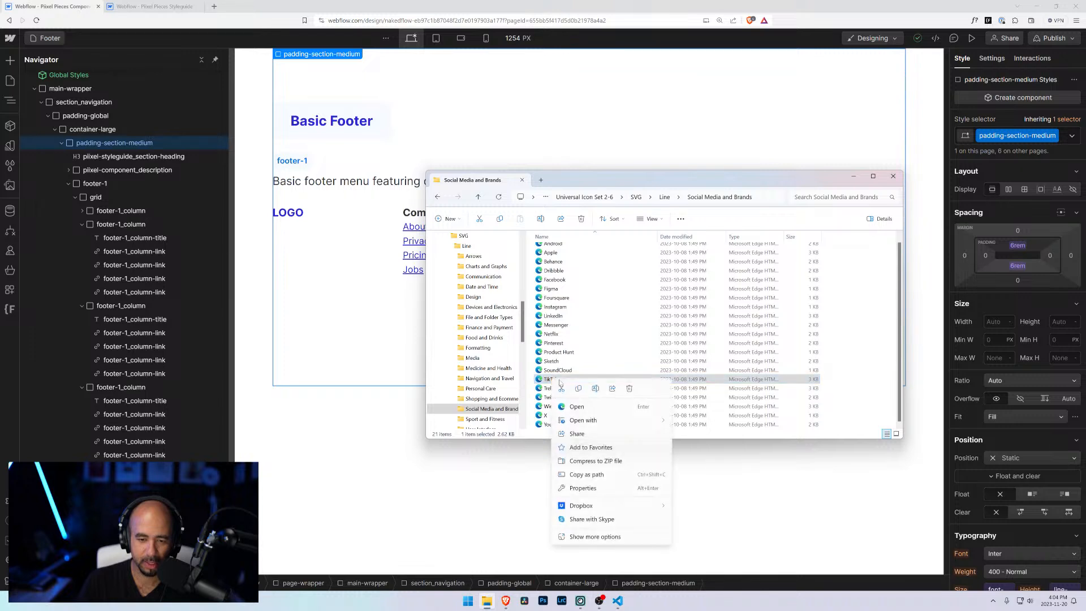
pyautogui.moveTo(588, 420)
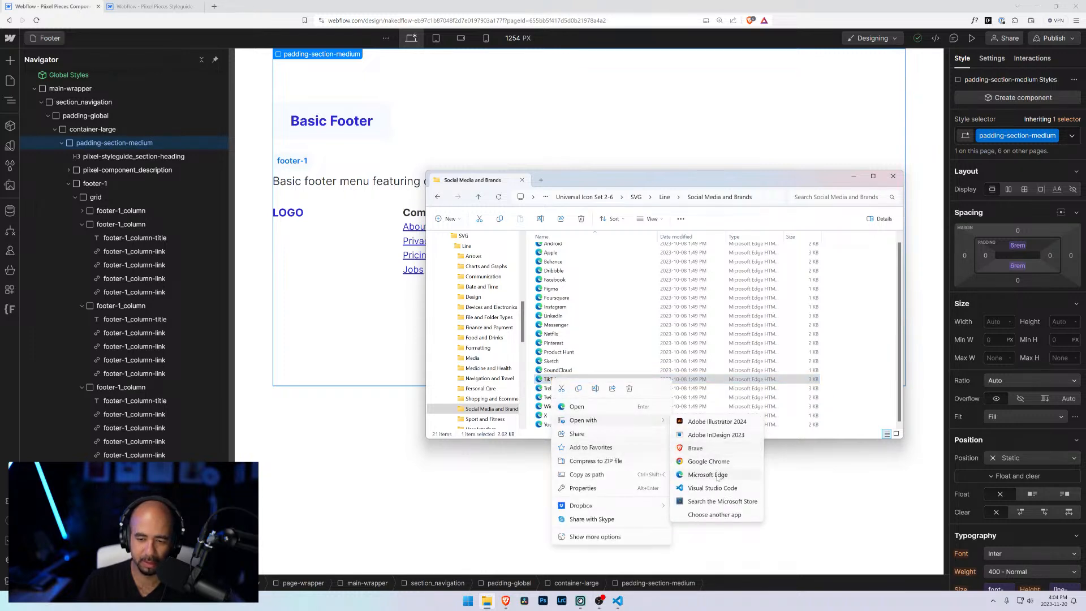
pyautogui.click(717, 477)
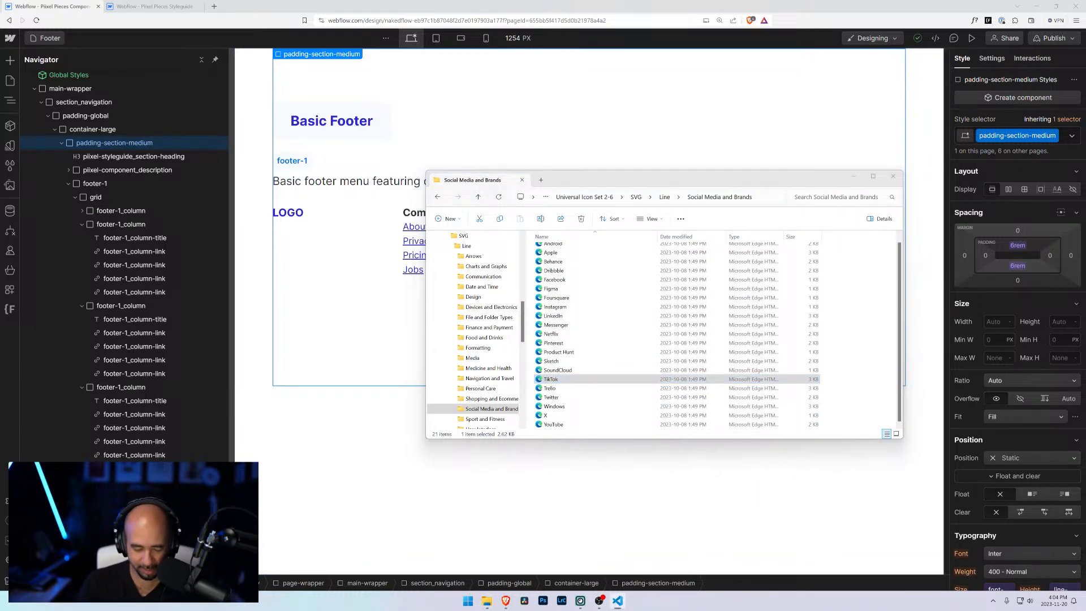
pyautogui.click(492, 315)
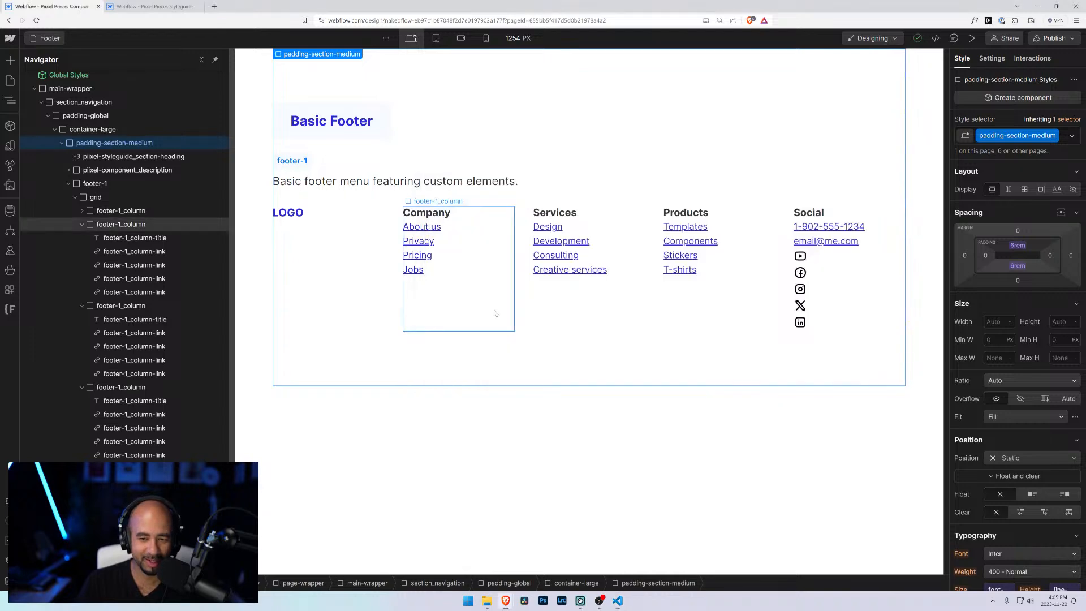
# Step: Replace the LinkedIn icon embed's code with the TikTok SVG code and save it
pyautogui.click(795, 323)
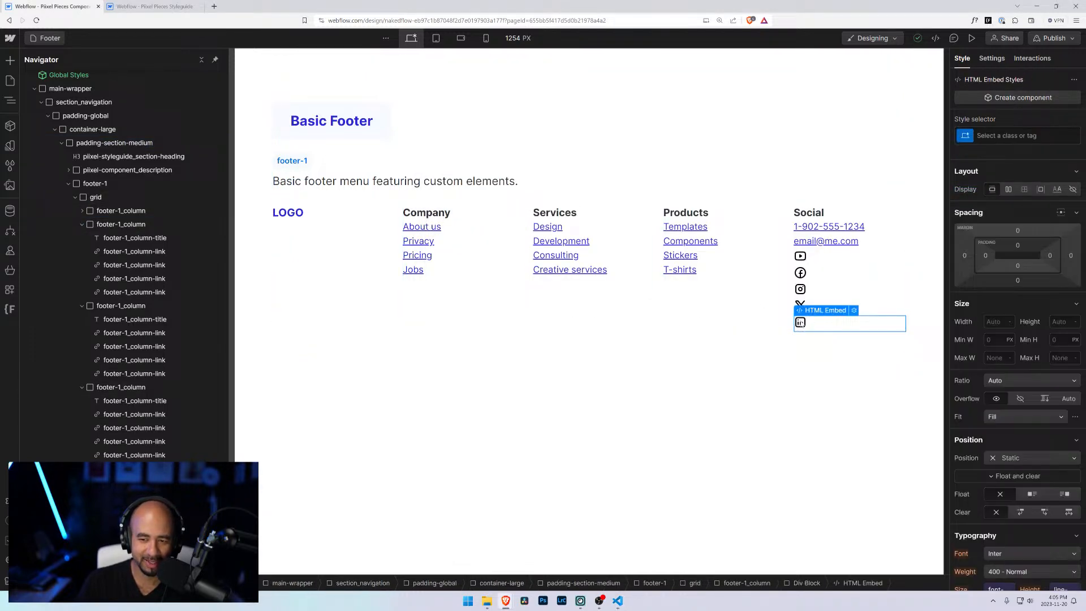
pyautogui.click(854, 310)
pyautogui.hotkey('ctrl', 'a')
pyautogui.hotkey('ctrl', 'v')
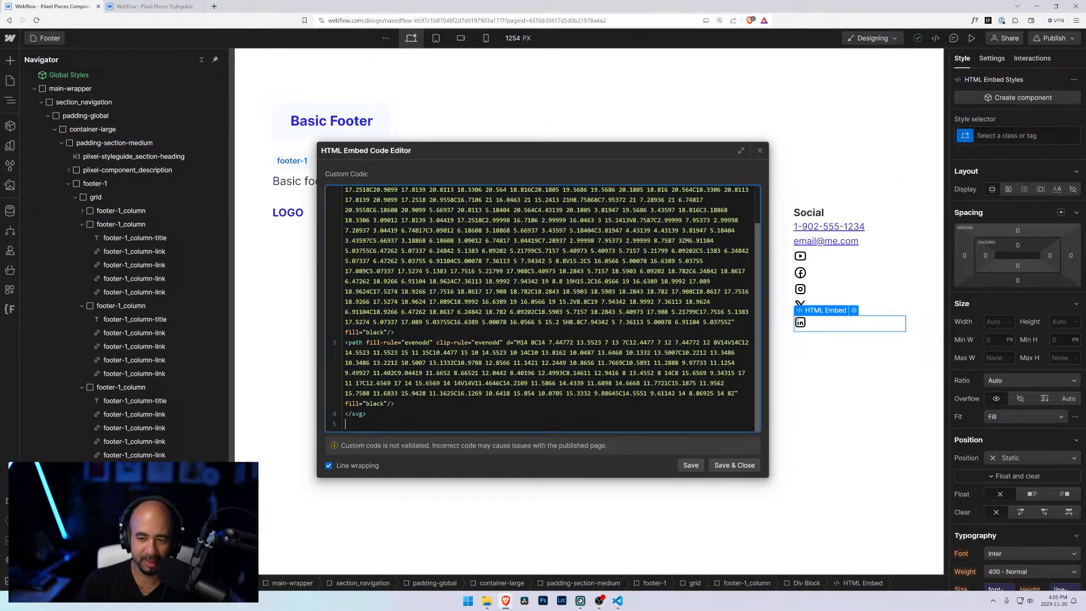
pyautogui.click(722, 463)
pyautogui.click(685, 369)
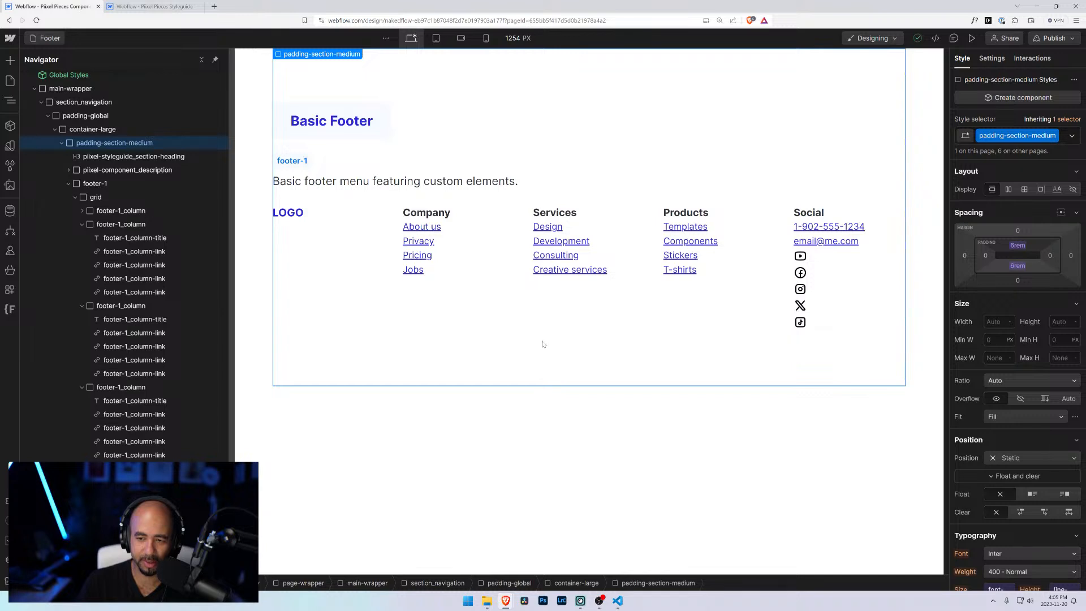
pyautogui.click(845, 292)
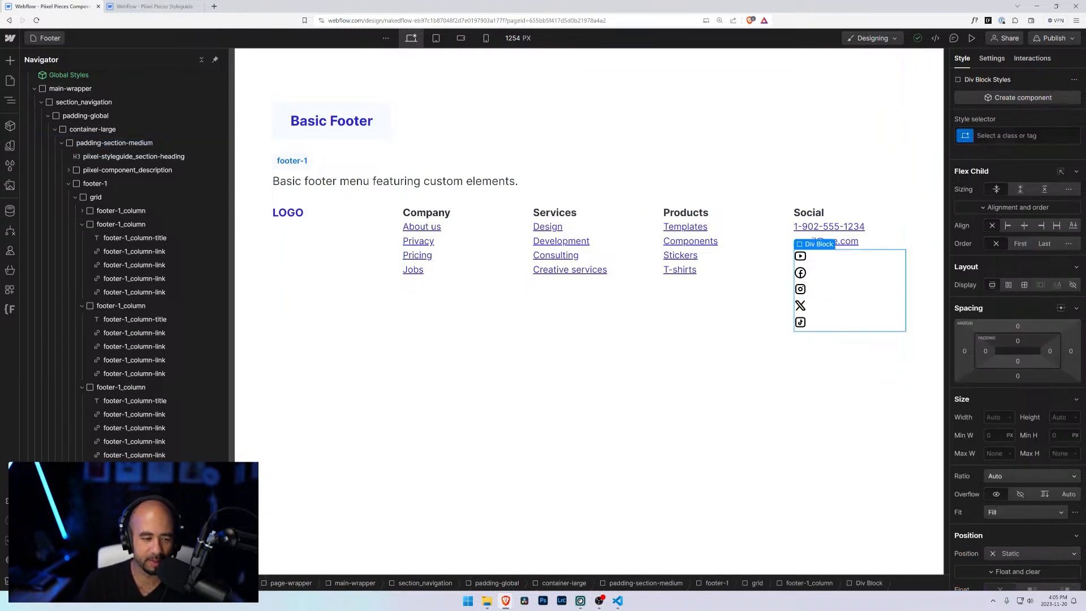
pyautogui.click(1014, 135)
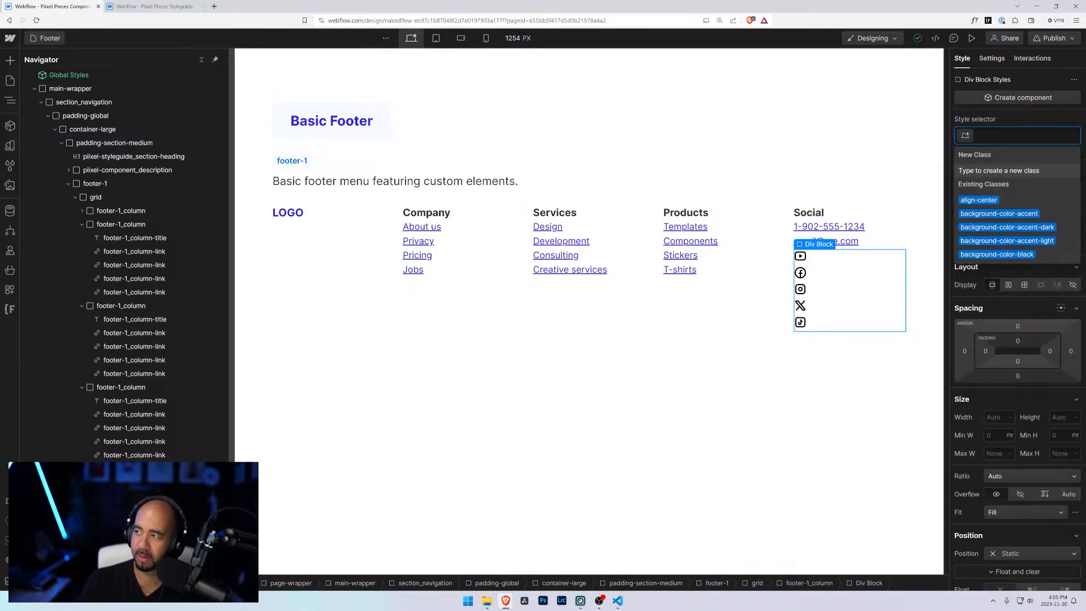
pyautogui.click(839, 431)
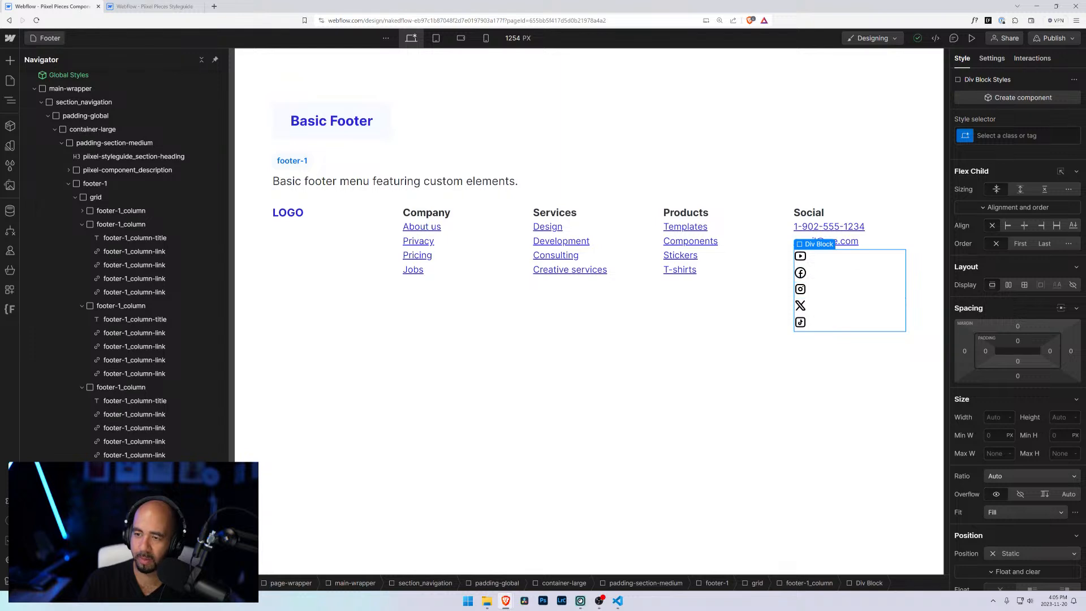
pyautogui.click(1012, 135)
pyautogui.write('social')
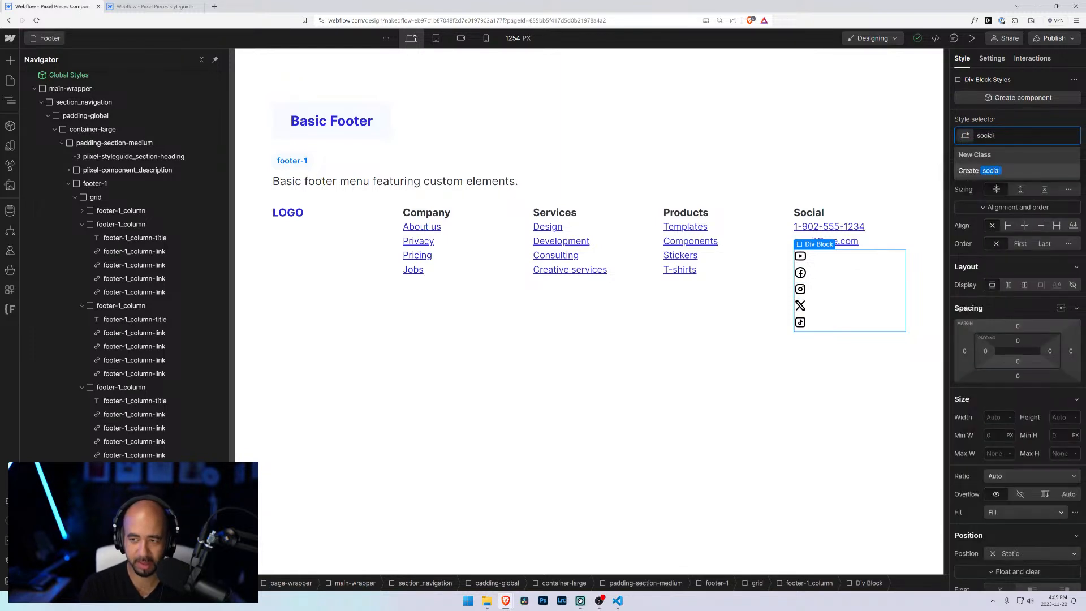
pyautogui.write('_')
pyautogui.press('BackSpace')
pyautogui.write('-')
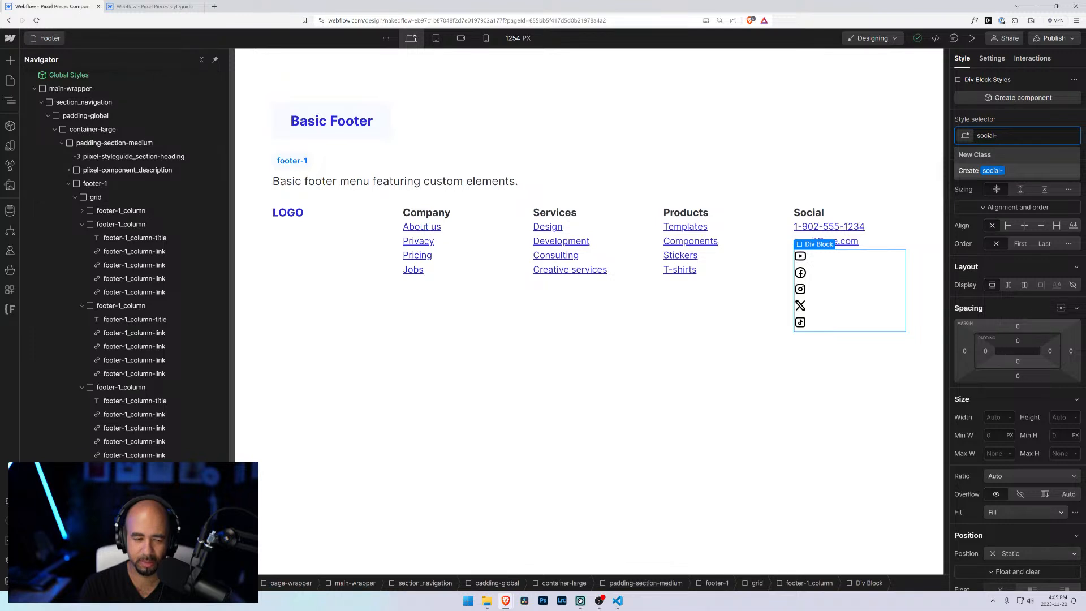
pyautogui.write('icons')
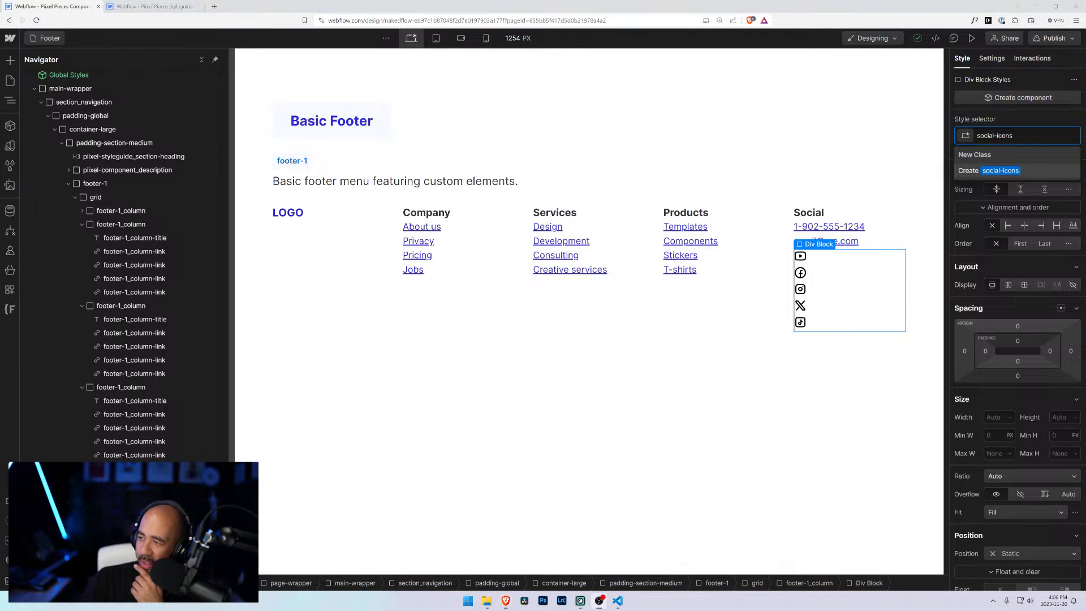
pyautogui.press('Escape')
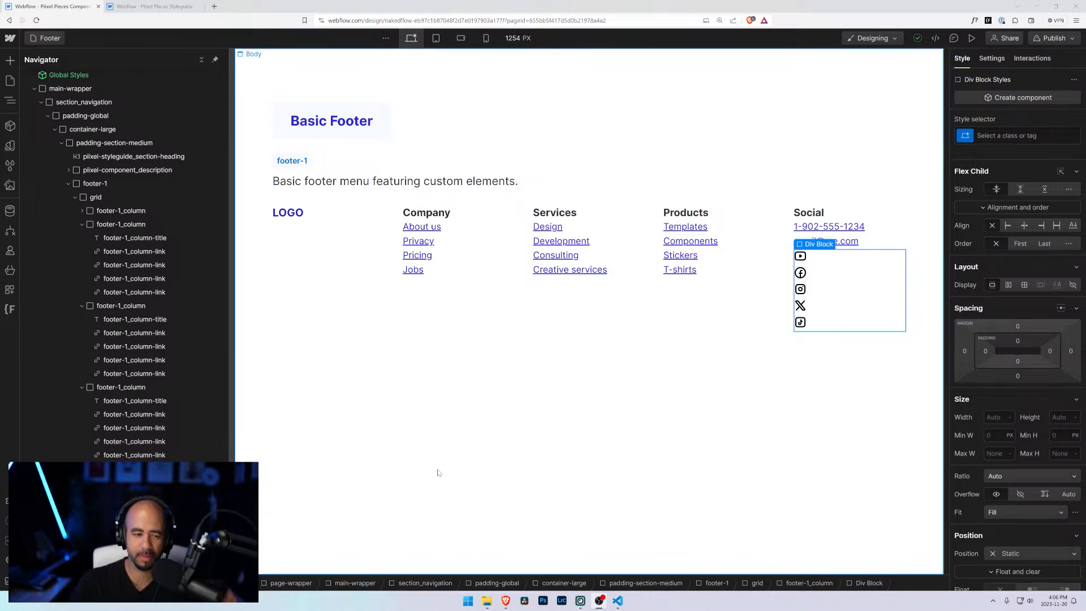
# Step: Give the social icons' wrapper div a new class social-links, set it to flex and center its items vertically
pyautogui.click(1015, 137)
pyautogui.write('s')
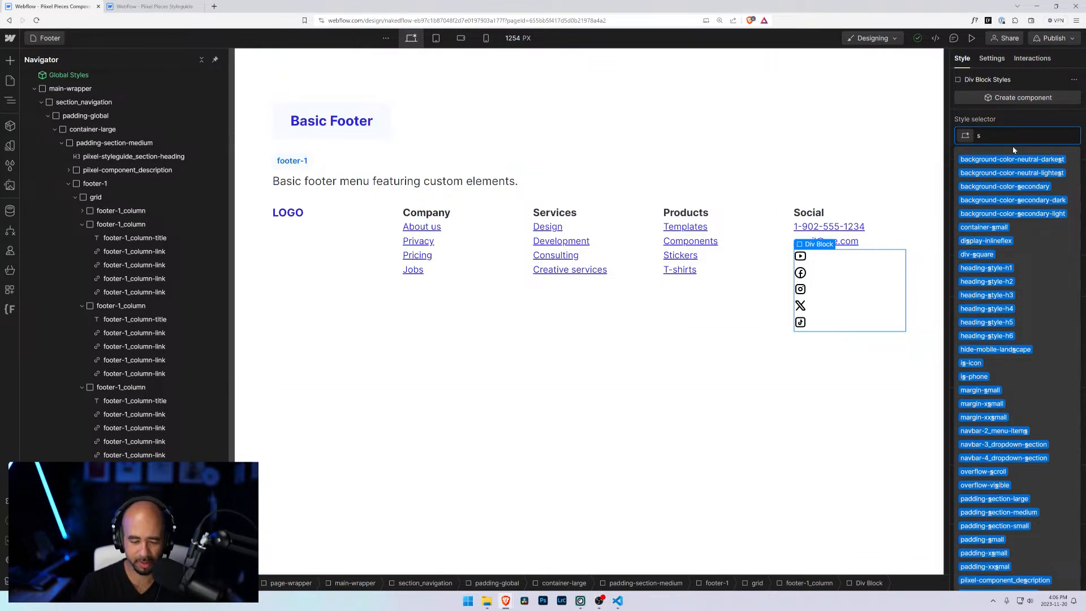
pyautogui.write('ocial-')
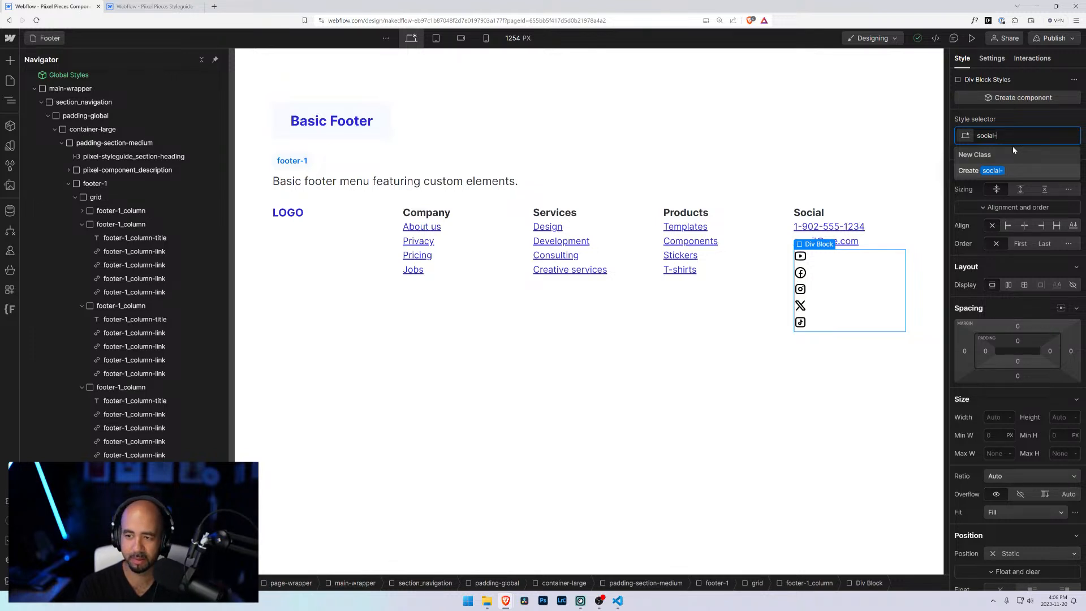
pyautogui.write('links')
pyautogui.press('Return')
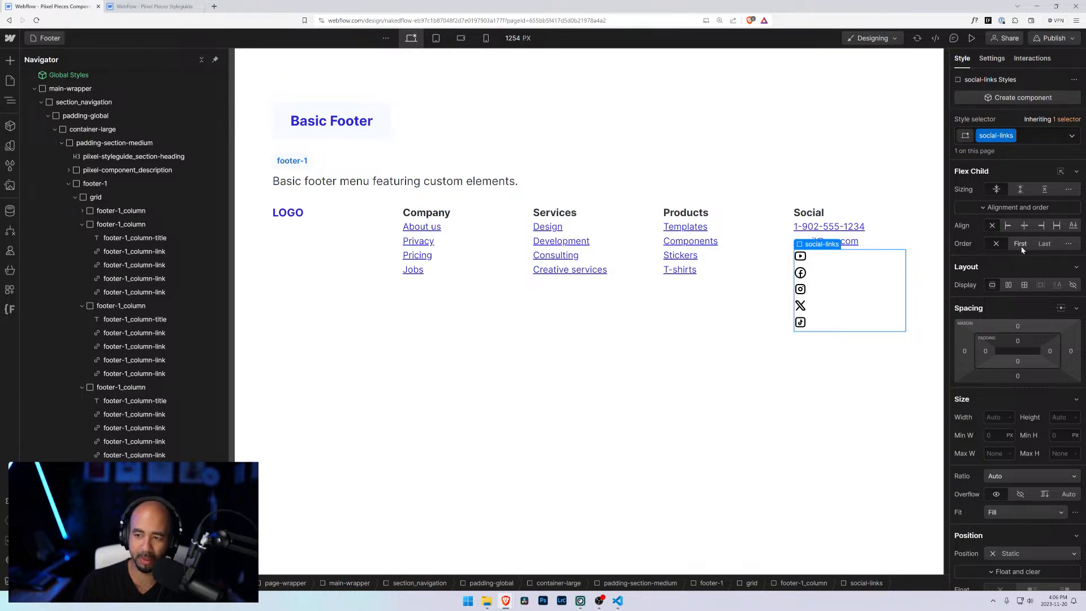
pyautogui.click(1008, 285)
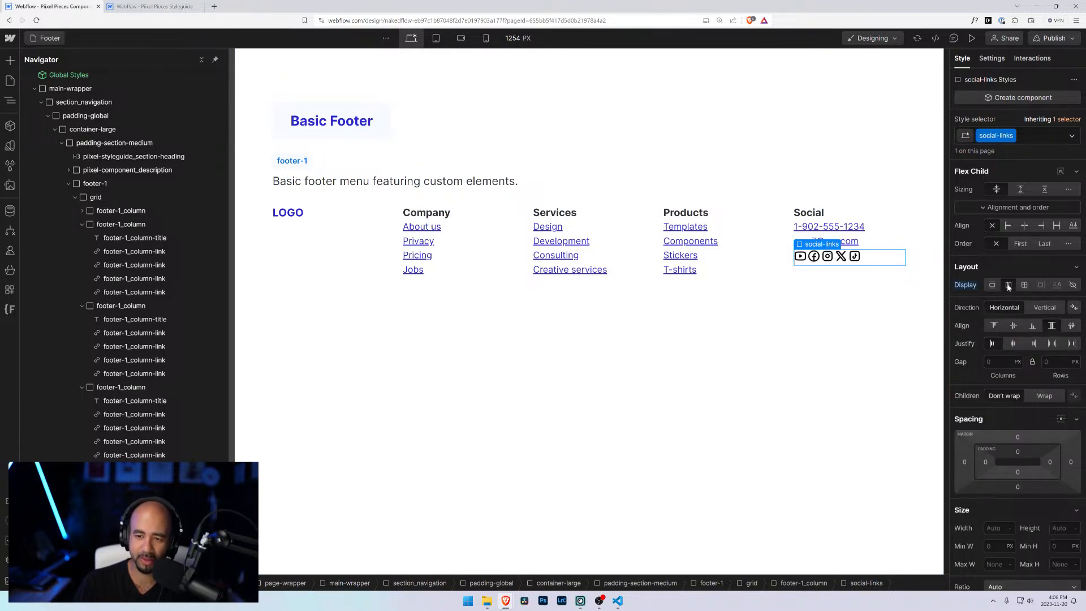
pyautogui.click(1014, 326)
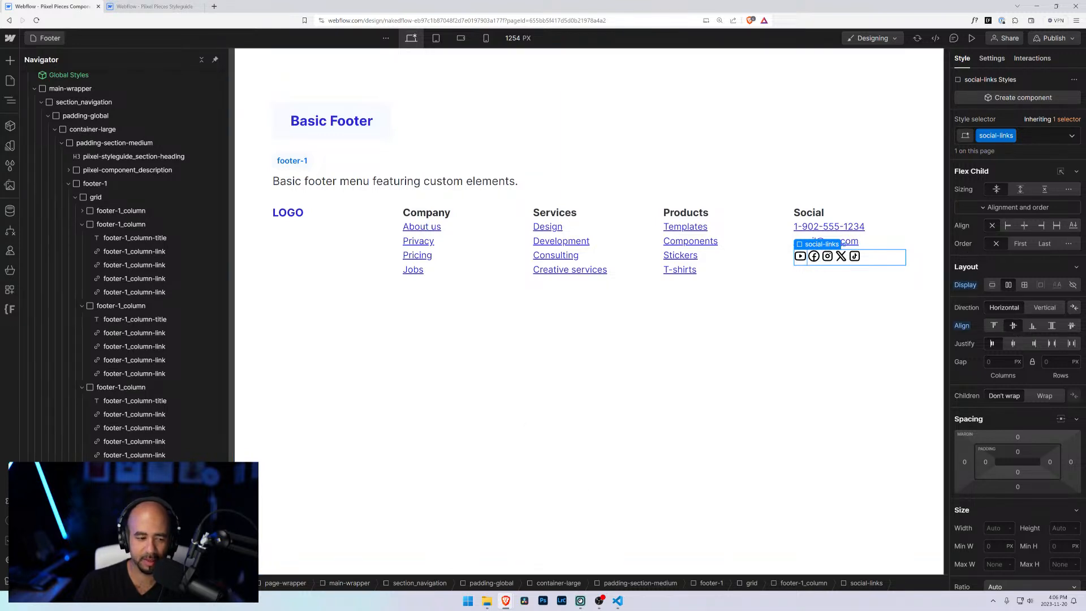
pyautogui.click(800, 258)
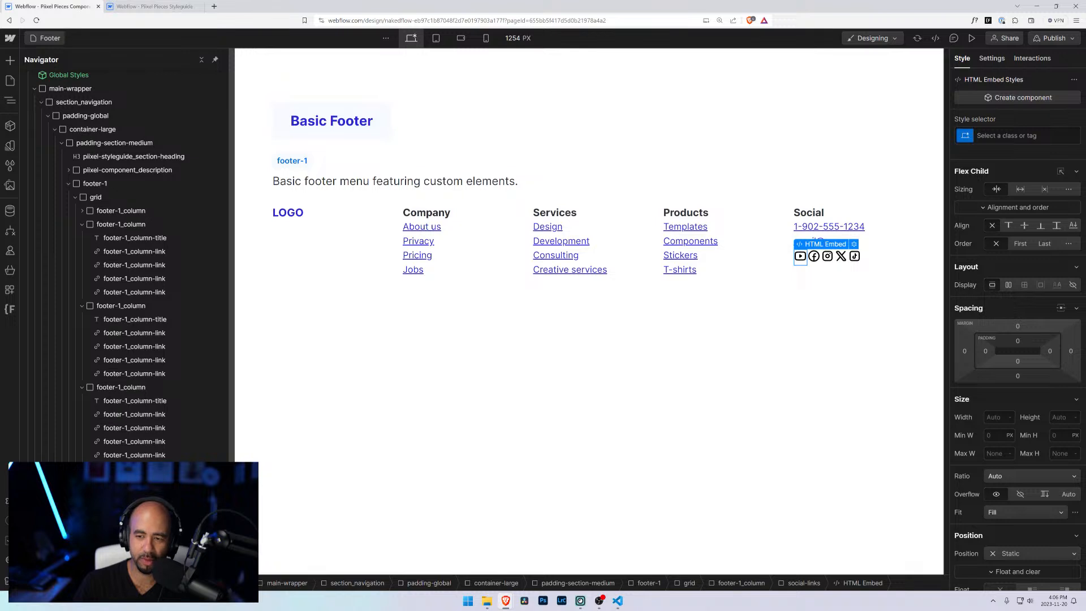
pyautogui.click(883, 258)
pyautogui.click(800, 258)
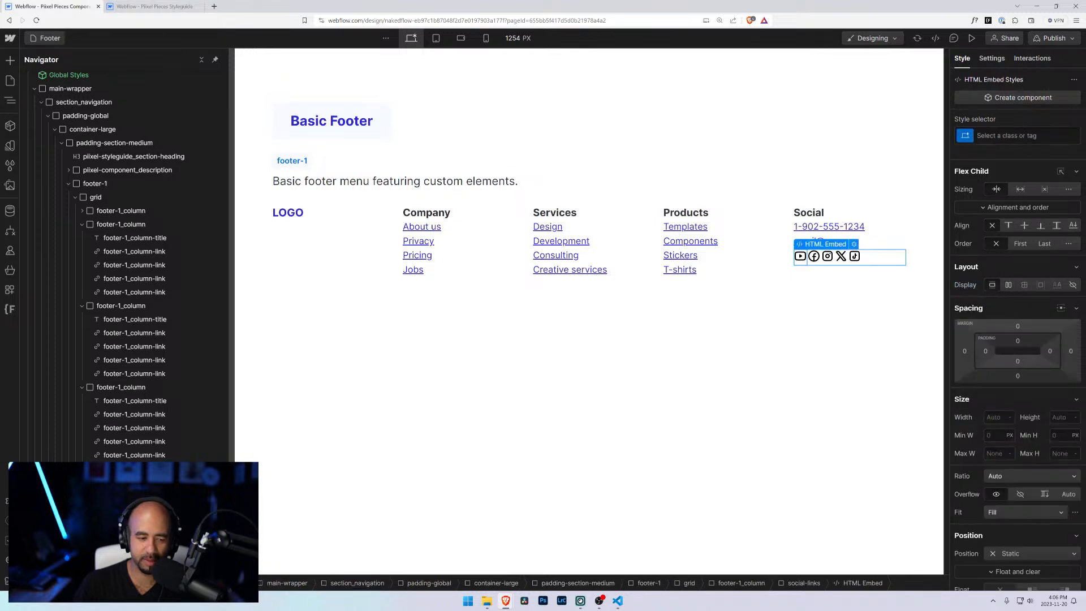
pyautogui.press('Up')
pyautogui.press('Down')
pyautogui.press('Up')
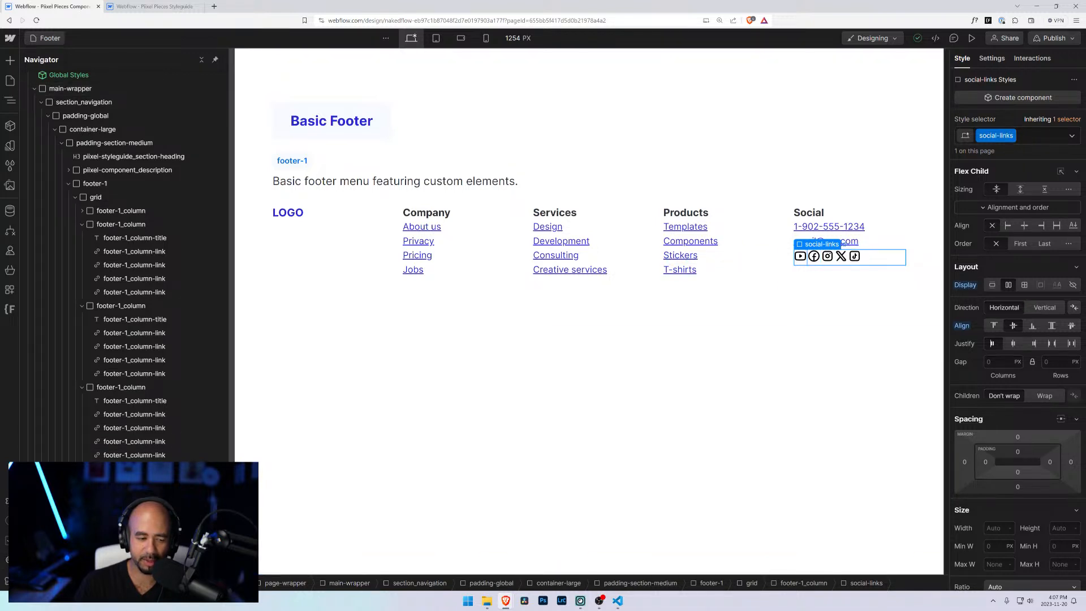
pyautogui.press('Down')
# Step: Reopen the Piixel Pieces Component Library's Footer page in the designer and take over design control
pyautogui.hotkey('ctrl', 'k')
pyautogui.hotkey('ctrl', 'w')
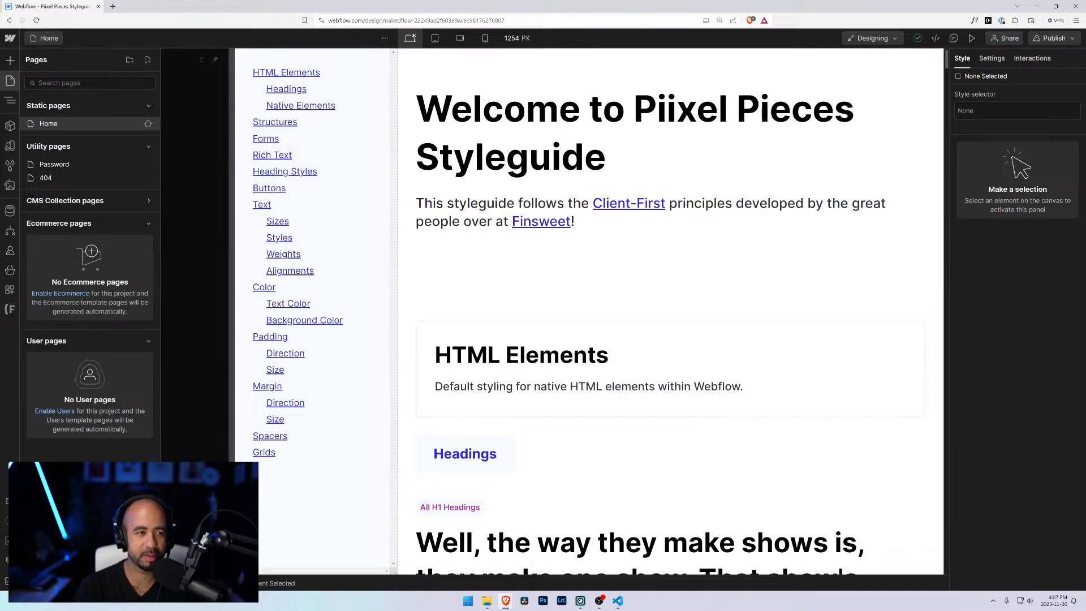
pyautogui.click(52, 38)
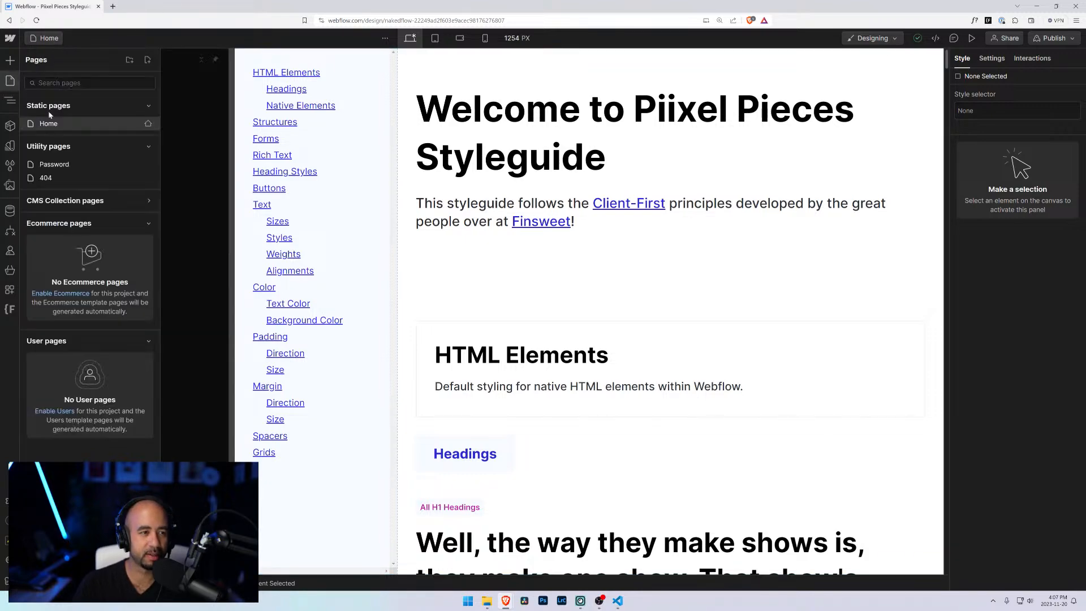
pyautogui.click(112, 6)
pyautogui.click(22, 34)
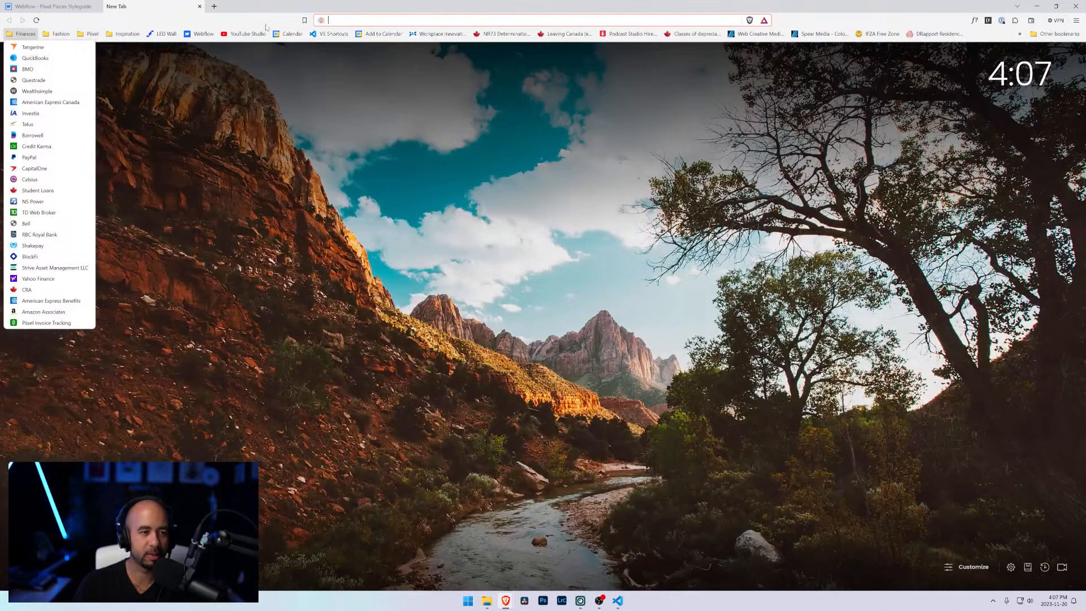
pyautogui.click(202, 34)
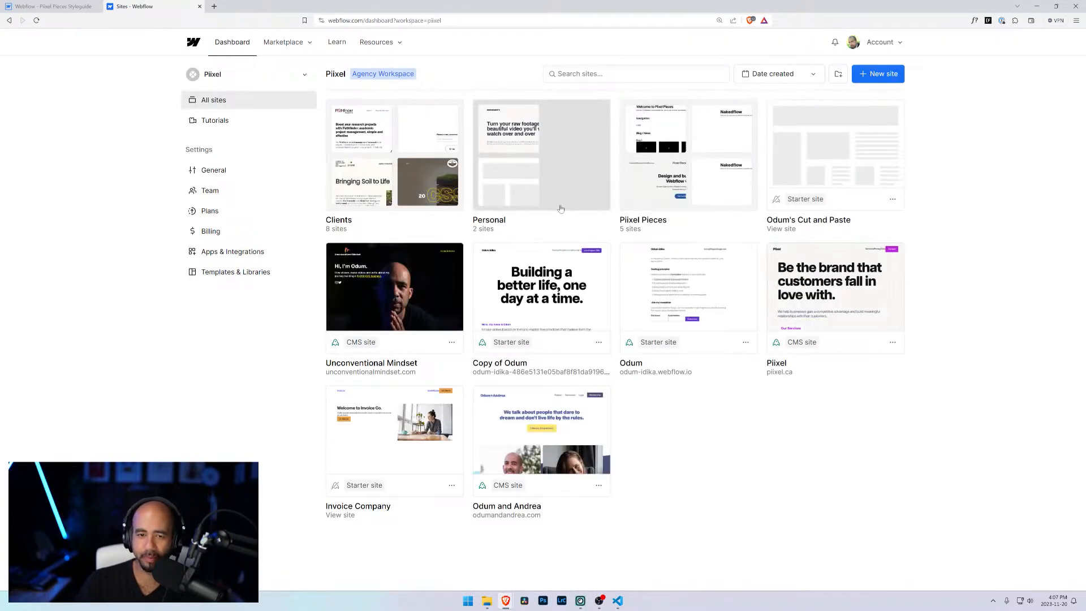
pyautogui.click(697, 164)
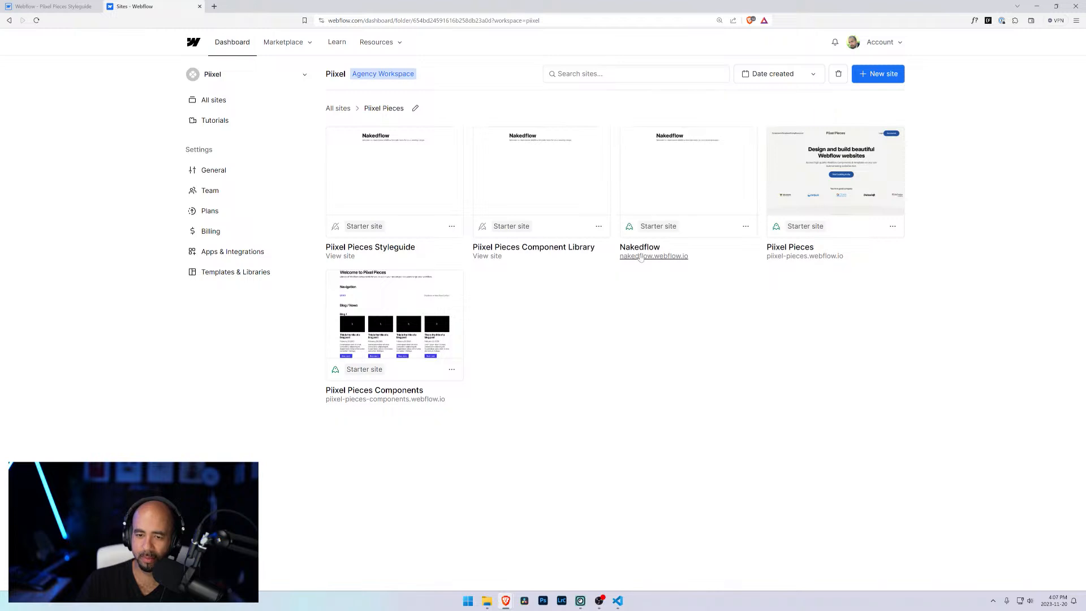
pyautogui.click(540, 171)
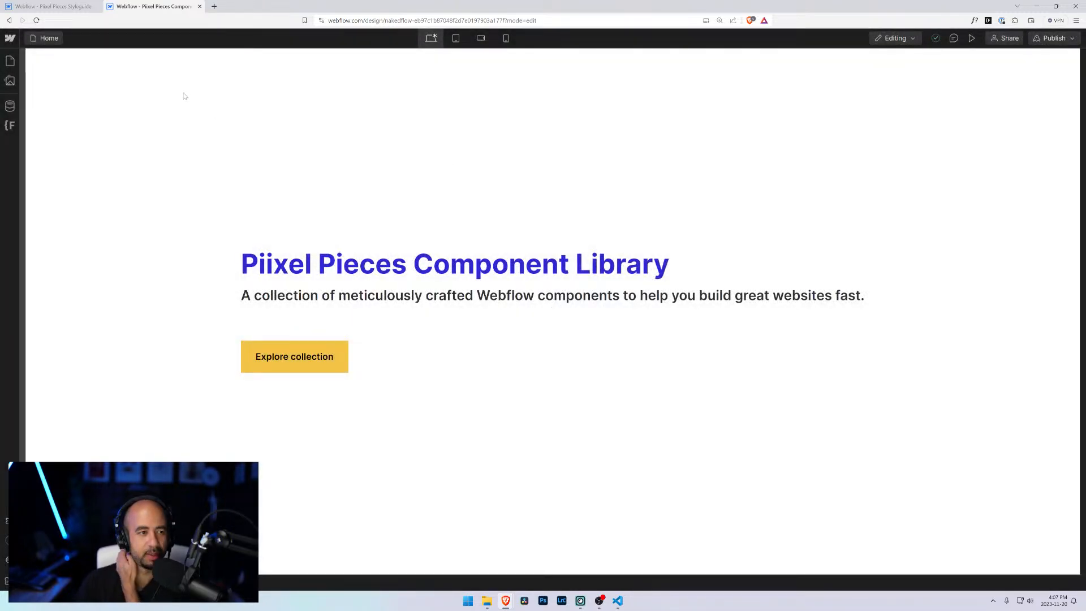
pyautogui.click(41, 39)
pyautogui.click(56, 165)
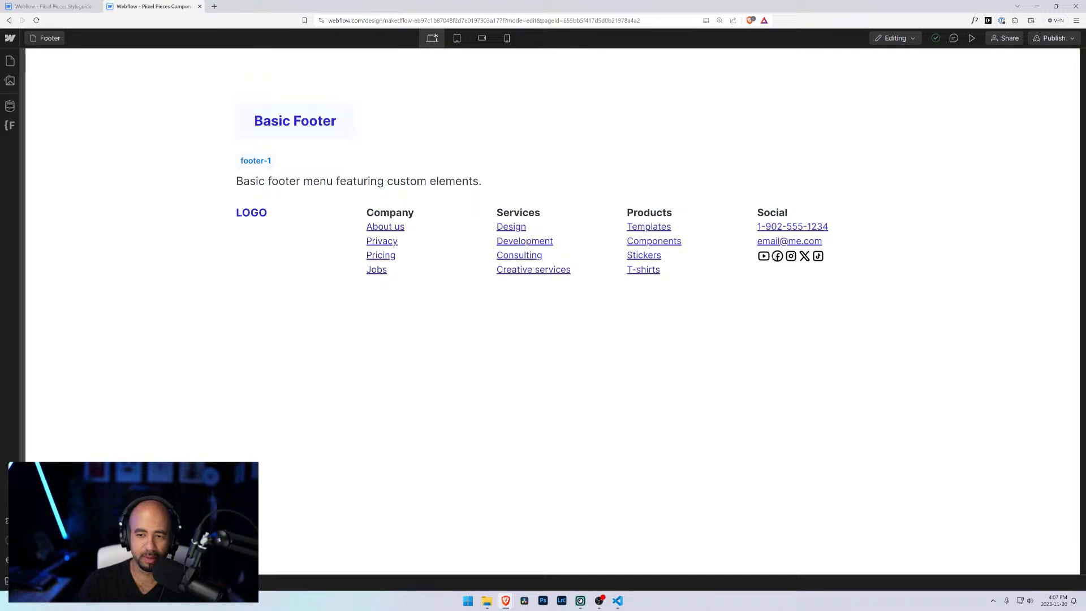
pyautogui.click(896, 38)
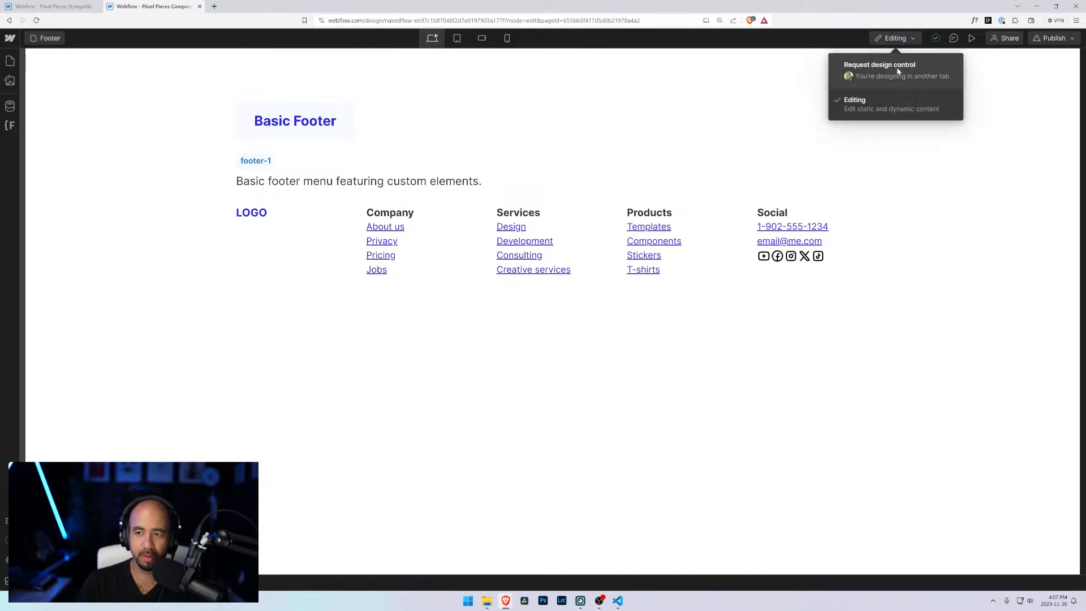
pyautogui.click(899, 71)
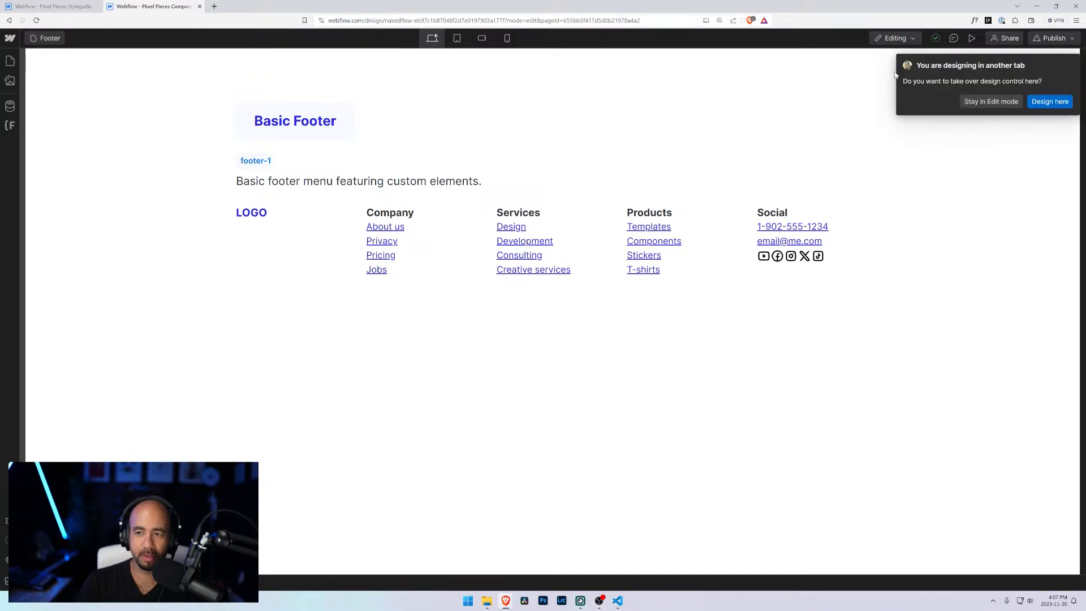
pyautogui.click(1055, 102)
pyautogui.moveTo(507, 604)
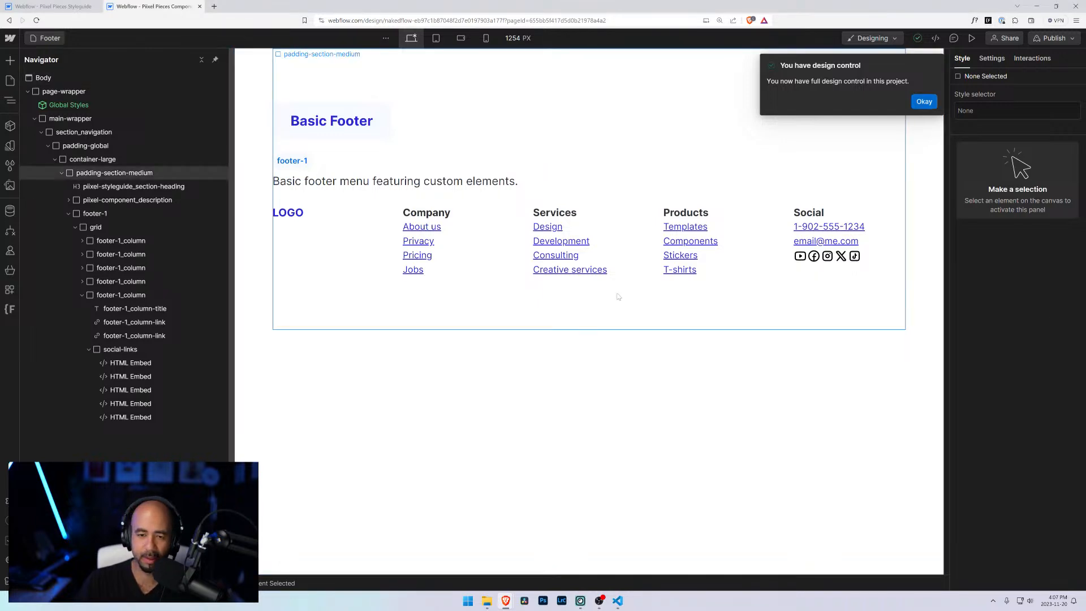
pyautogui.click(922, 101)
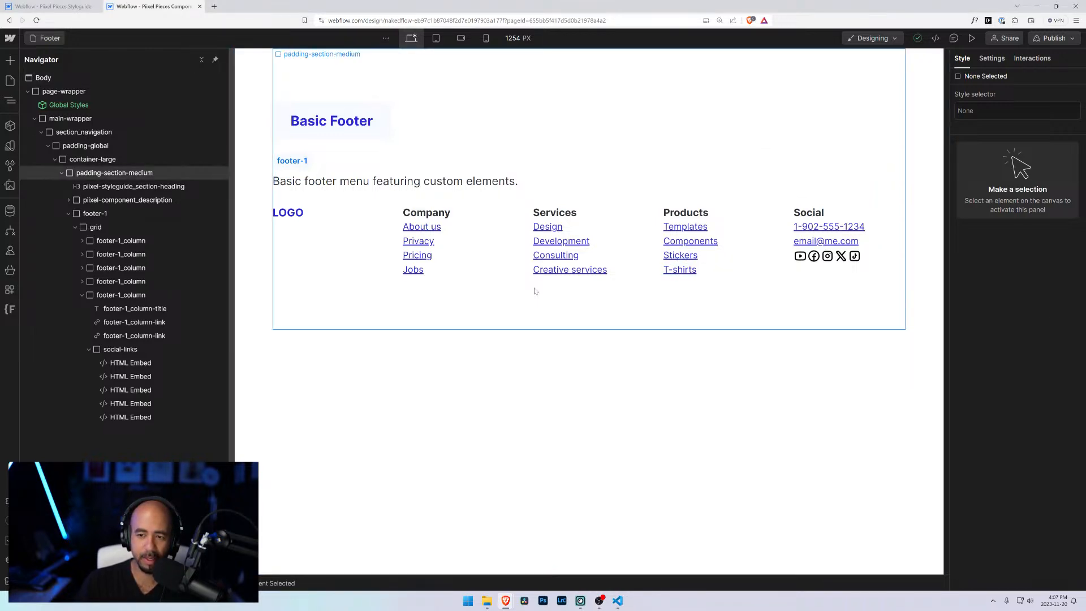
# Step: Wrap the first social icon embed in a link block and give the link block the class social-link
pyautogui.click(130, 376)
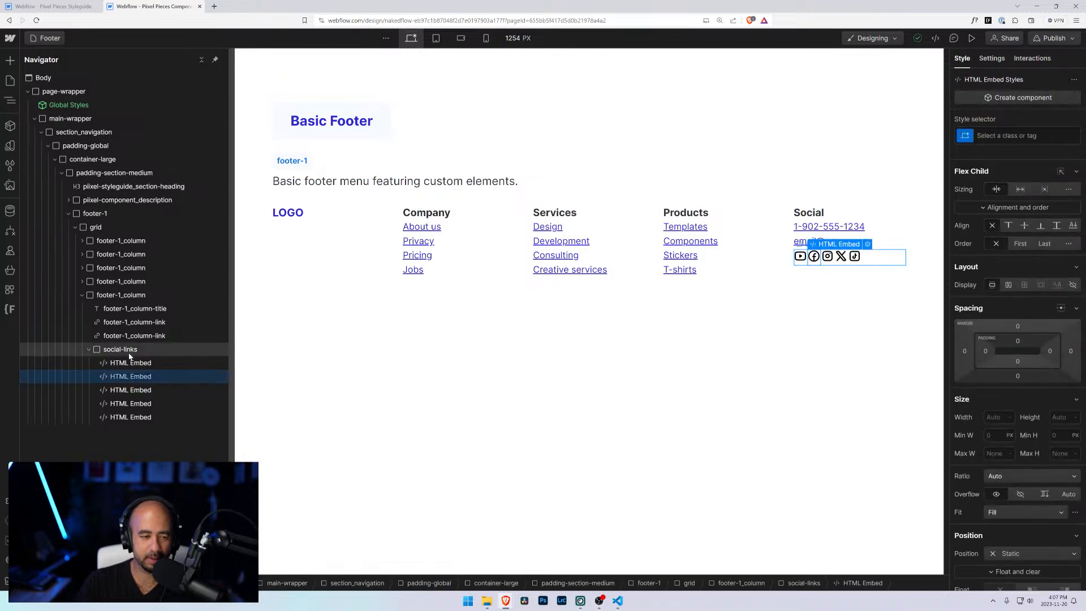
pyautogui.click(121, 349)
pyautogui.hotkey('ctrl', 'k')
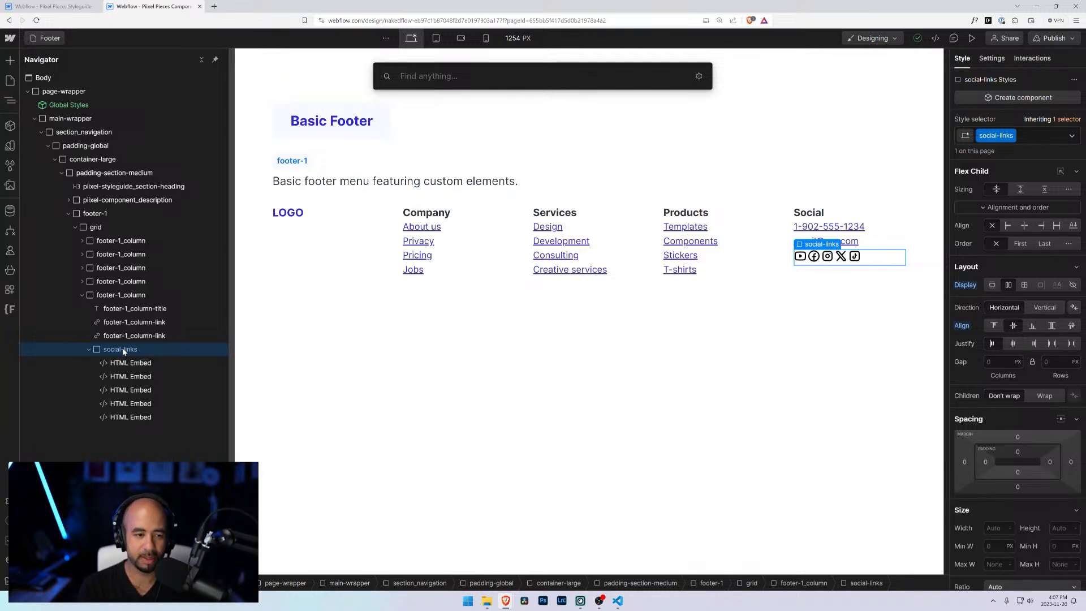
pyautogui.press('Escape')
pyautogui.click(109, 363)
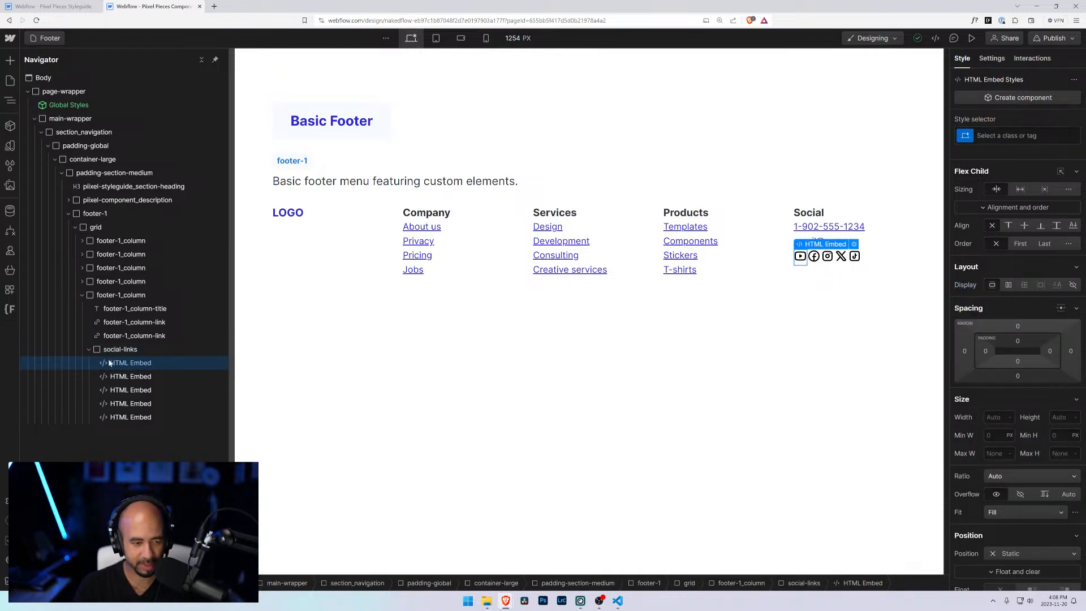
pyautogui.hotkey('ctrl', 'alt', 'l')
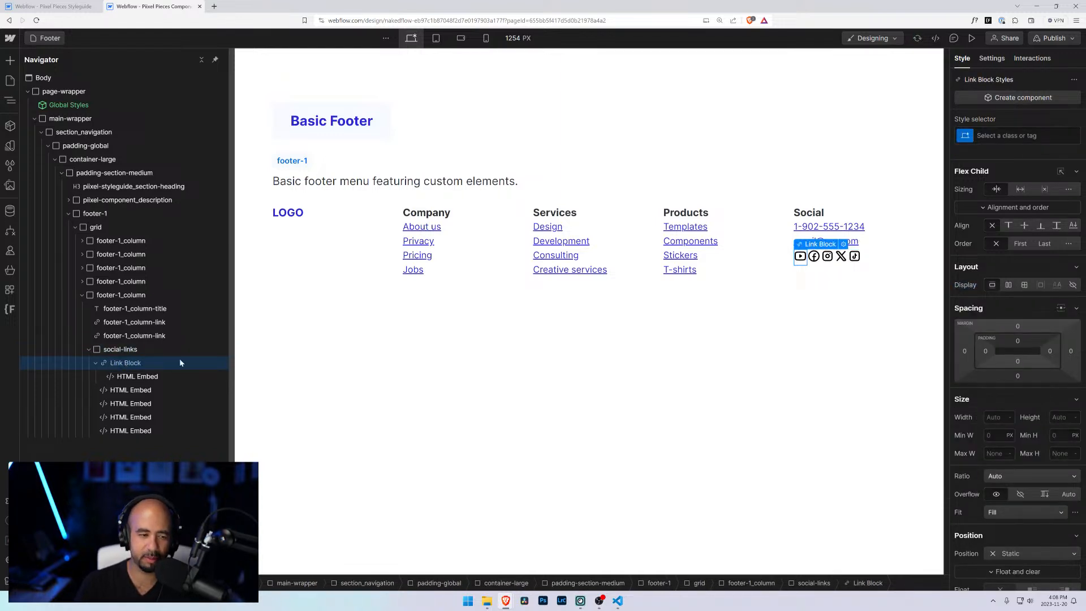
pyautogui.hotkey('ctrl', 'Return')
pyautogui.write('social-')
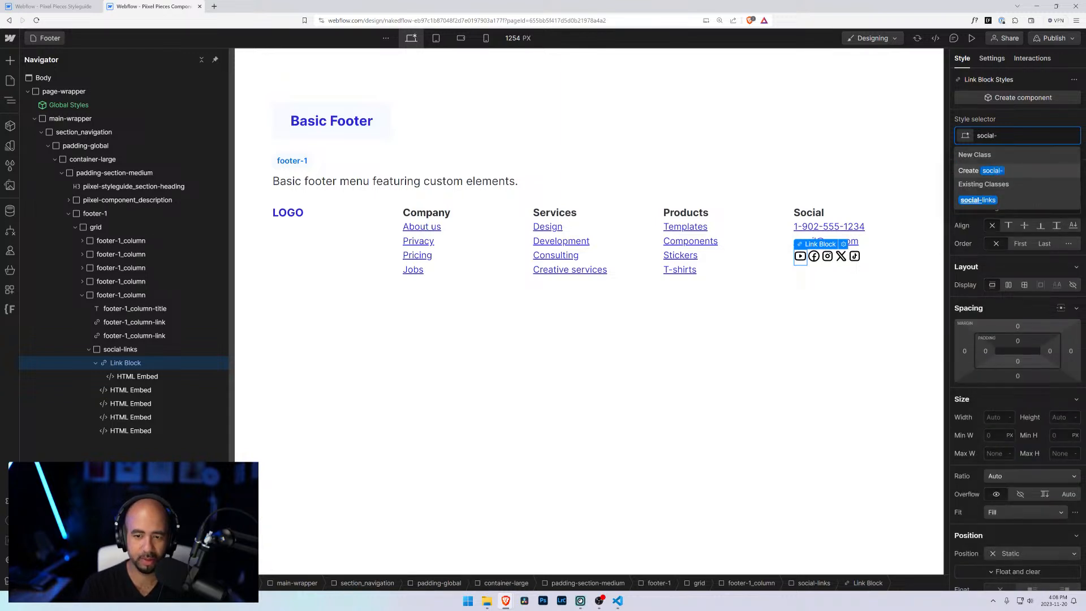
pyautogui.write('link')
pyautogui.press('Return')
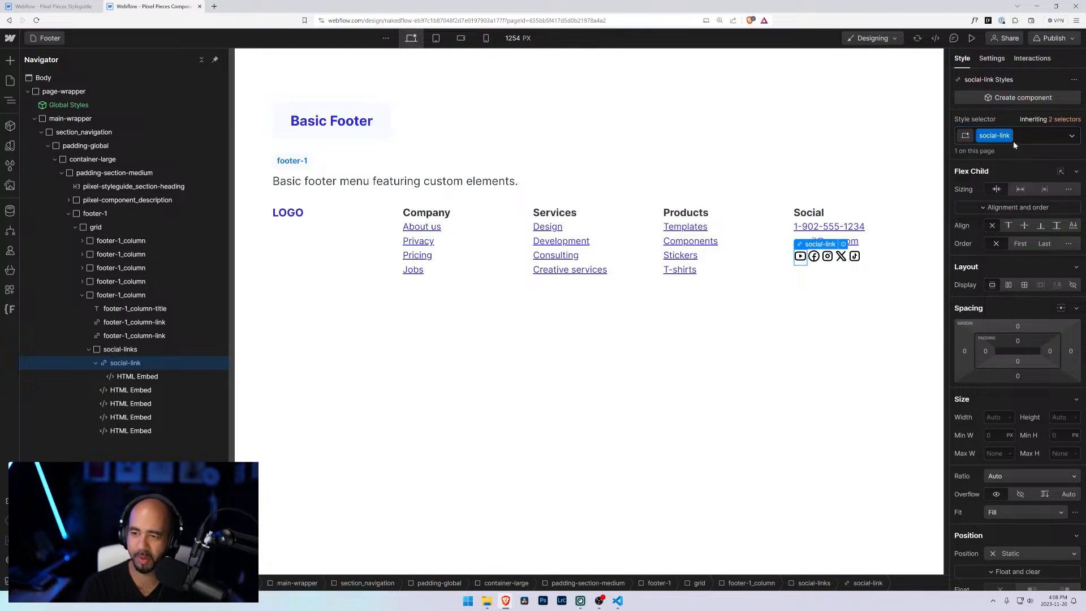
# Step: Rename the social icons wrapper's class from social-links to social-media
pyautogui.click(121, 349)
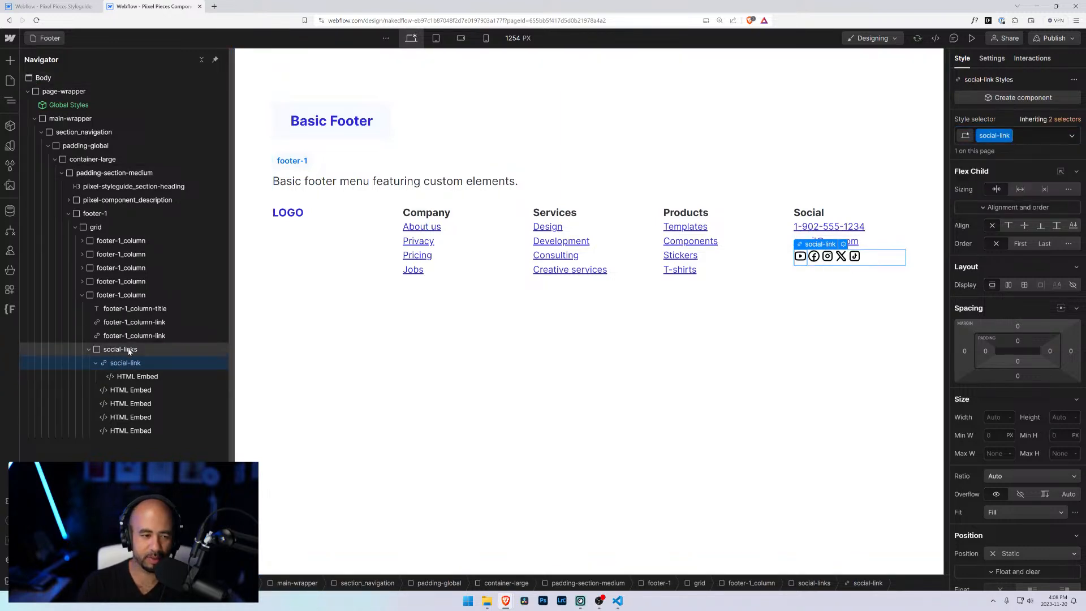
pyautogui.click(1010, 135)
pyautogui.click(1014, 153)
pyautogui.press('Right')
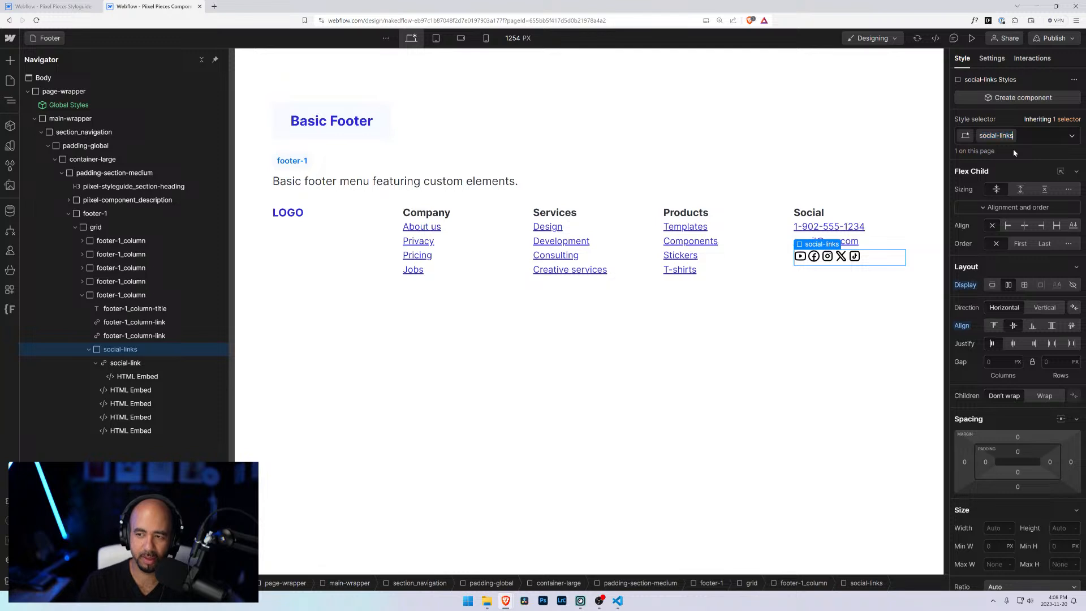
pyautogui.hotkey('ctrl', 'shift', 'Left')
pyautogui.write('media')
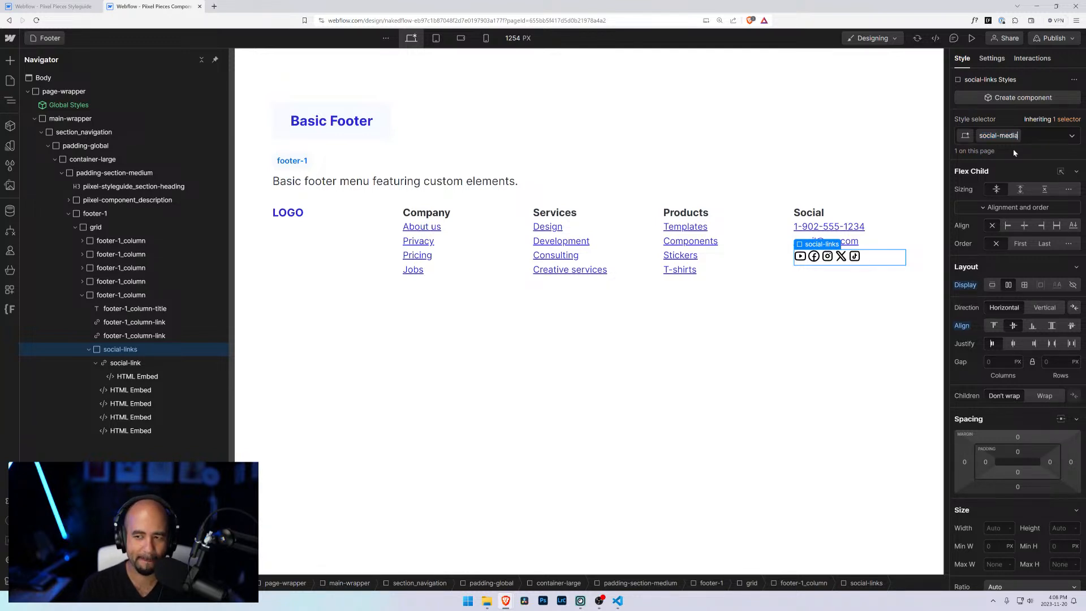
pyautogui.press('Return')
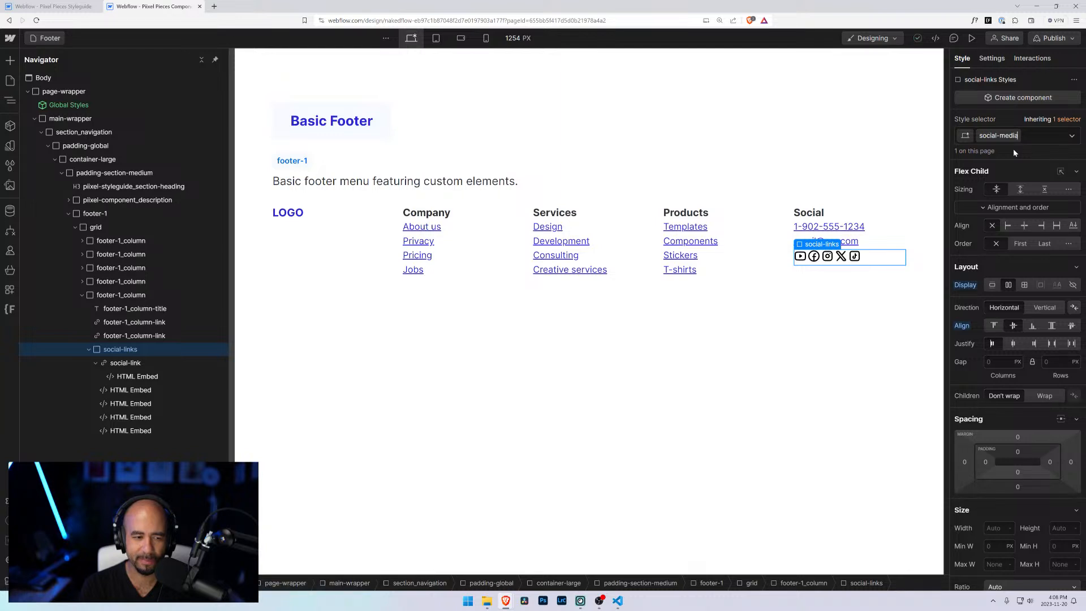
pyautogui.write('_')
pyautogui.press('BackSpace')
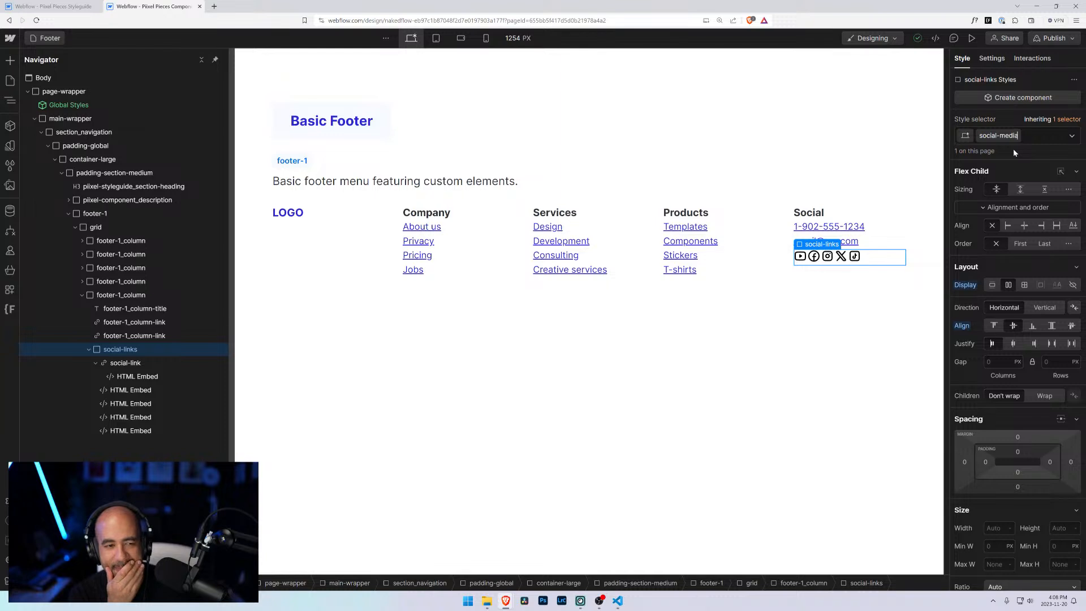
pyautogui.write('\\')
pyautogui.press('Return')
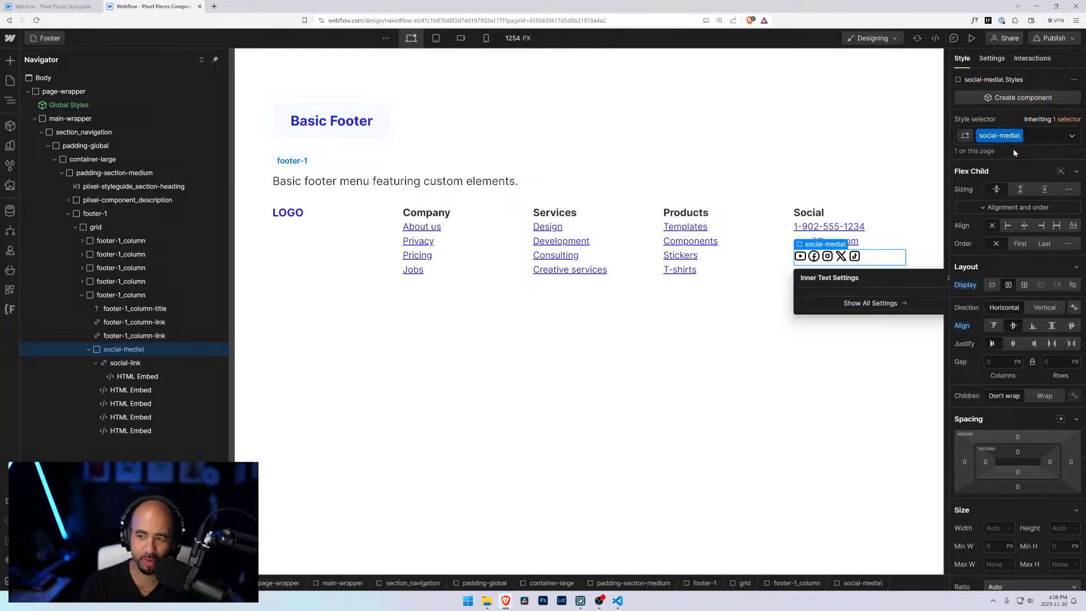
pyautogui.click(1019, 137)
pyautogui.click(1016, 147)
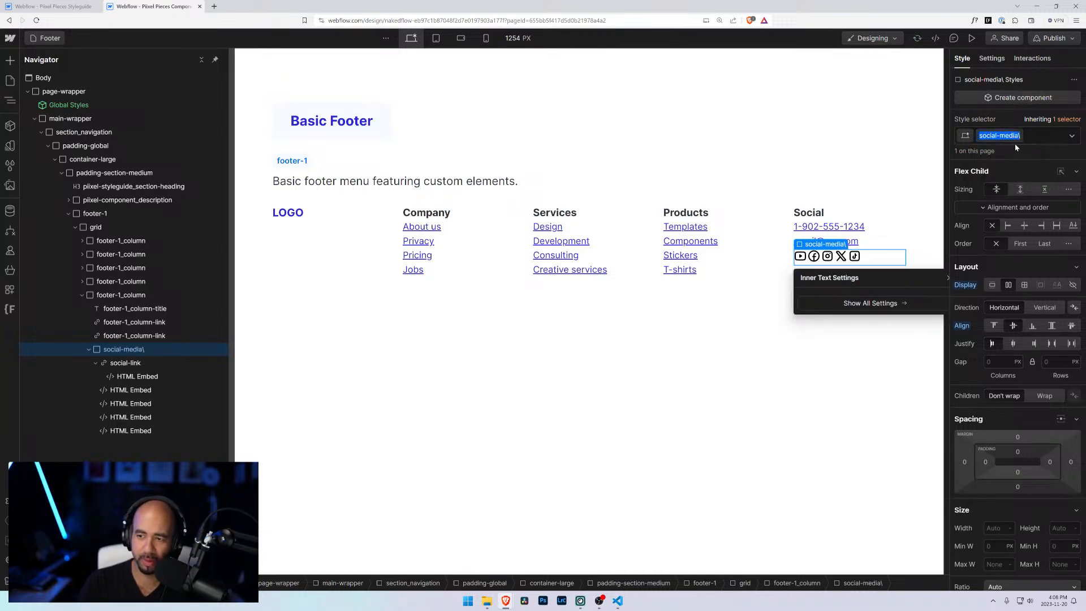
pyautogui.press('Right')
pyautogui.press('BackSpace')
pyautogui.press('Return')
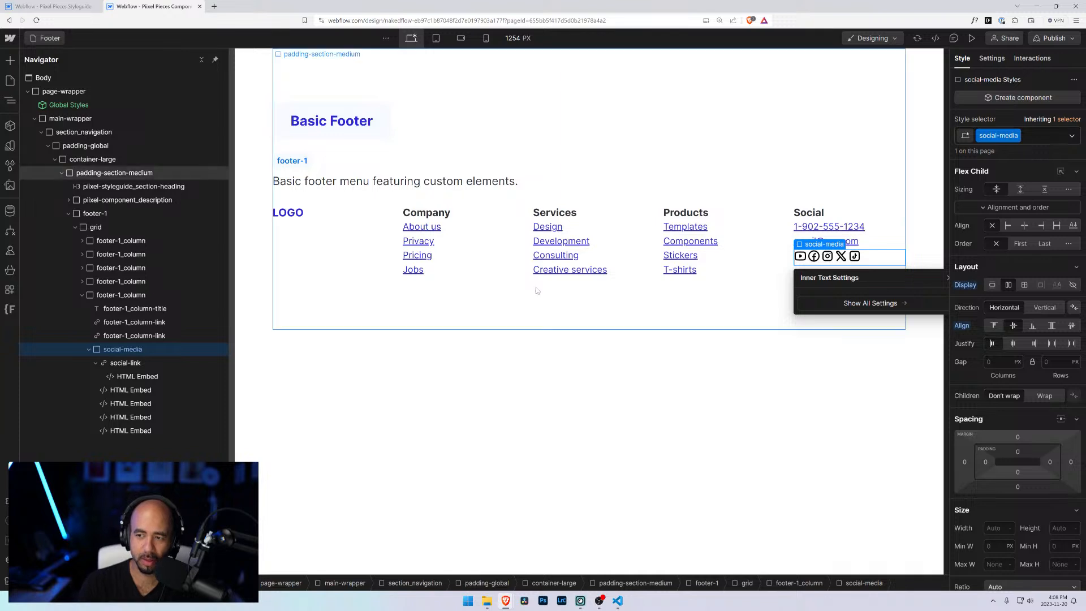
# Step: Rename the icon link block's class to social-media_link
pyautogui.click(169, 362)
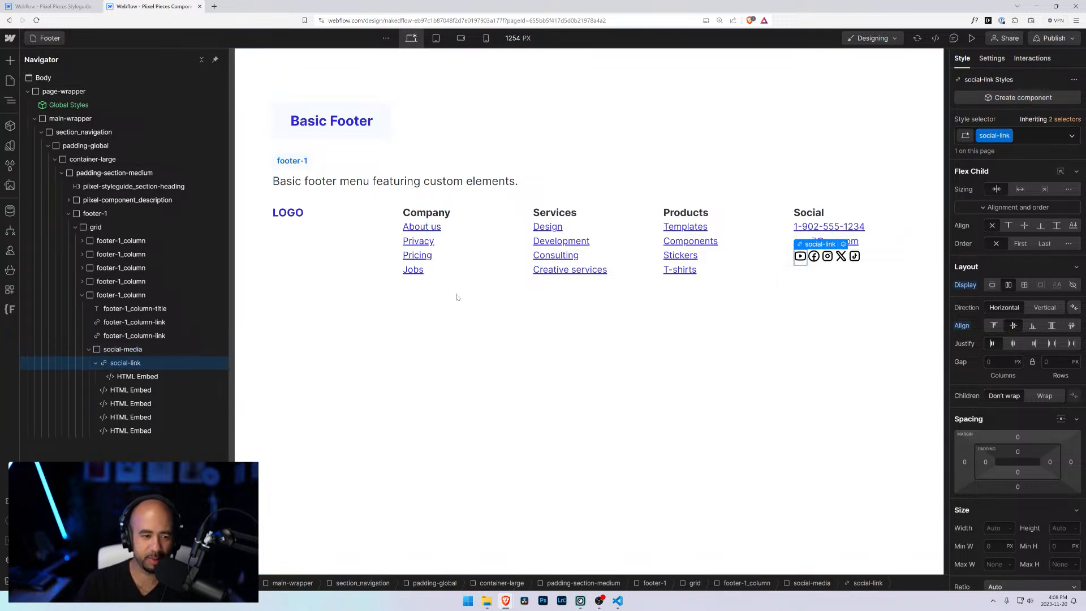
pyautogui.click(1010, 141)
pyautogui.click(1016, 149)
pyautogui.write('soc')
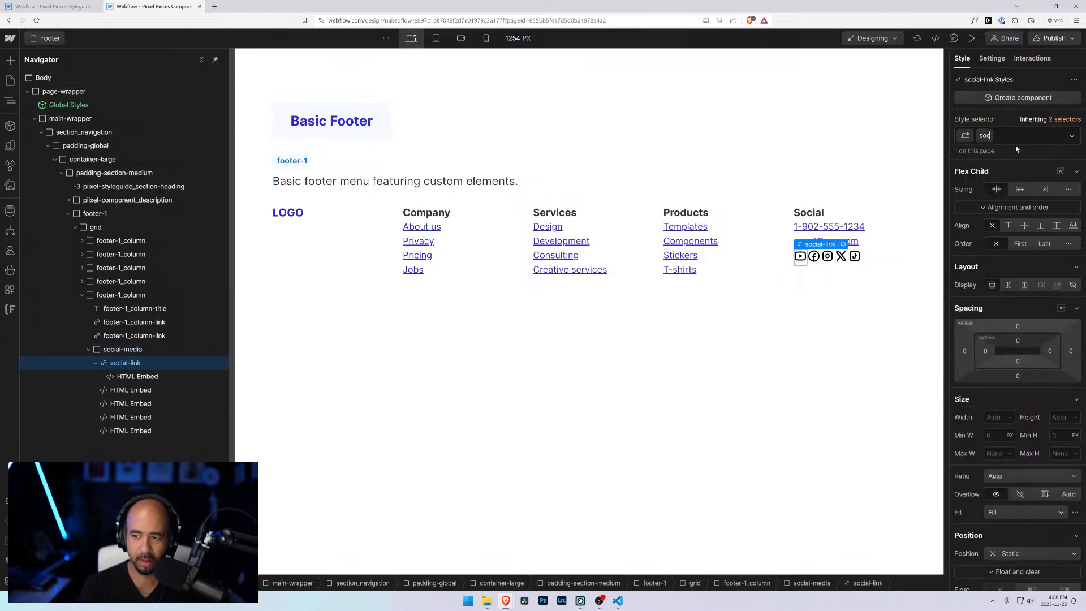
pyautogui.write('ial-media_link')
pyautogui.press('Return')
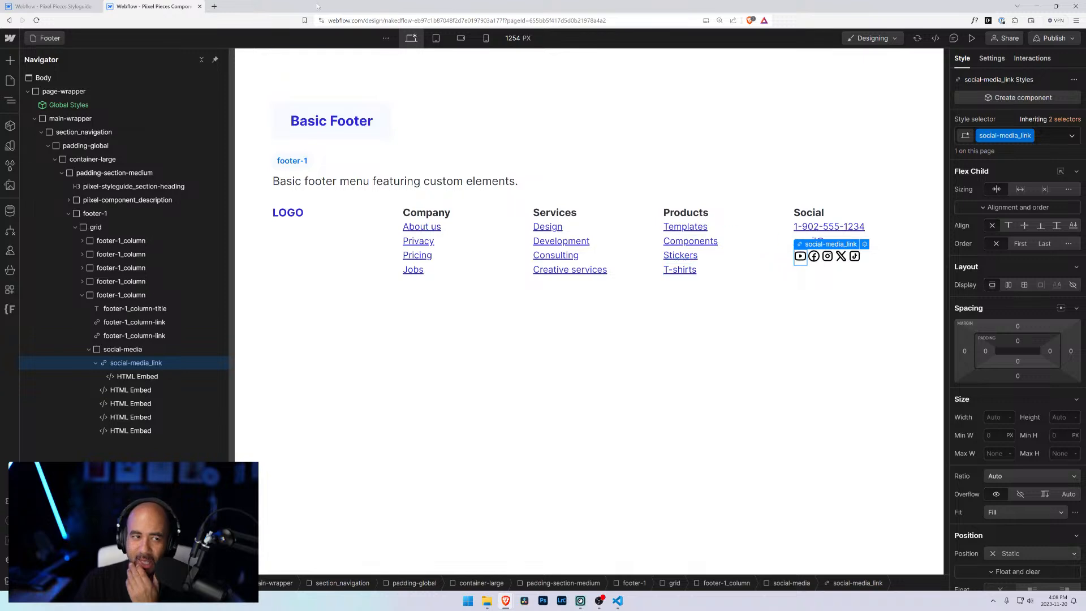
# Step: Open Finsweet's Client-First documentation in a new tab and go to the Classes strategy 1 page
pyautogui.click(214, 6)
pyautogui.write('client')
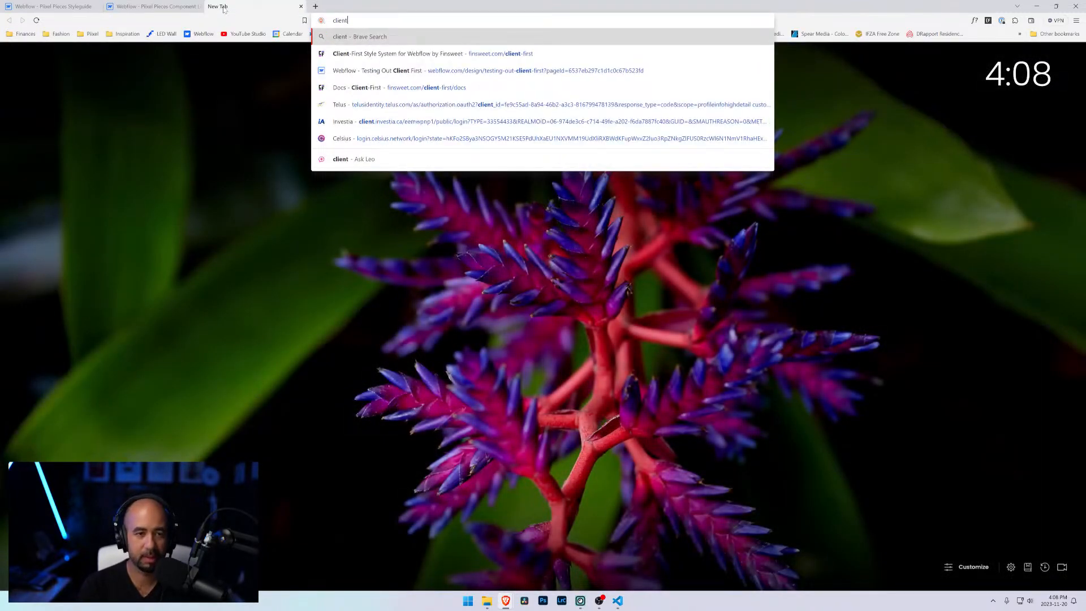
pyautogui.press('Down')
pyautogui.press('Return')
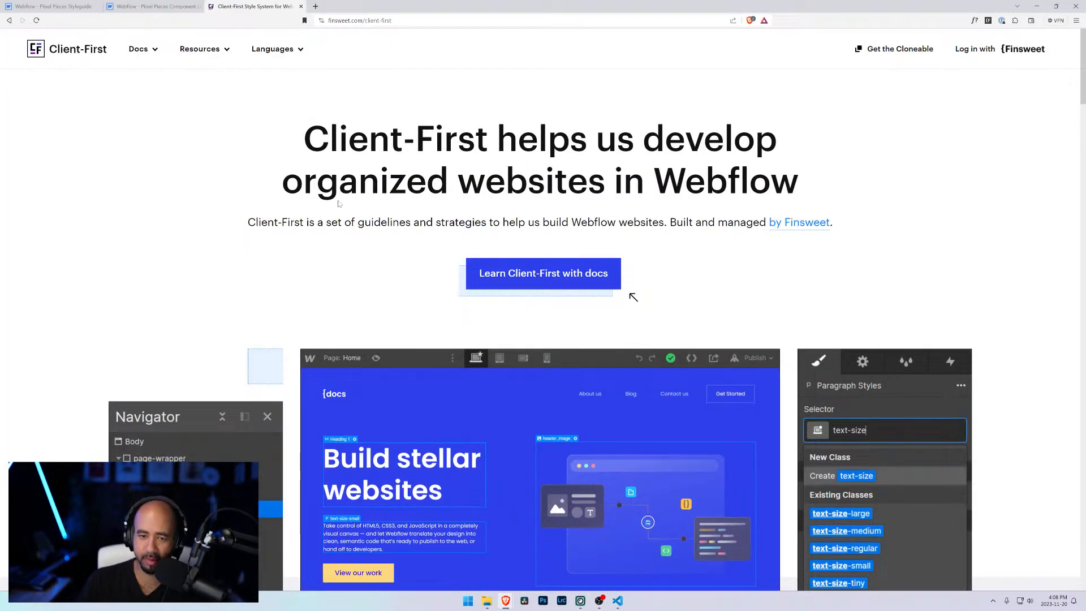
pyautogui.click(139, 51)
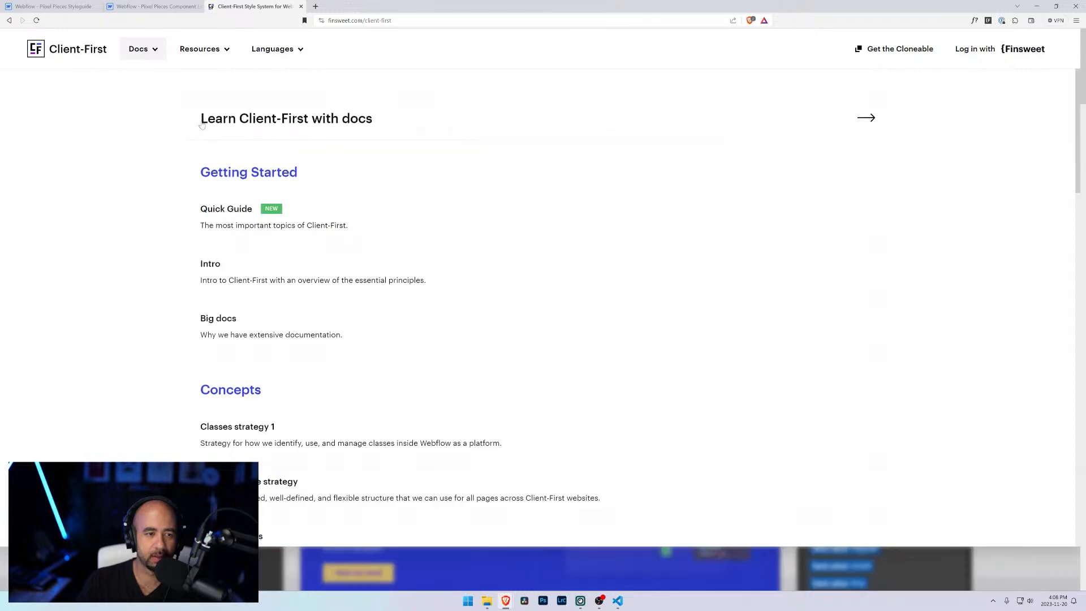
pyautogui.scroll(-3, 294, 305)
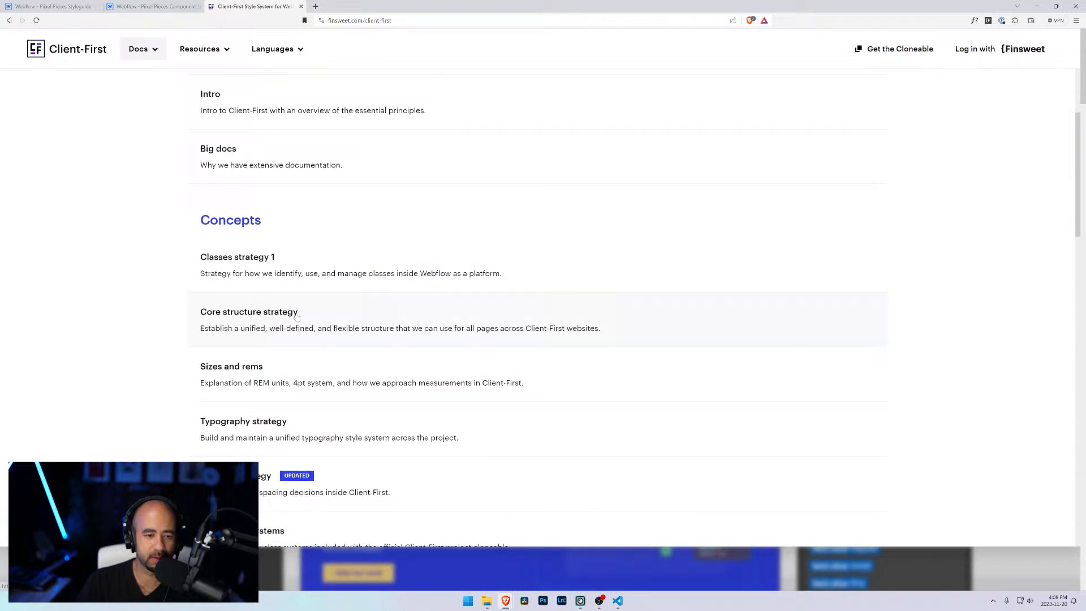
pyautogui.click(382, 265)
pyautogui.scroll(-4, 458, 296)
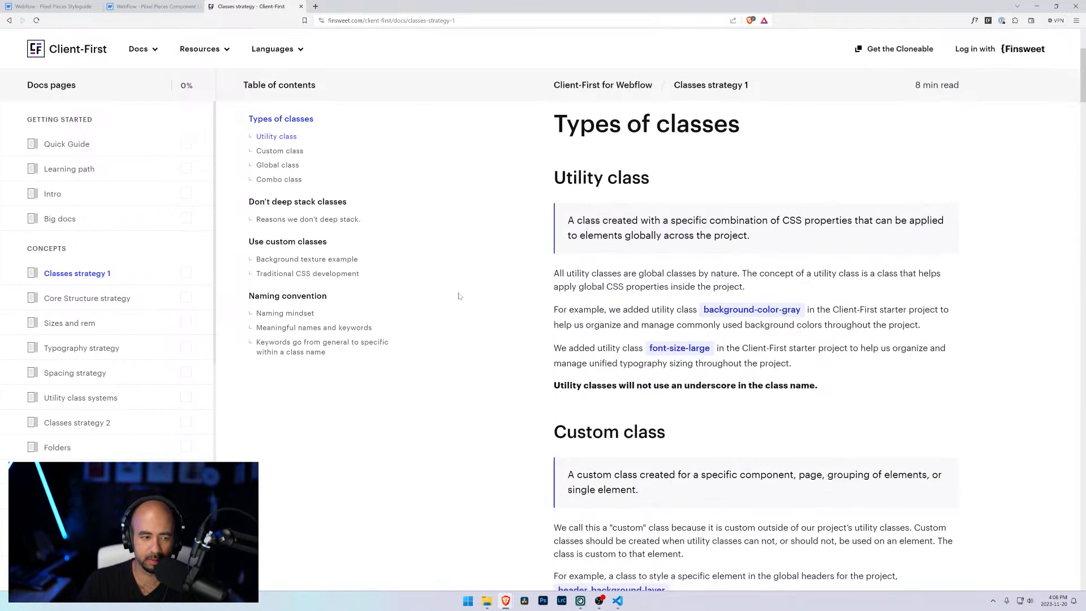
# Step: Read the Classes strategy 1 sections on custom, global and combo classes and on deep stacking
pyautogui.scroll(-3, 478, 299)
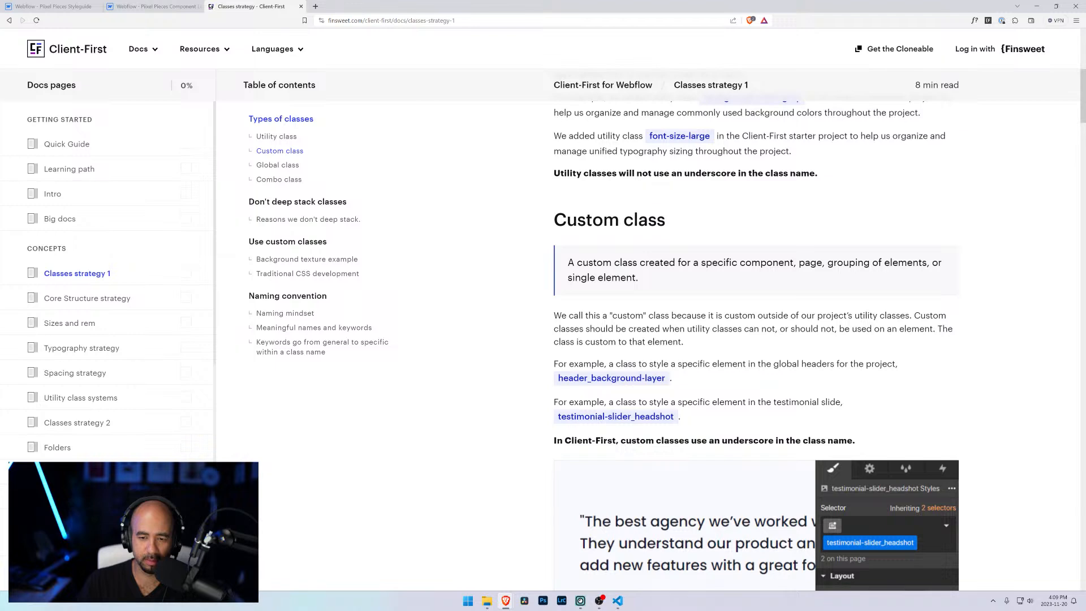
pyautogui.scroll(-3, 756, 330)
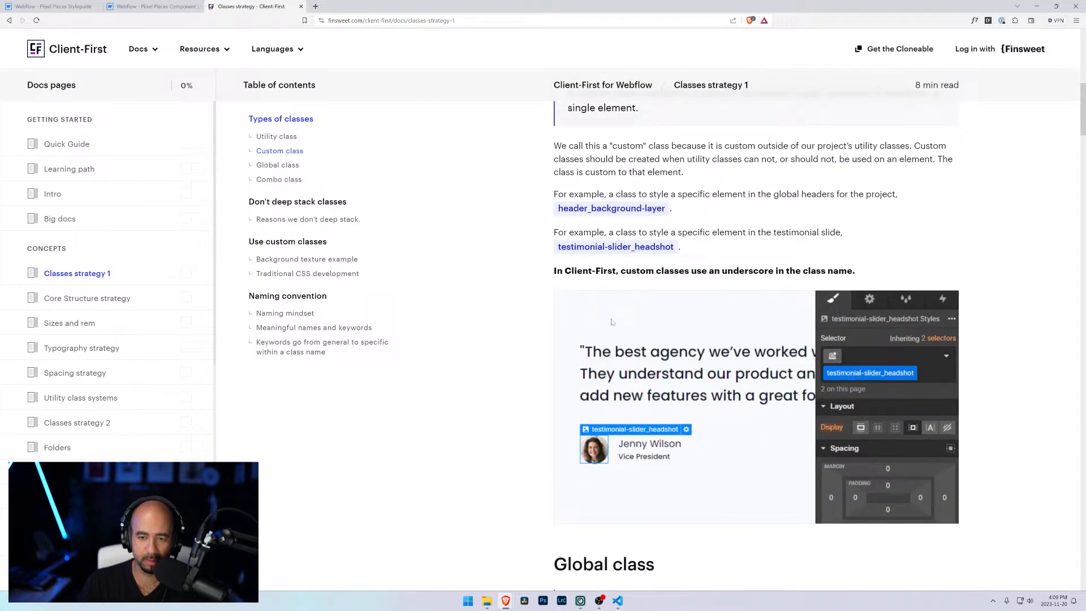
pyautogui.scroll(-4, 612, 322)
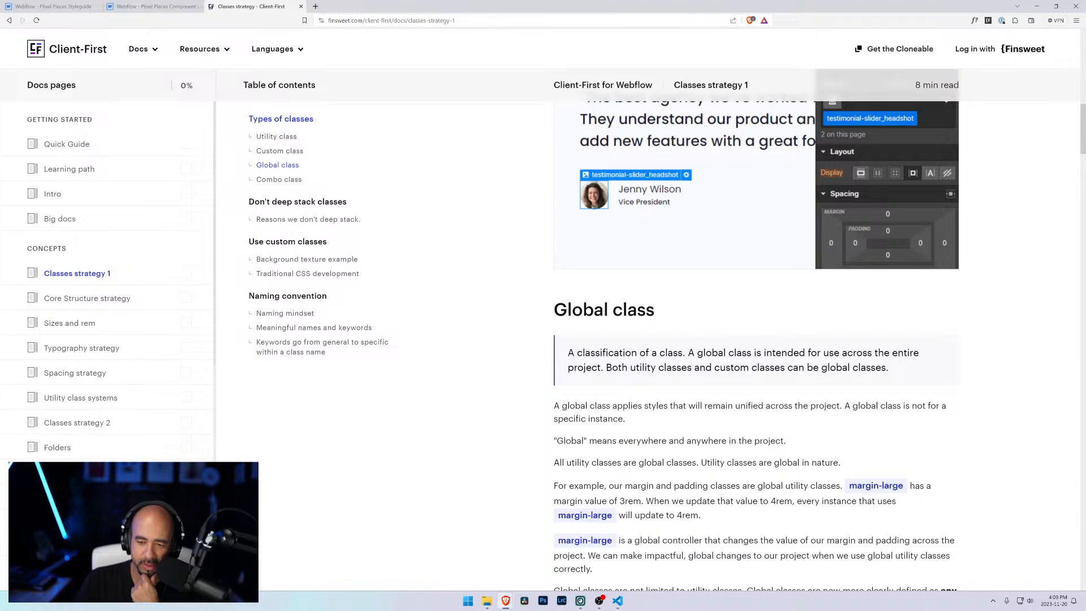
pyautogui.scroll(-3, 797, 471)
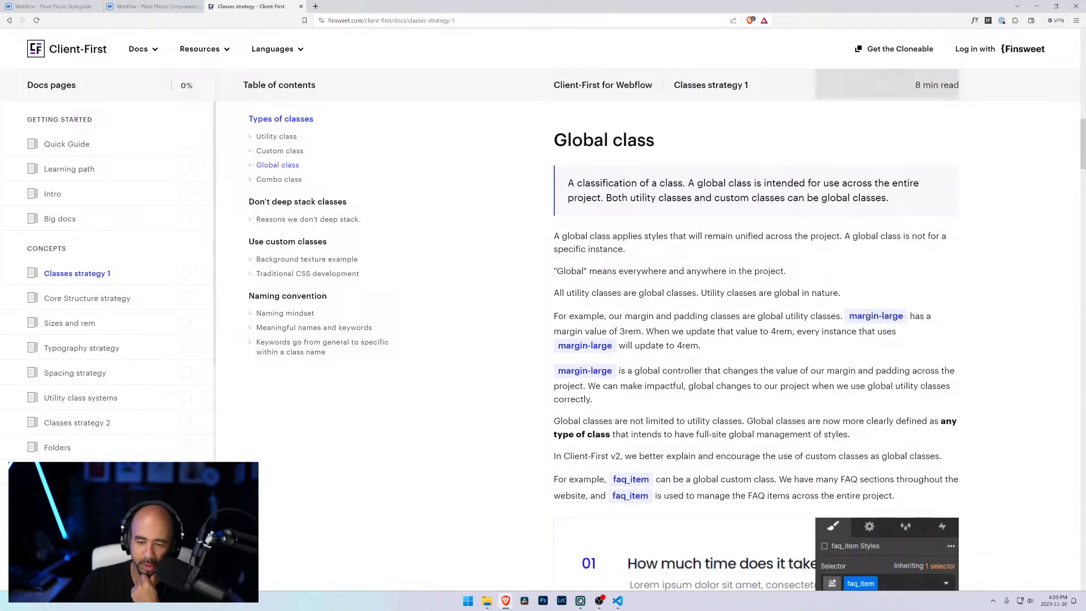
pyautogui.scroll(-3, 584, 402)
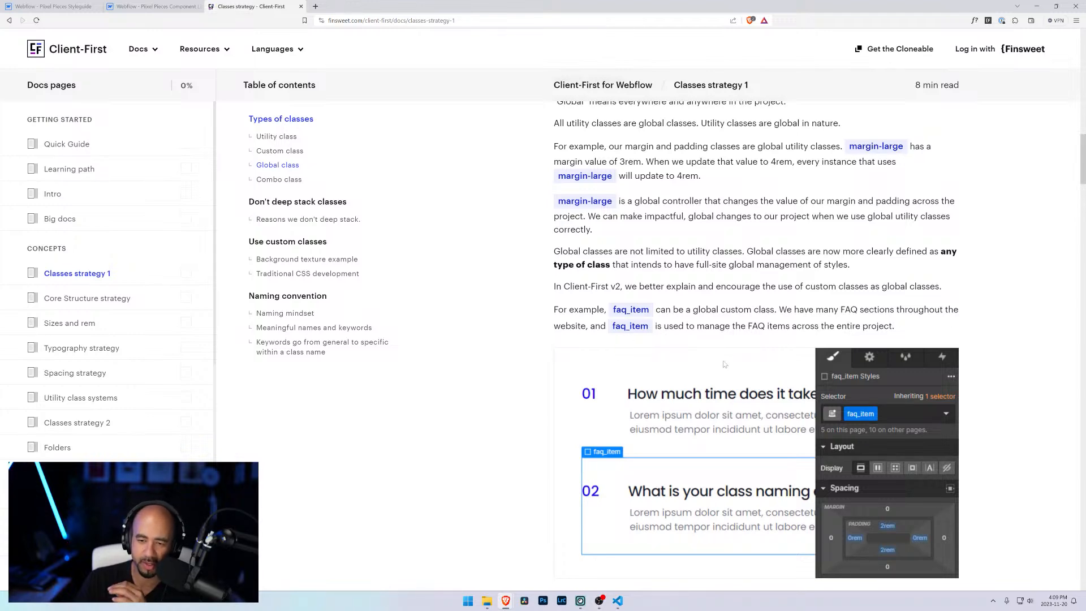
pyautogui.scroll(-4, 724, 364)
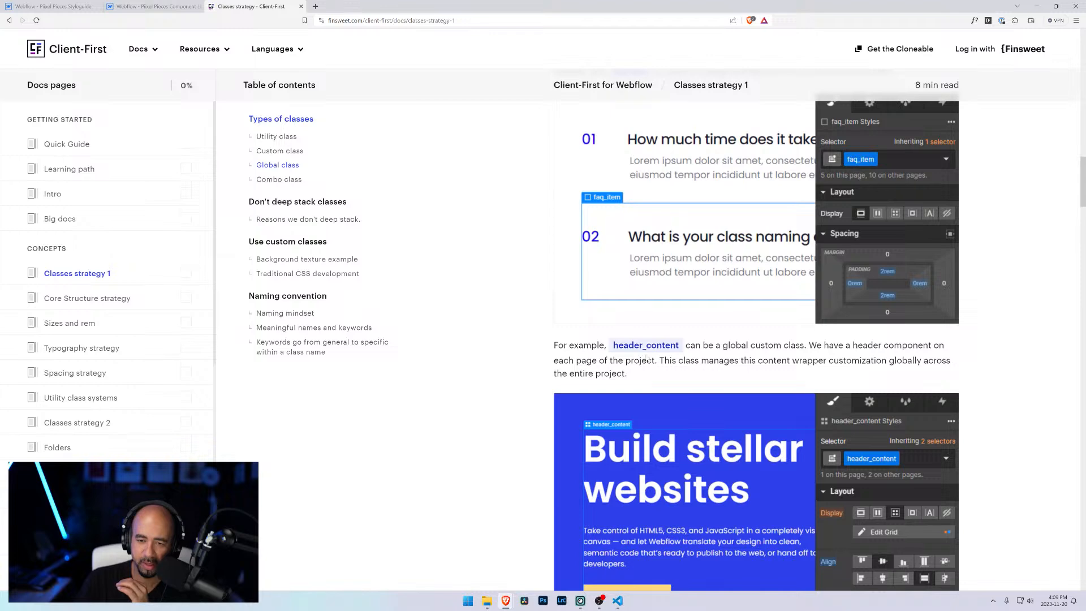
pyautogui.scroll(-10, 646, 360)
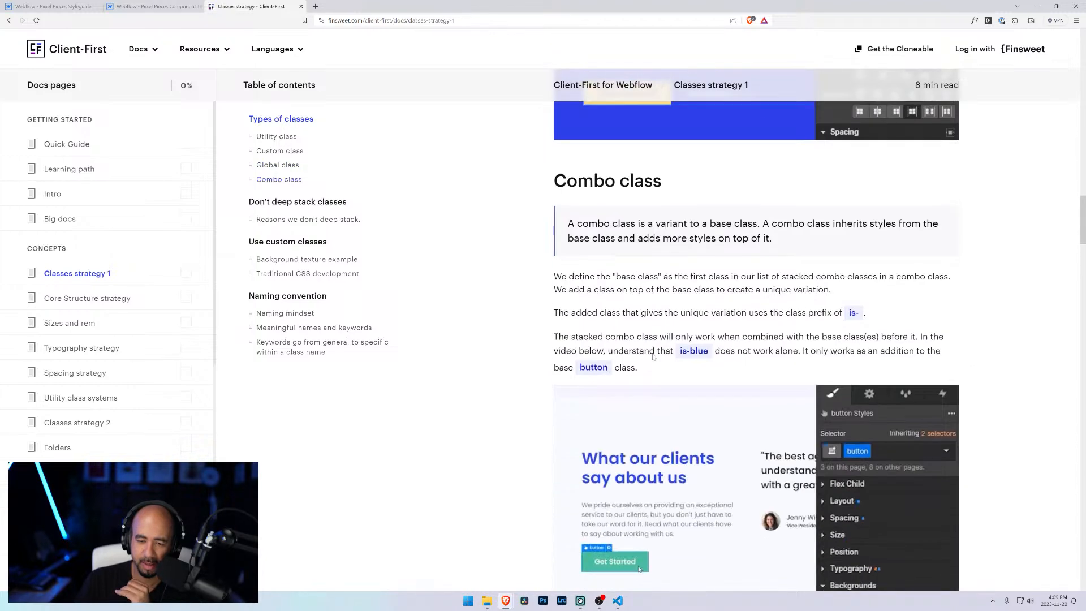
pyautogui.scroll(-13, 653, 356)
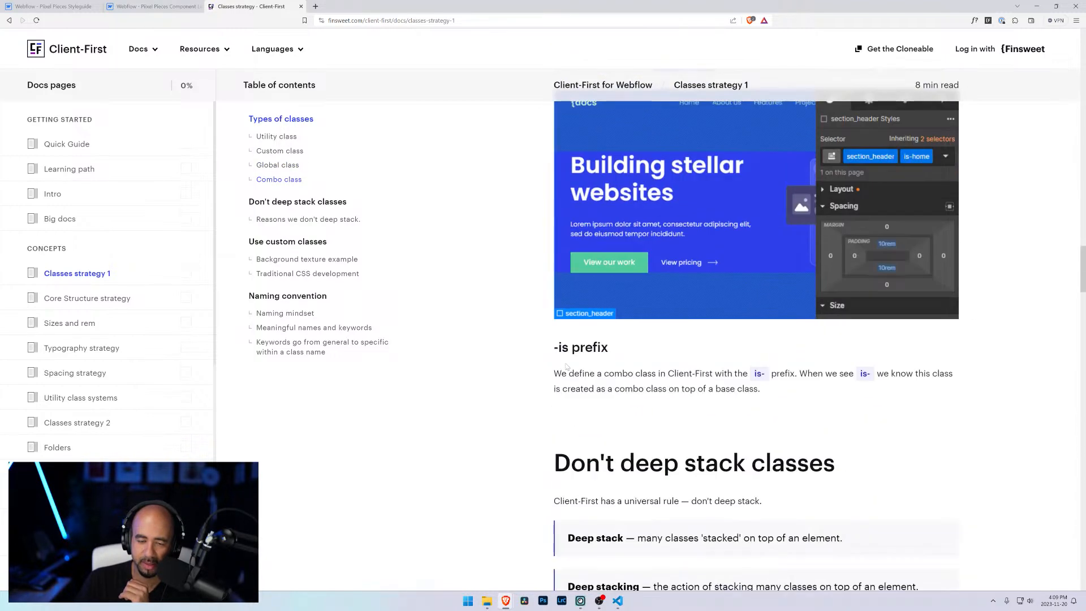
pyautogui.scroll(-4, 567, 367)
pyautogui.scroll(-4, 567, 367)
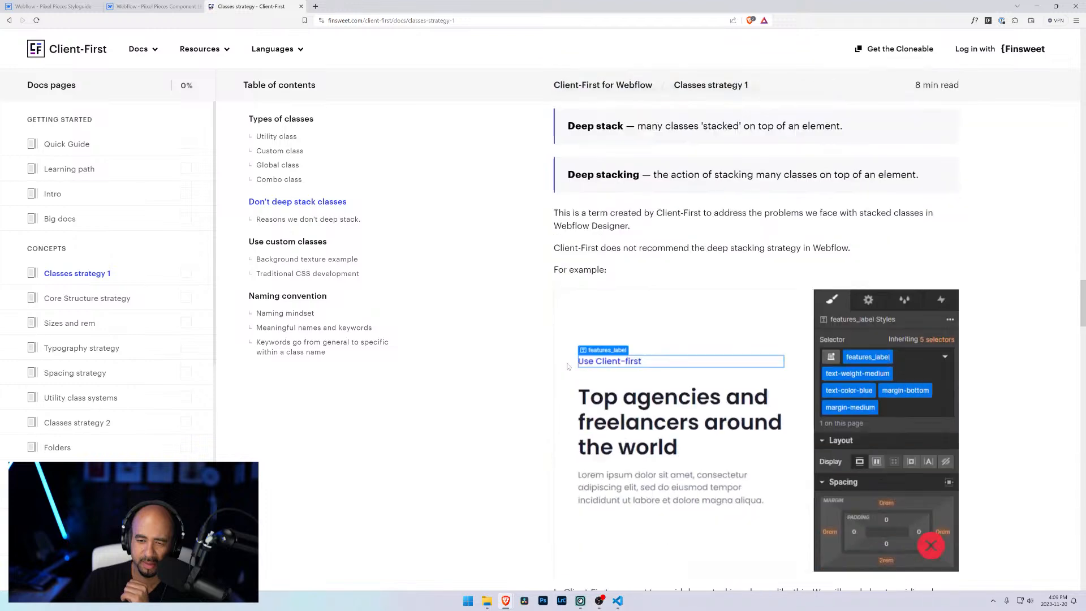
pyautogui.scroll(2, 567, 366)
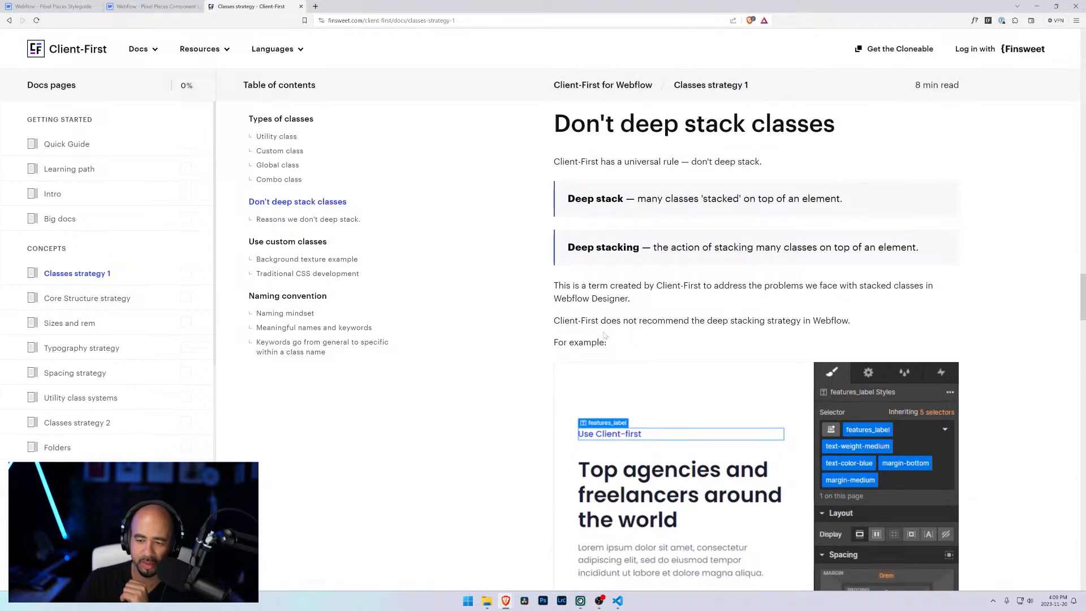
pyautogui.scroll(-5, 604, 336)
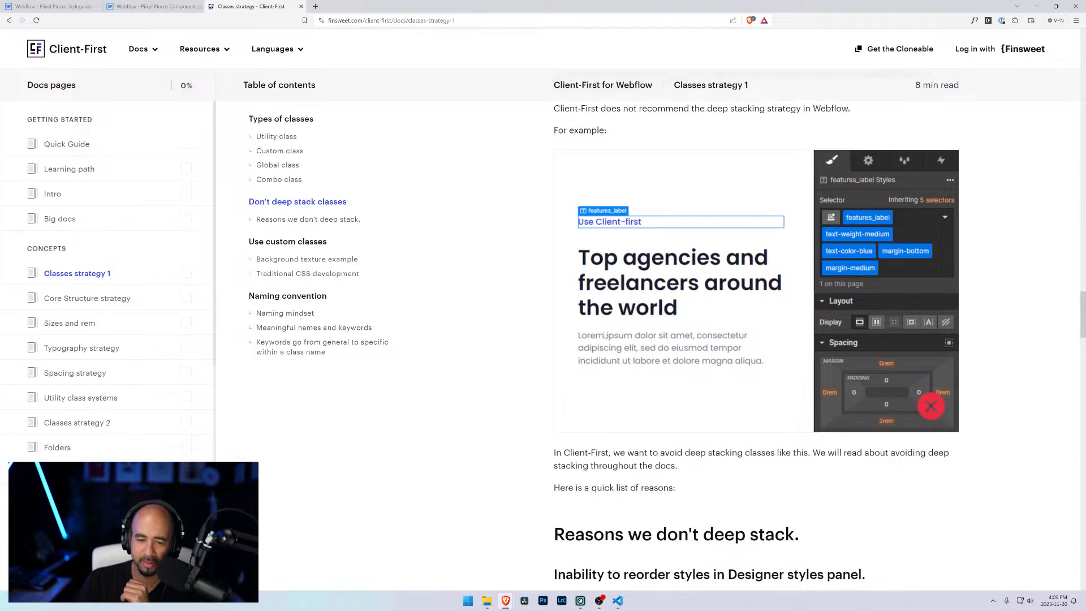
pyautogui.scroll(-4, 604, 336)
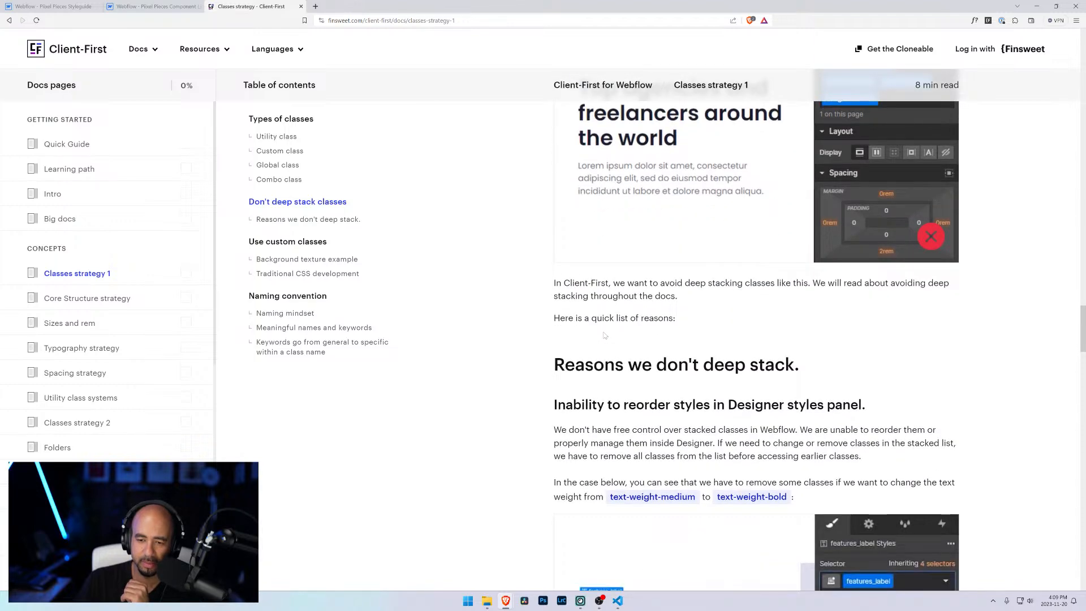
pyautogui.scroll(-4, 604, 336)
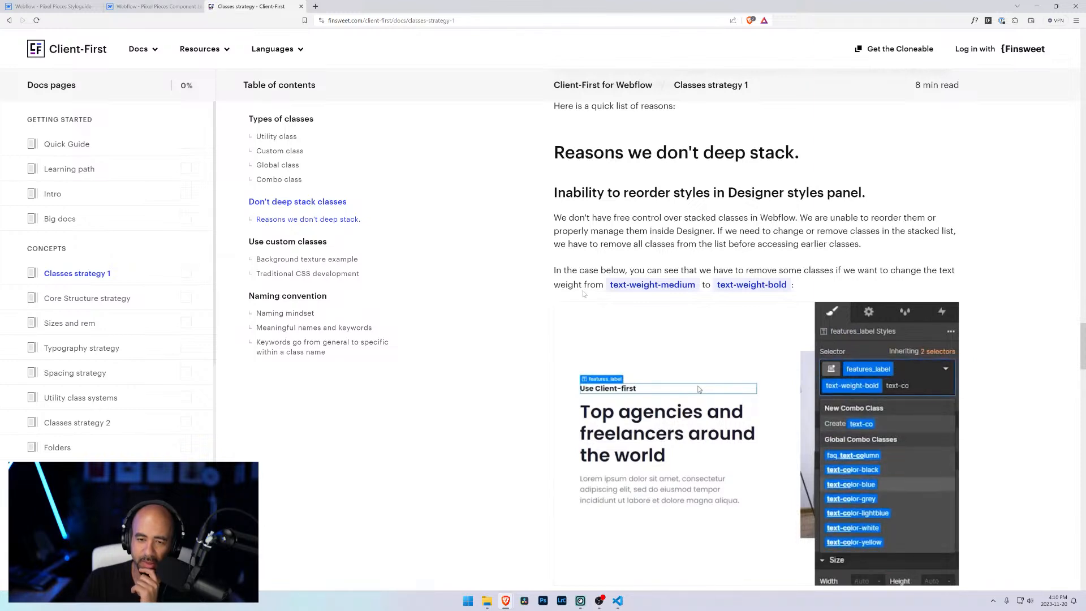
# Step: Read the rest of Classes strategy 1 covering reasons not to deep stack, custom classes and traditional CSS development
pyautogui.scroll(-7, 584, 294)
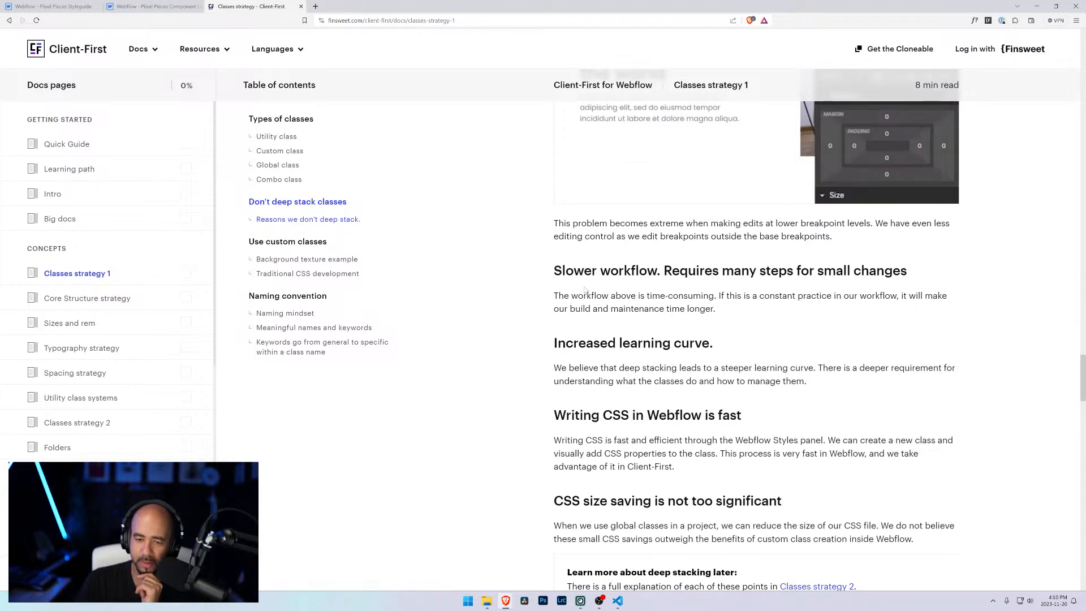
pyautogui.scroll(-4, 588, 290)
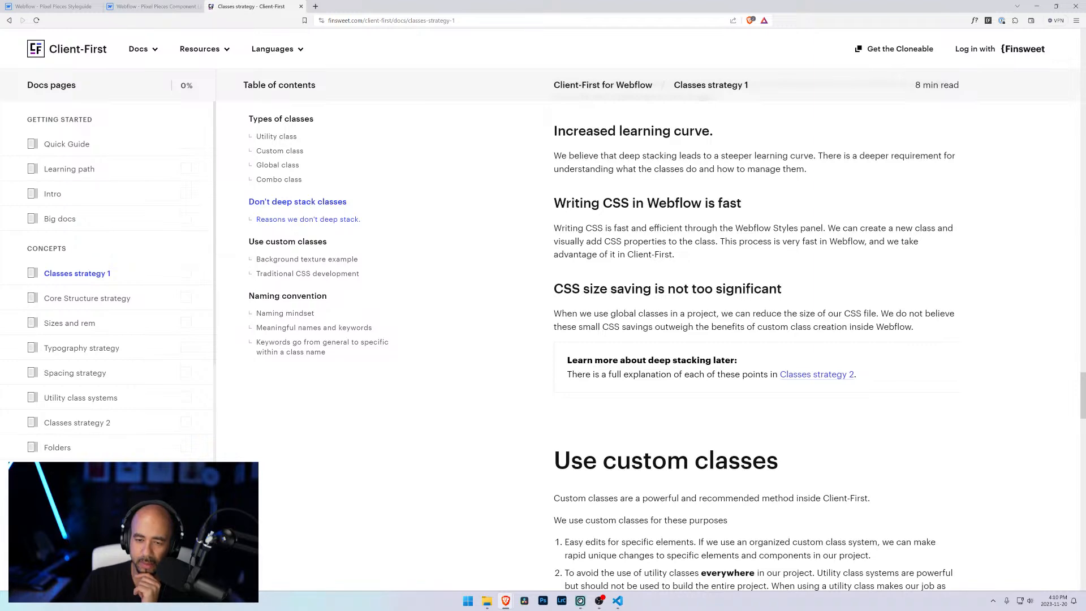
pyautogui.scroll(-6, 756, 340)
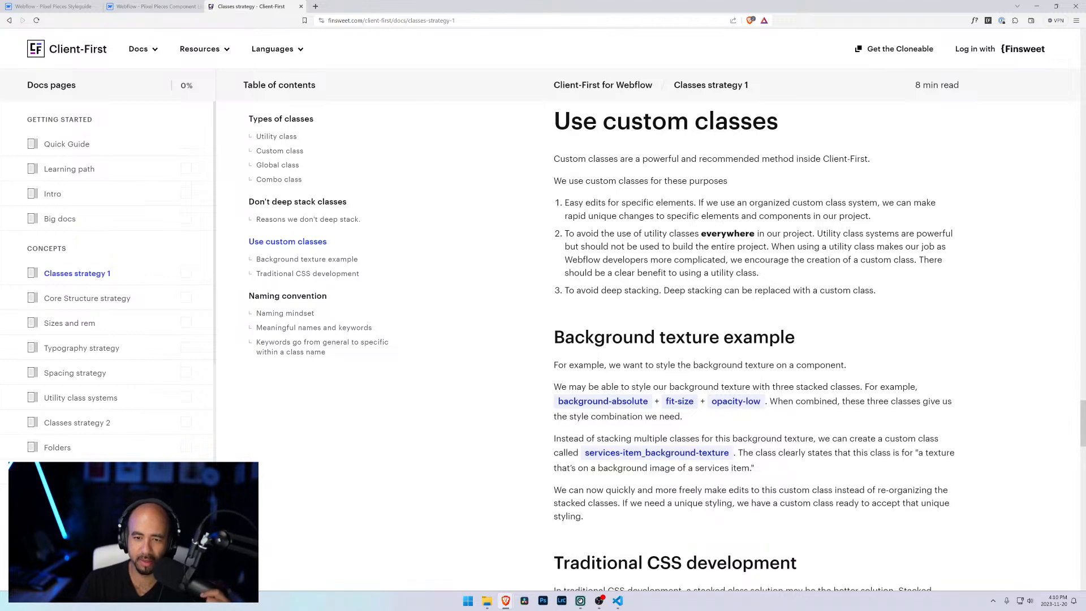
pyautogui.scroll(-5, 635, 325)
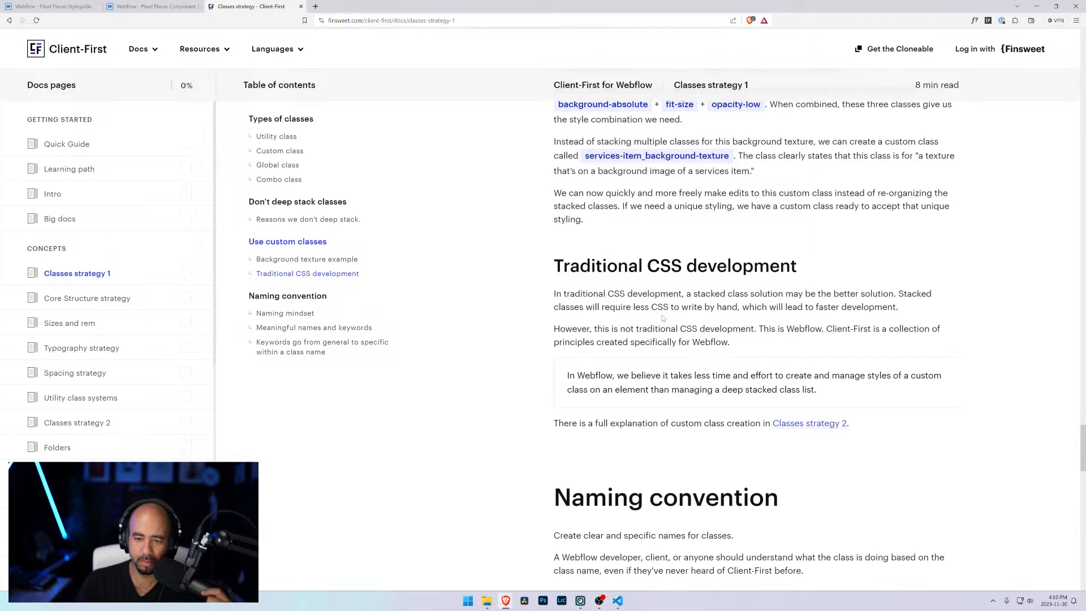
pyautogui.moveTo(586, 329); pyautogui.dragTo(717, 338)
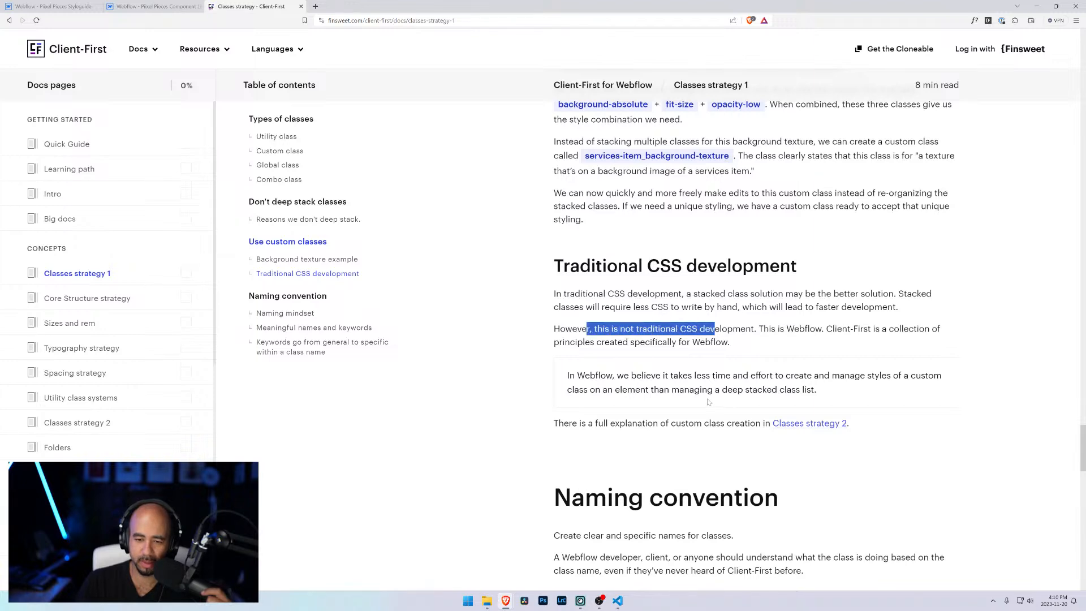
pyautogui.scroll(-3, 708, 401)
# Step: Open the linked Classes strategy 2 page and read its custom class creation benefits section
pyautogui.click(808, 214)
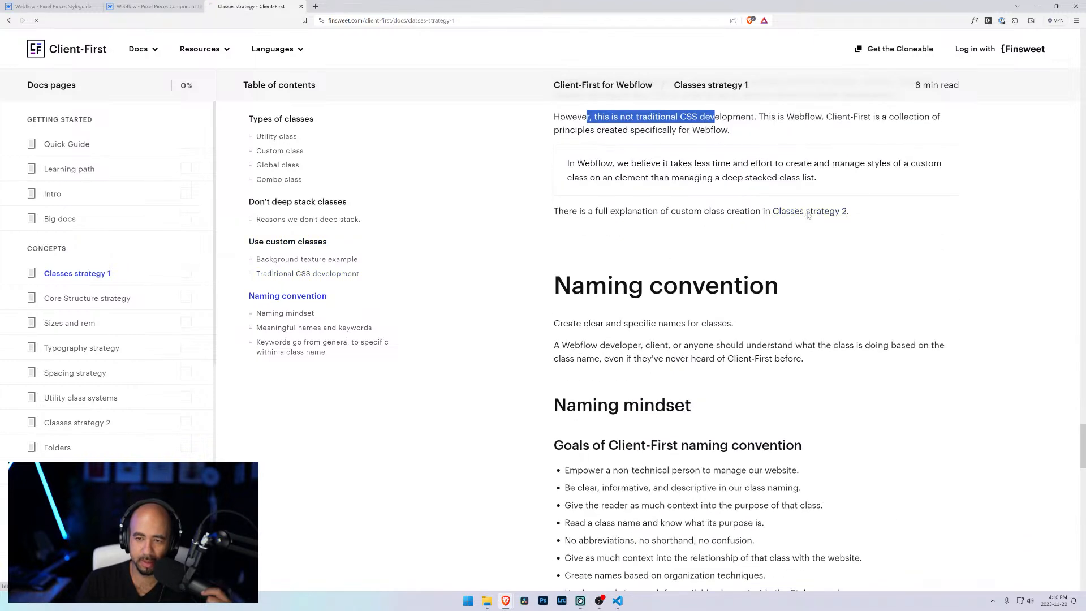
pyautogui.scroll(-7, 562, 309)
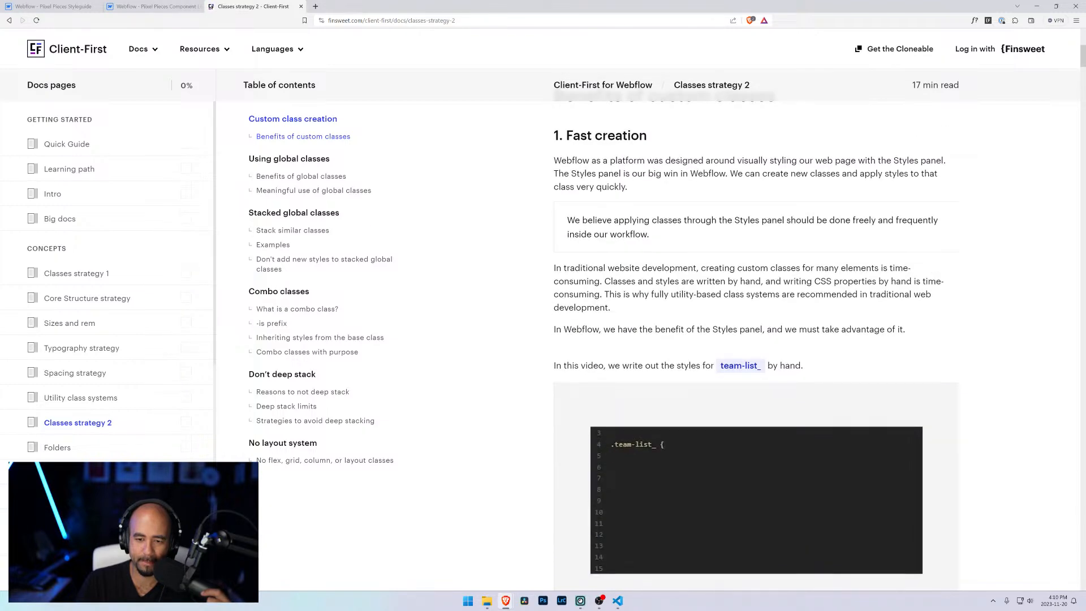
pyautogui.scroll(-3, 605, 259)
pyautogui.scroll(2, 605, 259)
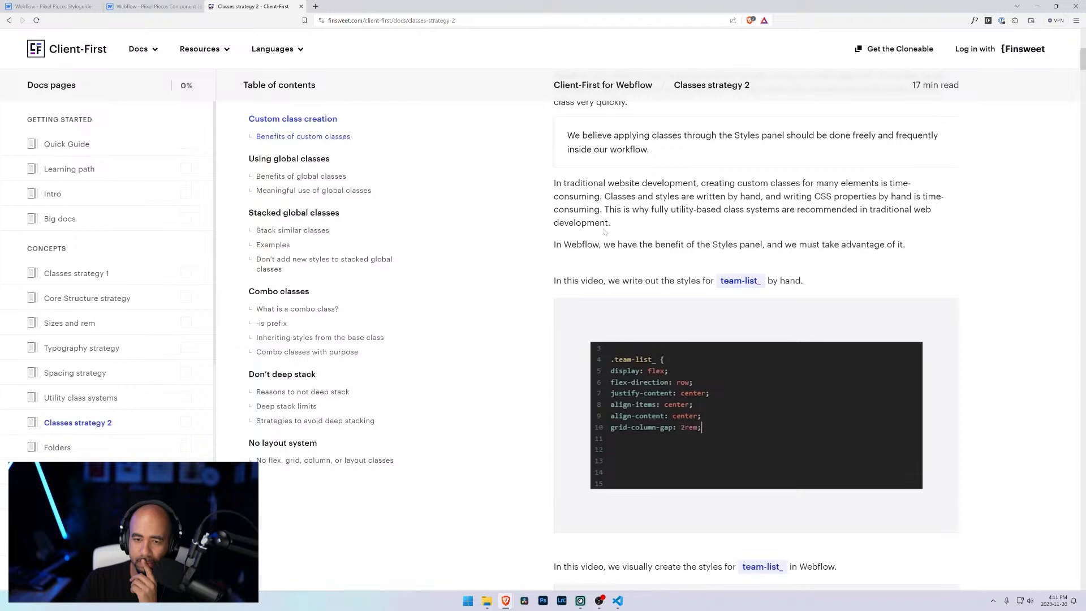
pyautogui.moveTo(627, 361)
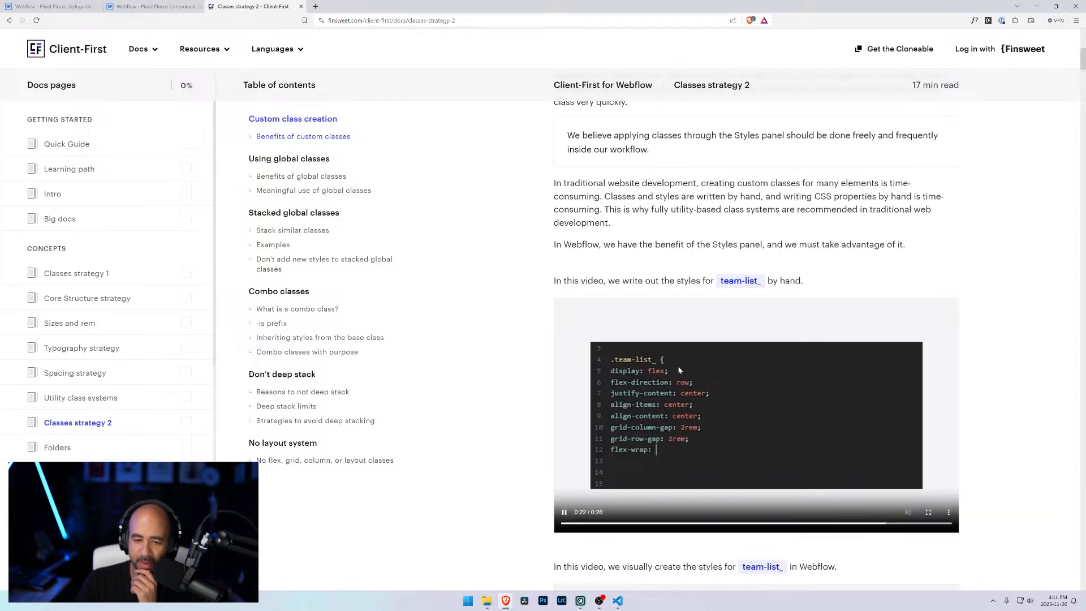
pyautogui.scroll(-5, 521, 315)
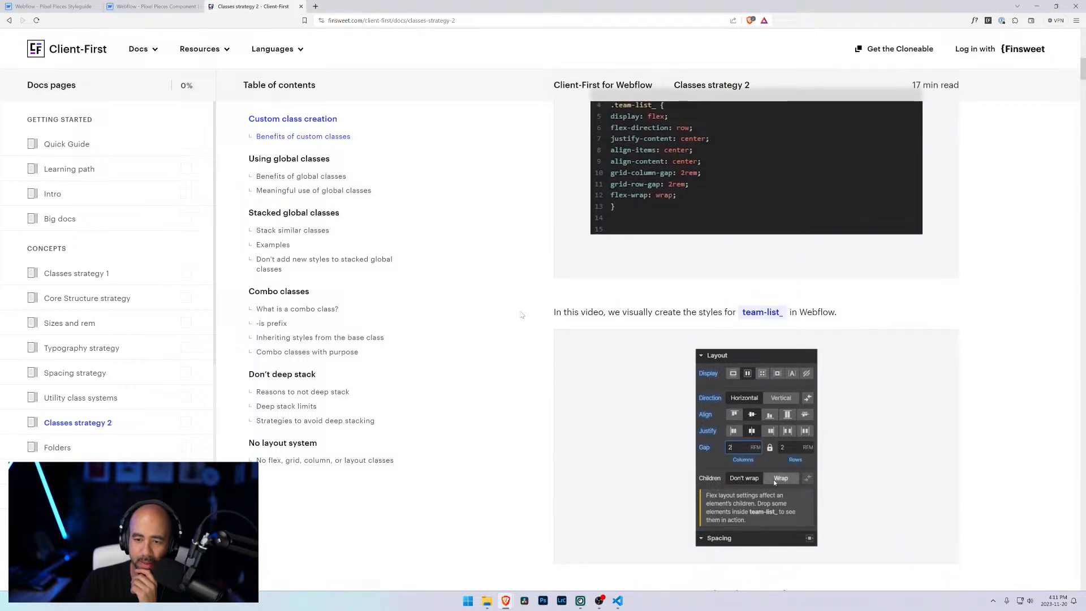
pyautogui.scroll(-3, 521, 315)
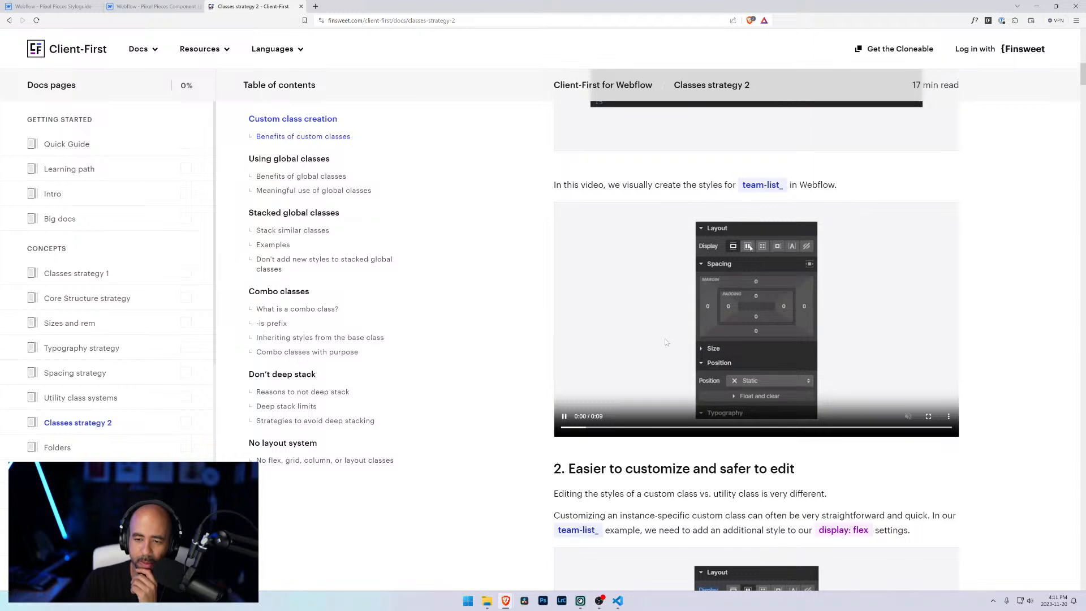
pyautogui.scroll(-3, 599, 360)
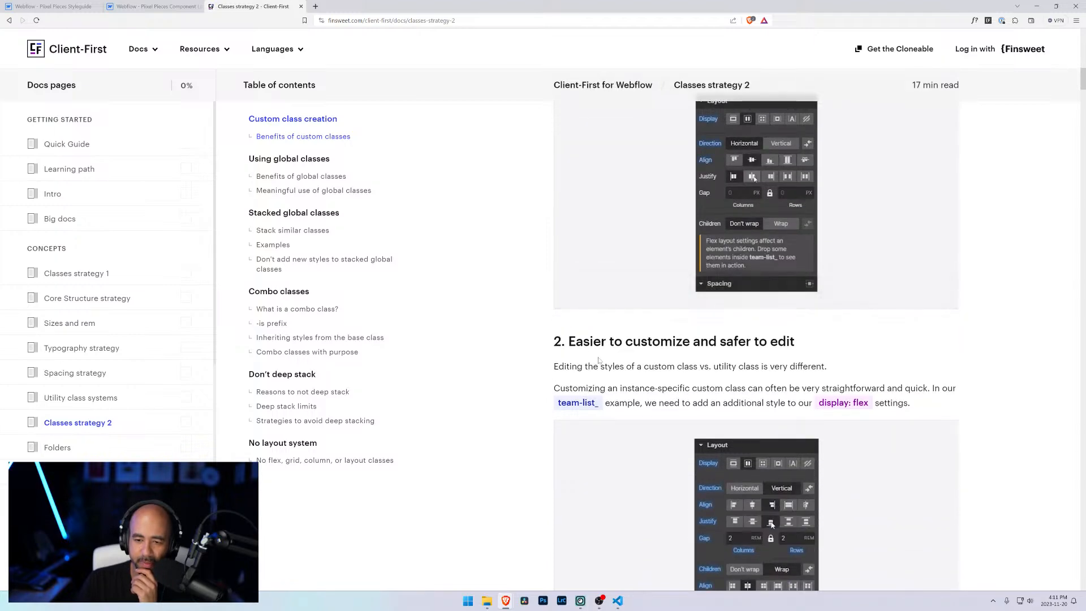
pyautogui.scroll(-6, 600, 361)
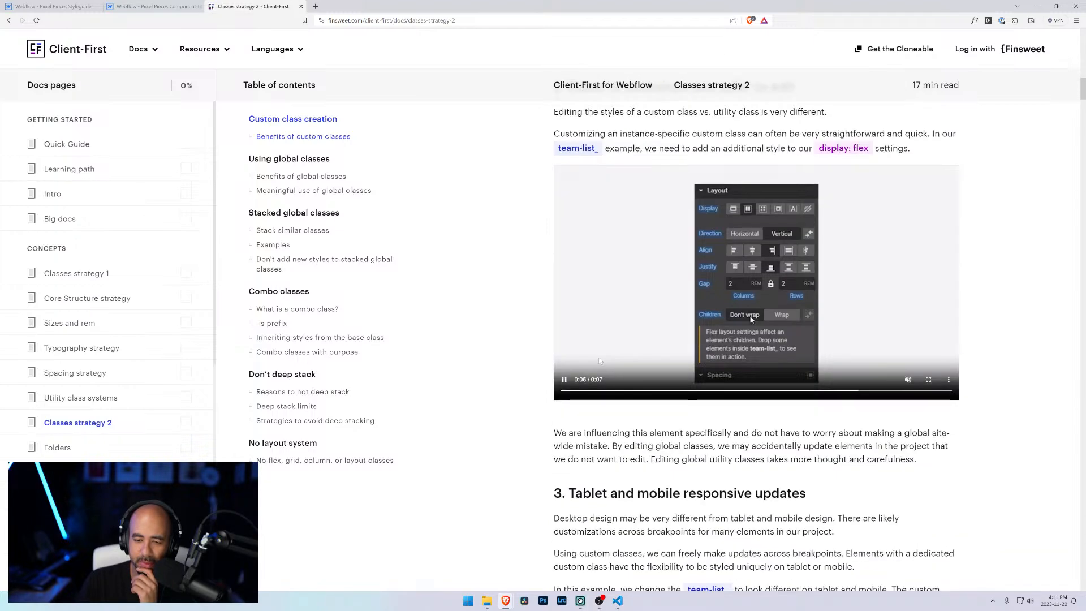
pyautogui.scroll(-7, 600, 360)
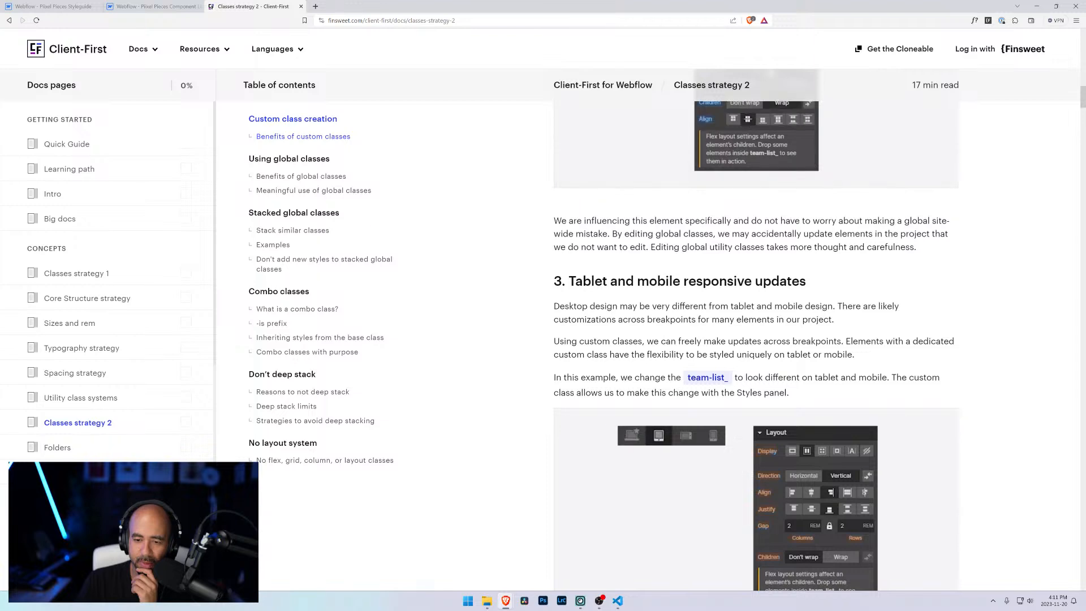
pyautogui.scroll(-4, 601, 360)
pyautogui.scroll(-6, 600, 360)
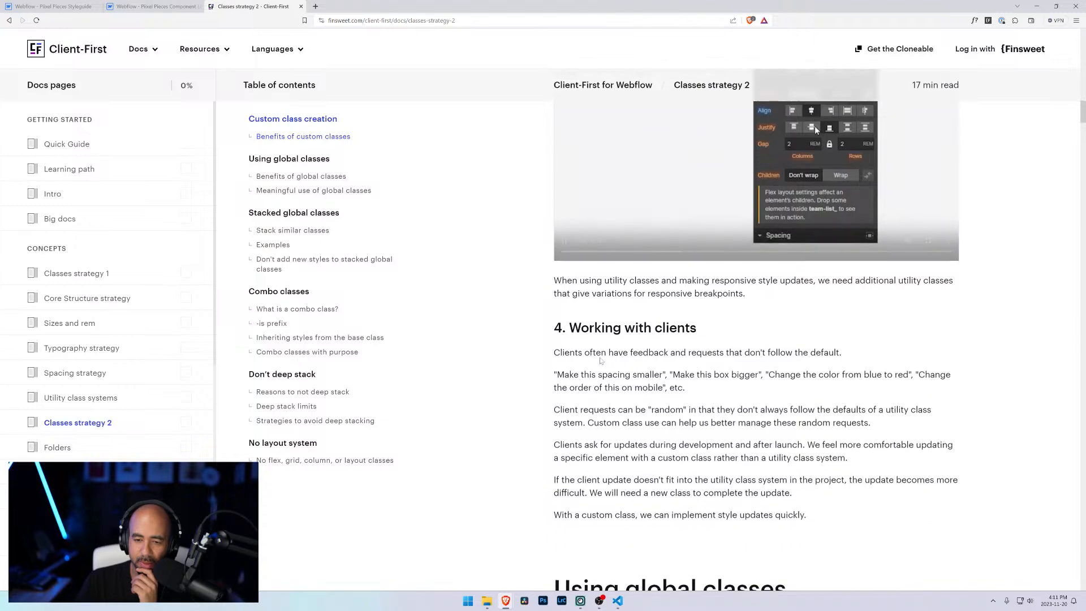
# Step: Read the Using global classes sections on benefits and meaningful use of global classes
pyautogui.scroll(-4, 601, 360)
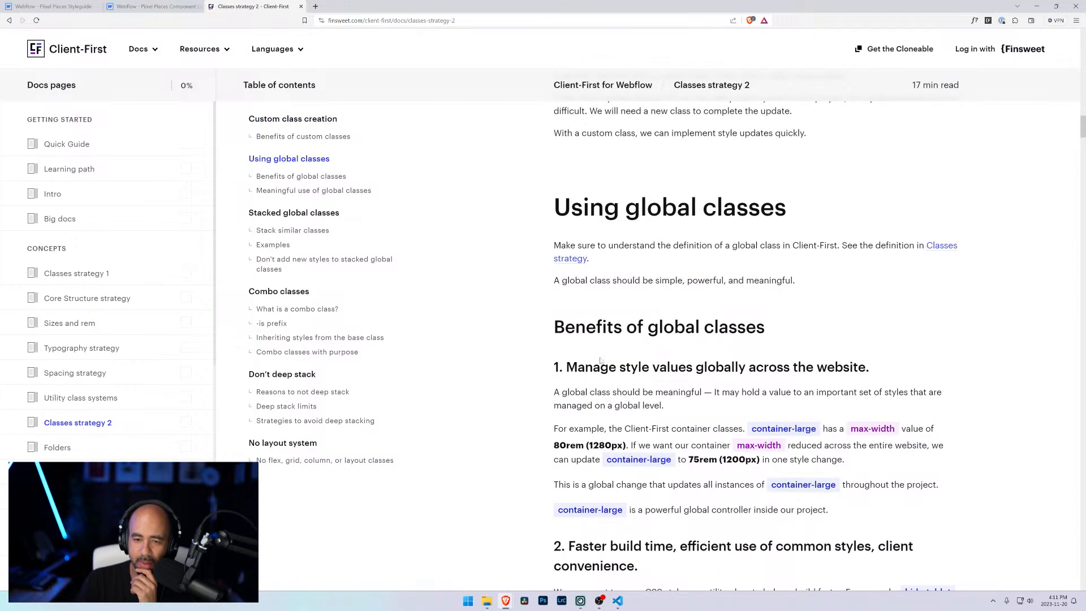
pyautogui.scroll(-3, 600, 361)
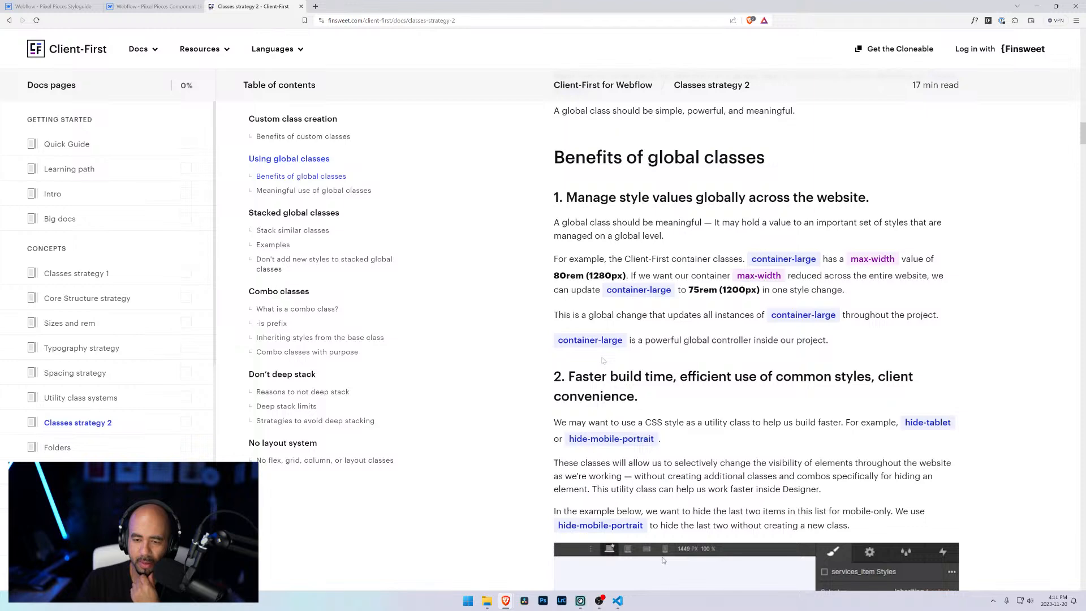
pyautogui.scroll(-3, 603, 360)
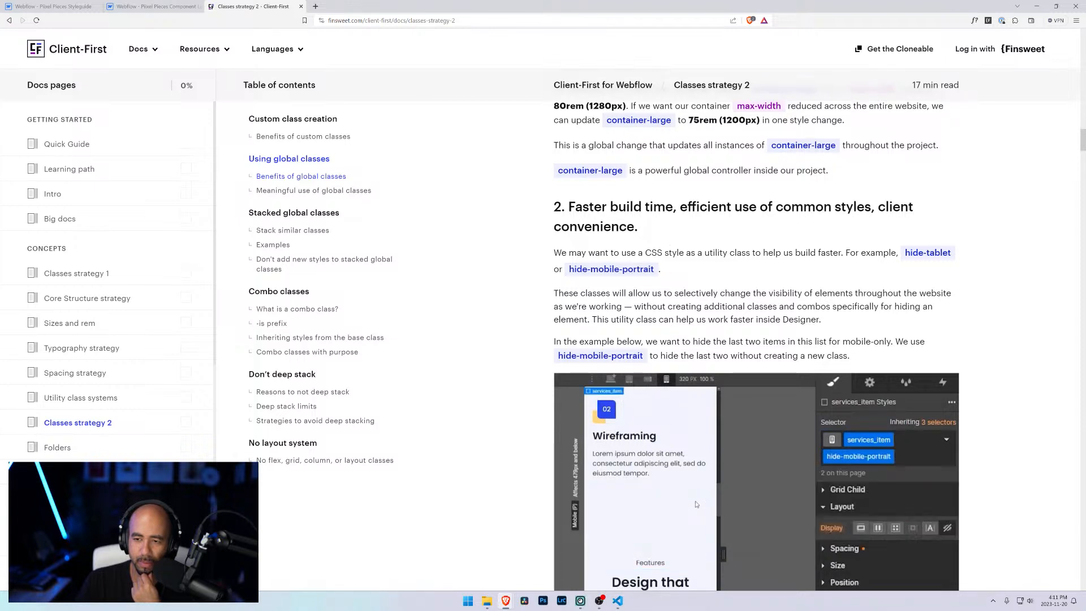
pyautogui.scroll(-8, 757, 330)
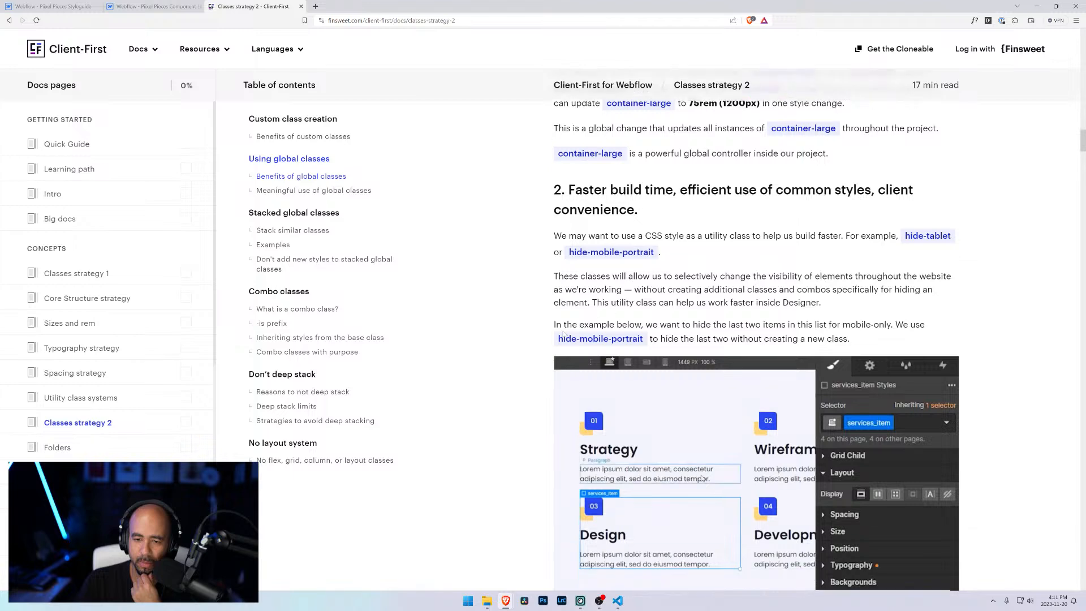
pyautogui.scroll(-2, 757, 330)
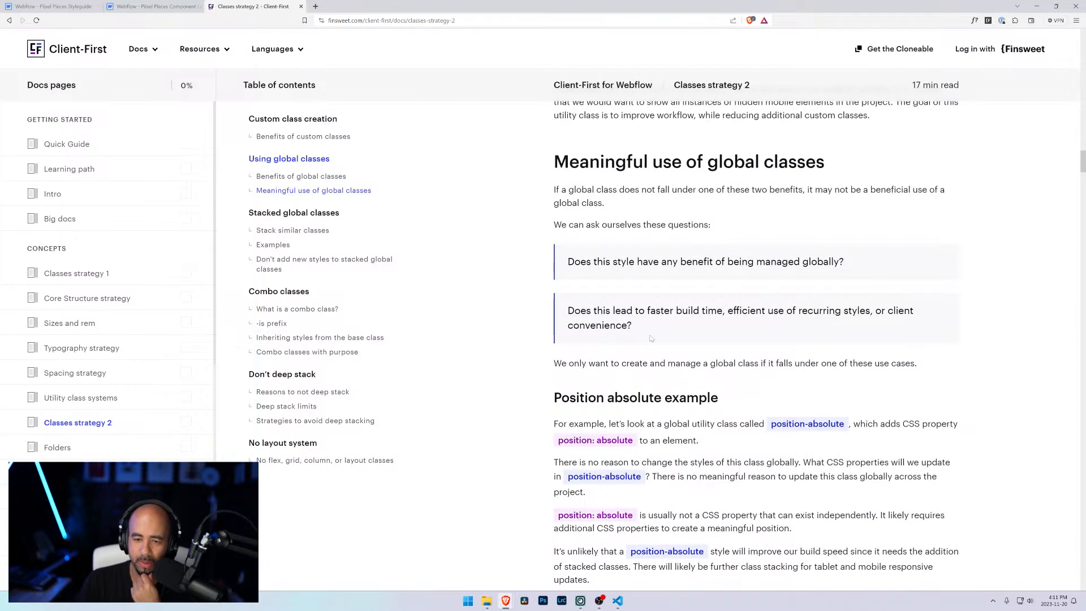
pyautogui.scroll(-3, 650, 338)
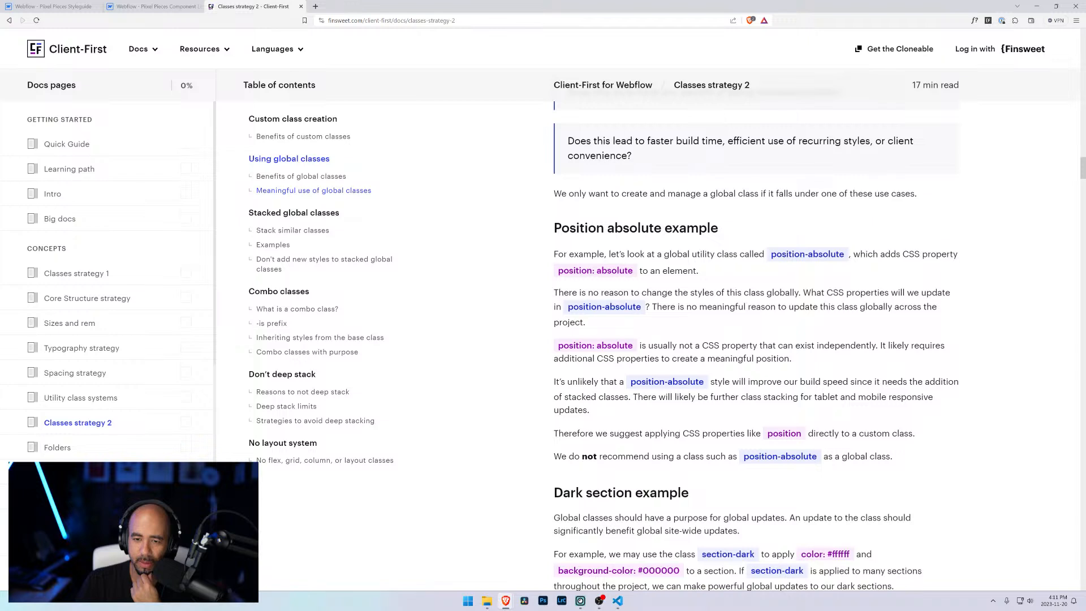
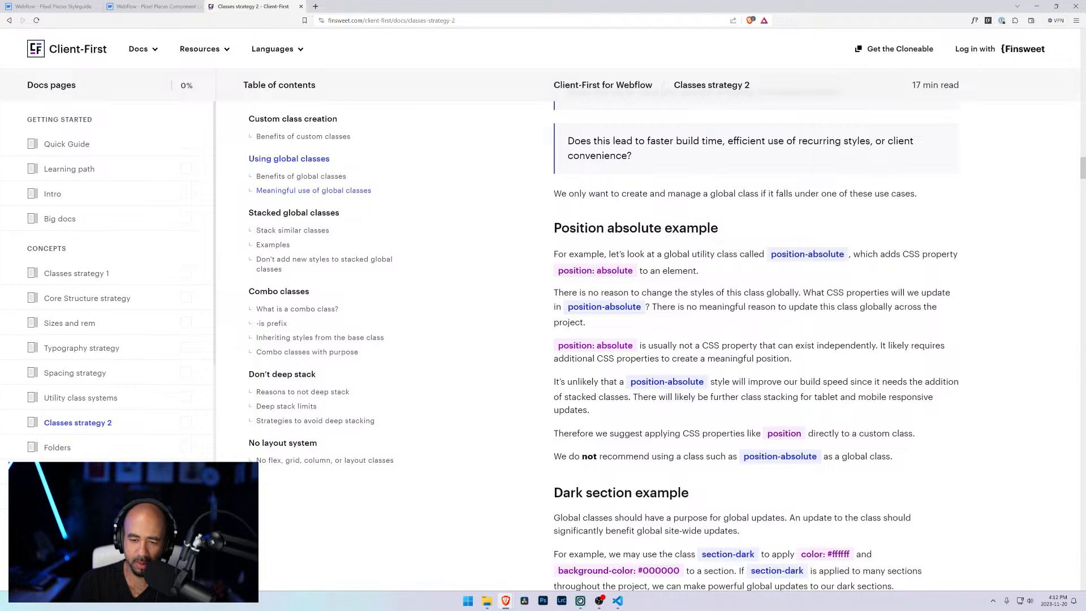
# Step: Read the Stacked global classes sections on stacking similar classes, margin and typography examples, and not adding new styles
pyautogui.scroll(-4, 756, 345)
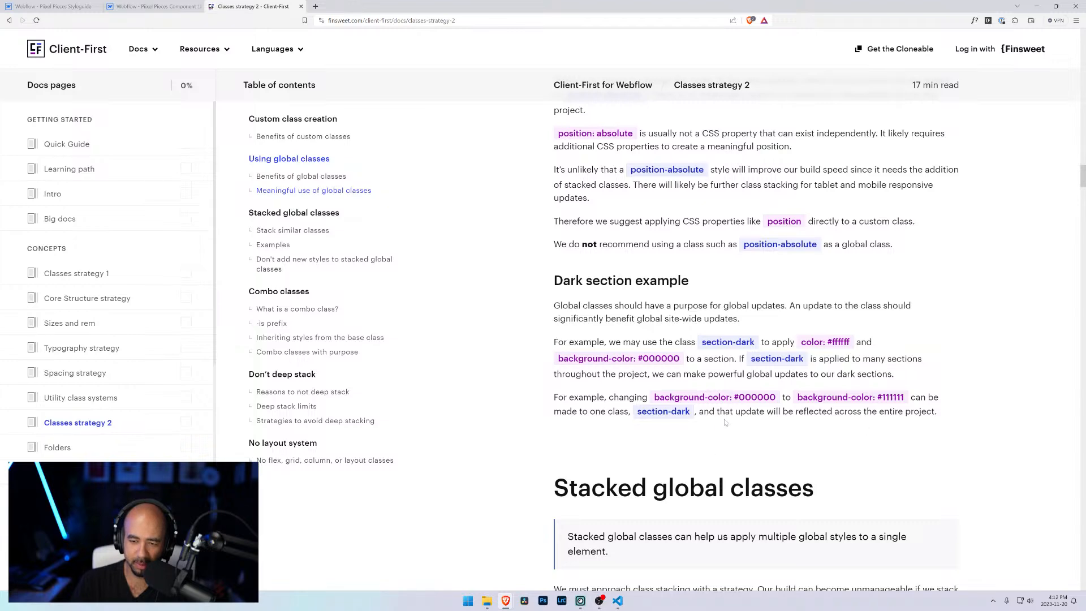
pyautogui.scroll(-10, 815, 417)
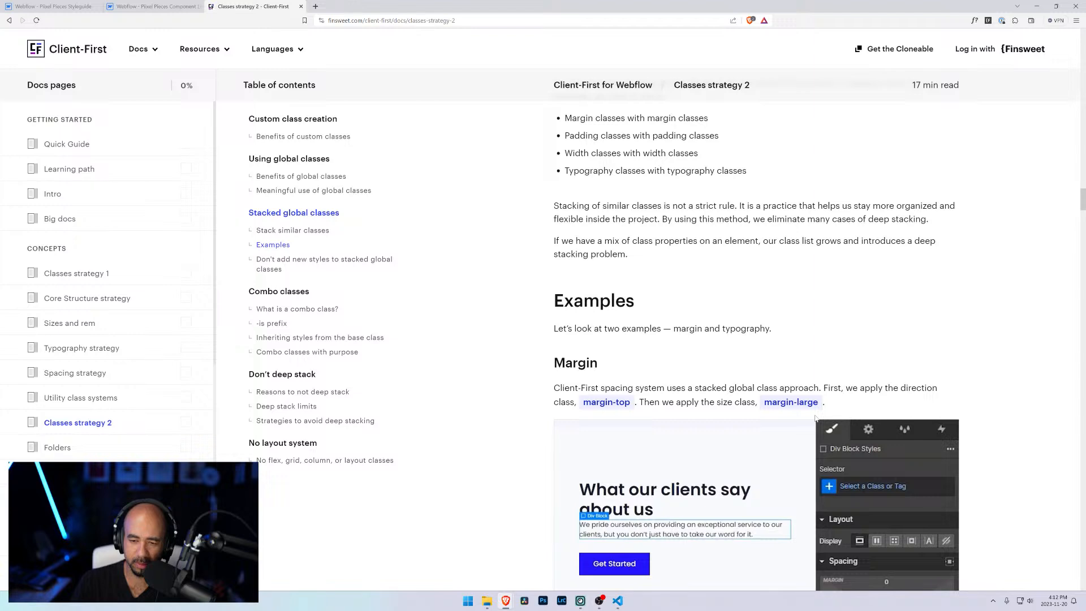
pyautogui.scroll(-4, 815, 417)
pyautogui.scroll(-4, 815, 417)
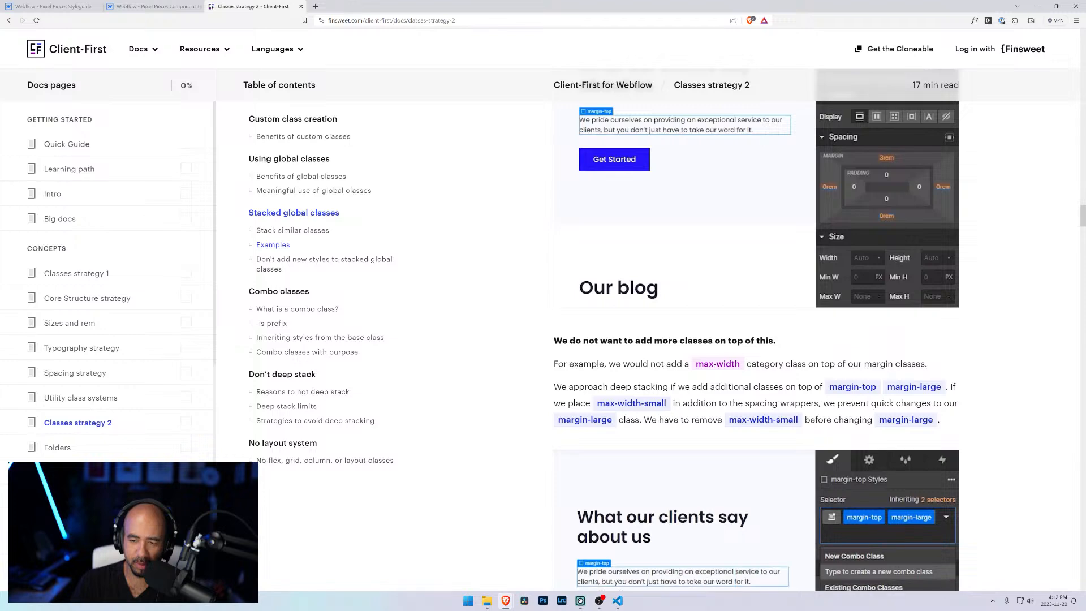
pyautogui.scroll(-2, 675, 372)
pyautogui.scroll(-5, 666, 378)
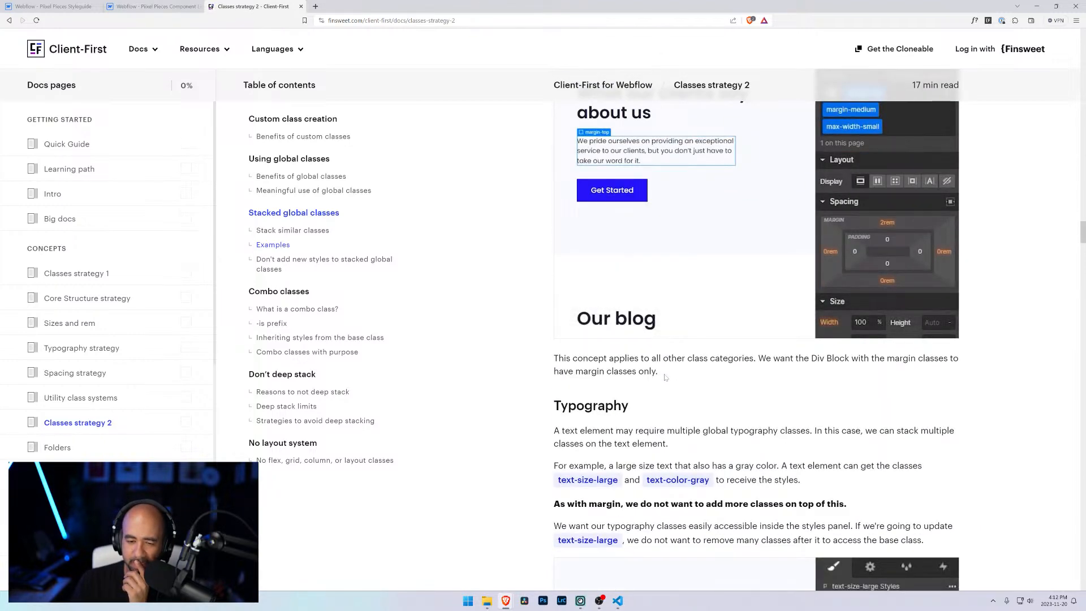
pyautogui.scroll(-3, 666, 377)
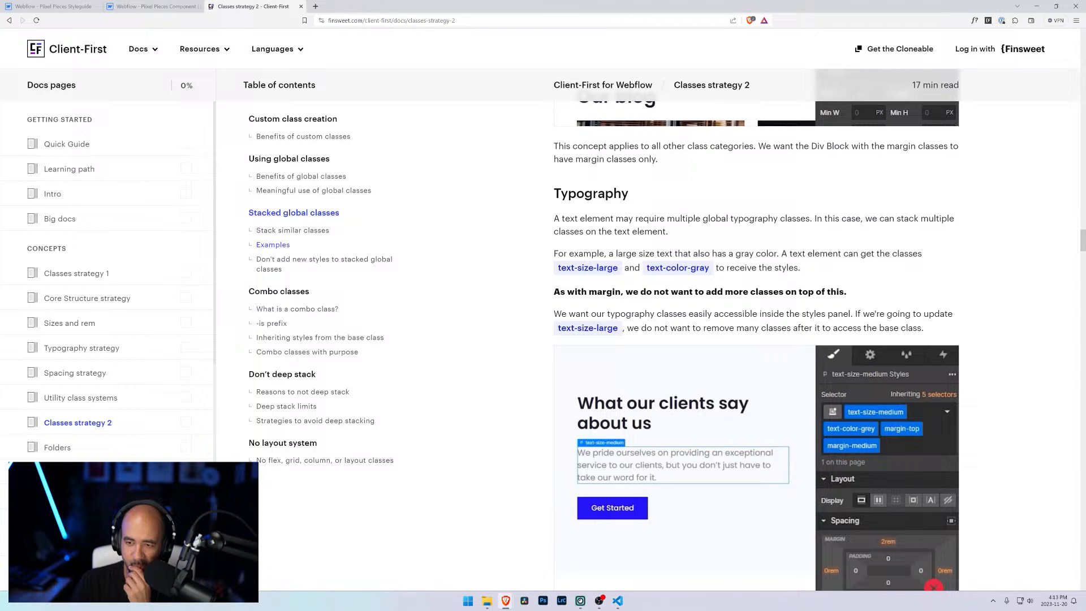
pyautogui.scroll(-2, 654, 325)
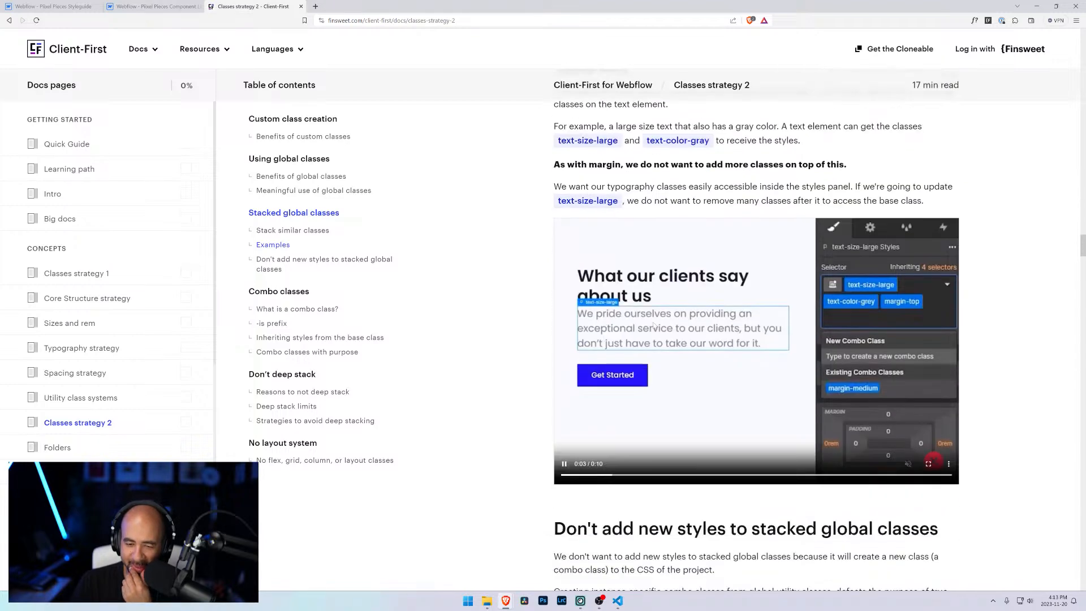
pyautogui.scroll(-3, 793, 563)
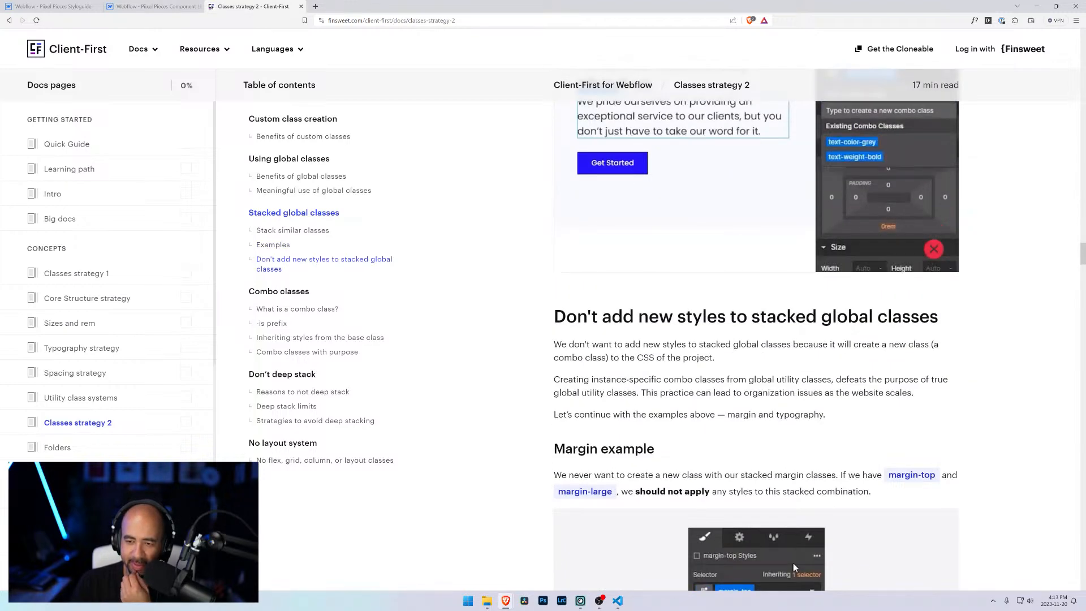
pyautogui.scroll(-4, 793, 563)
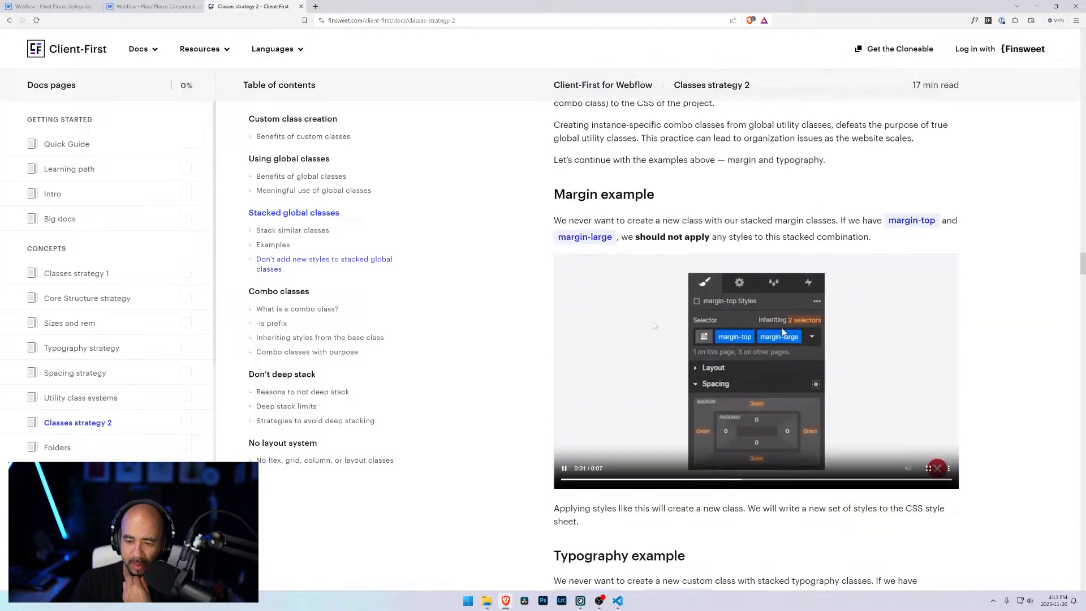
pyautogui.scroll(-3, 793, 562)
pyautogui.scroll(-5, 582, 324)
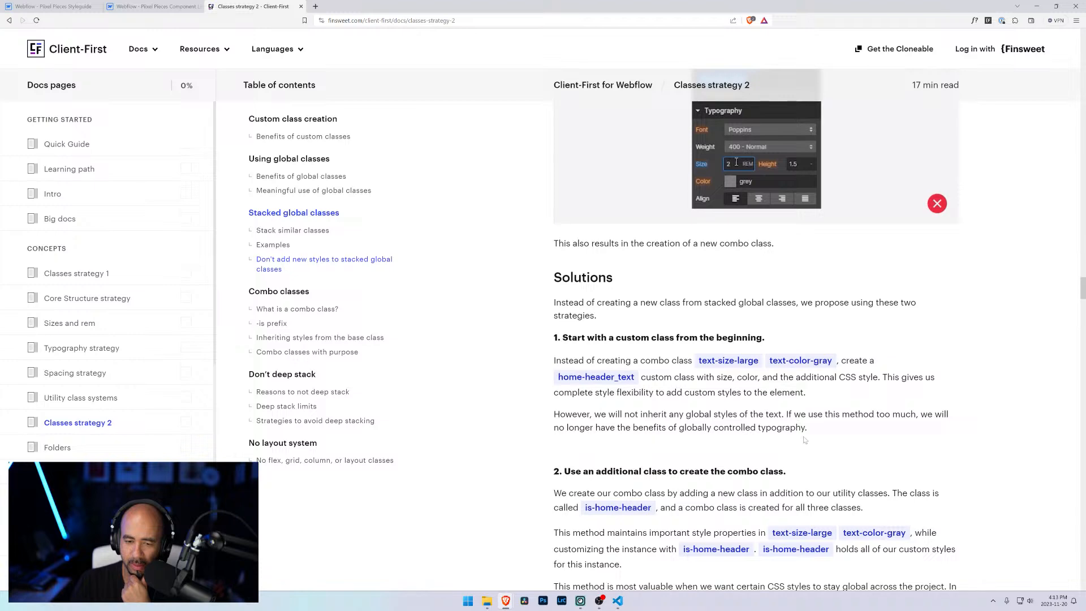
# Step: Read the Solutions part and the Combo classes sections on the -is prefix, inheriting base styles and combo classes with purpose
pyautogui.moveTo(581, 414); pyautogui.dragTo(885, 414)
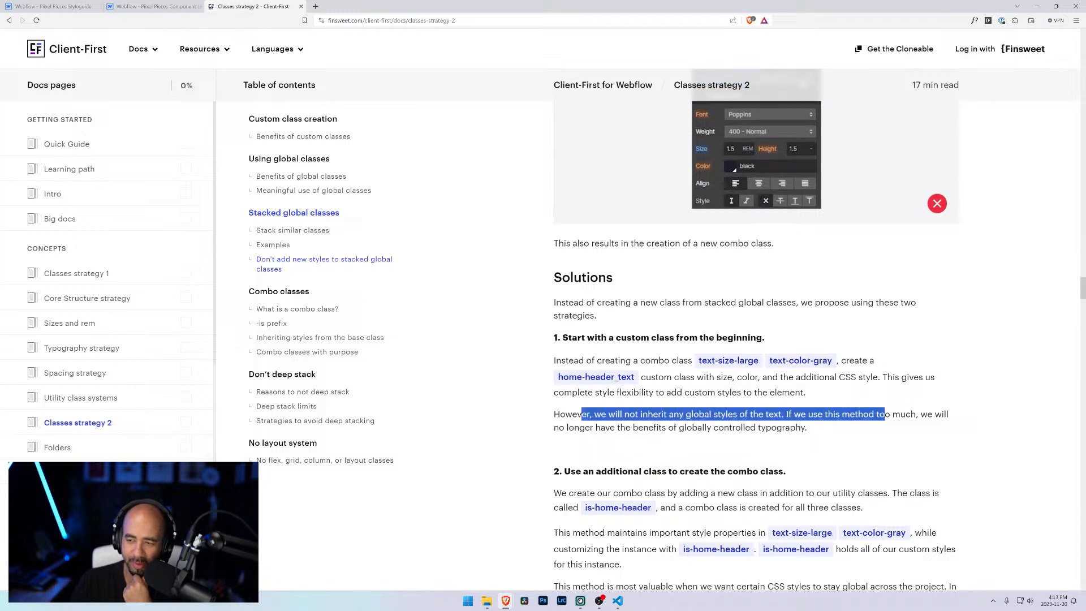
pyautogui.scroll(-4, 732, 431)
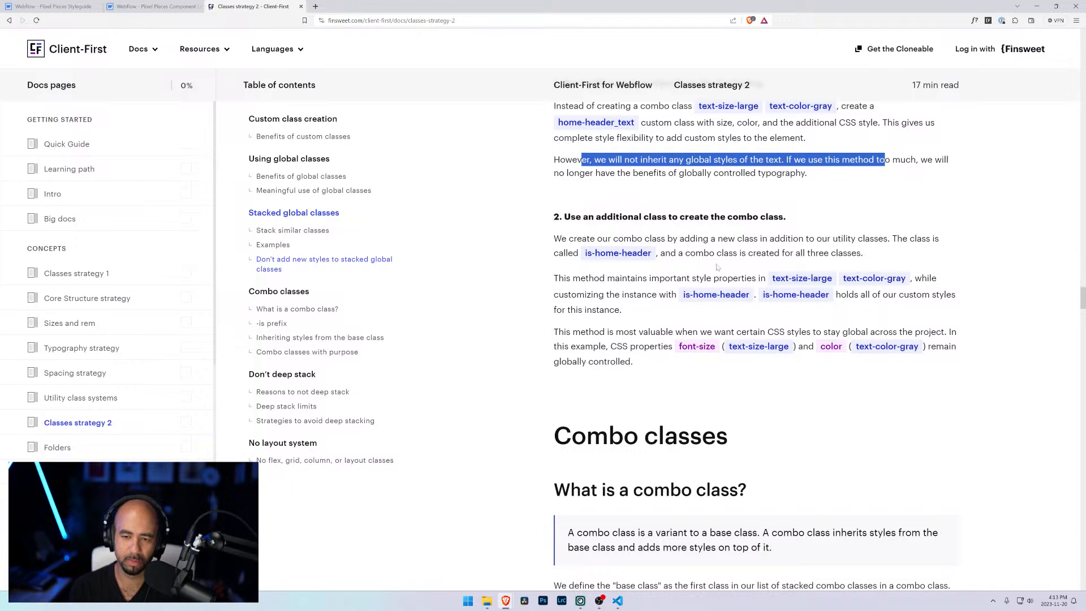
pyautogui.scroll(-12, 550, 293)
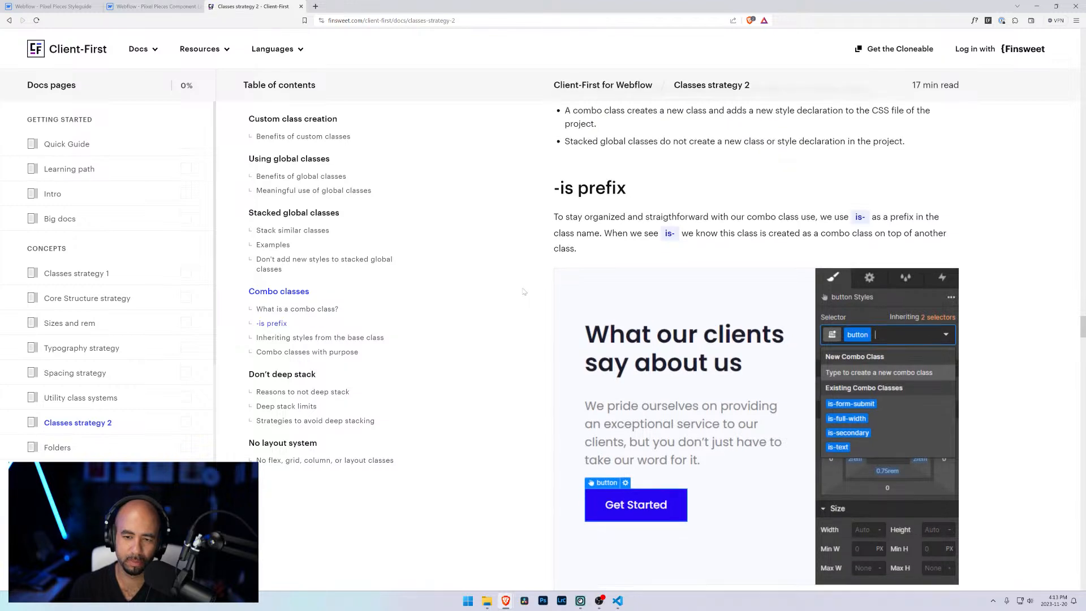
pyautogui.scroll(-8, 524, 291)
pyautogui.scroll(-5, 524, 287)
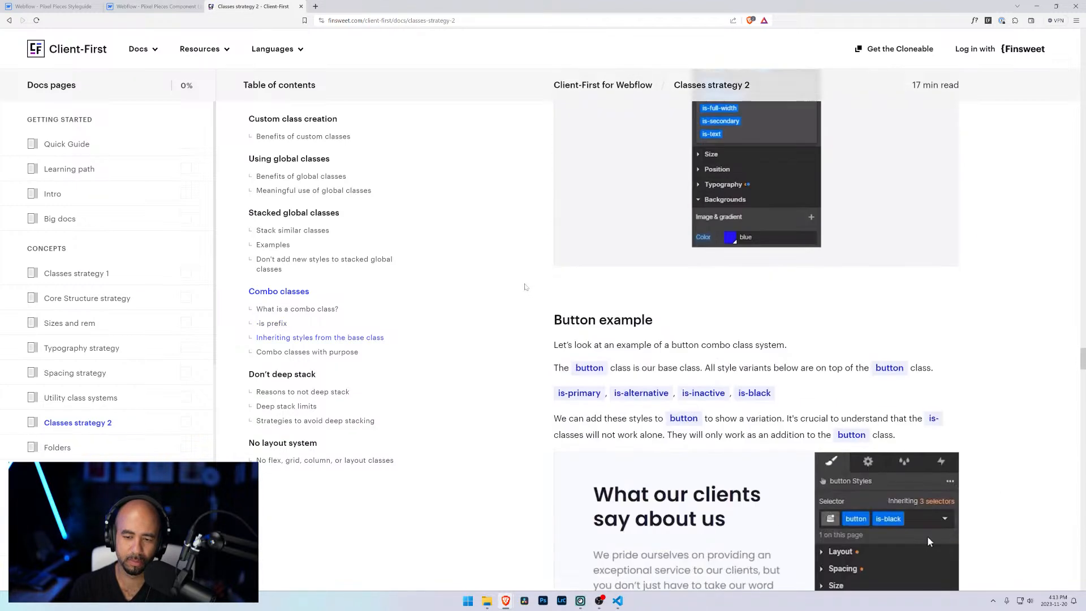
pyautogui.scroll(-3, 526, 288)
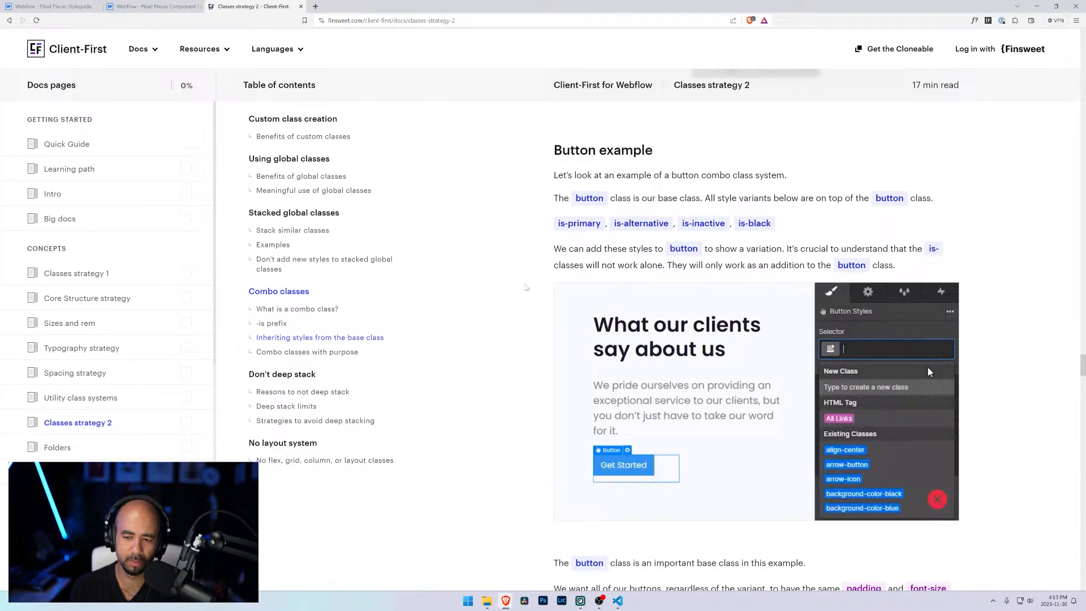
pyautogui.scroll(-5, 528, 288)
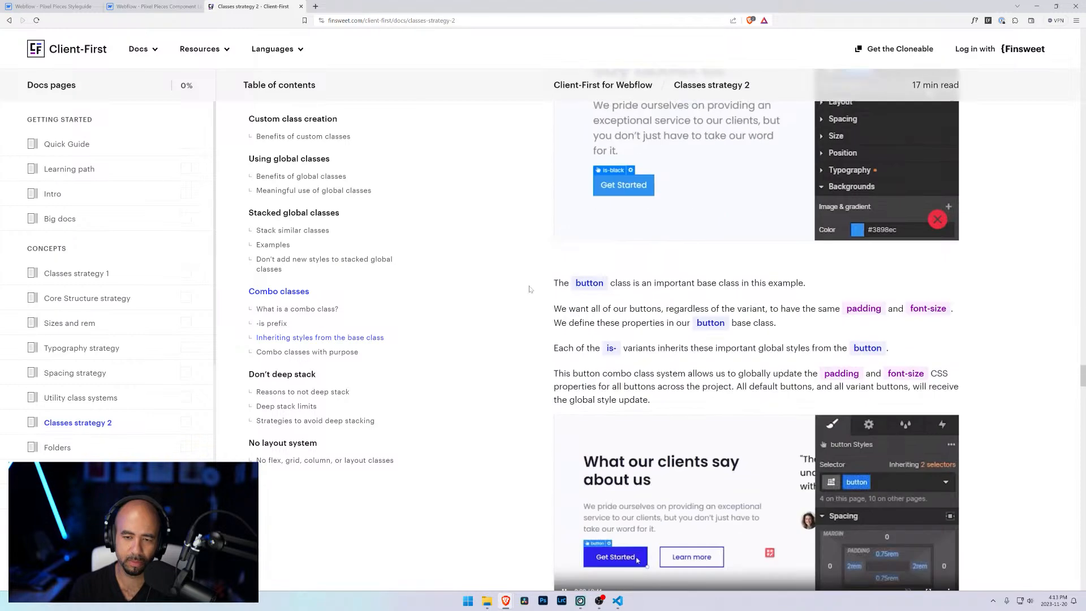
pyautogui.scroll(-7, 531, 289)
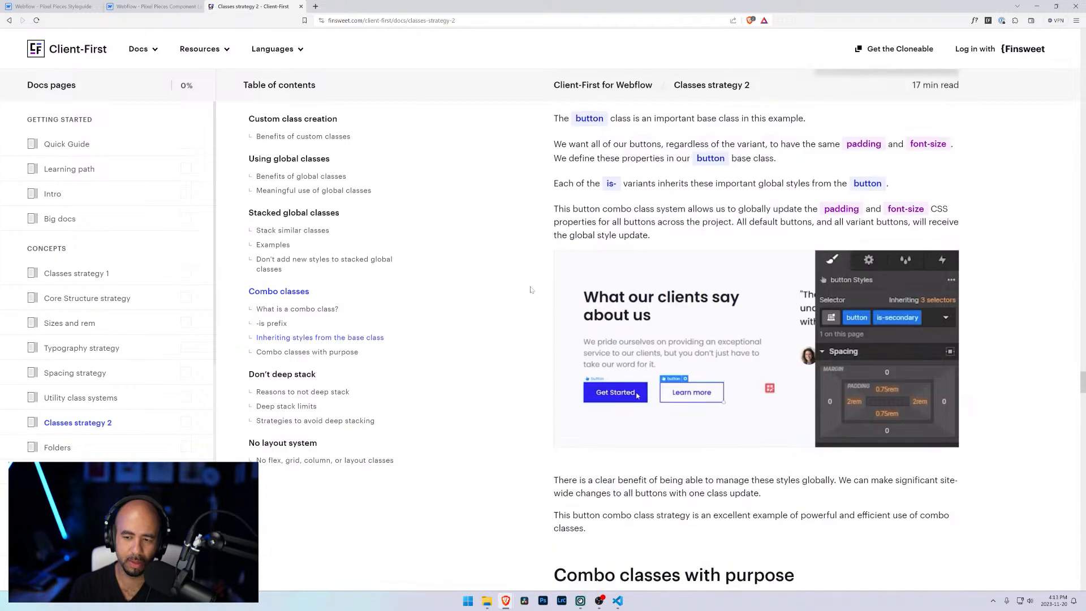
# Step: Return to the Webflow designer, wrap the second social icon embed in a link block and give it the social-media_link class
pyautogui.click(51, 6)
pyautogui.click(127, 5)
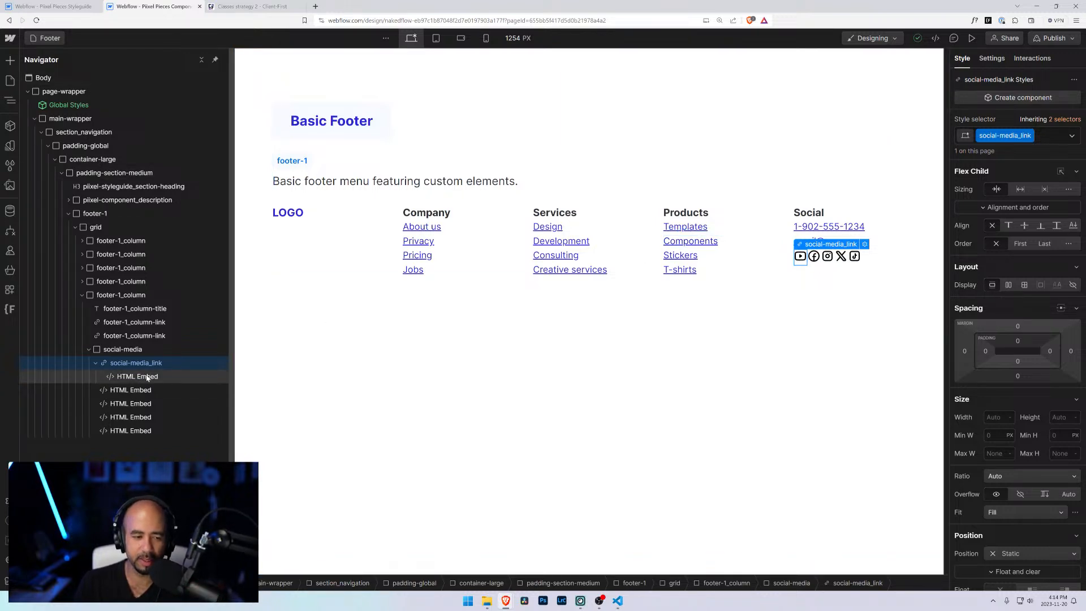
pyautogui.click(117, 379)
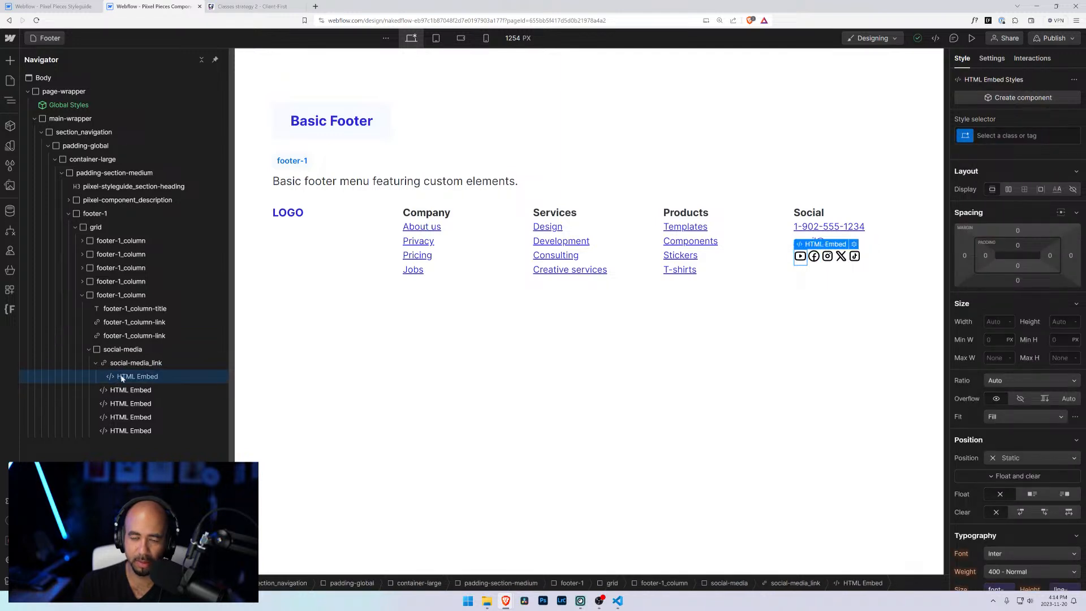
pyautogui.click(130, 363)
pyautogui.click(121, 391)
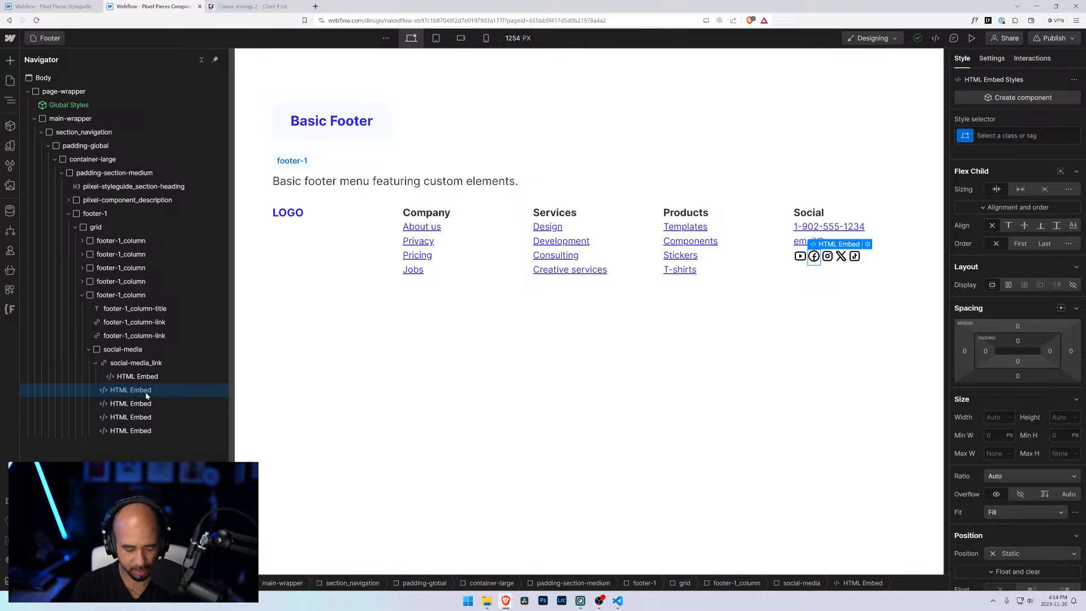
pyautogui.hotkey('ctrl', 'alt', 'l')
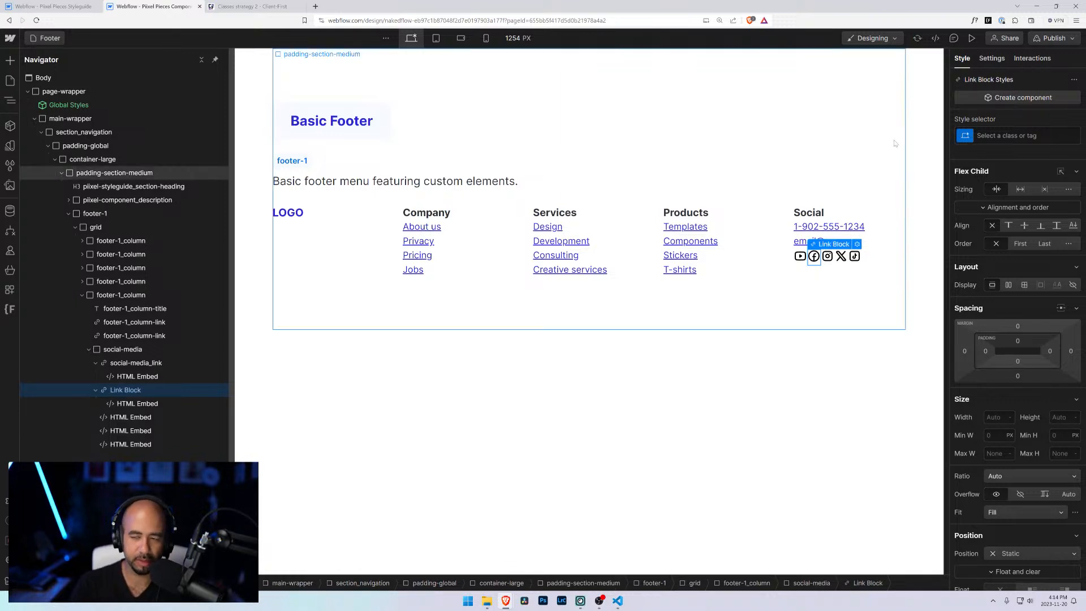
pyautogui.hotkey('ctrl', 'Return')
pyautogui.write('social')
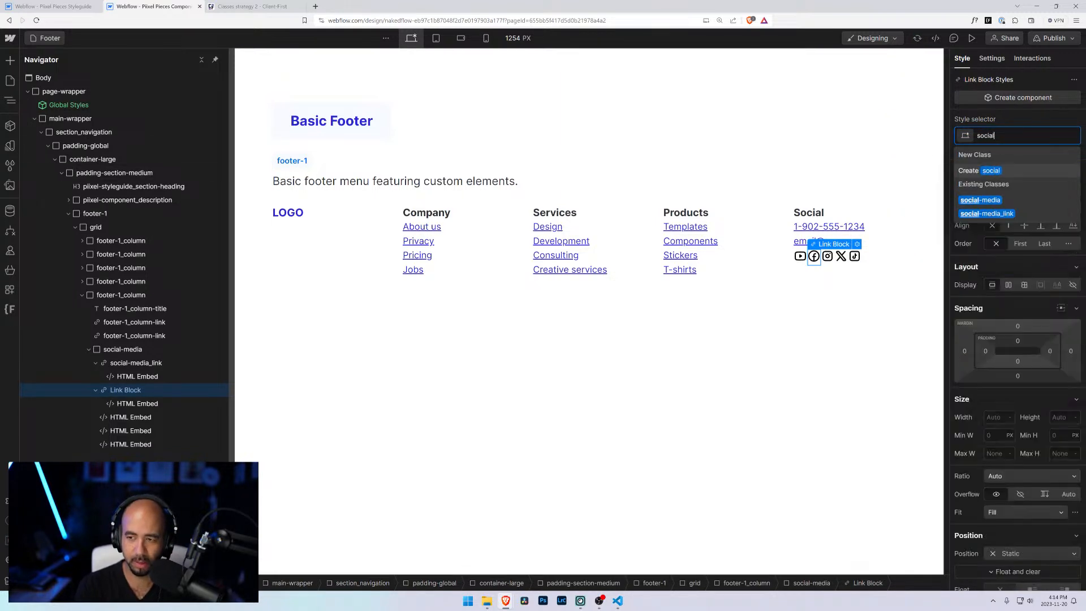
pyautogui.press('Down')
pyautogui.press('Down')
pyautogui.press('Return')
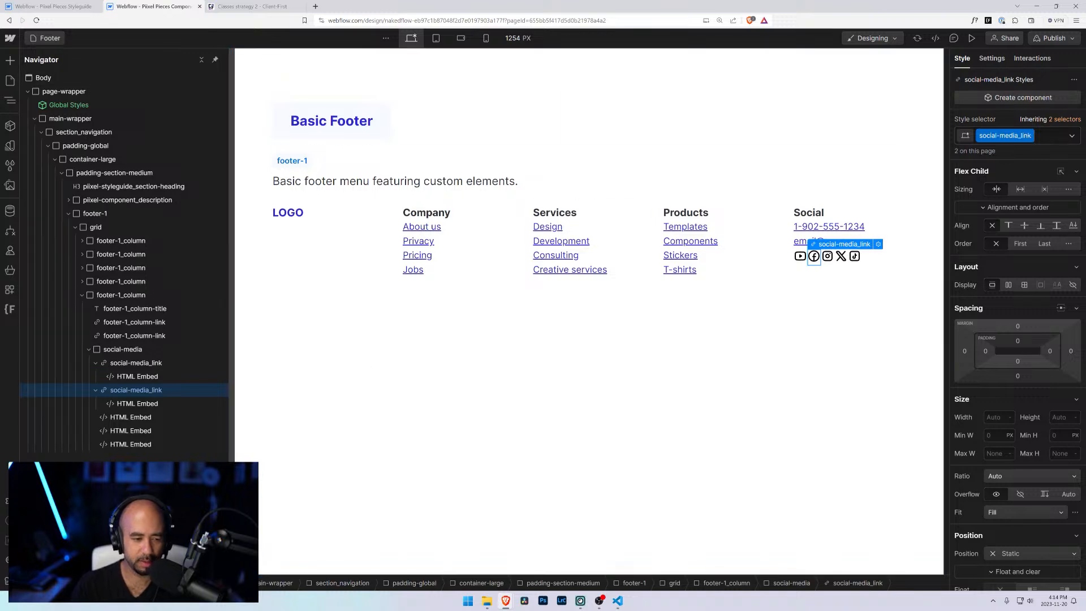
# Step: Wrap the third and fourth social icon embeds in link blocks
pyautogui.click(142, 419)
pyautogui.hotkey('ctrl', 'alt', 'l')
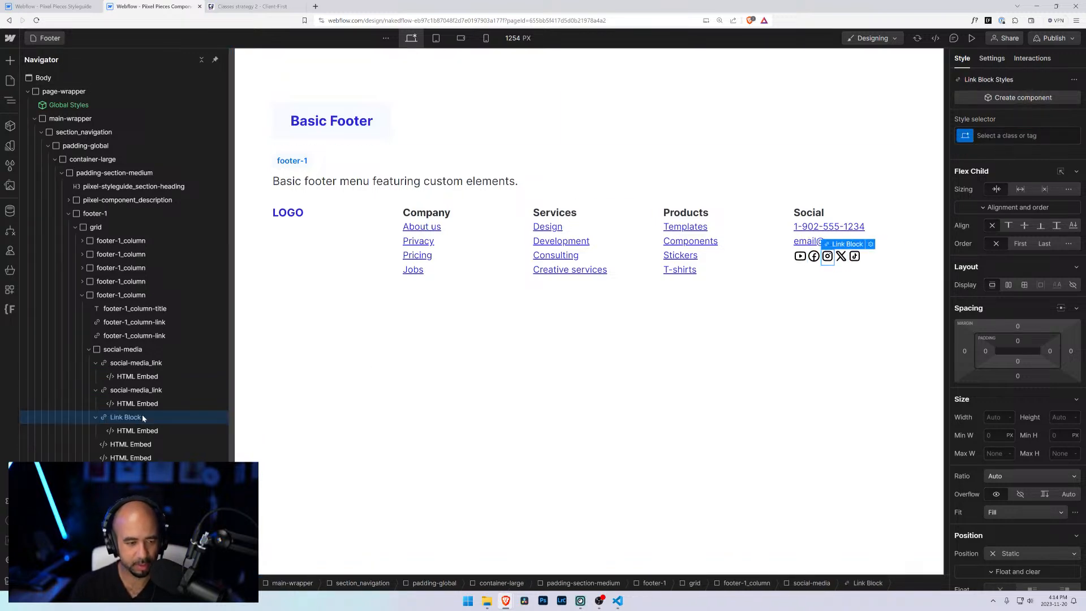
pyautogui.click(137, 444)
pyautogui.hotkey('ctrl', 'alt', 'l')
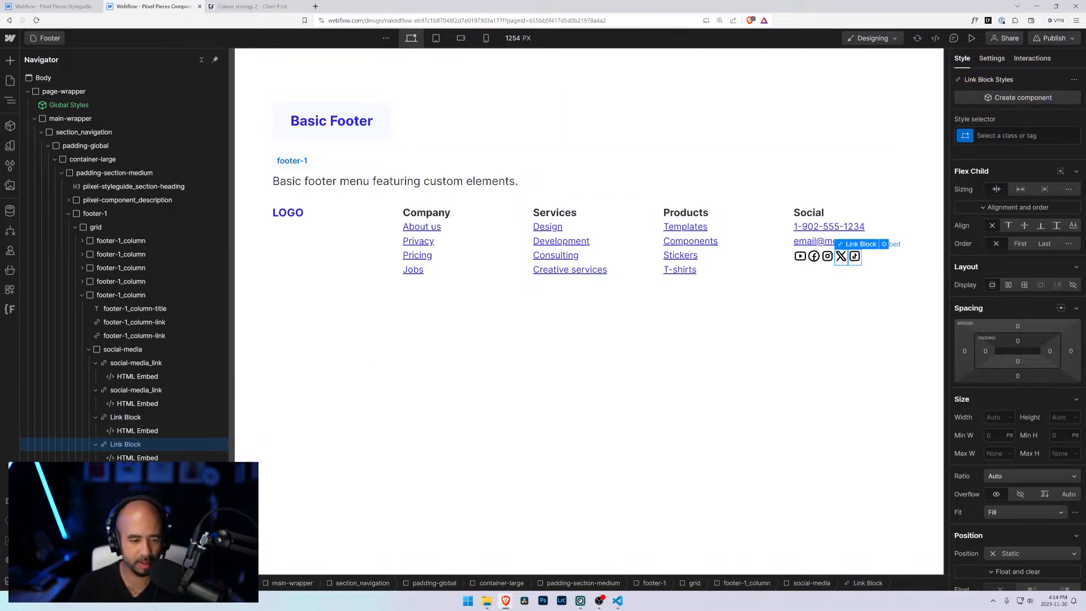
# Step: Give the third icon's link block the social-media_link class and copy the class name
pyautogui.click(827, 256)
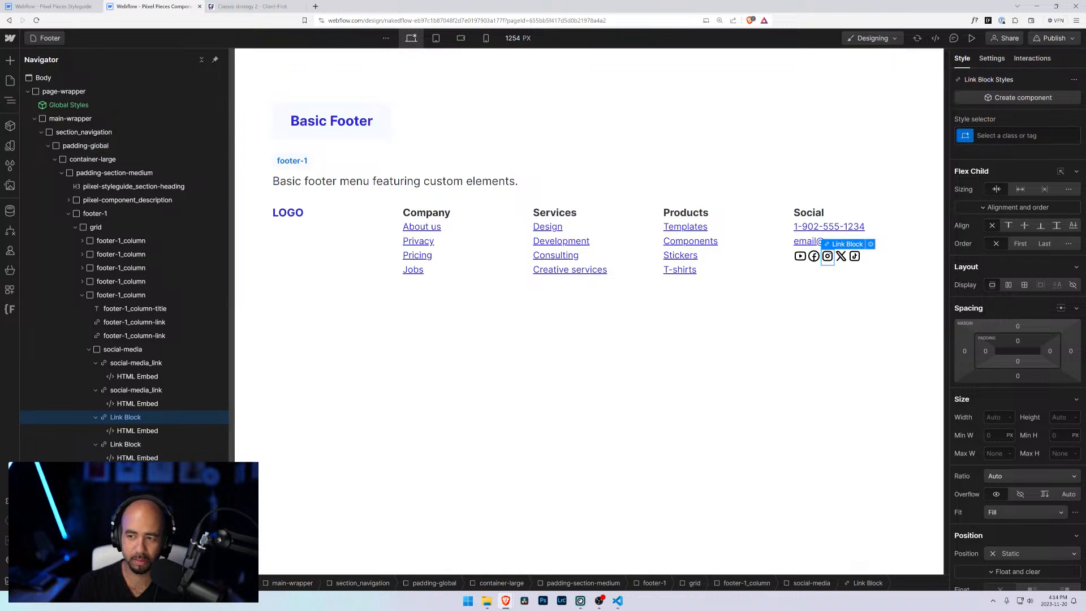
pyautogui.click(1013, 135)
pyautogui.write('soci')
pyautogui.press('Down')
pyautogui.press('Down')
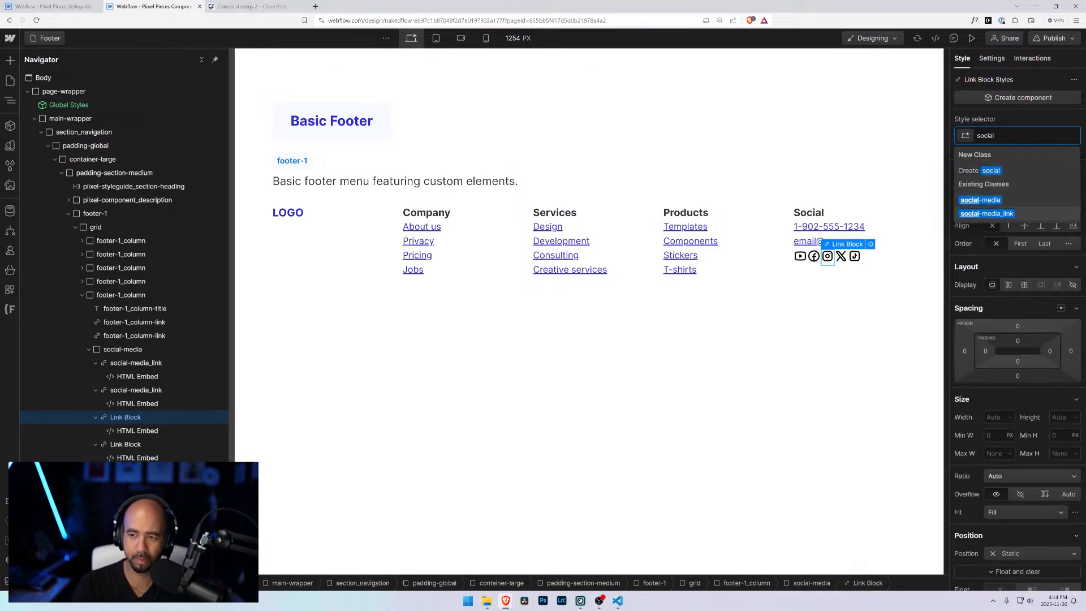
pyautogui.press('Return')
pyautogui.doubleClick(1007, 135)
pyautogui.hotkey('ctrl', 'c')
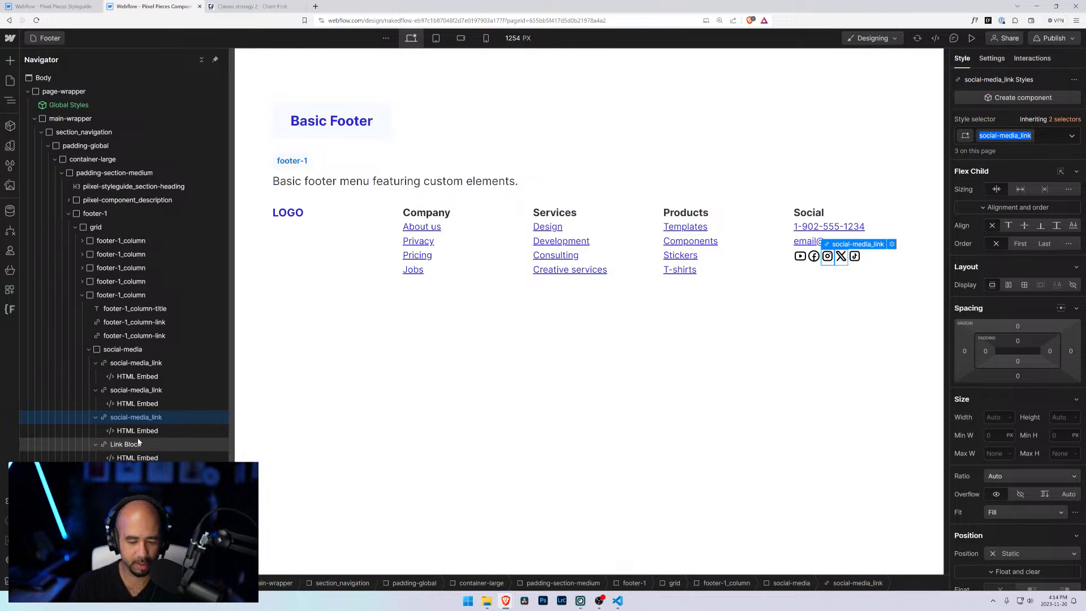
pyautogui.press('Escape')
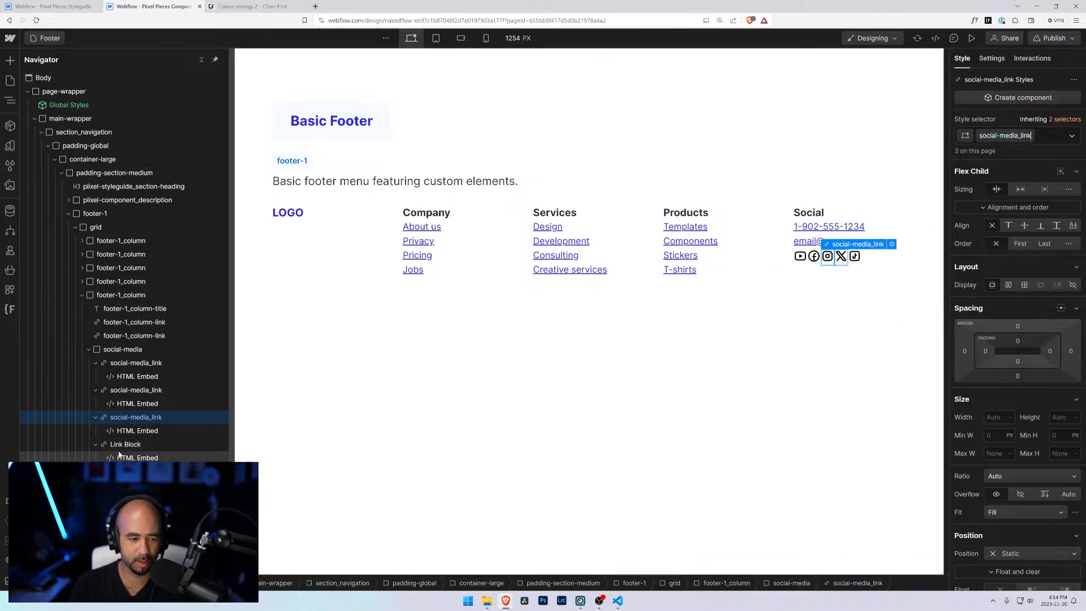
# Step: Apply the social-media_link class to the fourth and fifth icon link blocks
pyautogui.click(841, 256)
pyautogui.hotkey('ctrl', 'Return')
pyautogui.hotkey('ctrl', 'v')
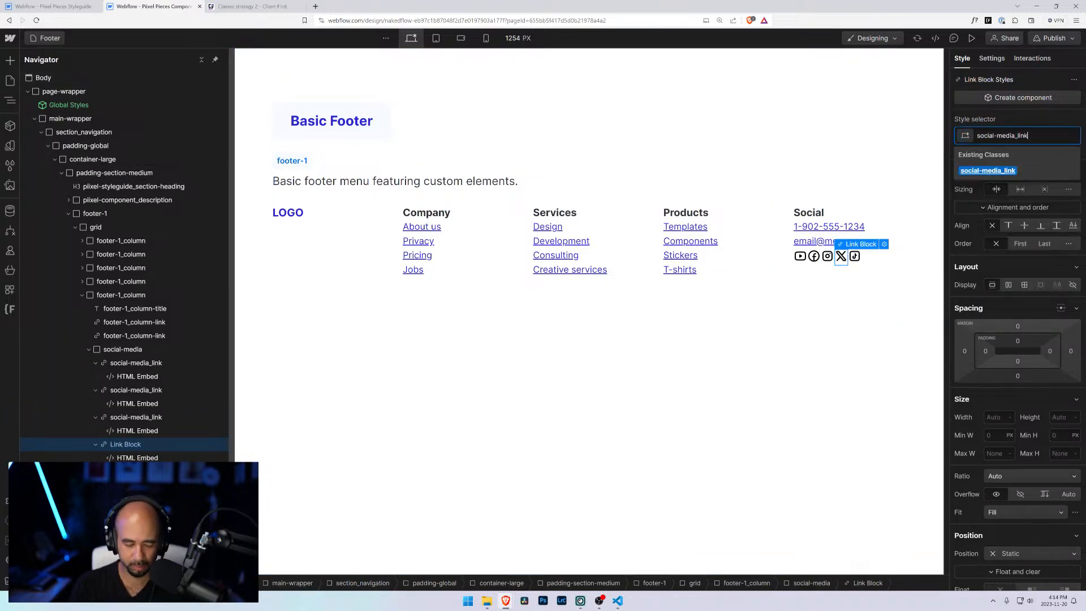
pyautogui.press('Return')
pyautogui.click(855, 256)
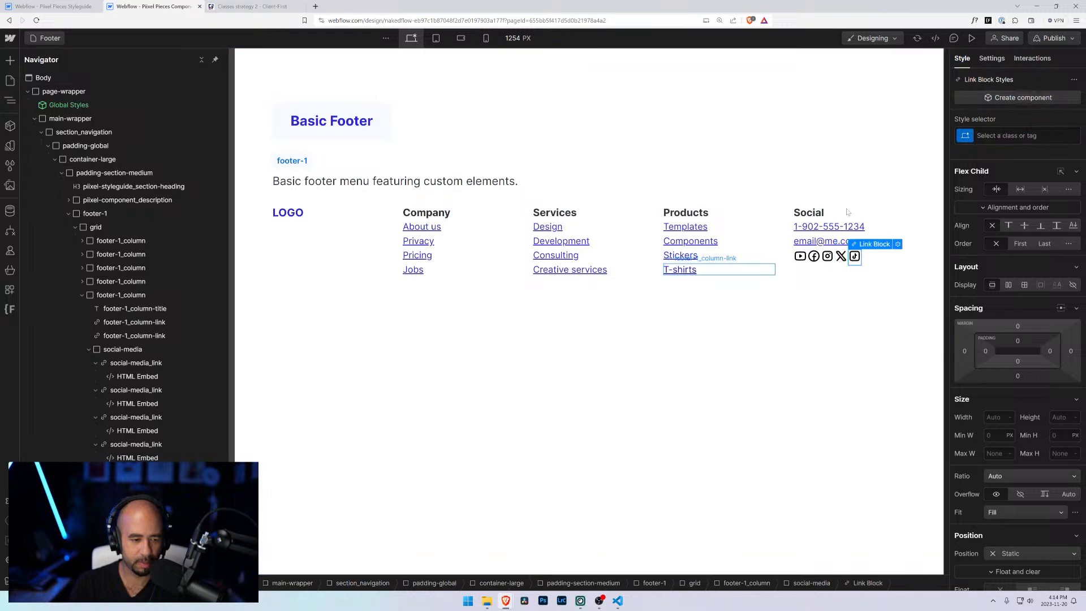
pyautogui.hotkey('ctrl', 'Return')
pyautogui.hotkey('ctrl', 'v')
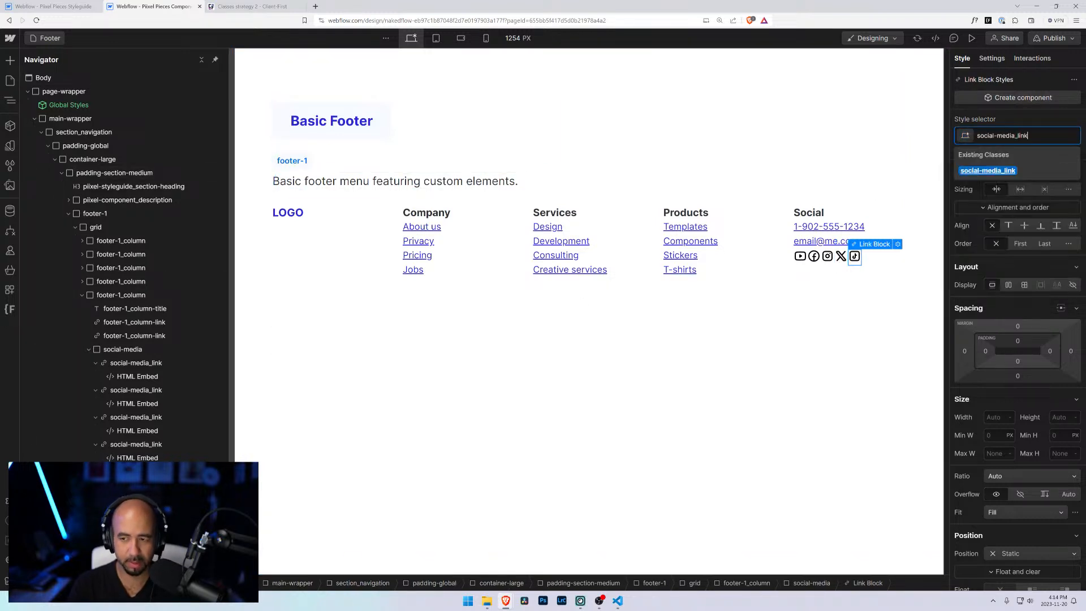
pyautogui.press('Return')
pyautogui.press('Escape')
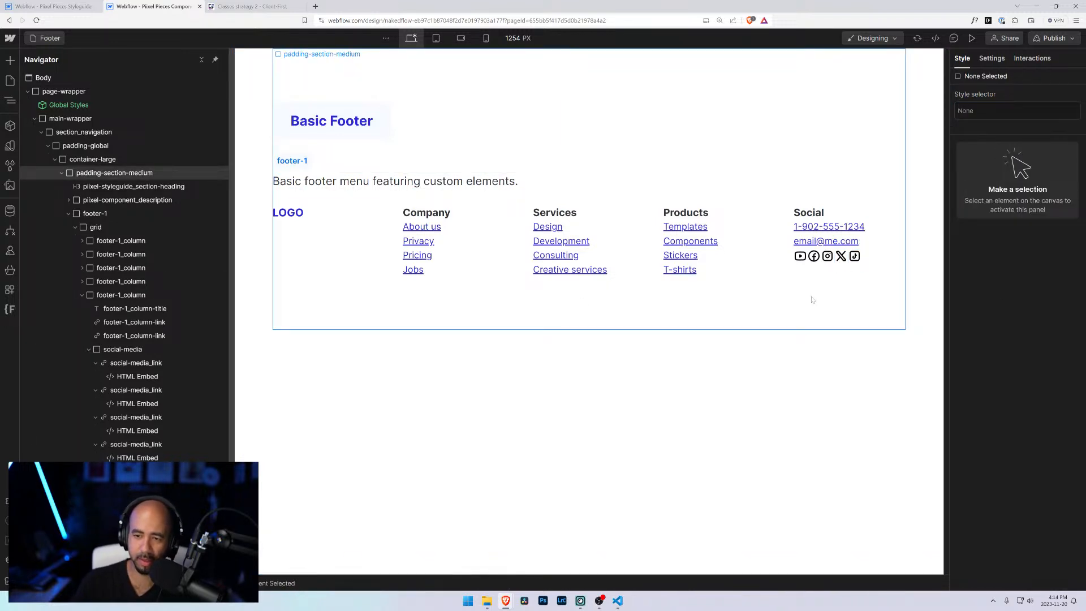
# Step: Set the social-media wrapper's gap to 0.25rem so the icons are spaced apart
pyautogui.click(812, 300)
pyautogui.click(96, 363)
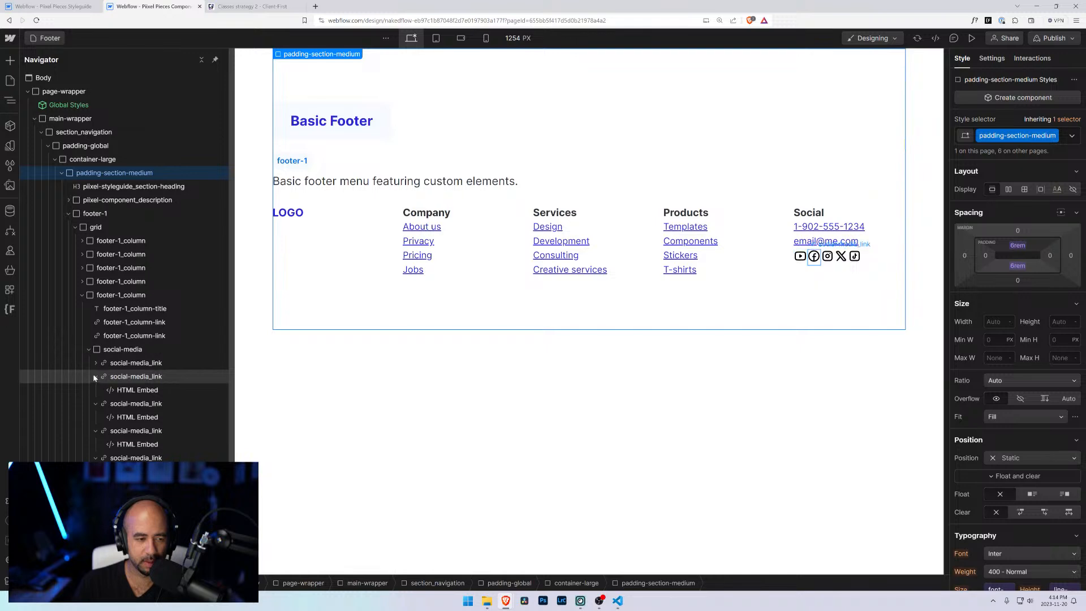
pyautogui.click(96, 376)
pyautogui.click(95, 389)
pyautogui.click(95, 403)
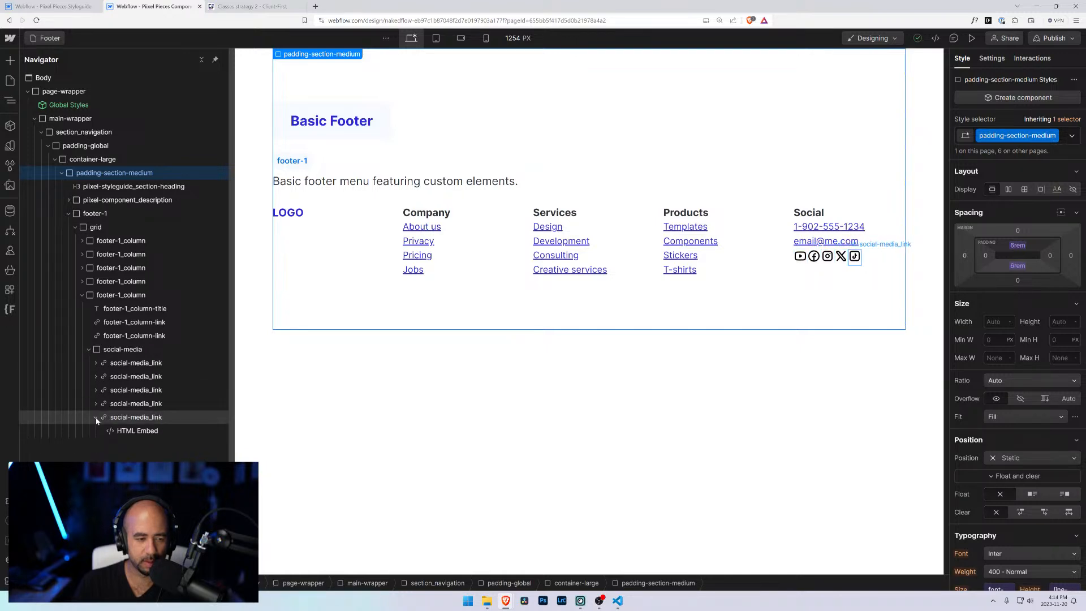
pyautogui.click(95, 417)
pyautogui.click(122, 349)
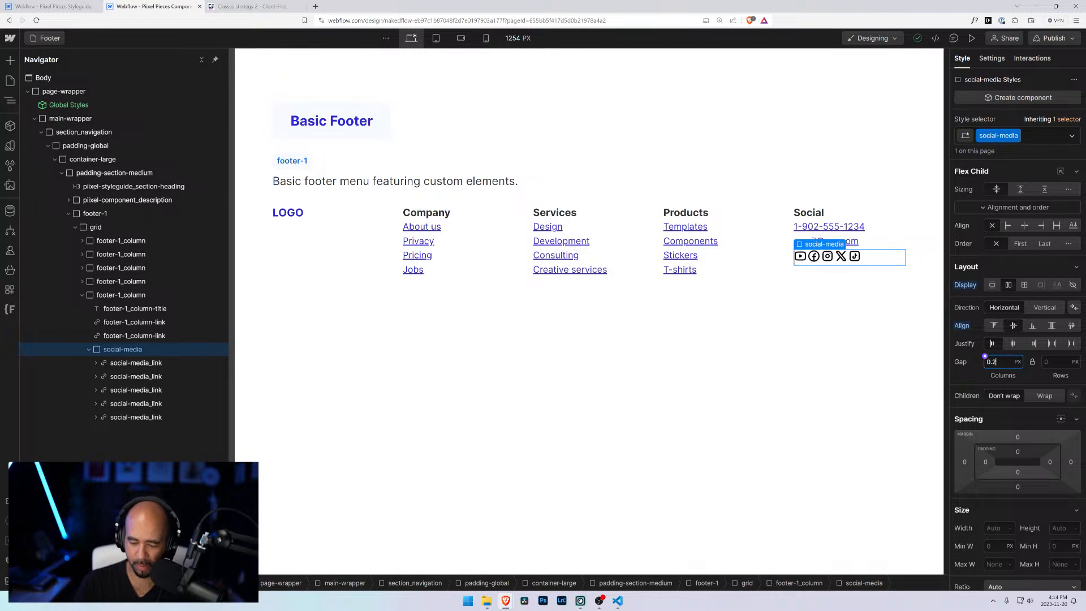
pyautogui.write('0.25rem')
pyautogui.press('Return')
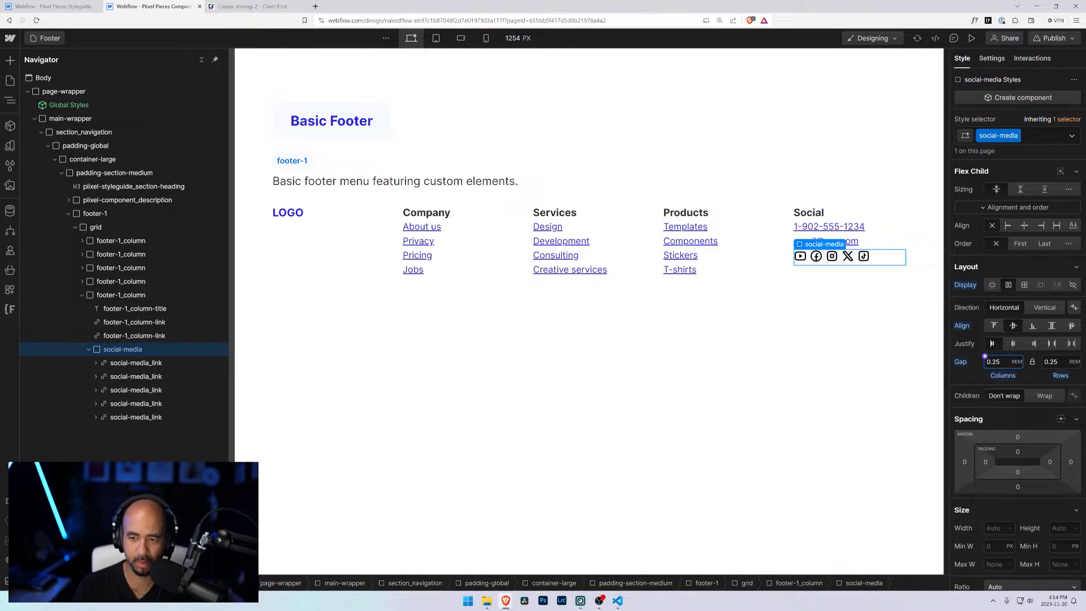
# Step: Inspect the phone and email links in the Social column
pyautogui.click(884, 376)
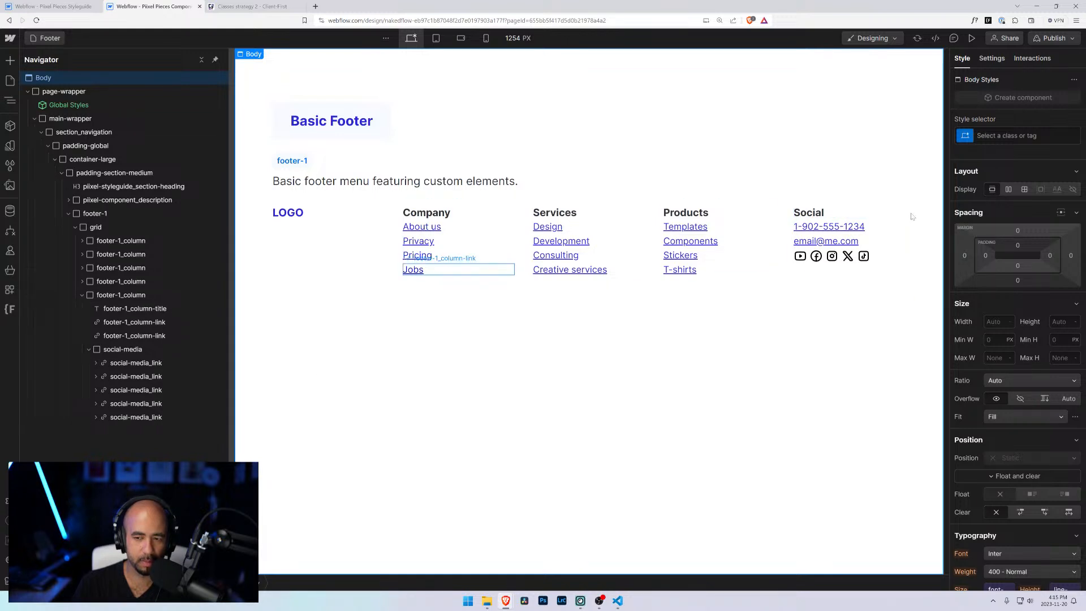
pyautogui.click(845, 230)
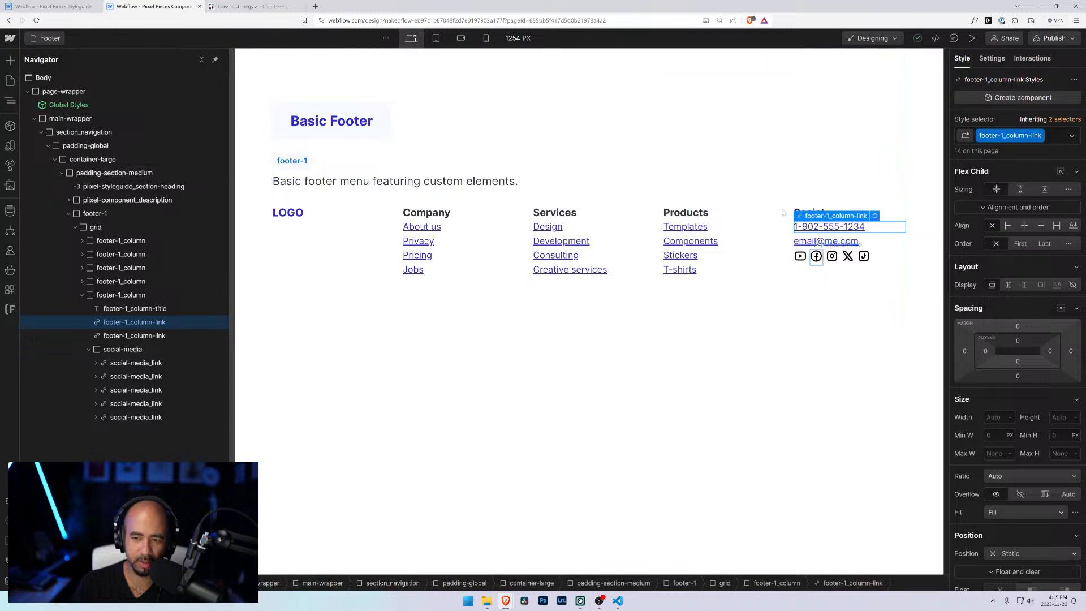
pyautogui.click(840, 244)
pyautogui.click(892, 227)
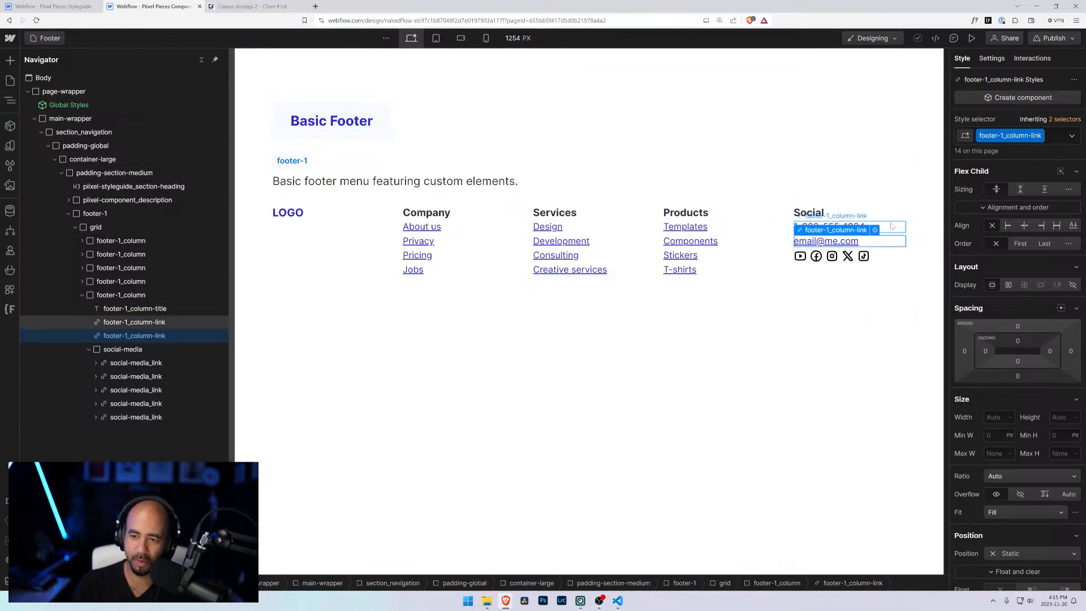
pyautogui.click(886, 242)
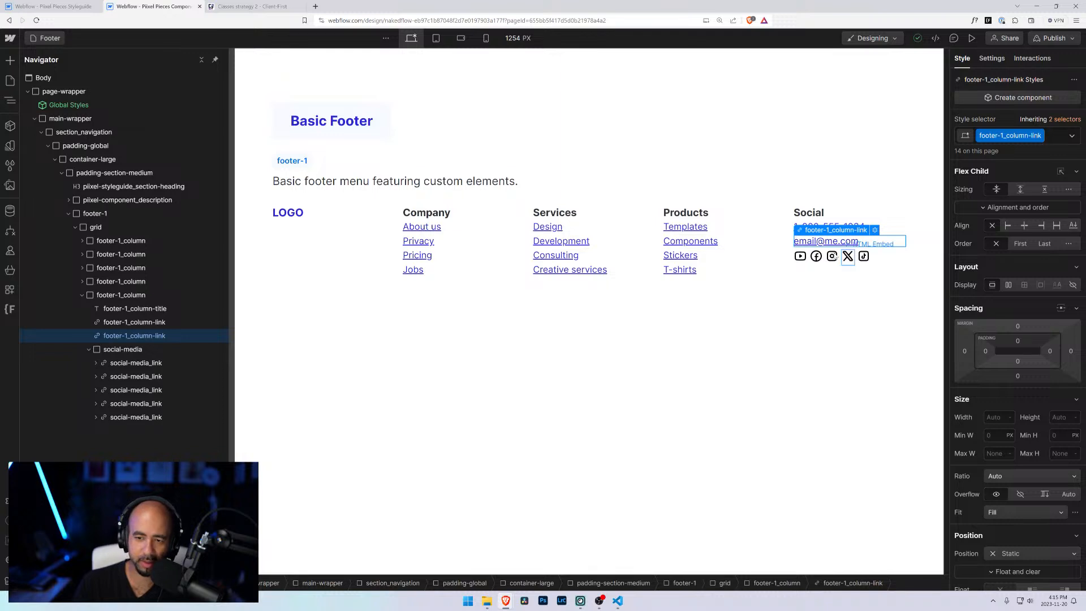
# Step: Browse the Universal Icon Set's Line Communication folder and open the Phone SVG icon
pyautogui.click(486, 601)
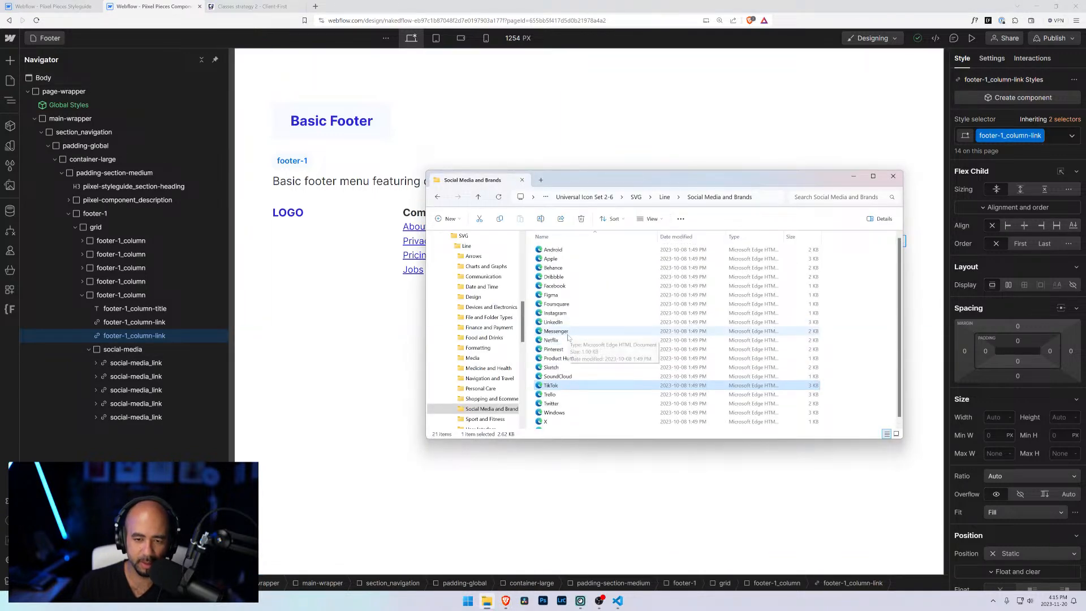
pyautogui.click(665, 197)
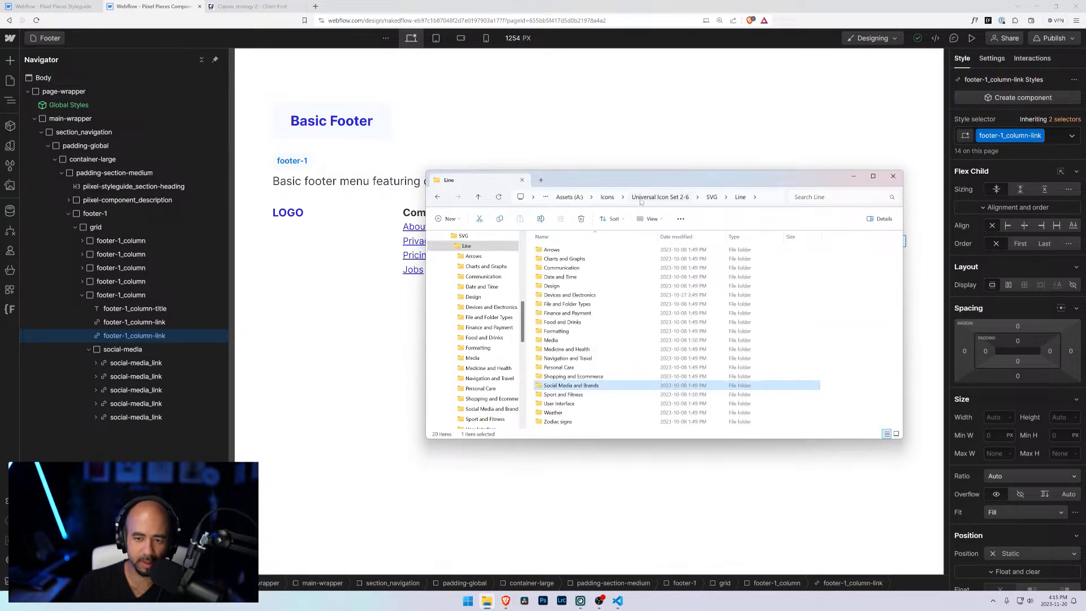
pyautogui.click(712, 197)
pyautogui.click(680, 199)
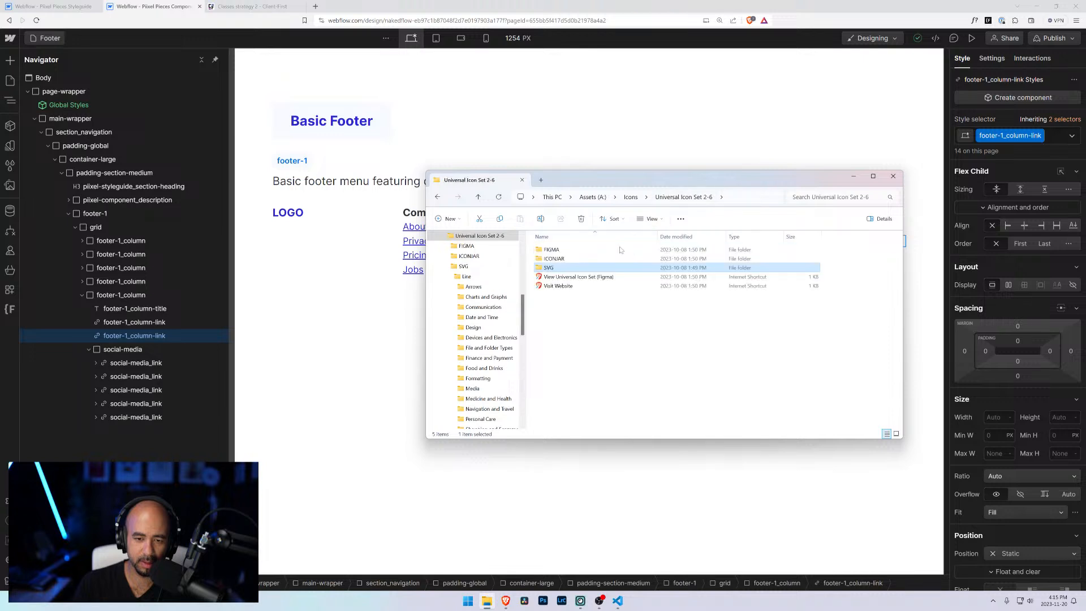
pyautogui.doubleClick(552, 268)
pyautogui.doubleClick(553, 250)
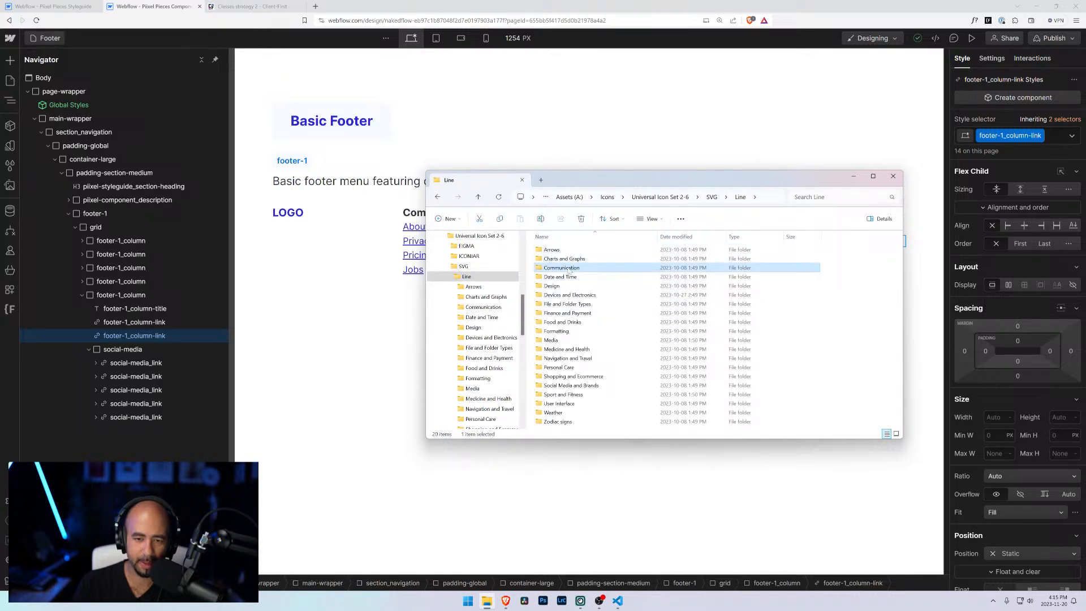
pyautogui.doubleClick(561, 268)
pyautogui.scroll(-2, 555, 400)
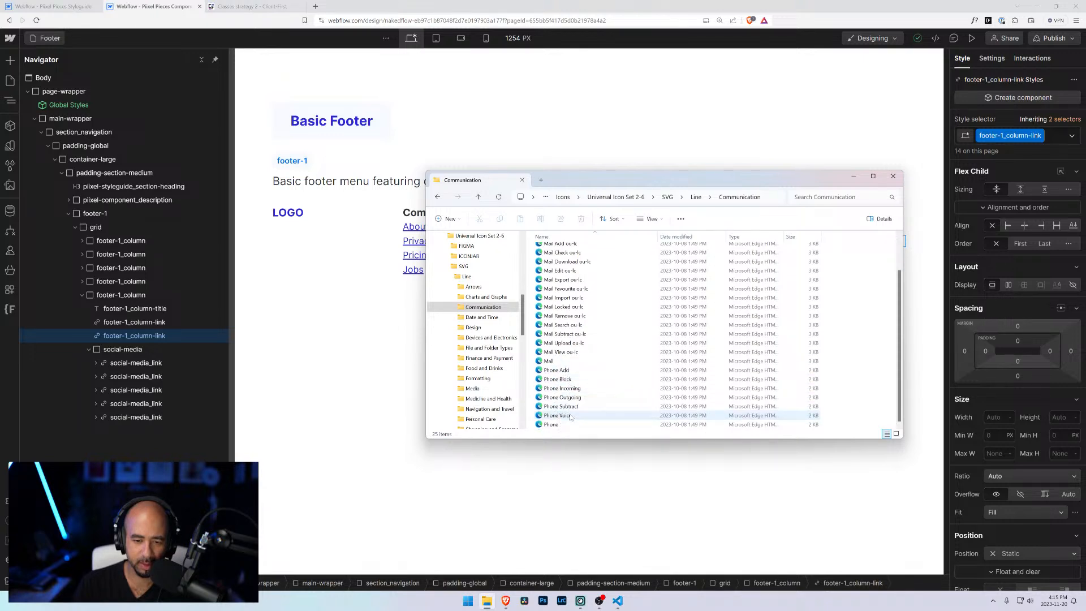
pyautogui.doubleClick(551, 425)
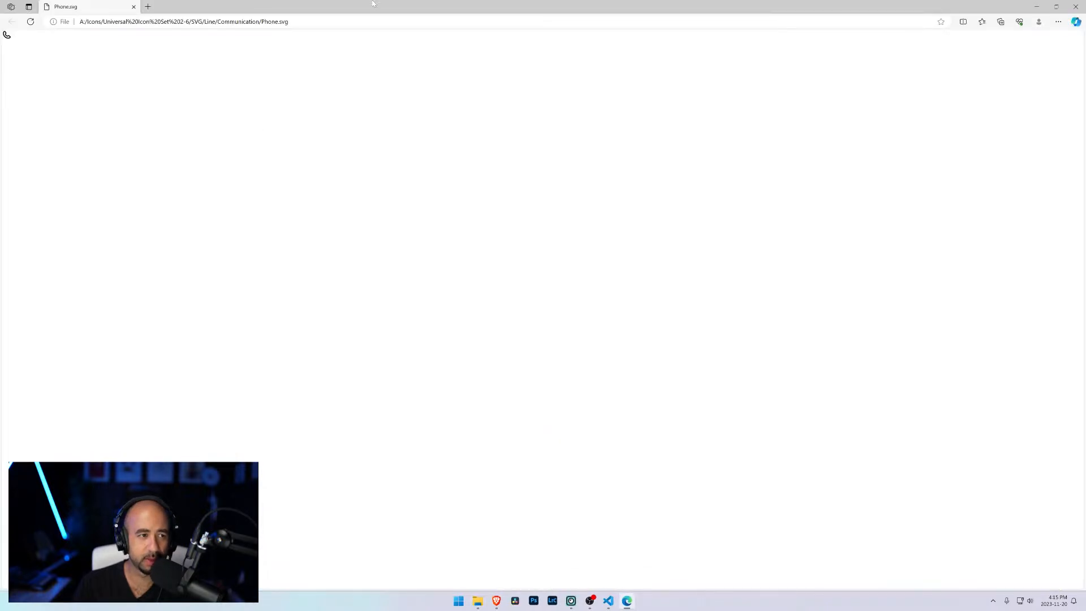
pyautogui.click(1076, 6)
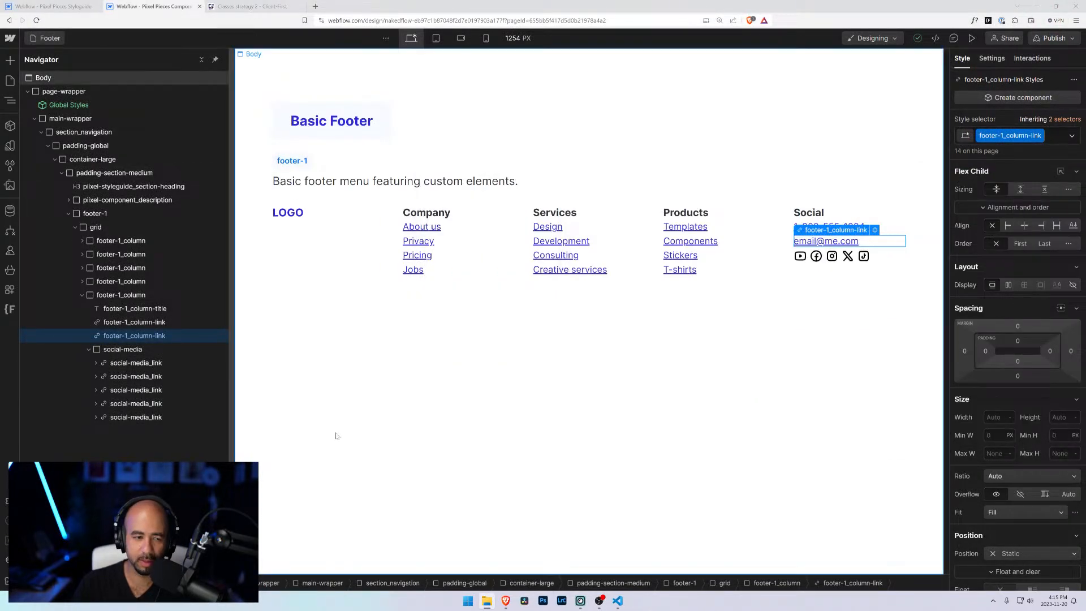
# Step: Add a link block to the Social column and move it directly under the column title
pyautogui.click(120, 294)
pyautogui.hotkey('ctrl', 'k')
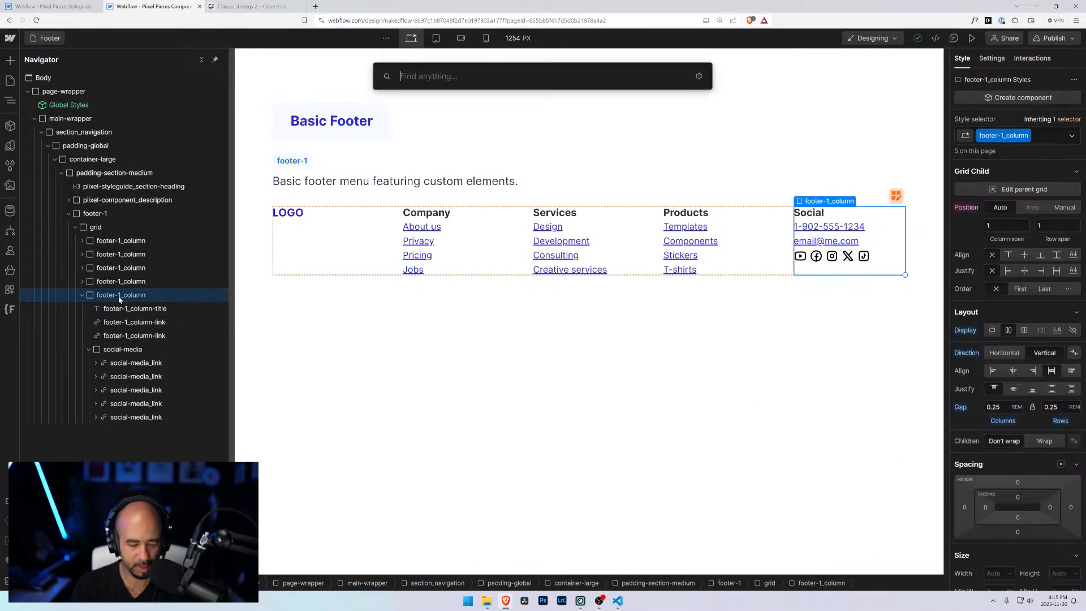
pyautogui.write('link')
pyautogui.press('Return')
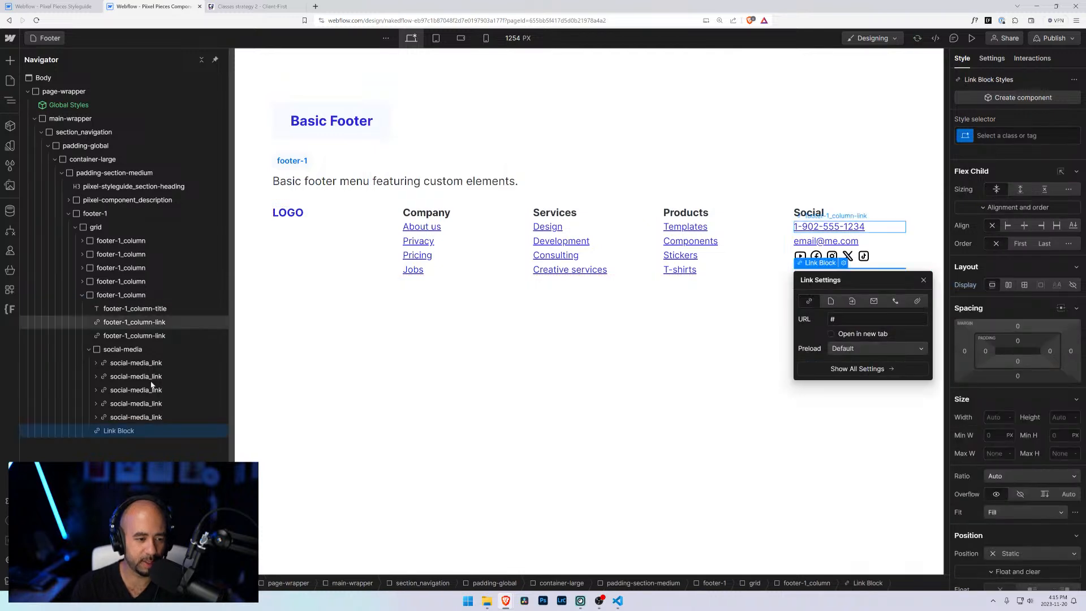
pyautogui.moveTo(134, 433); pyautogui.dragTo(130, 324)
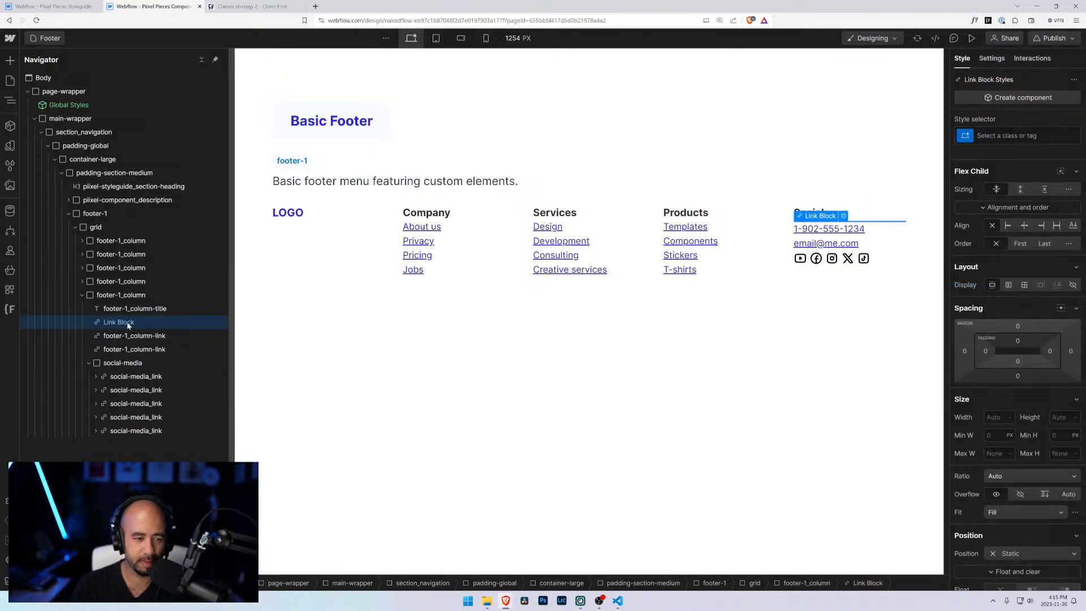
# Step: Insert an HTML embed inside the new link block and paste in the phone icon's SVG code
pyautogui.hotkey('ctrl', 'k')
pyautogui.write('emb')
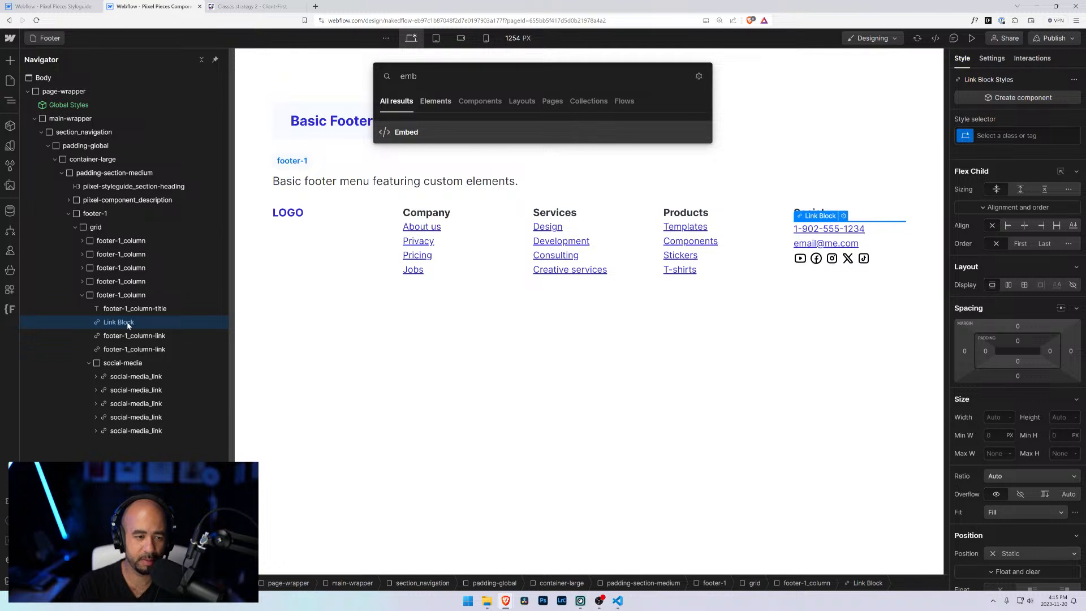
pyautogui.press('Return')
pyautogui.write('social-media_link')
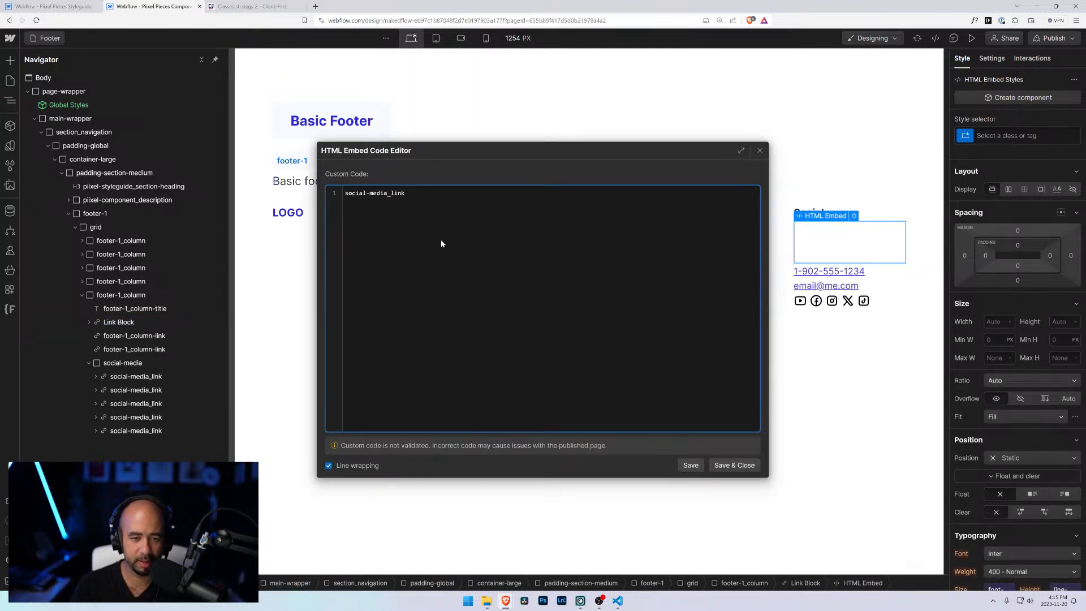
pyautogui.hotkey('ctrl', 'a')
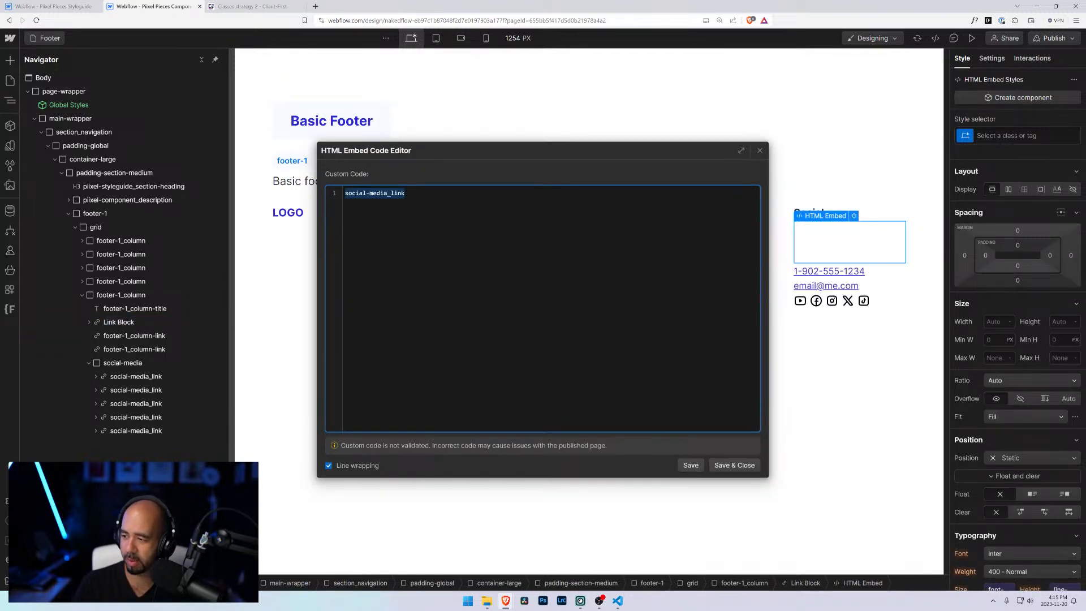
pyautogui.hotkey('alt', 'Tab')
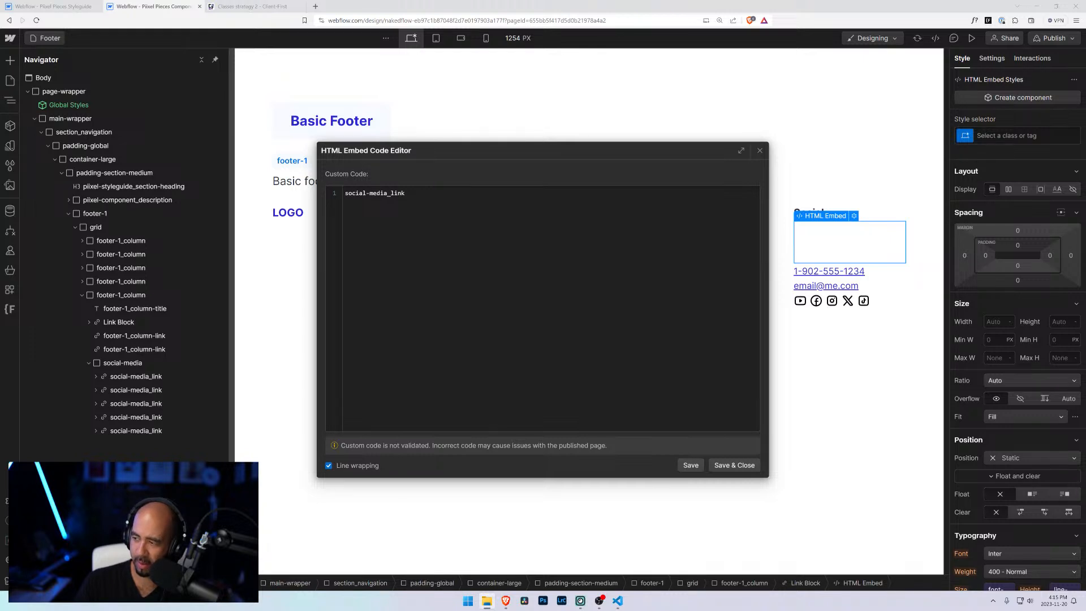
pyautogui.press('super+s')
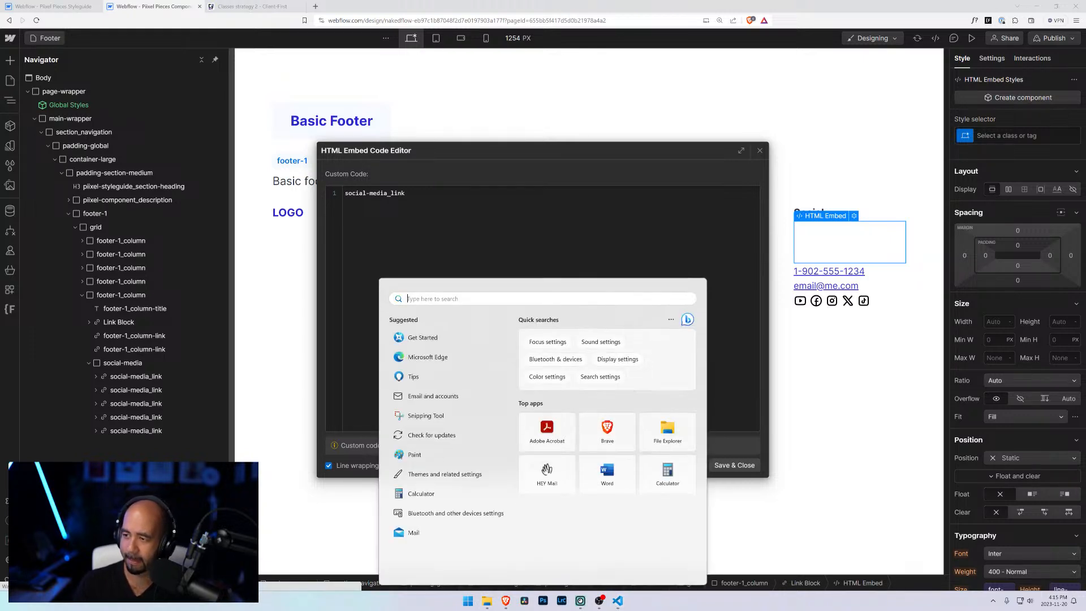
pyautogui.press('Escape')
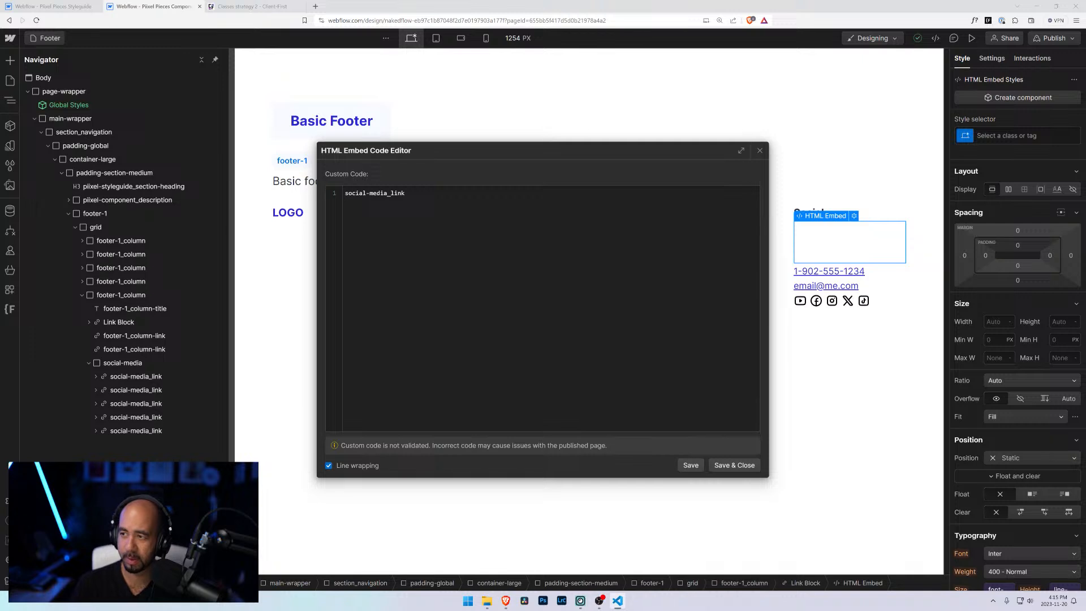
pyautogui.click(547, 232)
pyautogui.hotkey('ctrl', 'a')
pyautogui.write('<svg width="24" height="24" viewBox="0 0 24 24" fill="none" xmlns="http://www.w3.org/2000/svg"> <path fill-rule="evenodd" clip-rule="evenodd" d="M3.16427 6.68493C3.37003 5.49156 4.05163 4.53428 4.78581 3.80011C5.95886 2.62708 7.89927 2.76651 8.89257 4.09519L10.514 6.26415C11.4069 7.45849 11.287 9.12732 10.2326 10.1818L10.1214 10.2929C9.73089 10.6834 9.73089 11.3166 10.1214 11.7071L12.293 13.8787C12.6835 14.2692 13.3167 14.2692 13.7072 13.8787L13.8184 13.7675C14.8728 12.7131 16.5416 12.5932 17.736 13.4861L19.9213 15.1197C21.2414 16.1066 21.3799 18.0345 20.2144 19.1999C19.4721 19.9422 18.5043 20.6349 17.2963 20.8435C15.0722 21.2275 10.8094 21.2235 6.79298 17.2071C2.77471 13.1889 2.78174 8.90351 3.16427 6.68493ZM6.20001 5.21434C5.62388 5.79045 5.24428 6.39204 5.13519 7.02476C4.8267 8.8139 4.78142 12.3671 8.2072 15.7929C11.6346 19.2203 15.168 19.1814 16.956 18.8727C17.6009 18.7613 18.2129 18.373 18.8002 17.7857C19.1041 17.4817 19.068 16.979 18.7237 16.7216L16.5384 15.0879C16.1403 14.7903 15.5841 14.8303 15.2326 15.1817L15.1214 15.2929C13.9498 16.4645 12.0503 16.4645 10.8788 15.2929L8.7072 13.1213C7.53563 11.9498 7.53562 10.0503 8.7072 8.8787L8.81836 8.76754C9.16984 8.41606 9.2098 7.85978 8.91218 7.46167L7.29071 5.29271C7.0269 4.93982 6.51155 4.9028 6.20001 5.21434Z" fill="black"/> </svg>')
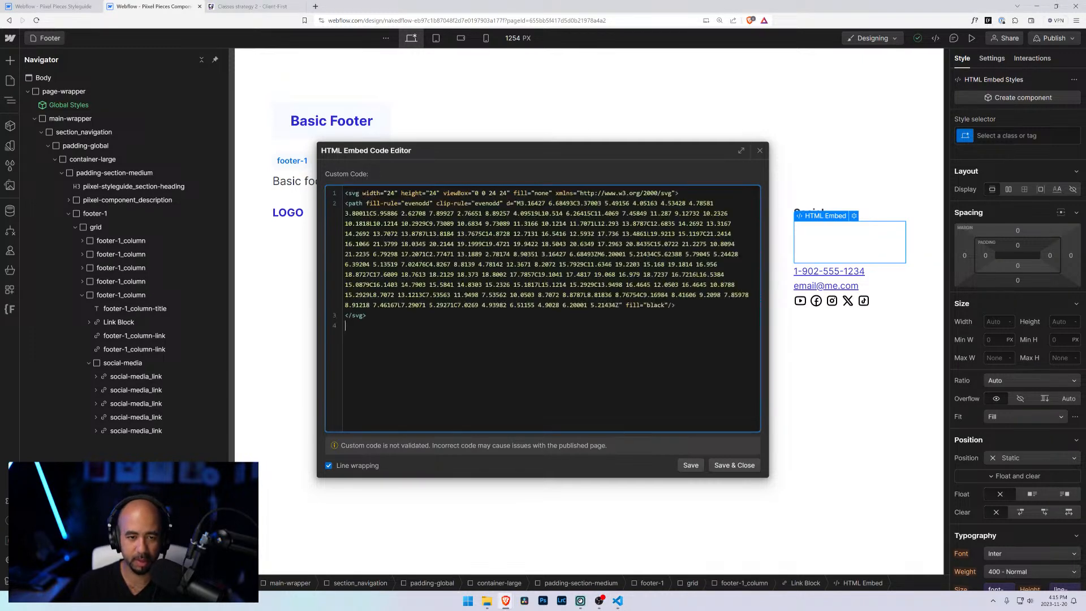
pyautogui.click(716, 465)
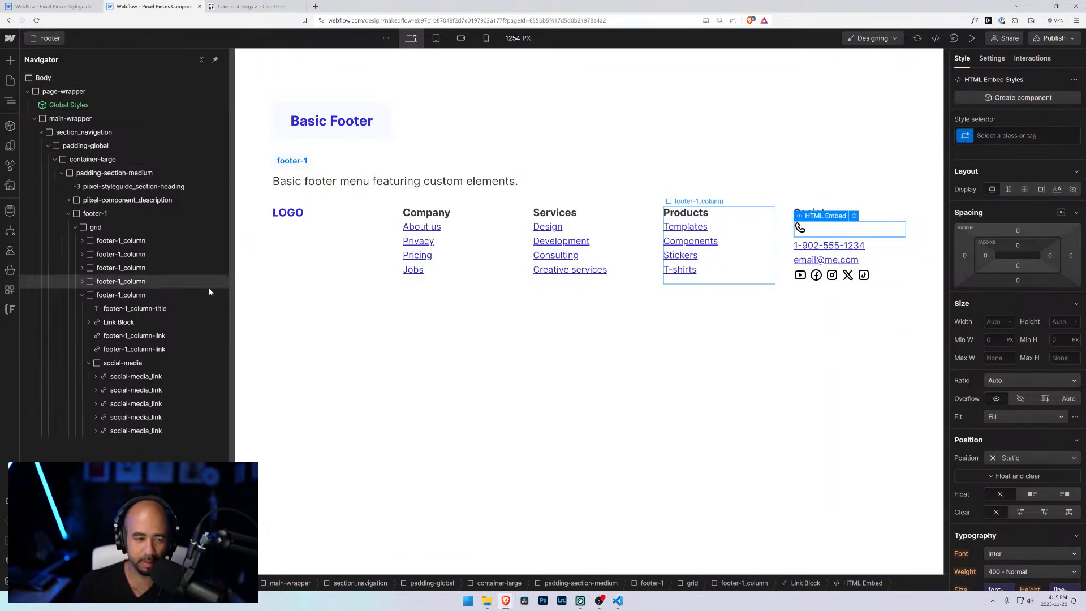
# Step: Add a text block inside the link block and paste the phone number into it
pyautogui.click(120, 323)
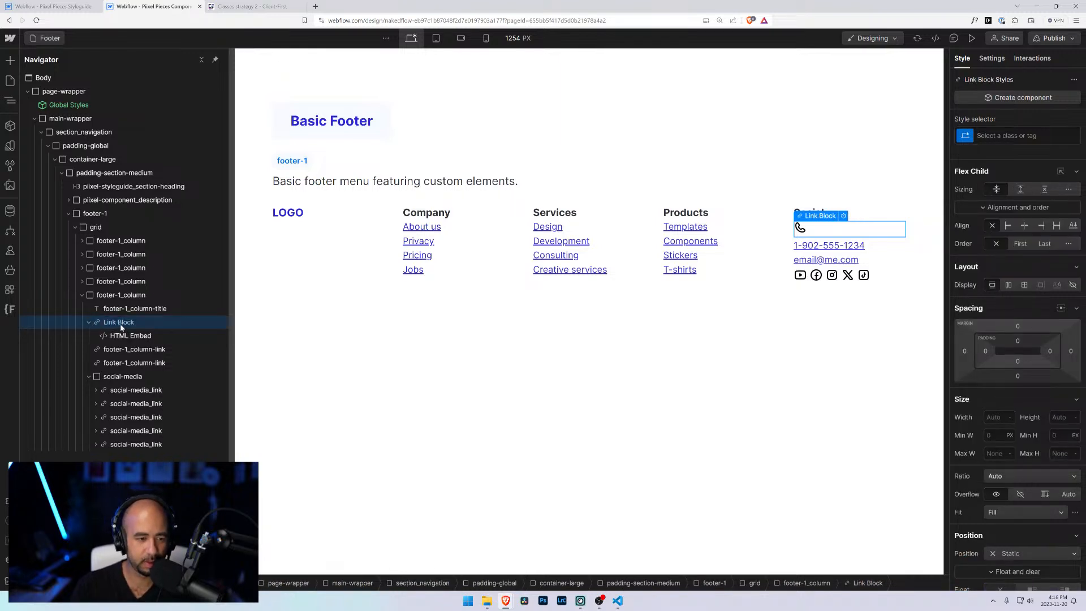
pyautogui.hotkey('ctrl', 'k')
pyautogui.write('te')
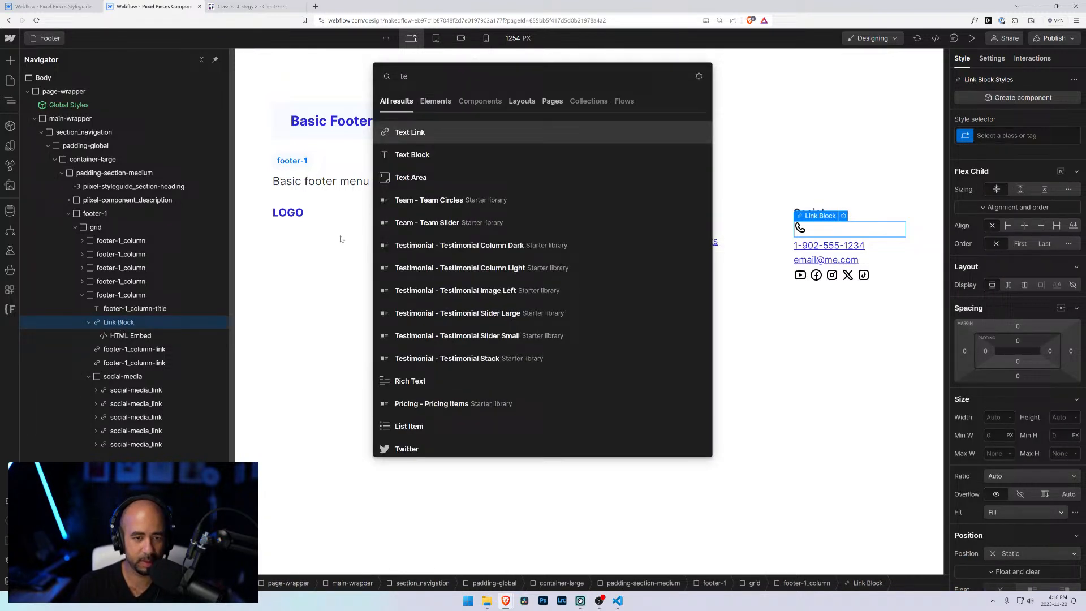
pyautogui.click(403, 156)
pyautogui.doubleClick(830, 270)
pyautogui.hotkey('ctrl', 'c')
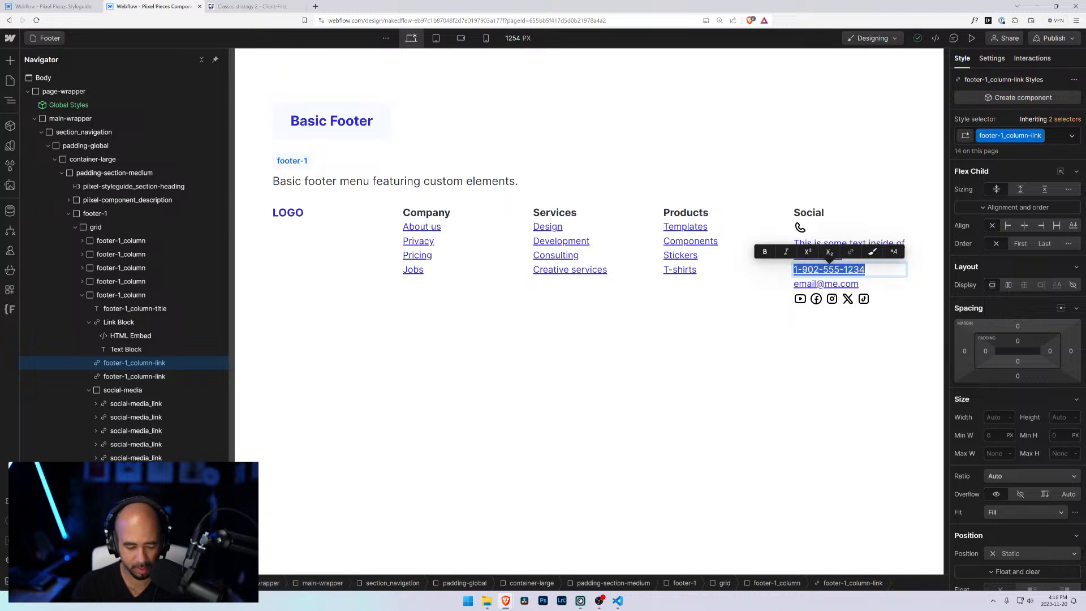
pyautogui.click(840, 244)
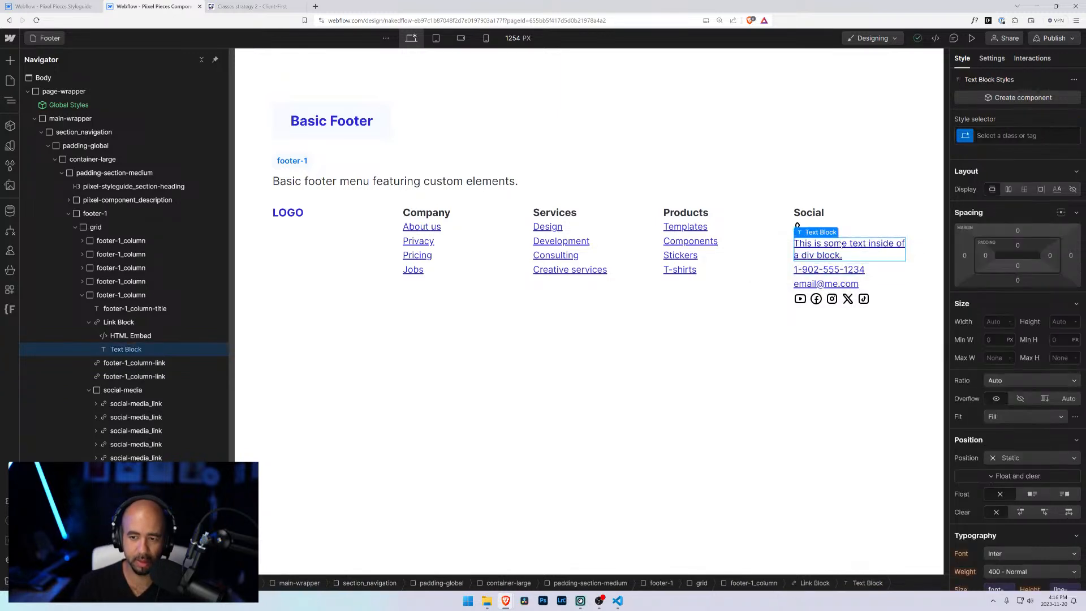
pyautogui.doubleClick(841, 244)
pyautogui.hotkey('ctrl', 'v')
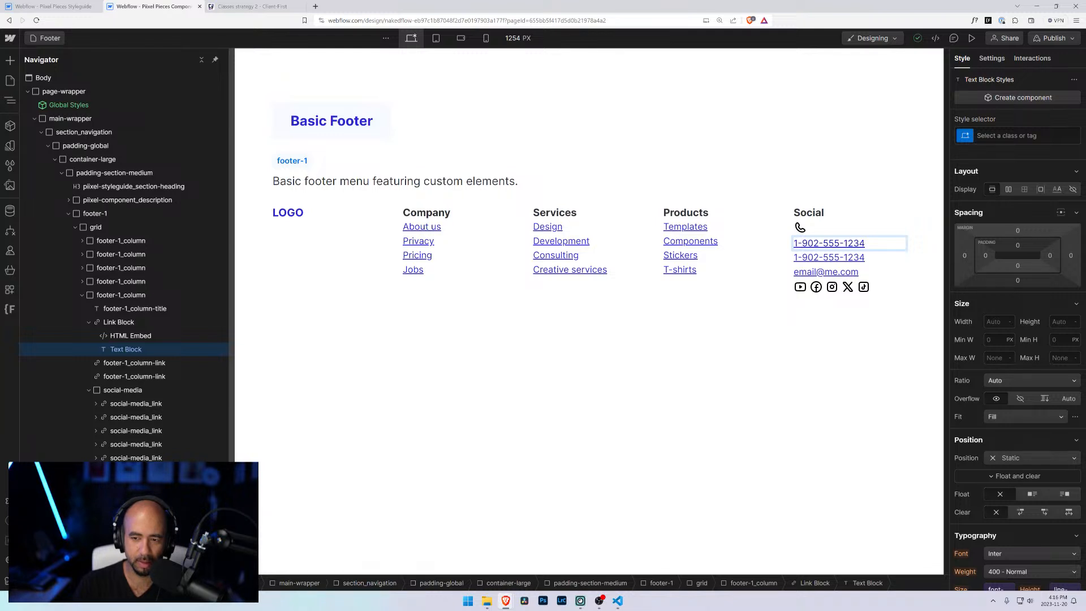
# Step: Delete the original phone number text link from the Social column
pyautogui.click(147, 362)
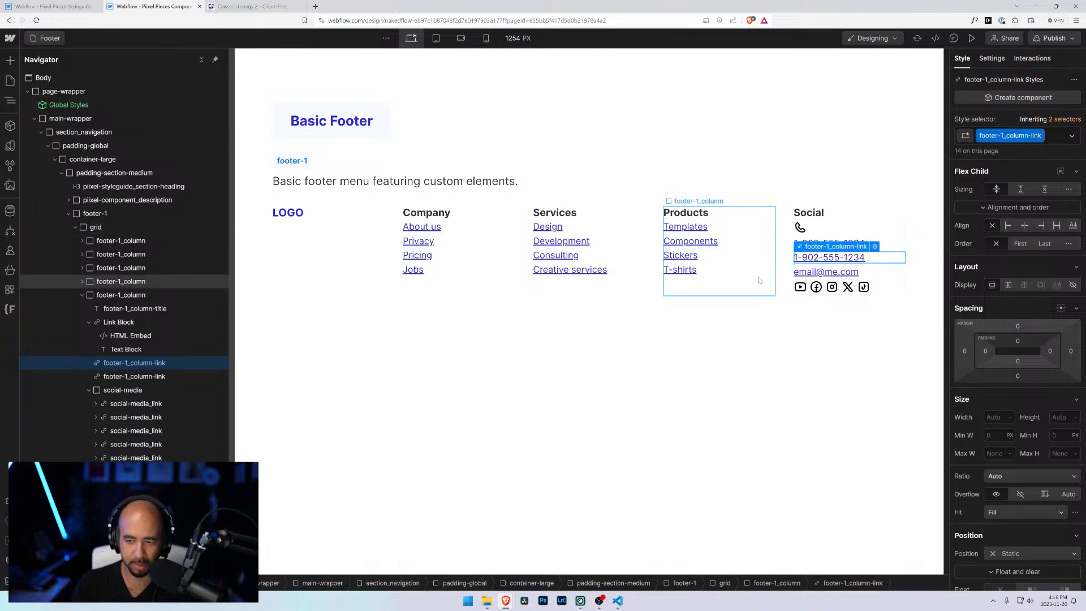
pyautogui.press('Delete')
pyautogui.click(122, 322)
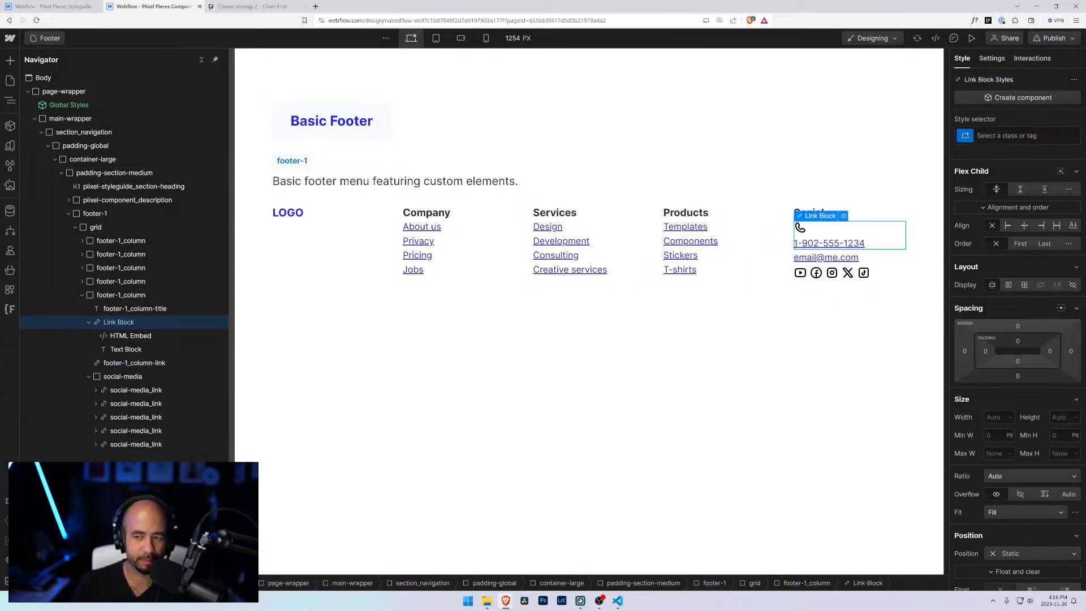
pyautogui.hotkey('ctrl', 'Return')
pyautogui.write('footer_')
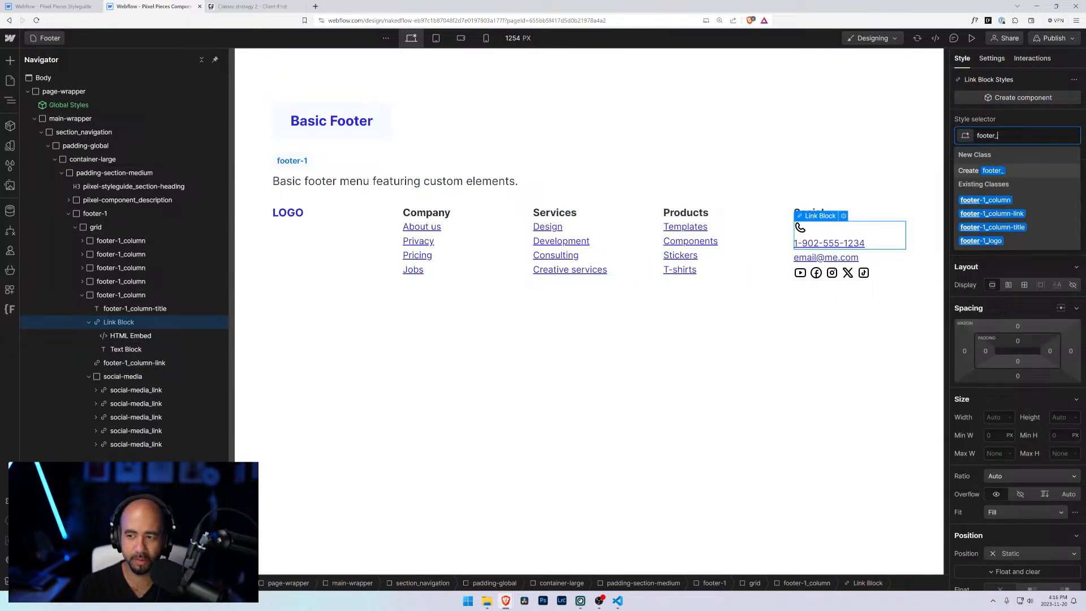
pyautogui.press('BackSpace')
pyautogui.write('-1_')
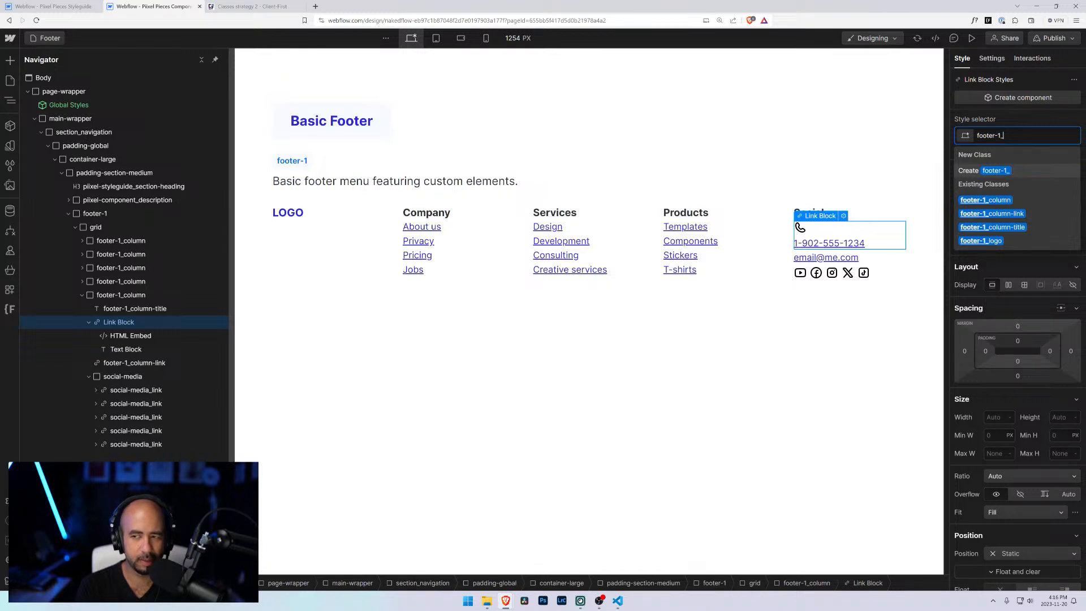
pyautogui.write('link')
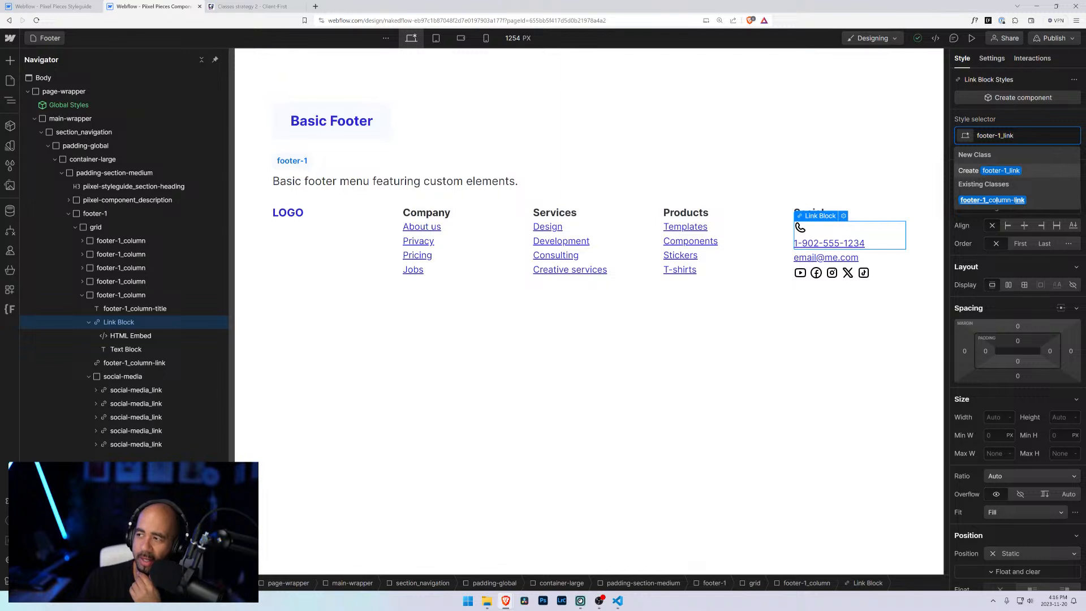
pyautogui.press('Escape')
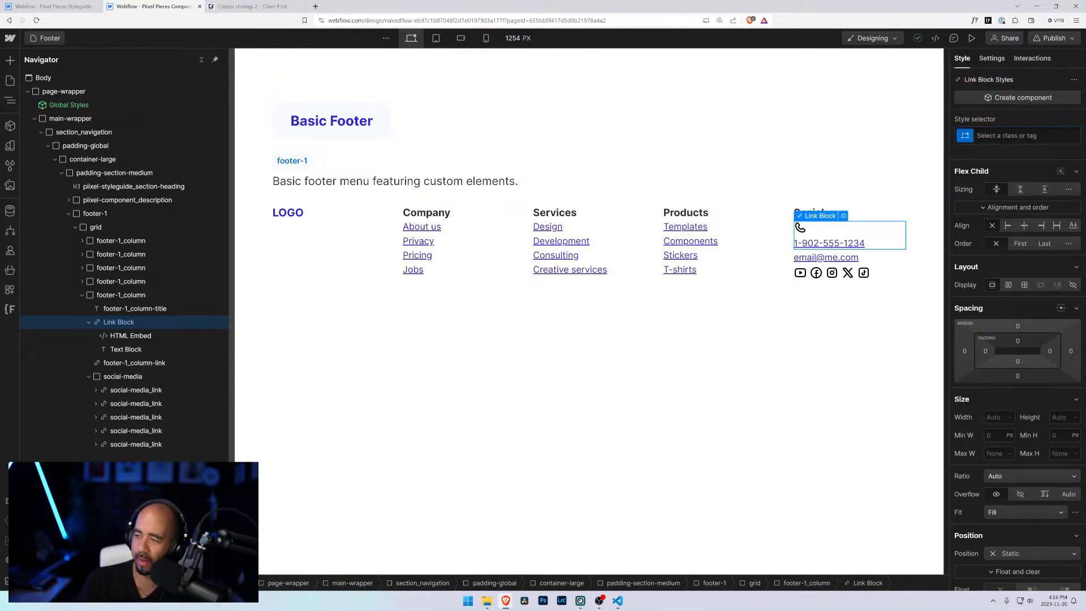
# Step: Apply the social-media_link class plus an is-with-icon combo class to the phone link block
pyautogui.hotkey('ctrl', 'Return')
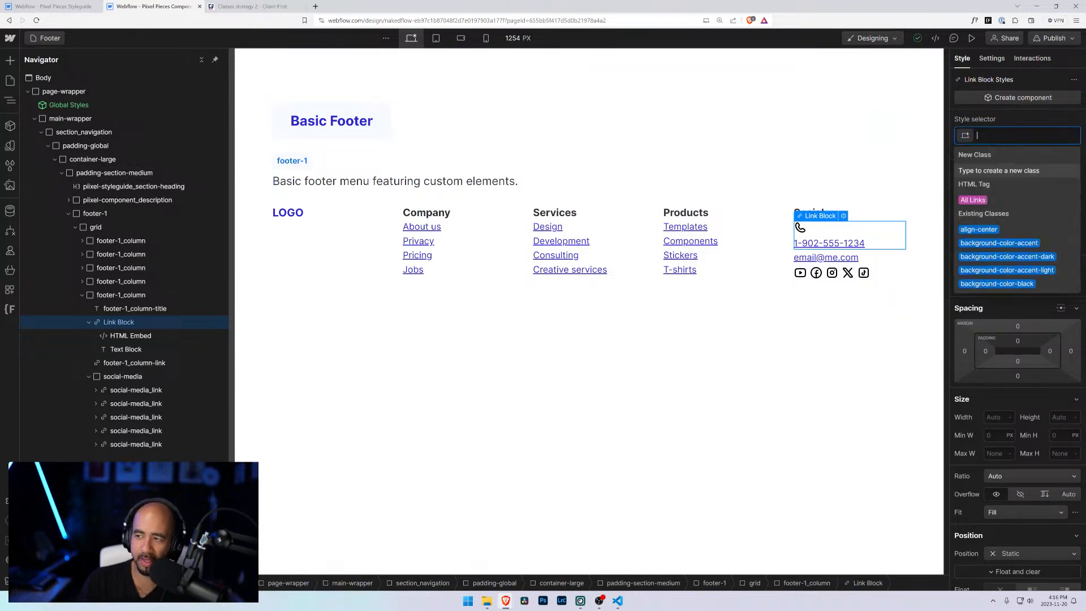
pyautogui.write('social')
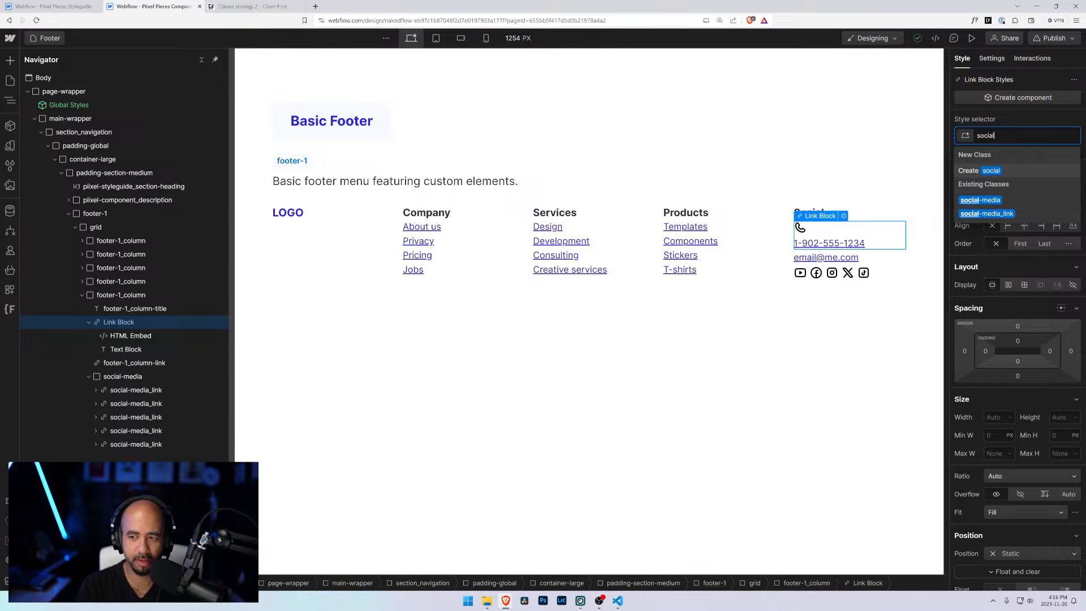
pyautogui.write('-')
pyautogui.press('Return')
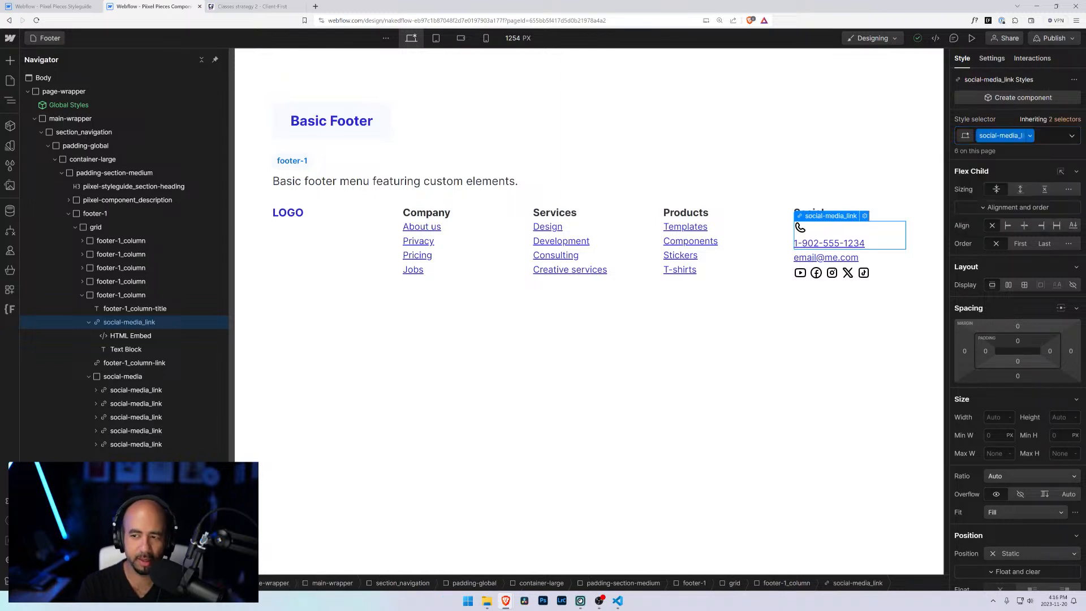
pyautogui.click(1052, 136)
pyautogui.write('-')
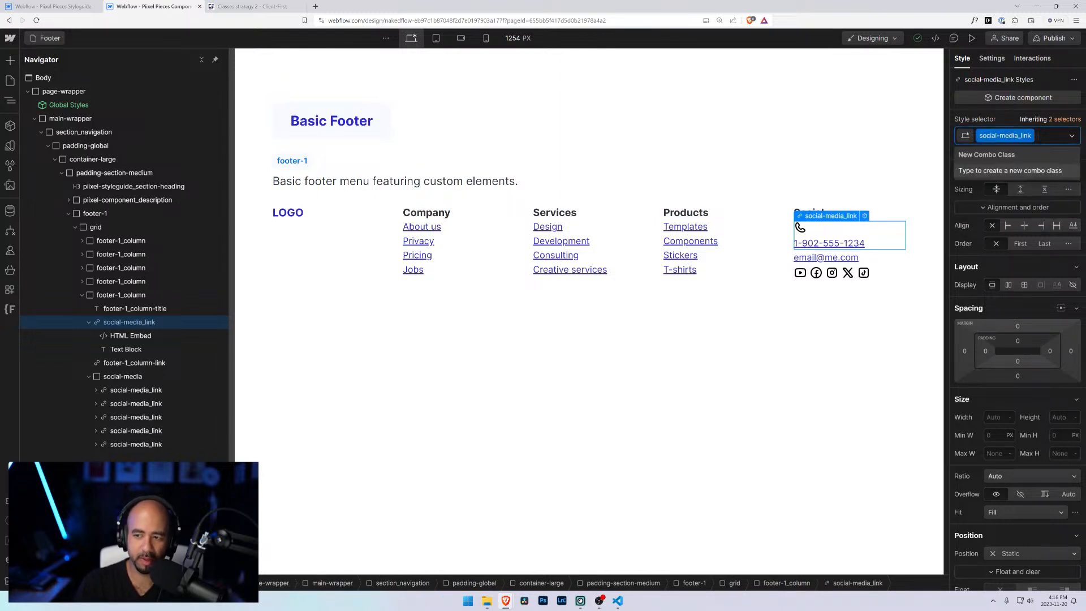
pyautogui.press('BackSpace')
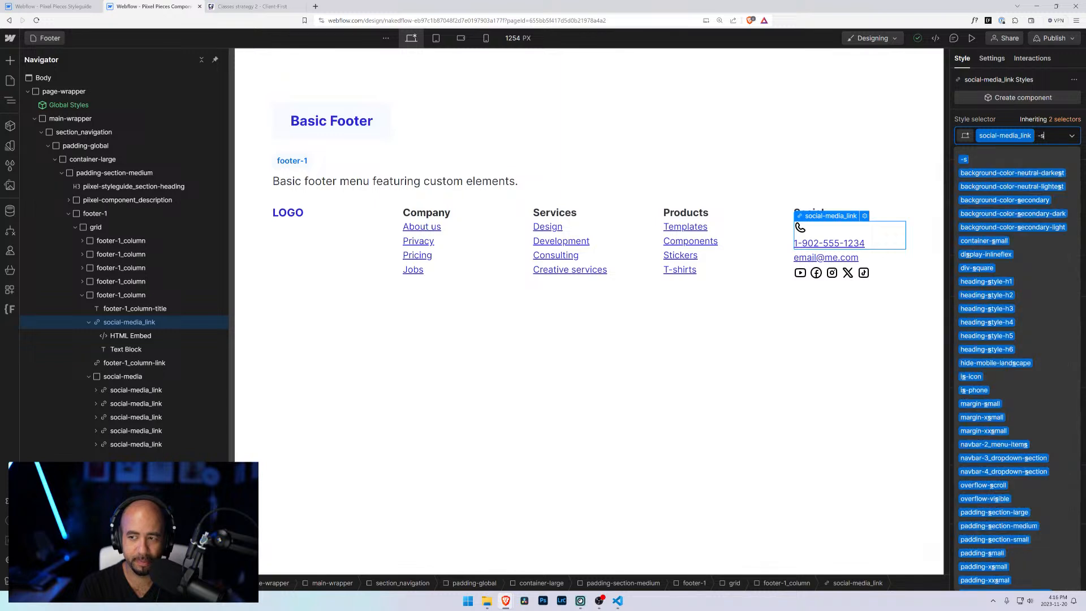
pyautogui.write('is-with-icon')
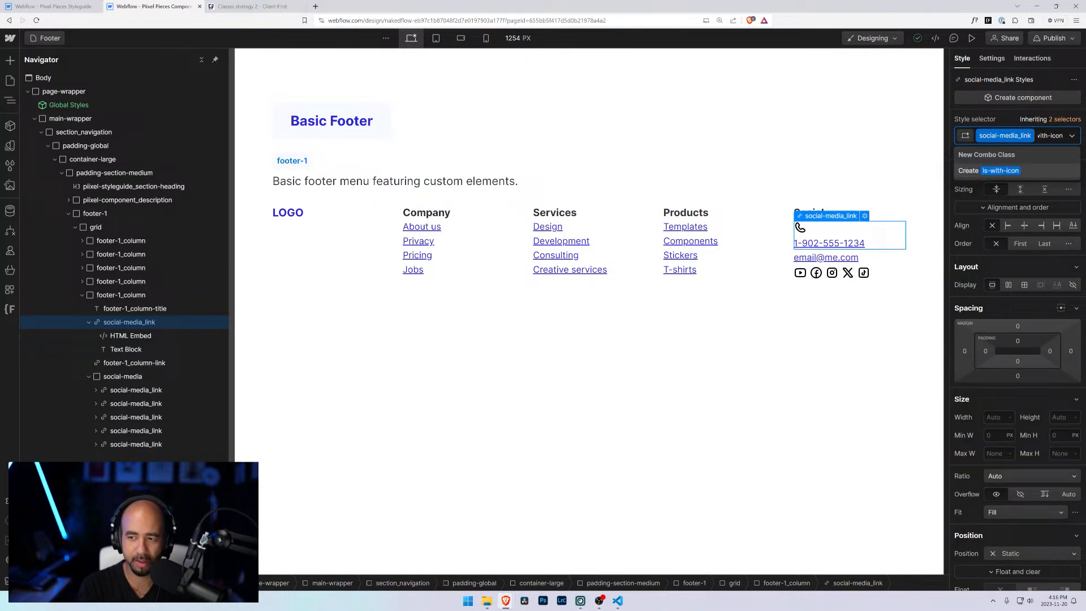
pyautogui.press('Return')
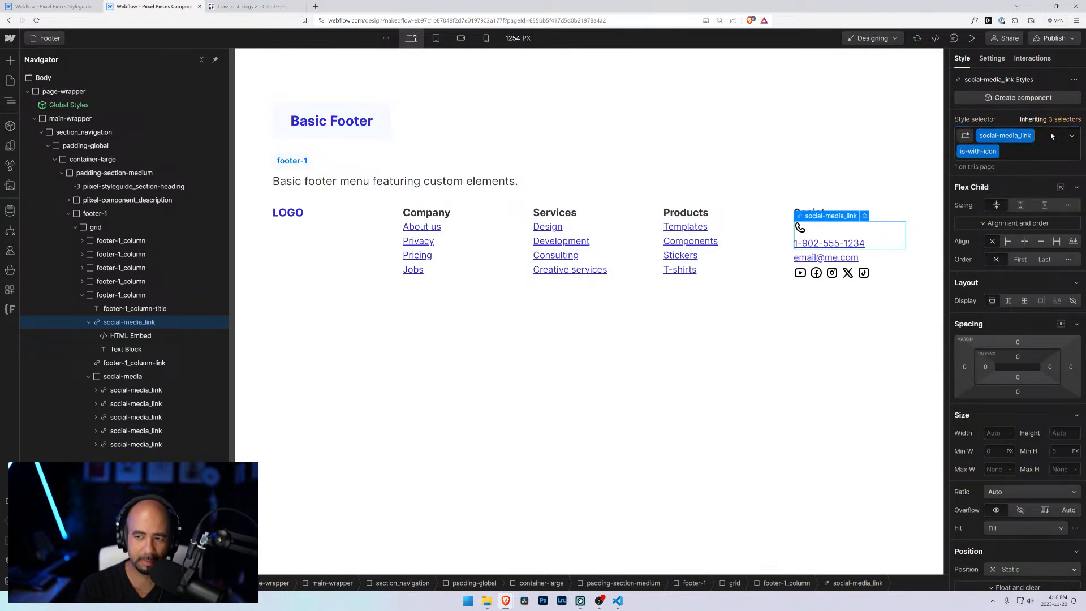
# Step: Inspect the phone link's HTML embed and an existing social-media link's classes
pyautogui.click(134, 335)
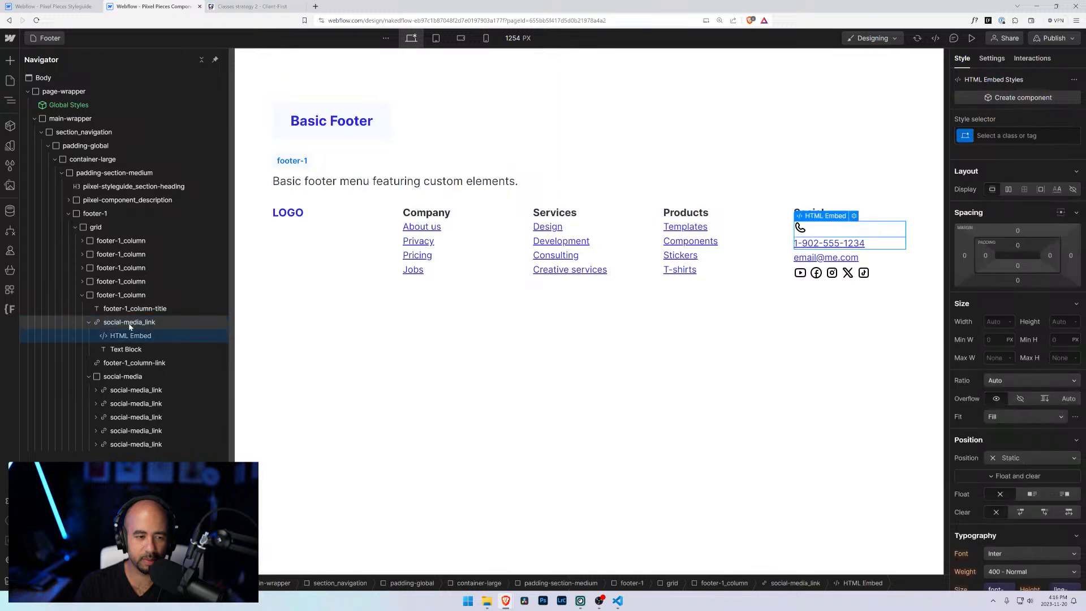
pyautogui.click(131, 324)
pyautogui.click(145, 395)
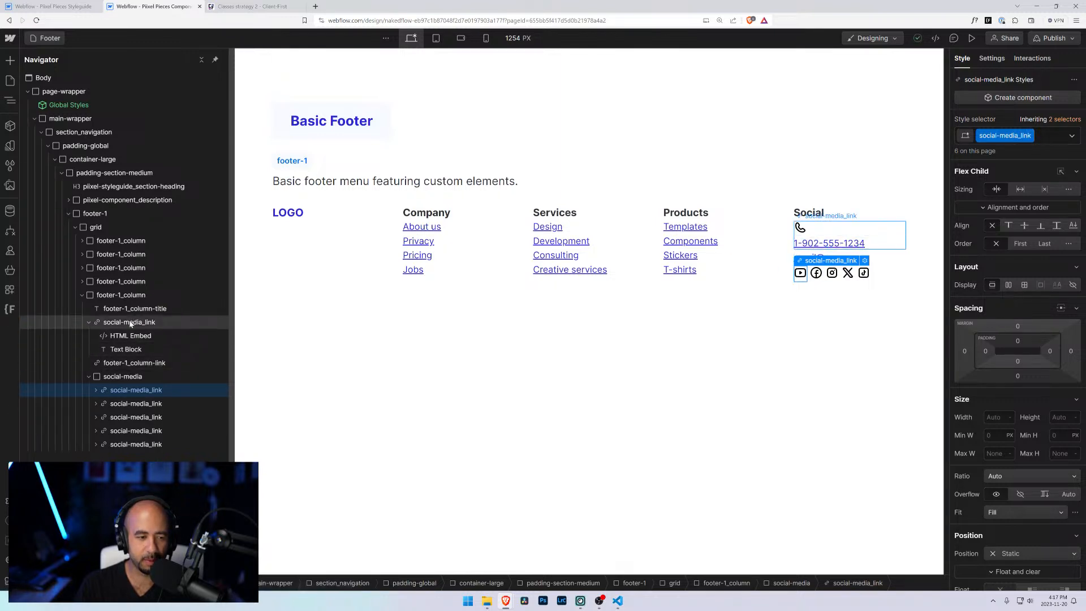
# Step: Replace the phone link block's classes with footer-1_column-link and add an is-with-icon combo class
pyautogui.click(129, 322)
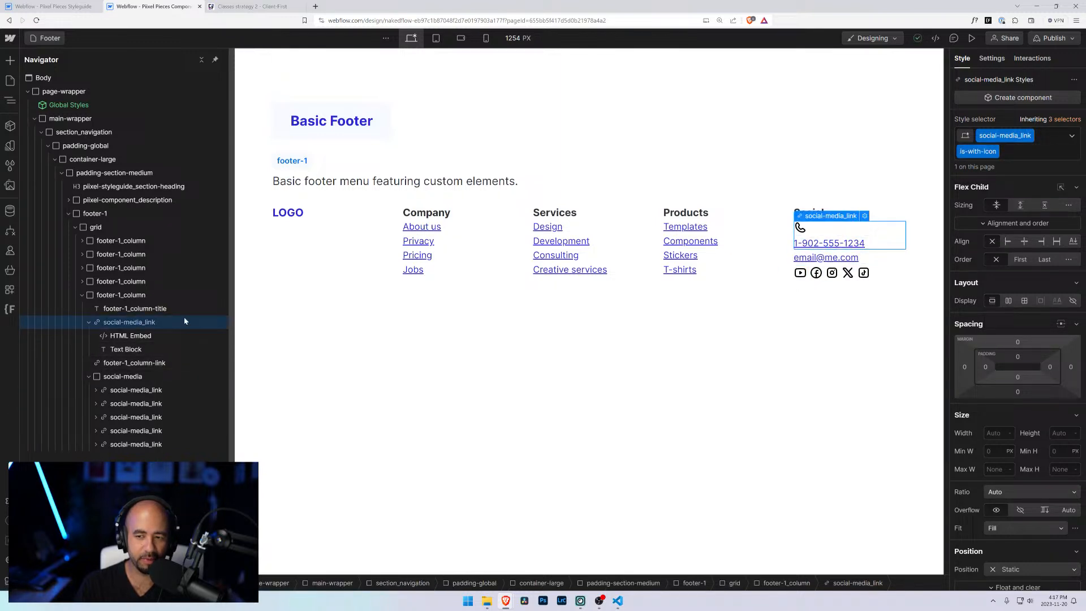
pyautogui.click(1019, 155)
pyautogui.press('BackSpace')
pyautogui.press('BackSpace')
pyautogui.write('foot')
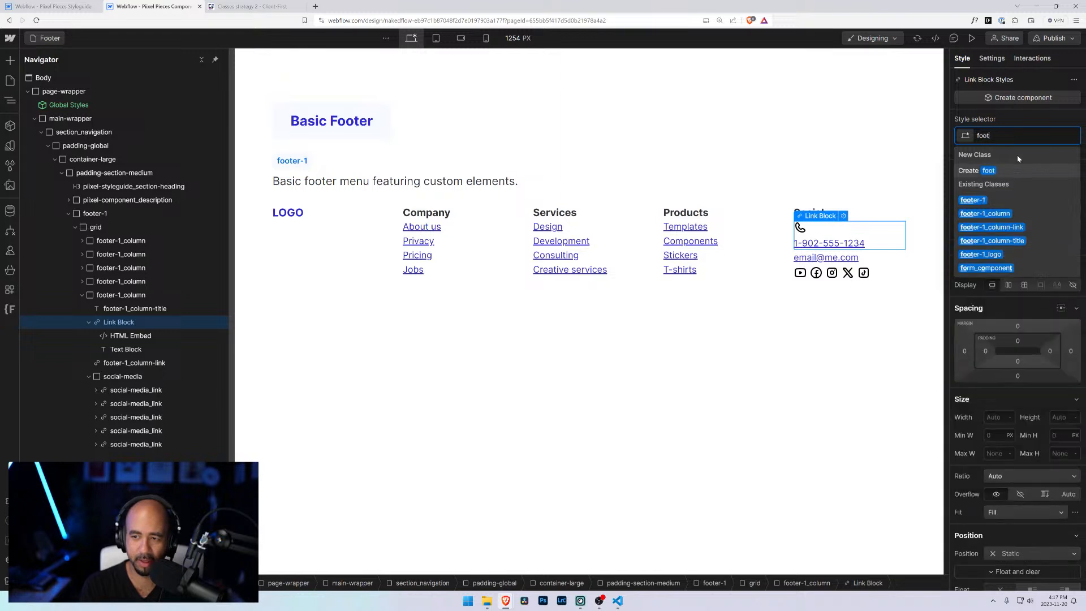
pyautogui.write('er')
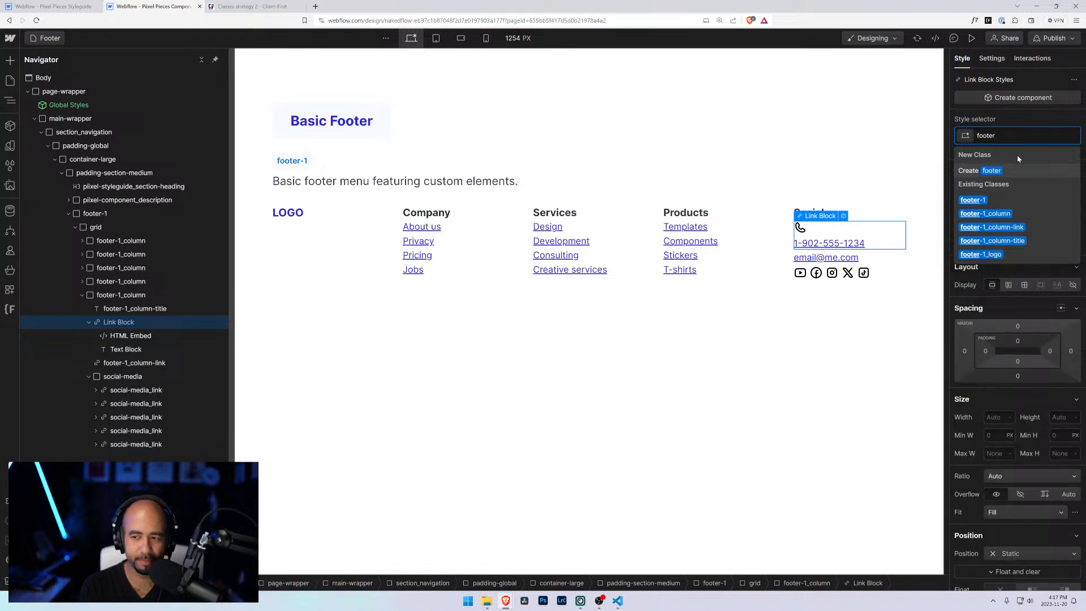
pyautogui.press('Down')
pyautogui.press('Down')
pyautogui.press('Down')
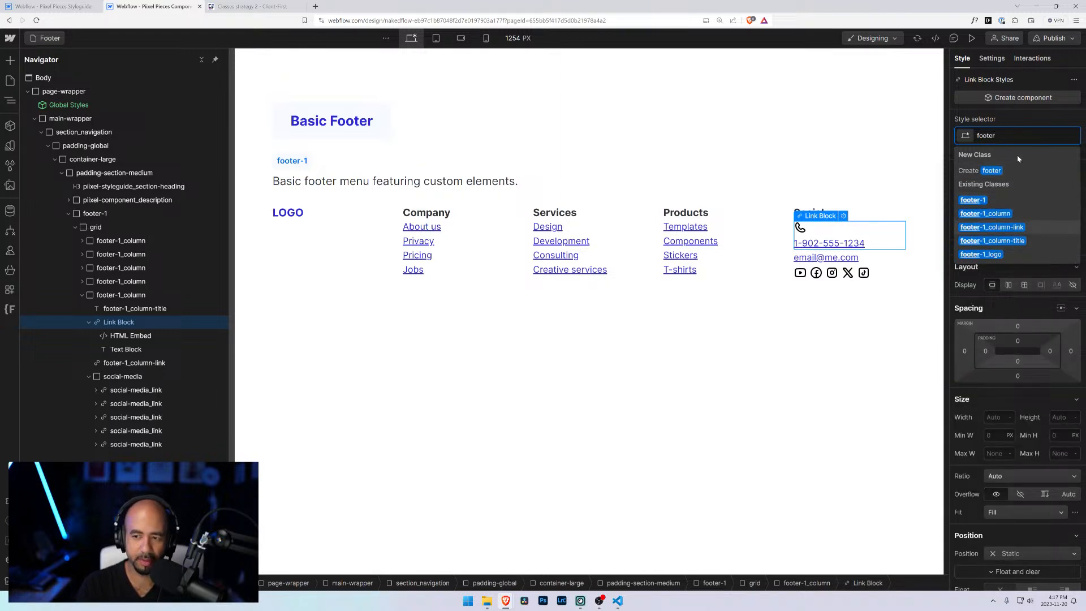
pyautogui.press('Return')
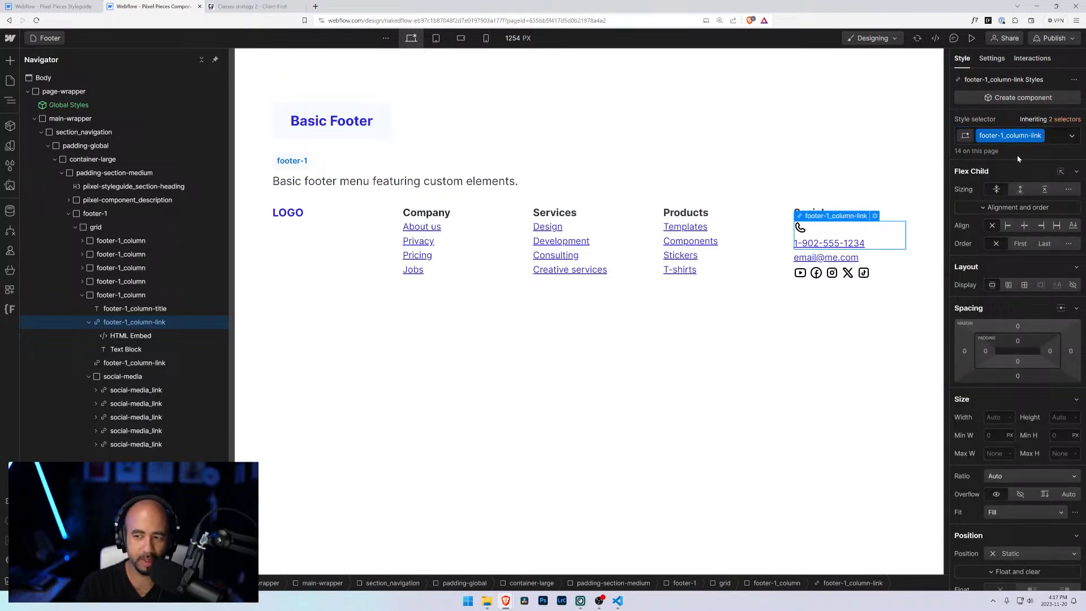
pyautogui.click(1061, 141)
pyautogui.write('is-with')
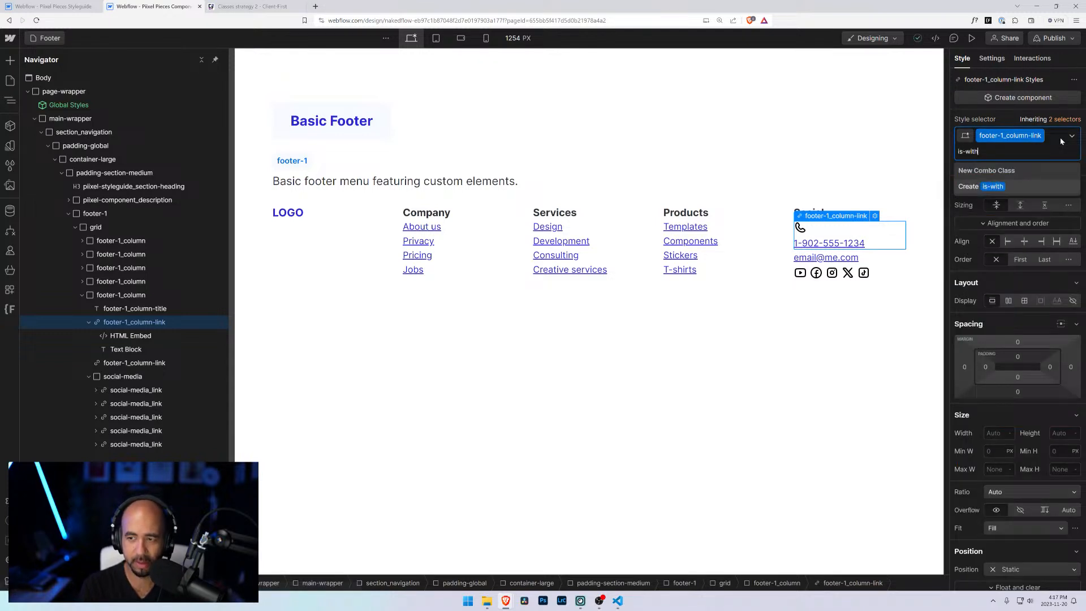
pyautogui.write('-icon')
pyautogui.press('Return')
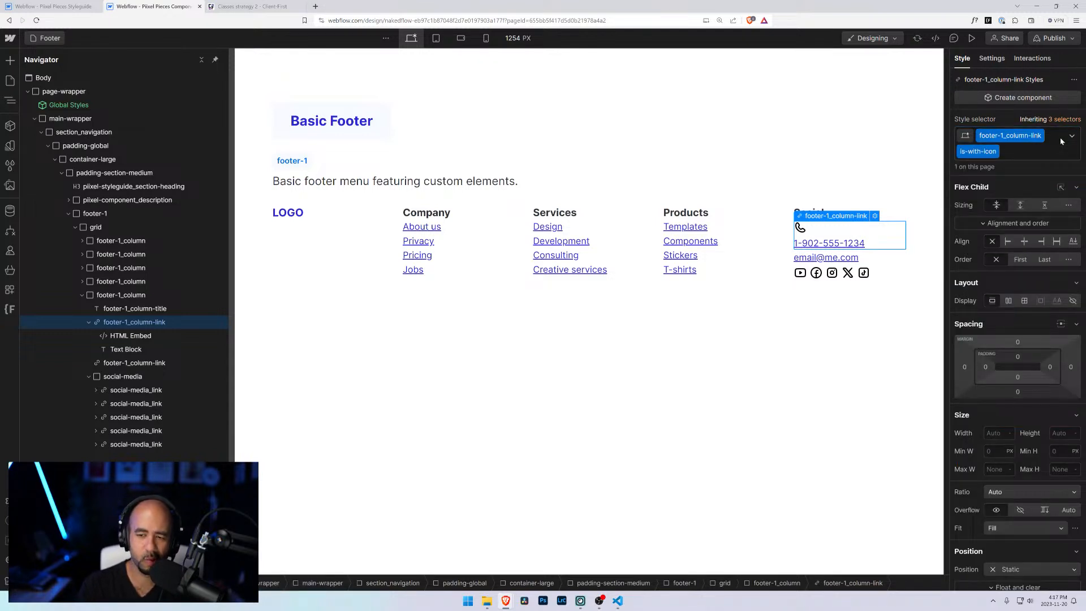
# Step: Review the button combo classes on the Piixel Pieces Styleguide, then return to the component library tab
pyautogui.hotkey('ctrl', 'shift', 'Tab')
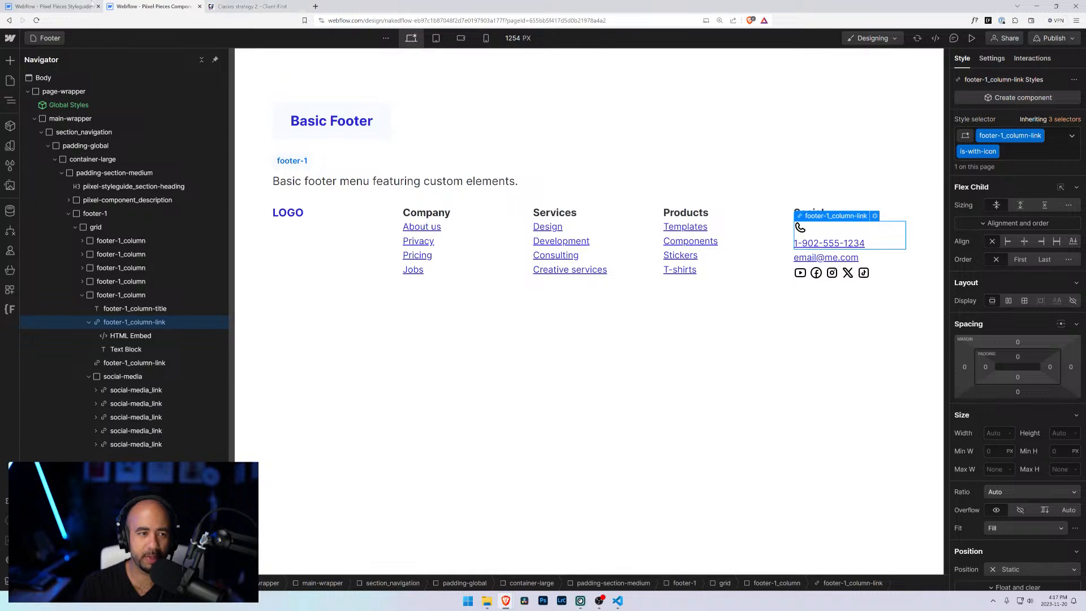
pyautogui.scroll(-9, 622, 283)
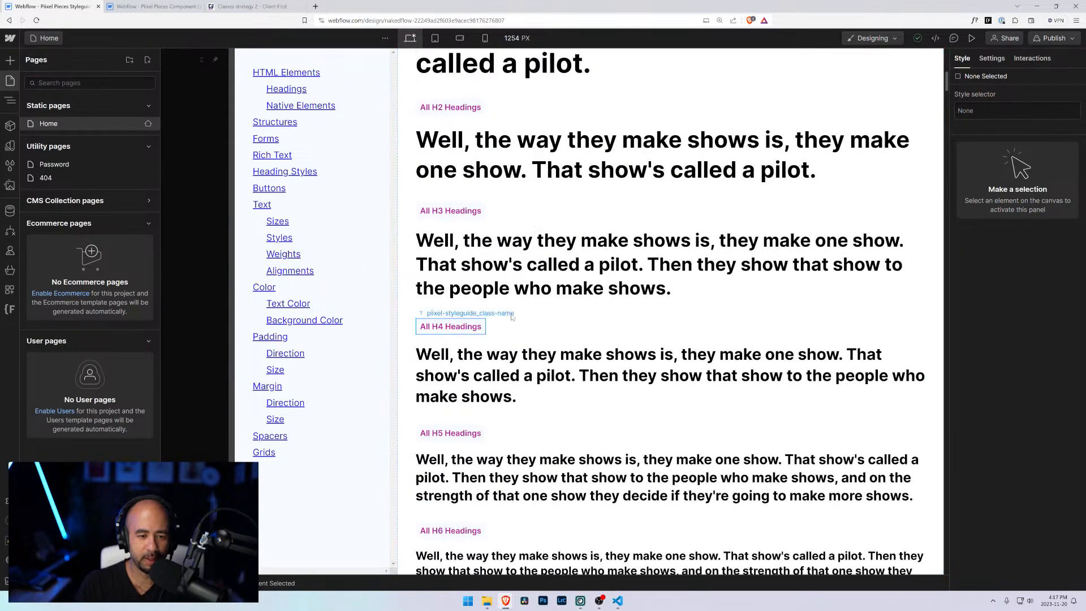
pyautogui.moveTo(950, 77); pyautogui.dragTo(949, 279)
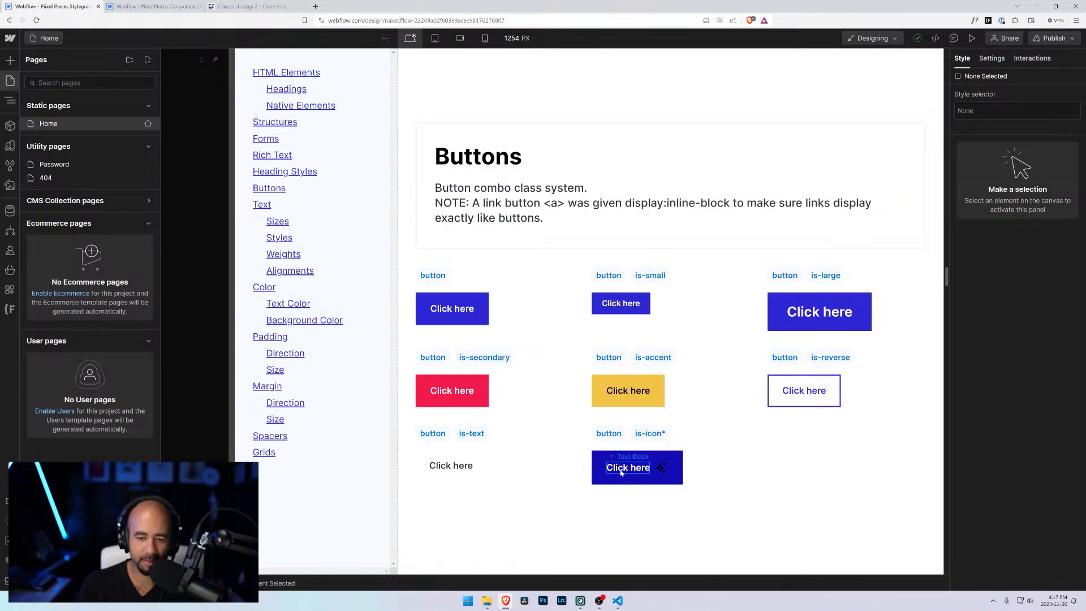
pyautogui.click(154, 7)
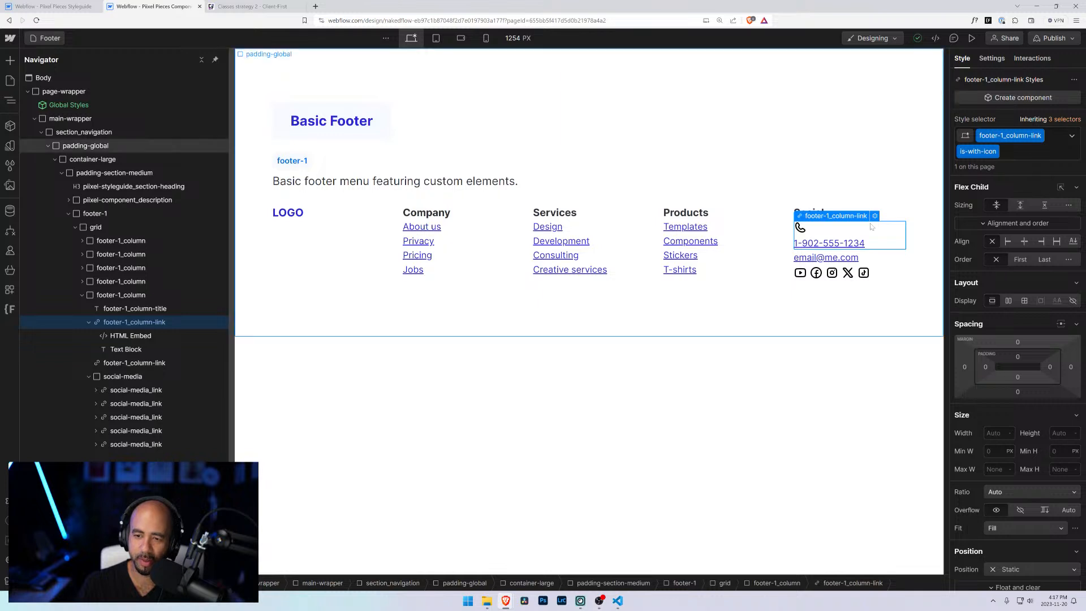
# Step: Try changing the footer column links' text colour to the secondary variable, then undo it
pyautogui.click(130, 311)
pyautogui.click(130, 324)
pyautogui.click(704, 228)
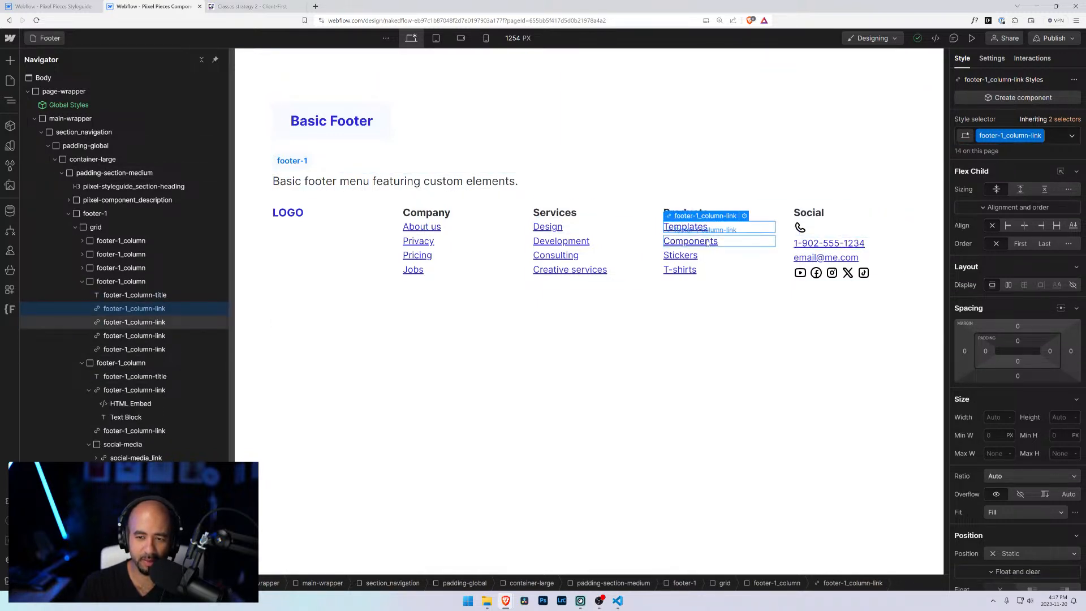
pyautogui.scroll(-5, 1011, 406)
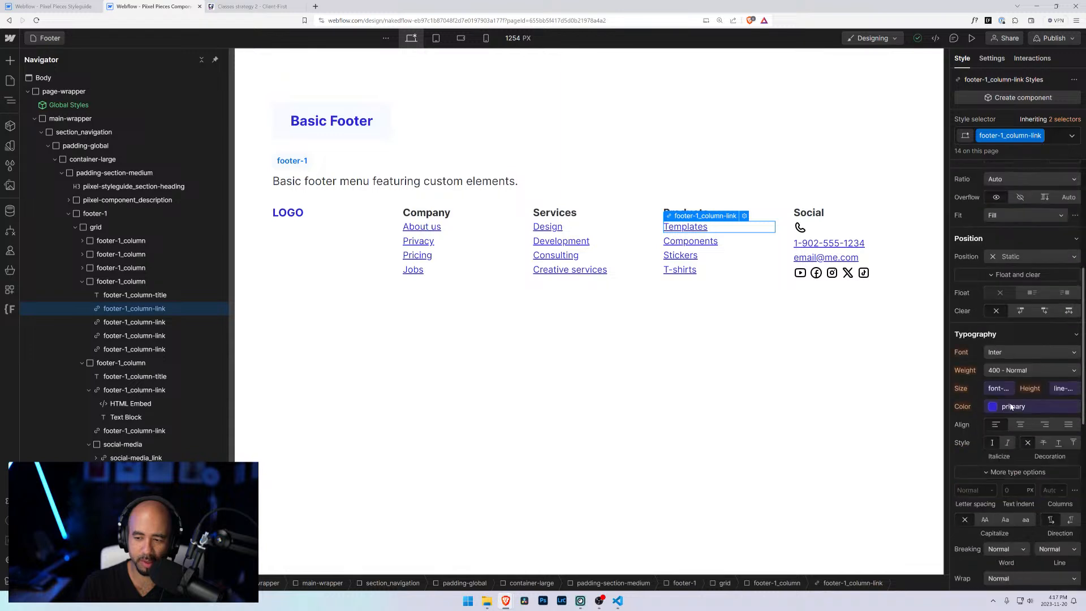
pyautogui.click(1012, 406)
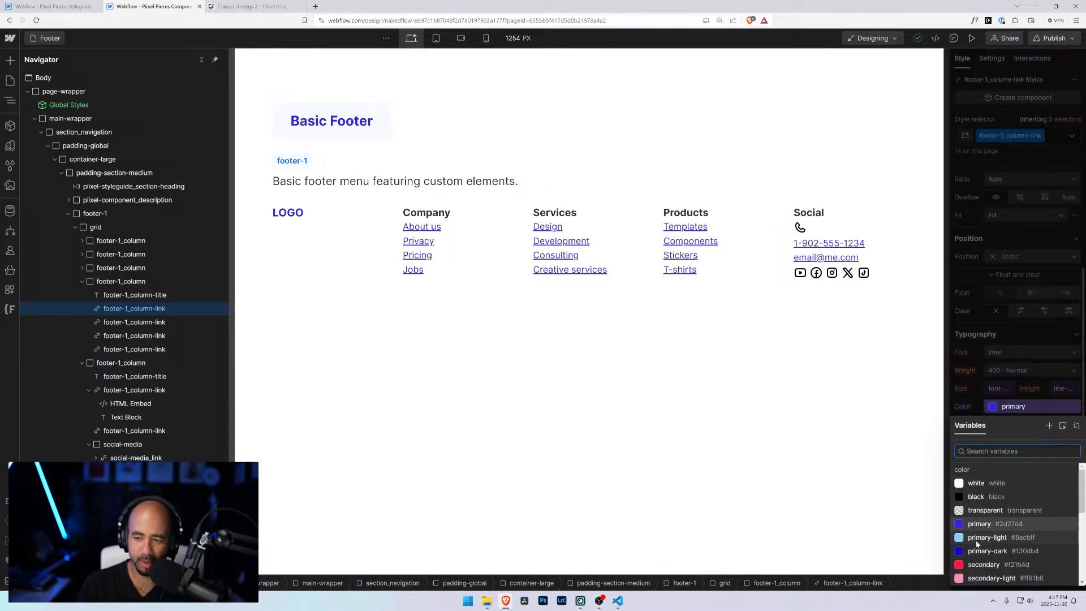
pyautogui.click(983, 563)
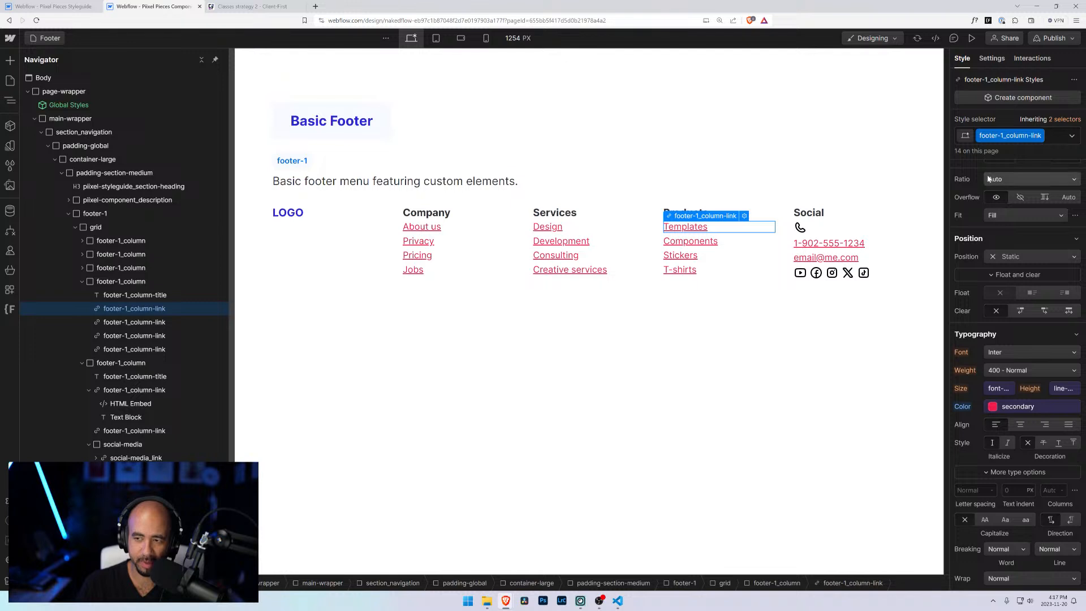
pyautogui.hotkey('ctrl', 'z')
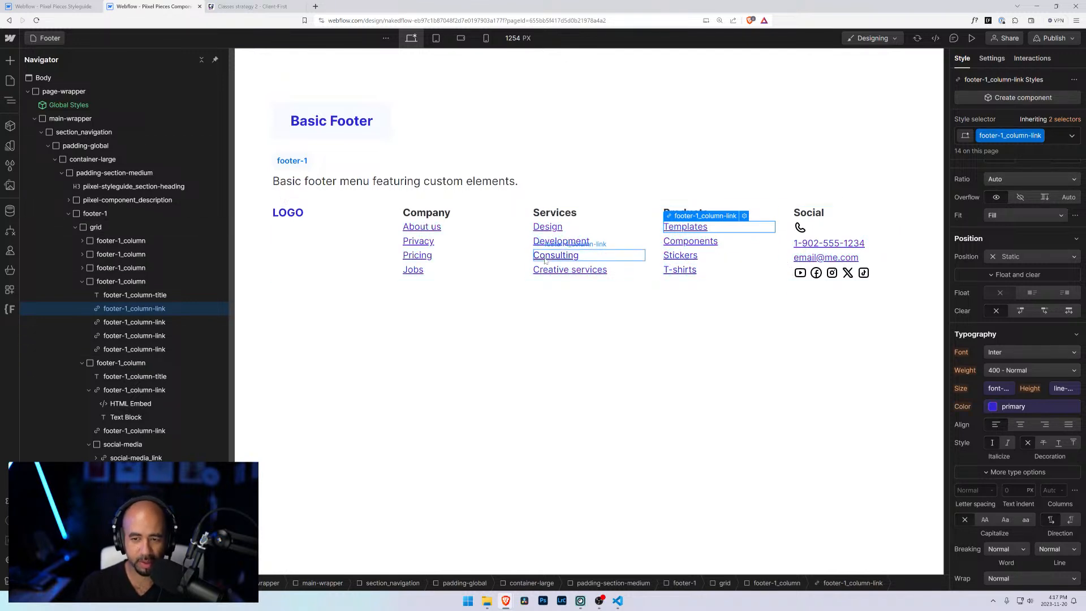
# Step: Set the phone link's is-with-icon combo class to horizontal flex display with items centred vertically
pyautogui.click(141, 390)
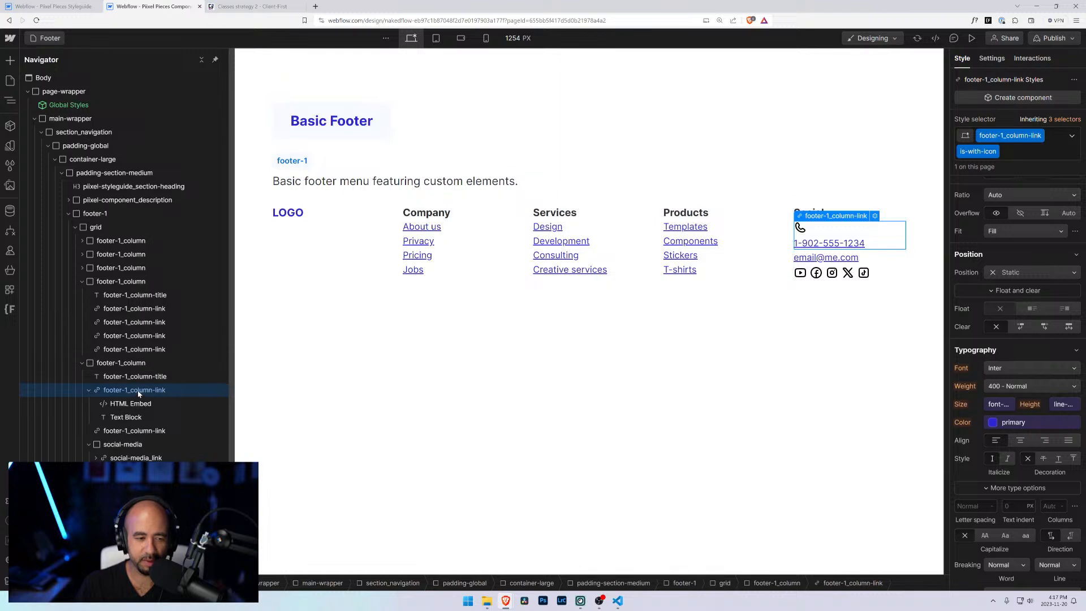
pyautogui.click(1004, 154)
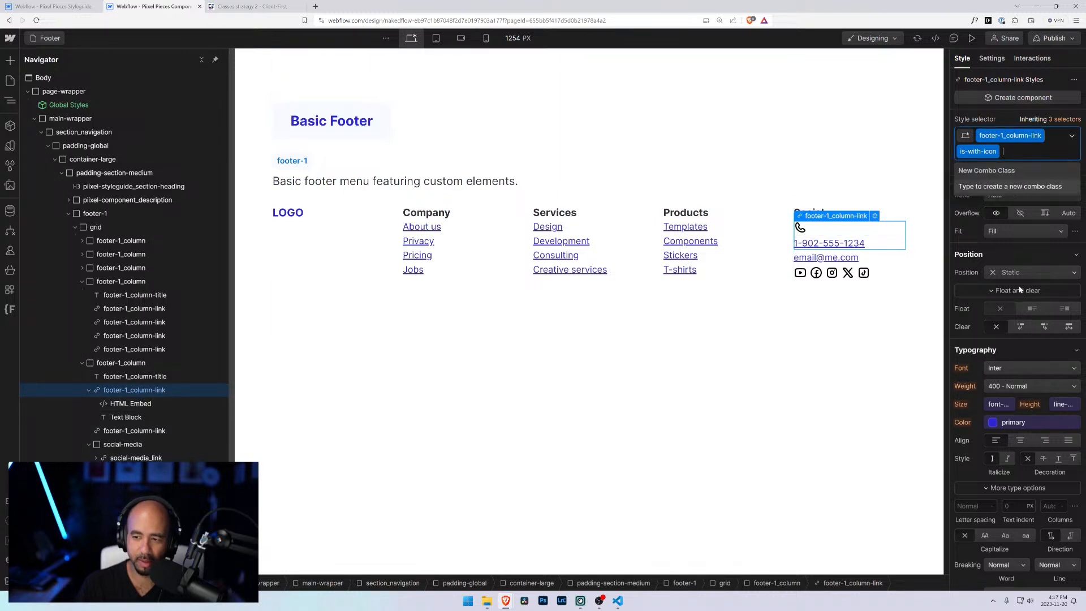
pyautogui.scroll(5, 1020, 289)
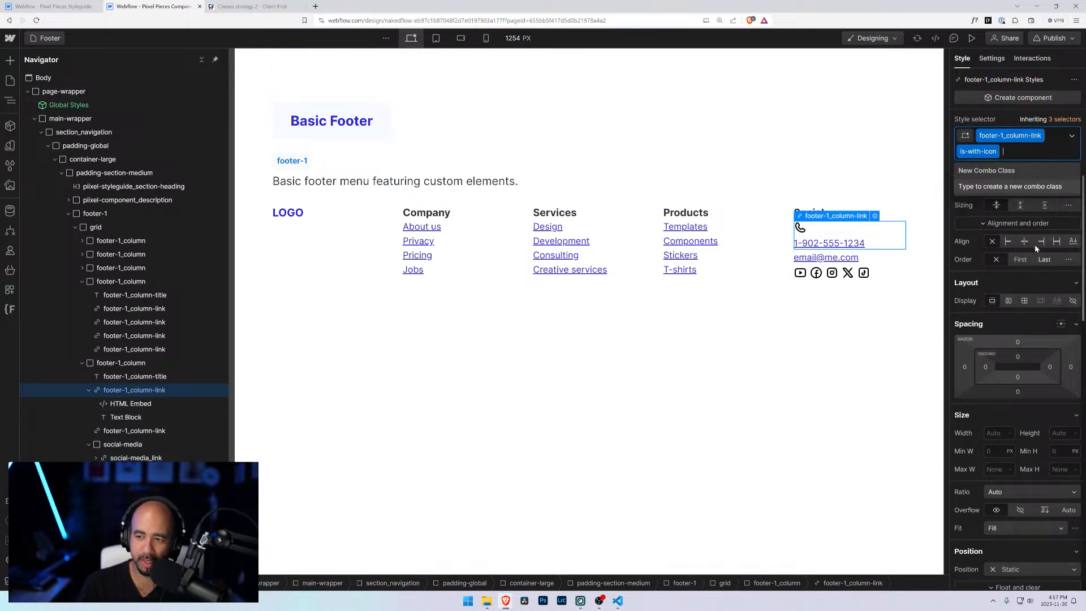
pyautogui.click(1009, 302)
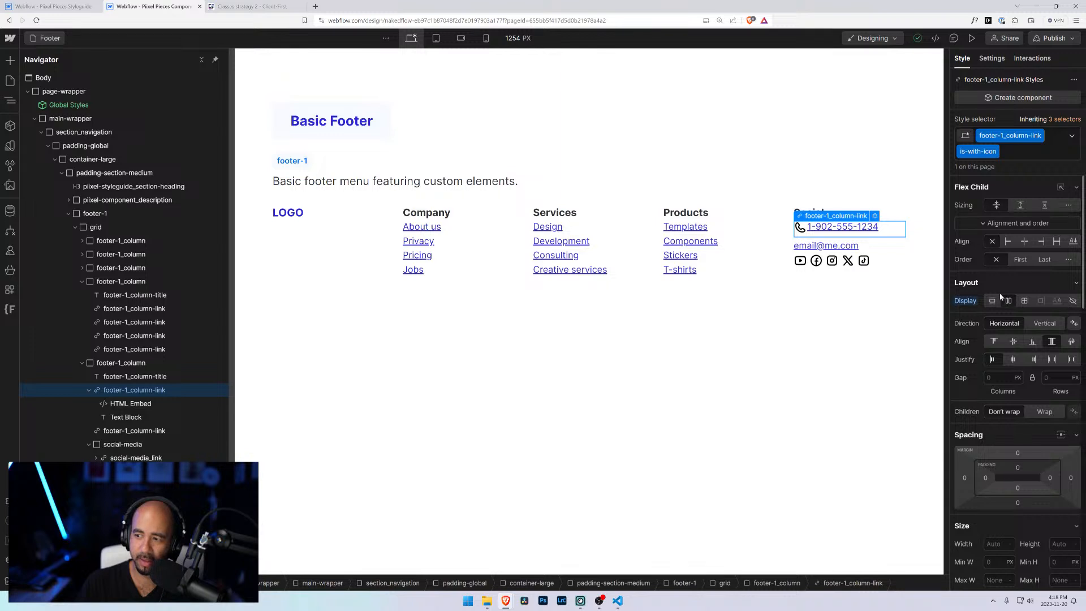
pyautogui.click(1014, 342)
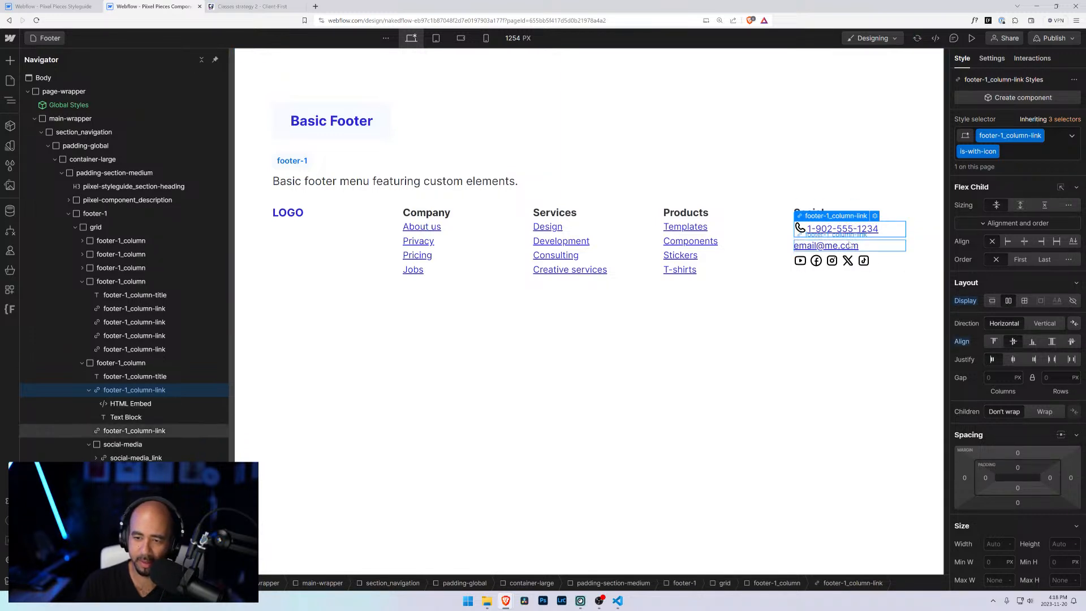
# Step: Set the is-with-icon phone link's flex gap to 0.25rem
pyautogui.click(986, 376)
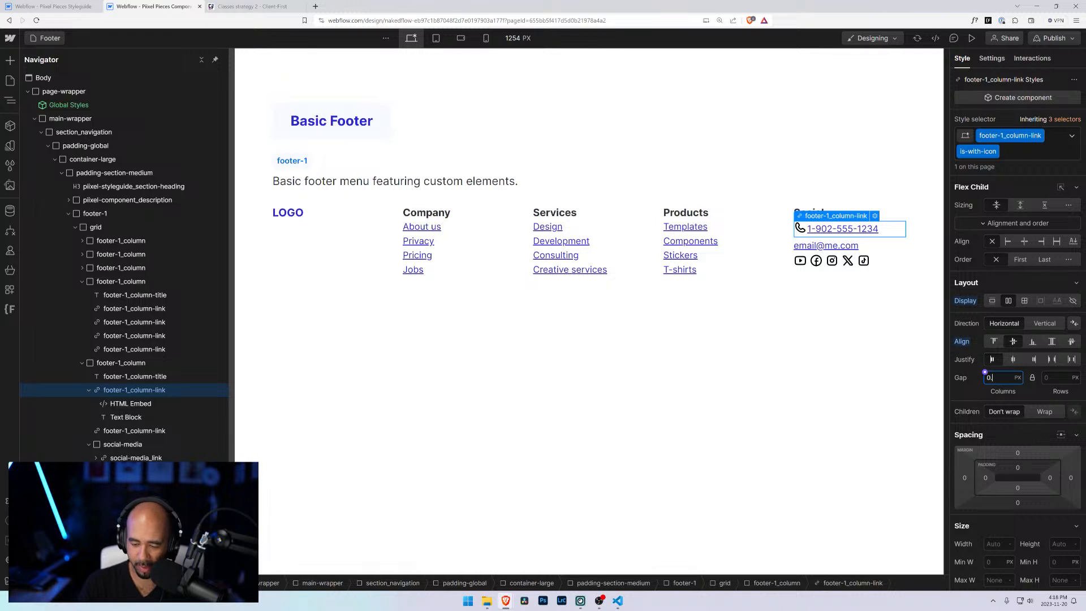
pyautogui.write('0.25rem')
pyautogui.press('Return')
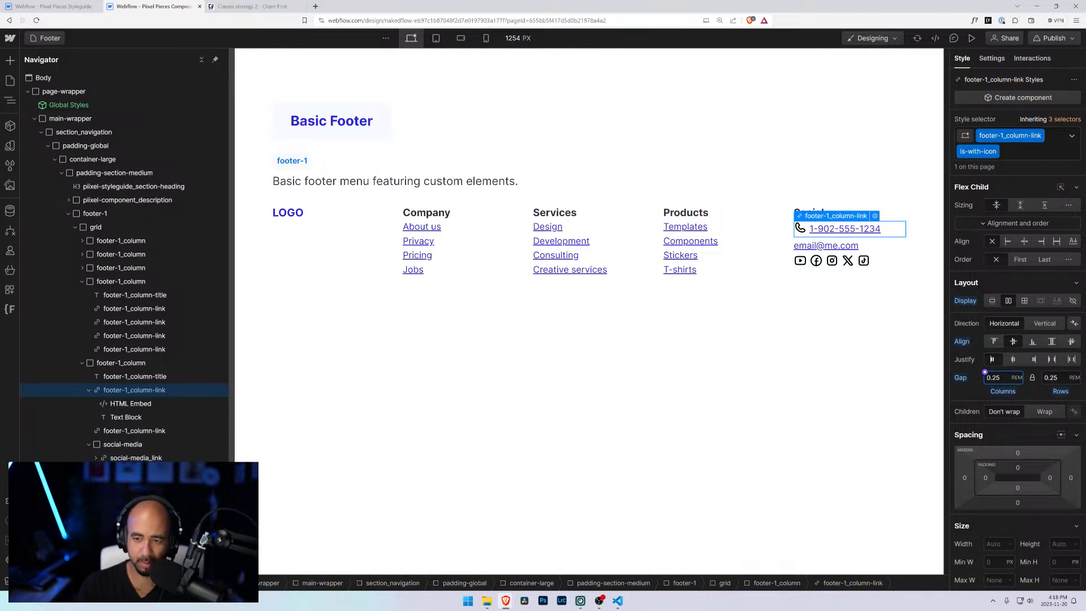
# Step: Set the phone link block's link type to phone and enter the phone number
pyautogui.click(888, 246)
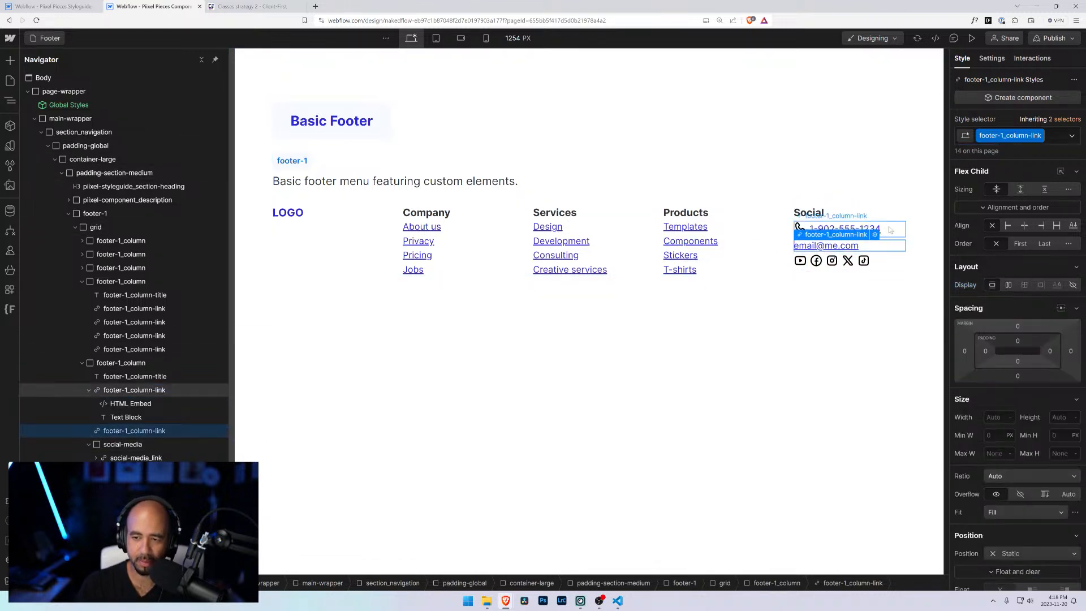
pyautogui.click(889, 229)
pyautogui.click(799, 228)
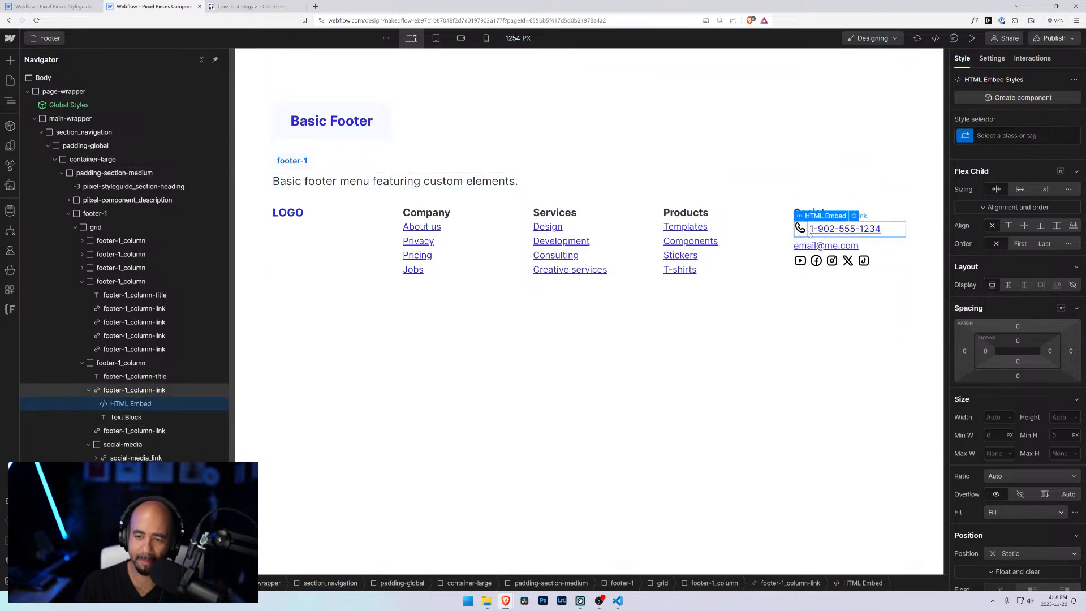
pyautogui.click(164, 431)
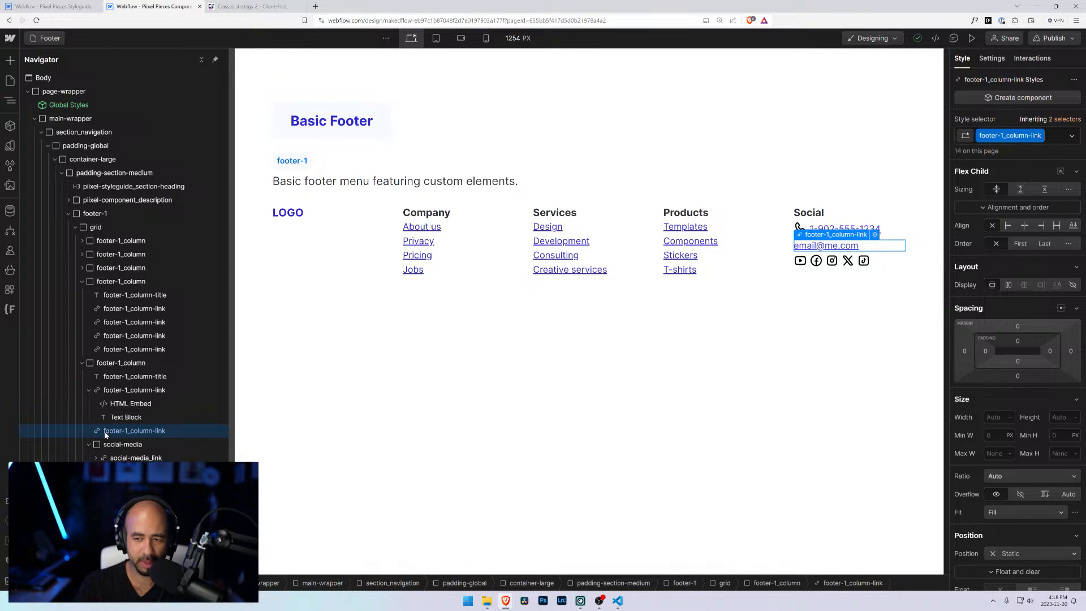
pyautogui.click(108, 393)
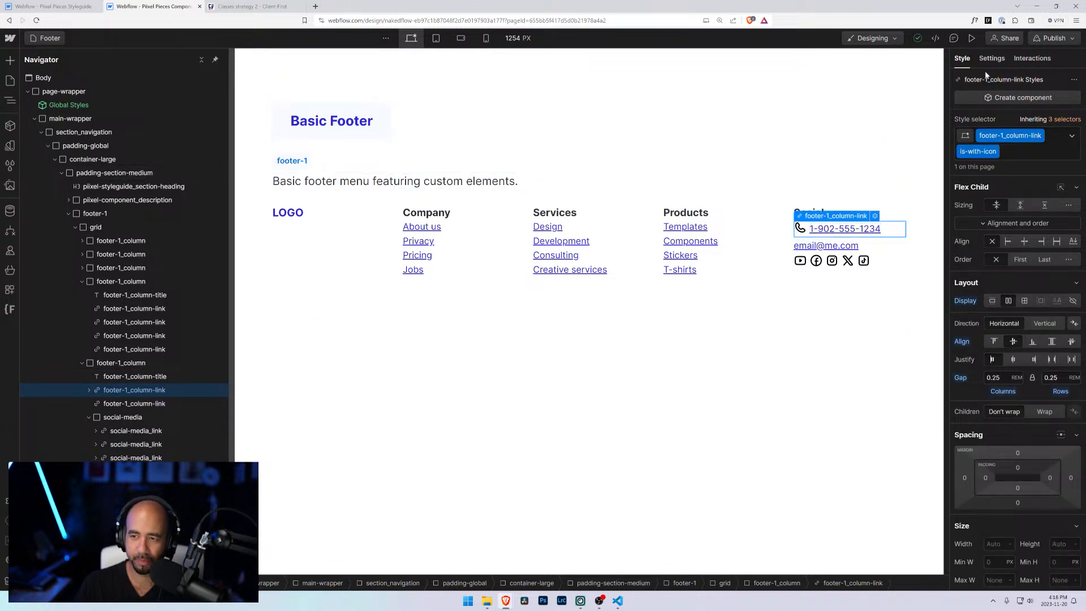
pyautogui.click(991, 58)
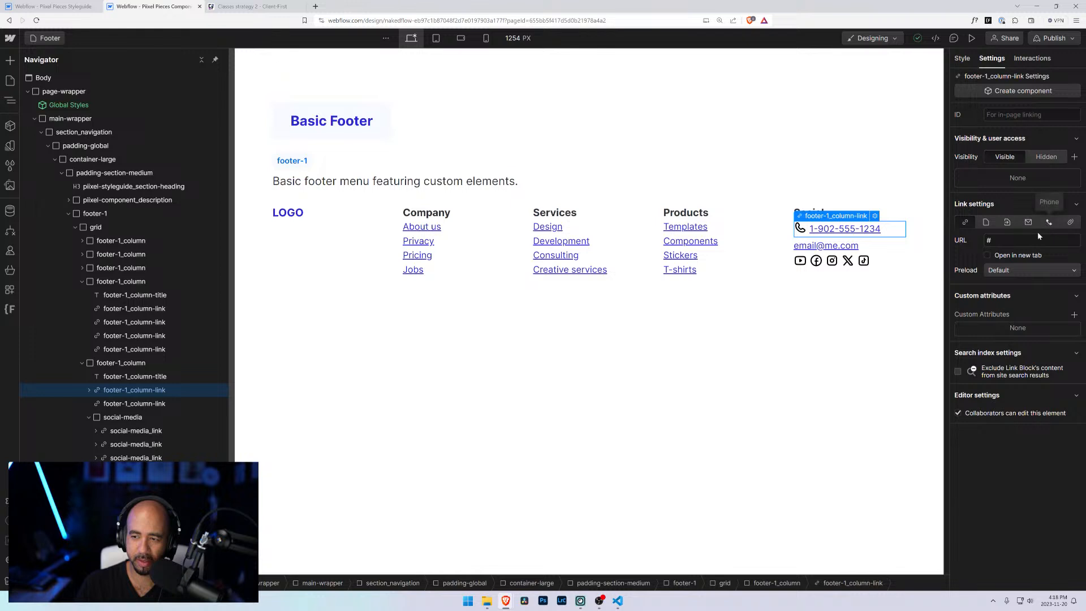
pyautogui.click(1049, 222)
pyautogui.write('1')
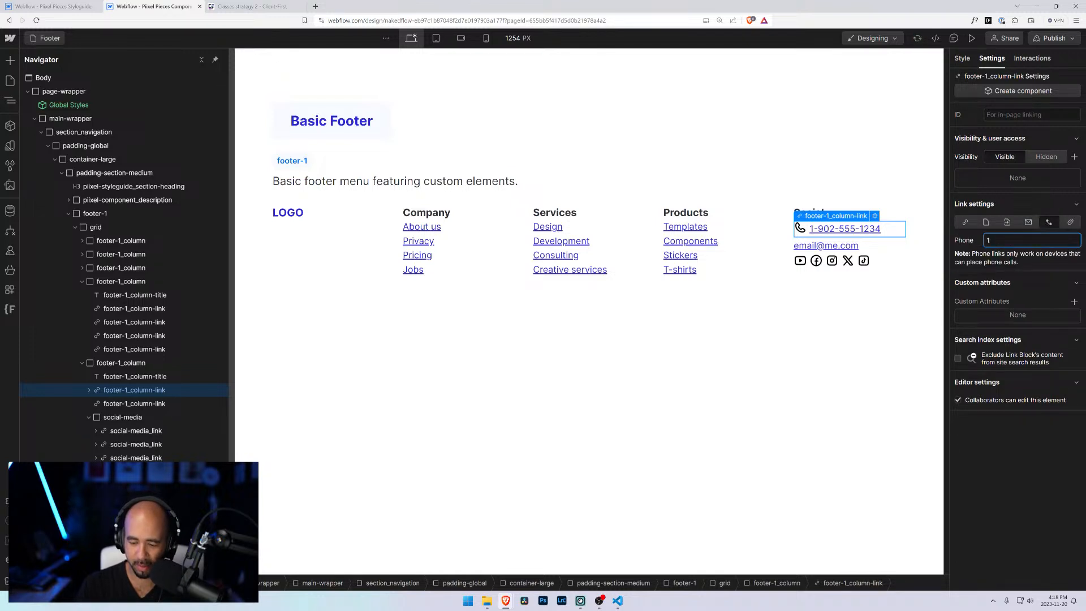
pyautogui.write('9025551234')
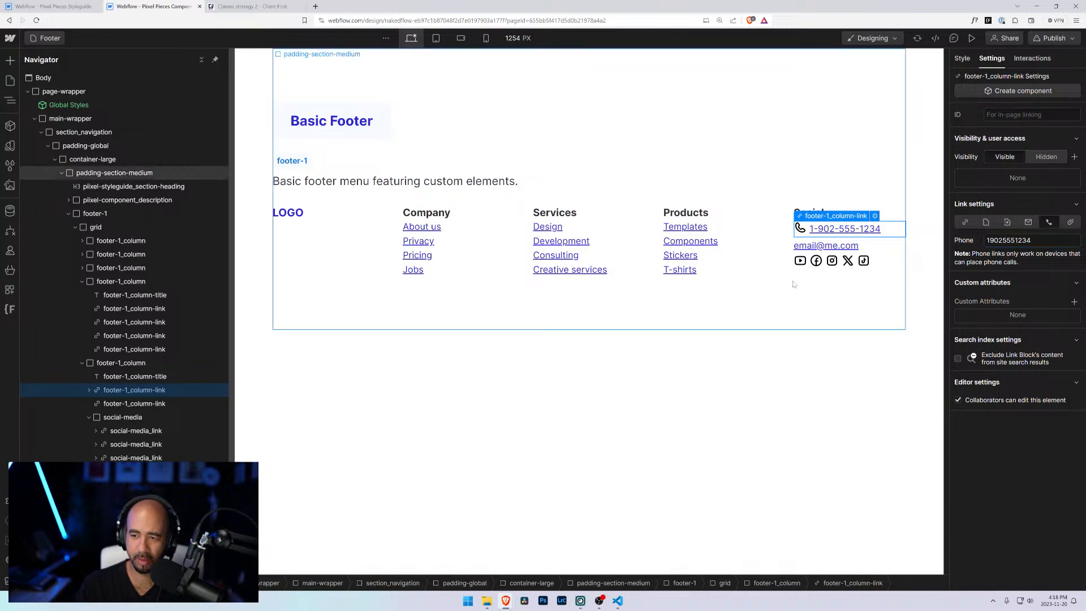
# Step: Delete the old email link block
pyautogui.click(113, 403)
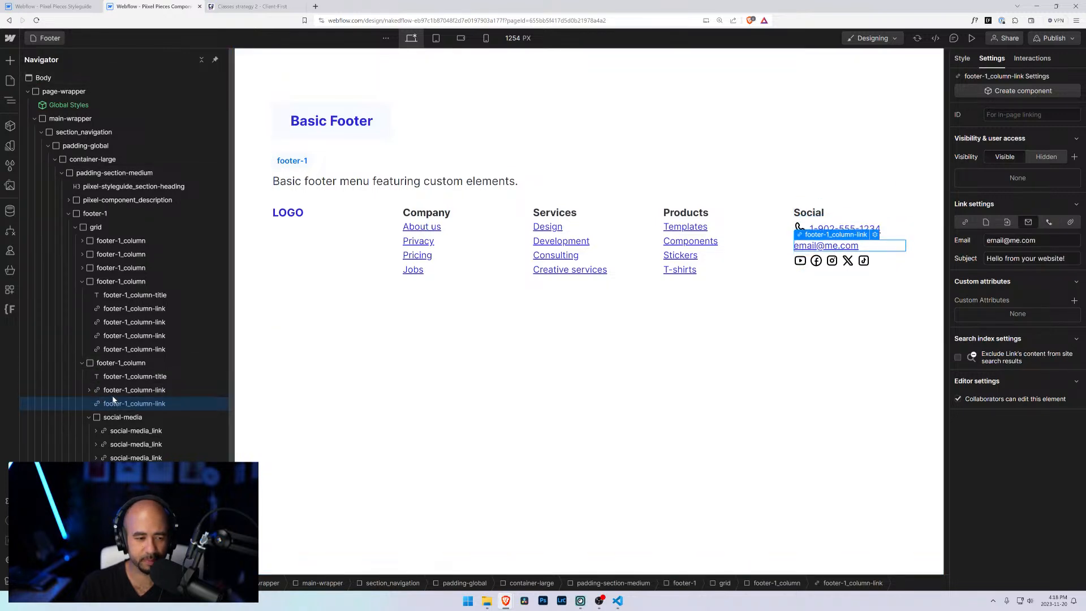
pyautogui.press('Delete')
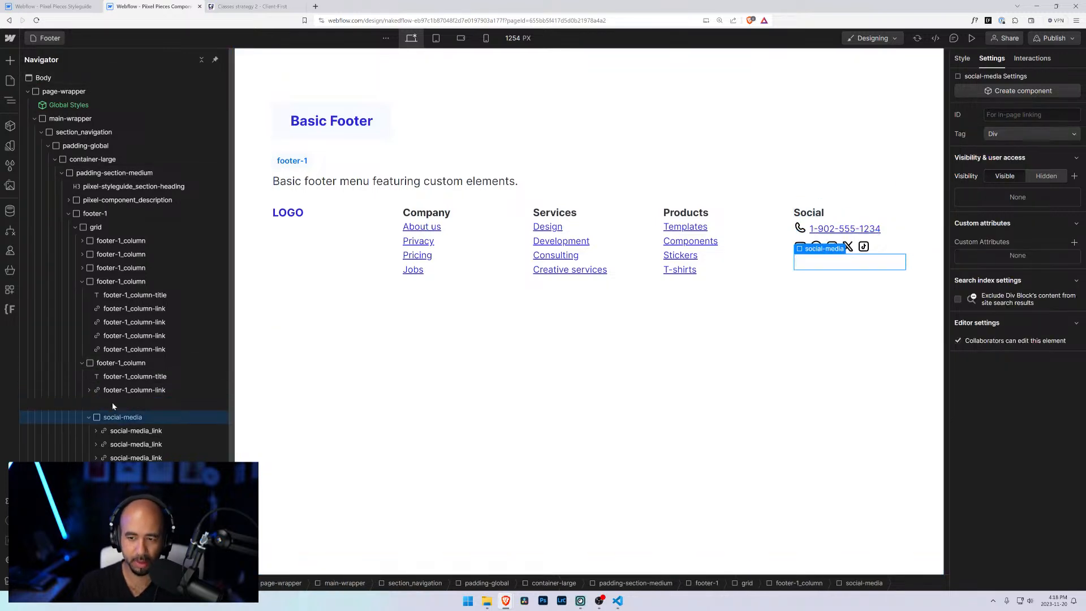
pyautogui.click(113, 390)
pyautogui.press('Delete')
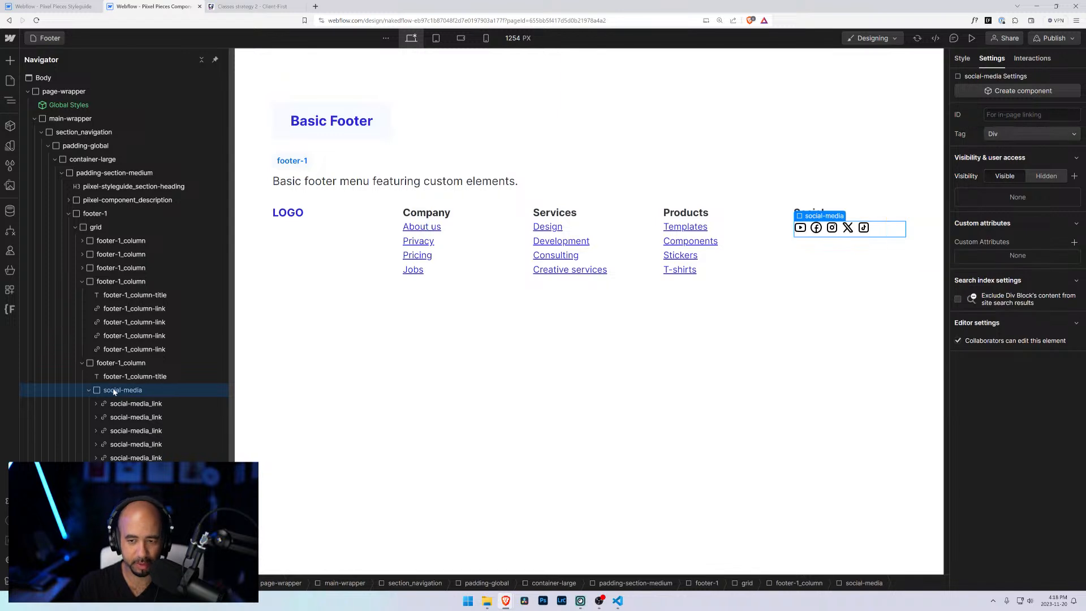
pyautogui.hotkey('ctrl', 'z')
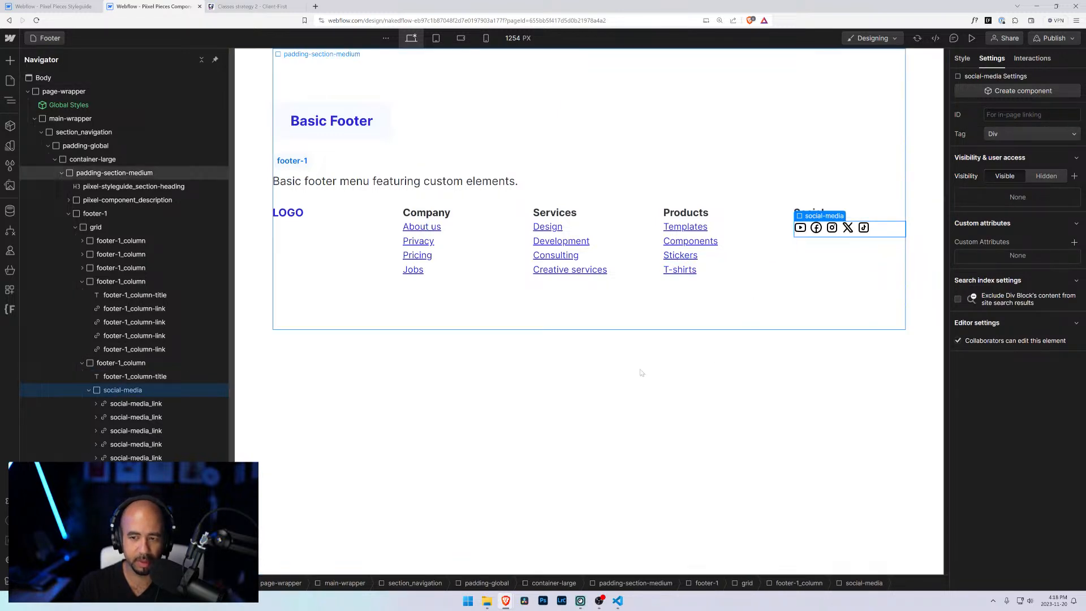
# Step: Duplicate the phone link block and change the copy's text to a placeholder email address
pyautogui.click(161, 390)
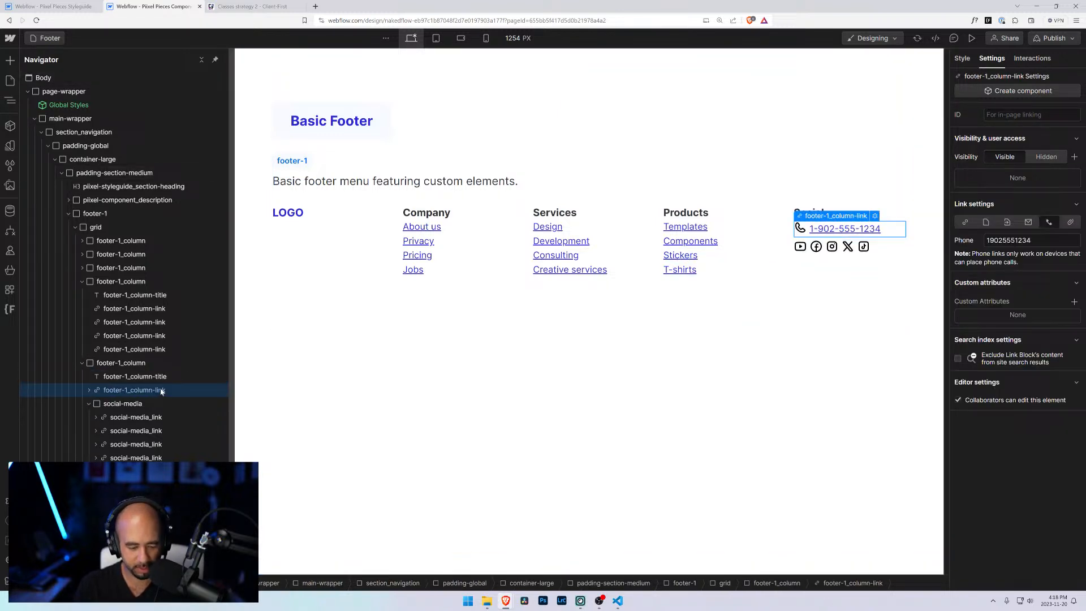
pyautogui.hotkey('ctrl', 'd')
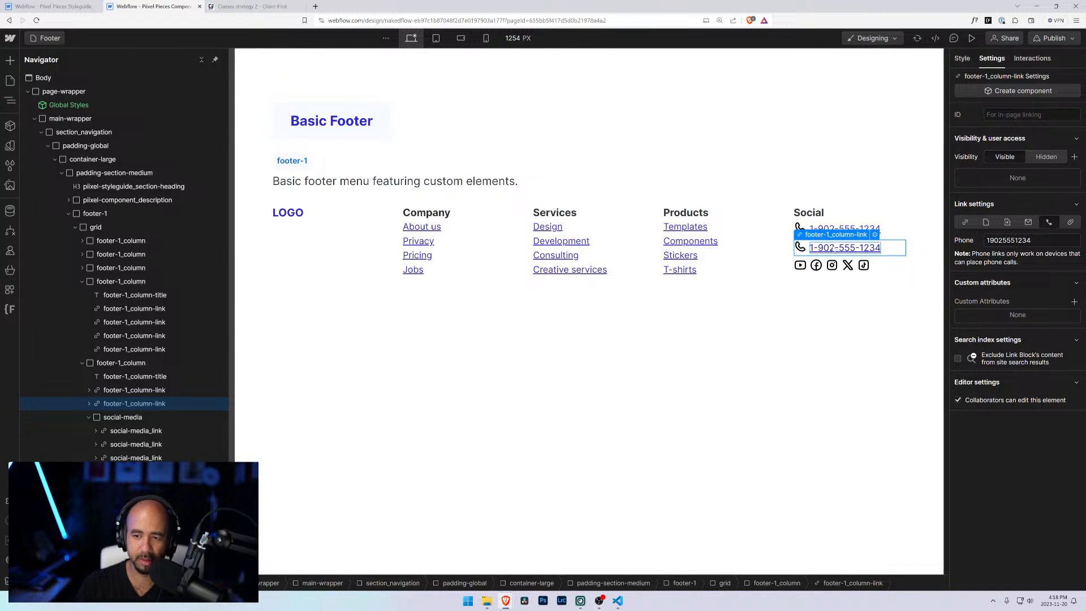
pyautogui.doubleClick(835, 249)
pyautogui.hotkey('ctrl', 'a')
pyautogui.write('em')
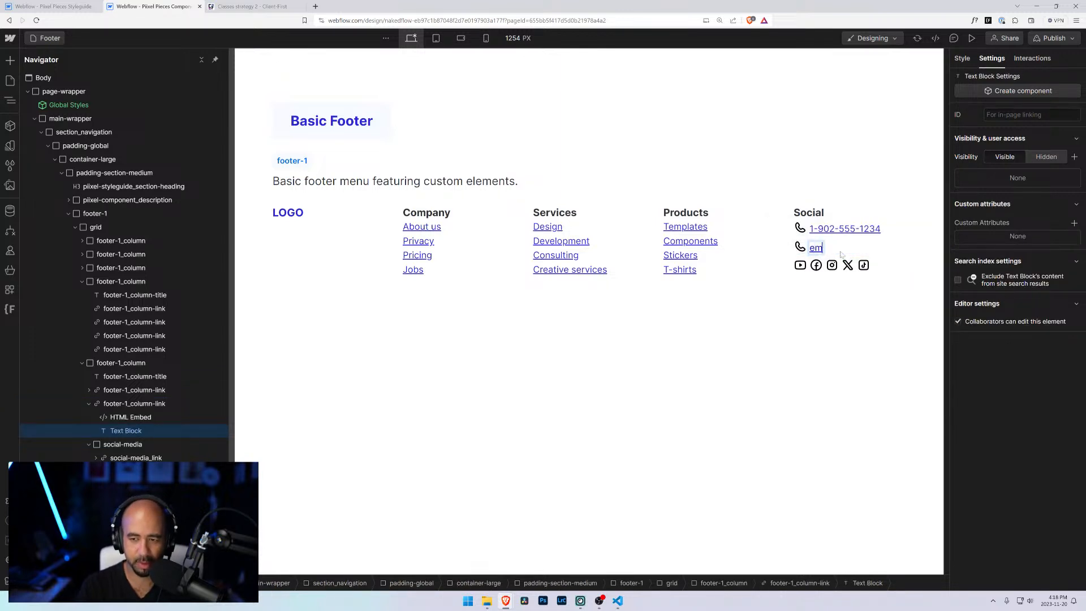
pyautogui.write('ail@address.com')
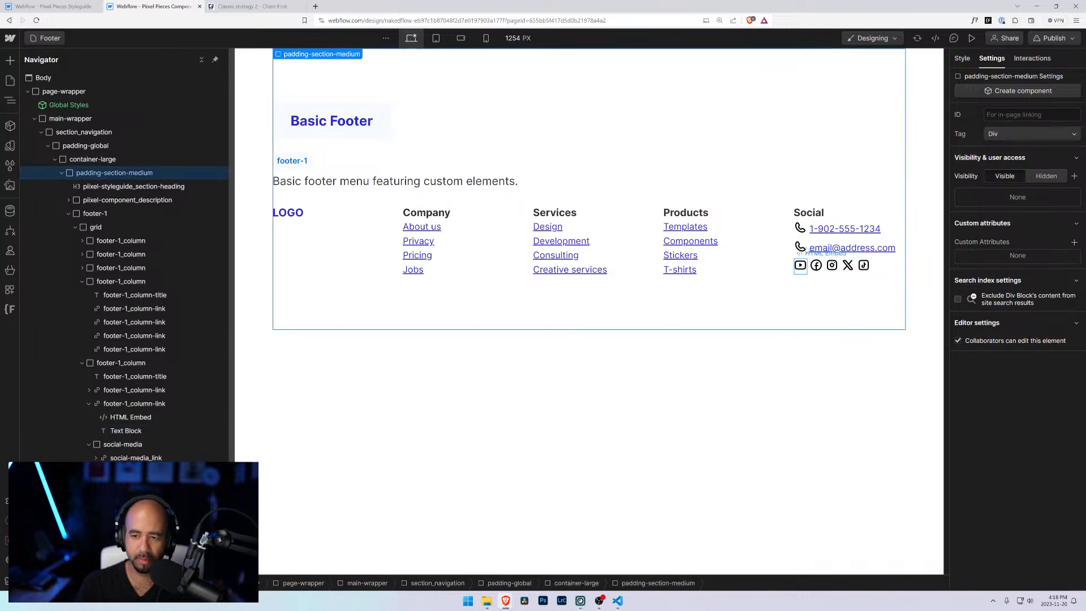
pyautogui.press('Escape')
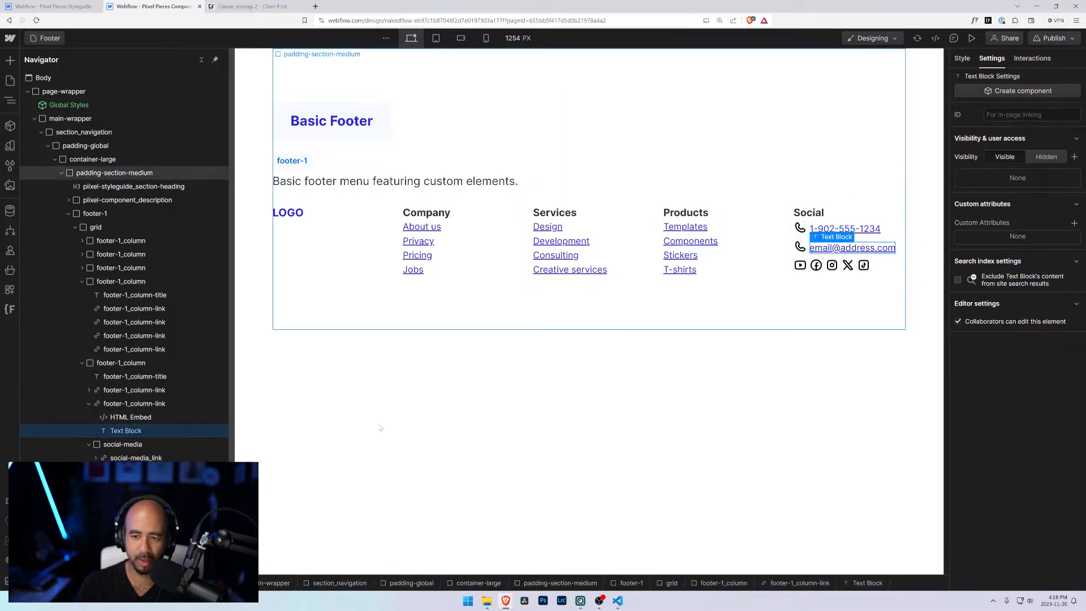
# Step: Set the duplicated link's link type to email with the placeholder address and the subject Hello
pyautogui.click(134, 403)
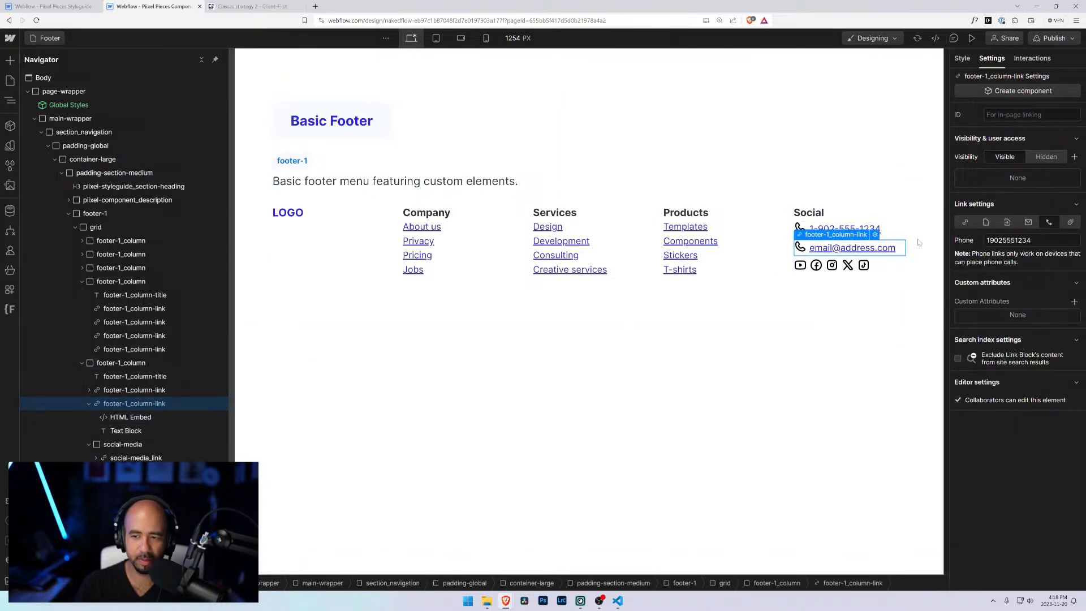
pyautogui.click(1028, 222)
pyautogui.write('em')
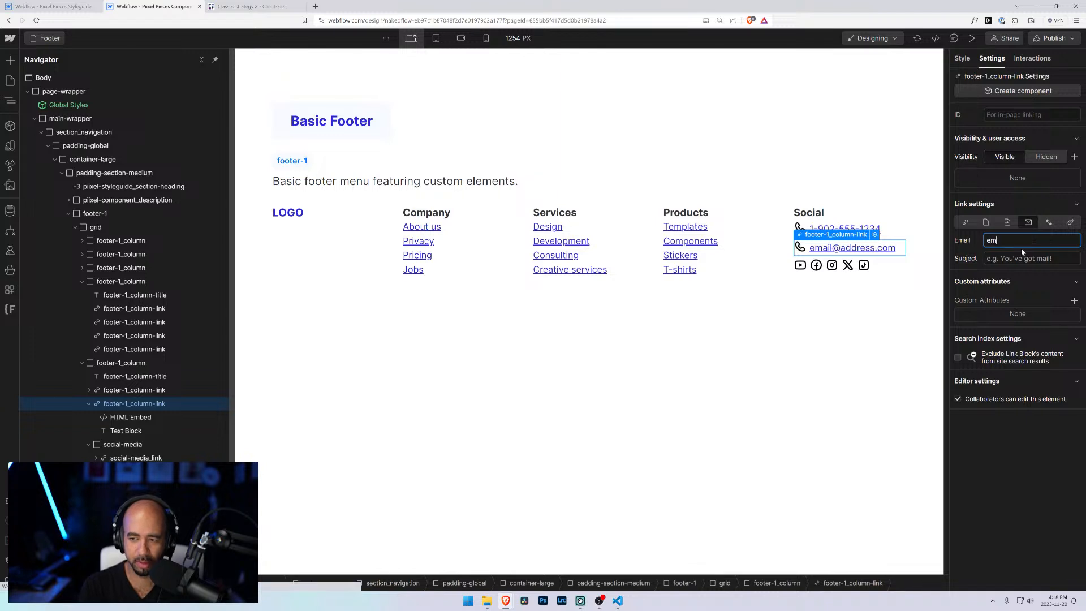
pyautogui.write('ail@address.com')
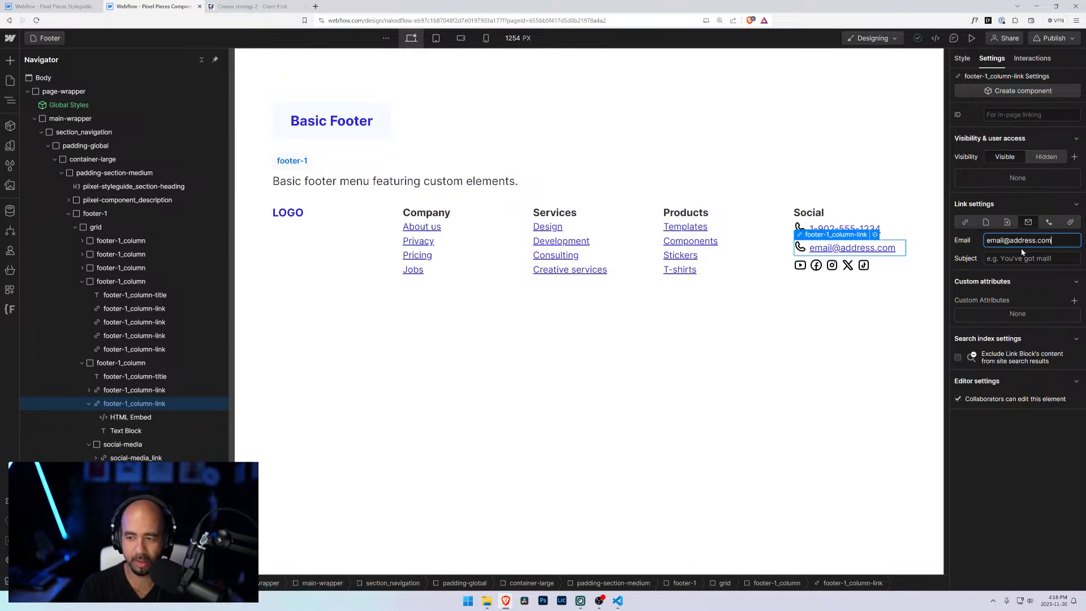
pyautogui.press('Tab')
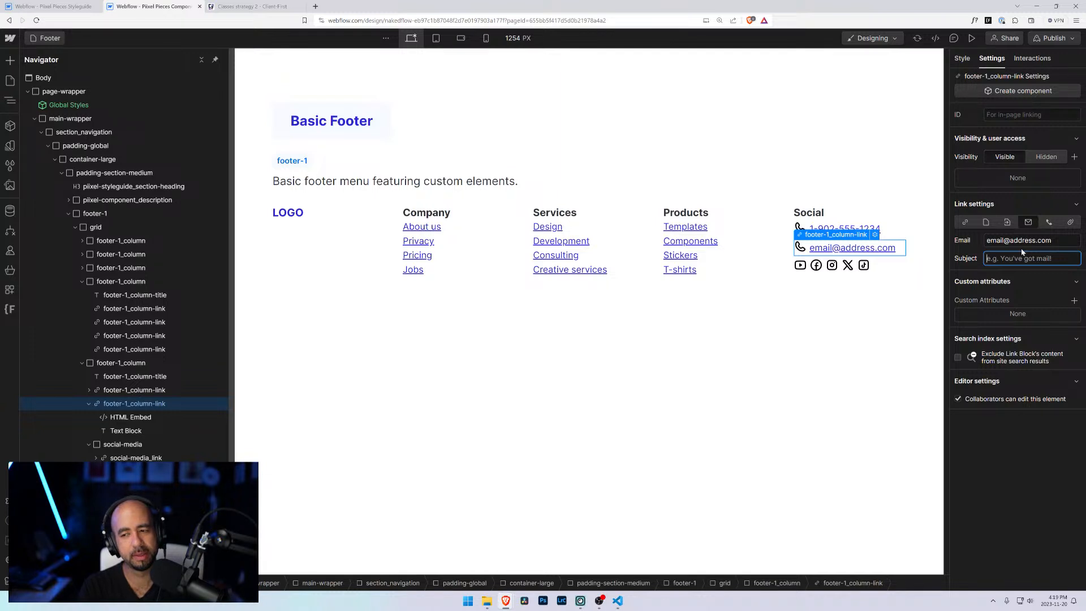
pyautogui.write('Hello')
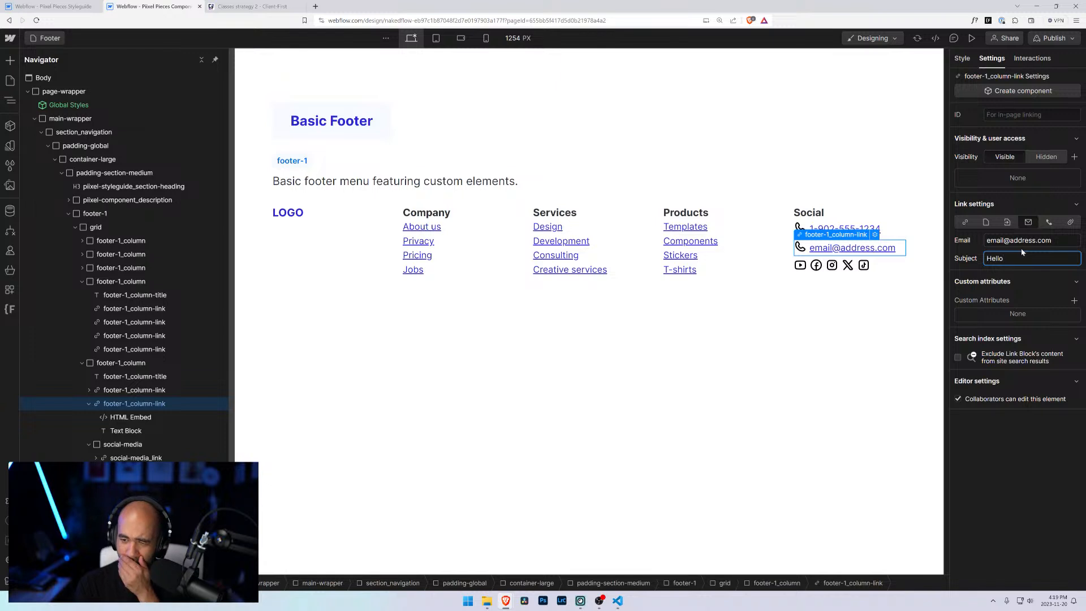
pyautogui.click(1005, 281)
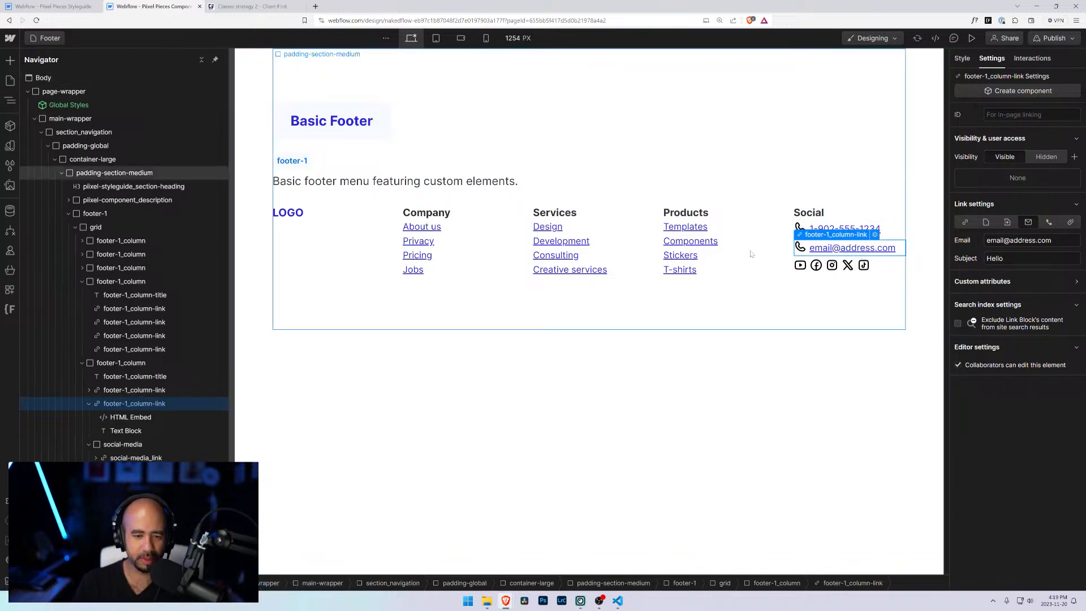
# Step: Select the email link's icon embed and preview the Mail SVG icon from the Communication icon folder
pyautogui.click(800, 248)
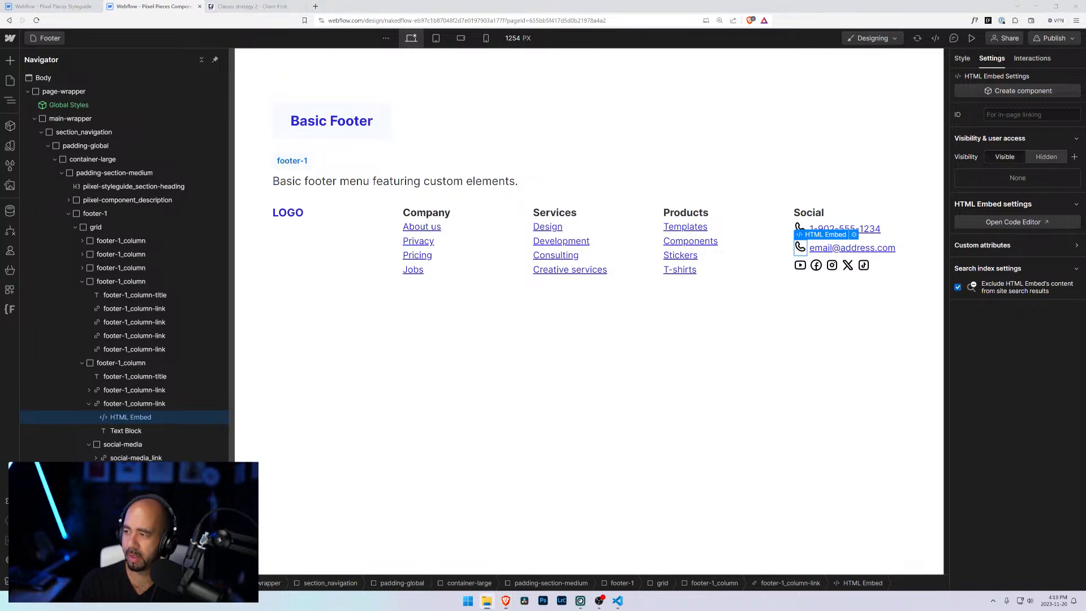
pyautogui.moveTo(1085, 210); pyautogui.dragTo(302, 210)
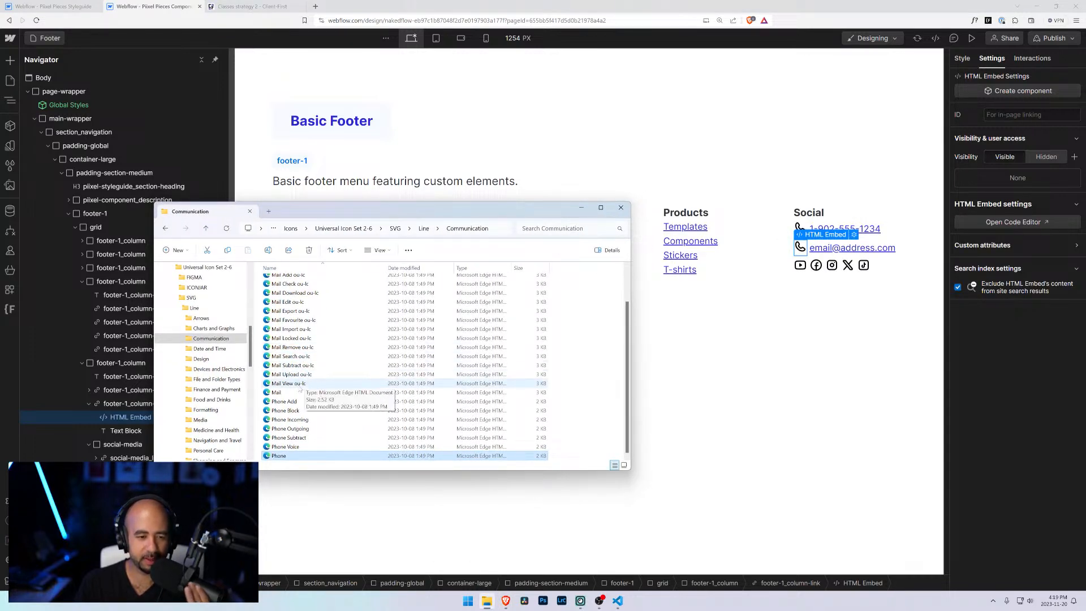
pyautogui.doubleClick(283, 392)
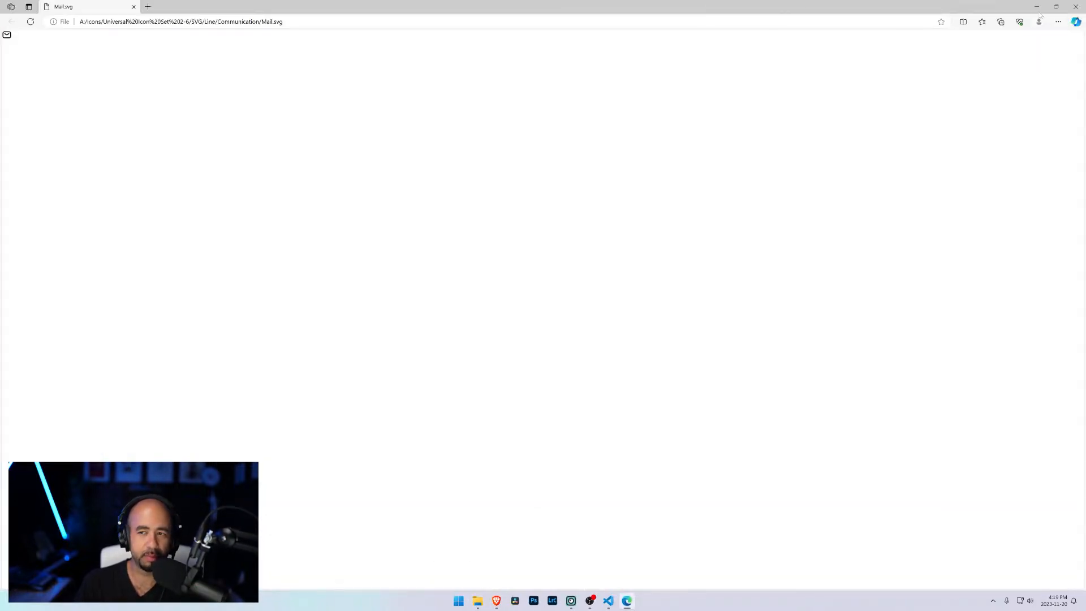
pyautogui.click(1075, 7)
pyautogui.rightClick(280, 395)
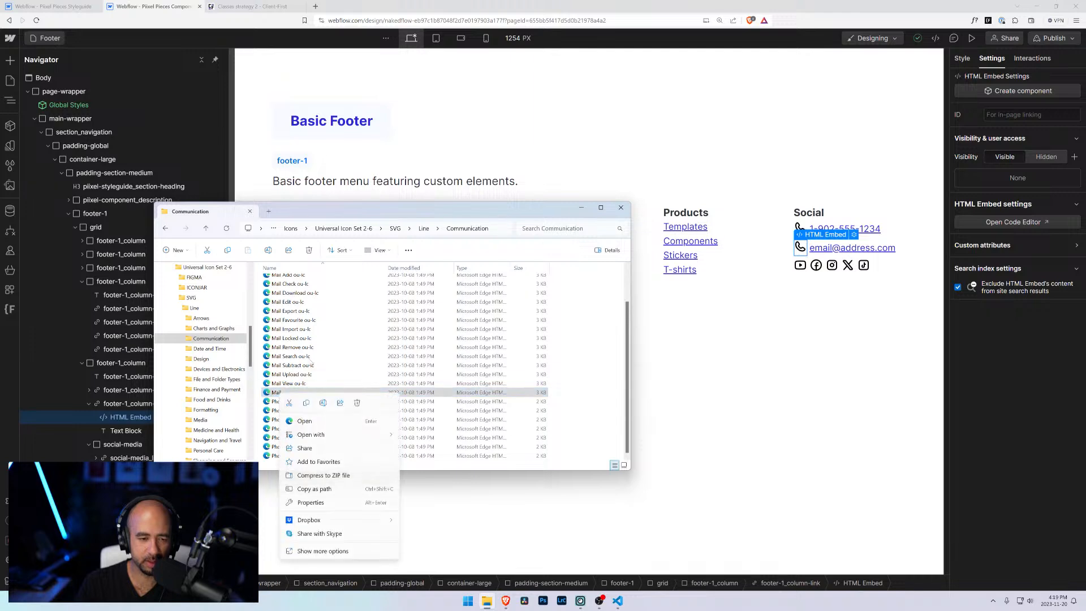
pyautogui.moveTo(316, 435)
pyautogui.click(447, 487)
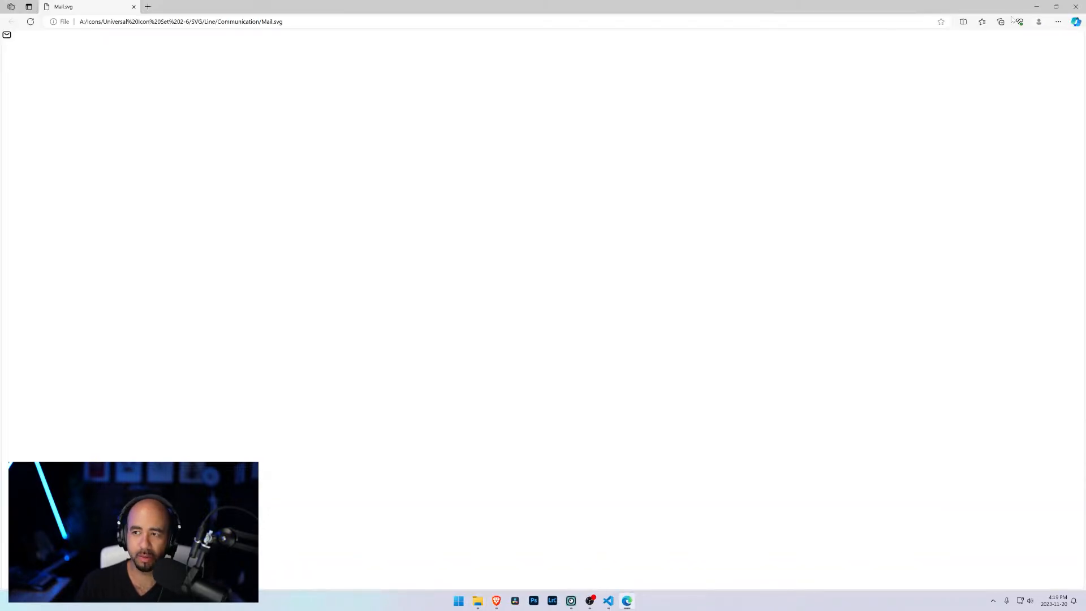
pyautogui.click(1076, 6)
# Step: Open the Mail SVG file in Visual Studio Code
pyautogui.rightClick(271, 395)
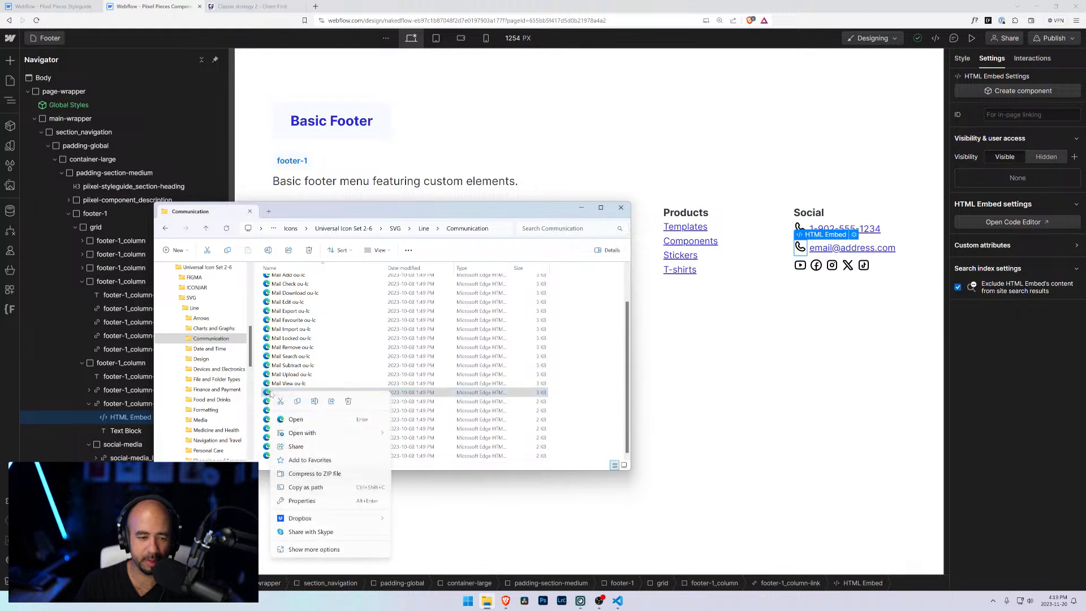
pyautogui.moveTo(347, 434)
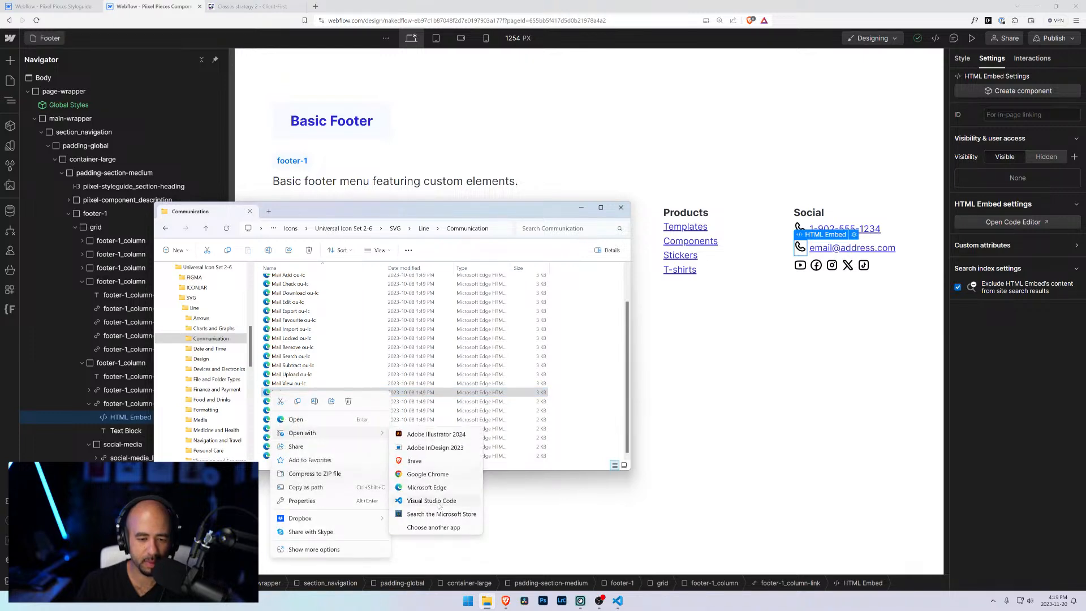
pyautogui.click(430, 507)
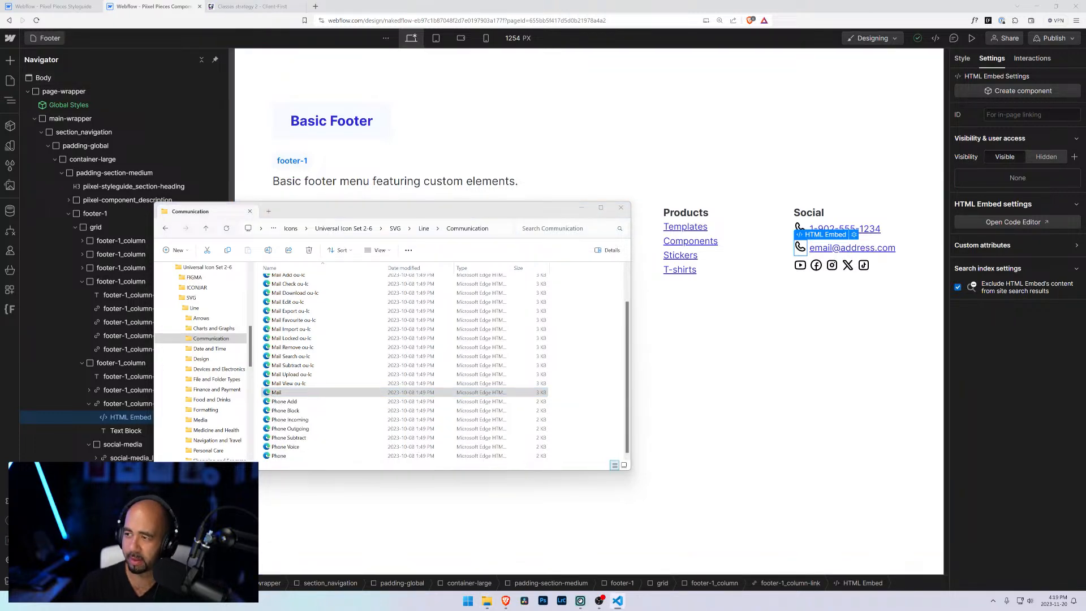
# Step: Replace the email link's HTML Embed code with the copied Mail SVG code and save it
pyautogui.click(854, 235)
pyautogui.hotkey('ctrl', 'a')
pyautogui.hotkey('ctrl', 'v')
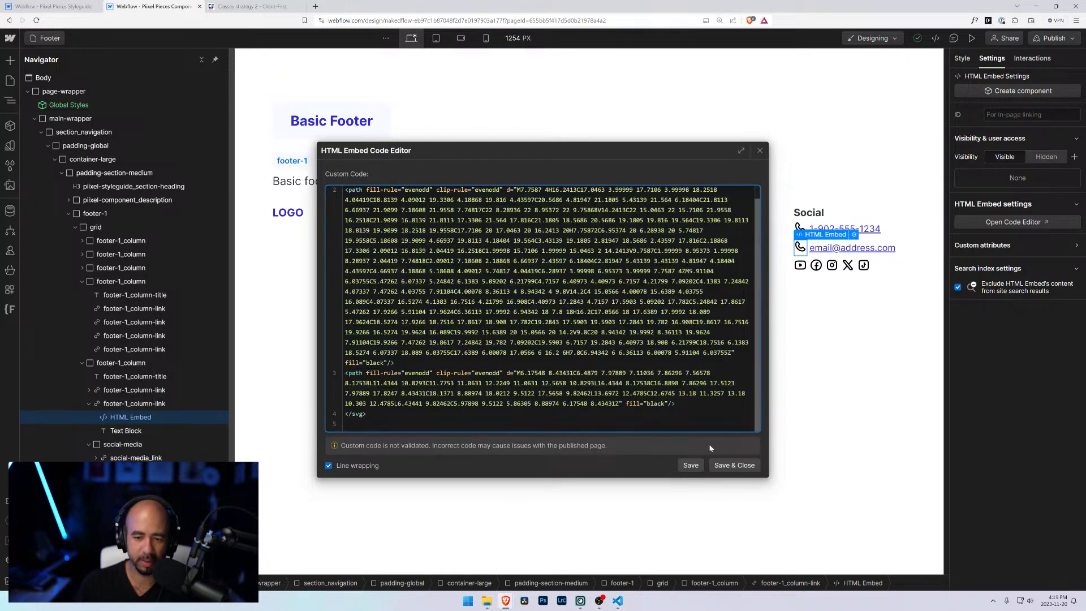
pyautogui.click(735, 465)
pyautogui.click(854, 313)
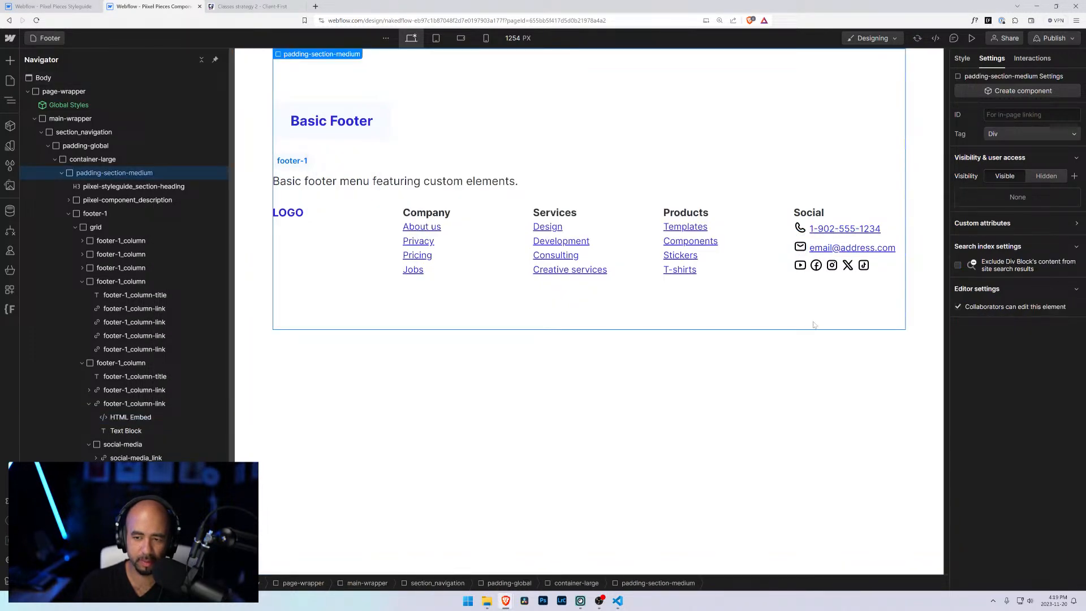
pyautogui.click(800, 251)
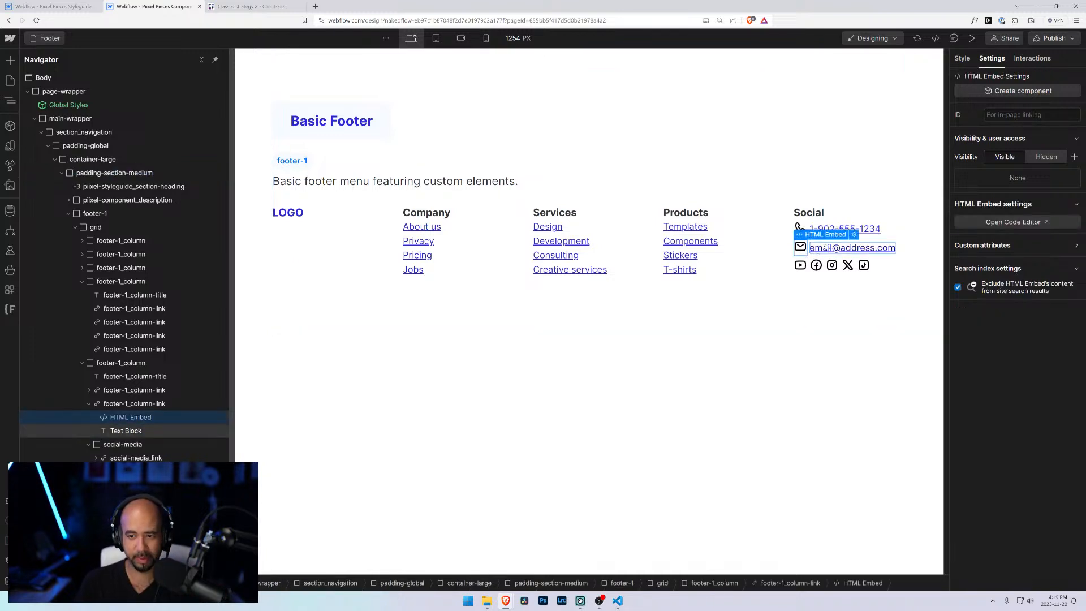
# Step: Edit the email link icon's HTML Embed code and save and close the editor
pyautogui.doubleClick(800, 251)
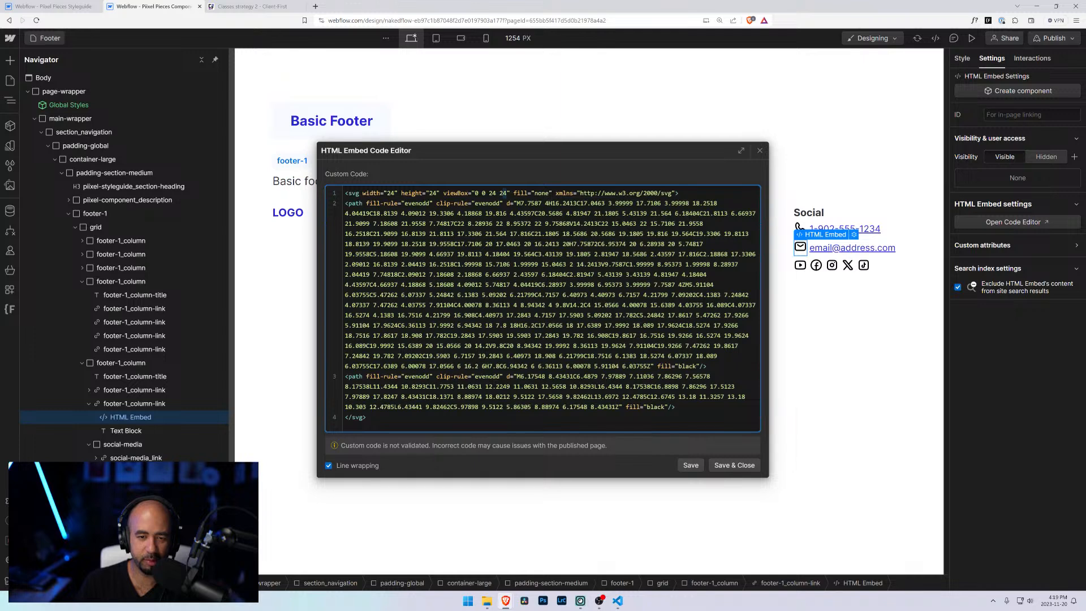
pyautogui.write('18')
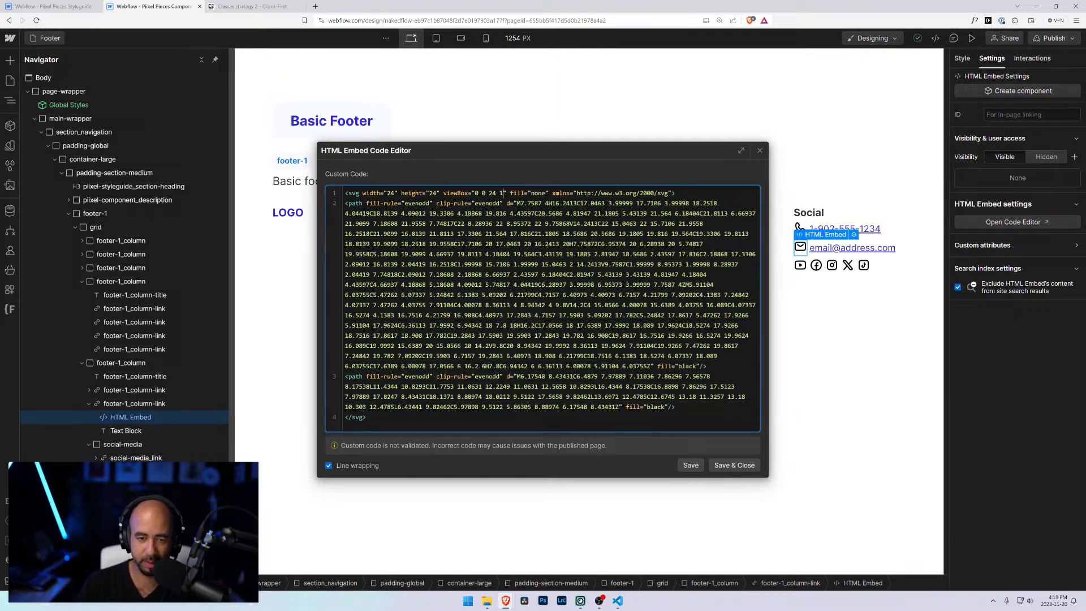
pyautogui.click(734, 465)
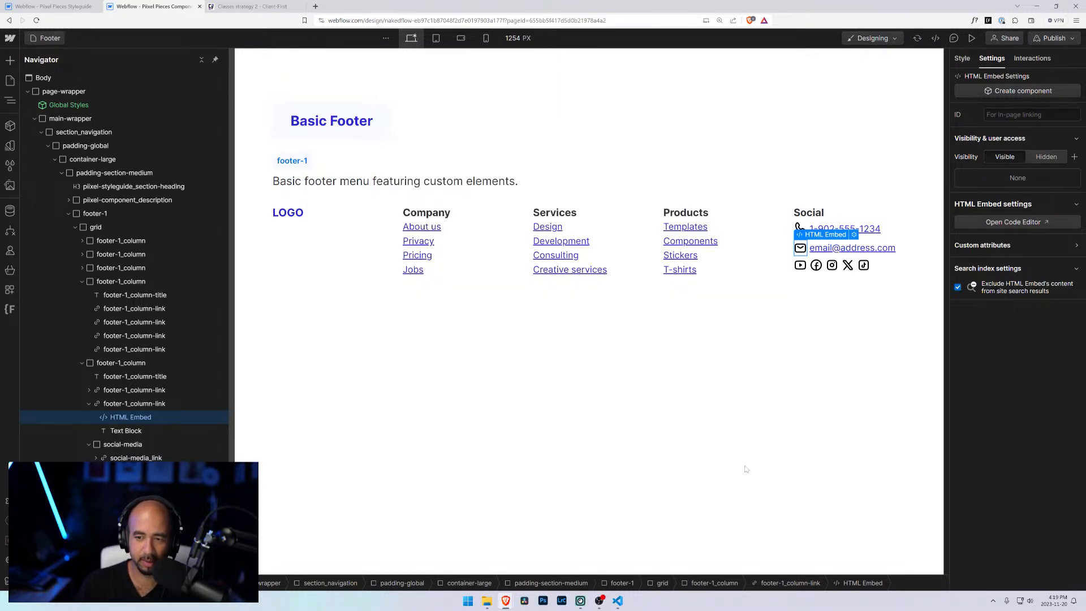
# Step: Examine the contact links, social media links and their styles in the footer structure
pyautogui.click(849, 312)
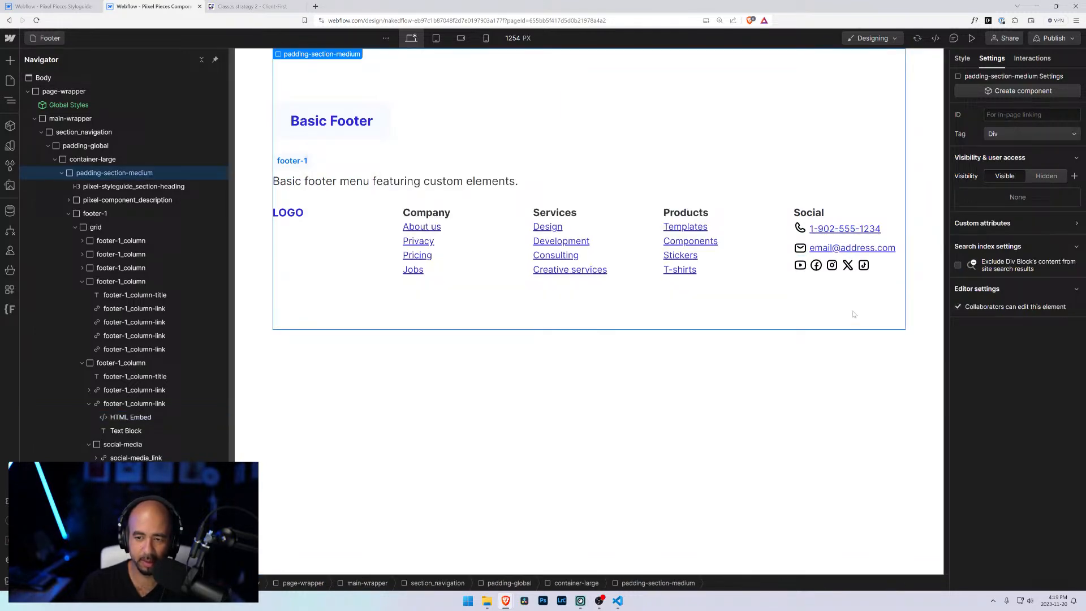
pyautogui.click(800, 248)
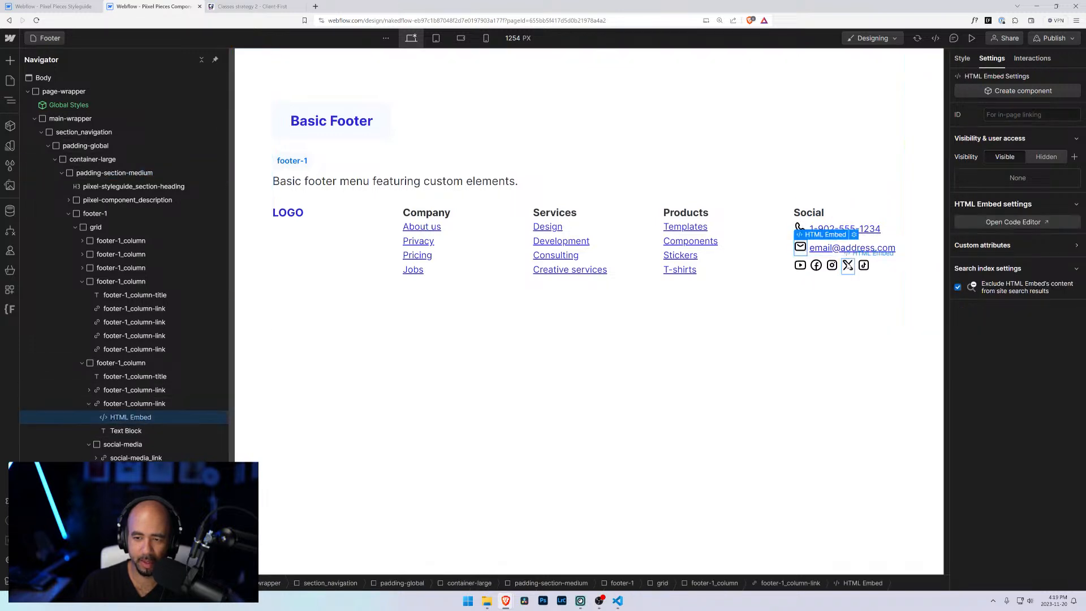
pyautogui.click(831, 294)
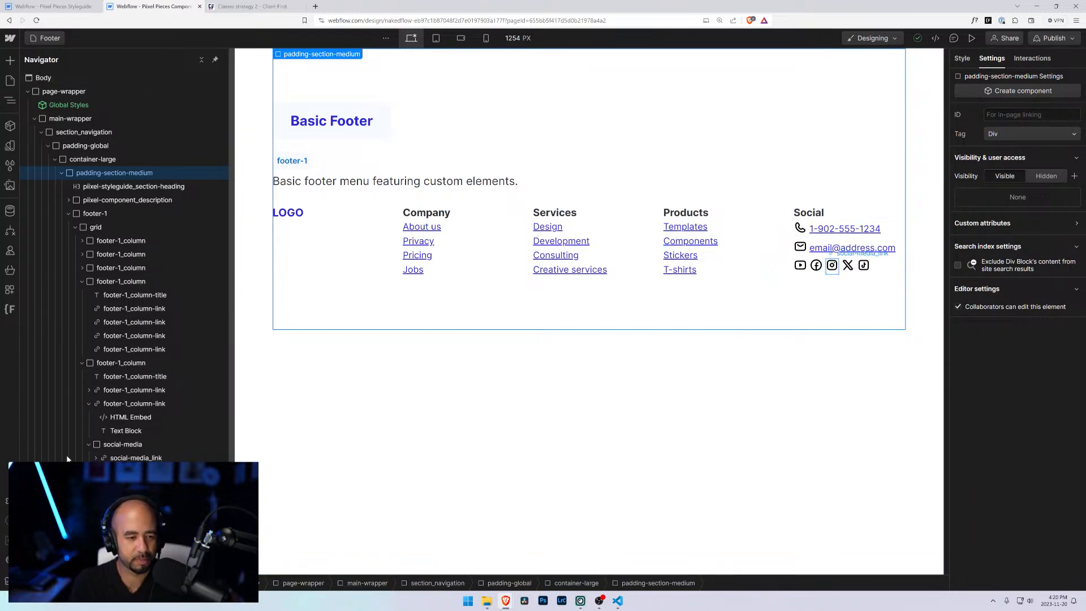
pyautogui.click(91, 445)
pyautogui.click(89, 403)
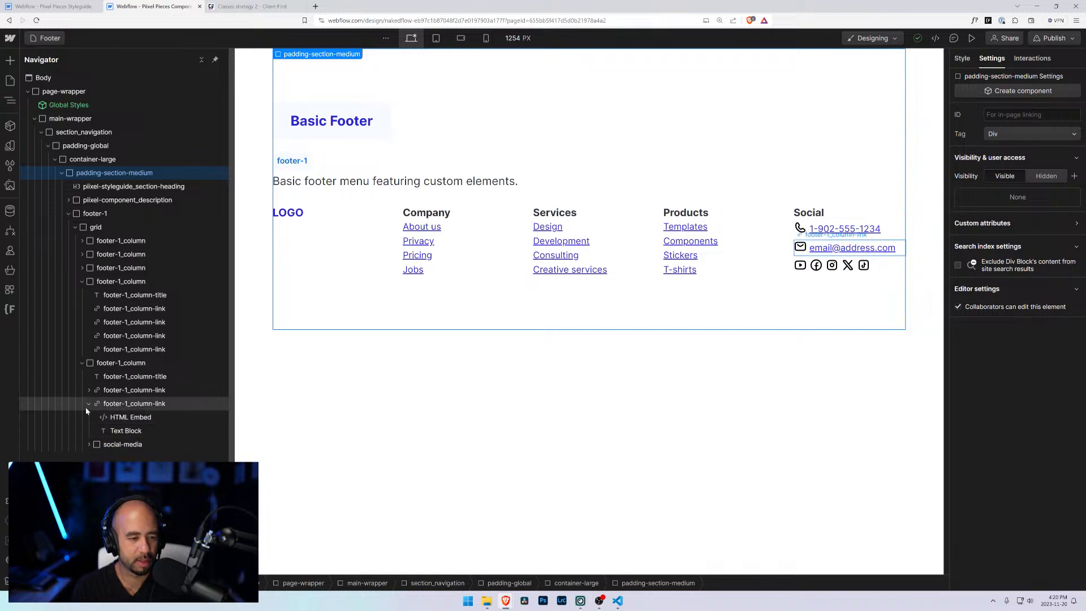
pyautogui.click(99, 419)
pyautogui.click(89, 417)
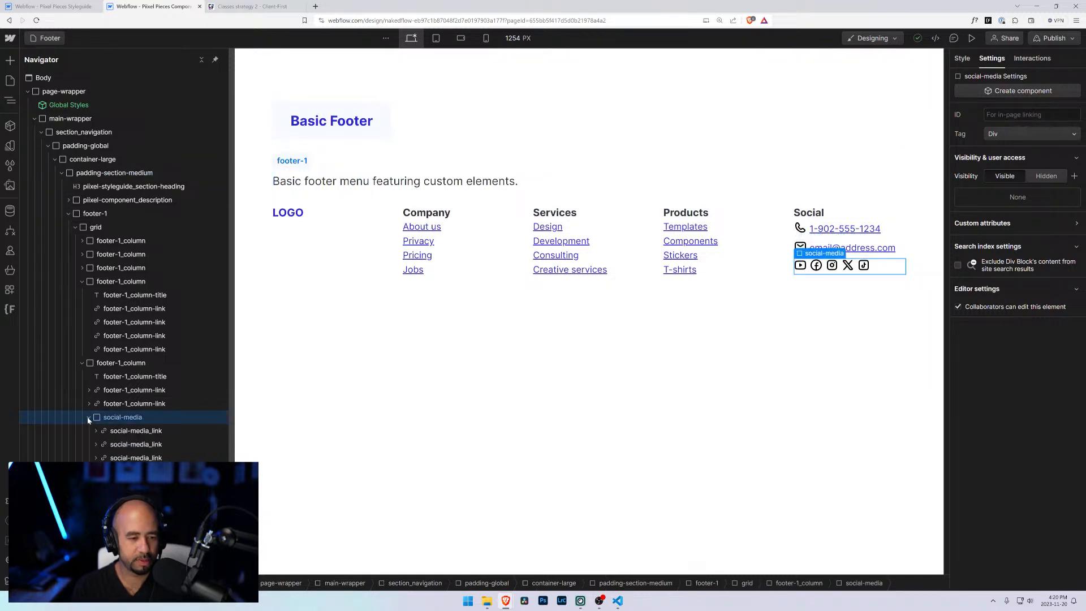
pyautogui.click(97, 432)
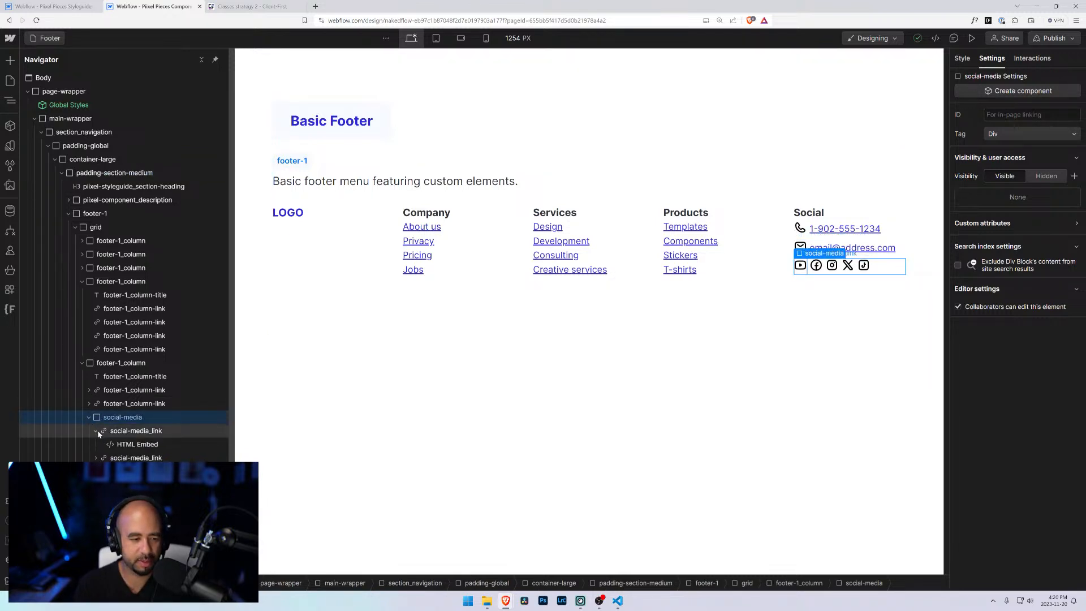
pyautogui.click(97, 432)
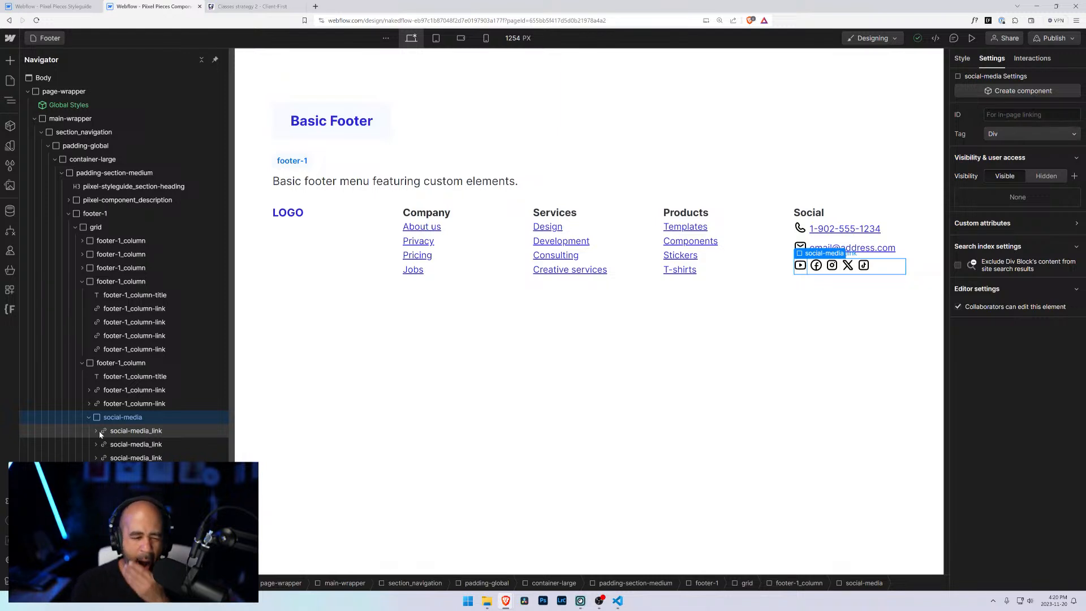
pyautogui.click(126, 404)
pyautogui.click(963, 60)
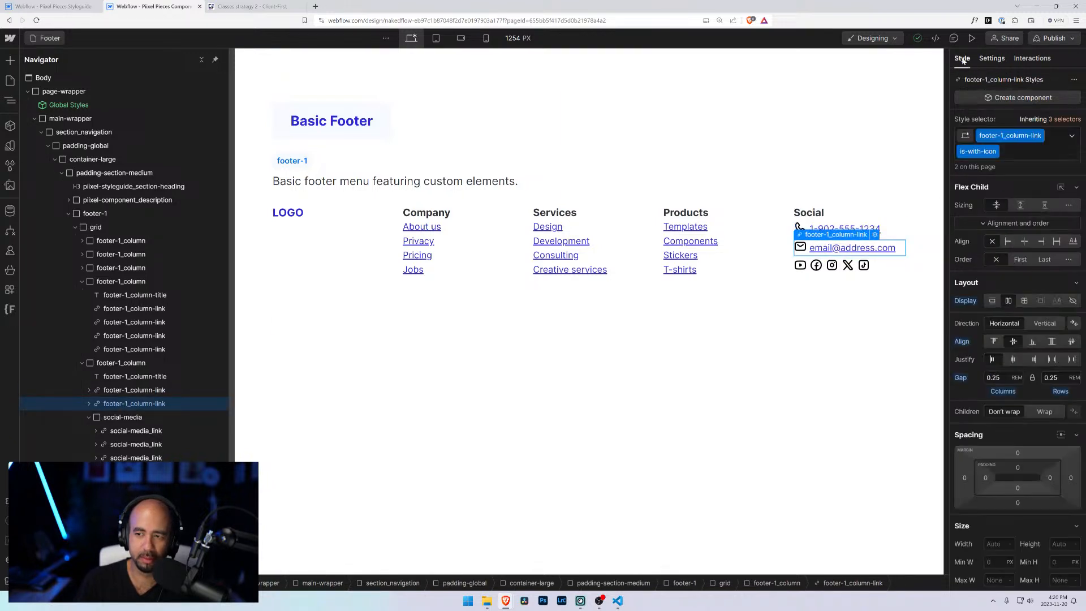
pyautogui.click(605, 382)
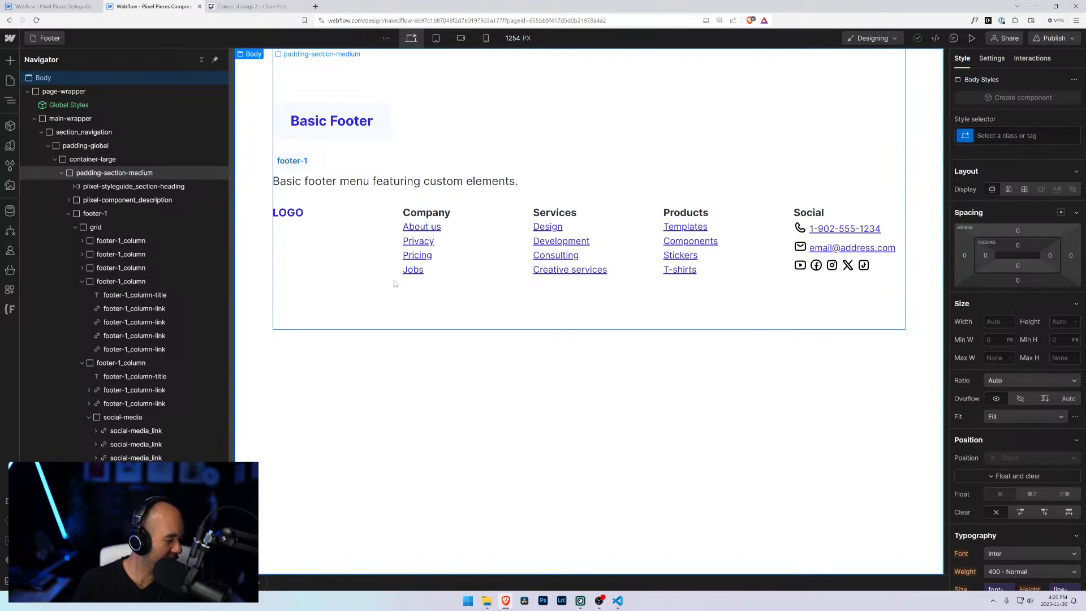
# Step: Add a Div Block beneath the logo inside the first footer column
pyautogui.click(300, 241)
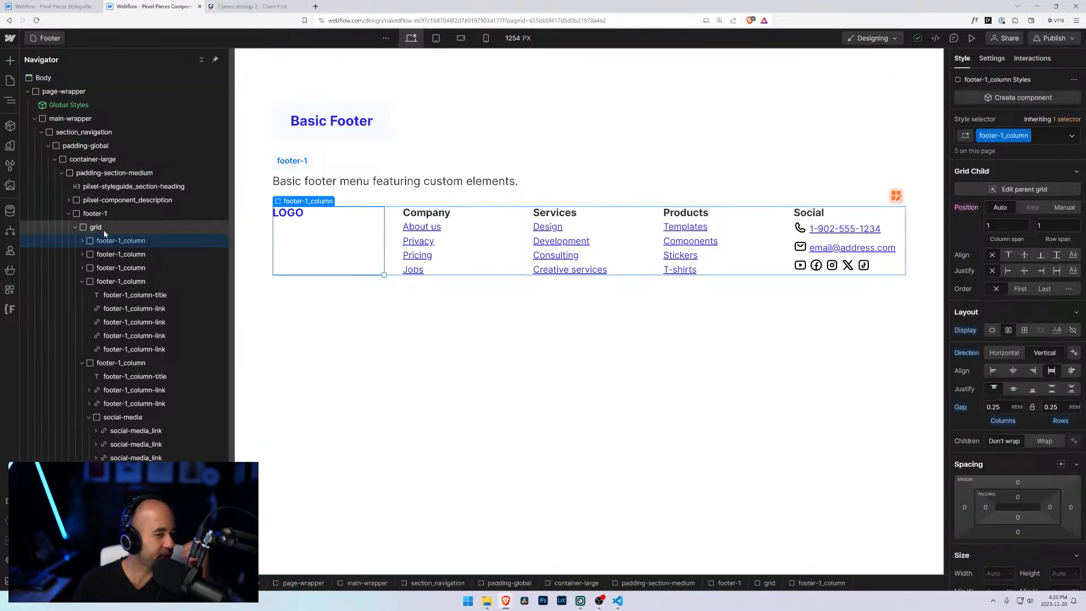
pyautogui.click(107, 257)
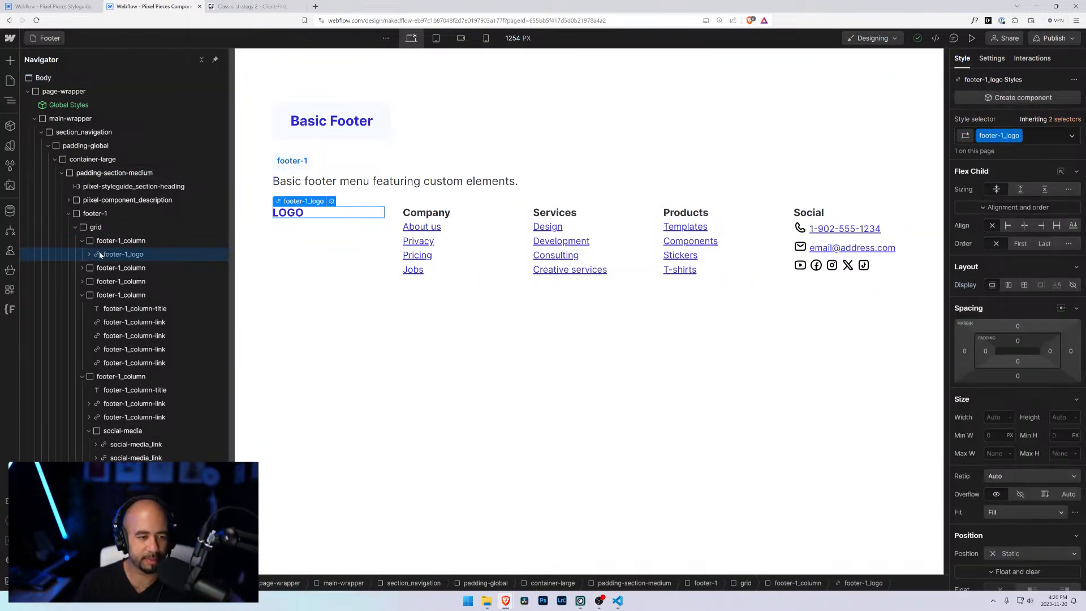
pyautogui.hotkey('ctrl', 'k')
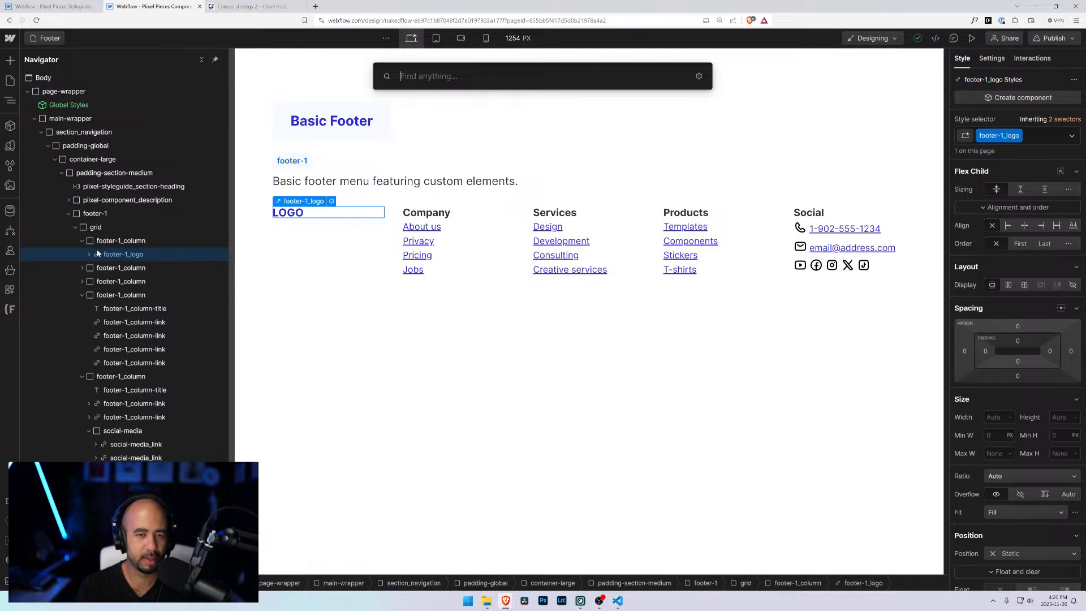
pyautogui.write('div')
pyautogui.press('Return')
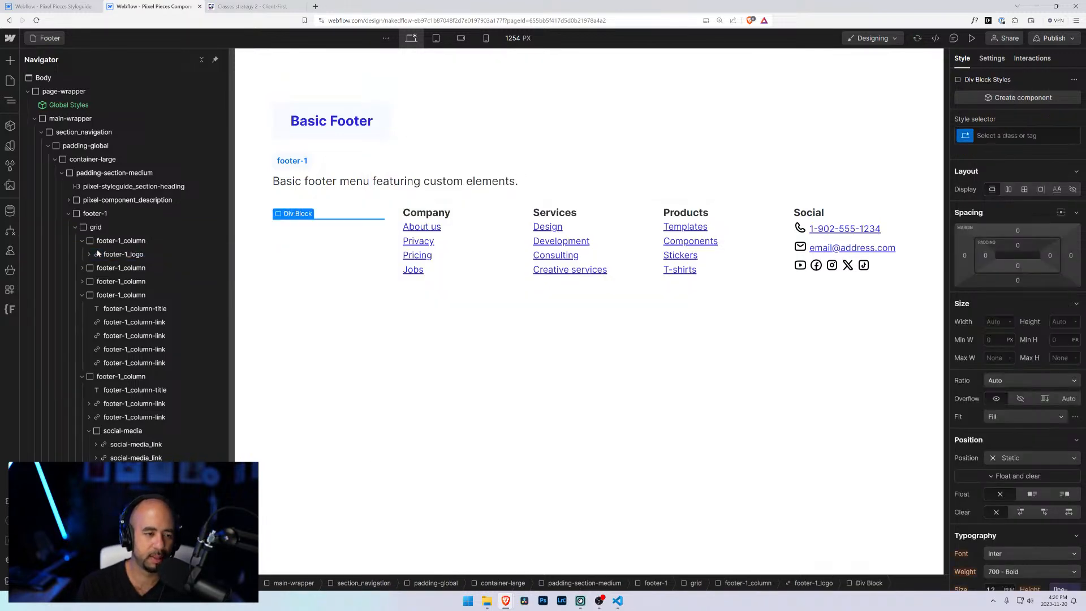
pyautogui.click(89, 255)
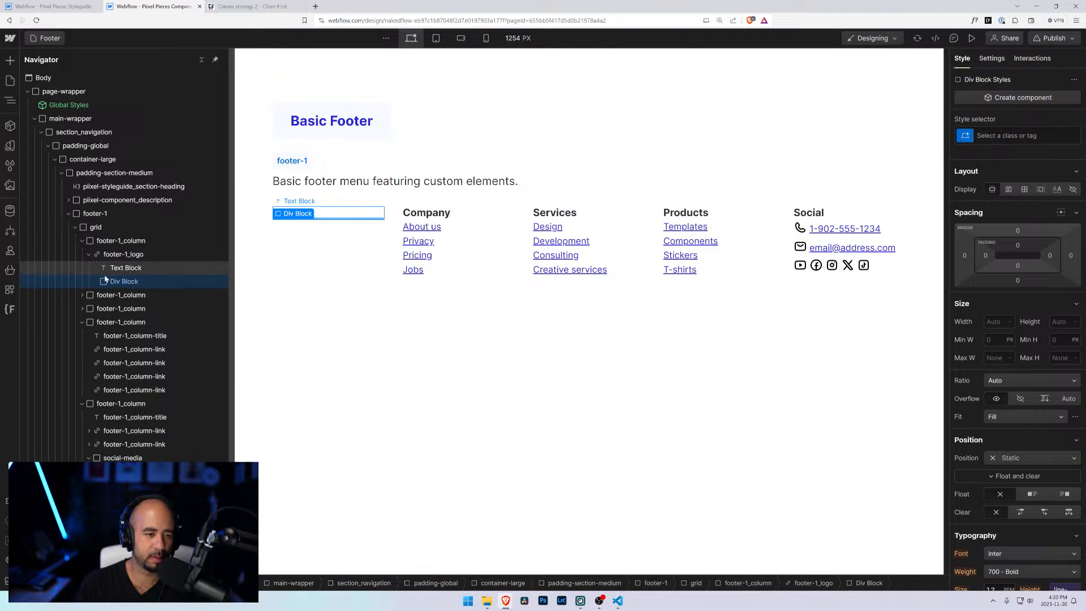
pyautogui.moveTo(105, 282)
pyautogui.mouseDown()
pyautogui.moveTo(97, 248)
pyautogui.moveTo(102, 270)
pyautogui.mouseUp()
pyautogui.click(89, 268)
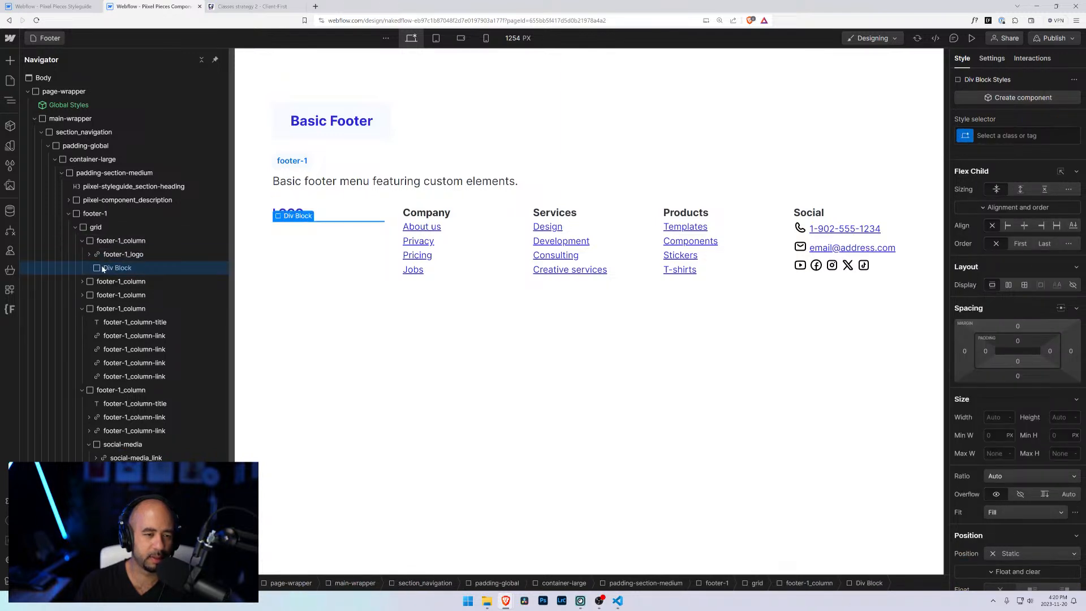
# Step: Add a Text Block inside the new Div Block reading "Do or do not do, there is no try"
pyautogui.hotkey('ctrl', 'e')
pyautogui.write('text')
pyautogui.press('Down')
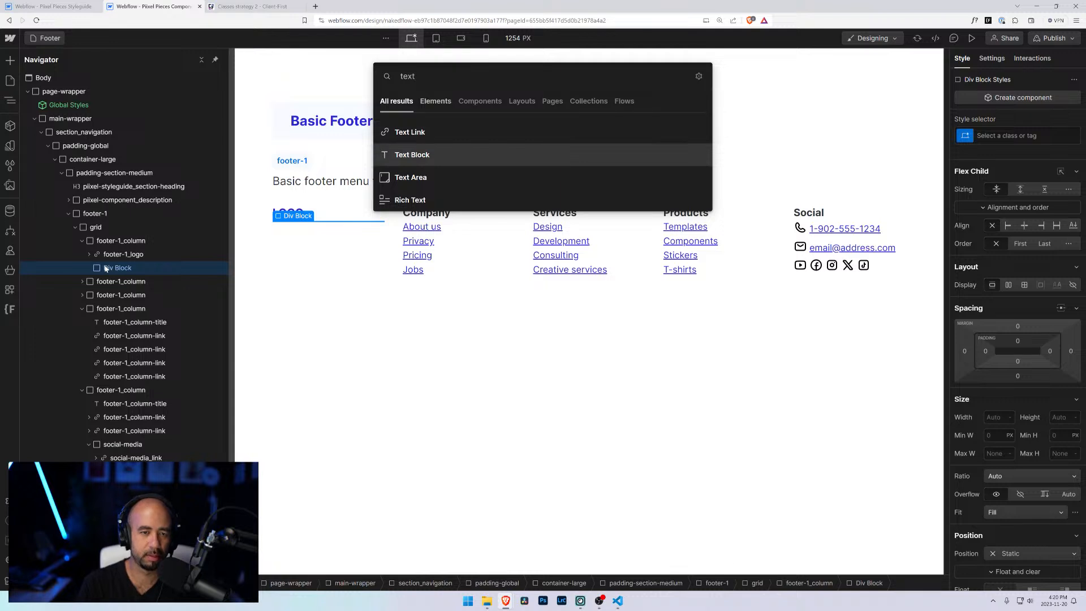
pyautogui.press('Return')
pyautogui.press('Return')
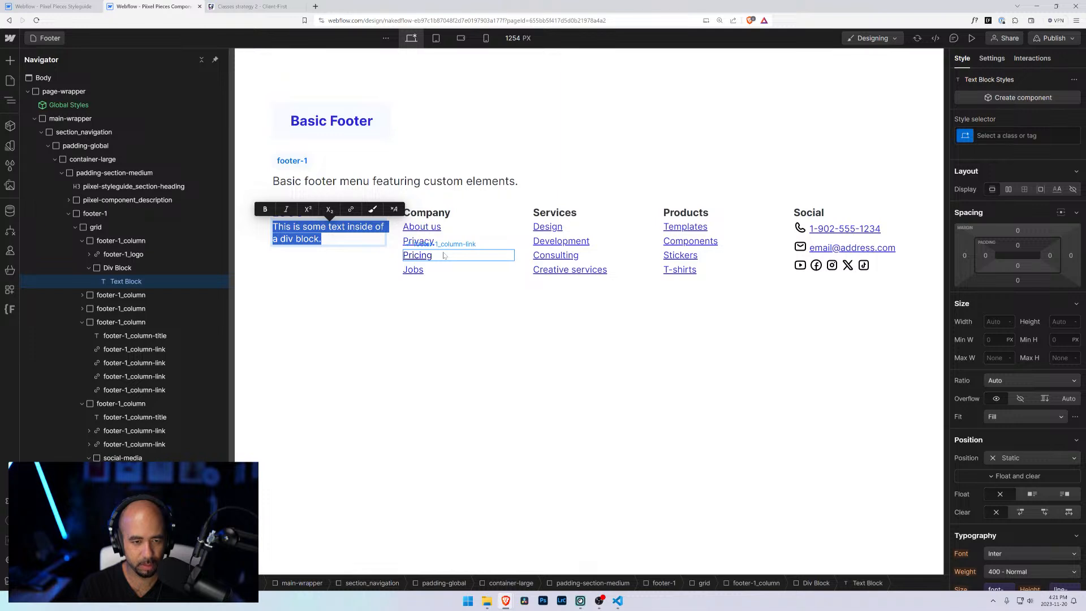
pyautogui.write('Do ')
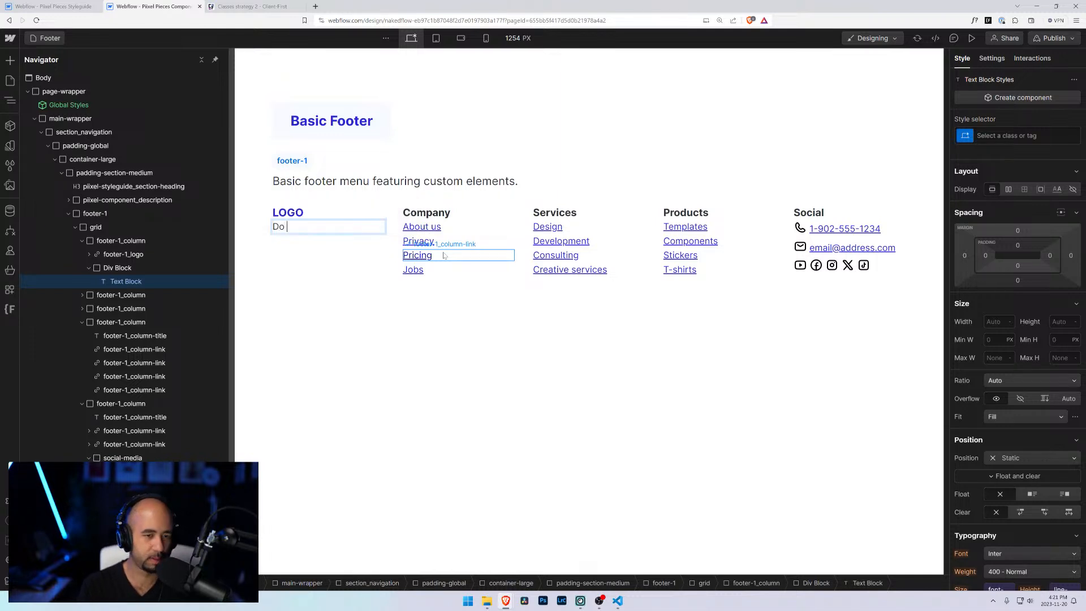
pyautogui.write('or do not')
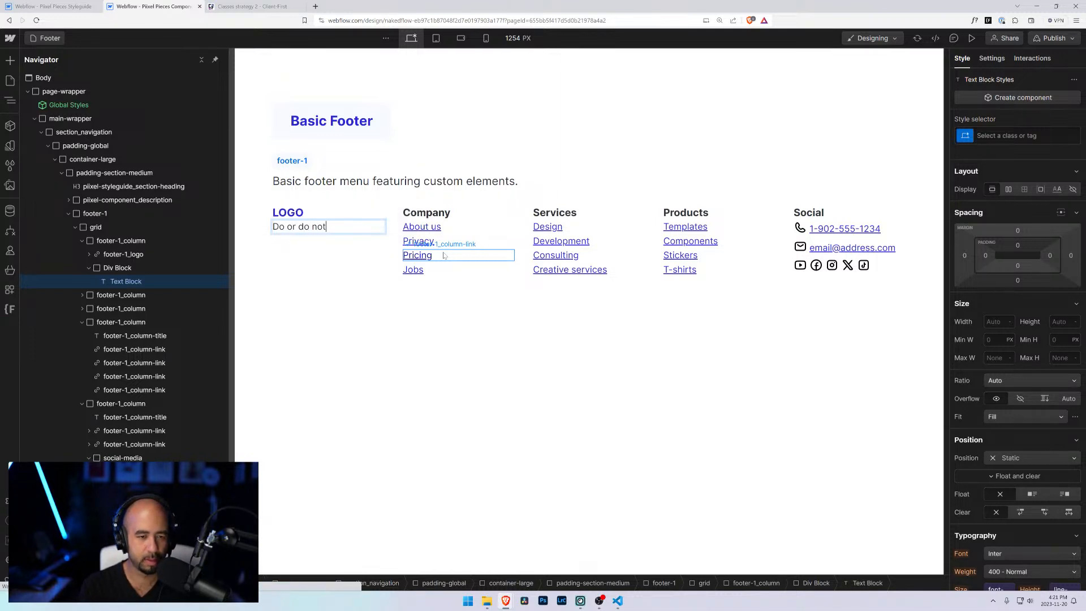
pyautogui.write(' do, there is no try')
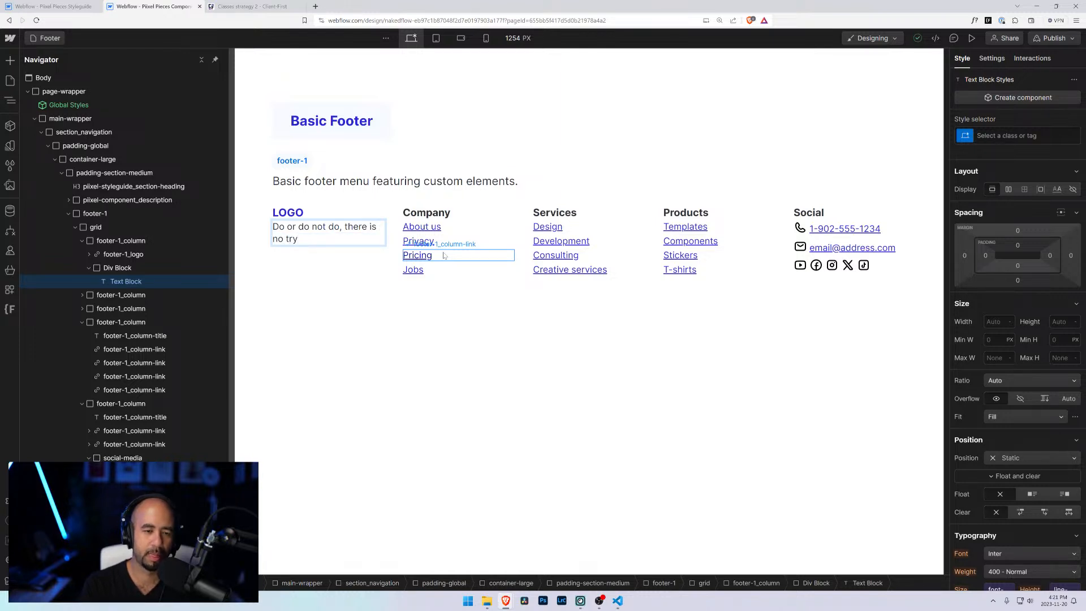
# Step: Give the text block a new class named company-creed
pyautogui.click(128, 285)
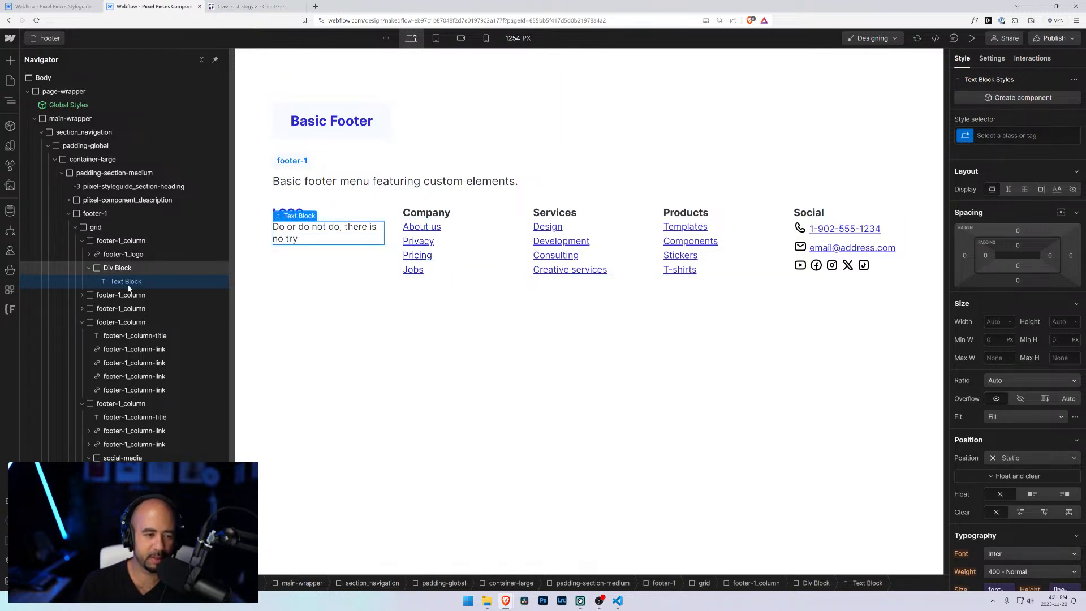
pyautogui.hotkey('ctrl', 'Return')
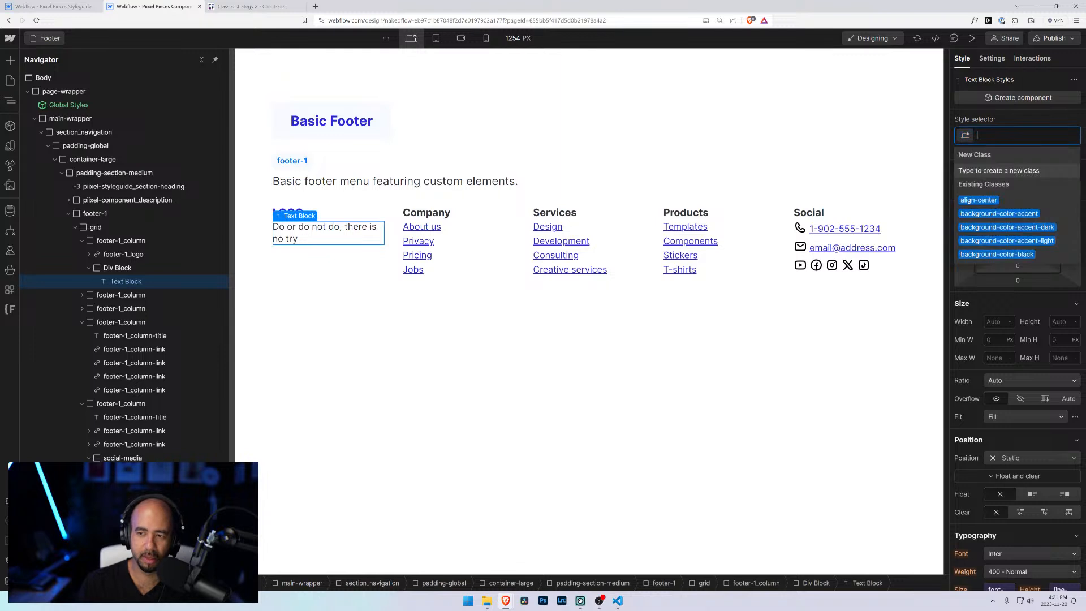
pyautogui.write('company')
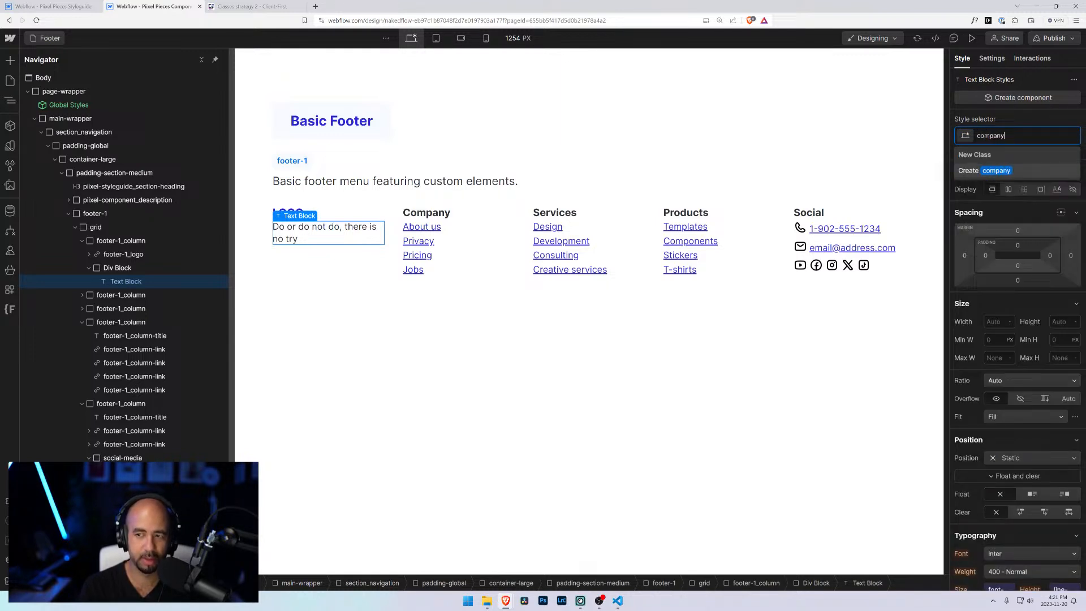
pyautogui.write('-creed')
pyautogui.press('Return')
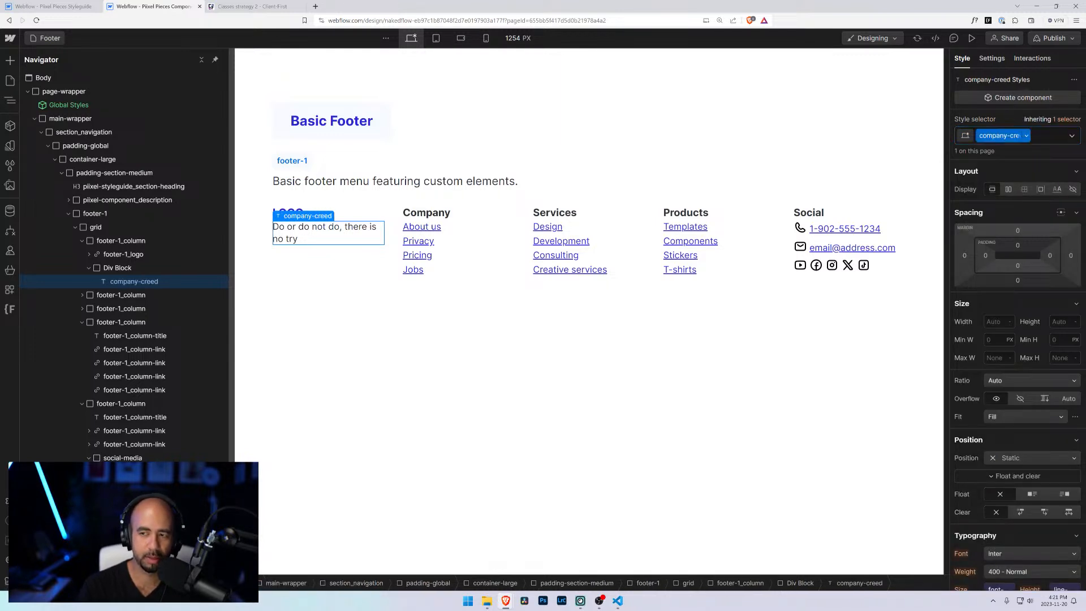
# Step: Set the company-creed font weight to 600 - Semi Bold
pyautogui.scroll(-3, 1011, 408)
pyautogui.click(1011, 408)
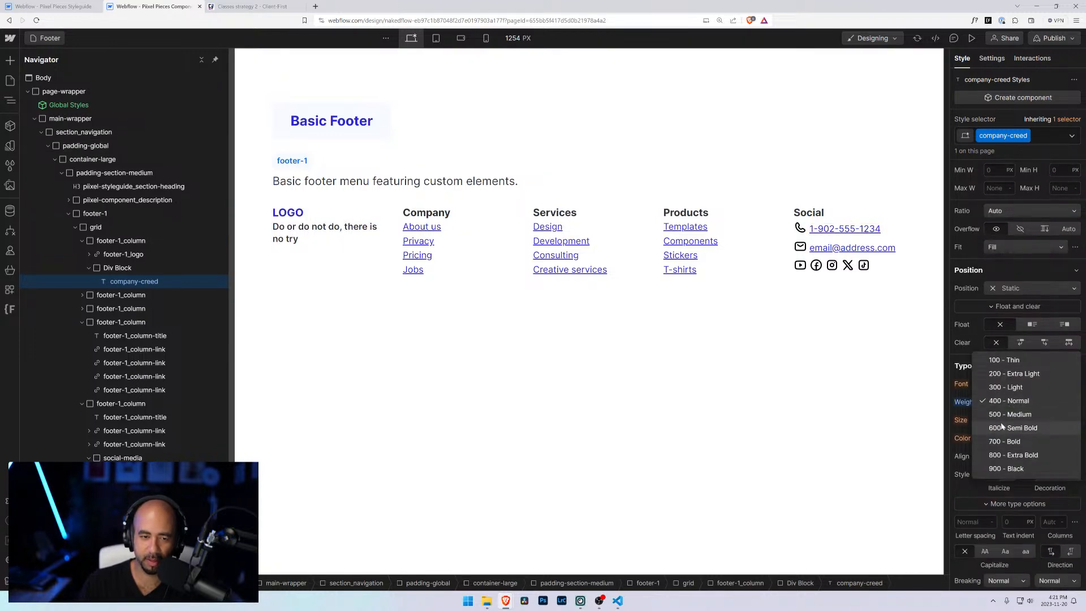
pyautogui.click(1002, 428)
pyautogui.click(1001, 423)
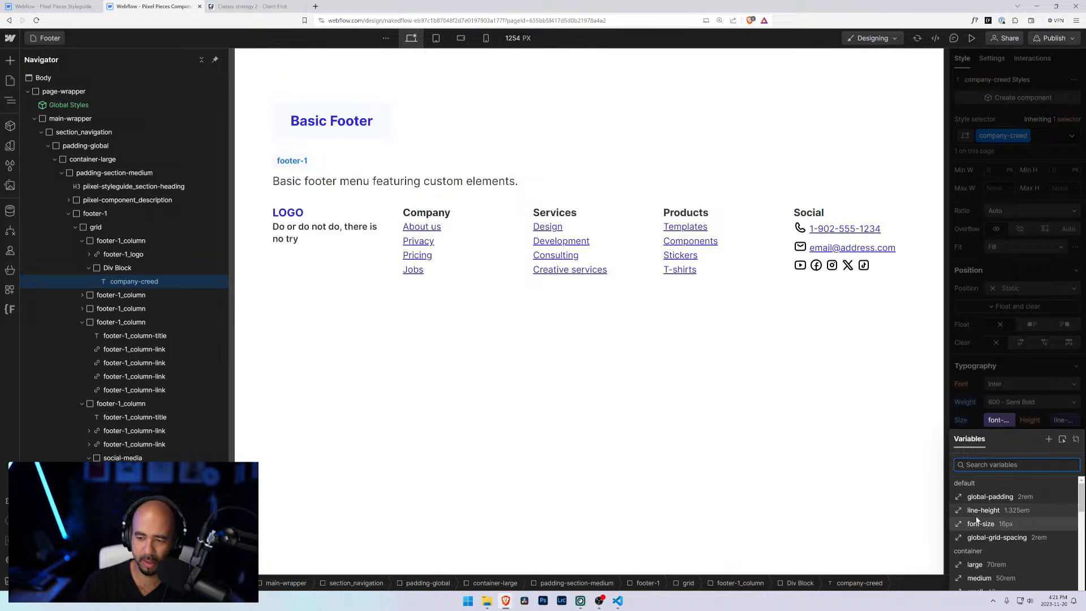
# Step: Set the company-creed font size to the large text variable
pyautogui.scroll(-1, 983, 477)
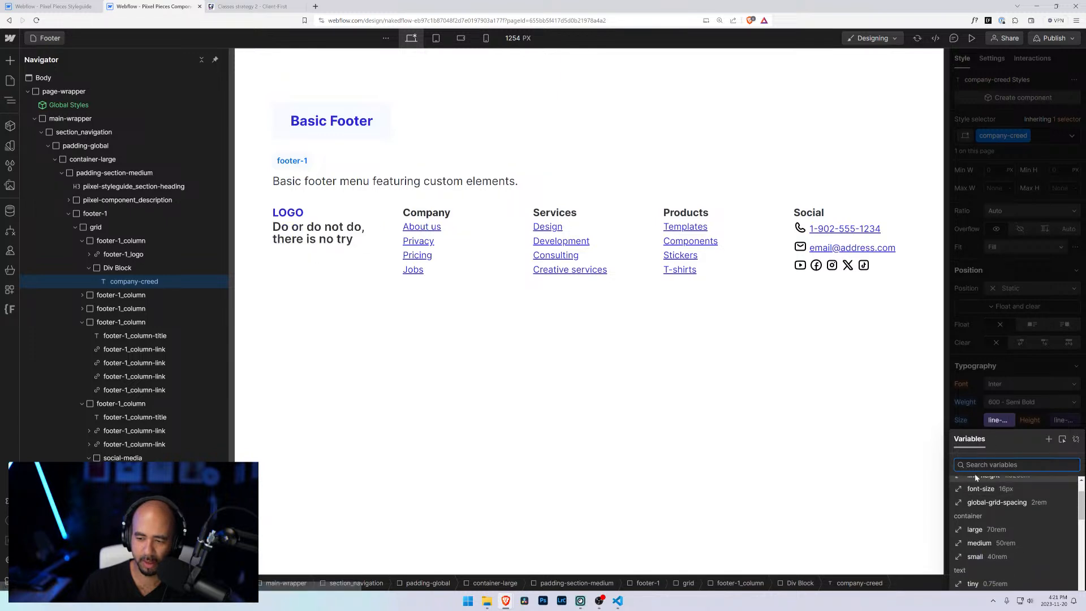
pyautogui.write('te')
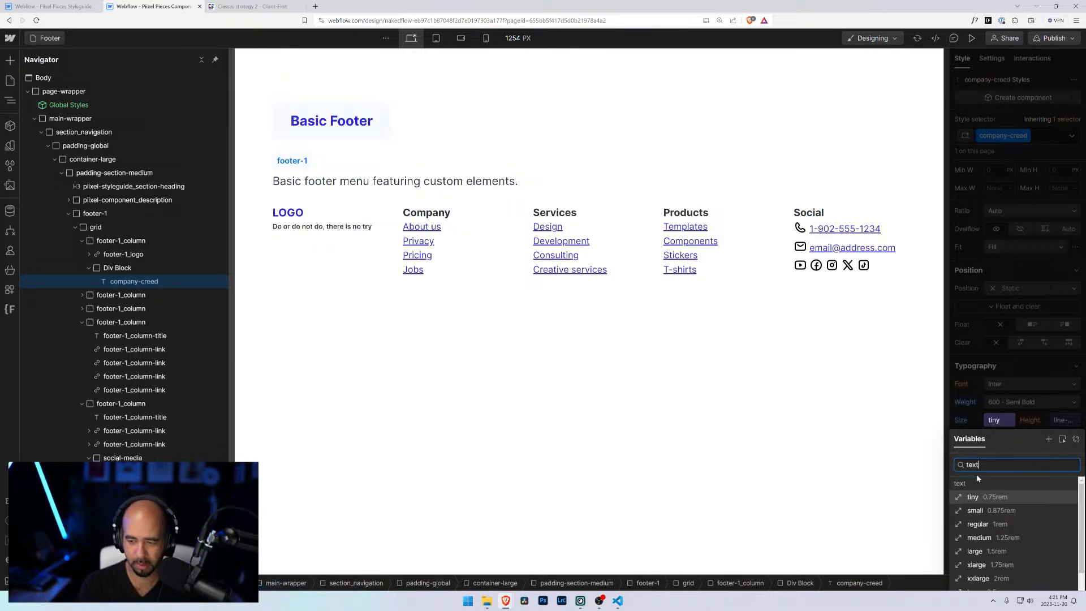
pyautogui.write('xt')
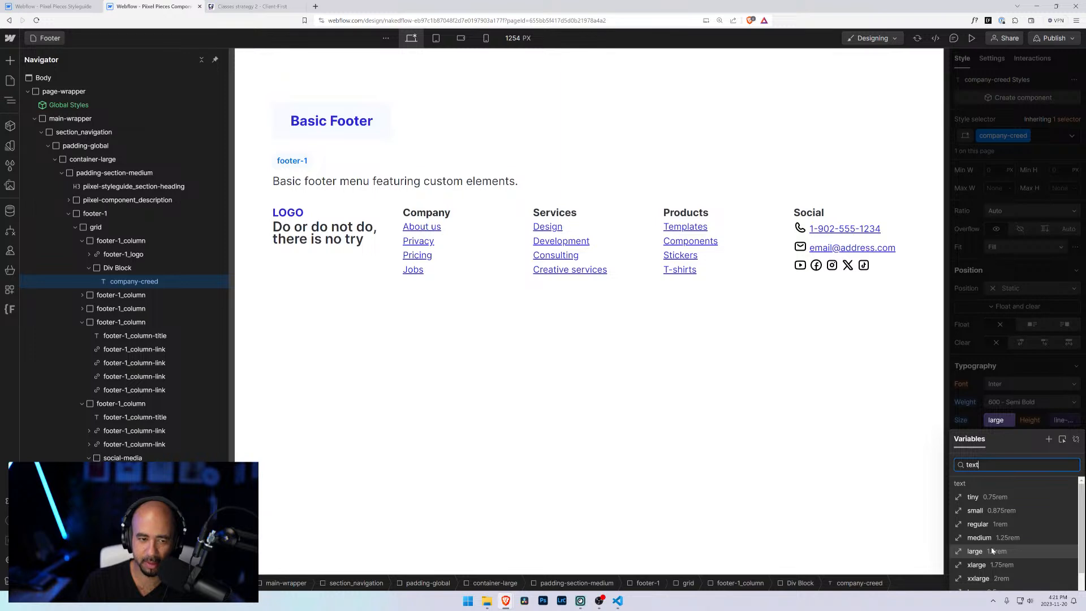
pyautogui.click(993, 551)
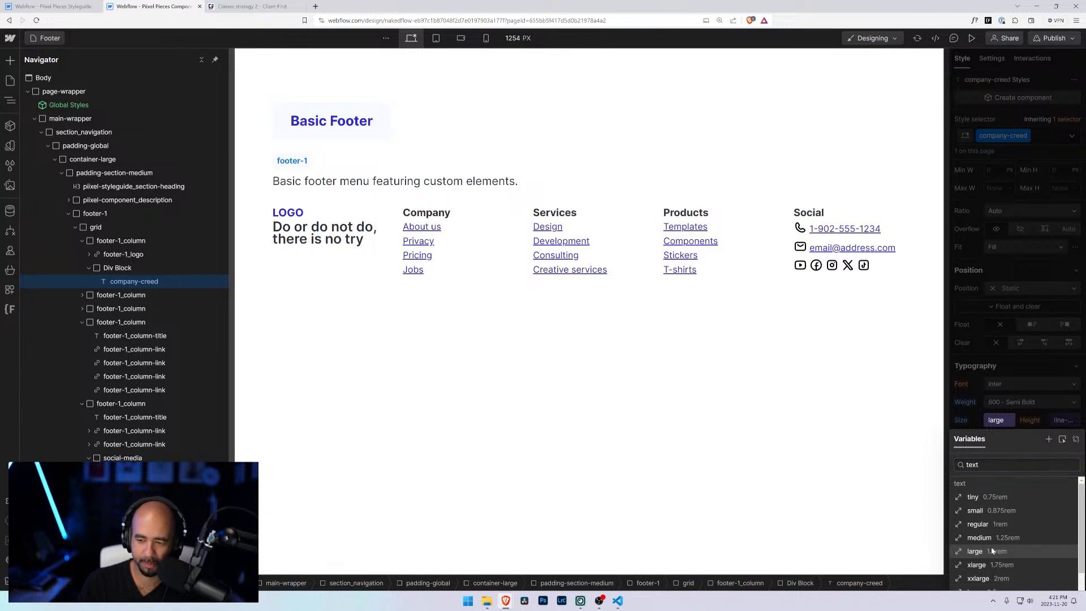
pyautogui.click(1005, 401)
pyautogui.click(1005, 402)
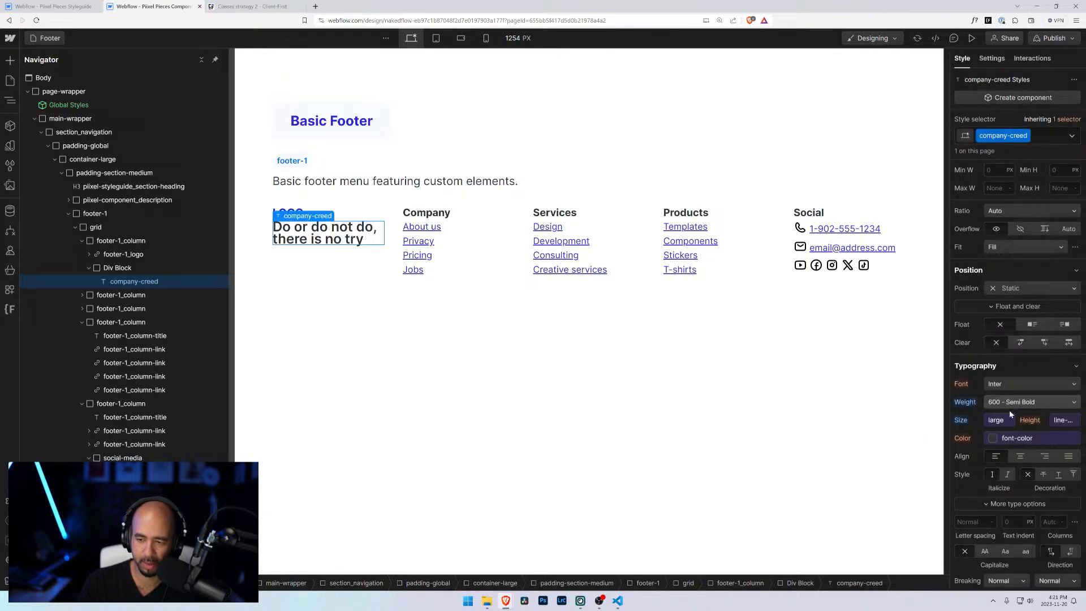
# Step: Set the company-creed text colour to the primary-light color variable
pyautogui.click(1013, 440)
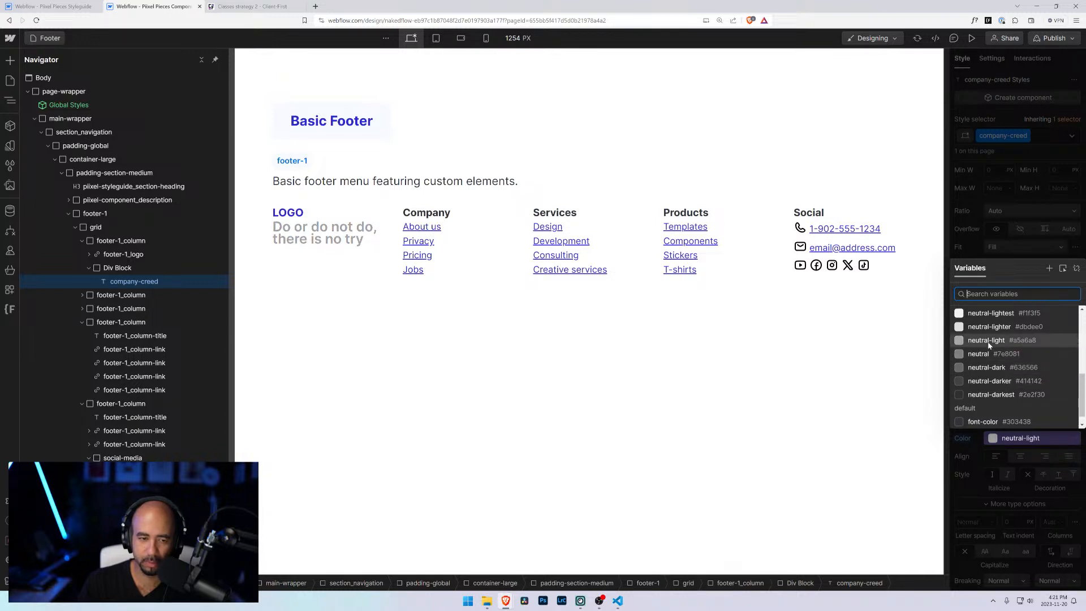
pyautogui.scroll(5, 997, 397)
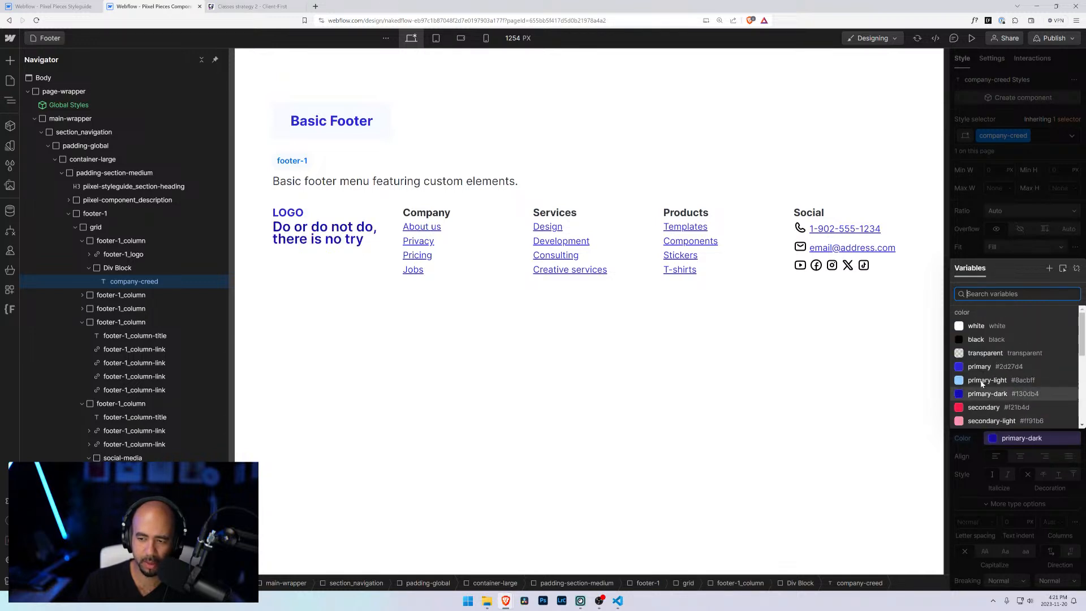
pyautogui.scroll(-4, 982, 384)
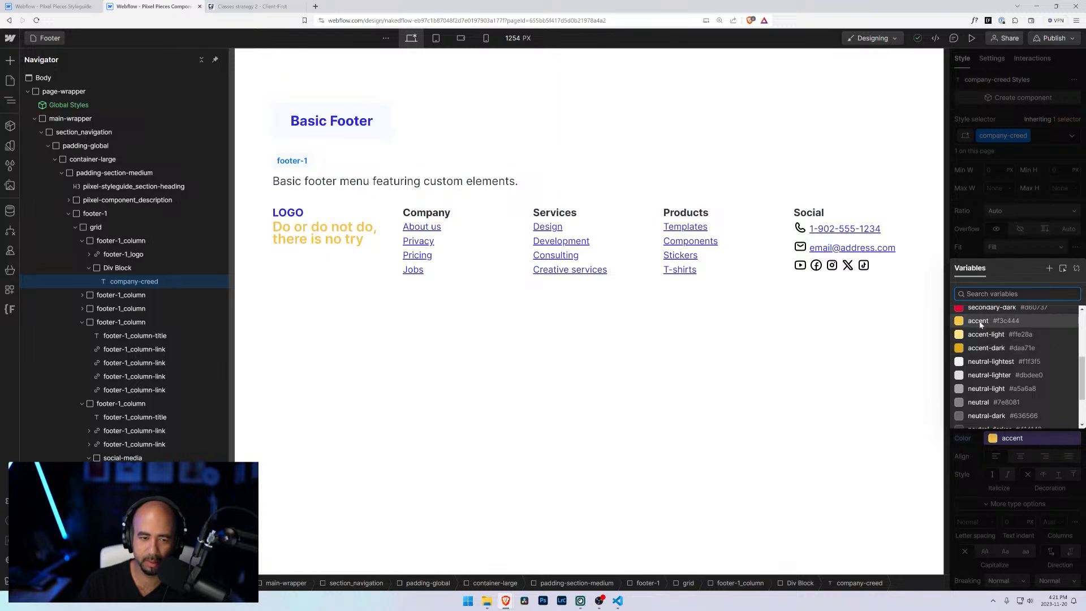
pyautogui.scroll(1, 982, 322)
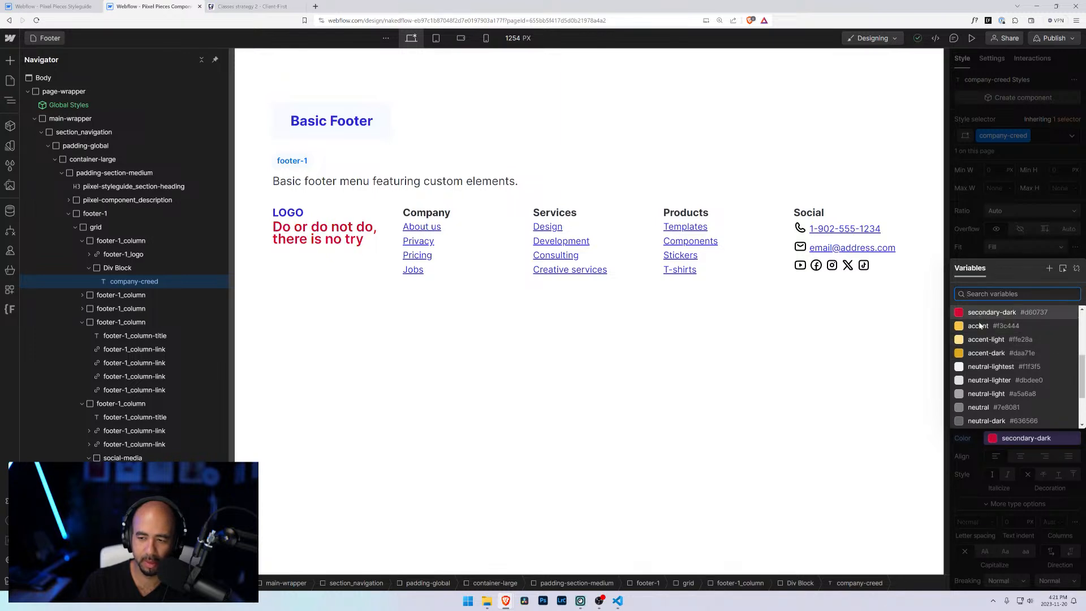
pyautogui.scroll(3, 980, 325)
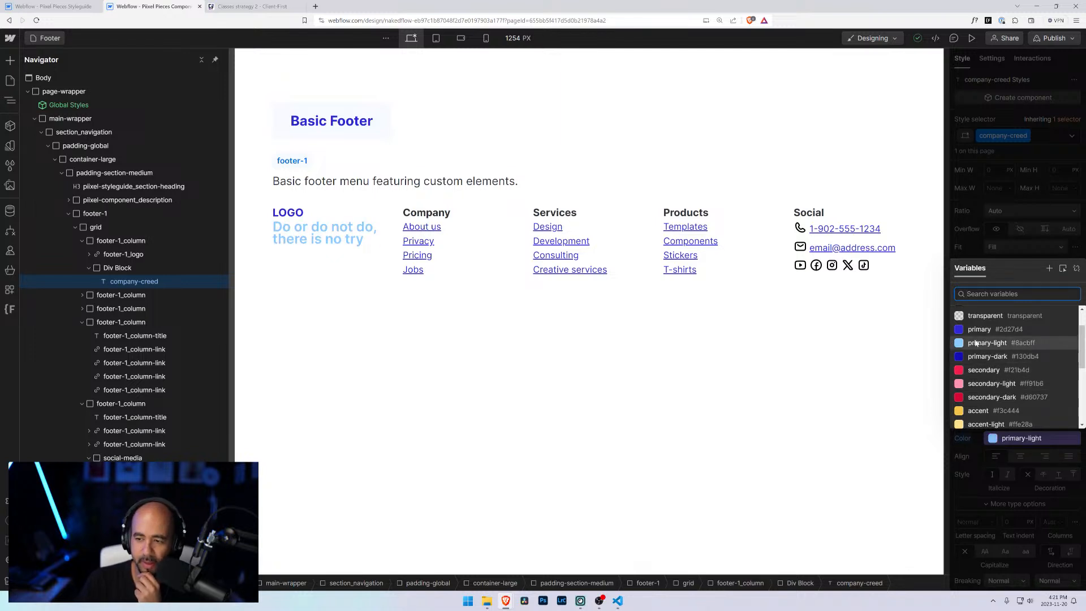
pyautogui.scroll(3, 975, 344)
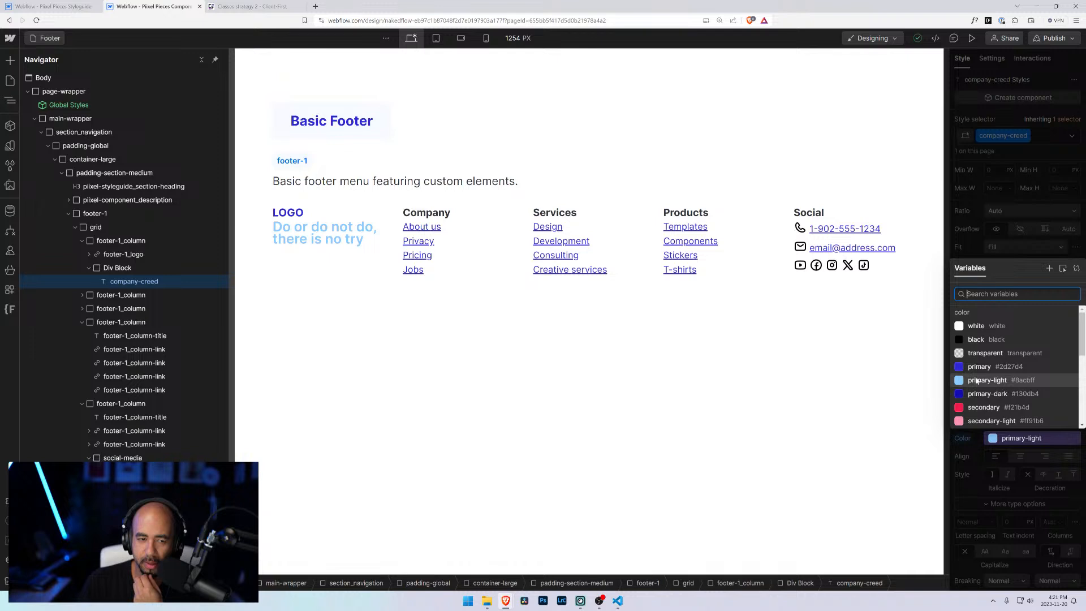
pyautogui.click(977, 380)
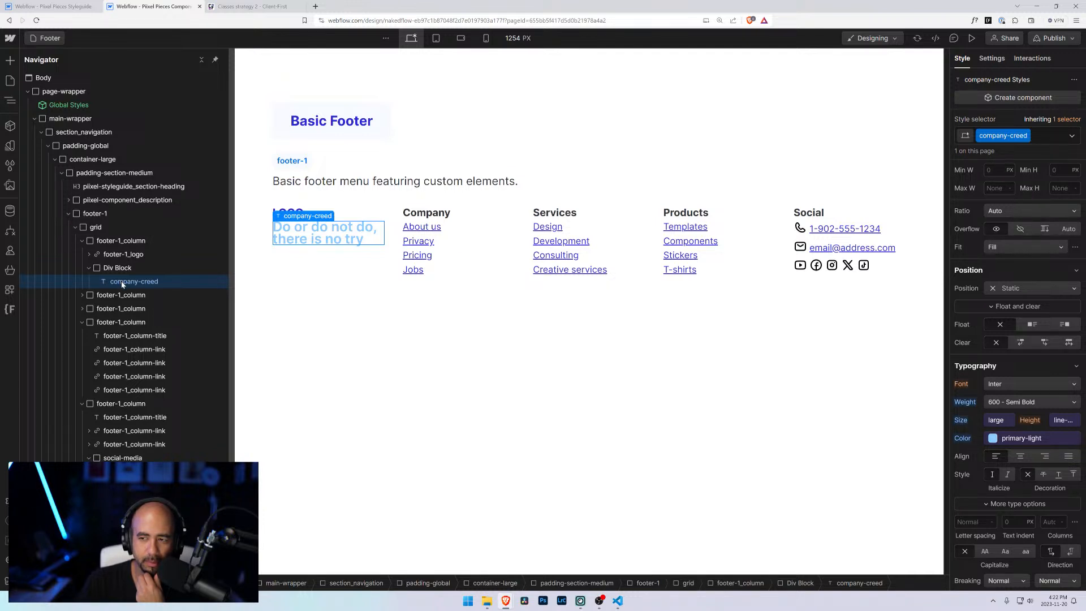
# Step: Move the company-creed text out of the Div Block into the first footer column and set its weight to 500 - Medium
pyautogui.moveTo(122, 284)
pyautogui.mouseDown()
pyautogui.moveTo(123, 267)
pyautogui.moveTo(115, 281)
pyautogui.mouseUp()
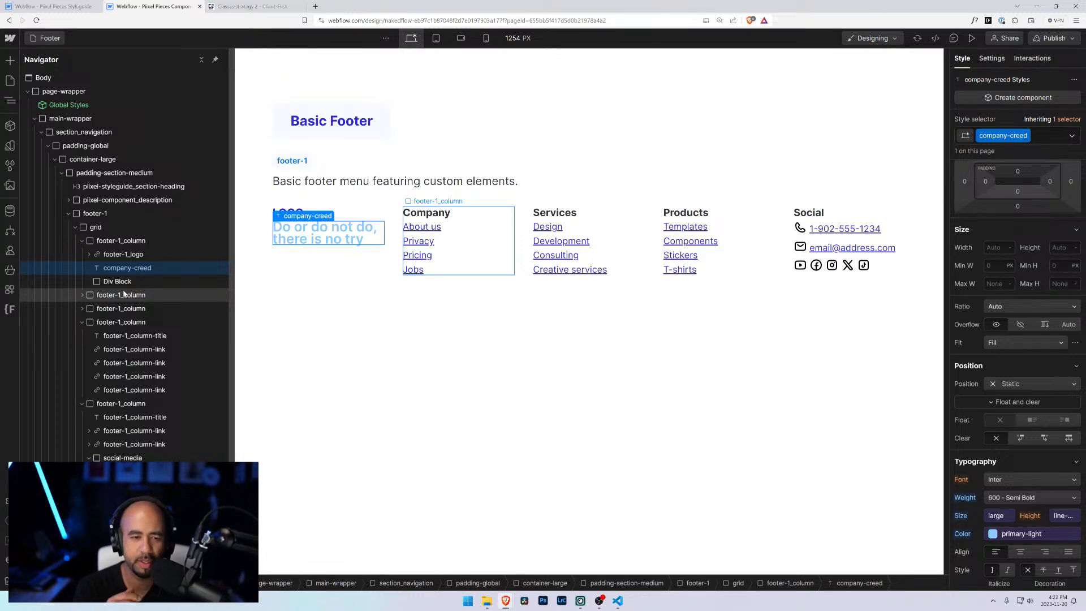
pyautogui.click(1000, 497)
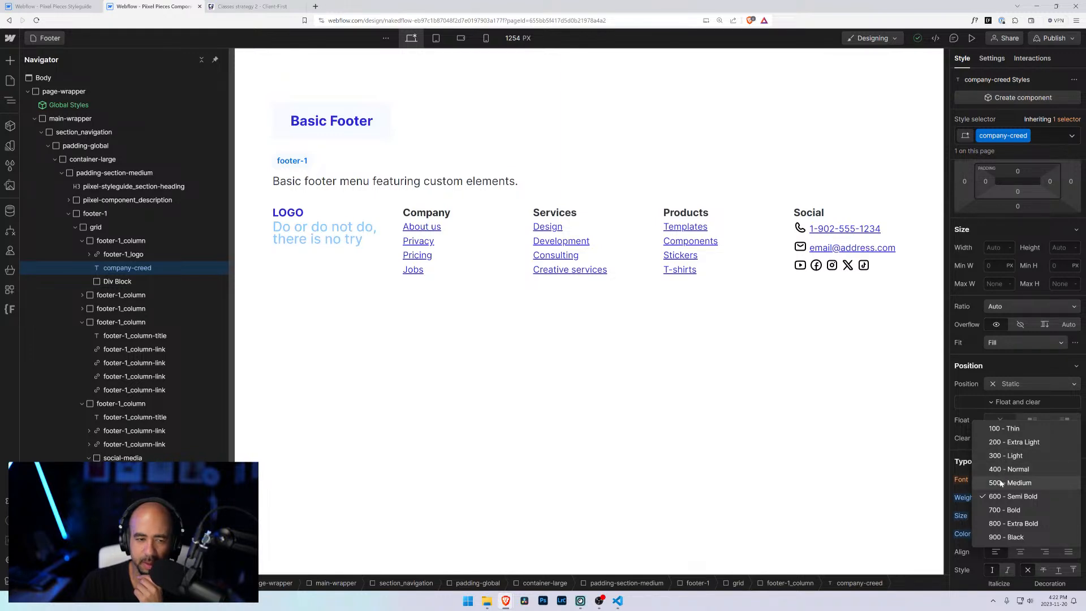
pyautogui.click(999, 482)
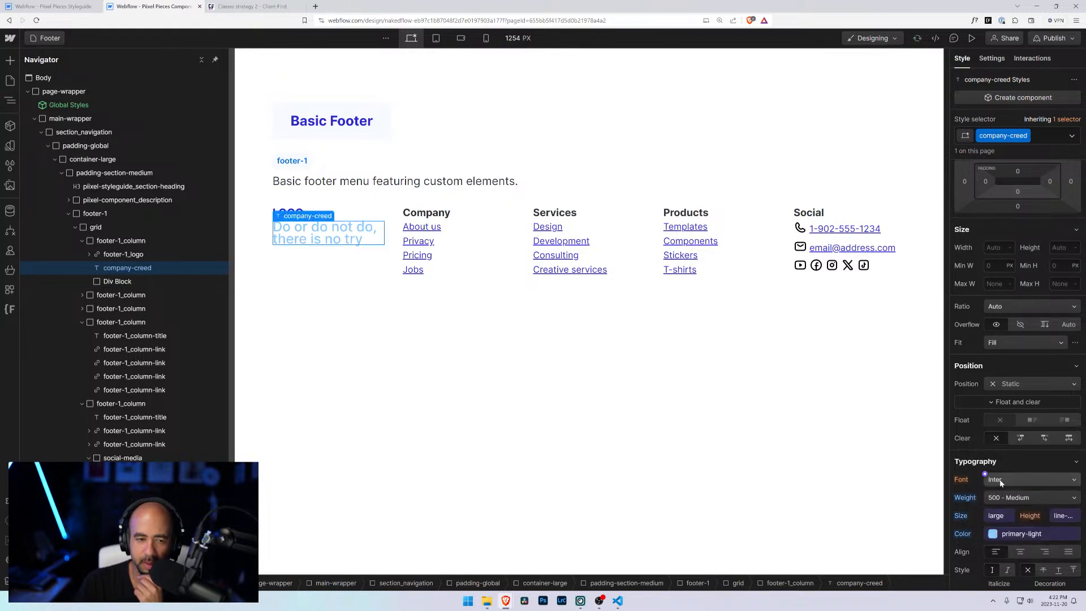
pyautogui.click(1060, 516)
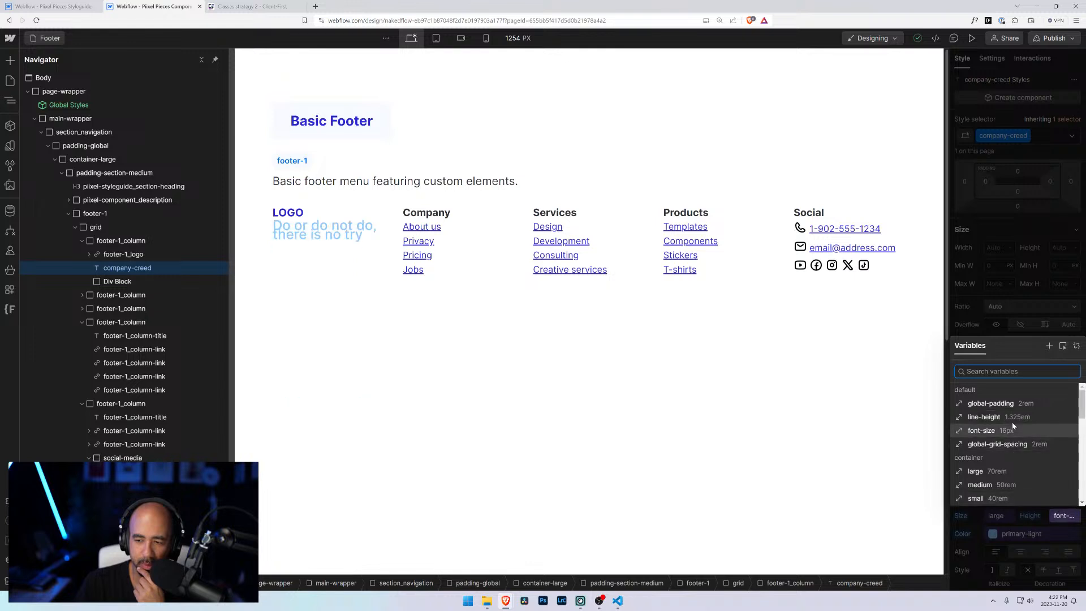
pyautogui.press('Up')
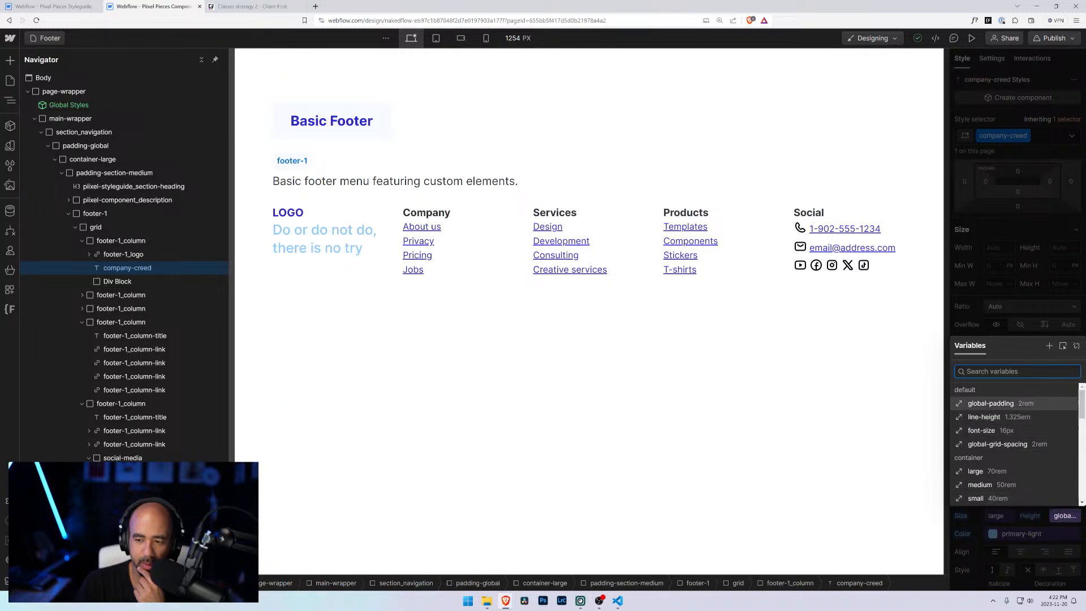
pyautogui.click(999, 332)
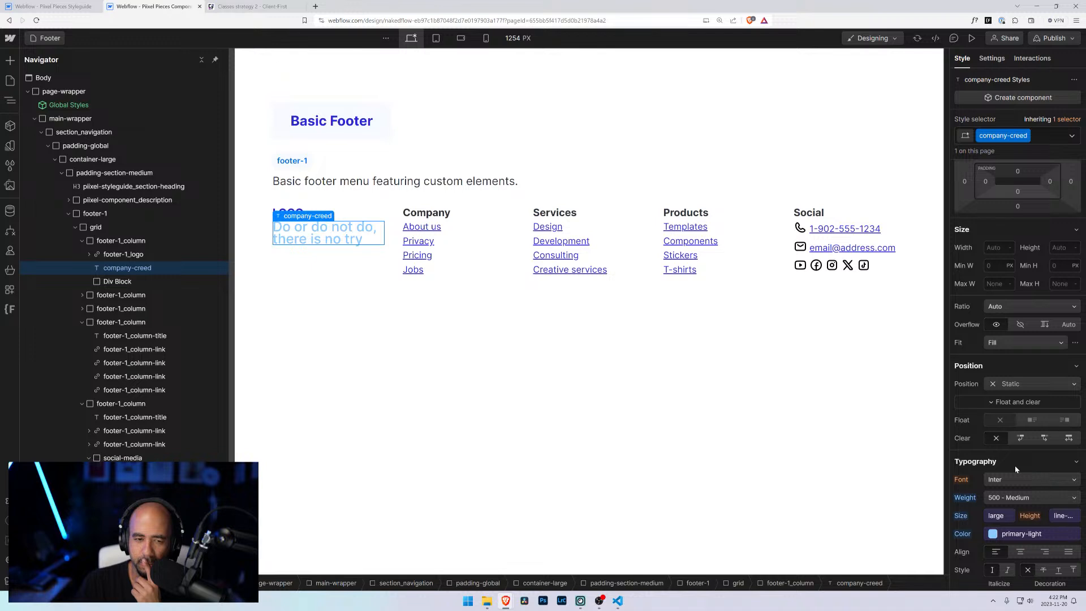
# Step: Delete the empty Div Block from the first footer column
pyautogui.click(113, 280)
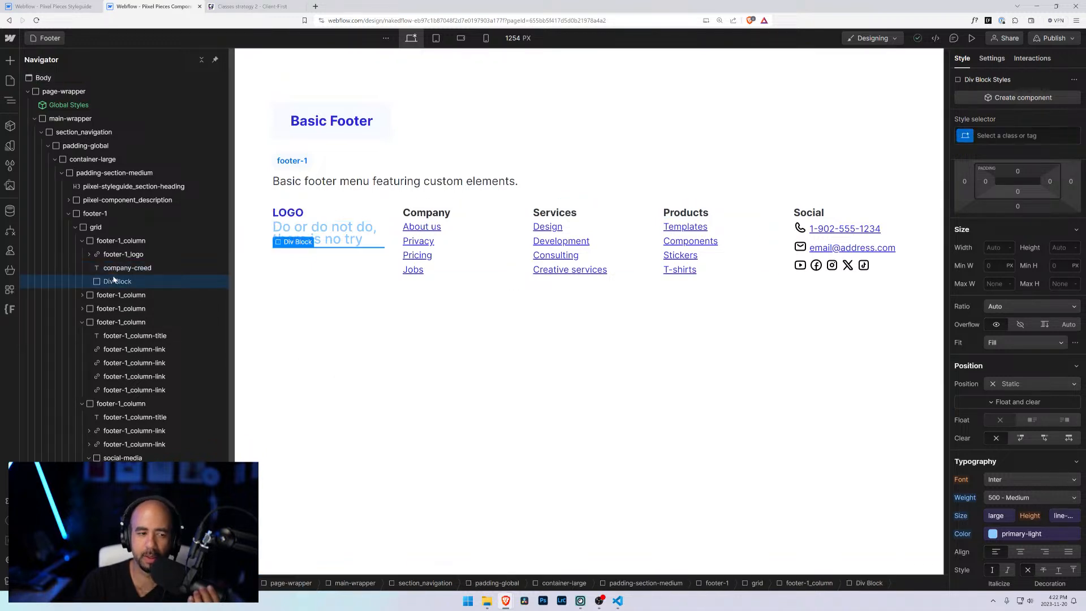
pyautogui.press('Delete')
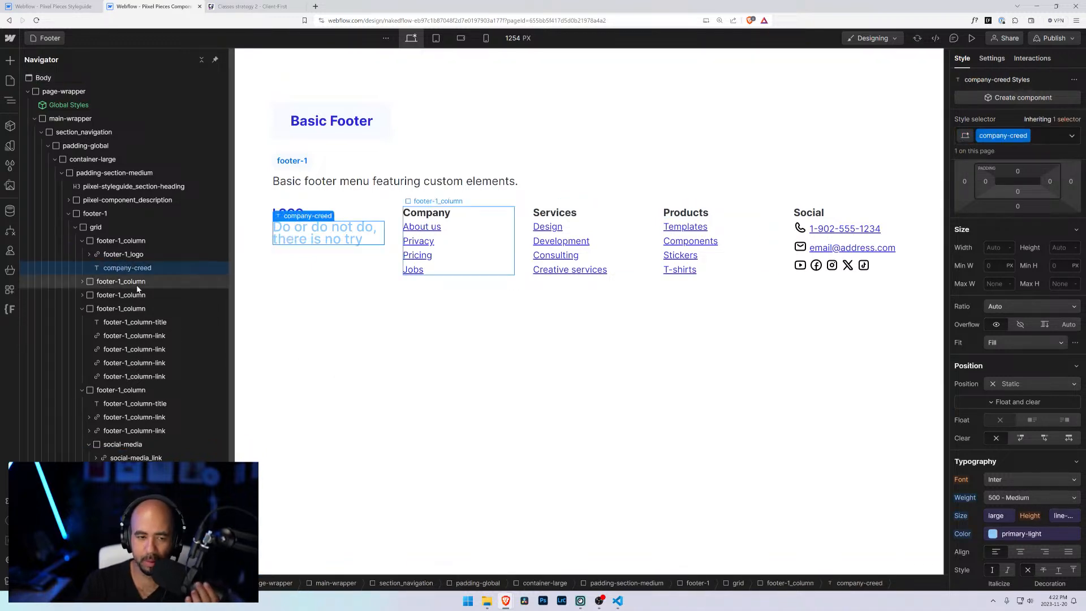
# Step: Give the footer-1_logo a bottom margin of 1rem
pyautogui.click(122, 255)
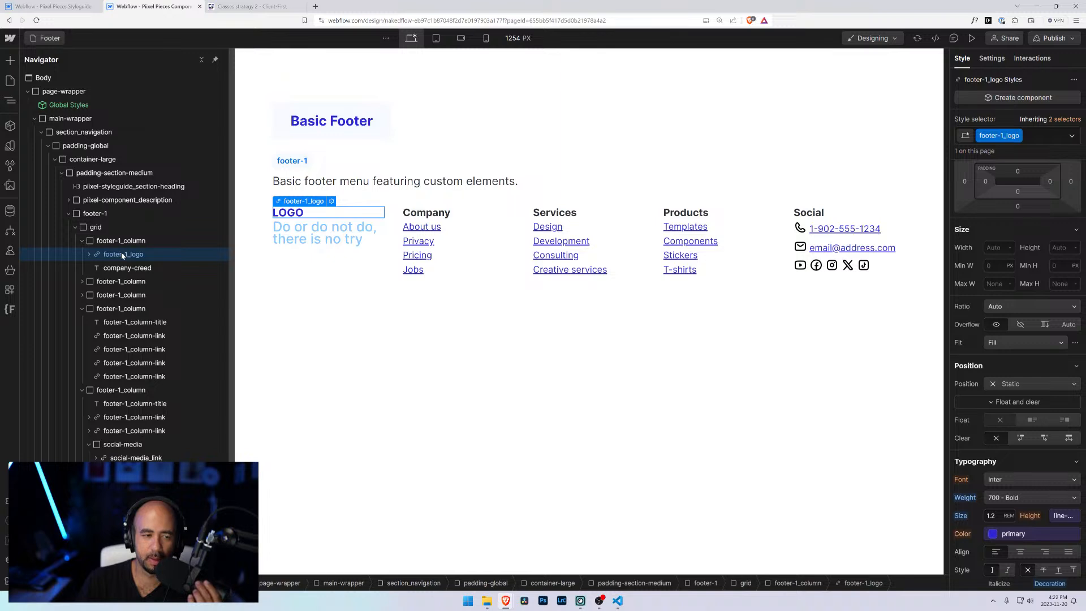
pyautogui.click(1018, 207)
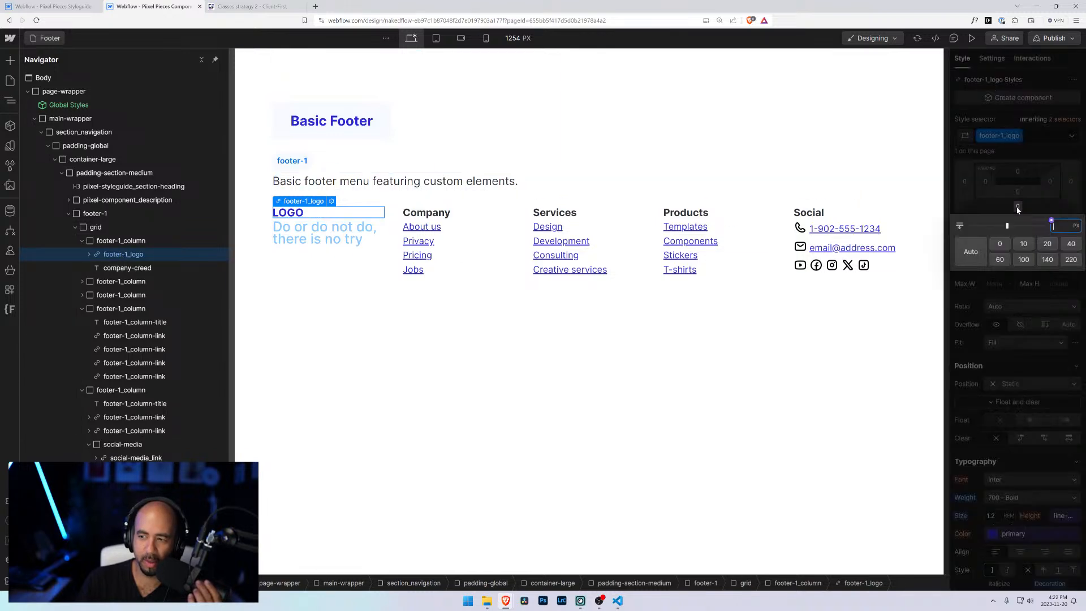
pyautogui.write('2re')
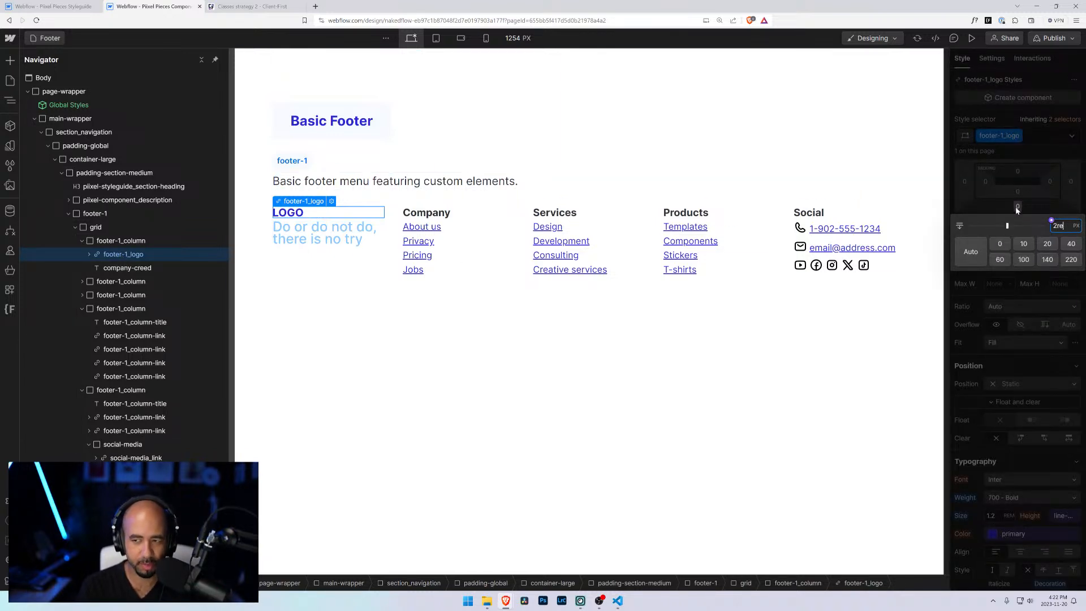
pyautogui.write('m')
pyautogui.press('Return')
pyautogui.click(1016, 207)
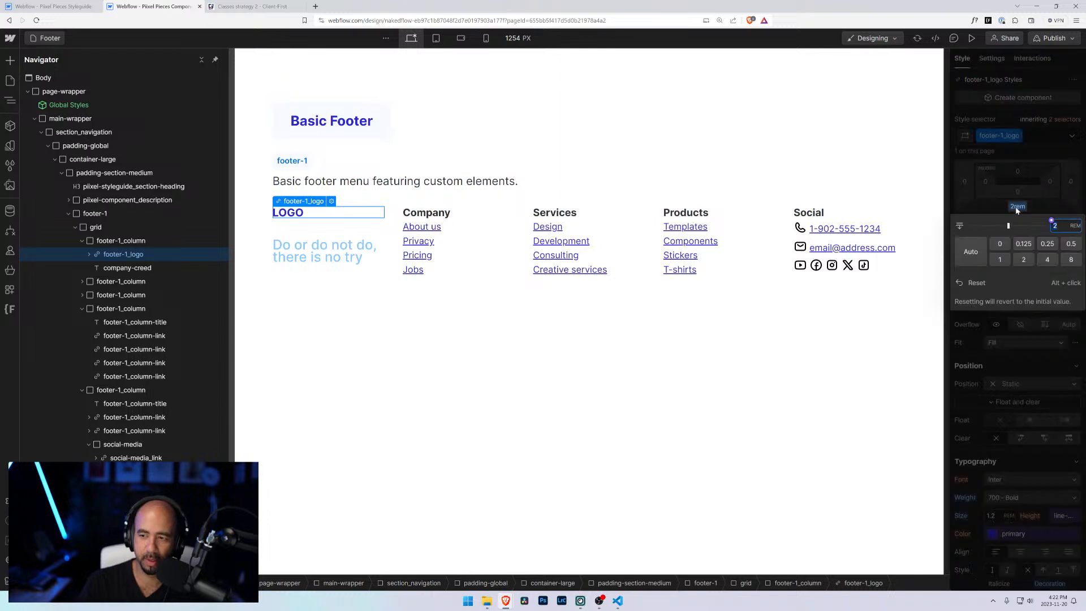
pyautogui.write('1')
pyautogui.press('Return')
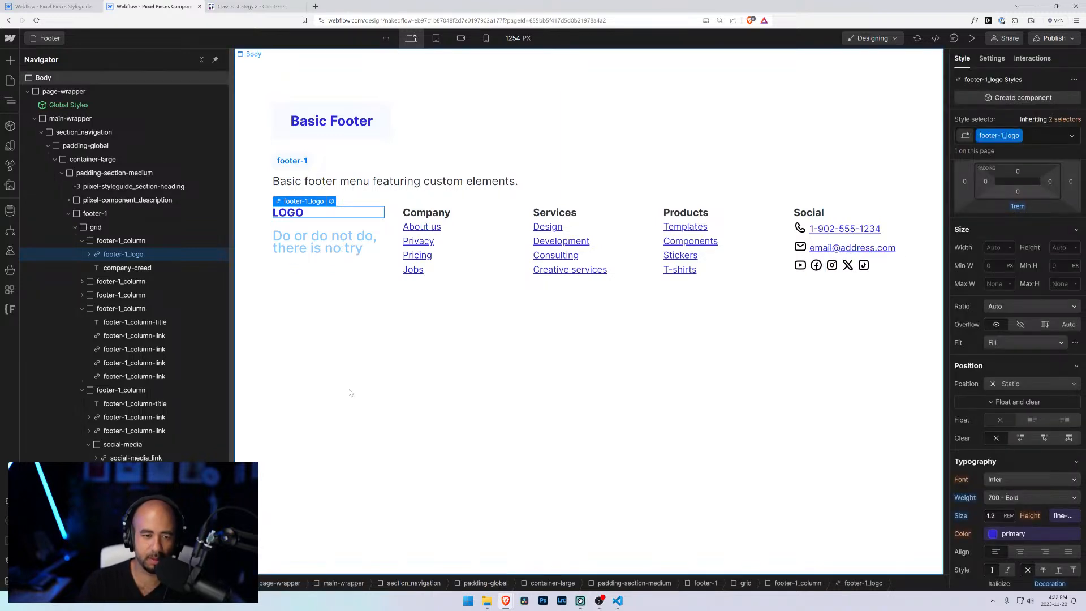
# Step: Inspect the footer grid's gap variable in the grid editor
pyautogui.click(337, 376)
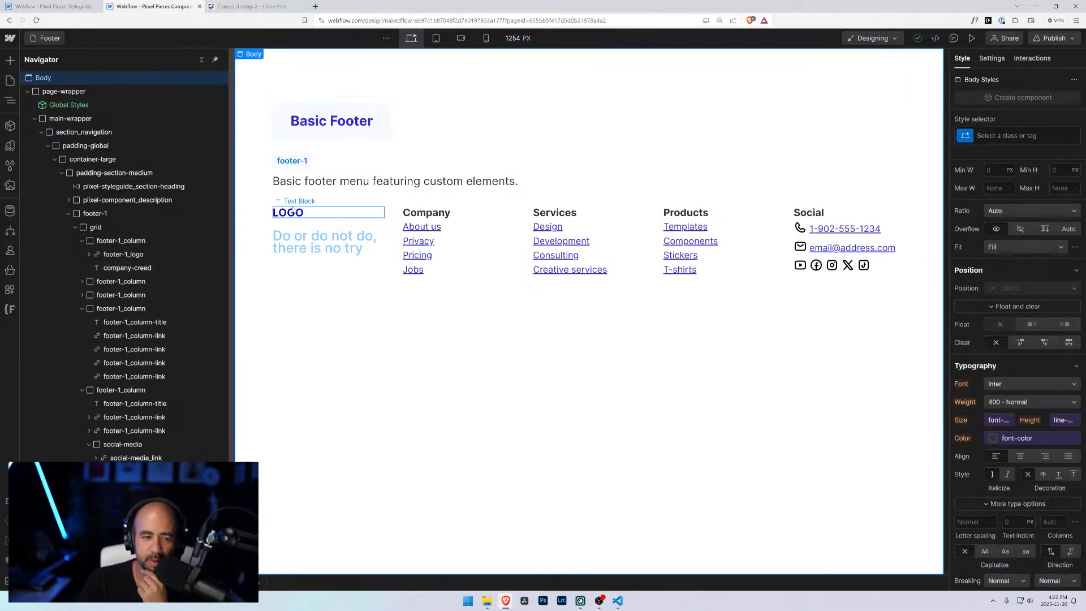
pyautogui.click(120, 258)
pyautogui.click(90, 254)
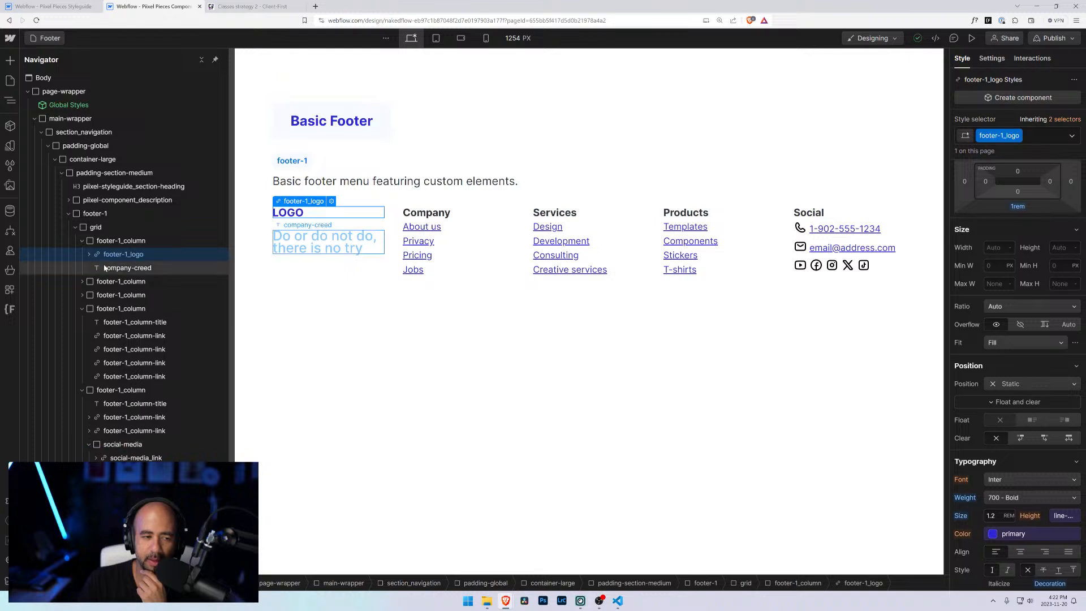
pyautogui.click(105, 268)
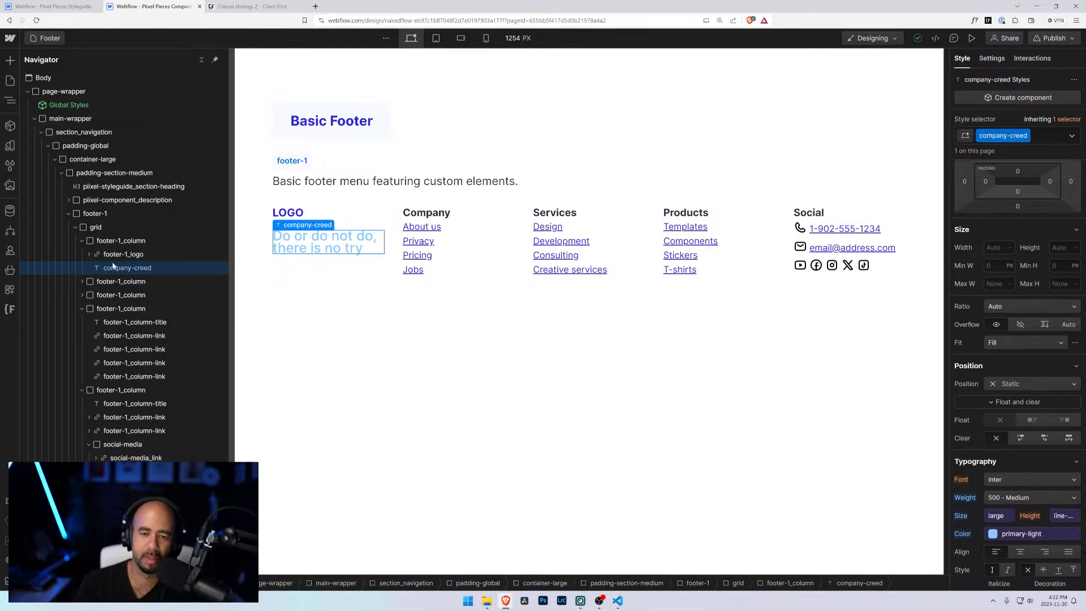
pyautogui.click(337, 300)
pyautogui.click(94, 227)
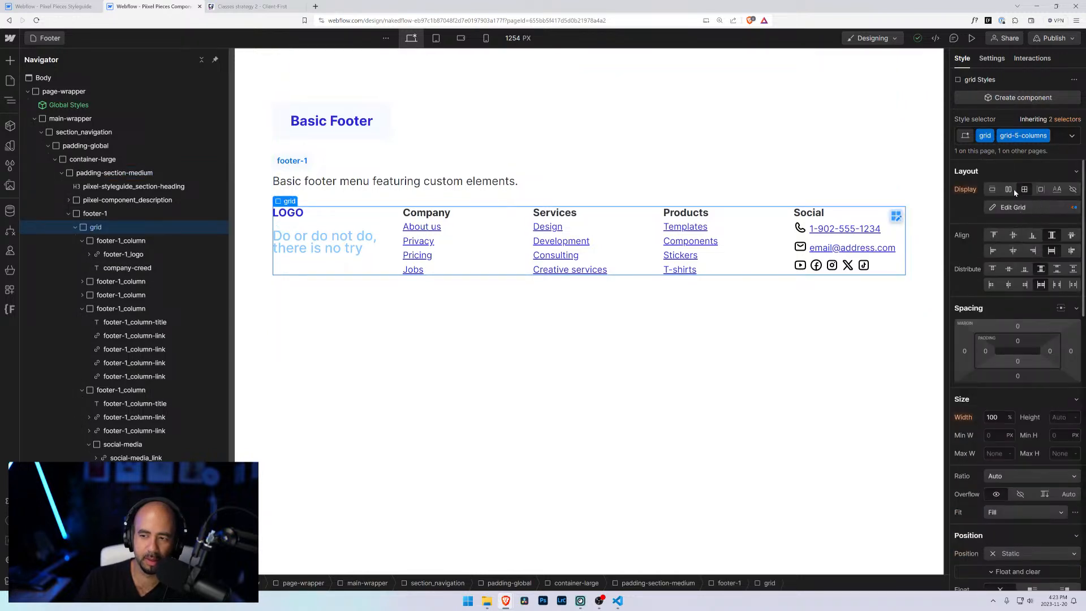
pyautogui.click(896, 216)
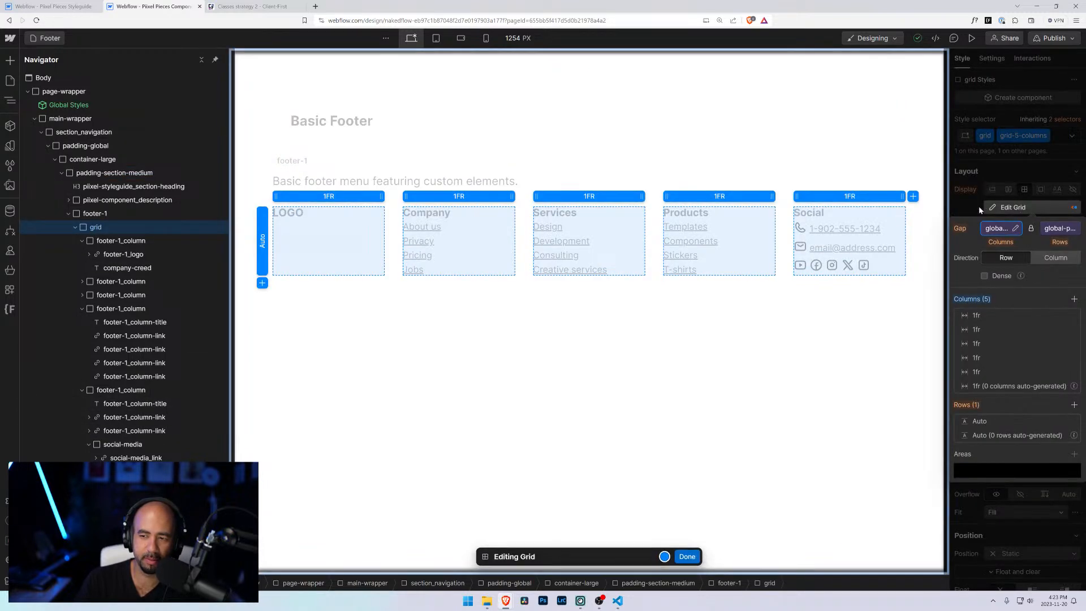
pyautogui.click(1017, 210)
pyautogui.click(1015, 208)
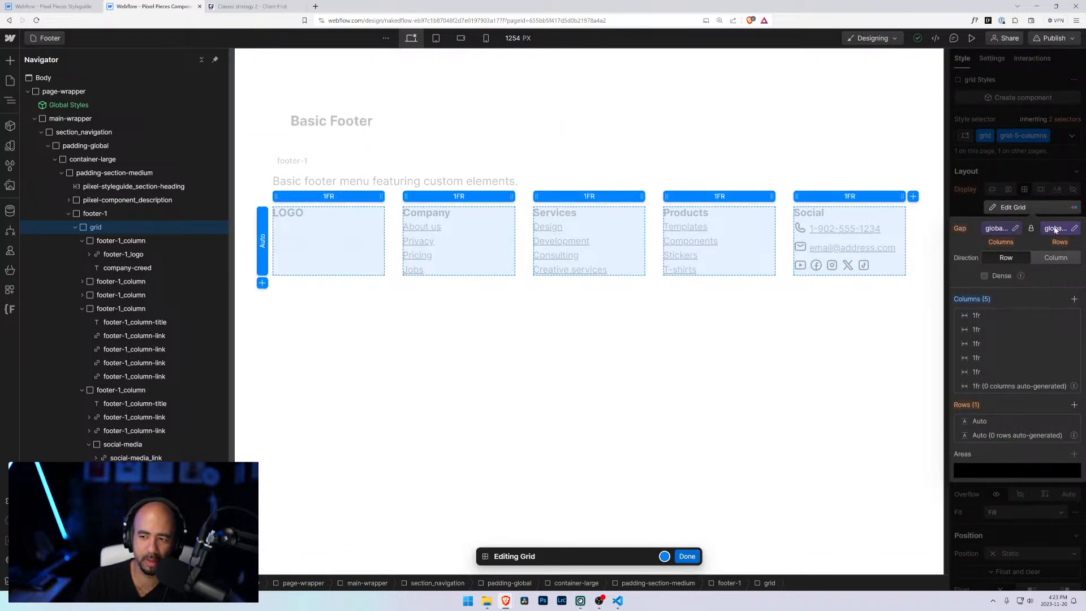
pyautogui.click(1015, 228)
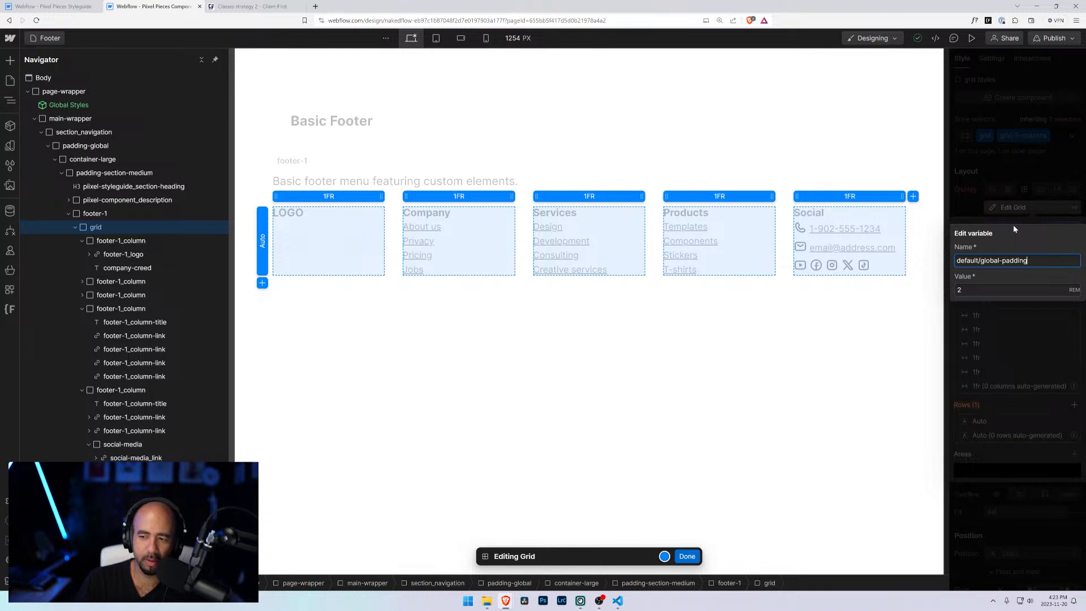
pyautogui.click(962, 204)
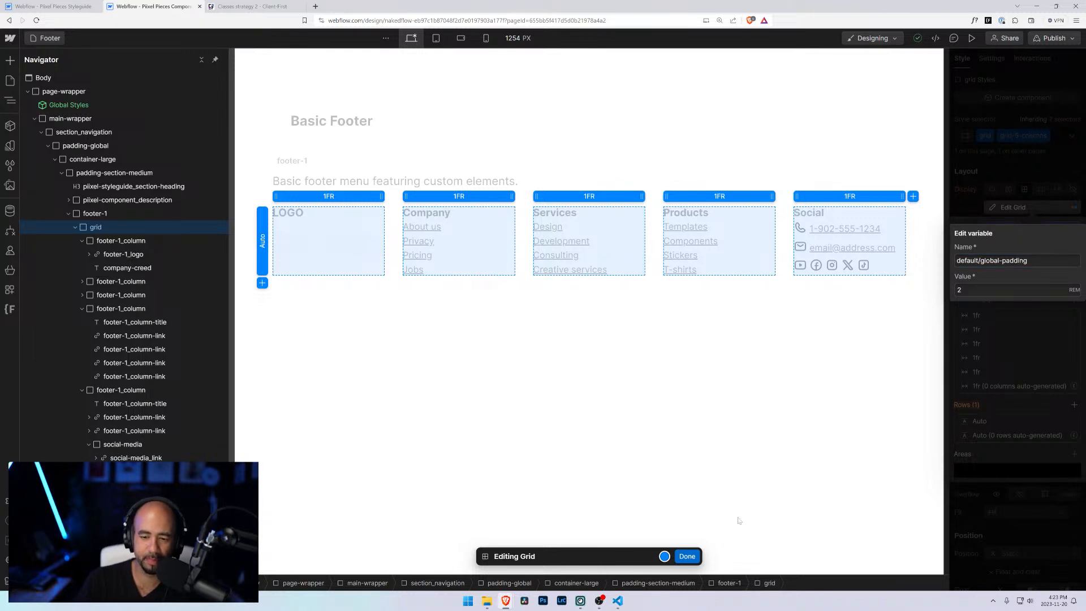
pyautogui.click(687, 557)
pyautogui.click(689, 431)
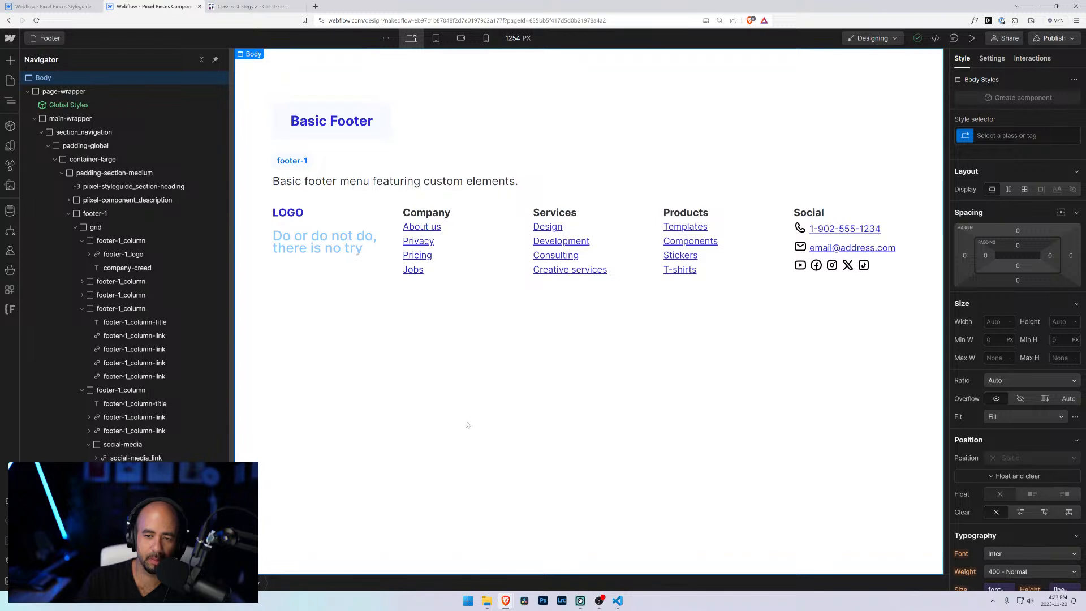
# Step: At the tablet breakpoint, make the first footer column span 5 grid columns
pyautogui.click(440, 42)
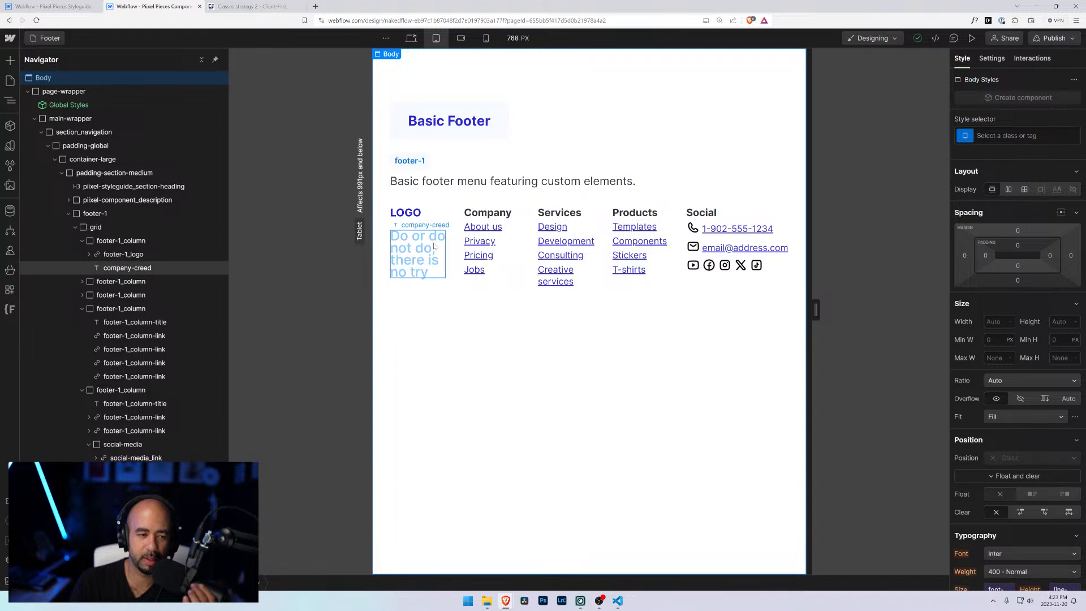
pyautogui.click(445, 223)
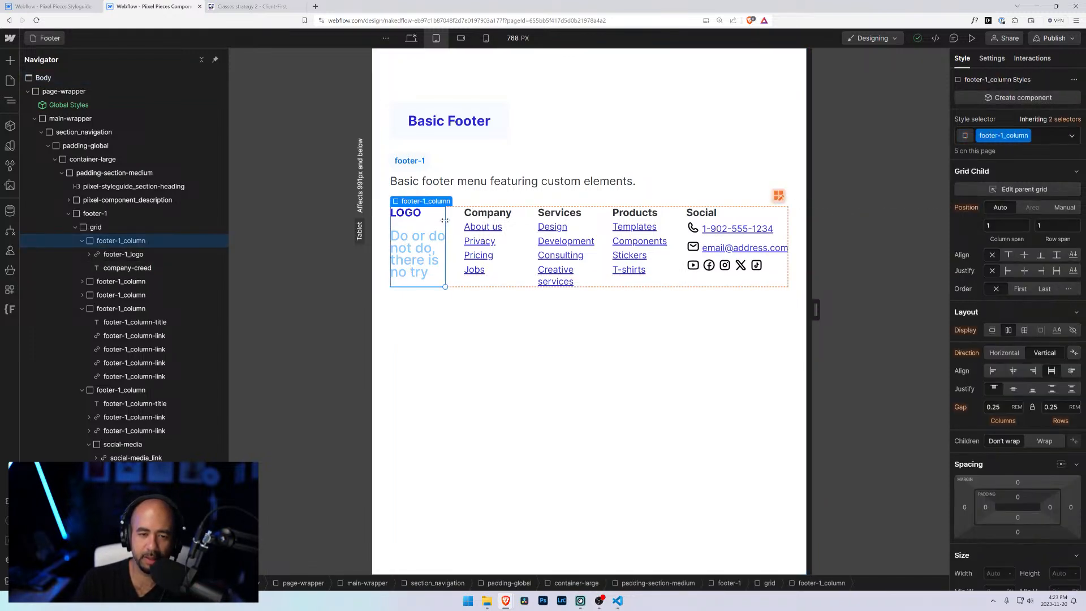
pyautogui.click(83, 241)
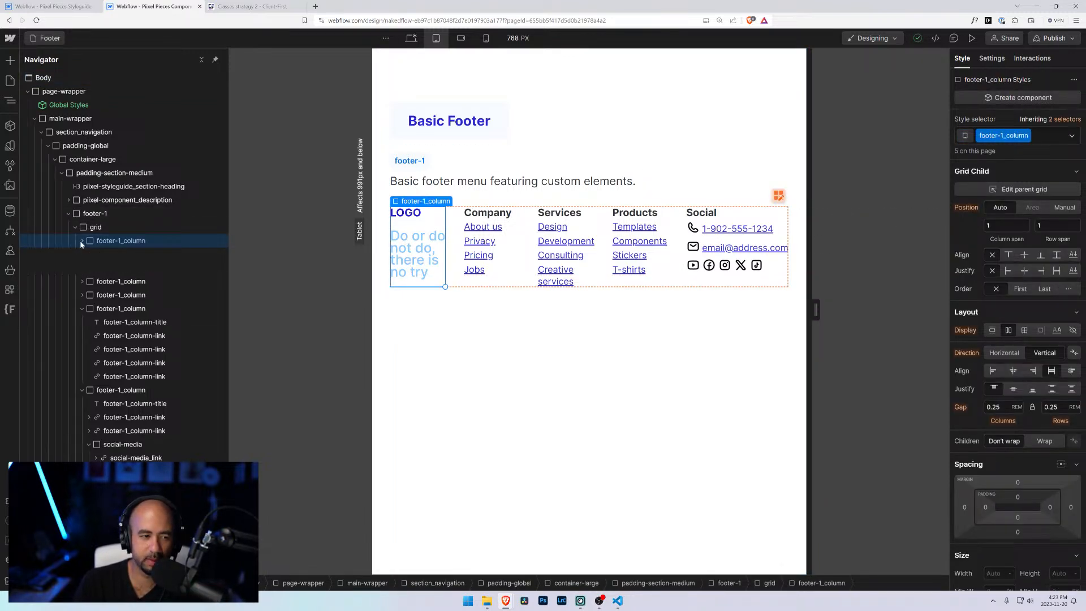
pyautogui.click(83, 282)
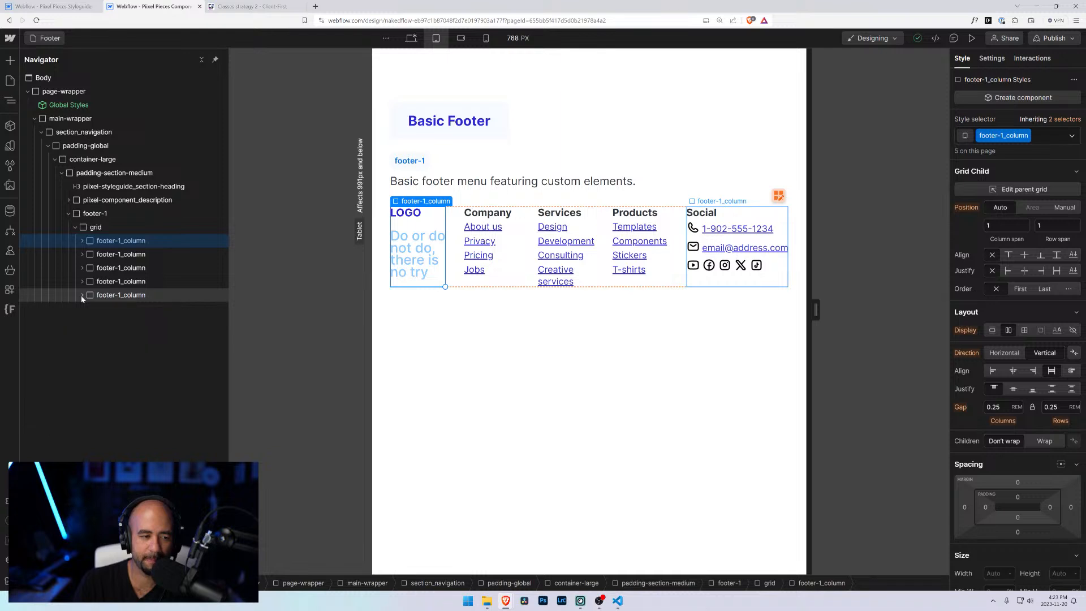
pyautogui.click(82, 294)
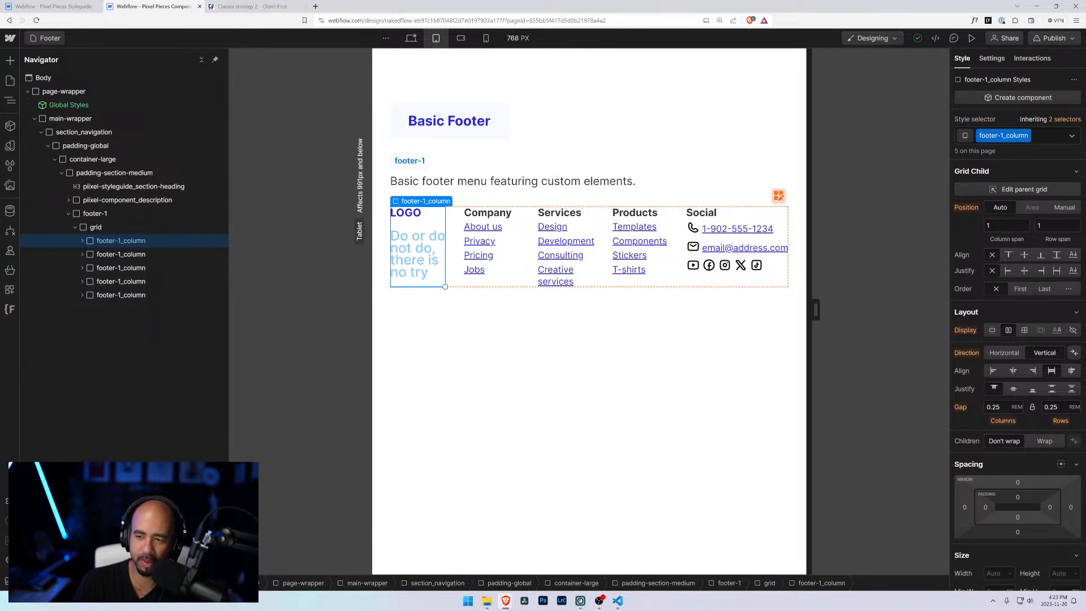
pyautogui.click(1007, 226)
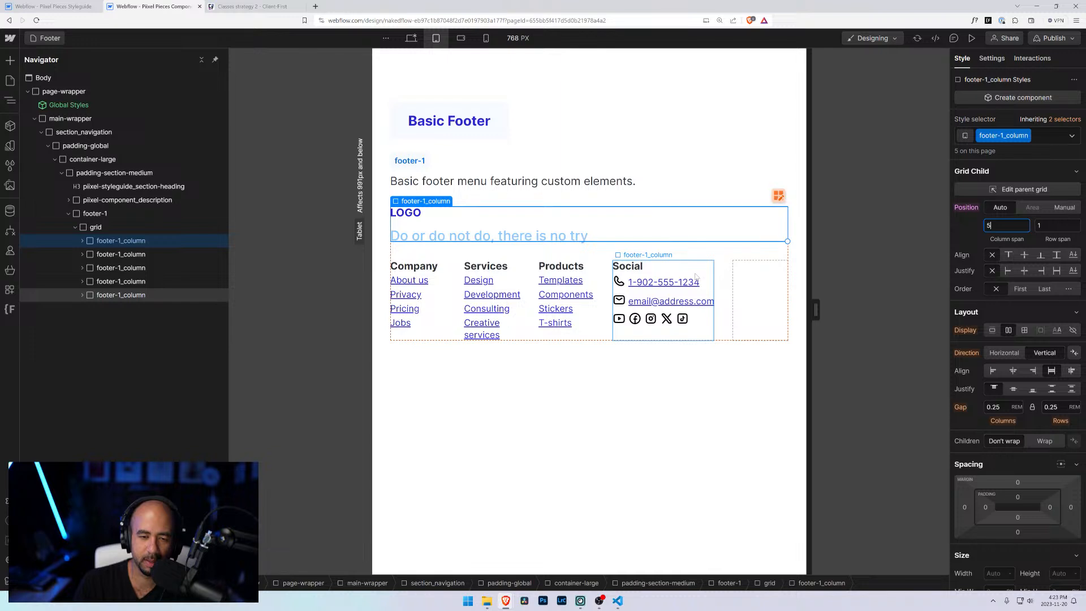
# Step: At the tablet breakpoint, edit the footer grid and remove two columns so it has three
pyautogui.click(1018, 189)
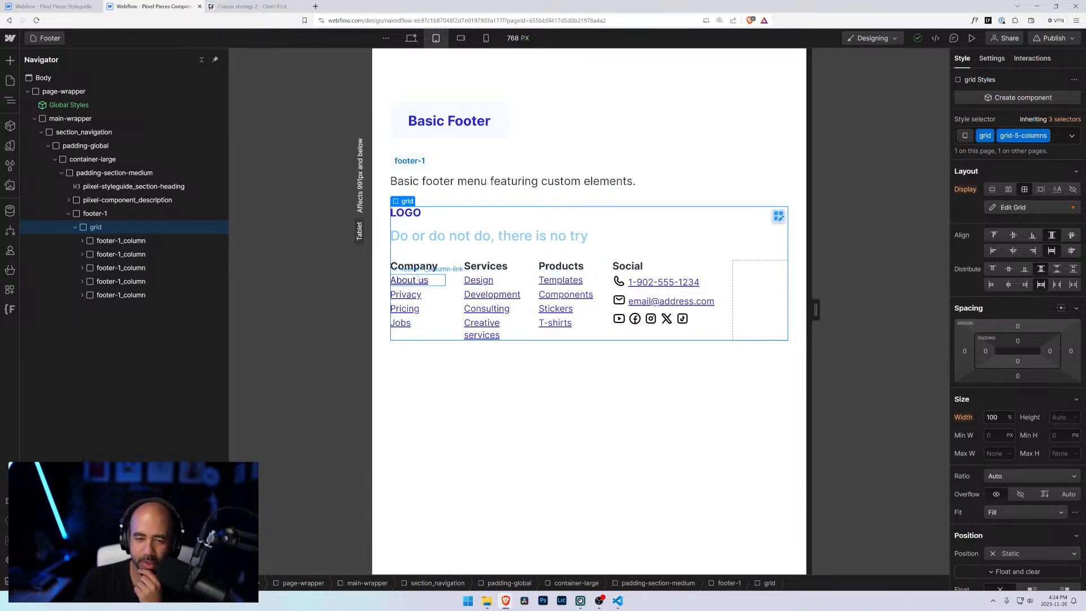
pyautogui.click(697, 270)
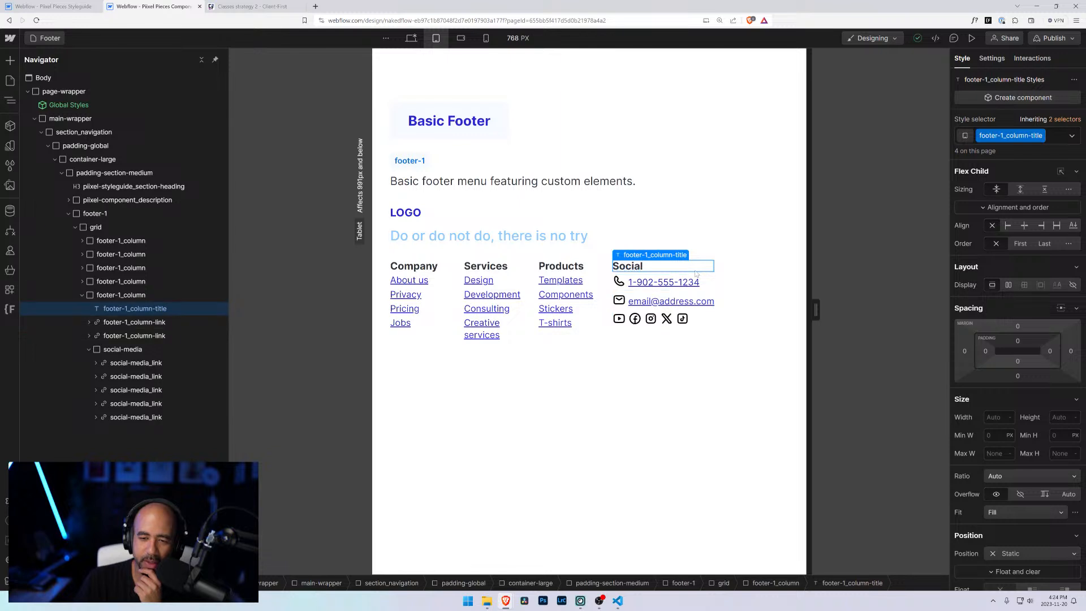
pyautogui.click(640, 273)
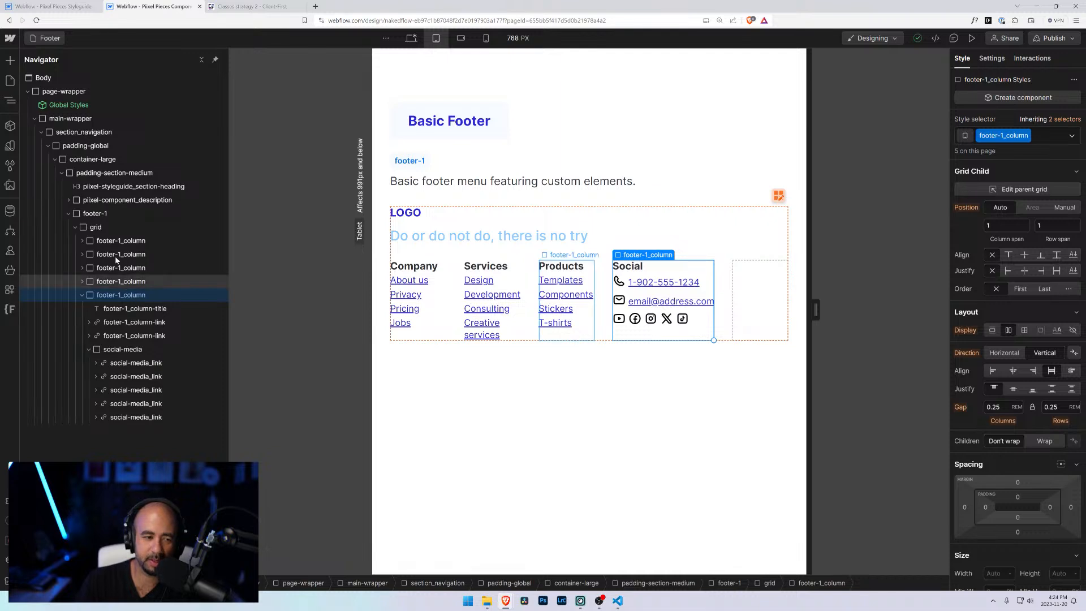
pyautogui.click(95, 226)
pyautogui.click(1053, 208)
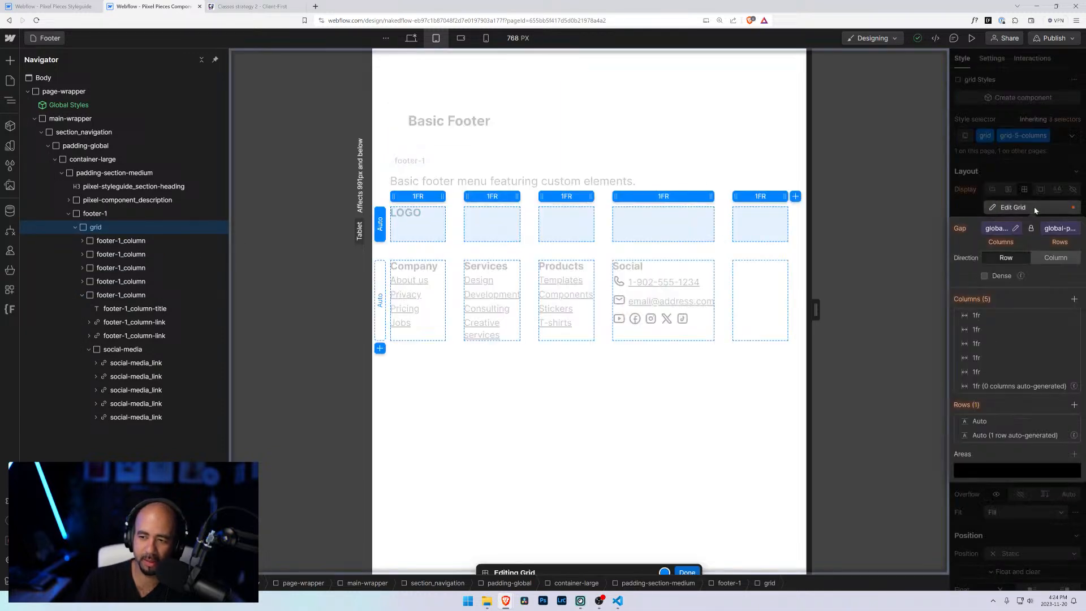
pyautogui.click(1072, 374)
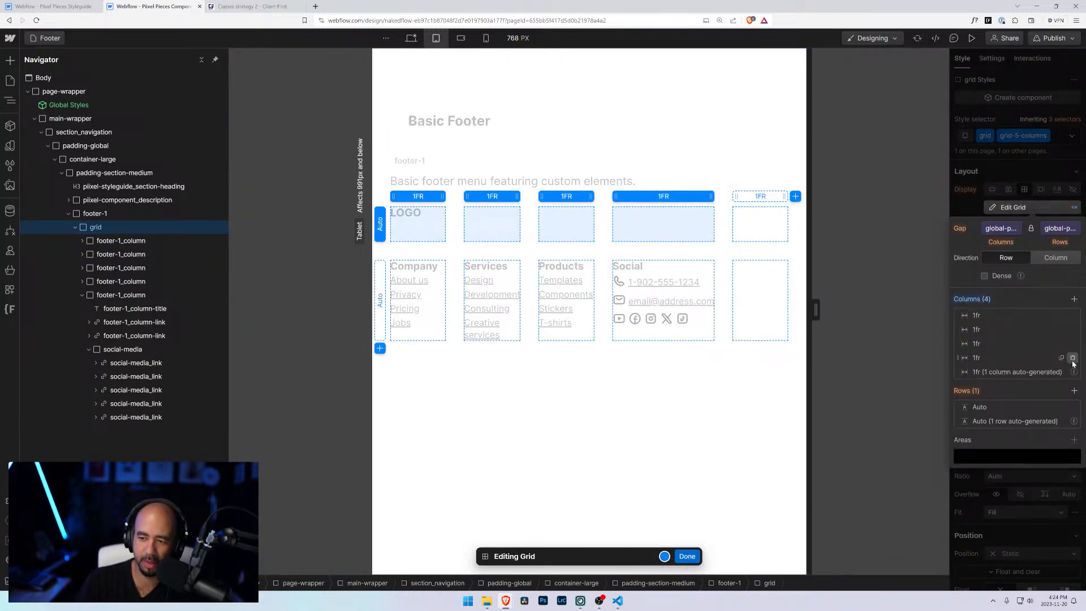
pyautogui.click(1072, 357)
pyautogui.click(686, 557)
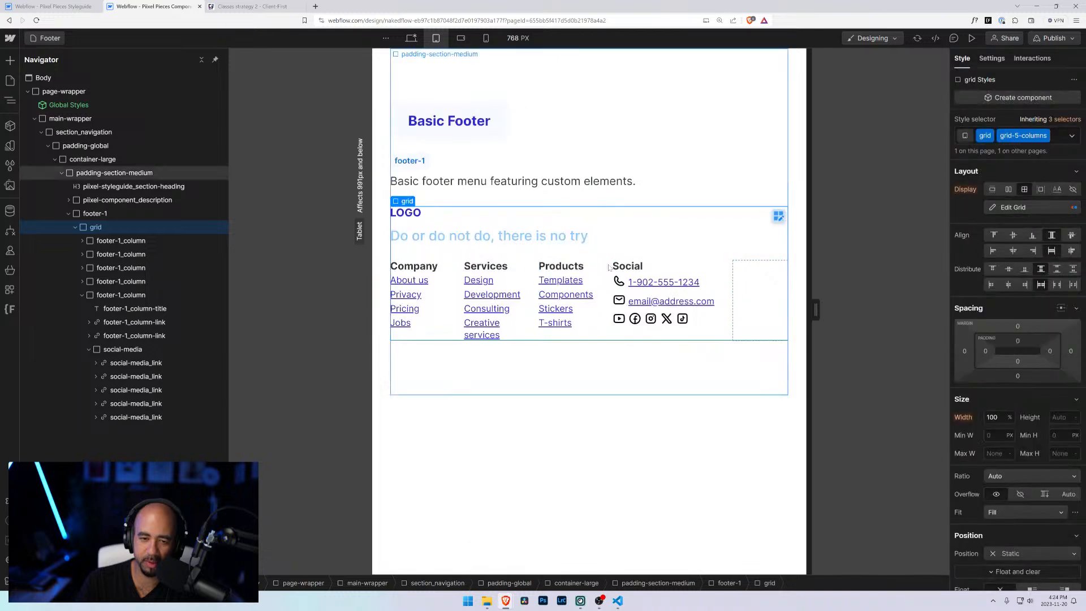
# Step: Set the first footer column and the Social column each to span 3 grid columns at tablet
pyautogui.click(1005, 226)
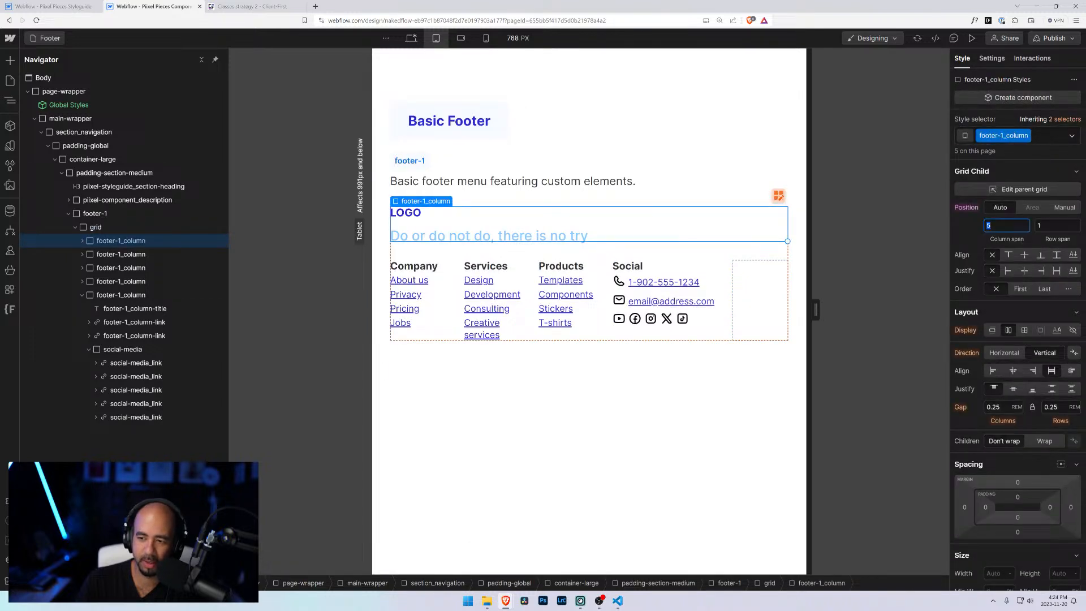
pyautogui.write('3')
pyautogui.press('Return')
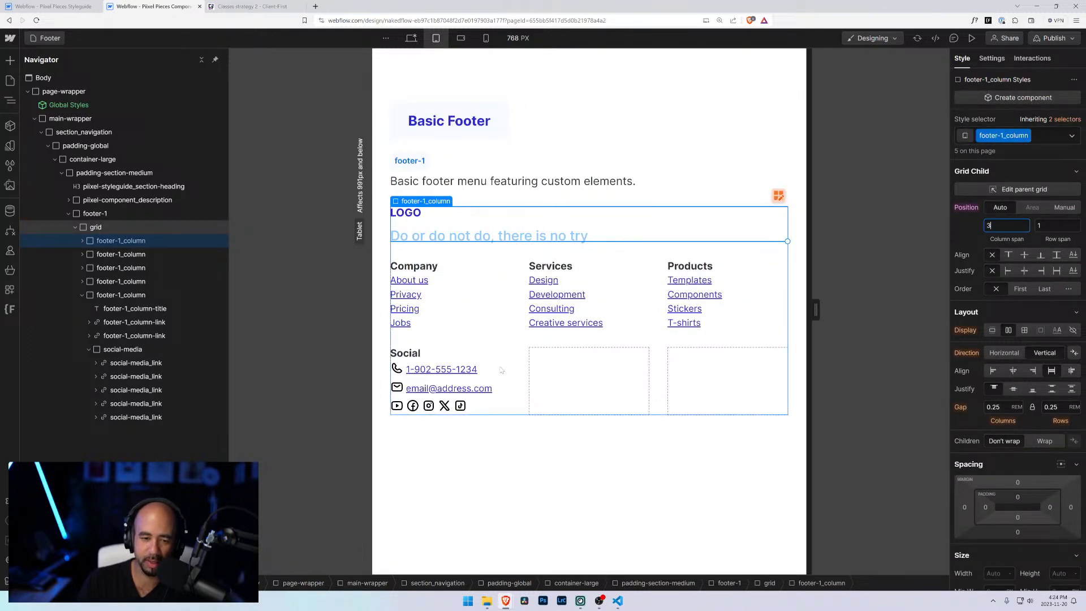
pyautogui.click(480, 362)
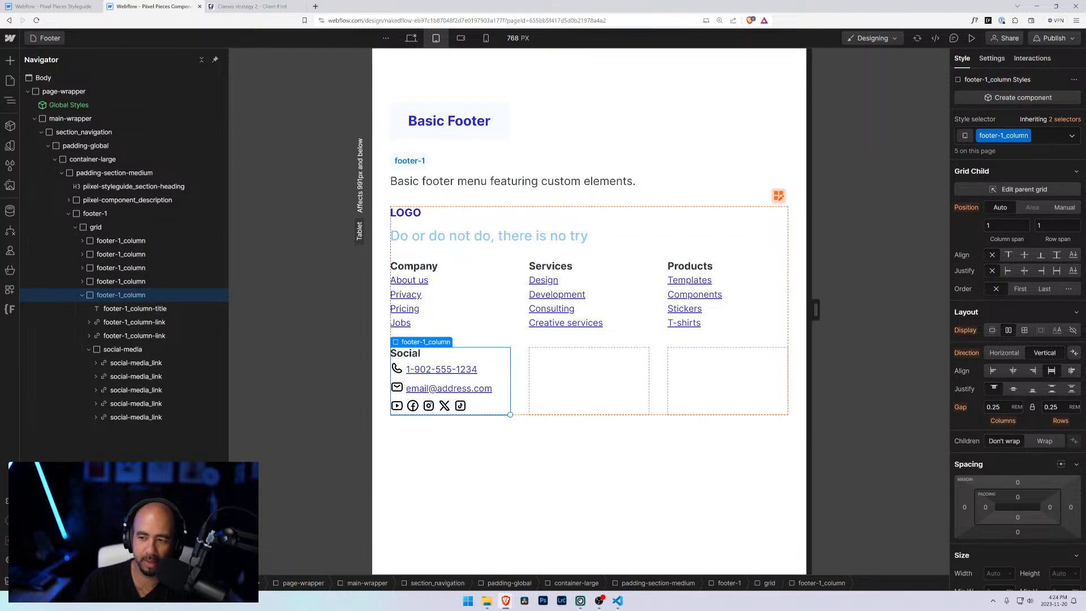
pyautogui.click(1006, 226)
pyautogui.write('3')
pyautogui.click(684, 486)
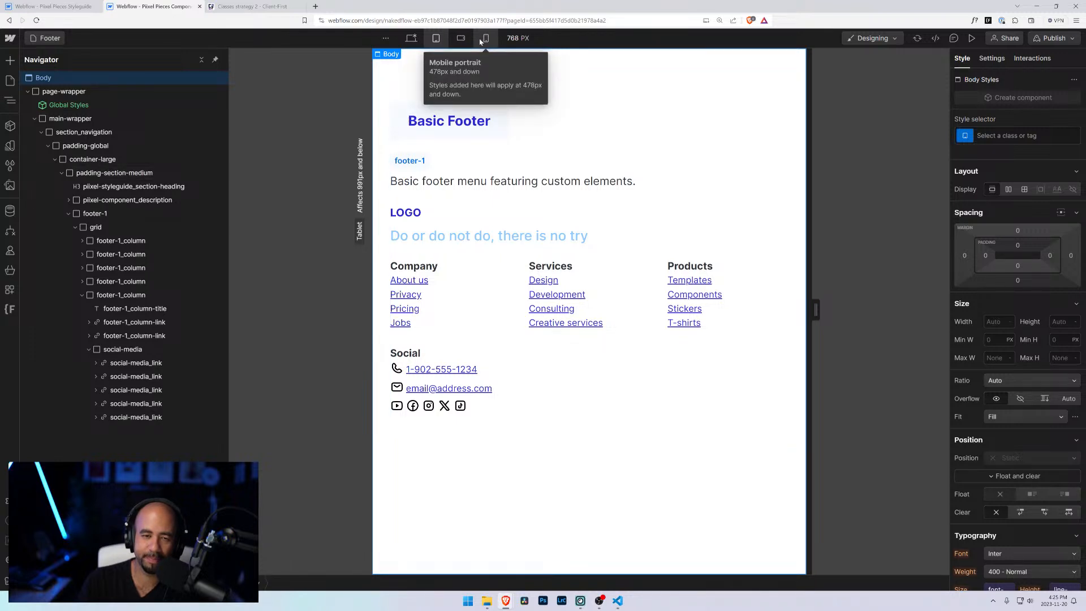
# Step: Preview the footer at mobile portrait, mobile landscape and desktop breakpoints
pyautogui.click(480, 42)
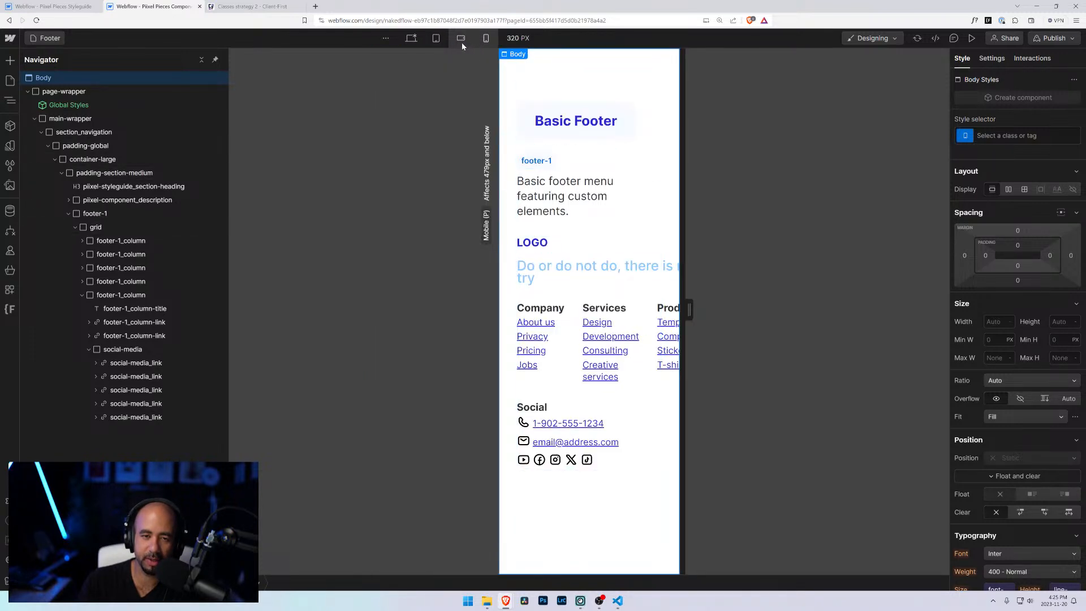
pyautogui.click(462, 43)
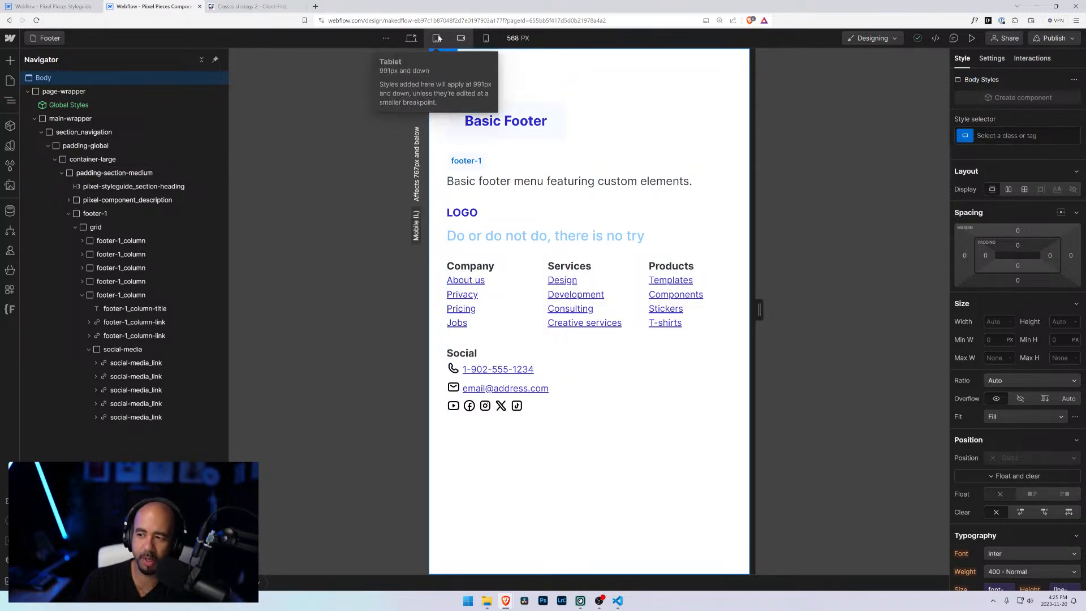
pyautogui.click(411, 38)
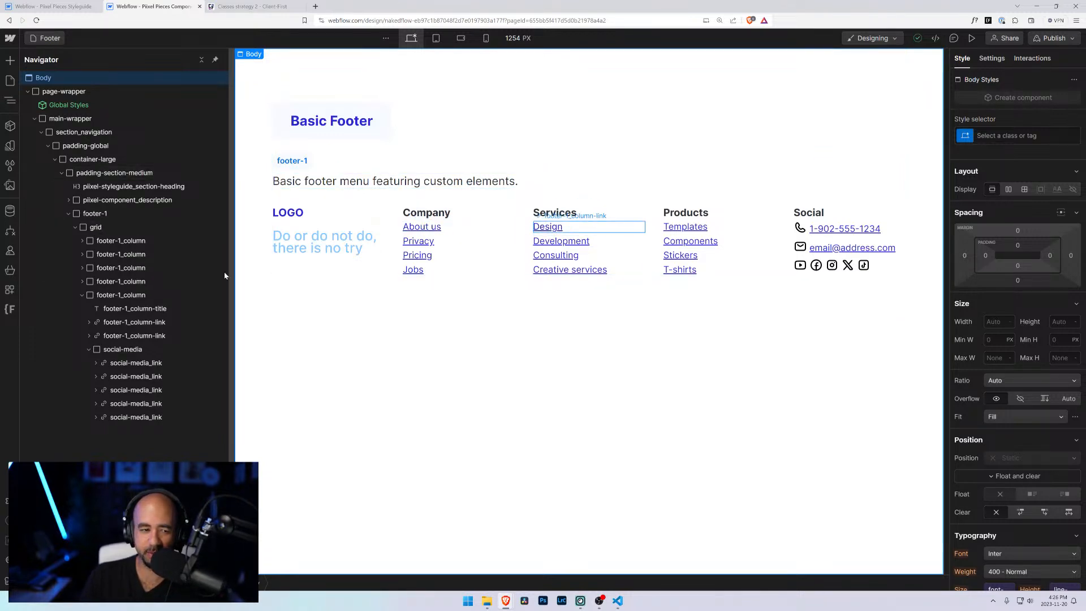
# Step: Delete the Services column from the footer grid at desktop
pyautogui.click(83, 271)
pyautogui.click(102, 274)
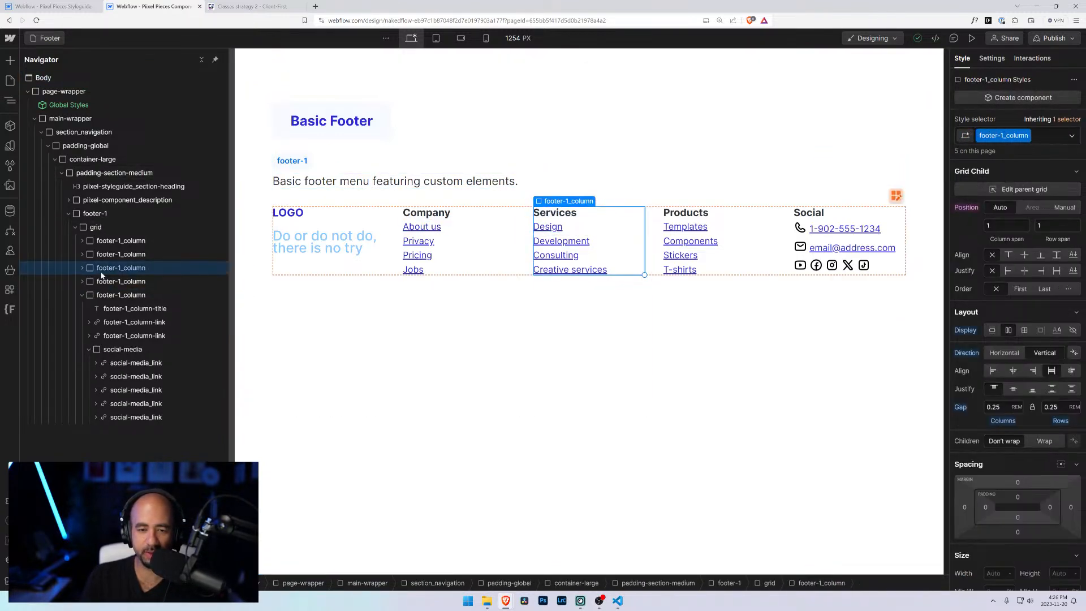
pyautogui.press('Delete')
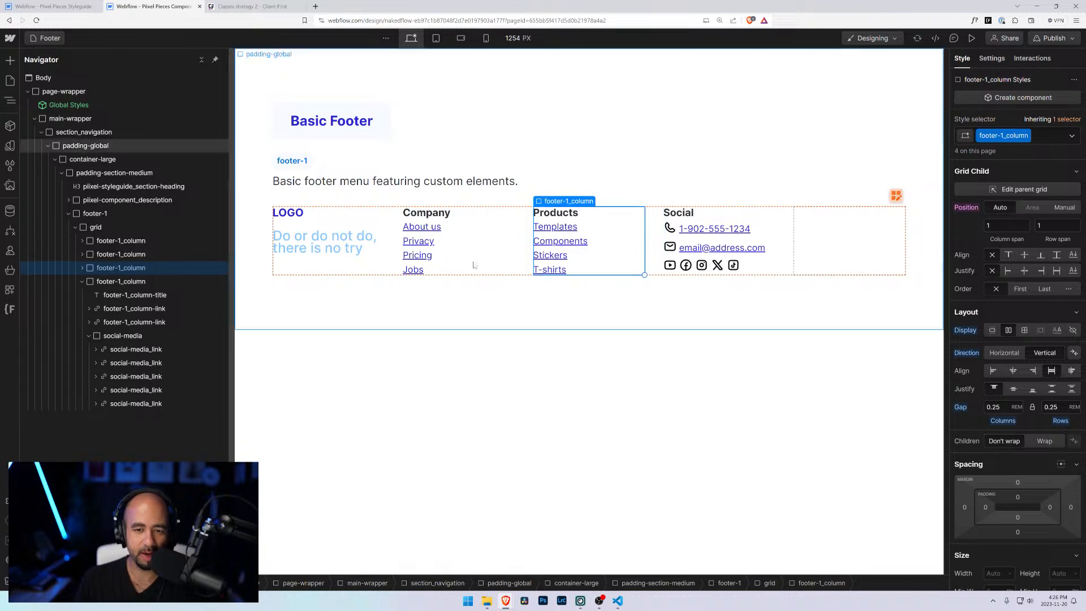
# Step: Change the footer grid's combo class to grid-4-columns
pyautogui.click(93, 215)
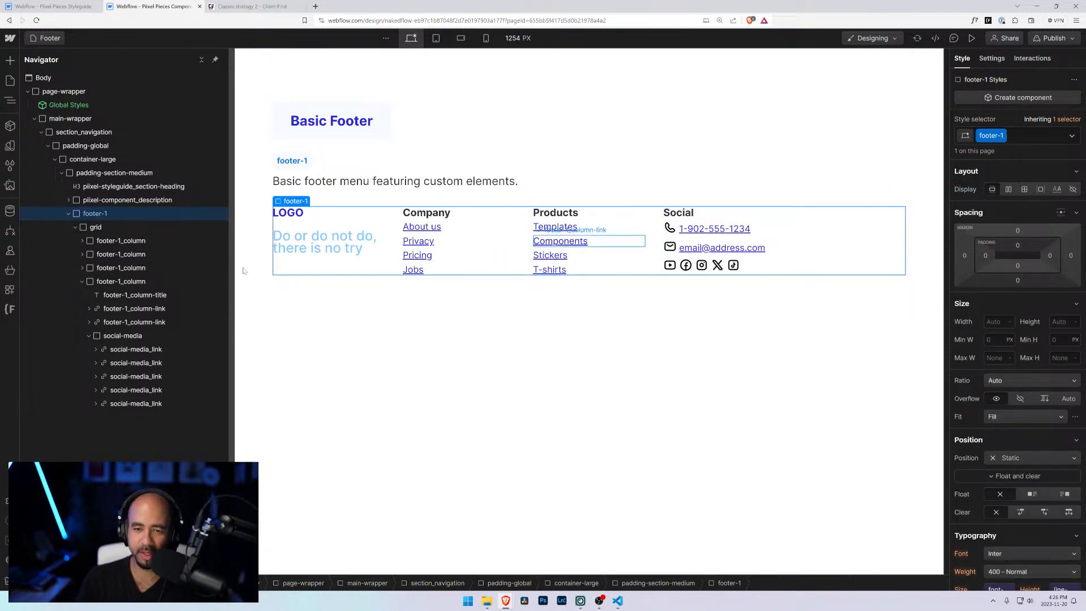
pyautogui.click(135, 200)
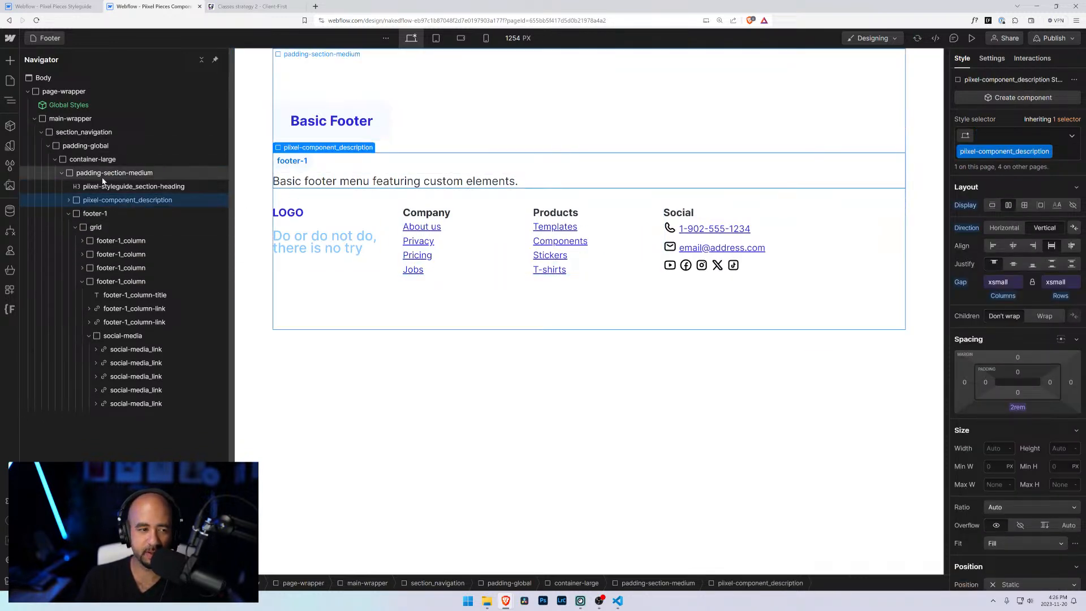
pyautogui.click(96, 227)
pyautogui.click(1055, 138)
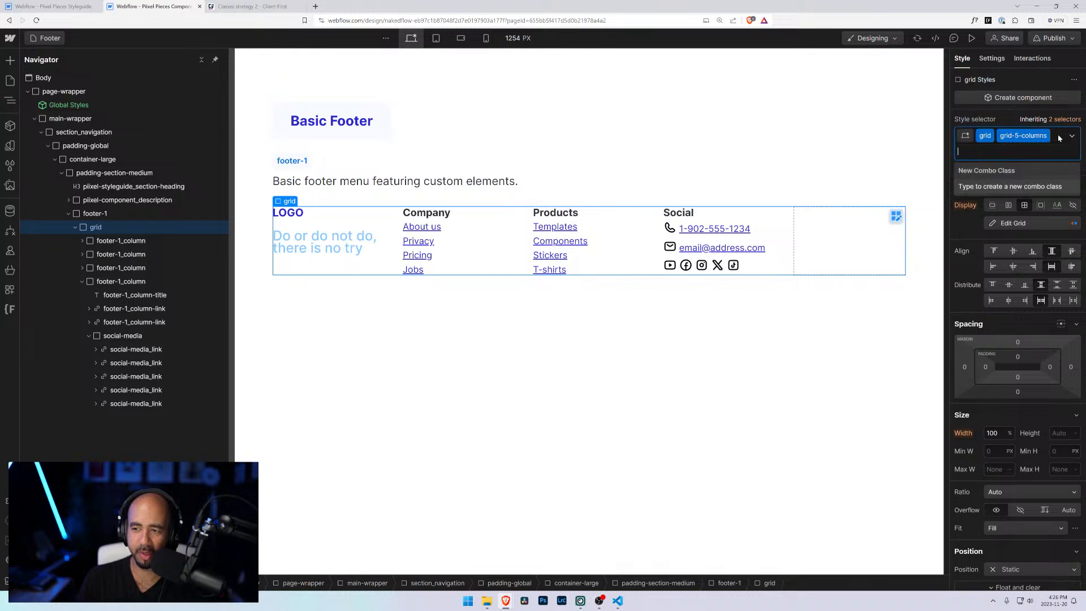
pyautogui.press('BackSpace')
pyautogui.write('grid')
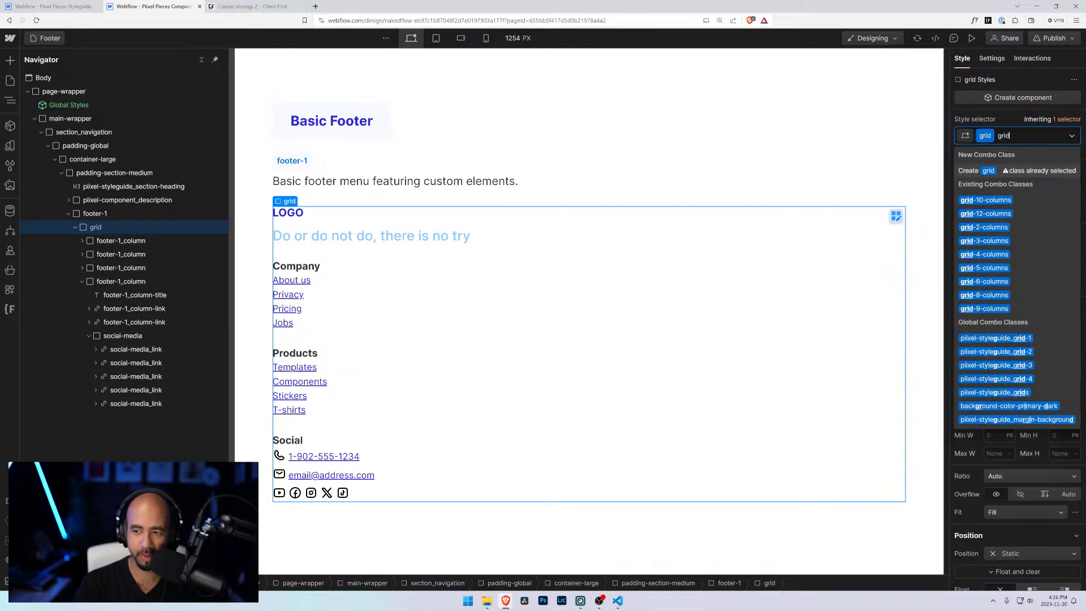
pyautogui.press('Down')
pyautogui.press('Down')
pyautogui.press('Down')
pyautogui.press('Down')
pyautogui.press('Down')
pyautogui.press('Return')
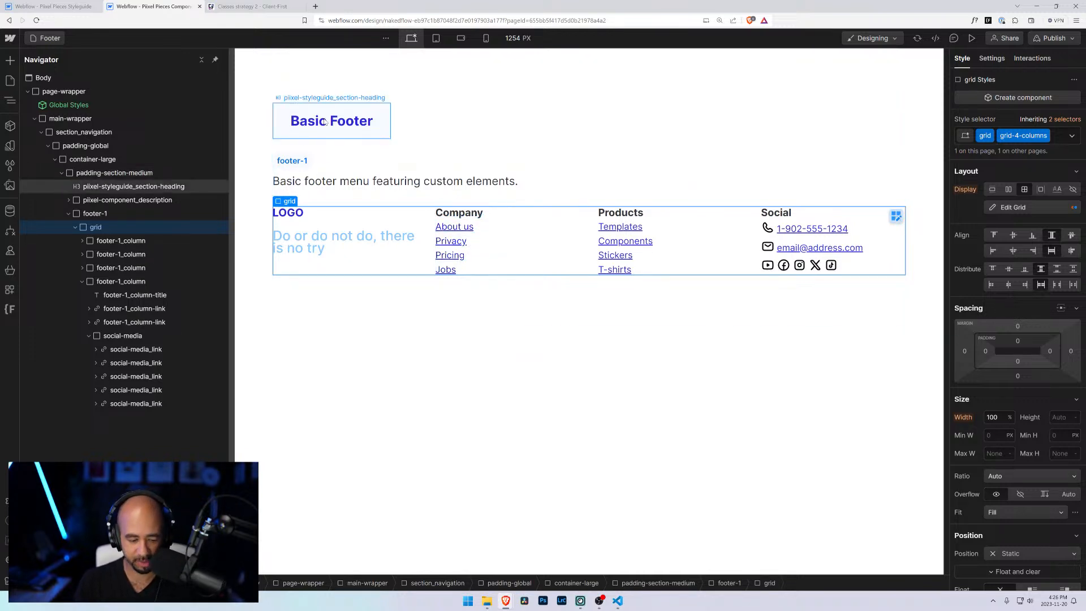
# Step: Undo the grid class change and the Services column deletion
pyautogui.press('BackSpace')
pyautogui.hotkey('ctrl', 'z')
pyautogui.hotkey('ctrl', 'z')
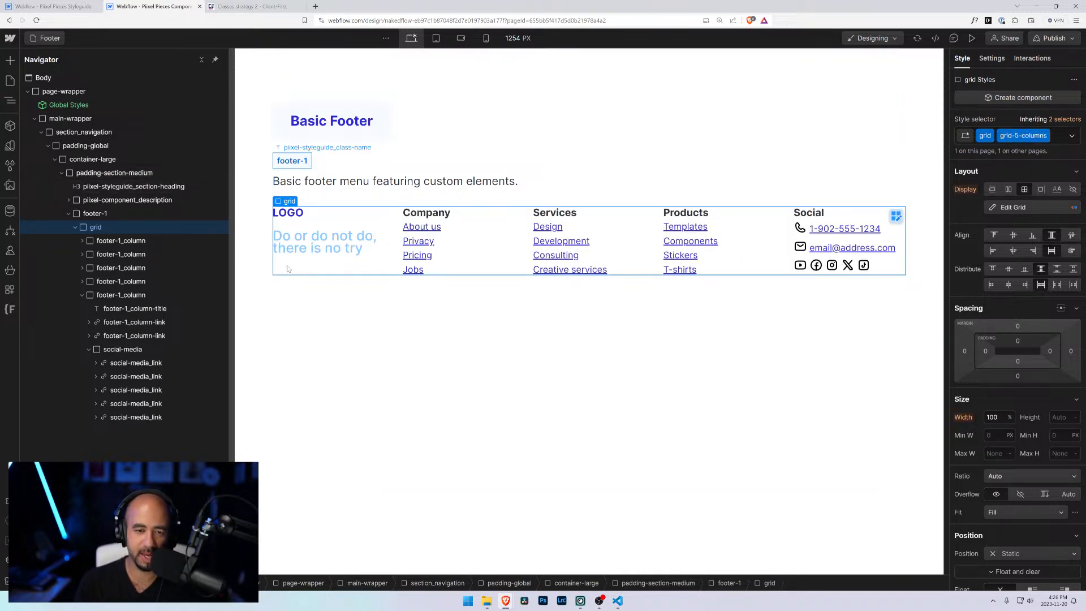
pyautogui.click(586, 393)
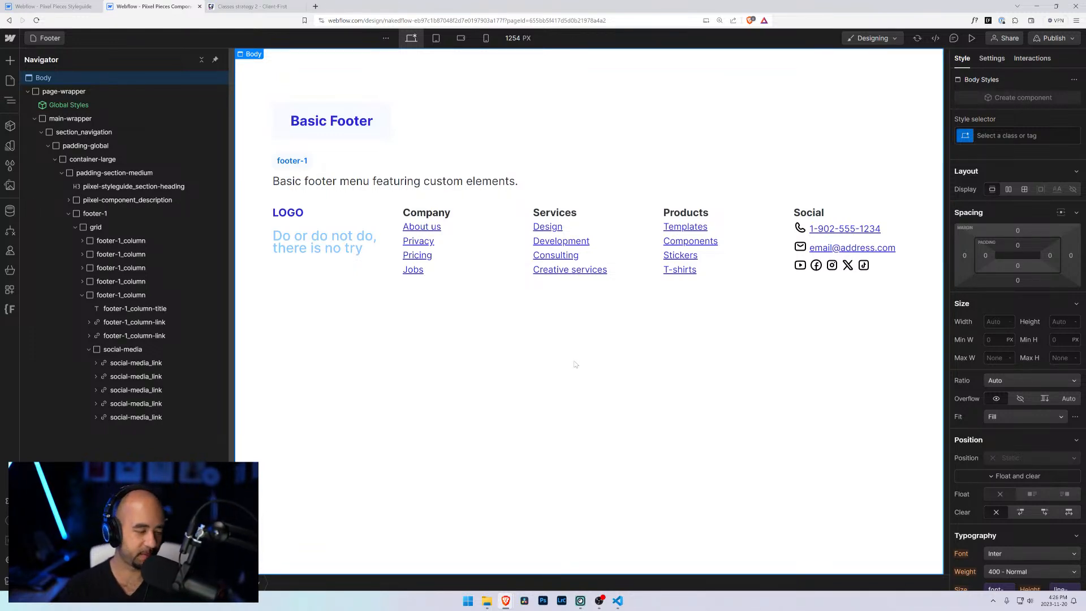
# Step: Open the Piixel Pieces website in a new tab and browse its Components page
pyautogui.click(316, 7)
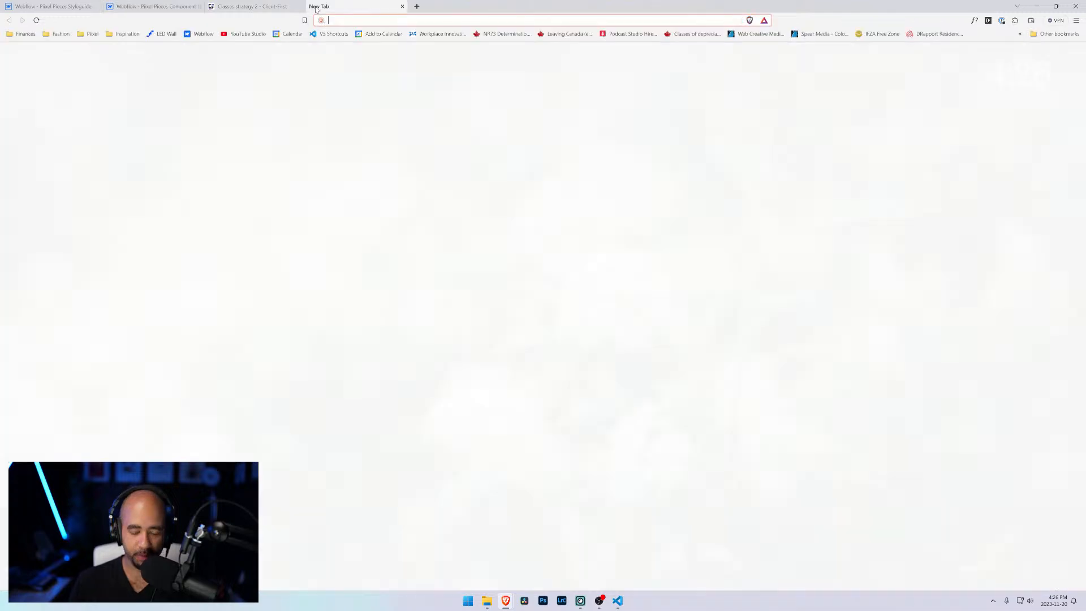
pyautogui.write('piixel')
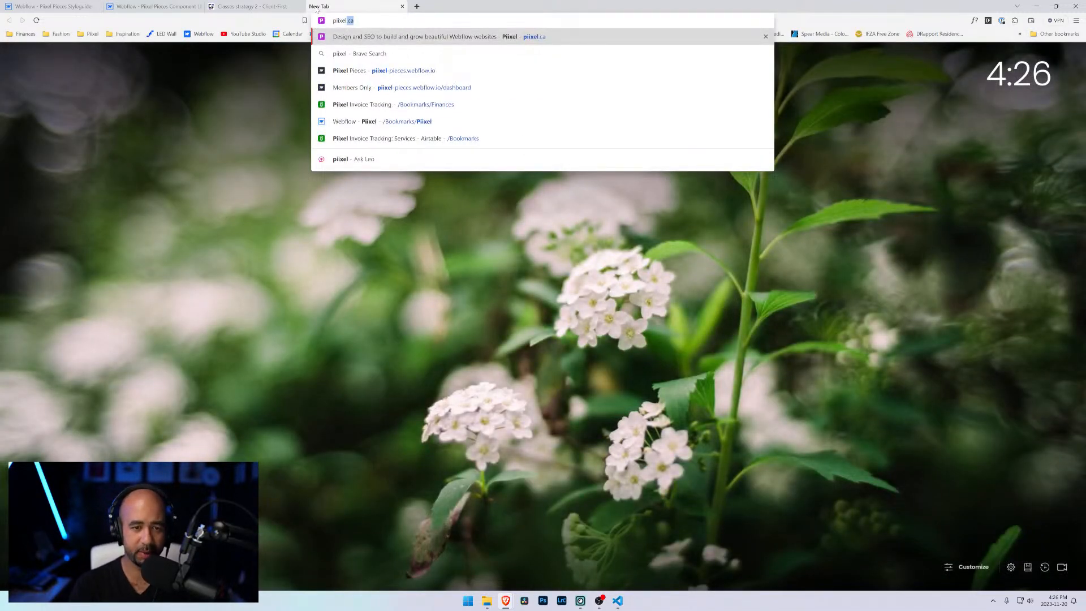
pyautogui.press('Down')
pyautogui.press('Down')
pyautogui.press('Return')
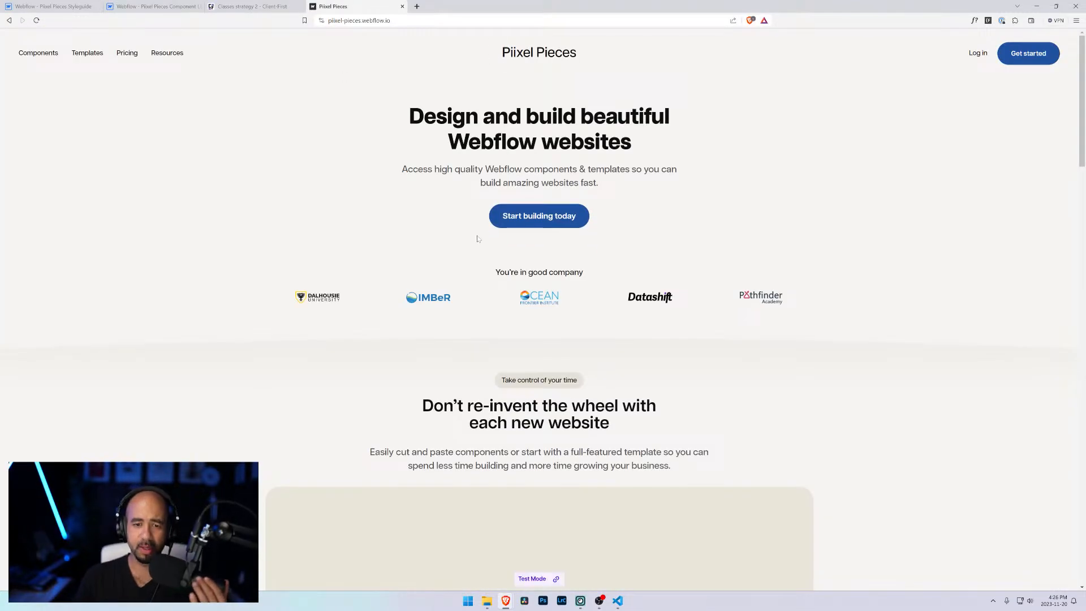
pyautogui.click(38, 53)
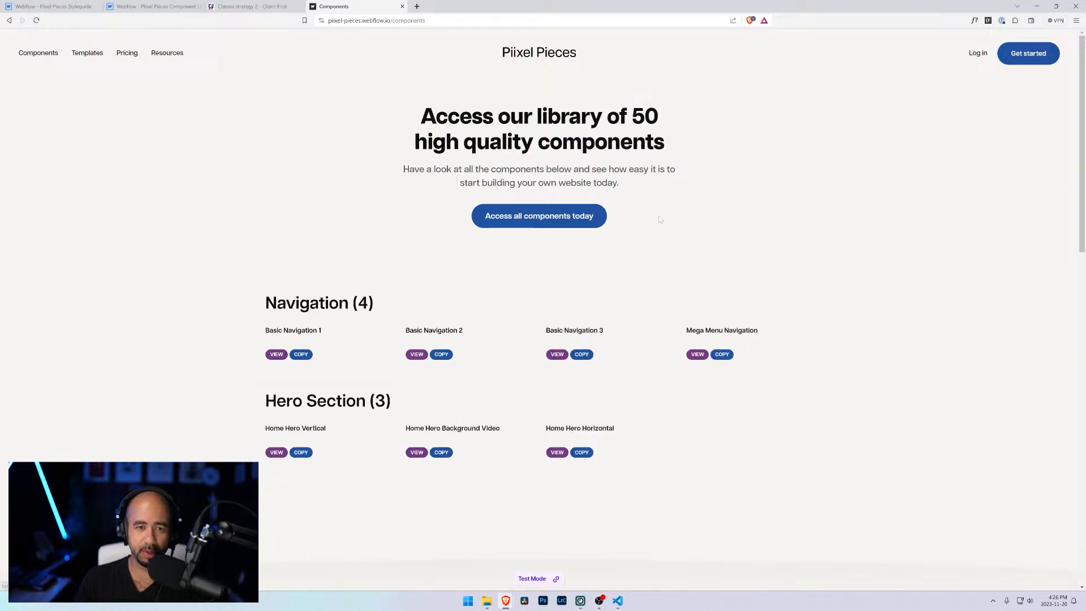
pyautogui.scroll(-2, 660, 219)
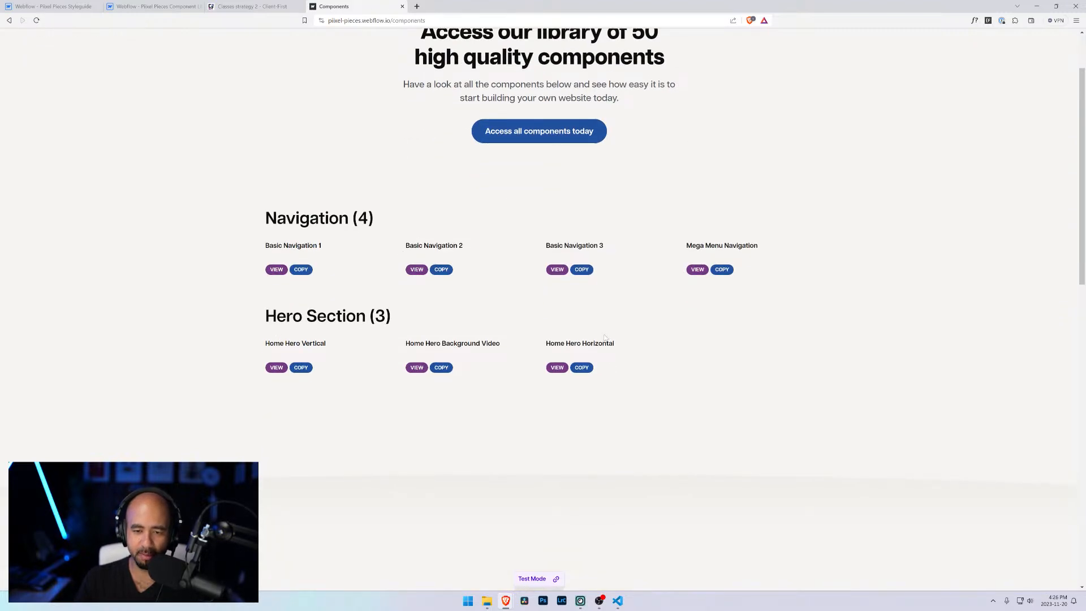
pyautogui.scroll(-4, 358, 330)
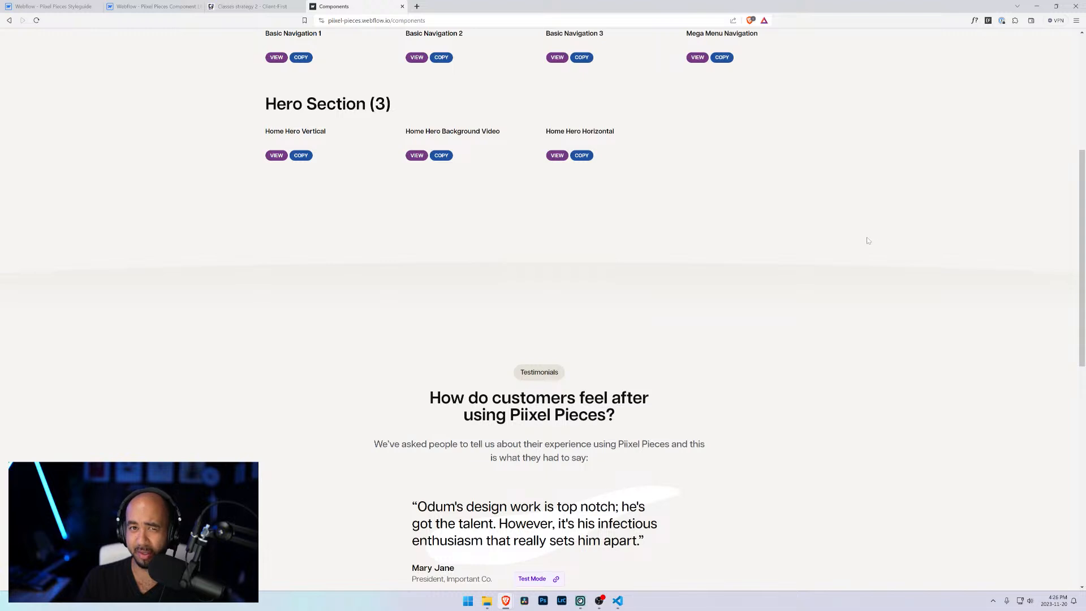
pyautogui.scroll(5, 831, 231)
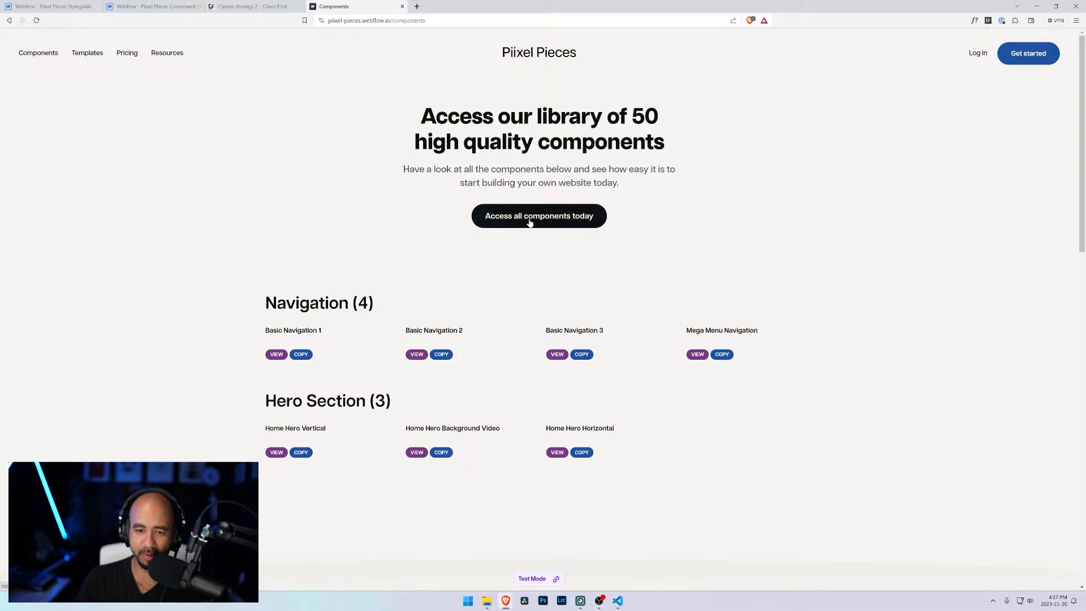
pyautogui.scroll(-6, 530, 224)
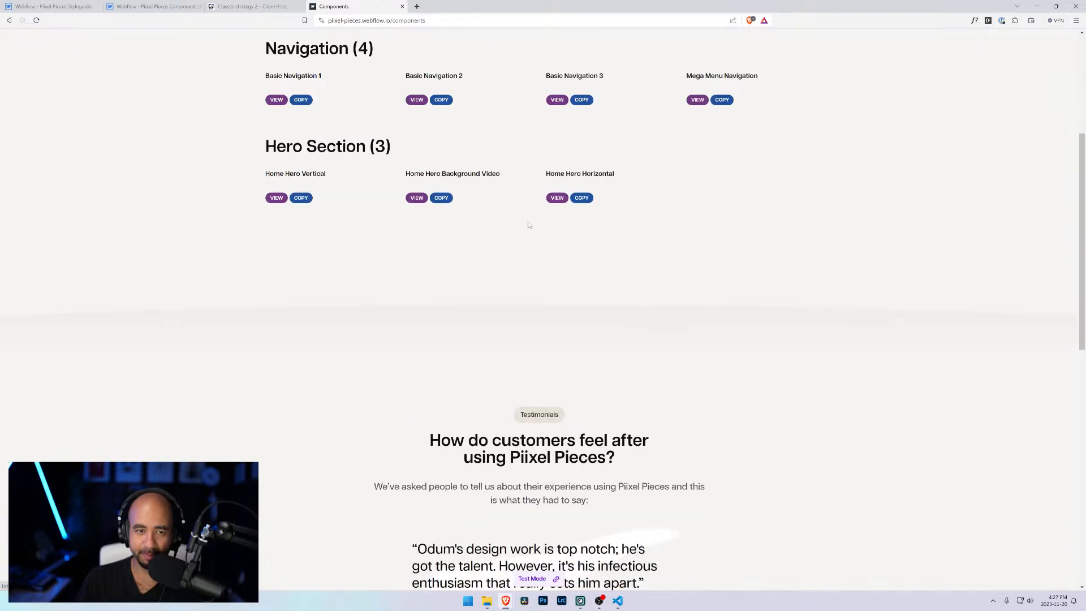
pyautogui.scroll(6, 530, 224)
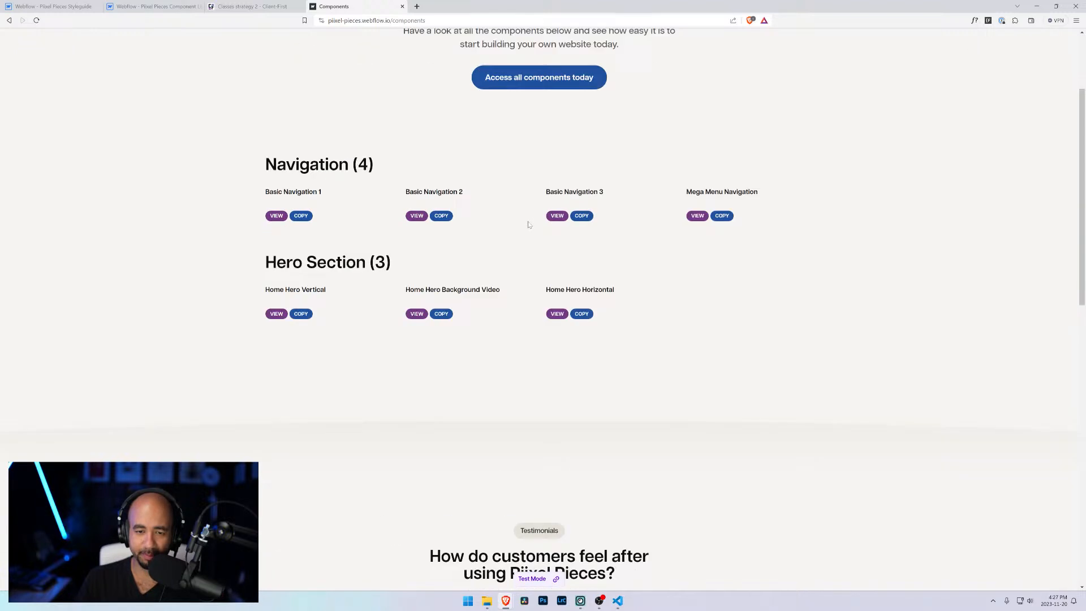
# Step: Switch to the Styleguide project tab and return to the Footer page tab
pyautogui.click(42, 6)
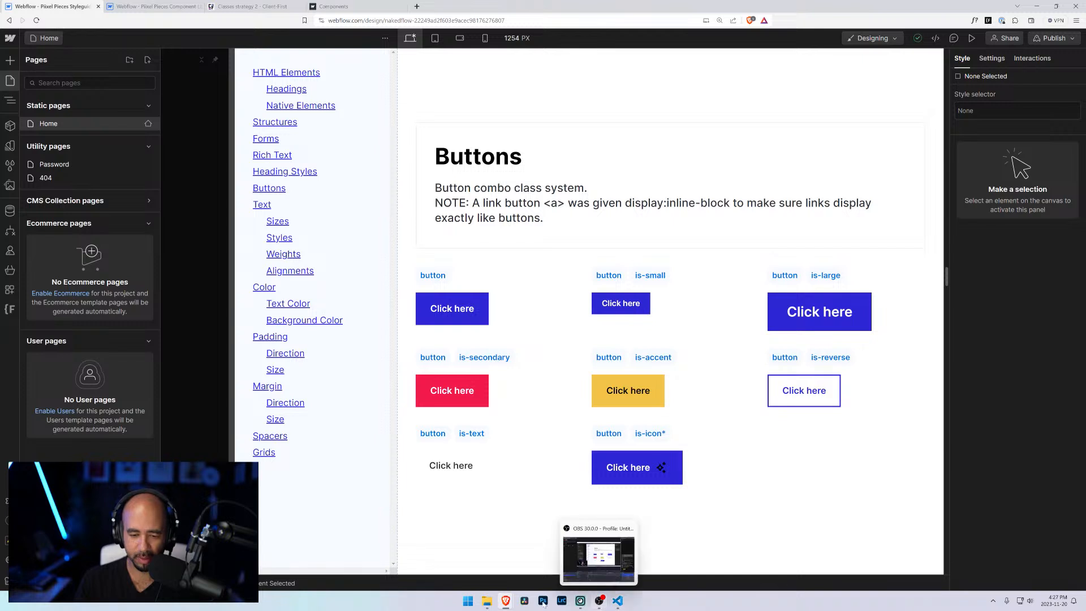
pyautogui.click(153, 6)
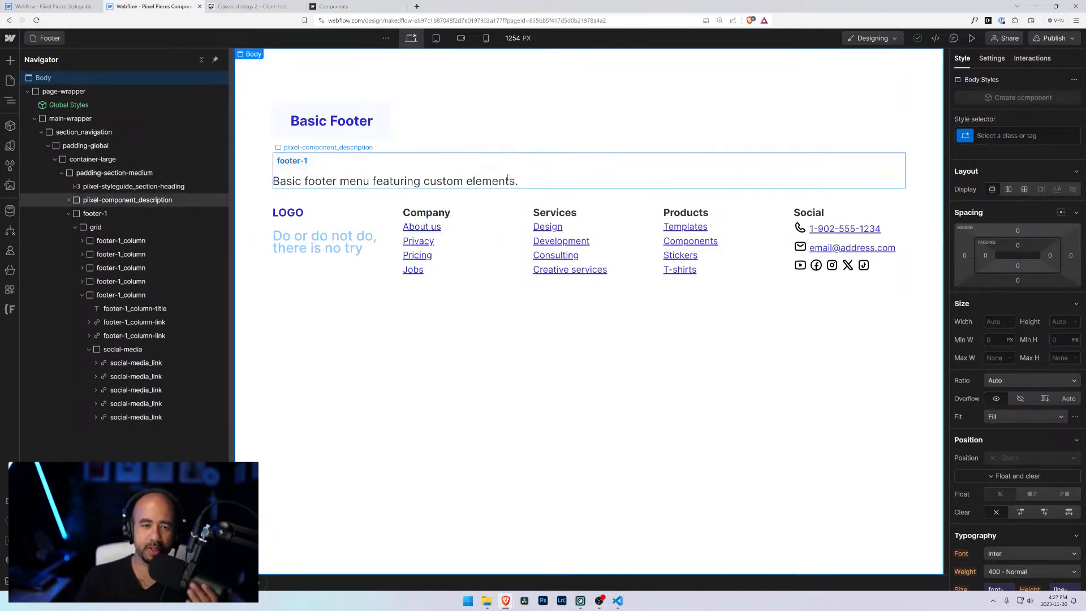